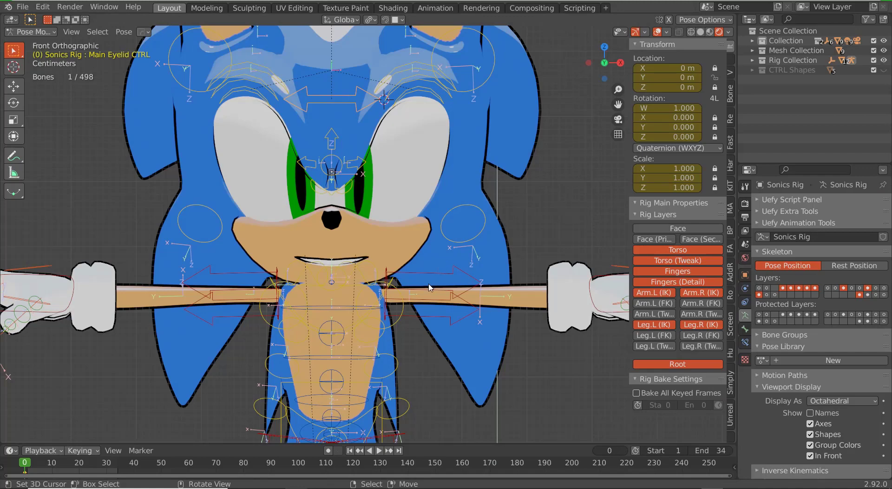
- Try moving the left and right Confusion eyebrow controls together
{"action": "scroll", "coordinate": [428, 288], "scroll_direction": "up", "scroll_amount": 2}
{"action": "scroll", "coordinate": [427, 288], "scroll_direction": "down", "scroll_amount": 3}
{"action": "middle_click_drag", "start_coordinate": [418, 286], "coordinate": [386, 278]}
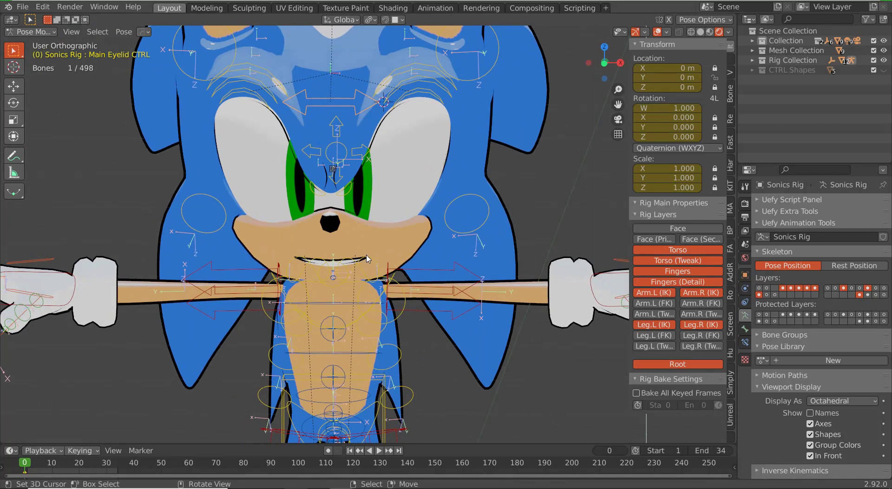
{"action": "scroll", "coordinate": [366, 259], "scroll_direction": "up", "scroll_amount": 1}
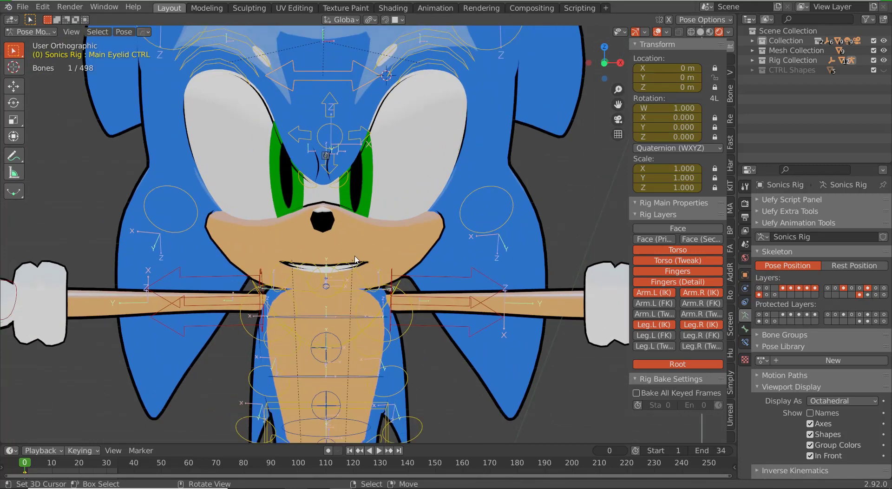
{"action": "middle_click_drag", "start_coordinate": [353, 261], "coordinate": [384, 317], "text": "shift"}
{"action": "middle_click_drag", "start_coordinate": [399, 188], "coordinate": [423, 107]}
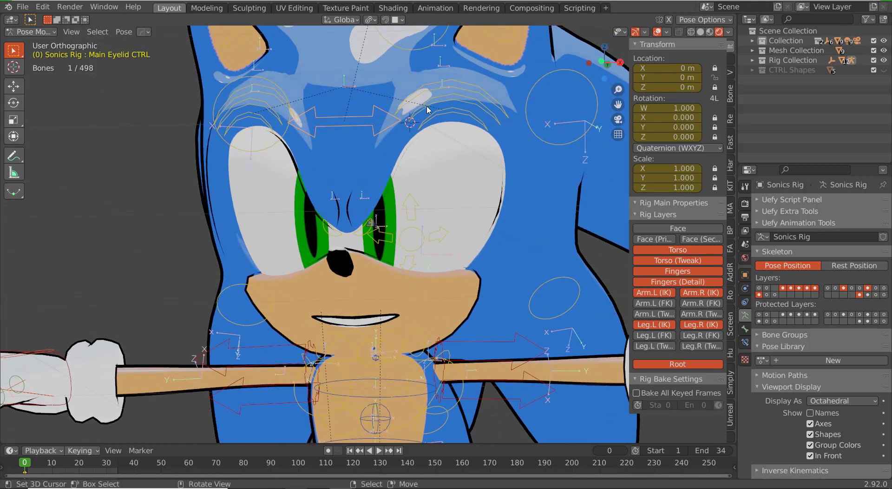
{"action": "left_click", "coordinate": [428, 109]}
{"action": "left_click", "coordinate": [273, 112], "text": "shift"}
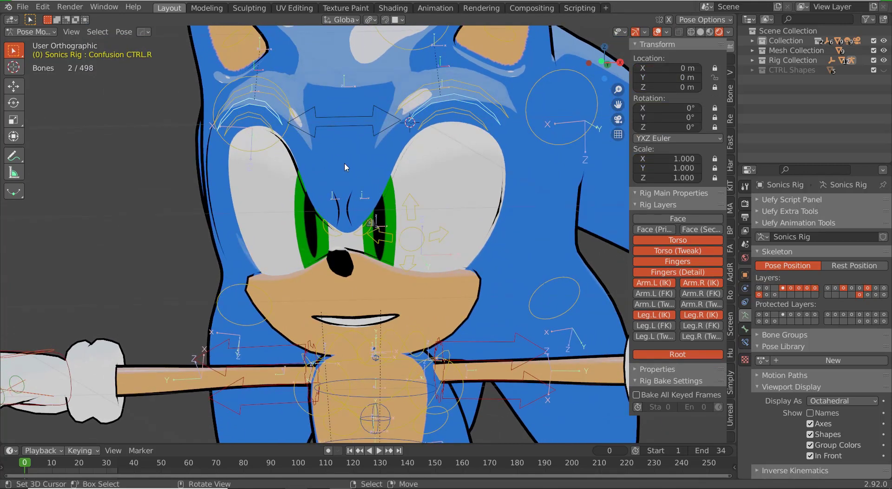
{"action": "key", "text": "g"}
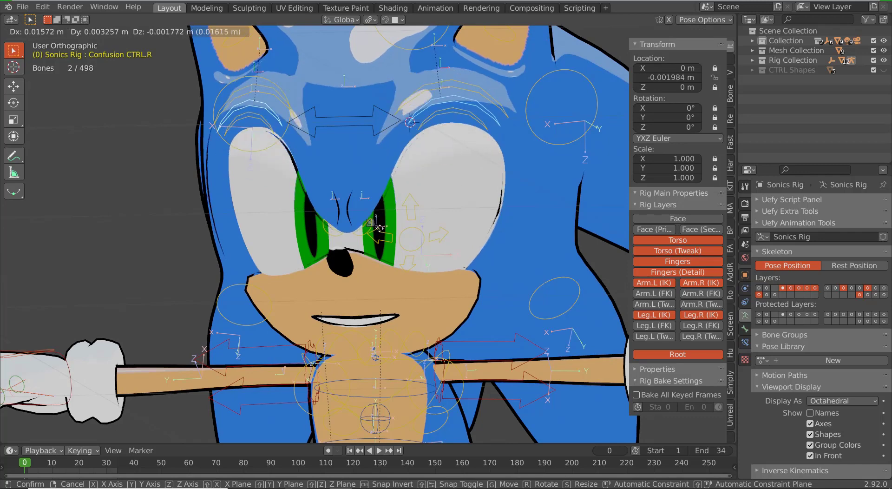
{"action": "key", "text": "Escape"}
- Try lowering both Eyebrow Center controls together, along global Z and freely
{"action": "right_click", "coordinate": [356, 234]}
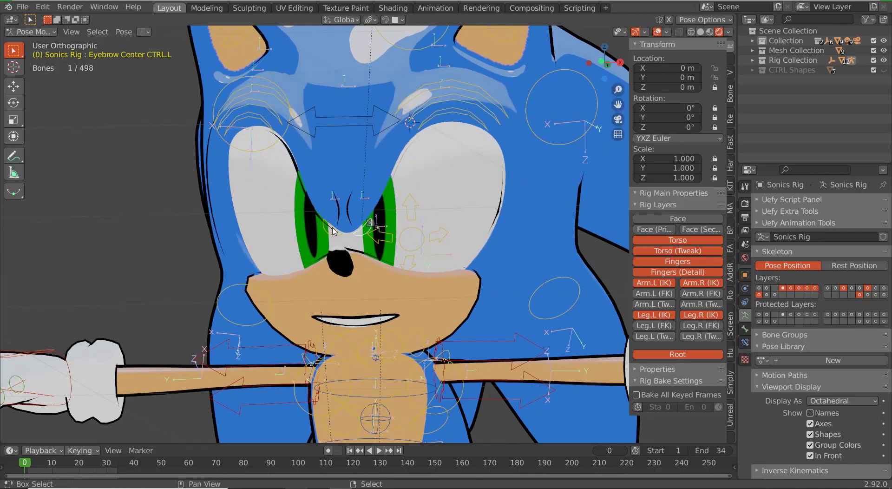
{"action": "right_click", "coordinate": [341, 234], "text": "shift"}
{"action": "middle_click_drag", "start_coordinate": [353, 249], "coordinate": [365, 256]}
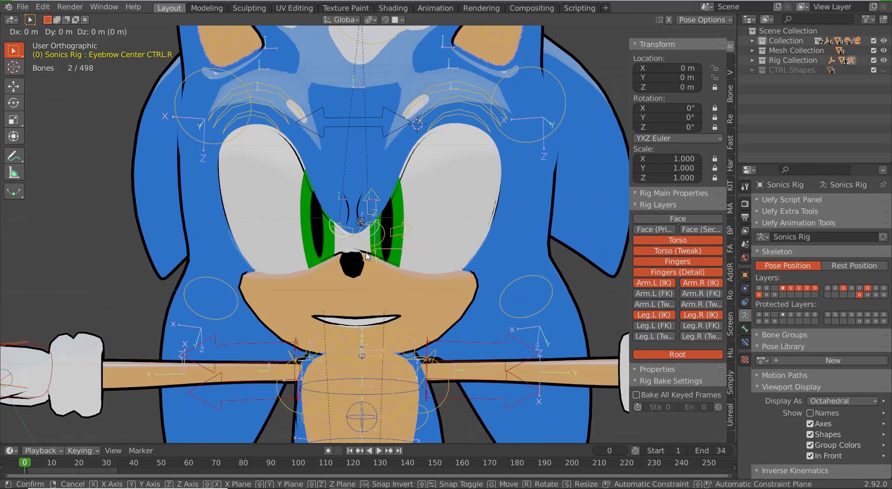
{"action": "key", "text": "g"}
{"action": "key", "text": "z"}
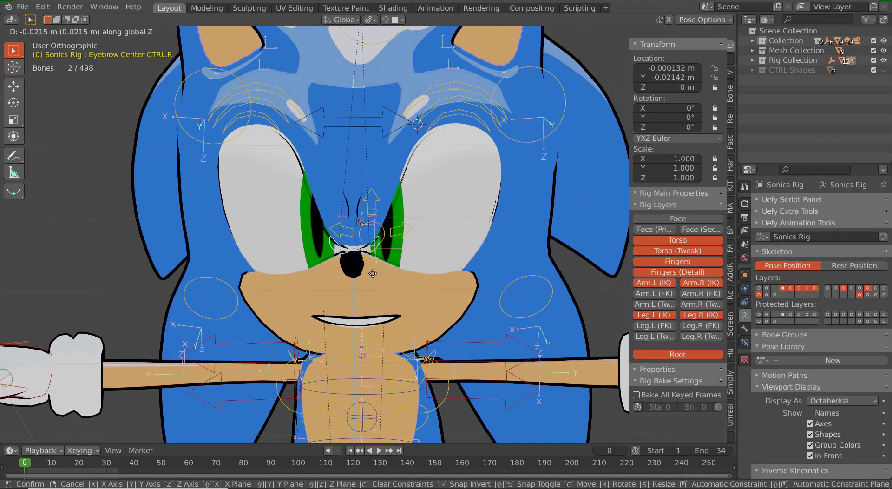
{"action": "right_click", "coordinate": [373, 274]}
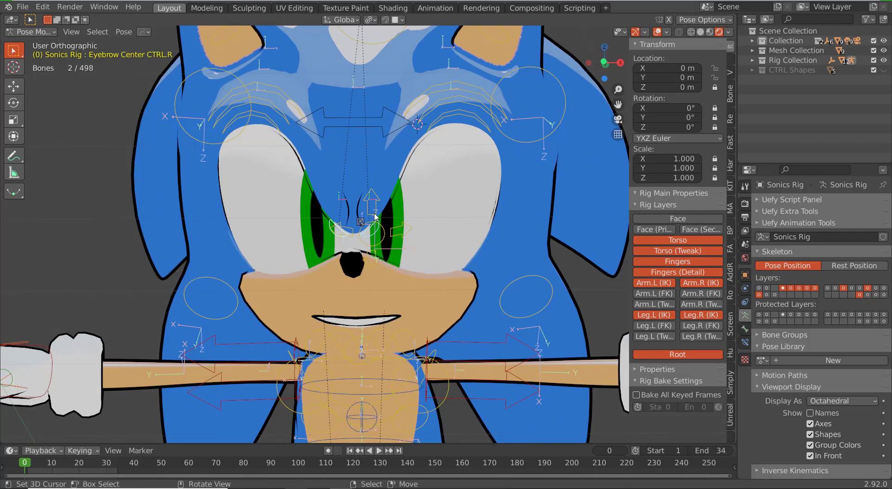
{"action": "middle_click_drag", "start_coordinate": [459, 199], "coordinate": [439, 235]}
{"action": "key", "text": "g"}
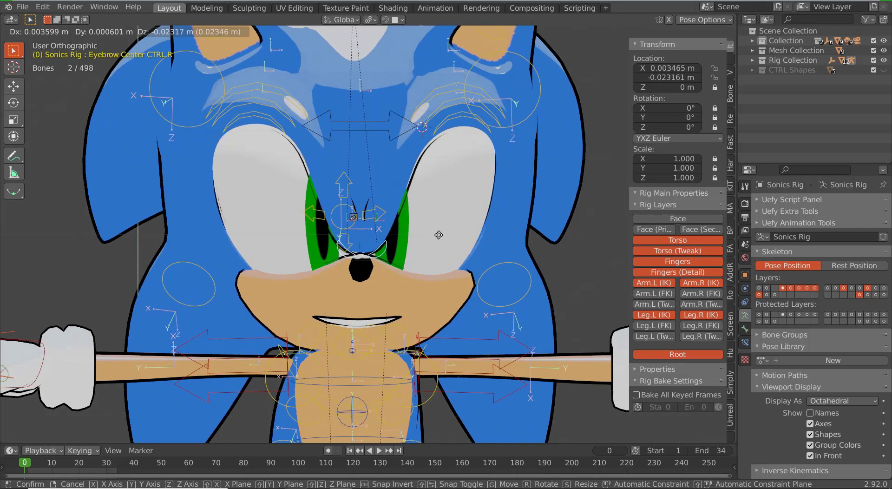
{"action": "key", "text": "Escape"}
- Try moving the left Confusion control, and the left Eyebrow Main control above it, separately
{"action": "left_click", "coordinate": [455, 105]}
{"action": "key", "text": "g"}
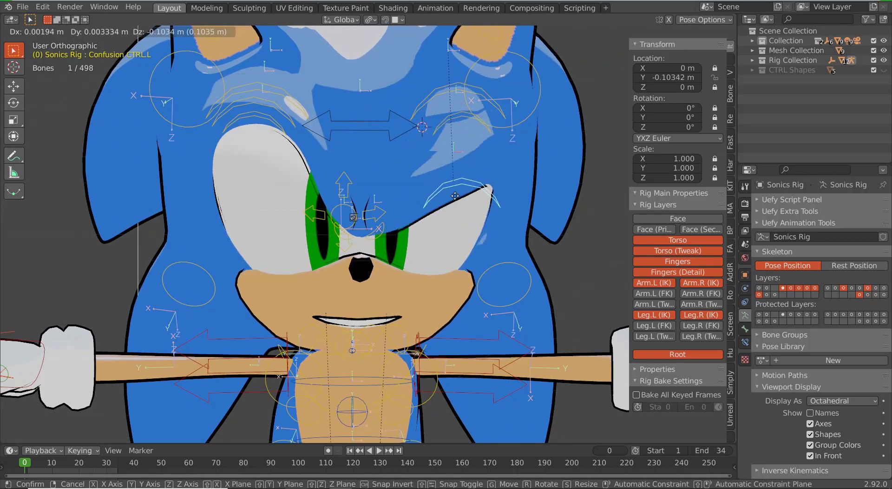
{"action": "key", "text": "Escape"}
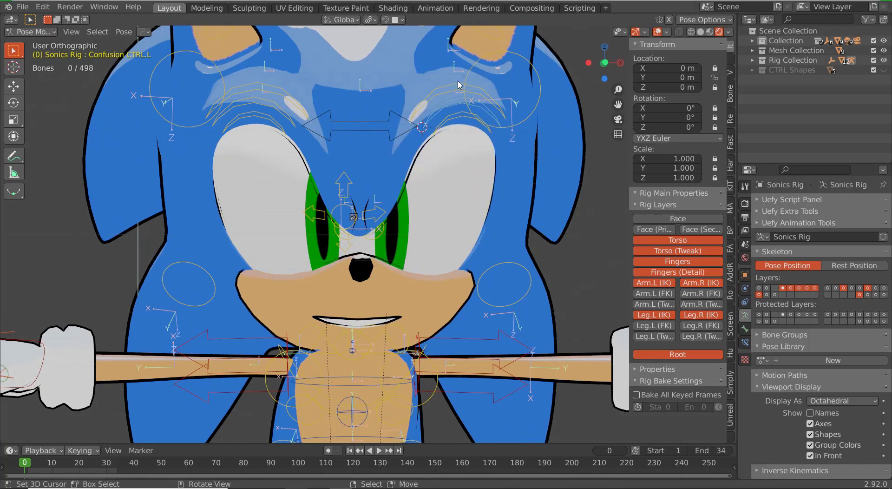
{"action": "left_click", "coordinate": [459, 86]}
{"action": "key", "text": "g"}
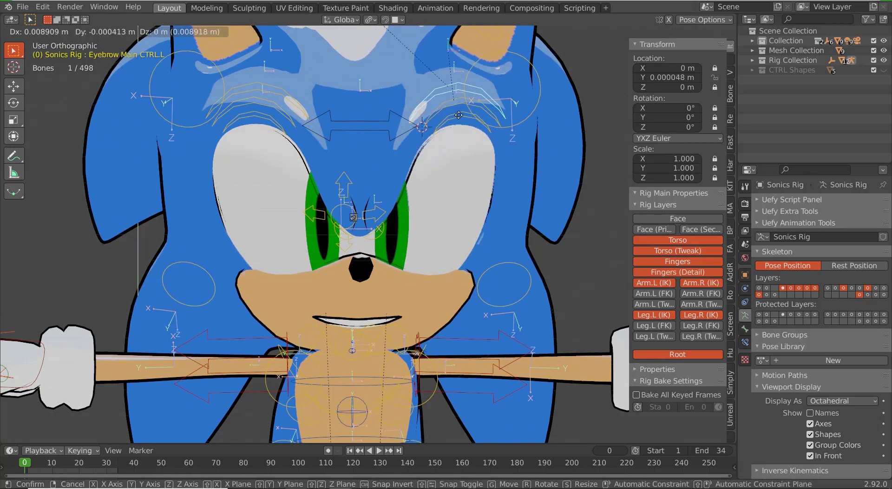
{"action": "key", "text": "Escape"}
- Try tilting the mouth by rotating the small bone inside the head from a near-front view
{"action": "mouse_move", "coordinate": [417, 172]}
{"action": "middle_mouse_down"}
{"action": "mouse_move", "coordinate": [392, 165]}
{"action": "mouse_move", "coordinate": [403, 169]}
{"action": "middle_mouse_up"}
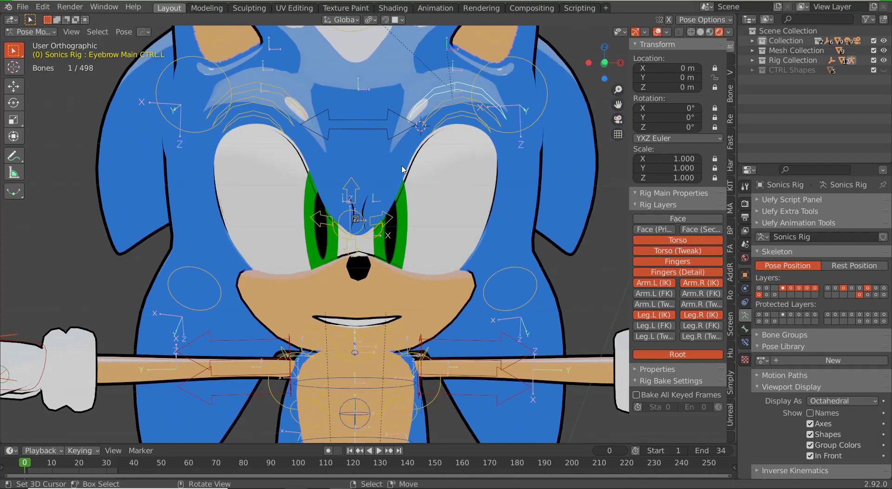
{"action": "key", "text": "KP_1"}
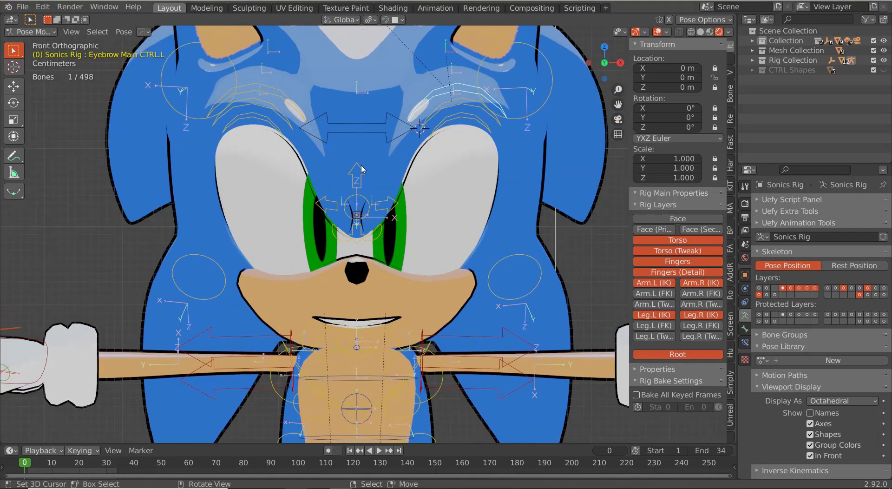
{"action": "scroll", "coordinate": [420, 266], "scroll_direction": "down", "scroll_amount": 2}
{"action": "middle_click_drag", "start_coordinate": [420, 260], "coordinate": [371, 251]}
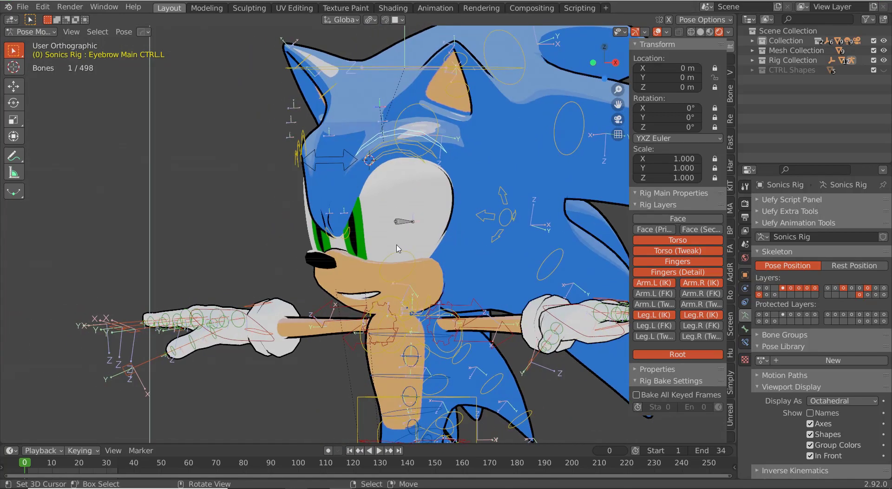
{"action": "scroll", "coordinate": [410, 233], "scroll_direction": "up", "scroll_amount": 2}
{"action": "right_click_drag", "start_coordinate": [413, 213], "coordinate": [426, 219]}
{"action": "middle_click_drag", "start_coordinate": [416, 277], "coordinate": [460, 284]}
{"action": "scroll", "coordinate": [427, 293], "scroll_direction": "up", "scroll_amount": 1}
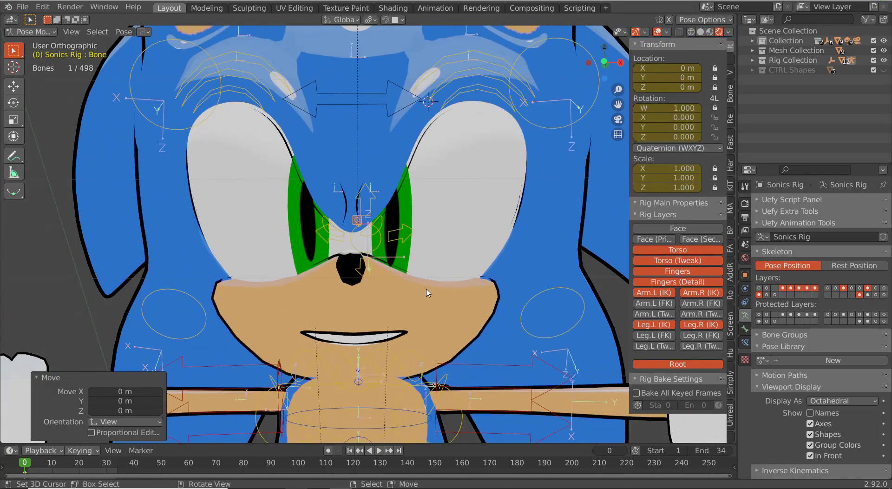
{"action": "key", "text": "r"}
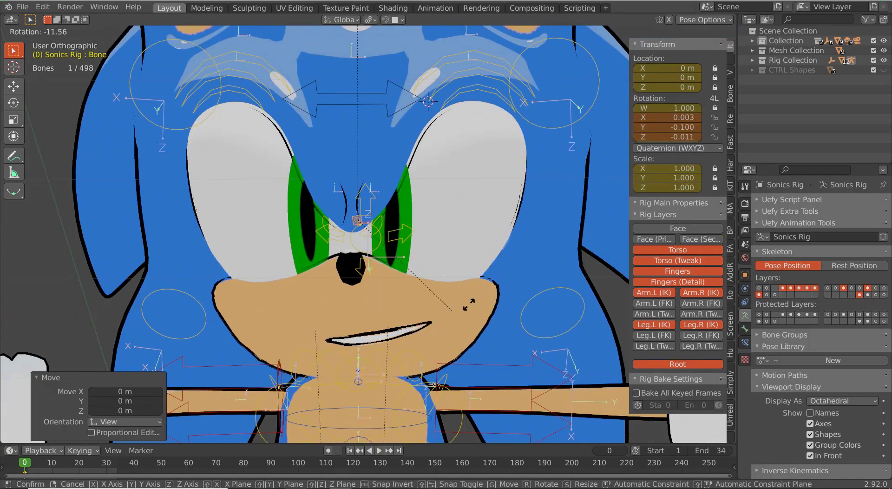
{"action": "right_click", "coordinate": [454, 310]}
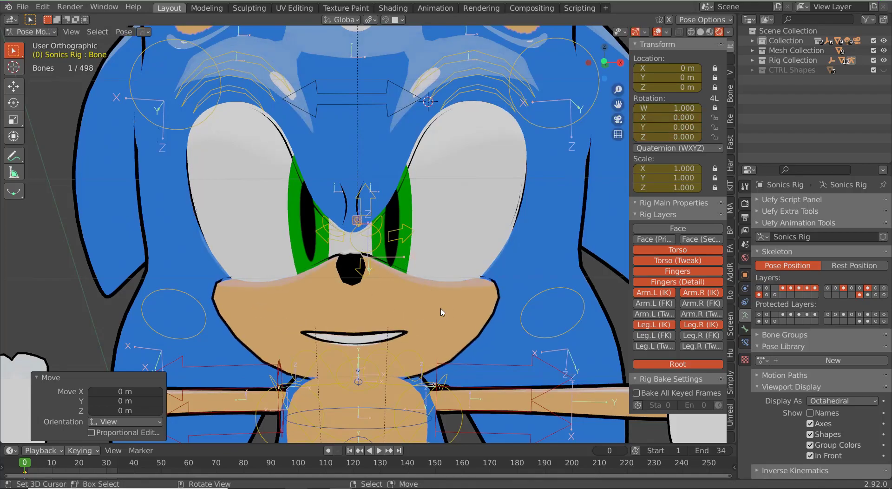
- Duplicate the mouth's small bone in place in the armature's Edit Mode and set the pivot point to Individual Origins
{"action": "middle_click_drag", "start_coordinate": [389, 287], "coordinate": [327, 342]}
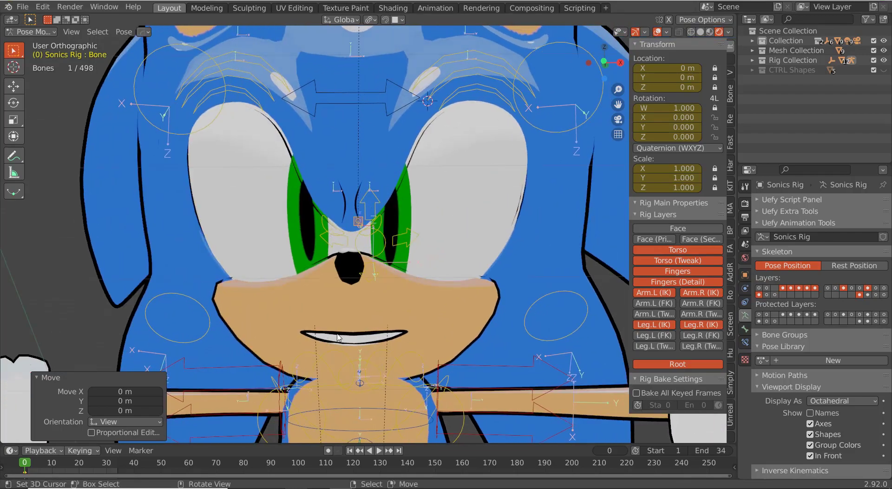
{"action": "middle_click_drag", "start_coordinate": [389, 331], "coordinate": [314, 330]}
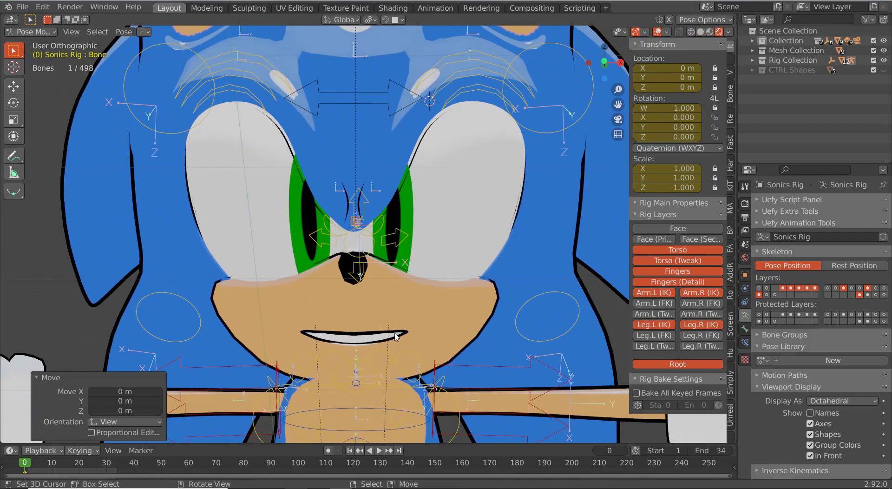
{"action": "middle_click_drag", "start_coordinate": [371, 334], "coordinate": [428, 215]}
{"action": "key", "text": "Tab"}
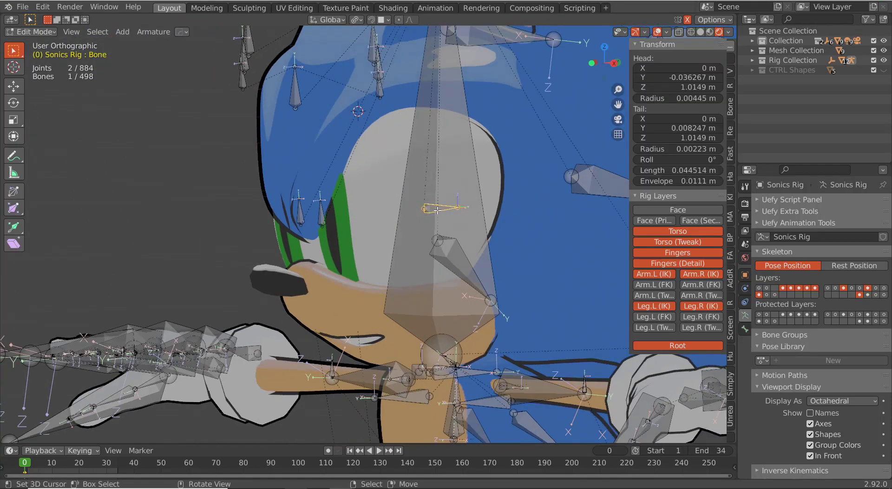
{"action": "key", "text": "KP_3"}
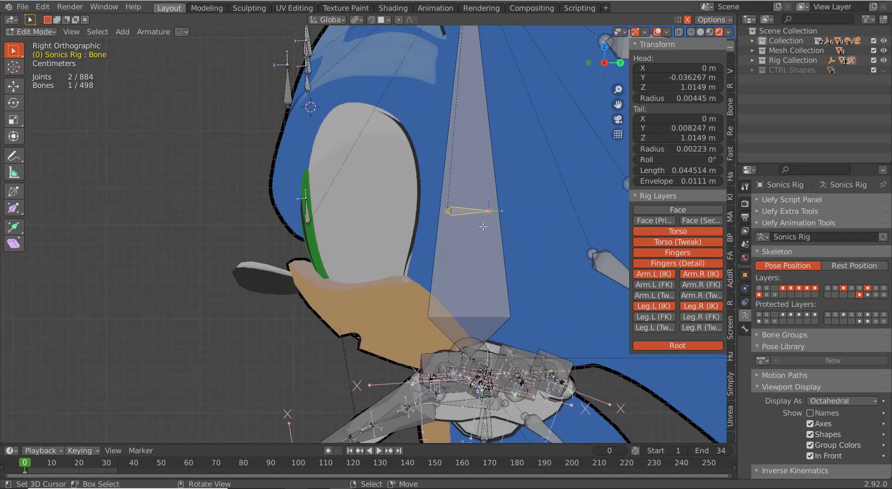
{"action": "key", "text": "shift+d"}
{"action": "key", "text": "Escape"}
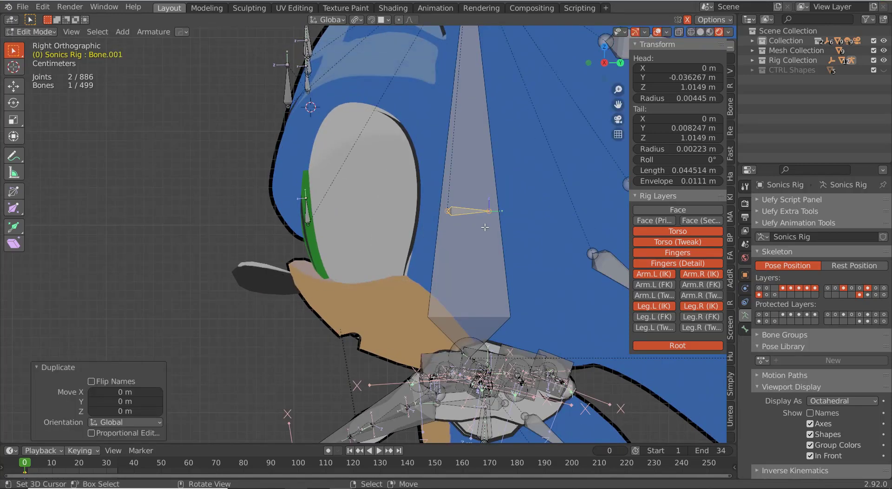
{"action": "key", "text": "period"}
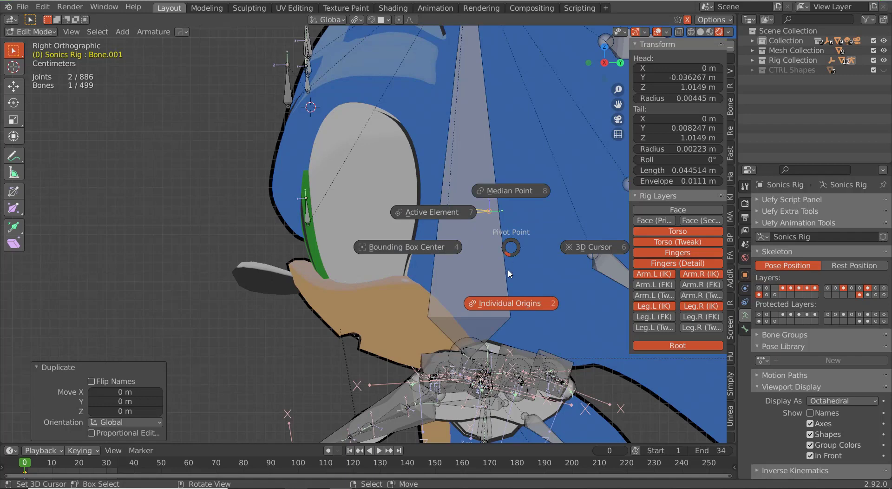
{"action": "left_click", "coordinate": [505, 301]}
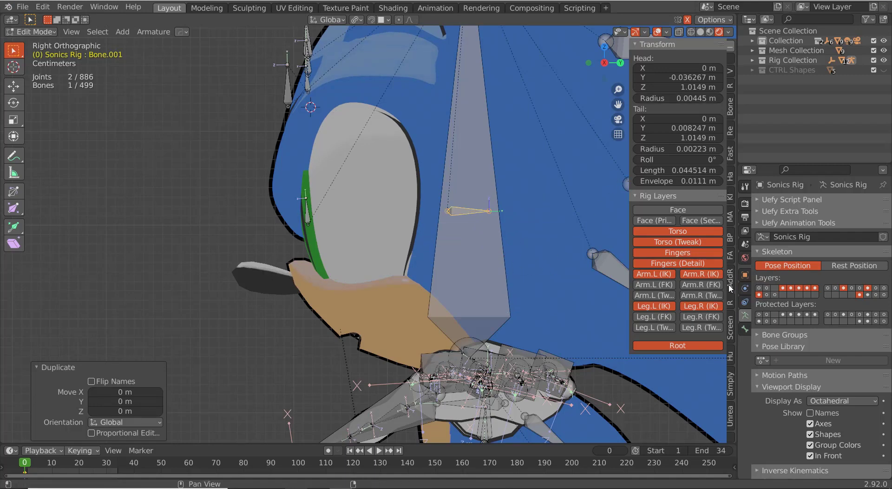
- Enable Screencast Keys and rotate the duplicated bone about 123° in the right view so it slants down toward the mouth
{"action": "left_click", "coordinate": [729, 328]}
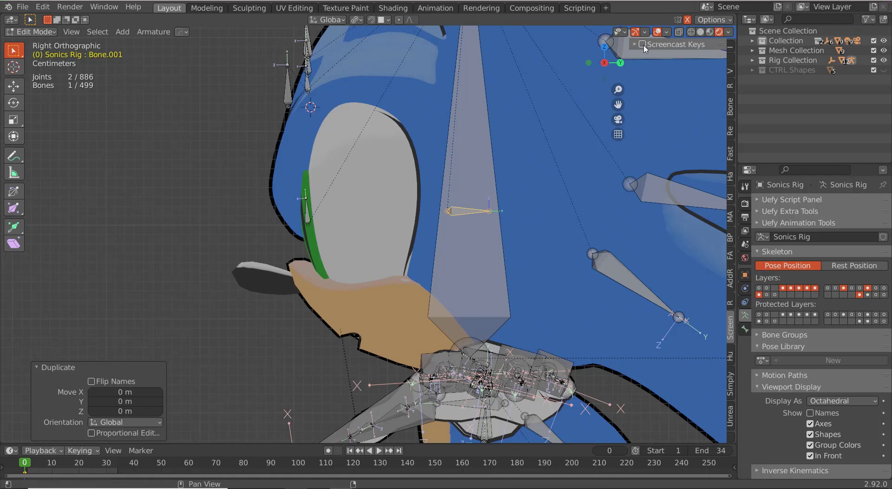
{"action": "key", "text": "alt"}
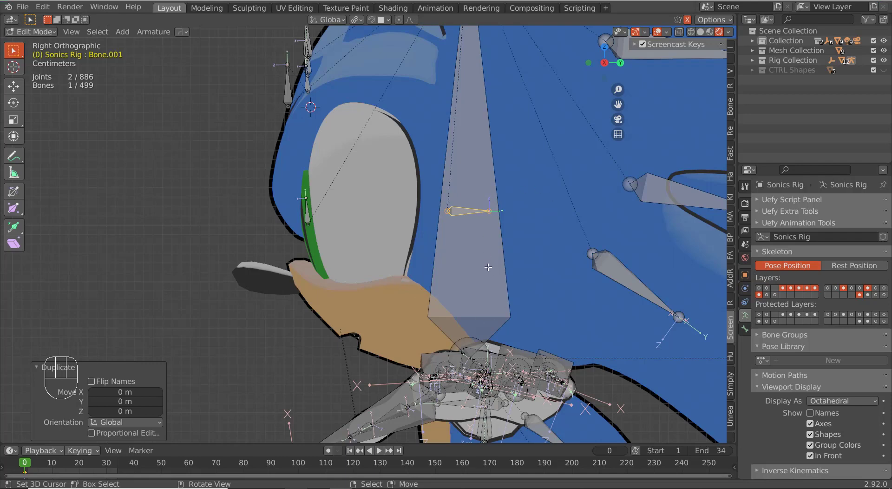
{"action": "key", "text": "r"}
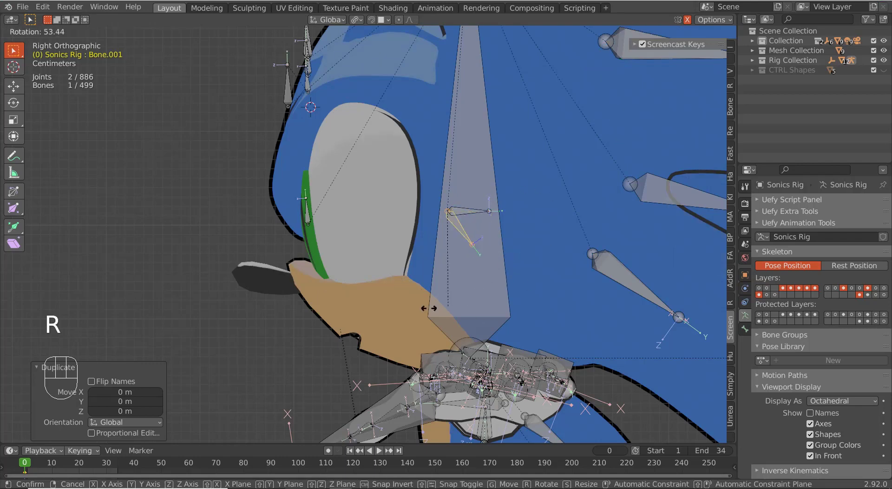
{"action": "left_click", "coordinate": [328, 255]}
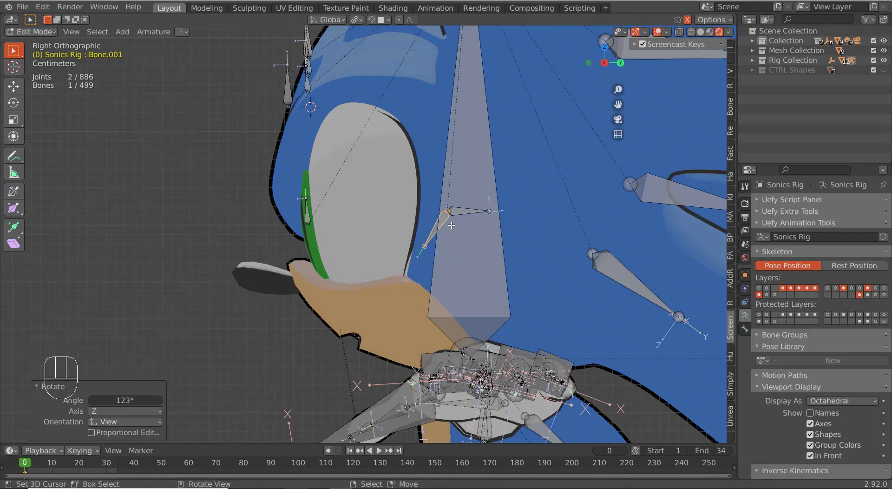
- Duplicate the slanted bone, placing the copy about 0.07 m forward along Y and about 0.1 m down on Z at the mouth
{"action": "key", "text": "shift+d"}
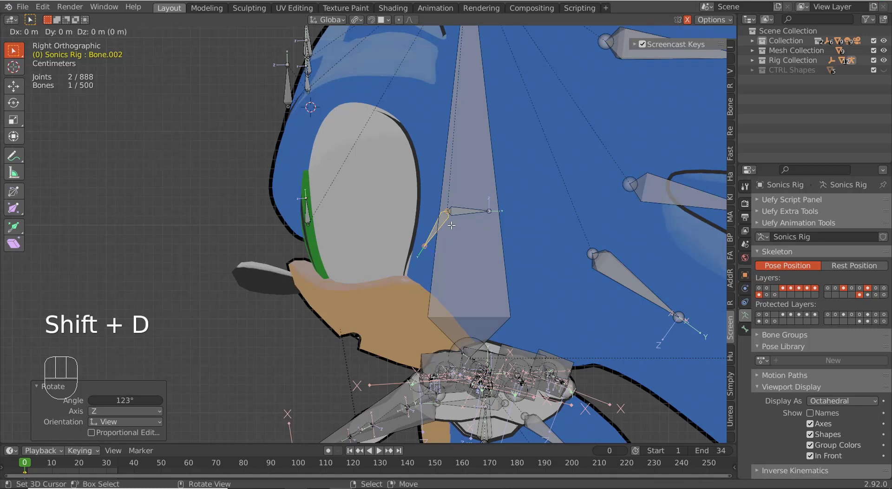
{"action": "key", "text": "g"}
{"action": "key", "text": "y"}
{"action": "key", "text": "y"}
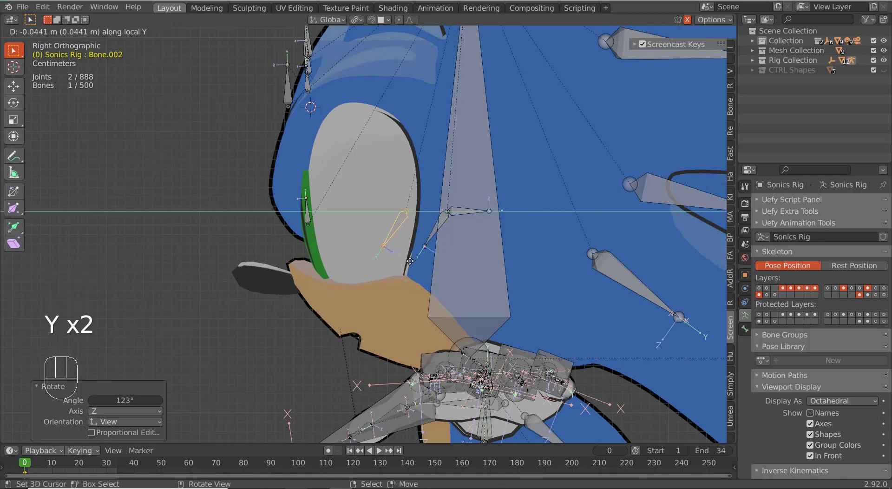
{"action": "left_click", "coordinate": [385, 269]}
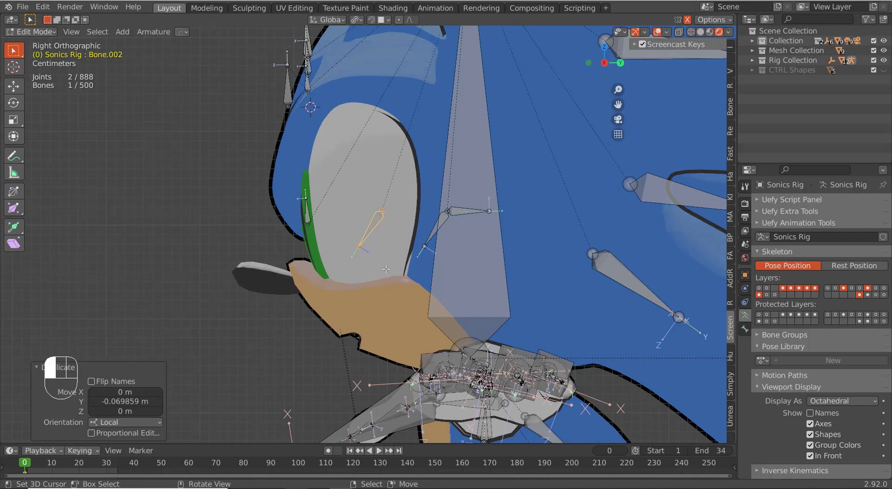
{"action": "key", "text": "g"}
{"action": "key", "text": "z"}
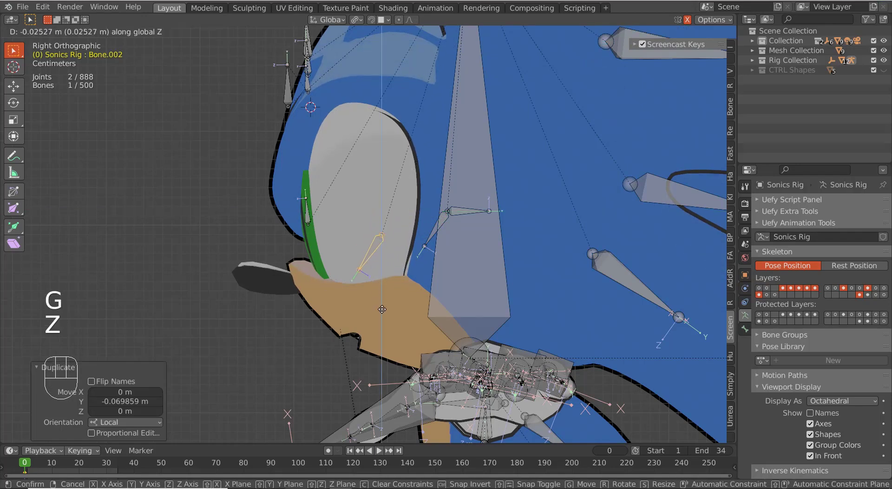
{"action": "left_click", "coordinate": [378, 363]}
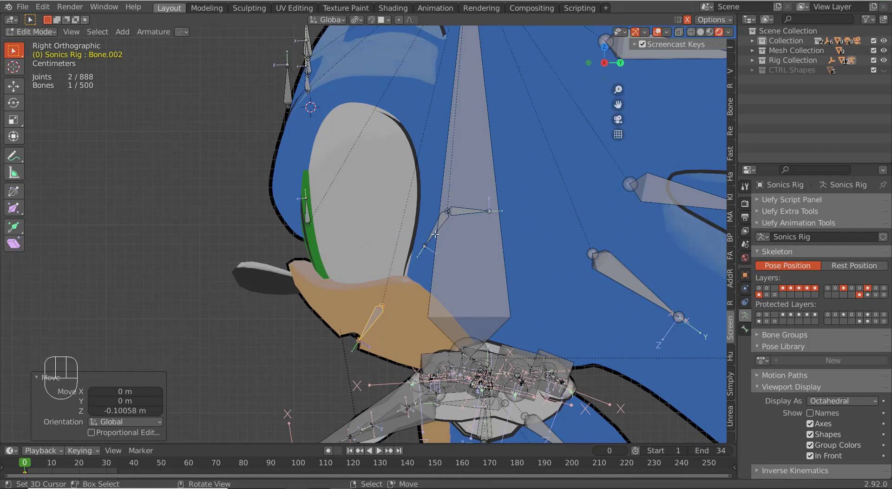
- Move the duplicated mouth bone about 0.015 m forward along Y and about 0.017 m down on Z
{"action": "key", "text": "g"}
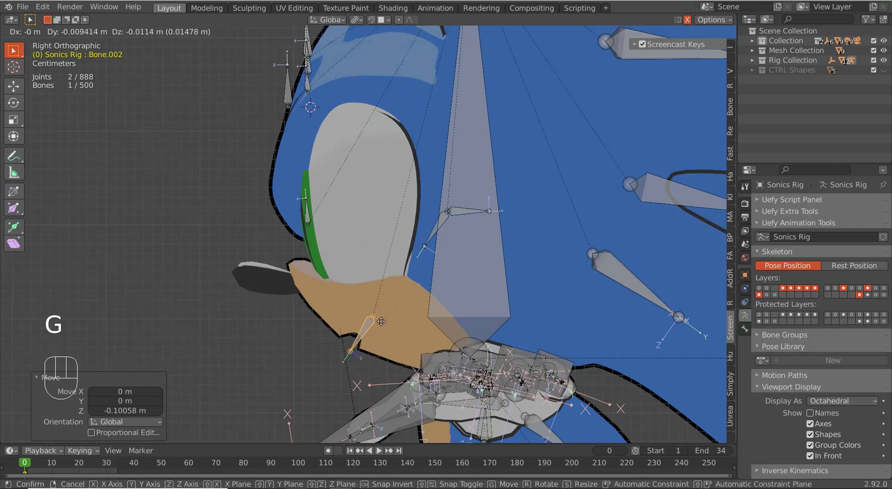
{"action": "left_click", "coordinate": [377, 324]}
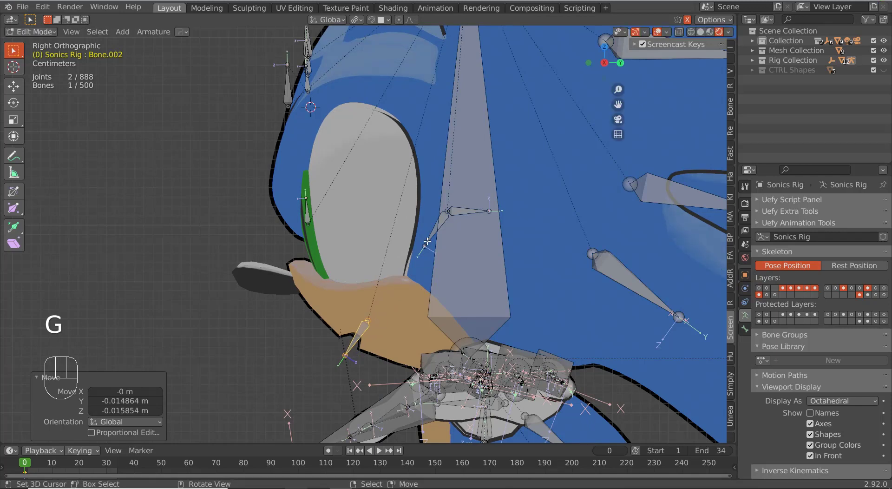
{"action": "key", "text": "g"}
{"action": "left_click", "coordinate": [380, 305]}
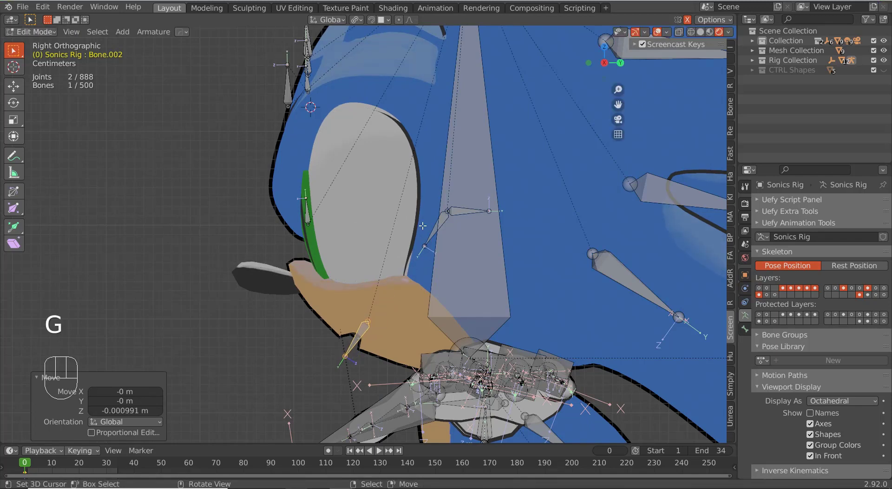
- Check the Make Parent options for the slanted bone with the head bone as its parent
{"action": "mouse_move", "coordinate": [435, 219]}
{"action": "middle_mouse_down"}
{"action": "mouse_move", "coordinate": [422, 220]}
{"action": "mouse_move", "coordinate": [441, 227]}
{"action": "middle_mouse_up"}
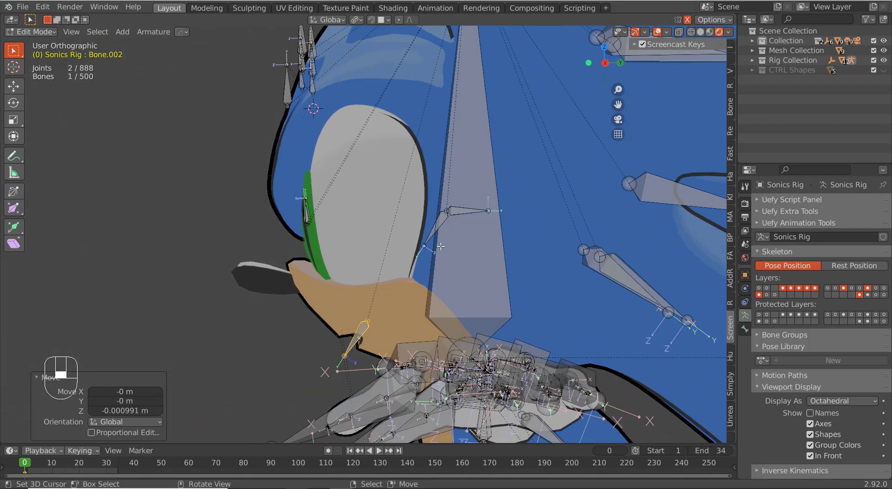
{"action": "scroll", "coordinate": [444, 229], "scroll_direction": "up", "scroll_amount": 2}
{"action": "left_click", "coordinate": [456, 238]}
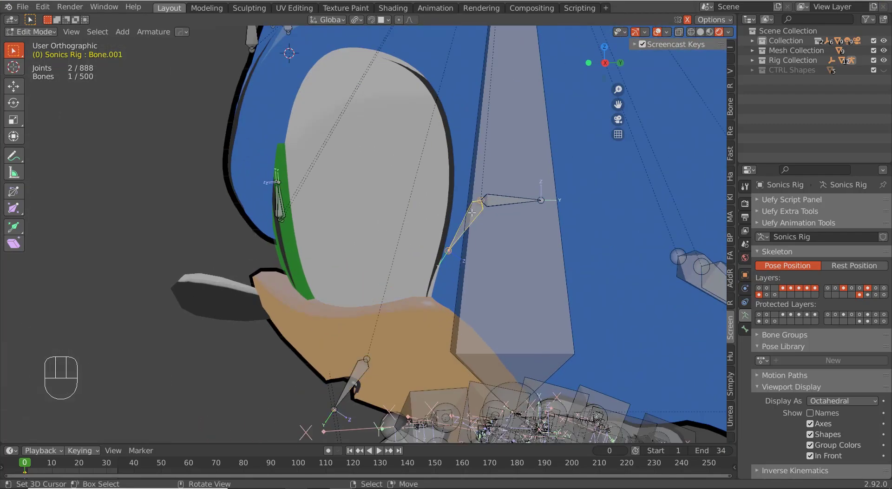
{"action": "left_click", "coordinate": [476, 181], "text": "shift"}
{"action": "key", "text": "ctrl+p"}
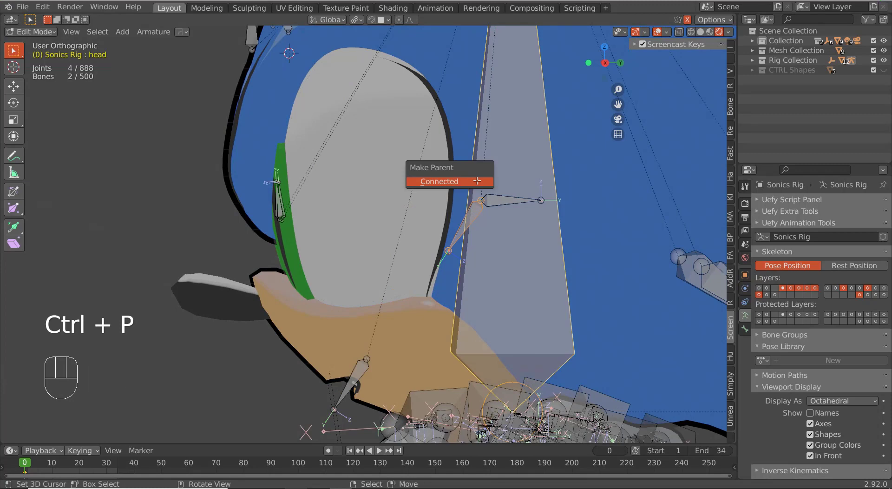
{"action": "right_click", "coordinate": [520, 199]}
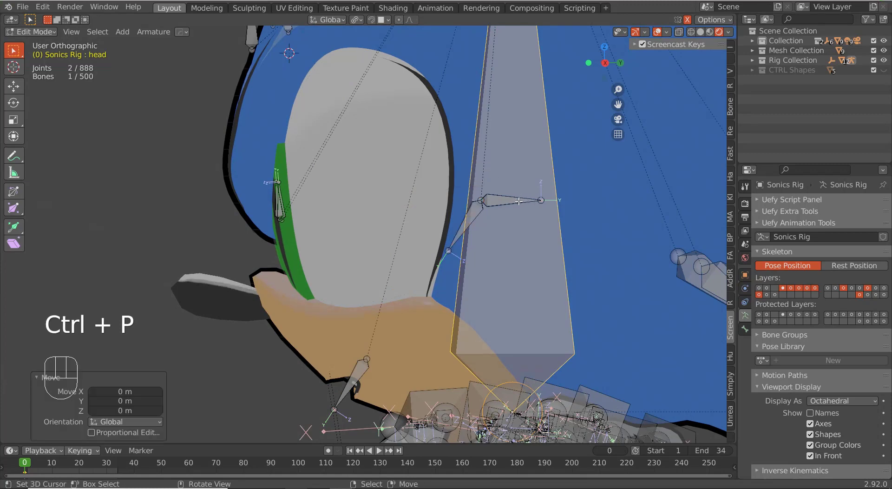
{"action": "right_click", "coordinate": [518, 198]}
- Parent the small horizontal bone inside the head to the adjoining slanted bone with Keep Offset
{"action": "left_click", "coordinate": [513, 199]}
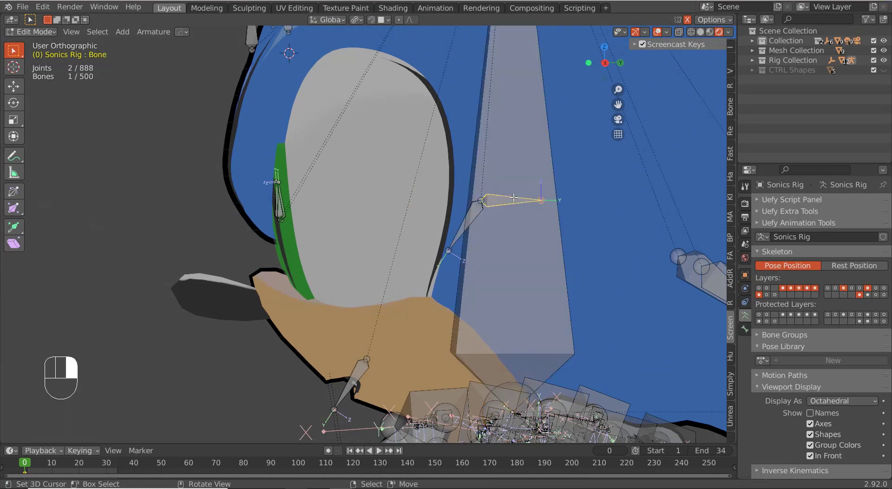
{"action": "left_click", "coordinate": [465, 224], "text": "shift"}
{"action": "key", "text": "ctrl+p"}
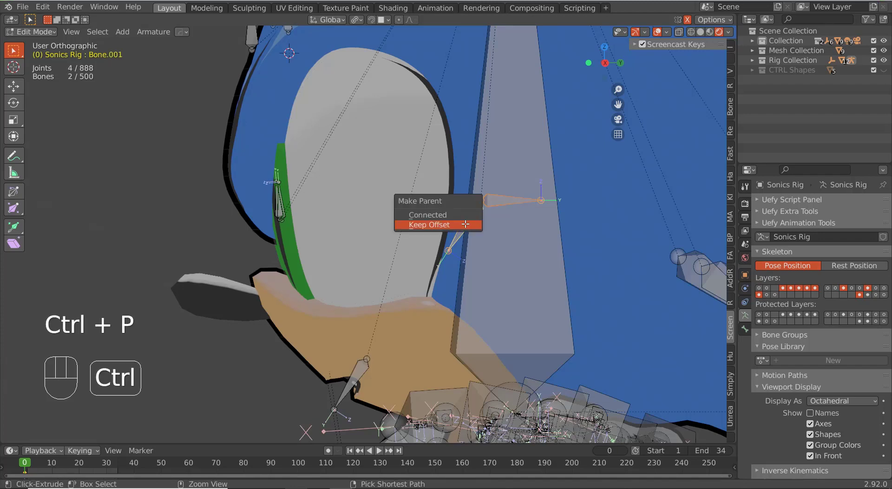
{"action": "left_click", "coordinate": [466, 223]}
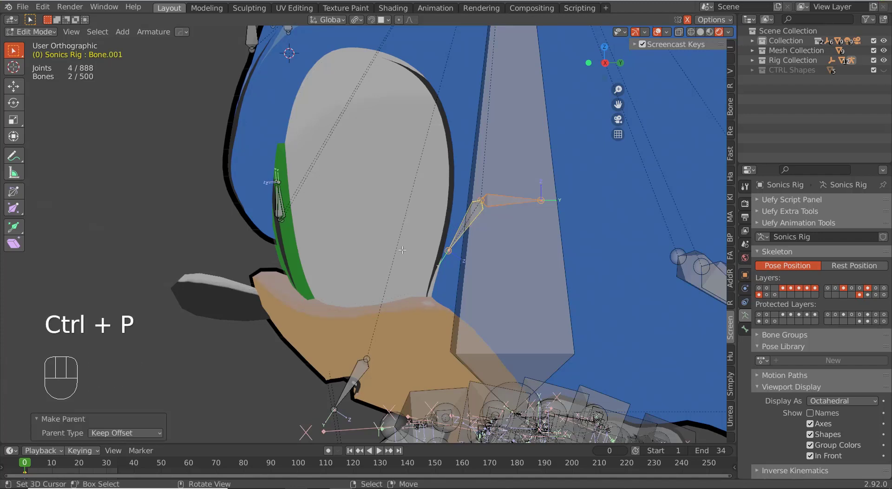
- Check the Make Parent options for the lower mouth bone against the head bone
{"action": "left_click", "coordinate": [359, 370]}
{"action": "left_click", "coordinate": [460, 342], "text": "shift"}
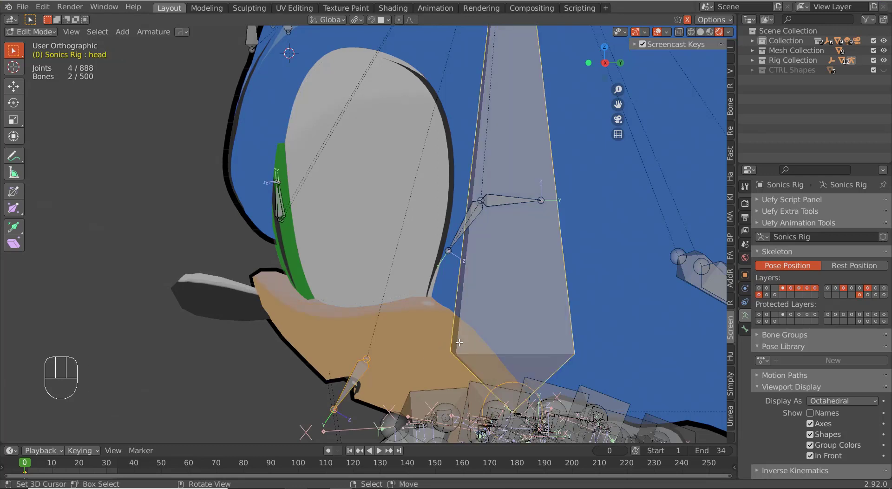
{"action": "key", "text": "ctrl"}
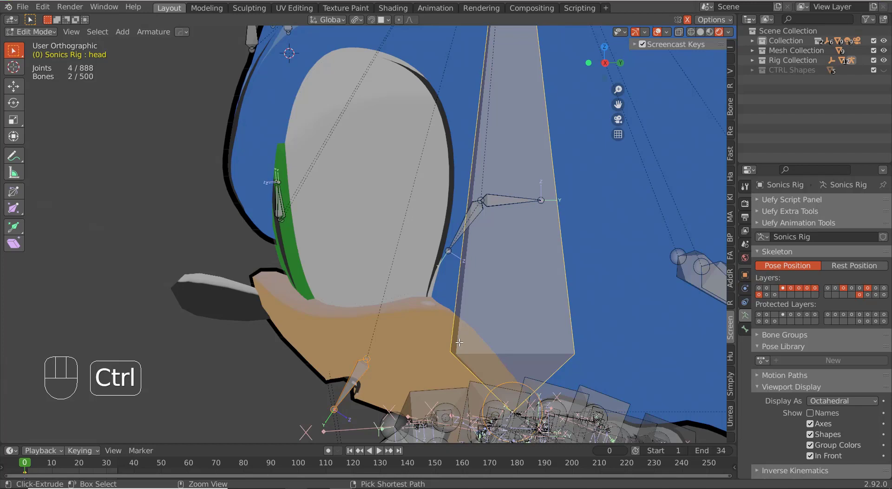
{"action": "key", "text": "ctrl+p"}
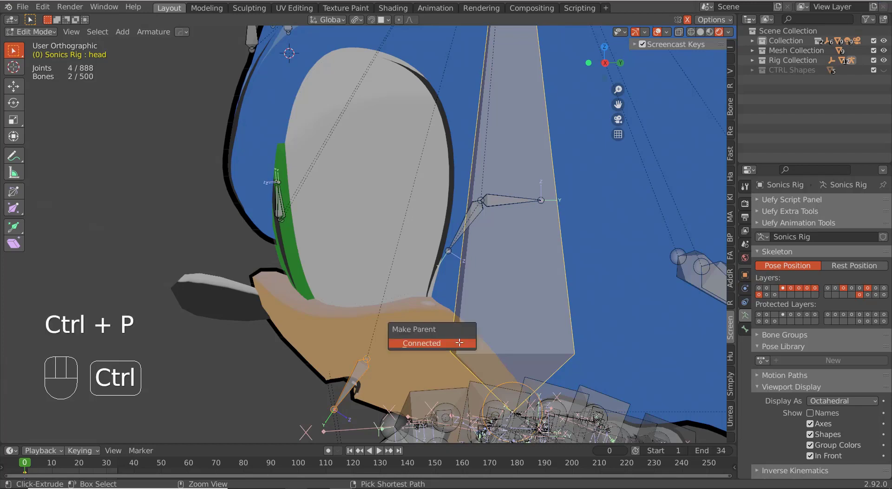
{"action": "scroll", "coordinate": [369, 168], "scroll_direction": "down", "scroll_amount": 5}
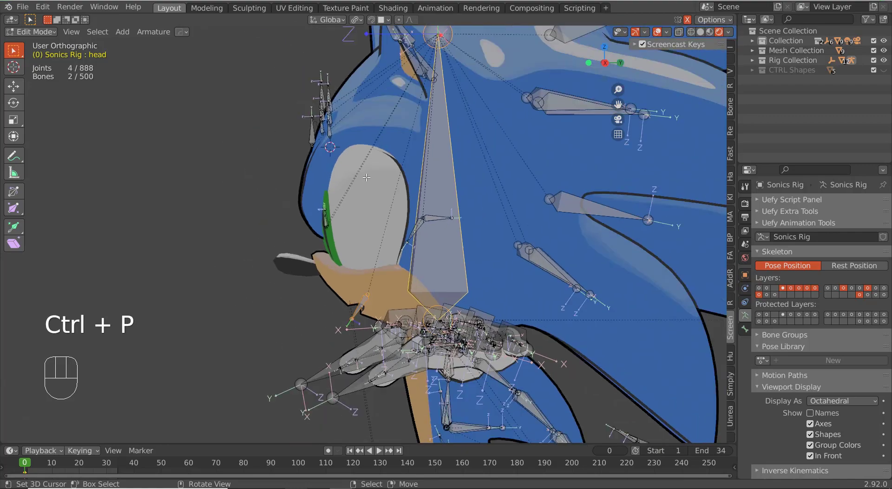
{"action": "scroll", "coordinate": [452, 203], "scroll_direction": "up", "scroll_amount": 6}
{"action": "scroll", "coordinate": [452, 202], "scroll_direction": "down", "scroll_amount": 5}
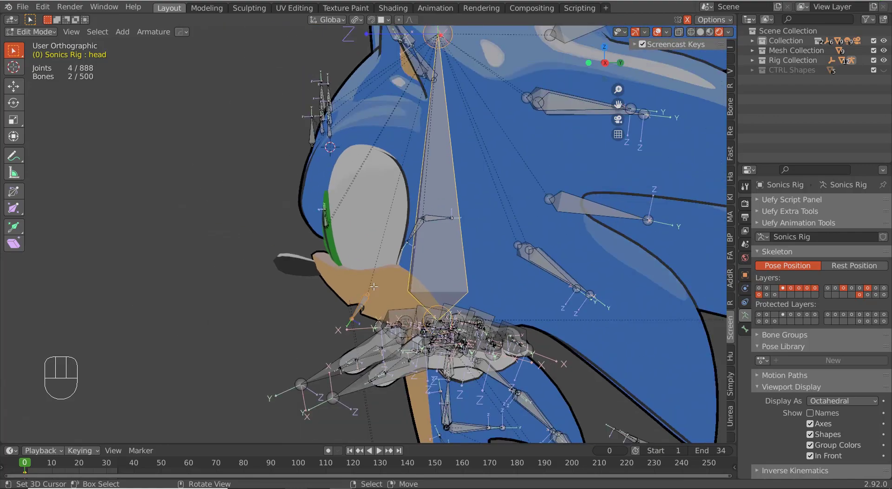
{"action": "scroll", "coordinate": [398, 261], "scroll_direction": "up", "scroll_amount": 4}
{"action": "scroll", "coordinate": [398, 261], "scroll_direction": "up", "scroll_amount": 2}
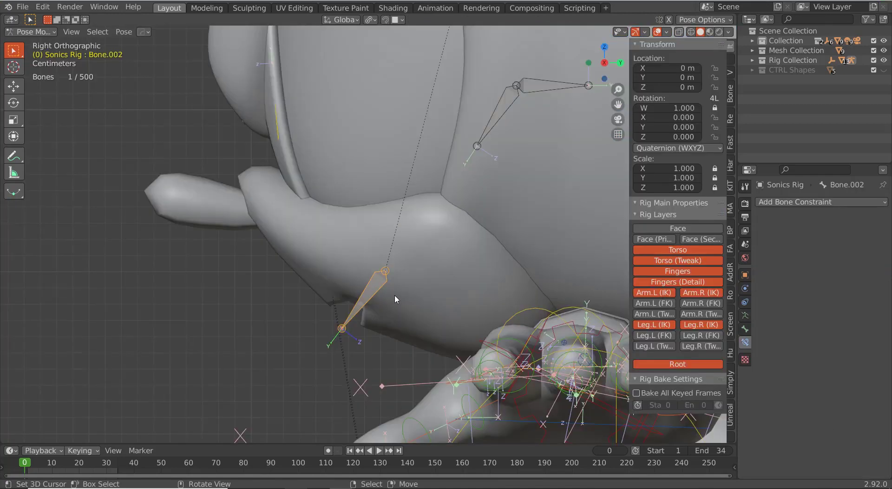
- Try rotating the lower mouth bone in Pose Mode from the right view, and clear its pose rotation
{"action": "key", "text": "r"}
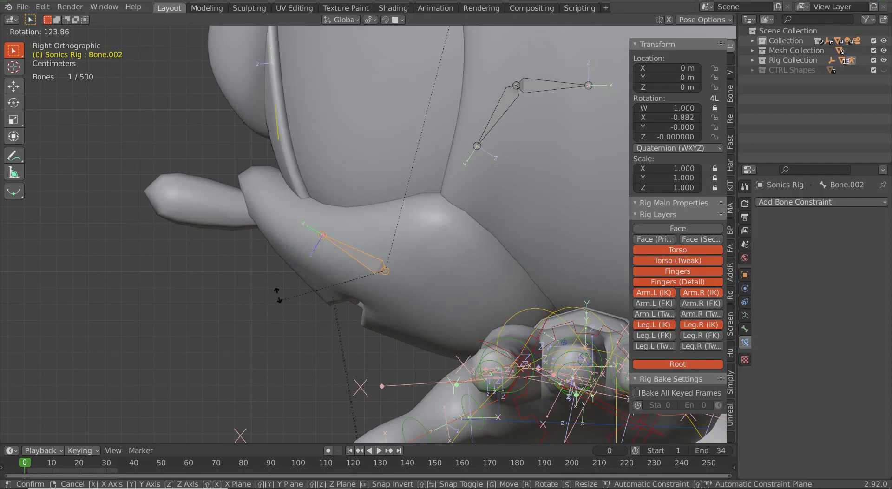
{"action": "left_click", "coordinate": [218, 254]}
{"action": "key", "text": "r"}
{"action": "left_click", "coordinate": [222, 269]}
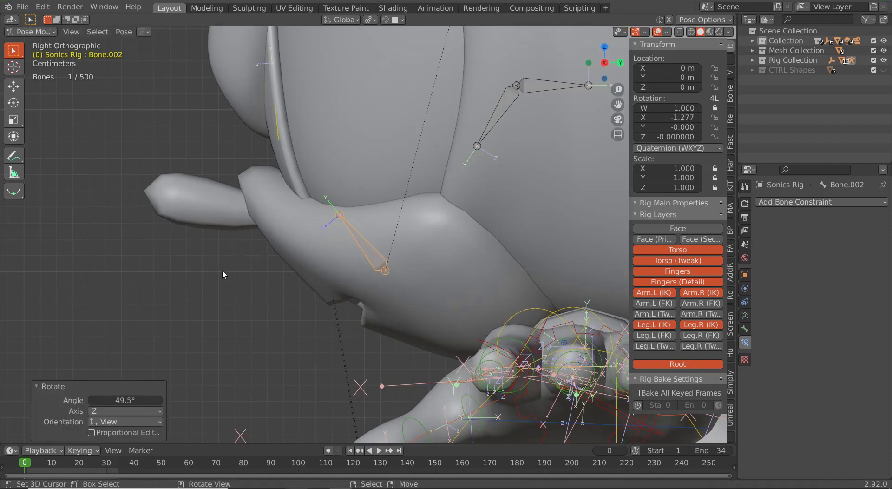
{"action": "key", "text": "r"}
{"action": "left_click", "coordinate": [363, 336]}
{"action": "key", "text": "alt+r"}
- Rotate the lower mouth bone about 143° in Edit Mode so it points straight up
{"action": "key", "text": "Tab"}
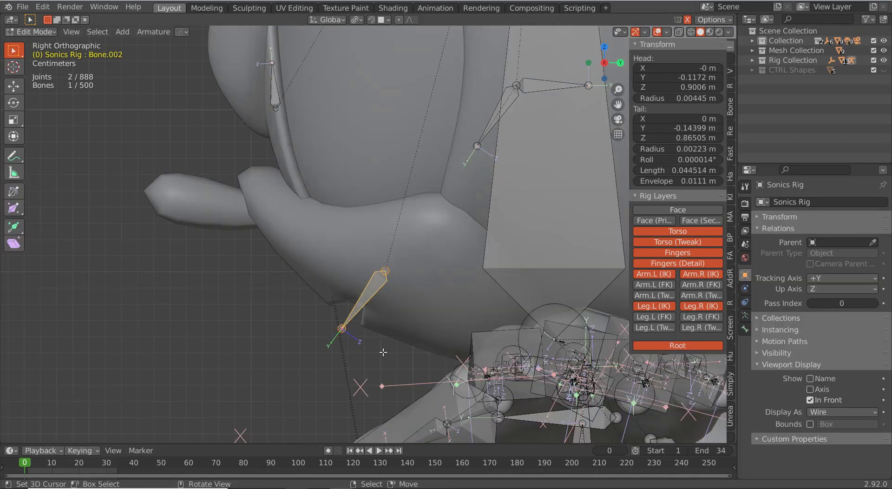
{"action": "key", "text": "r"}
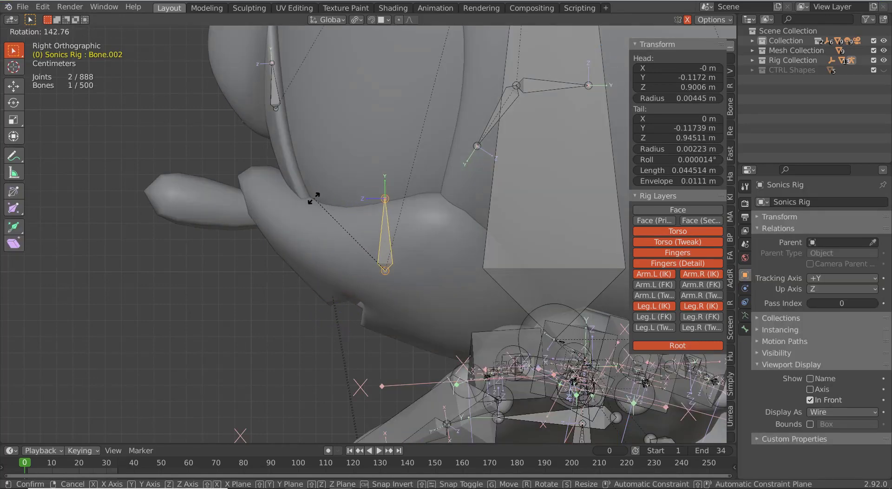
{"action": "left_click", "coordinate": [313, 198]}
- Try moving the upright mouth bone in Pose Mode about 0.023 m forward and 0.029 m down, and compare it with Edit Mode
{"action": "key", "text": "ctrl+Tab"}
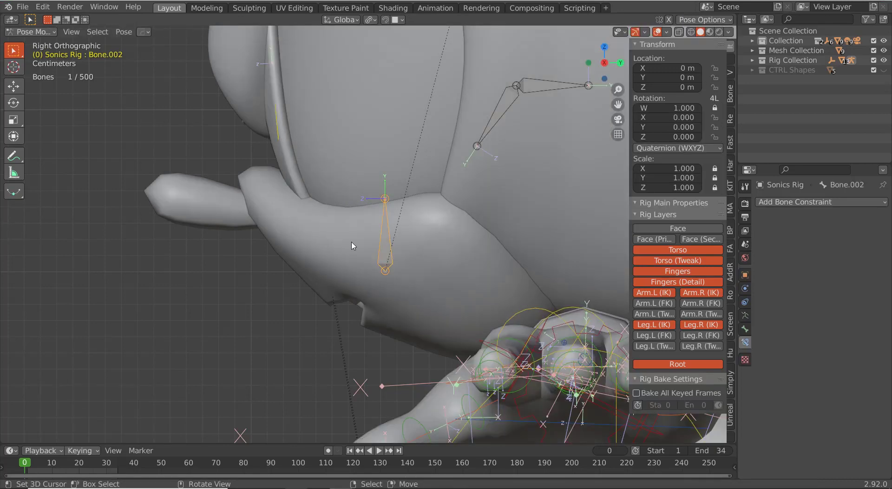
{"action": "key", "text": "g"}
{"action": "left_click", "coordinate": [383, 323]}
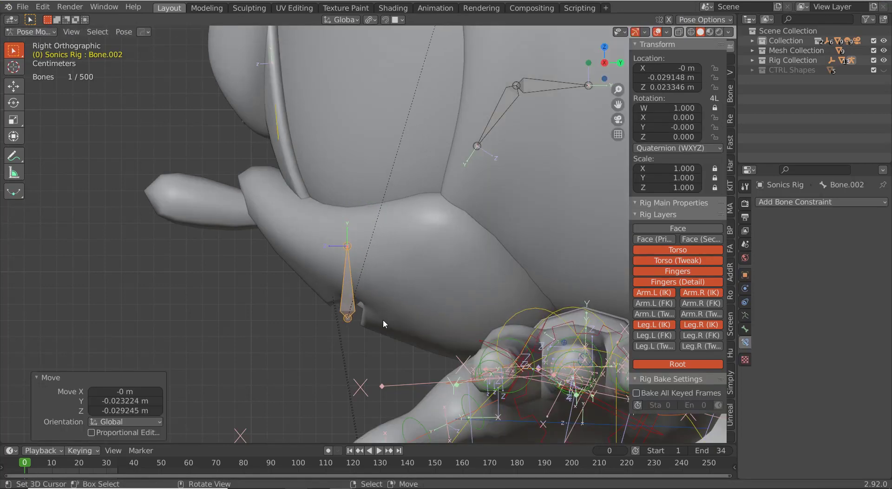
{"action": "key", "text": "Tab"}
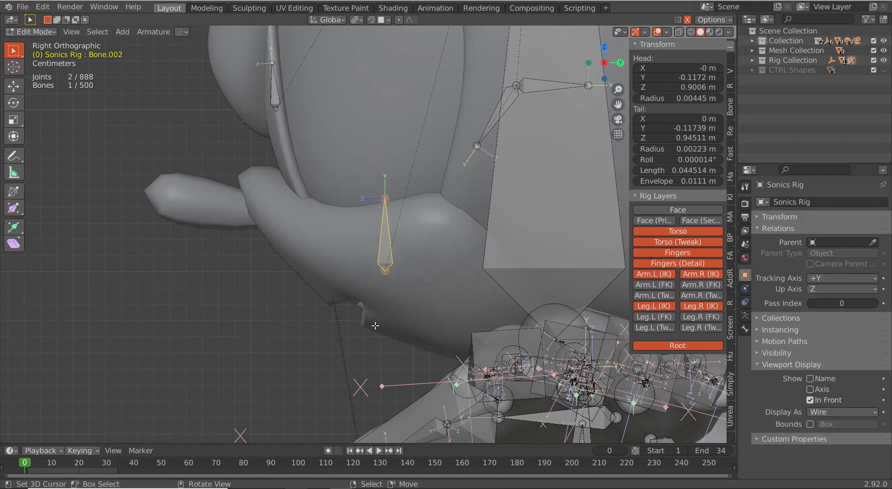
{"action": "key", "text": "ctrl+Tab"}
{"action": "key", "text": "Tab"}
{"action": "key", "text": "ctrl+Tab"}
- Move the upright bone forward and down in Edit Mode so its base sits at the mouth opening, and return to Pose Mode
{"action": "key", "text": "Tab"}
{"action": "key", "text": "g"}
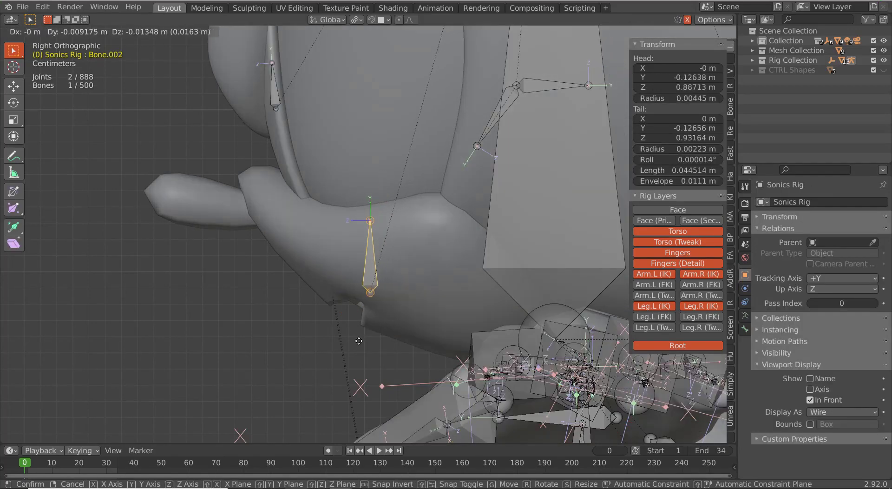
{"action": "left_click", "coordinate": [341, 356]}
{"action": "key", "text": "ctrl+Tab"}
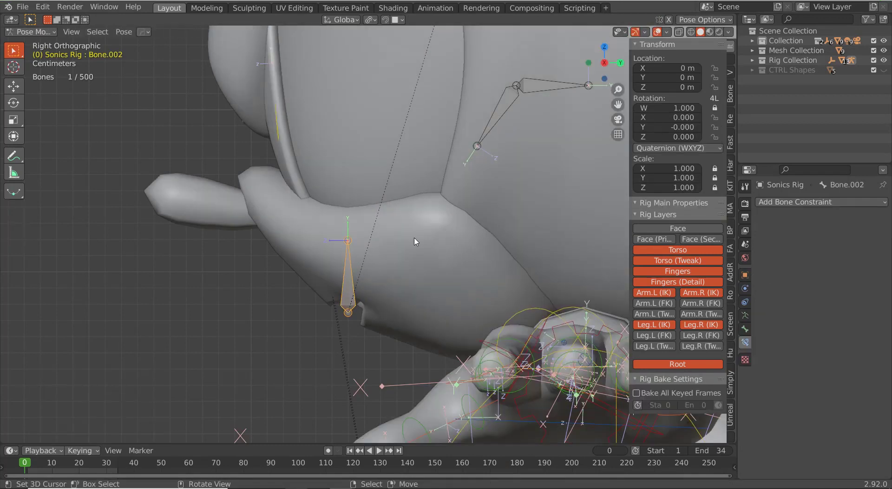
- Add a Transformation constraint to the slanted bone inside the head, targeting the upright mouth bone
{"action": "scroll", "coordinate": [360, 241], "scroll_direction": "down", "scroll_amount": 4}
{"action": "scroll", "coordinate": [407, 226], "scroll_direction": "up", "scroll_amount": 3}
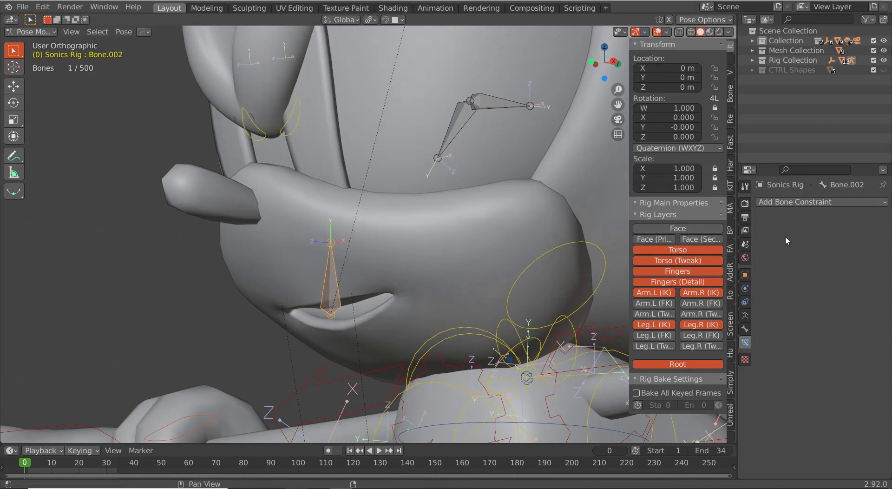
{"action": "left_click", "coordinate": [449, 139], "text": "shift"}
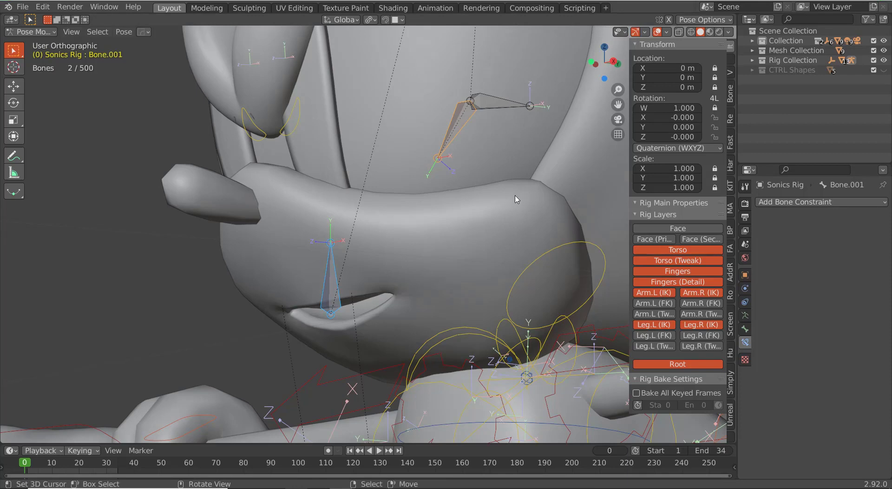
{"action": "key", "text": "shift+ctrl+c"}
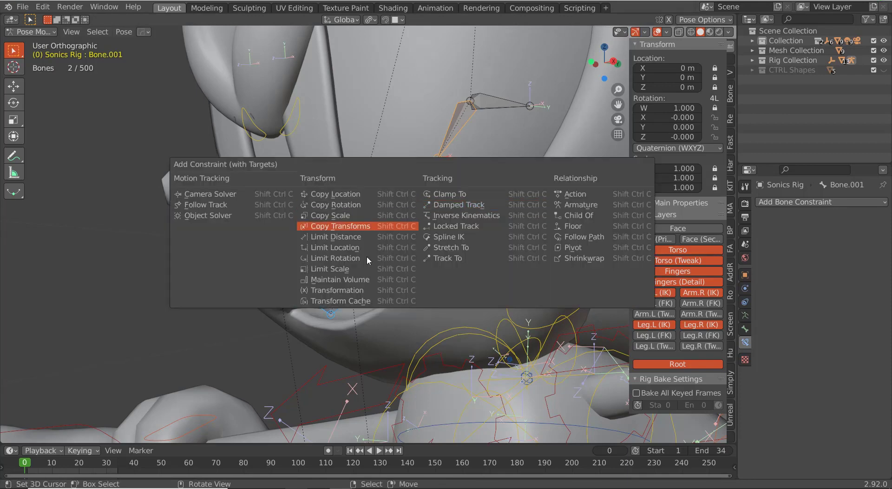
{"action": "left_click", "coordinate": [356, 290]}
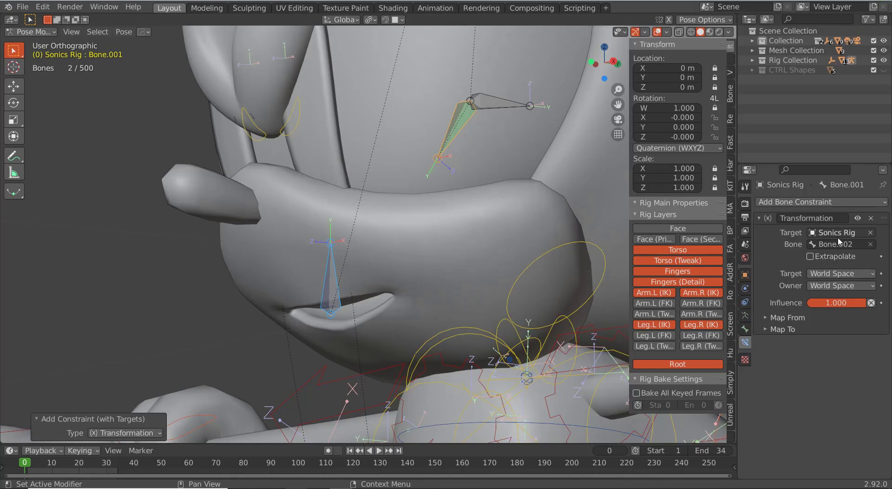
- Set the Transformation constraint's target and owner spaces to Local Space and enable Extrapolate
{"action": "left_click", "coordinate": [765, 318]}
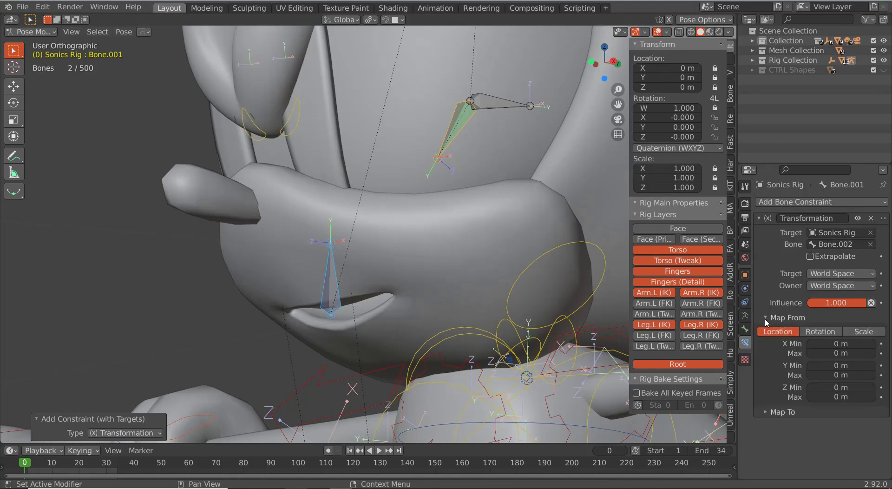
{"action": "left_click", "coordinate": [818, 287]}
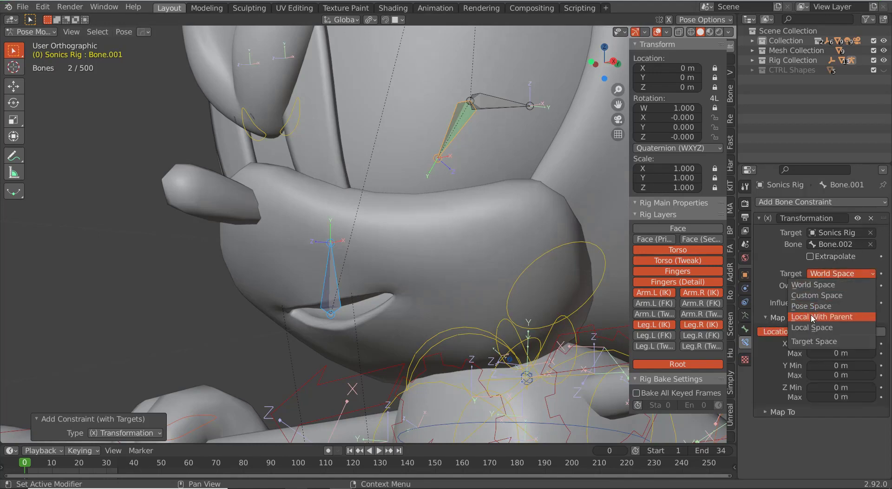
{"action": "left_click", "coordinate": [812, 327]}
{"action": "left_click", "coordinate": [832, 286]}
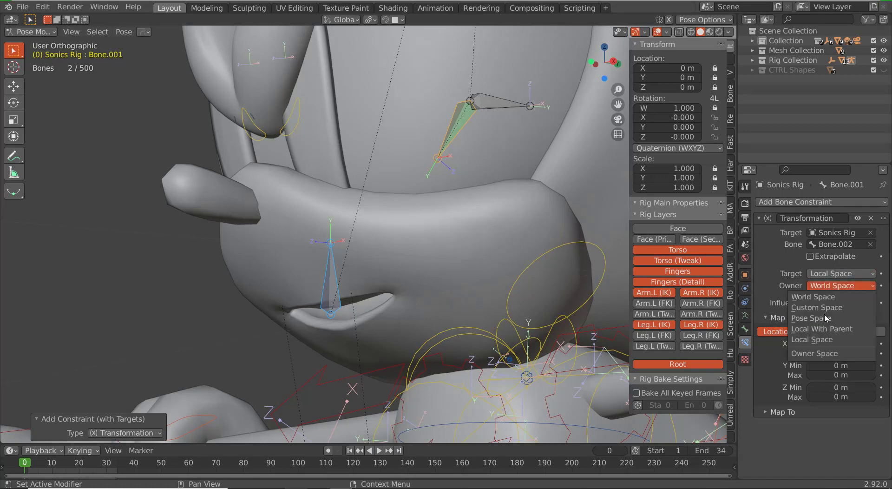
{"action": "left_click", "coordinate": [816, 339]}
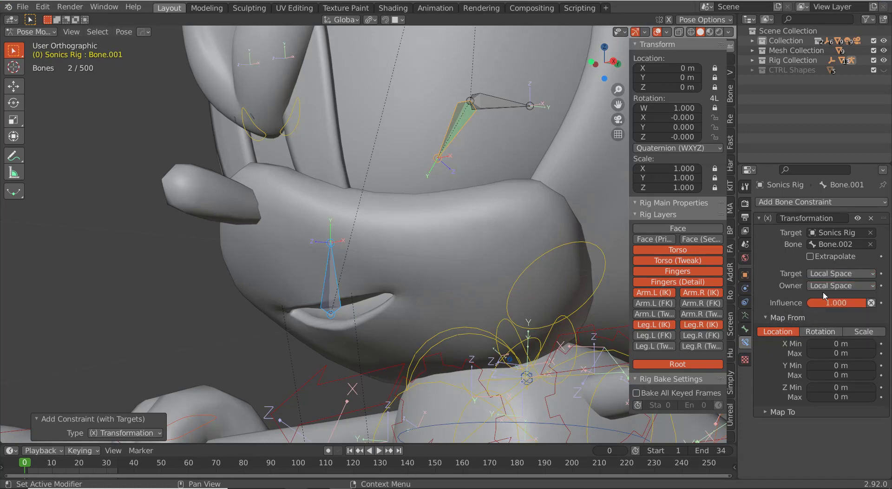
{"action": "left_click", "coordinate": [810, 257]}
- Set the Transformation constraint to map the target's location to rotation on the slanted bone
{"action": "middle_click_drag", "start_coordinate": [387, 304], "coordinate": [389, 284]}
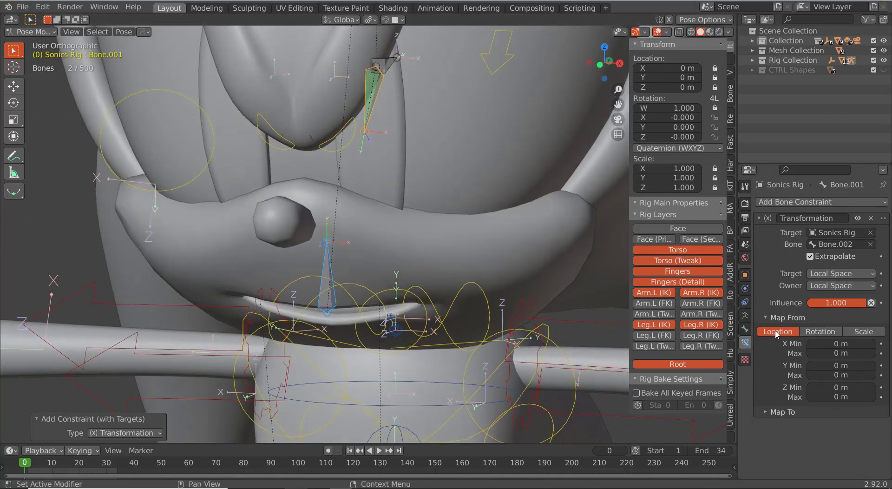
{"action": "left_click", "coordinate": [773, 412]}
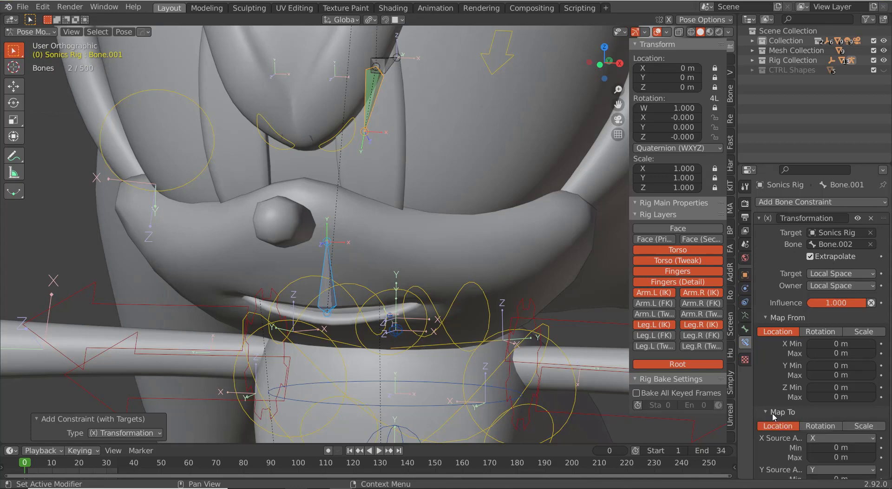
{"action": "left_click", "coordinate": [820, 425]}
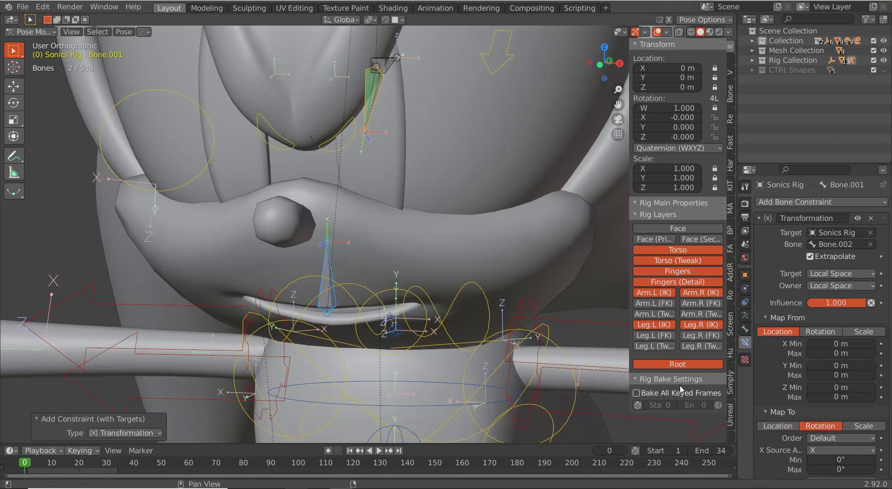
- Rename the upright mouth bone to "Main Mouth CTRL"
{"action": "middle_click_drag", "start_coordinate": [409, 253], "coordinate": [470, 256]}
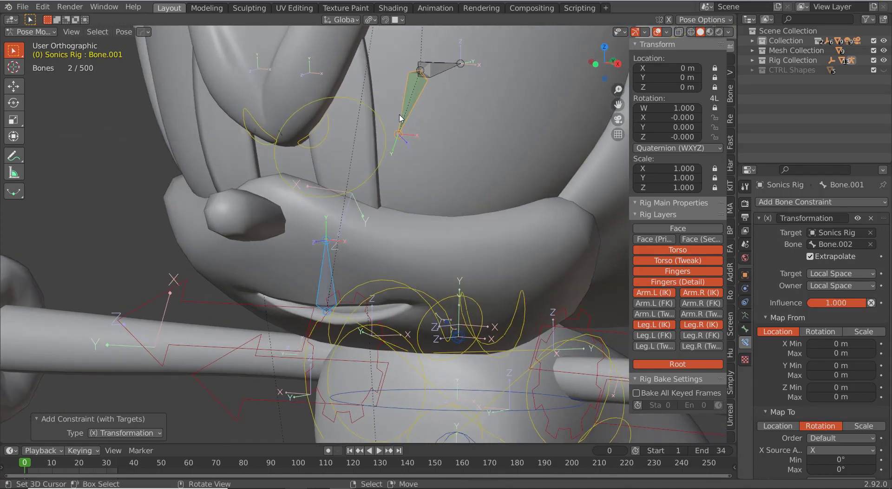
{"action": "middle_click_drag", "start_coordinate": [407, 152], "coordinate": [339, 275]}
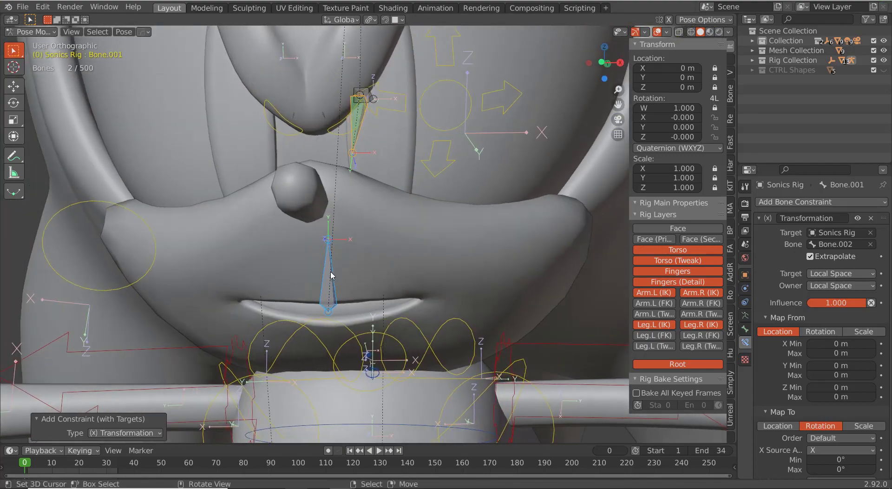
{"action": "left_click", "coordinate": [332, 275]}
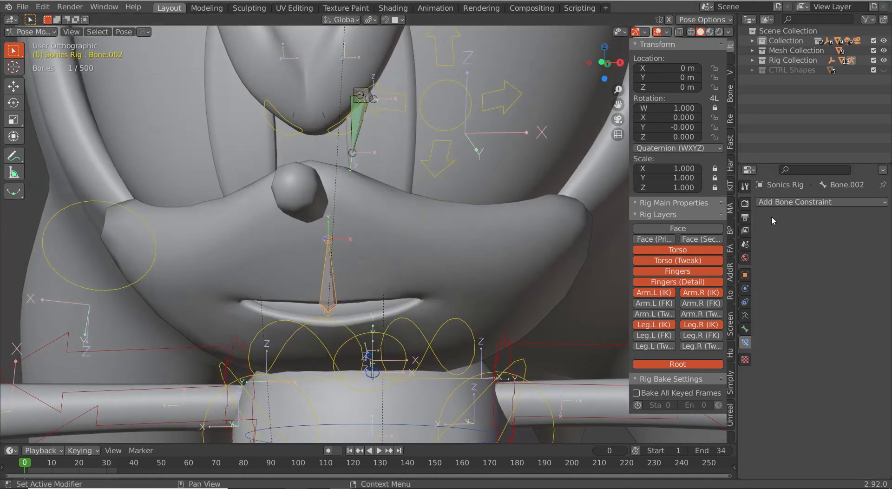
{"action": "left_click", "coordinate": [744, 328]}
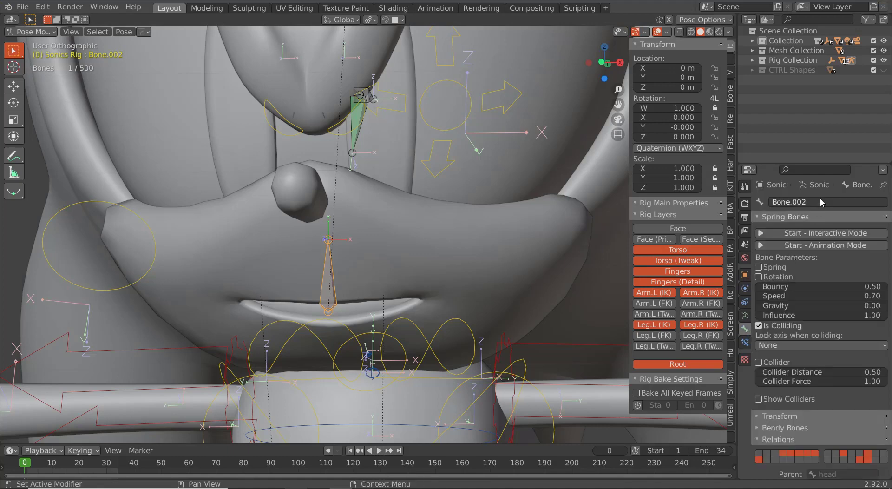
{"action": "left_click", "coordinate": [821, 200]}
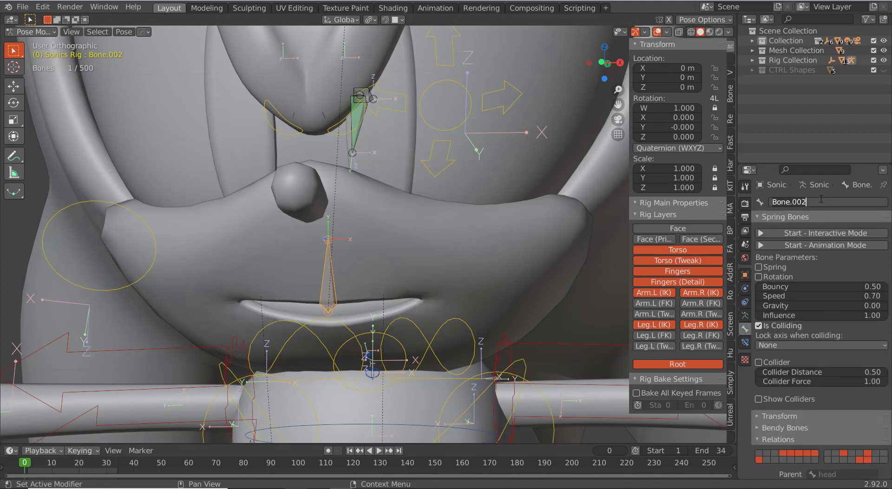
{"action": "key", "text": "ctrl+a"}
{"action": "type", "text": "Main Mouth CTRLL"}
{"action": "key", "text": "Return"}
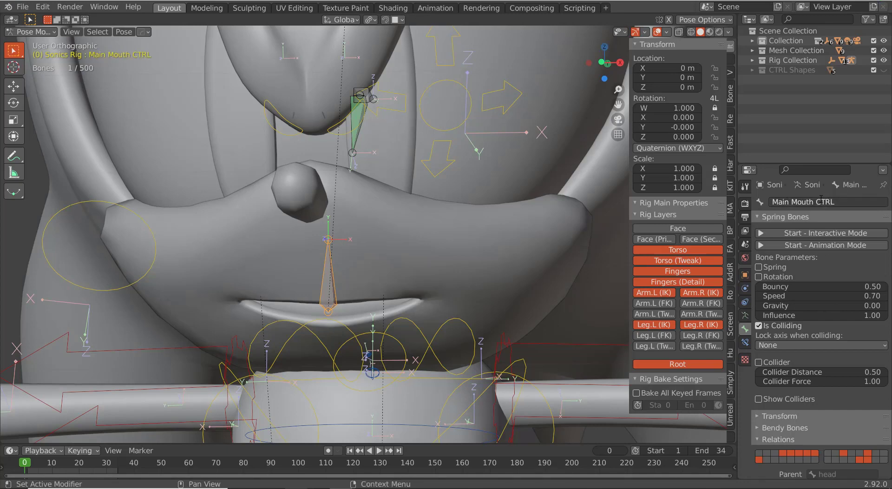
- Rename the slanted bone inside the head to "Mouth Rotation TGT"
{"action": "middle_click_drag", "start_coordinate": [423, 185], "coordinate": [395, 158]}
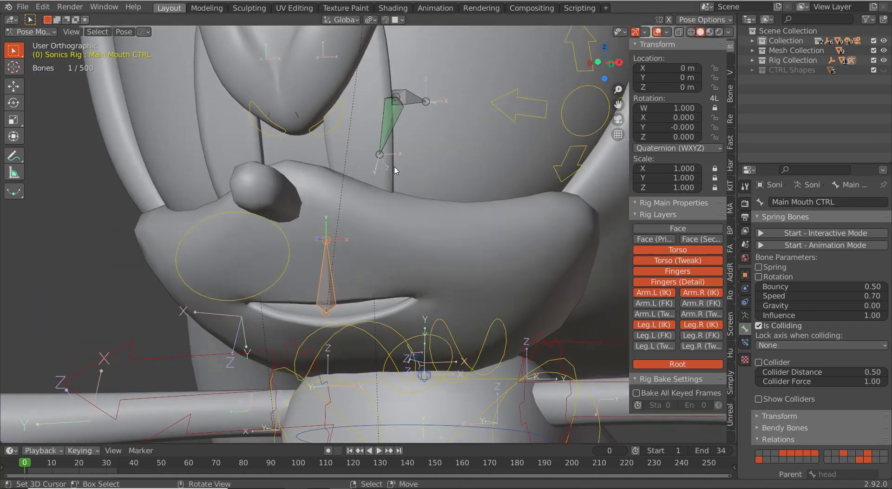
{"action": "left_click", "coordinate": [390, 133]}
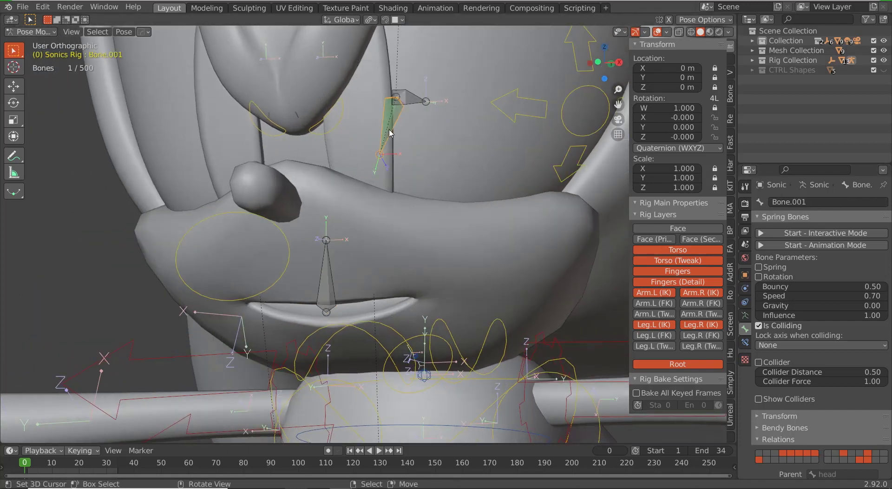
{"action": "left_click", "coordinate": [786, 201]}
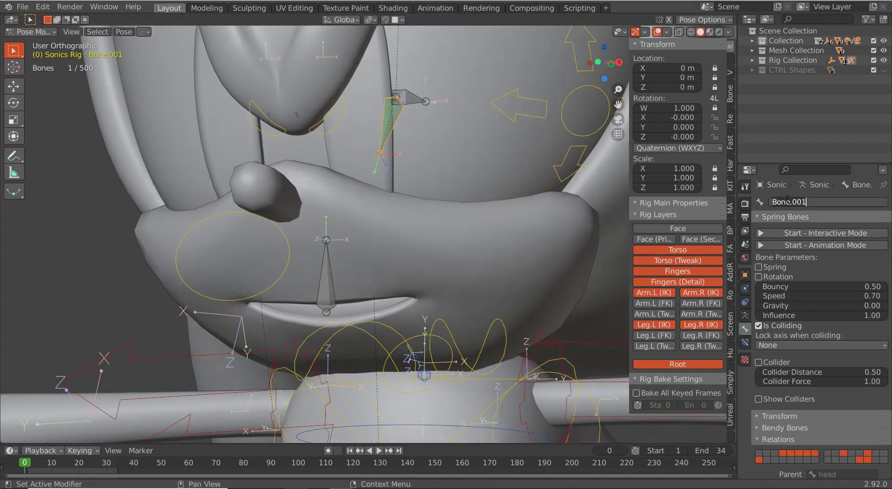
{"action": "key", "text": "ctrl+a"}
{"action": "type", "text": "Mouth Rotation "}
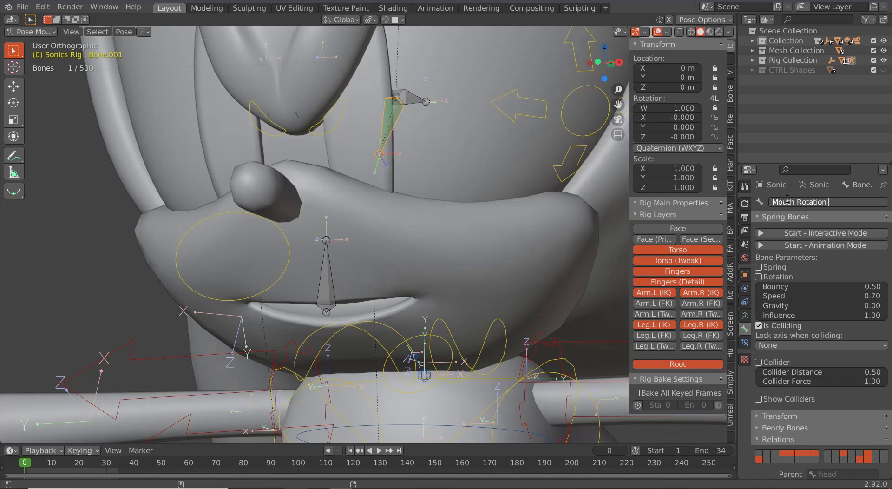
{"action": "type", "text": "Tar"}
{"action": "type", "text": "GT"}
{"action": "key", "text": "Return"}
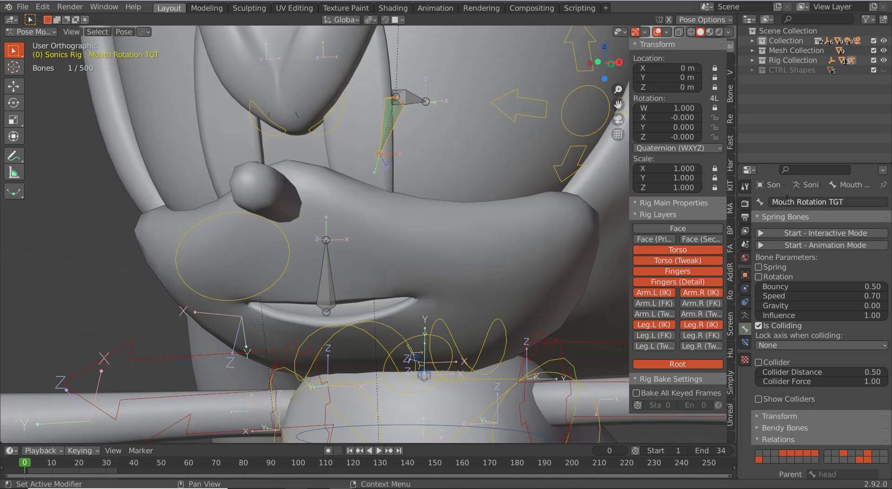
- Rename the horizontal bone behind the slanted one to "Mouth Rotation ORG"
{"action": "left_click", "coordinate": [411, 101]}
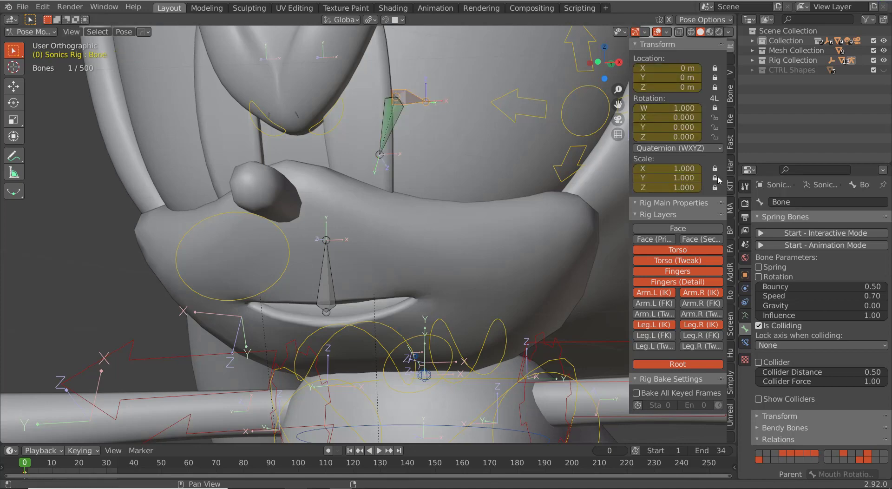
{"action": "double_click", "coordinate": [784, 201]}
{"action": "type", "text": "M"}
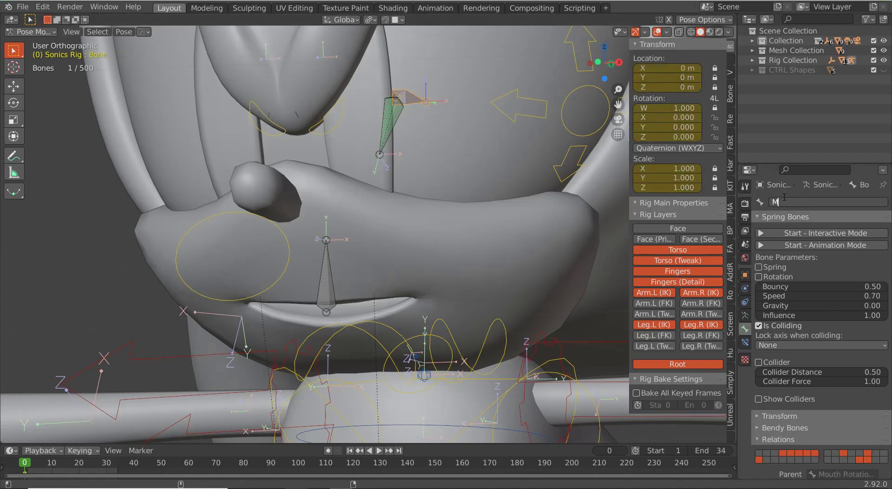
{"action": "type", "text": "outh Ro"}
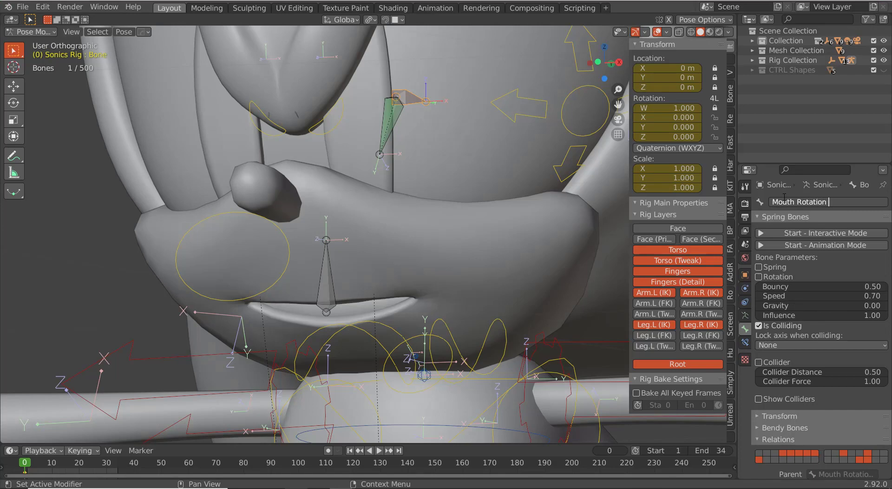
{"action": "type", "text": "tation ORG"}
{"action": "key", "text": "Return"}
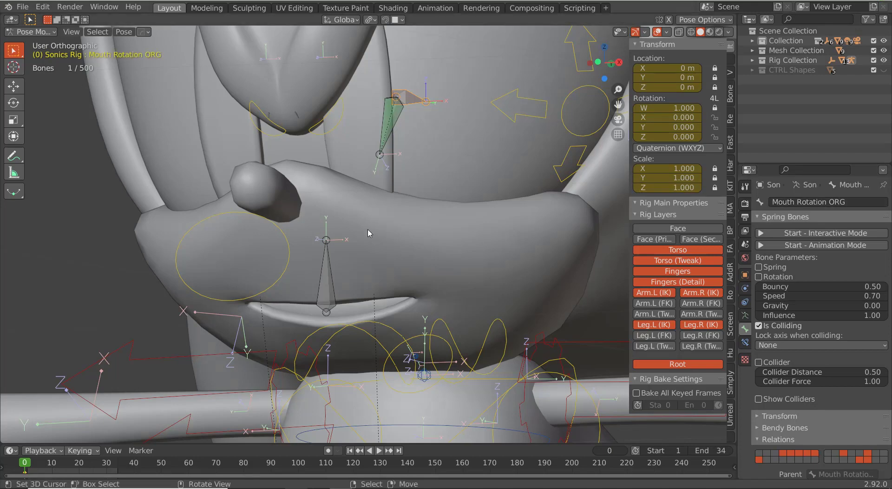
- Try moving the Main Mouth CTRL bone and cancel the move
{"action": "left_click", "coordinate": [326, 286]}
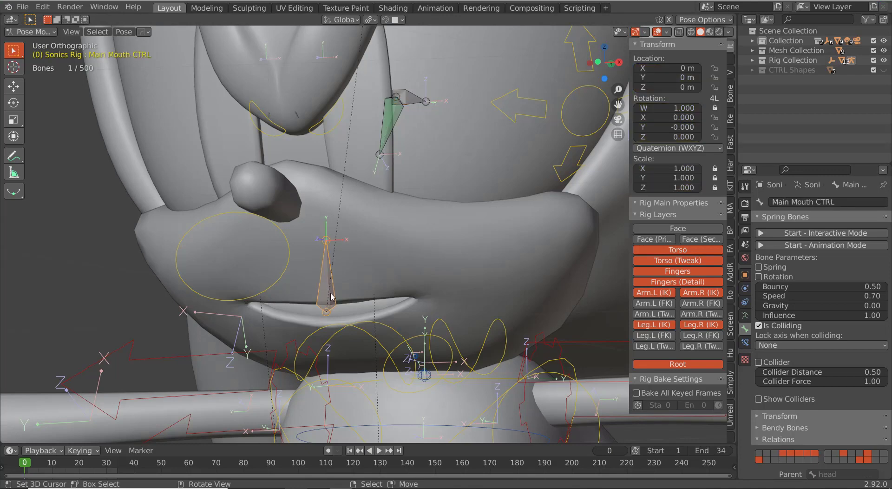
{"action": "key", "text": "g"}
{"action": "right_click", "coordinate": [370, 289]}
- In Mouth Rotation TGT's Transformation constraint, set Map From X Max to -1 m, the Z source axis to X and the Z rotation Max to 180°
{"action": "right_click", "coordinate": [391, 131]}
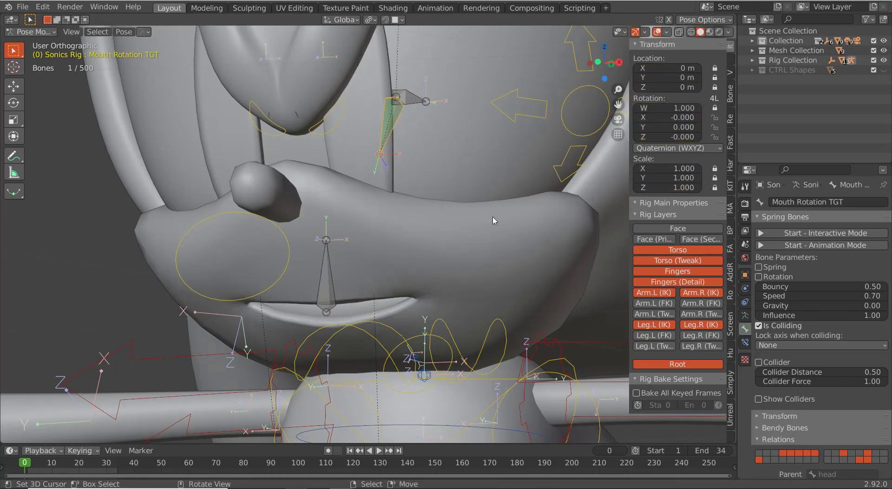
{"action": "scroll", "coordinate": [765, 330], "scroll_direction": "down", "scroll_amount": 1}
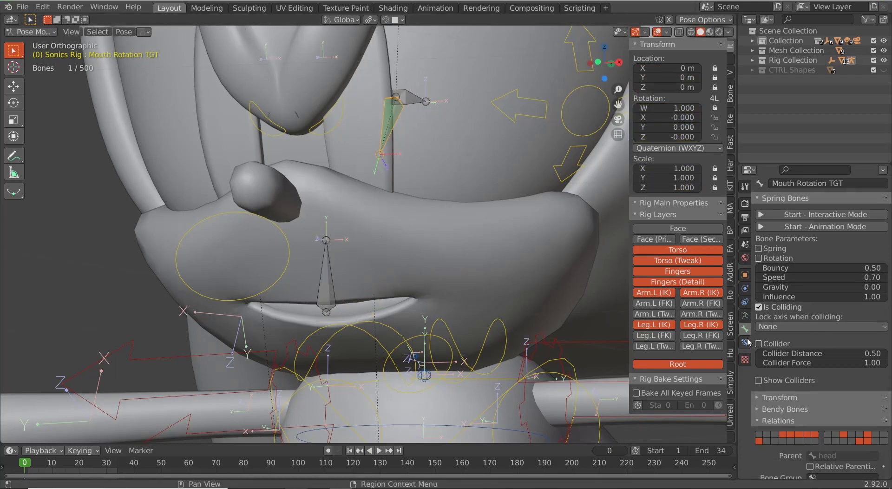
{"action": "left_click", "coordinate": [745, 343]}
{"action": "scroll", "coordinate": [819, 365], "scroll_direction": "down", "scroll_amount": 3}
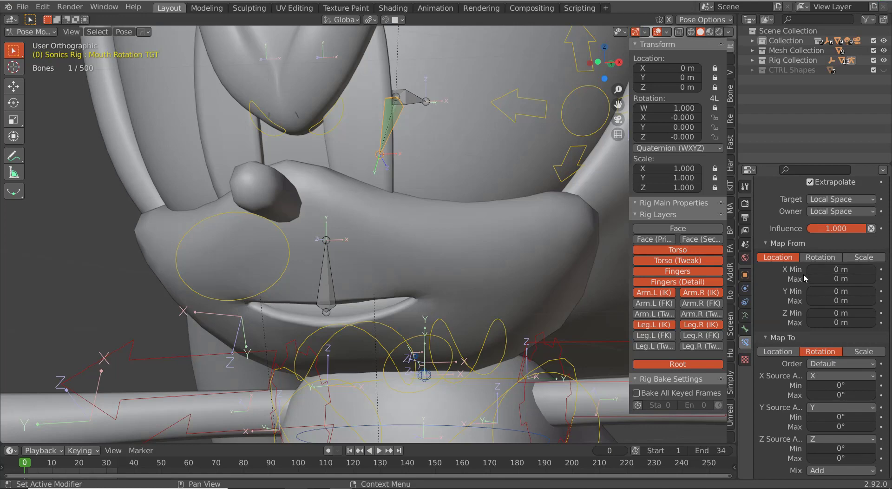
{"action": "left_click", "coordinate": [837, 279]}
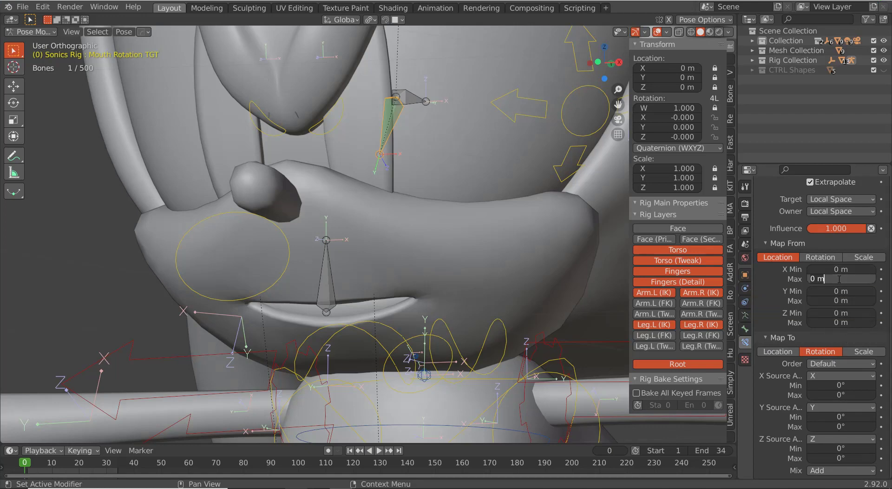
{"action": "type", "text": "100"}
{"action": "key", "text": "Return"}
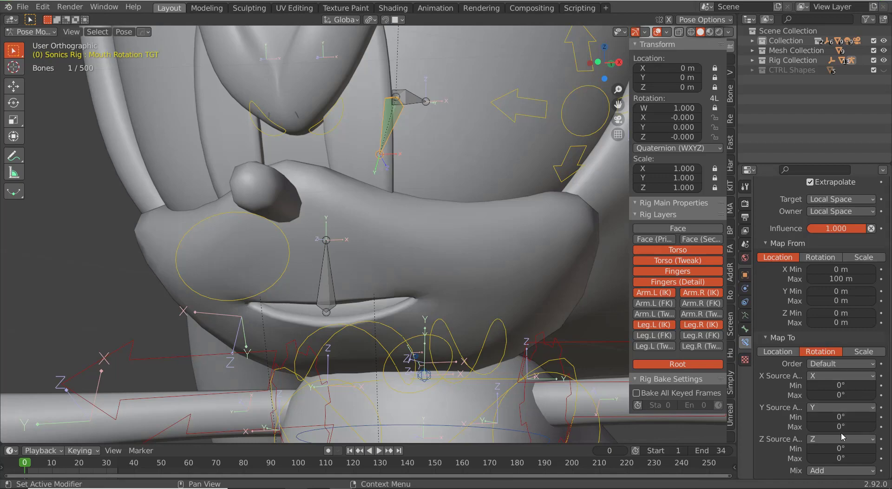
{"action": "left_click", "coordinate": [829, 437]}
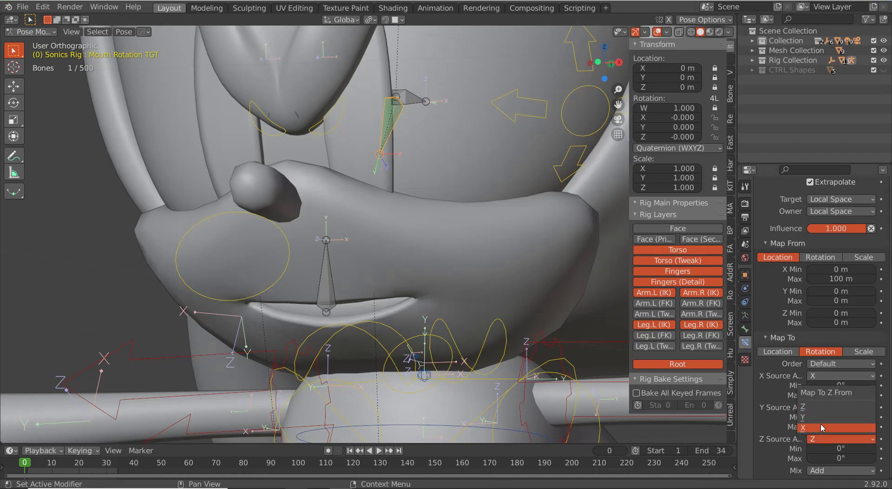
{"action": "left_click", "coordinate": [824, 427]}
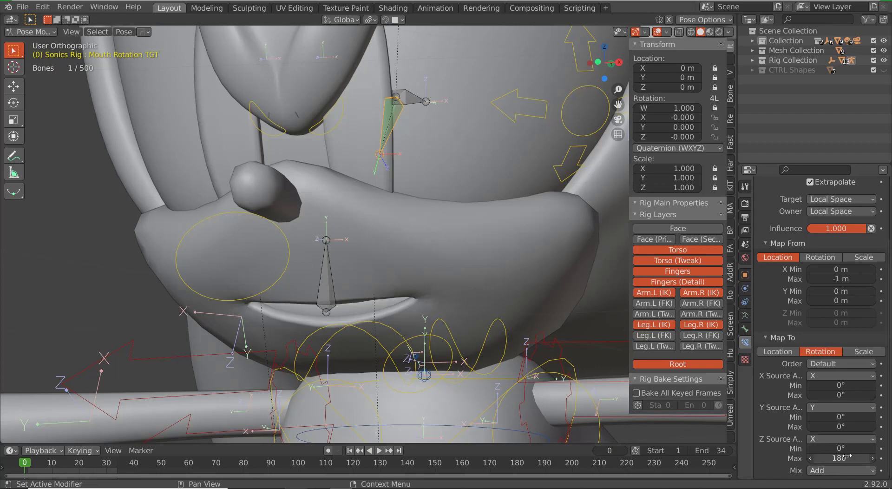
- Test the constraint by temporarily moving the Main Mouth CTRL bone sideways and upward, then cancel the move
{"action": "left_click", "coordinate": [324, 288]}
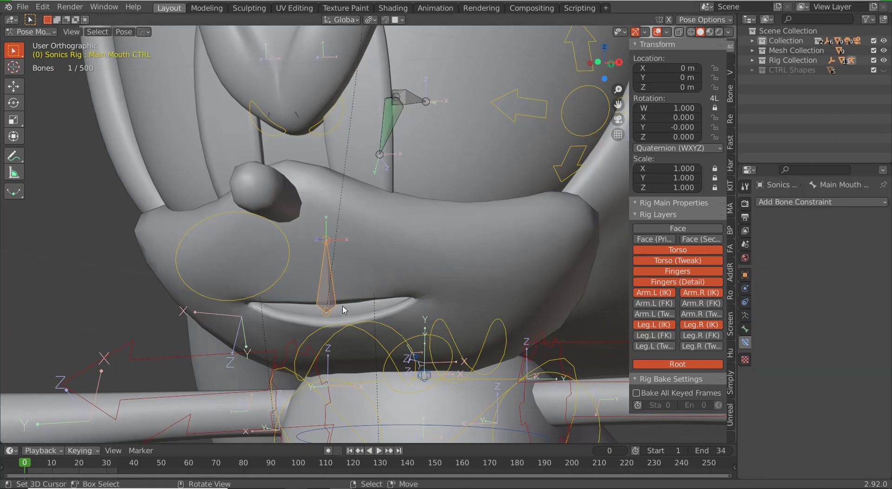
{"action": "key", "text": "g"}
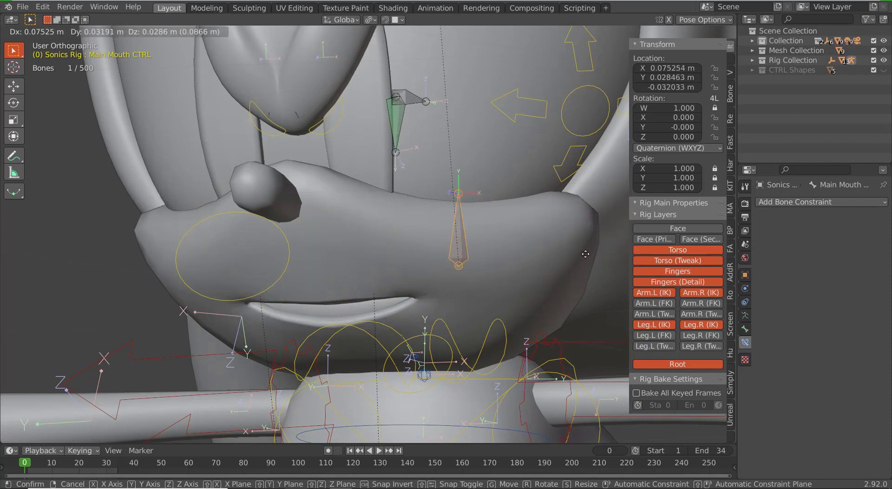
{"action": "key", "text": "Escape"}
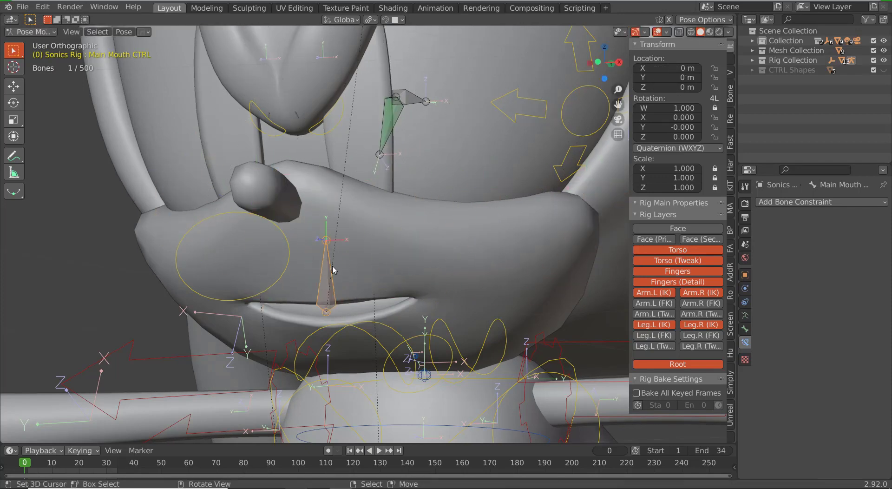
- Try parenting the Mouth Rotation ORG bone to the Mouth Rotation TGT bone in Edit Mode
{"action": "middle_click_drag", "start_coordinate": [422, 213], "coordinate": [394, 216]}
{"action": "key", "text": "Tab"}
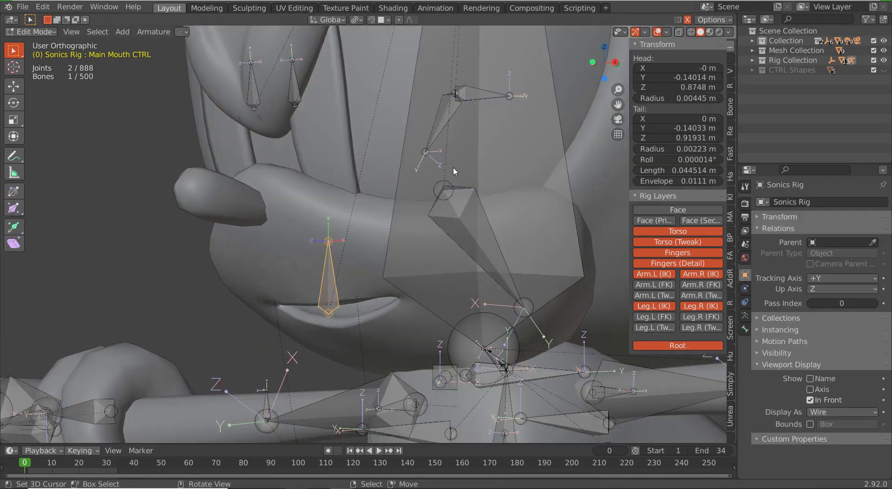
{"action": "left_click", "coordinate": [474, 99]}
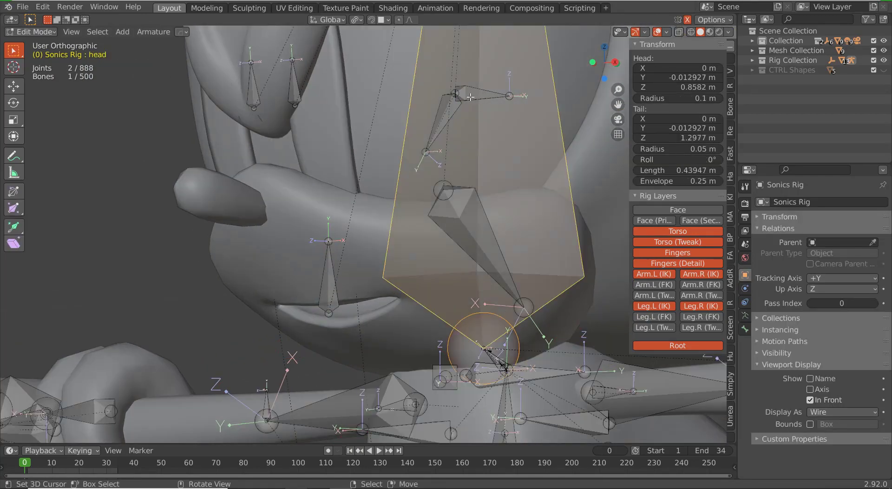
{"action": "middle_click_drag", "start_coordinate": [484, 112], "coordinate": [532, 92]}
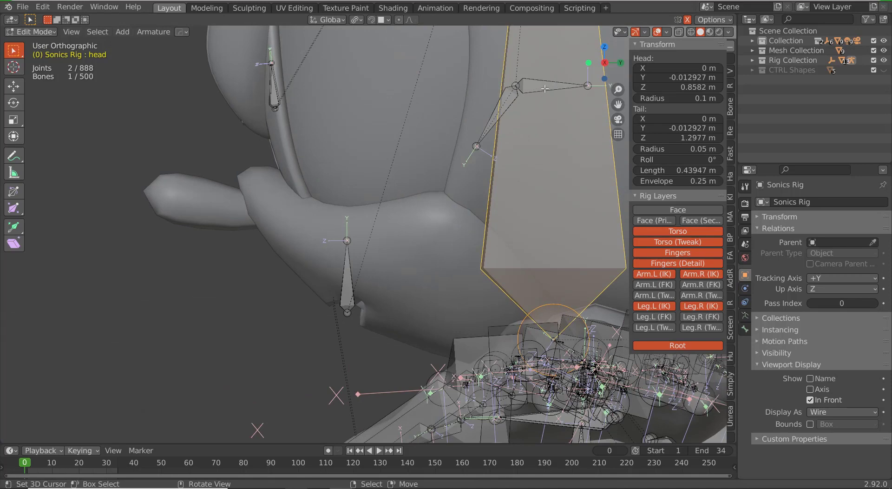
{"action": "left_click", "coordinate": [552, 81]}
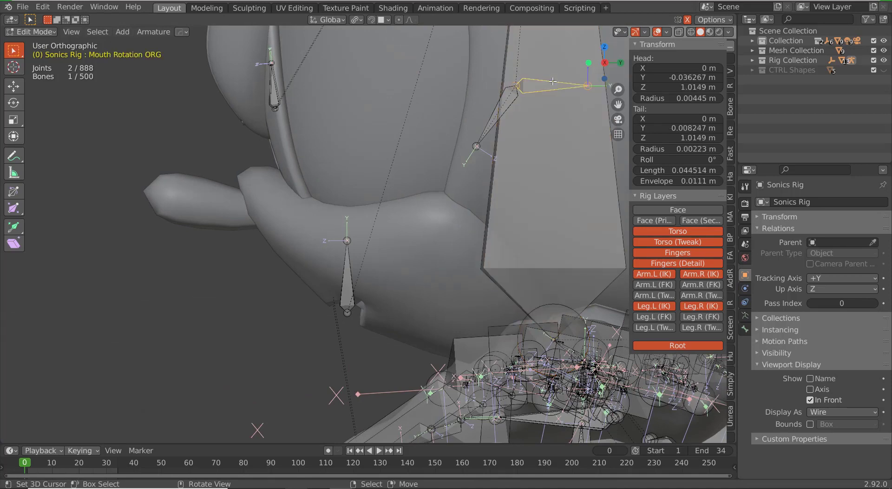
{"action": "left_click", "coordinate": [490, 119], "text": "shift"}
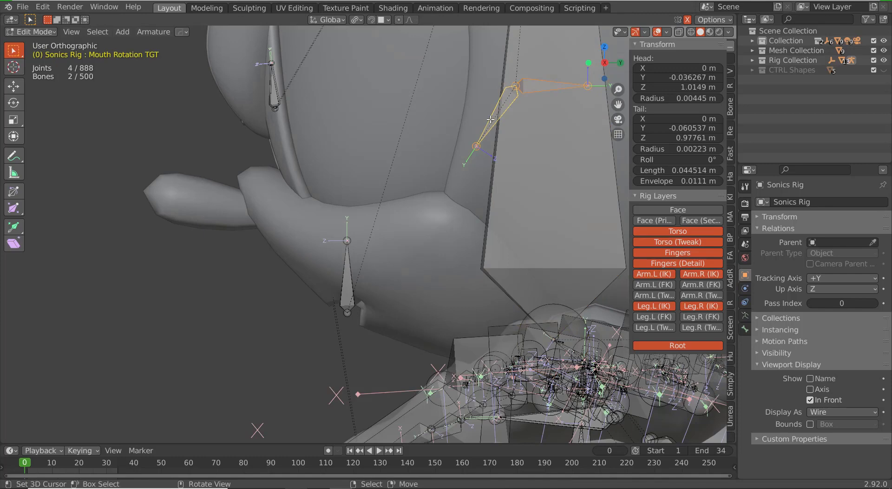
{"action": "key", "text": "ctrl+p"}
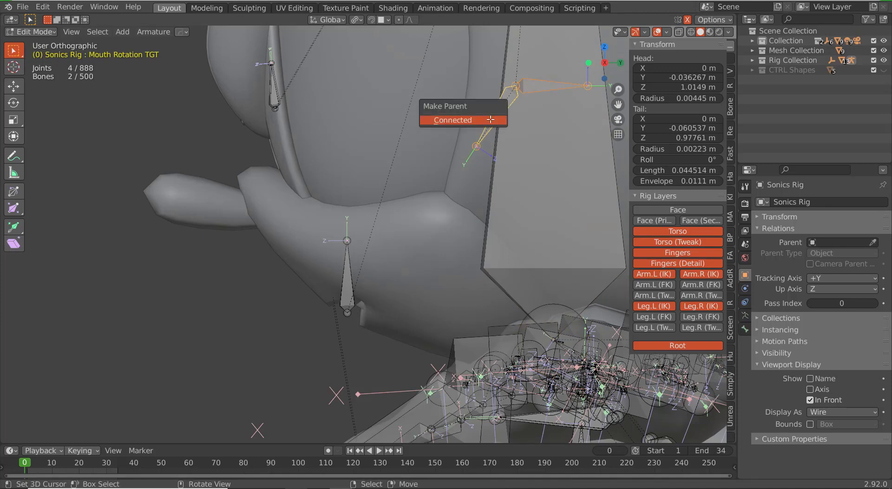
{"action": "left_click", "coordinate": [457, 119]}
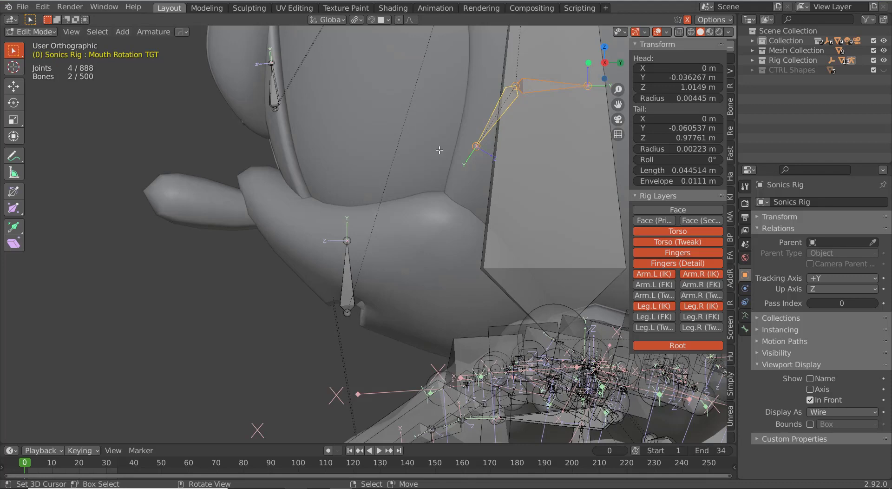
- Check the parent and rotation inheritance settings of the Mouth Rotation ORG and Mouth Rotation TGT bones
{"action": "left_click", "coordinate": [538, 82]}
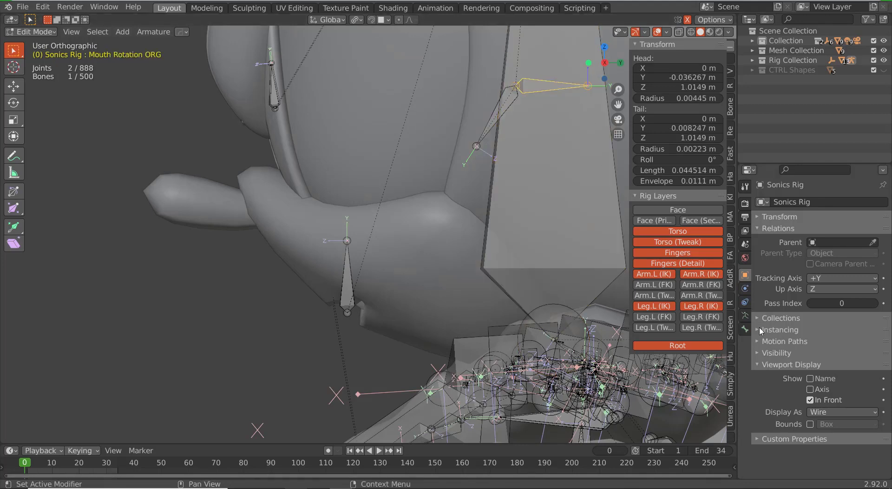
{"action": "left_click", "coordinate": [745, 327]}
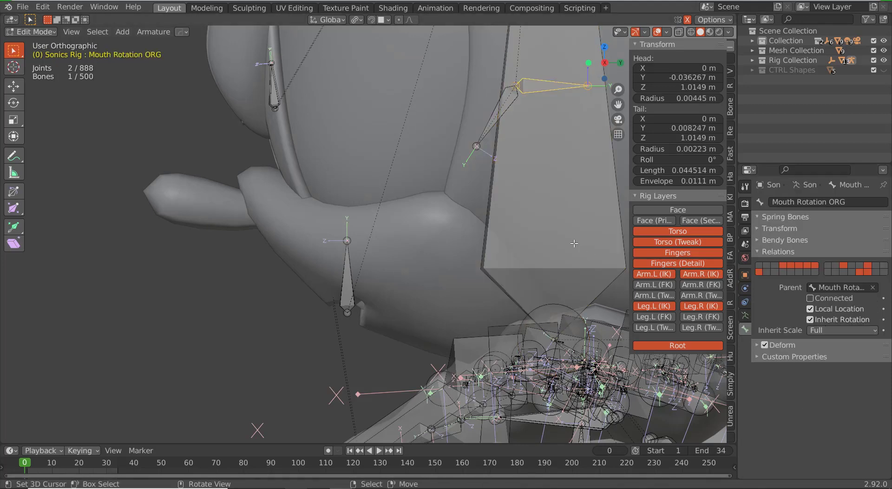
{"action": "right_click", "coordinate": [491, 126]}
{"action": "middle_click_drag", "start_coordinate": [484, 148], "coordinate": [534, 152]}
{"action": "middle_click_drag", "start_coordinate": [534, 152], "coordinate": [510, 149], "text": "shift"}
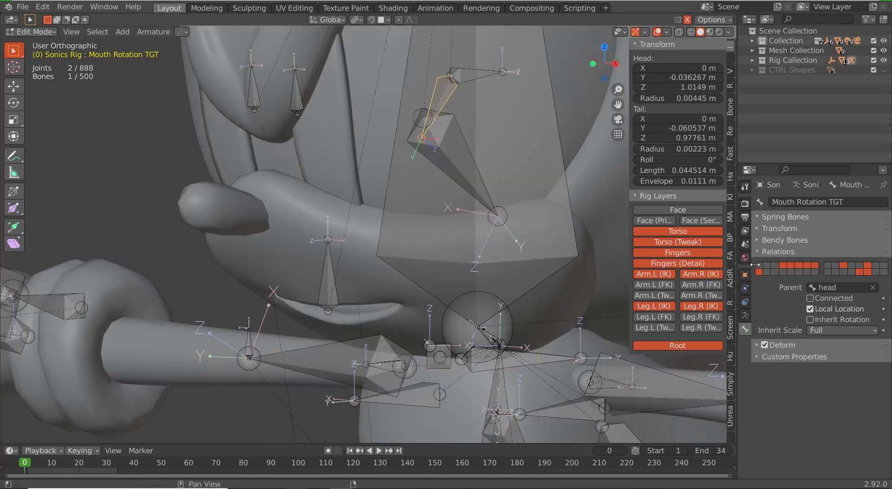
{"action": "middle_click_drag", "start_coordinate": [480, 115], "coordinate": [430, 184]}
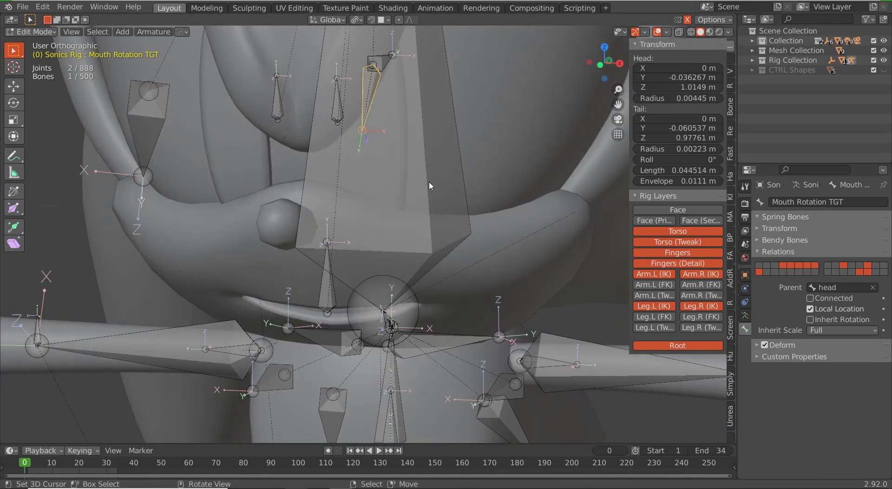
{"action": "key", "text": "KP_3"}
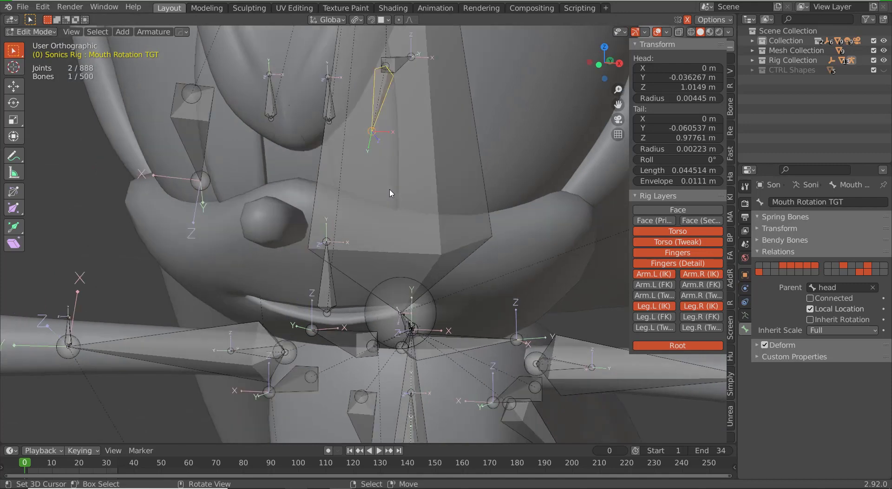
{"action": "key", "text": "KP_1"}
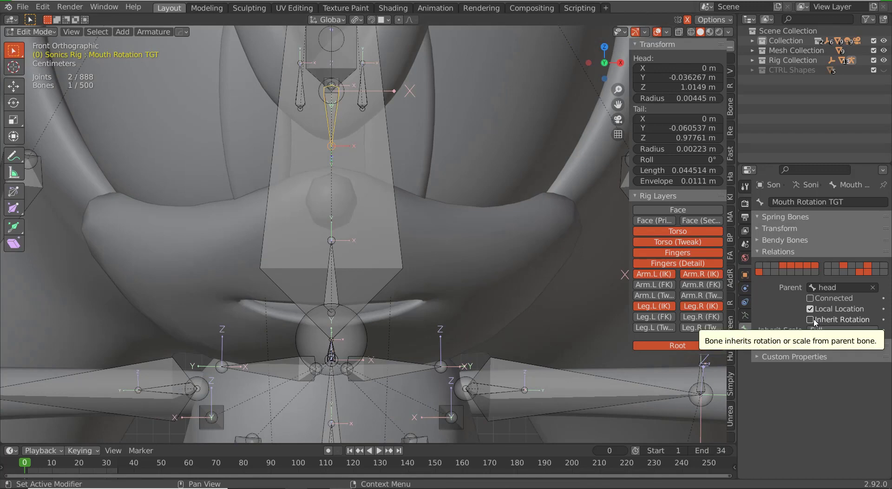
- Test the mouth rig in Pose Mode by temporarily moving the Main Mouth CTRL bone sideways and upward, cancelling each move
{"action": "key", "text": "ctrl+Tab"}
{"action": "scroll", "coordinate": [418, 188], "scroll_direction": "down", "scroll_amount": 2}
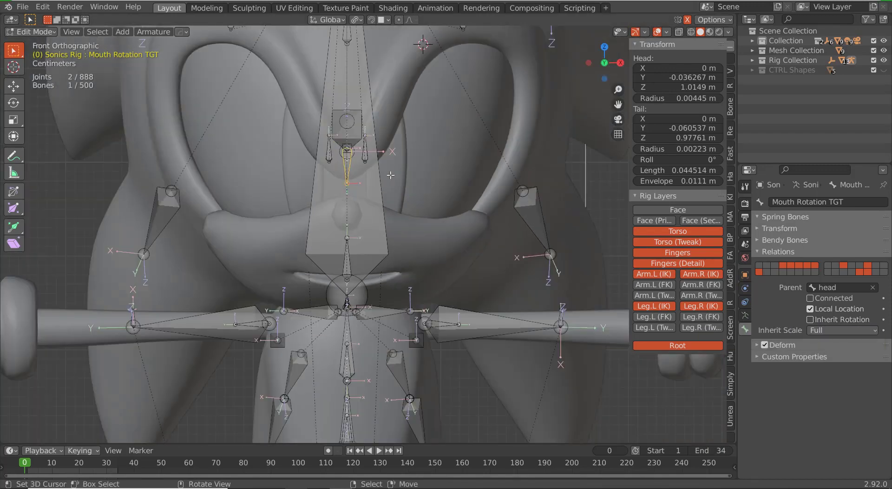
{"action": "middle_click_drag", "start_coordinate": [428, 199], "coordinate": [358, 218]}
{"action": "left_click", "coordinate": [345, 260]}
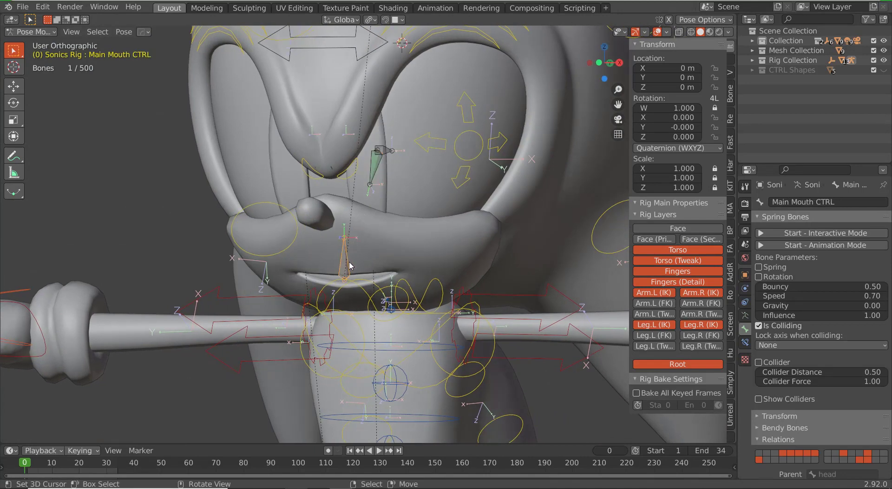
{"action": "key", "text": "g"}
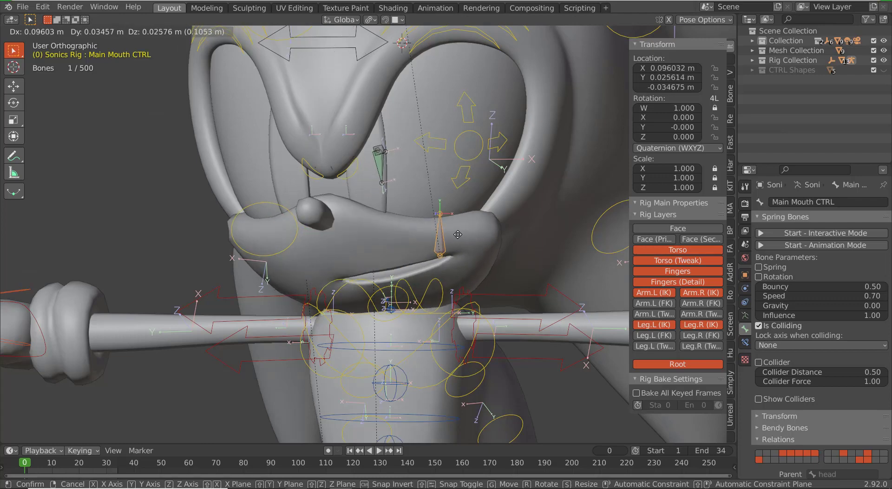
{"action": "key", "text": "Escape"}
{"action": "key", "text": "KP_1"}
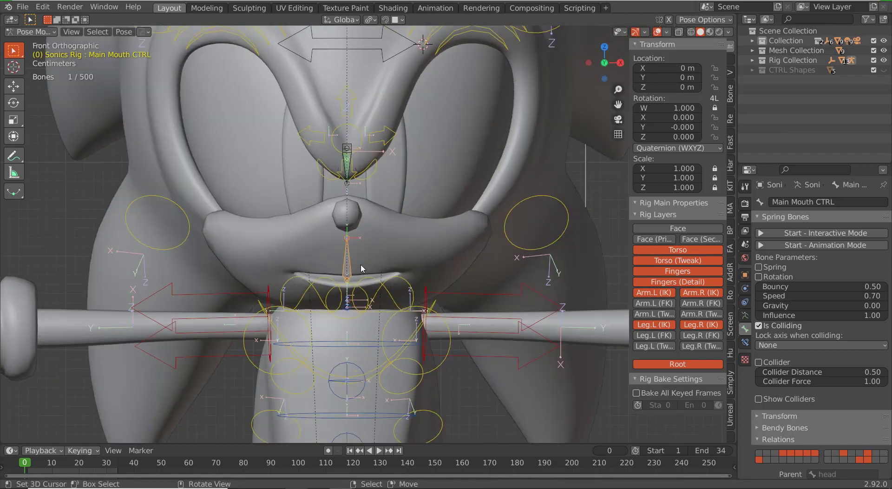
{"action": "scroll", "coordinate": [361, 268], "scroll_direction": "up", "scroll_amount": 2}
{"action": "key", "text": "g"}
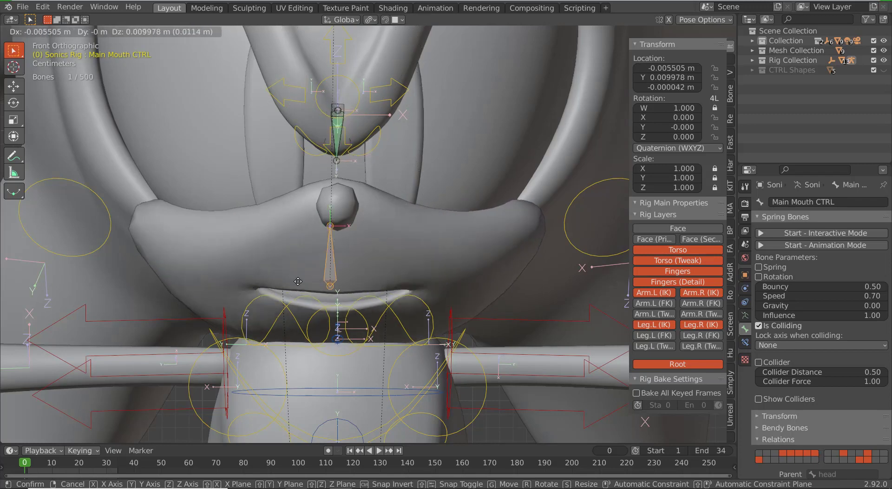
{"action": "key", "text": "Escape"}
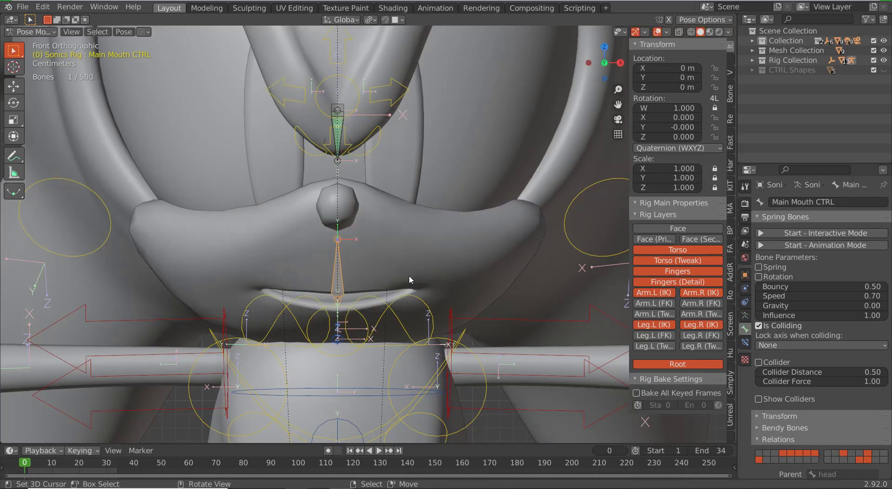
- Snap the 3D cursor to the Main Mouth CTRL bone and add a 32-vertex mesh circle there in Object Mode
{"action": "scroll", "coordinate": [388, 298], "scroll_direction": "up", "scroll_amount": 2}
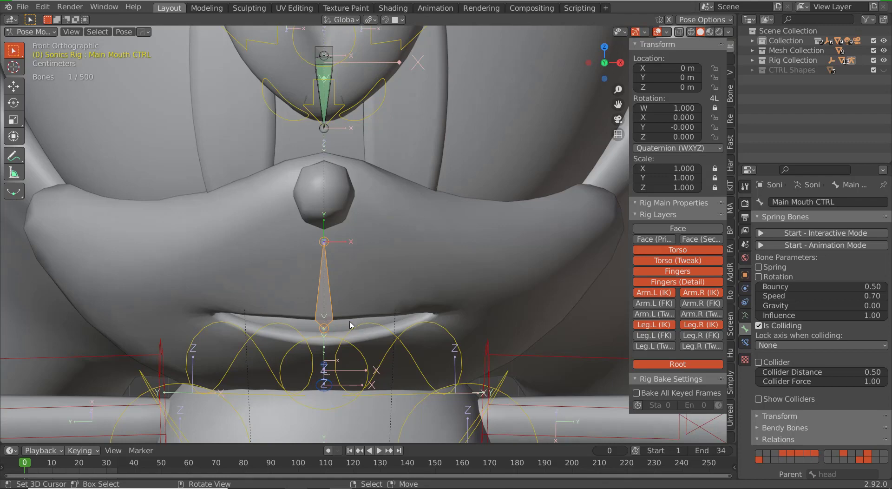
{"action": "scroll", "coordinate": [350, 307], "scroll_direction": "down", "scroll_amount": 1}
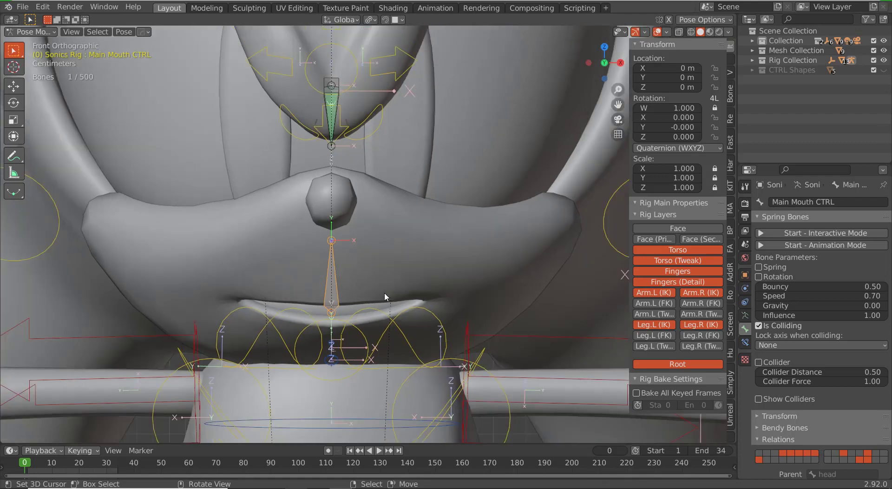
{"action": "scroll", "coordinate": [384, 296], "scroll_direction": "down", "scroll_amount": 2}
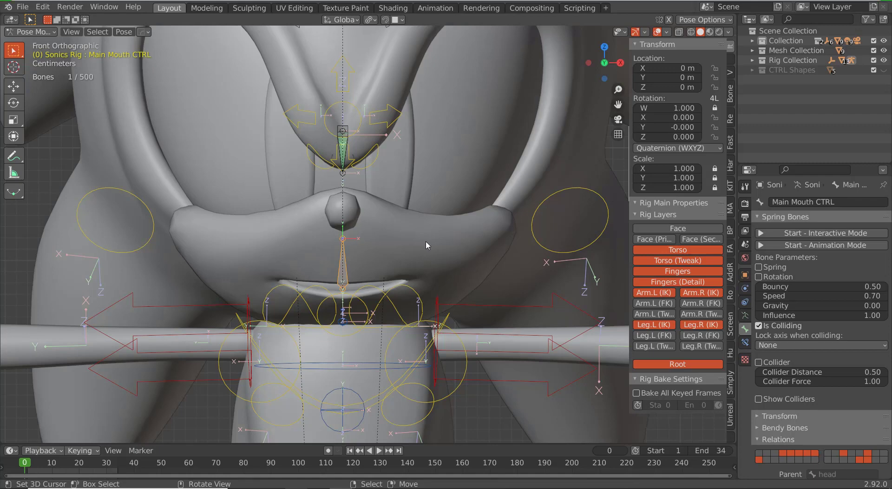
{"action": "key", "text": "shift+s"}
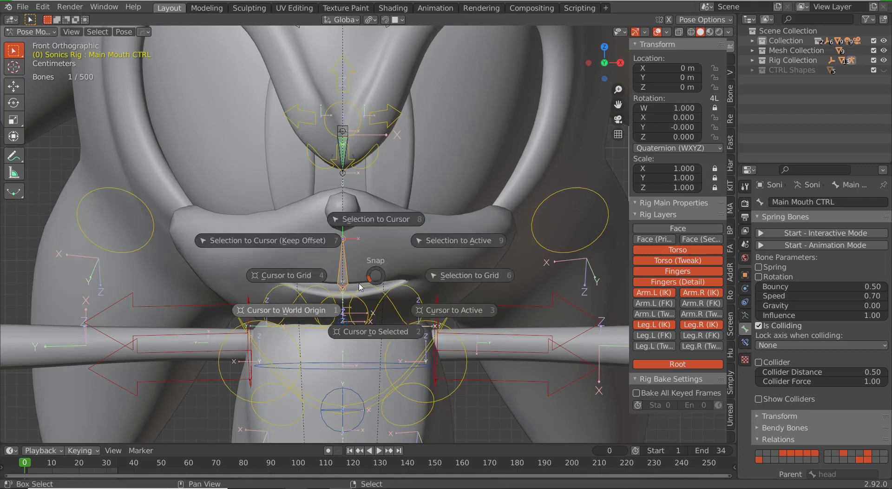
{"action": "key", "text": "Escape"}
{"action": "key", "text": "Tab"}
{"action": "key", "text": "Tab"}
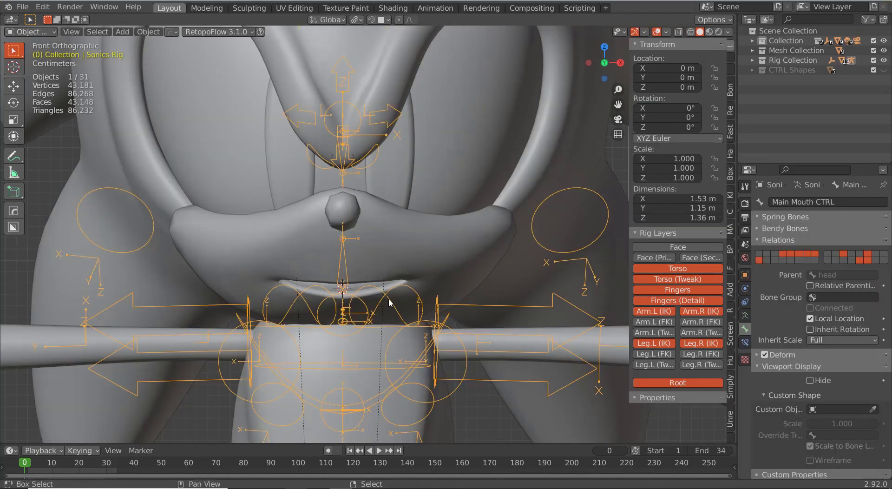
{"action": "key", "text": "shift+a"}
{"action": "mouse_move", "coordinate": [353, 282]}
{"action": "left_click", "coordinate": [426, 300]}
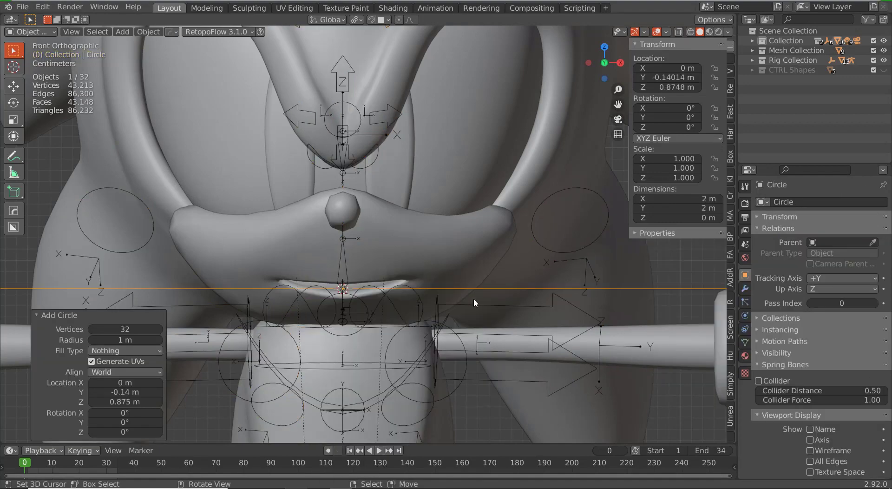
- Turn on the axis display for the new circle and rotate it 90° about X to face forward
{"action": "scroll", "coordinate": [473, 301], "scroll_direction": "down", "scroll_amount": 5}
{"action": "middle_click_drag", "start_coordinate": [473, 301], "coordinate": [461, 285]}
{"action": "scroll", "coordinate": [461, 286], "scroll_direction": "up", "scroll_amount": 6}
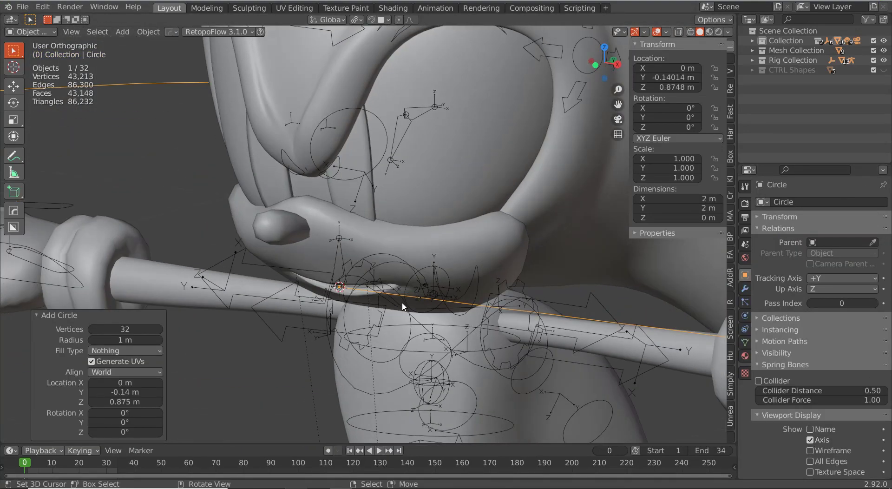
{"action": "key", "text": "r"}
{"action": "key", "text": "x"}
{"action": "key", "text": "9"}
{"action": "key", "text": "0"}
{"action": "key", "text": "Return"}
- Scale the circle down to about 0.042, roughly 0.085 m across, around the mouth
{"action": "scroll", "coordinate": [403, 306], "scroll_direction": "down", "scroll_amount": 5}
{"action": "key", "text": "s"}
{"action": "left_click", "coordinate": [409, 315]}
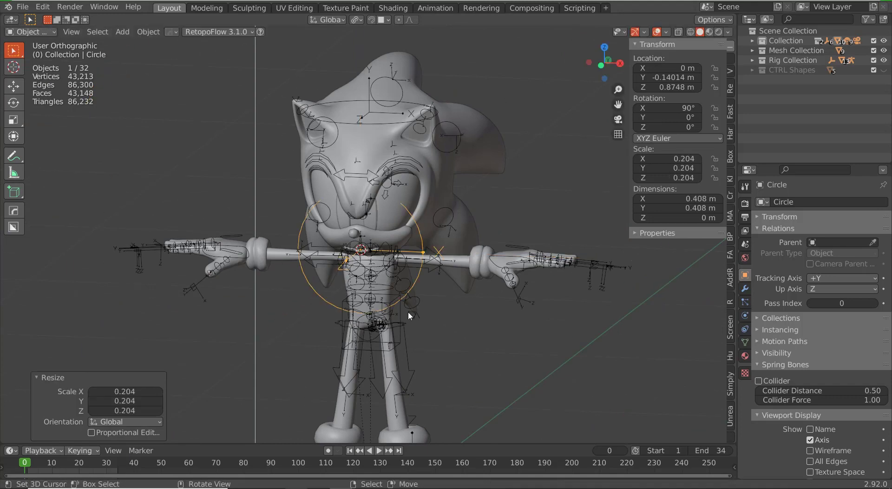
{"action": "key", "text": "s"}
{"action": "left_click", "coordinate": [381, 278]}
{"action": "key", "text": "s"}
{"action": "left_click", "coordinate": [371, 264]}
{"action": "scroll", "coordinate": [379, 307], "scroll_direction": "up", "scroll_amount": 8}
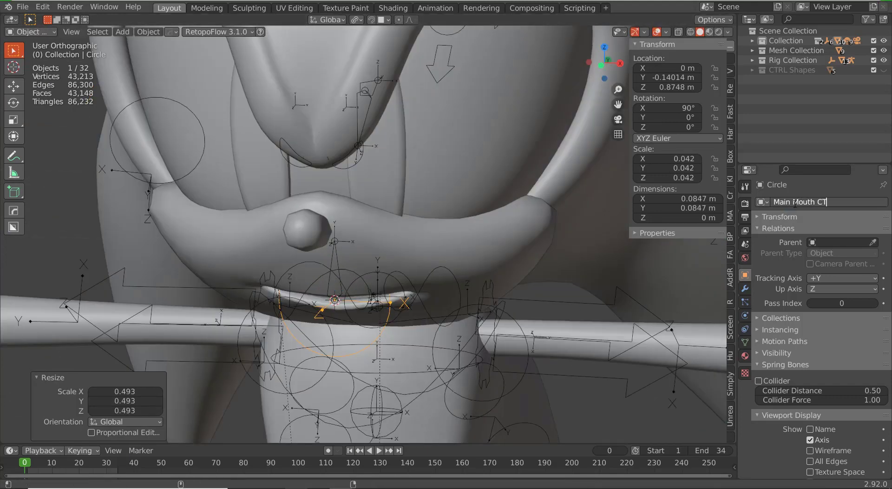
- Rename the circle to "Main Mouth CTRL Shape" and assign it as the Main Mouth CTRL bone's custom object
{"action": "key", "text": "Return"}
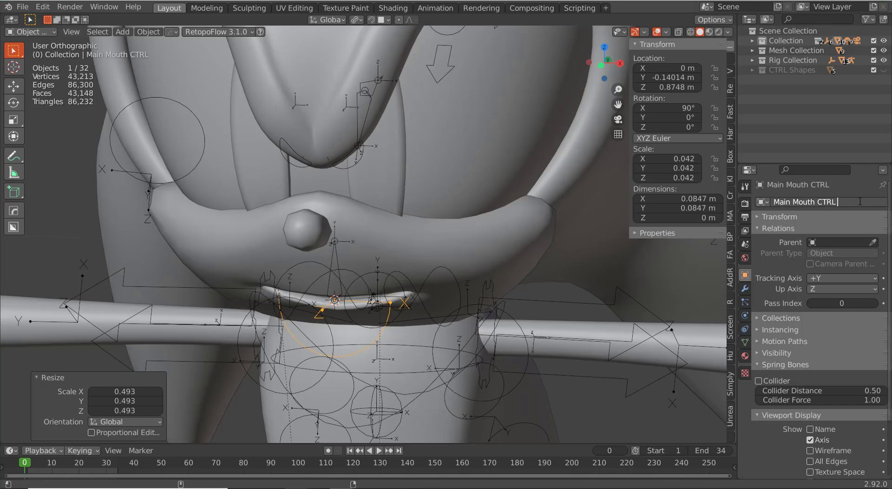
{"action": "key", "text": "Return"}
{"action": "middle_click_drag", "start_coordinate": [382, 307], "coordinate": [391, 303]}
{"action": "right_click", "coordinate": [339, 270]}
{"action": "key", "text": "ctrl+Tab"}
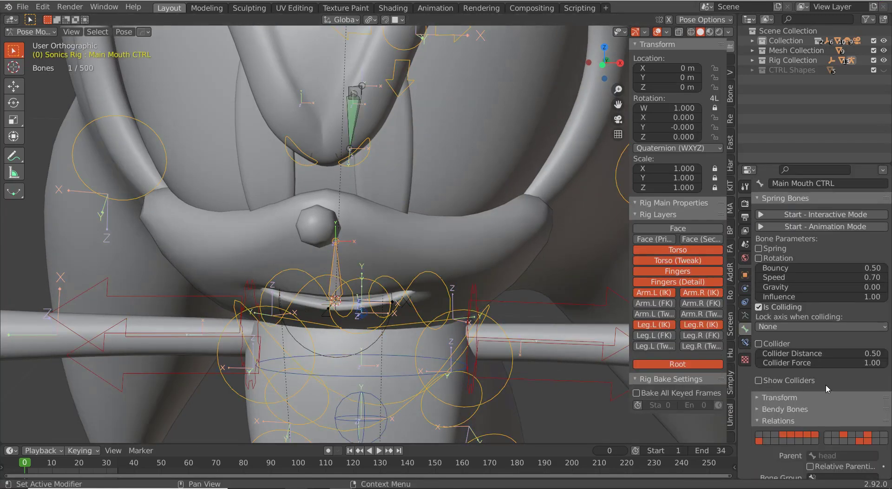
{"action": "scroll", "coordinate": [829, 388], "scroll_direction": "down", "scroll_amount": 8}
{"action": "left_click", "coordinate": [838, 395]}
{"action": "type", "text": "main"}
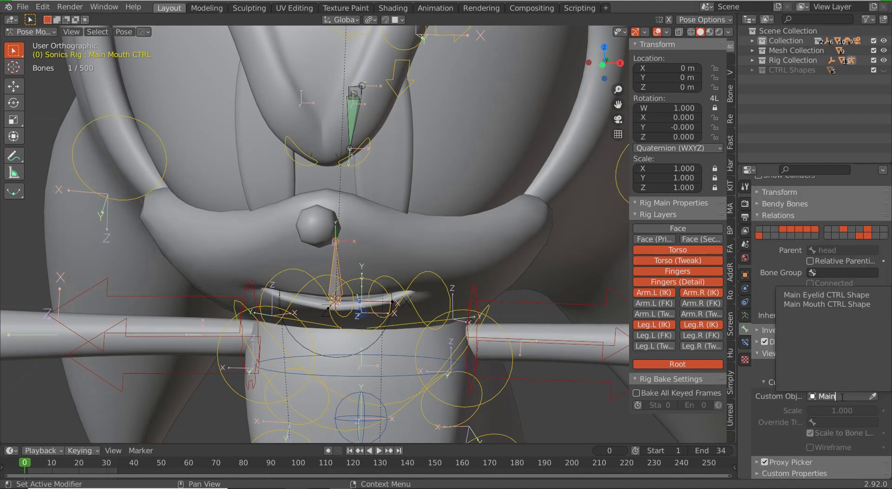
{"action": "left_click", "coordinate": [817, 305]}
- Scale the Main Mouth CTRL Shape circle up slightly in Object Mode
{"action": "key", "text": "ctrl+Tab"}
{"action": "right_click", "coordinate": [379, 342]}
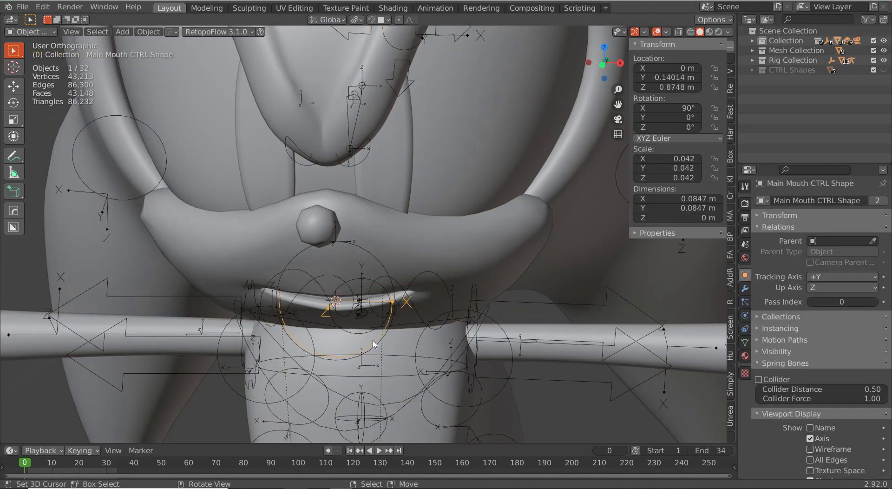
{"action": "key", "text": "s"}
{"action": "left_click", "coordinate": [400, 352]}
- In Edit Mode, stretch the whole Main Mouth CTRL Shape circle about 1.7 times along X and flatten it to about 0.37 along Z
{"action": "key", "text": "Tab"}
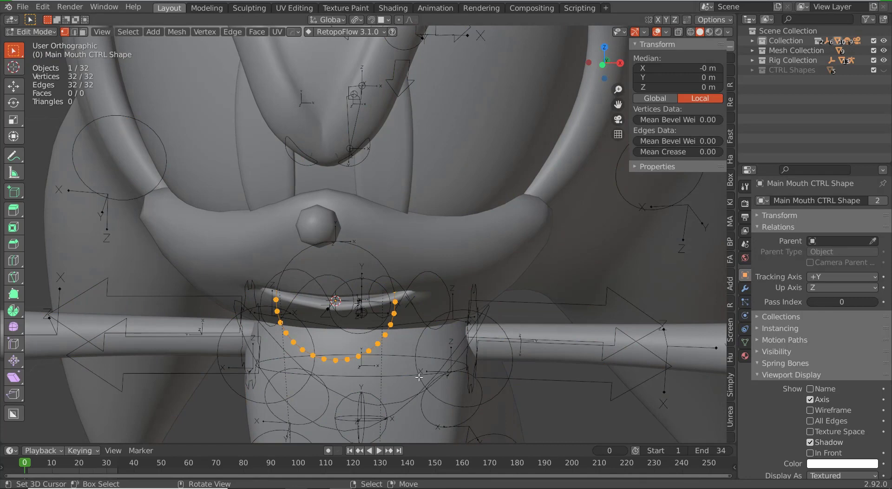
{"action": "key", "text": "shift+z"}
{"action": "key", "text": "KP_1"}
{"action": "key", "text": "s"}
{"action": "key", "text": "x"}
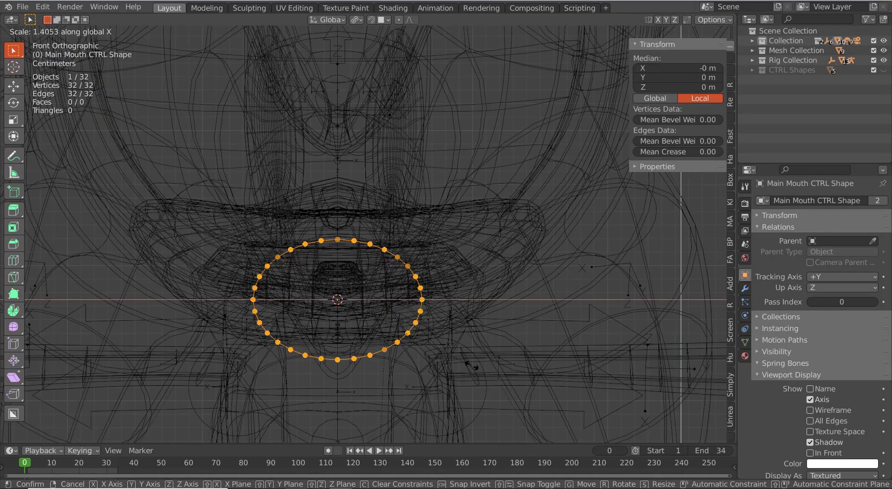
{"action": "left_click", "coordinate": [502, 380]}
{"action": "key", "text": "s"}
{"action": "key", "text": "z"}
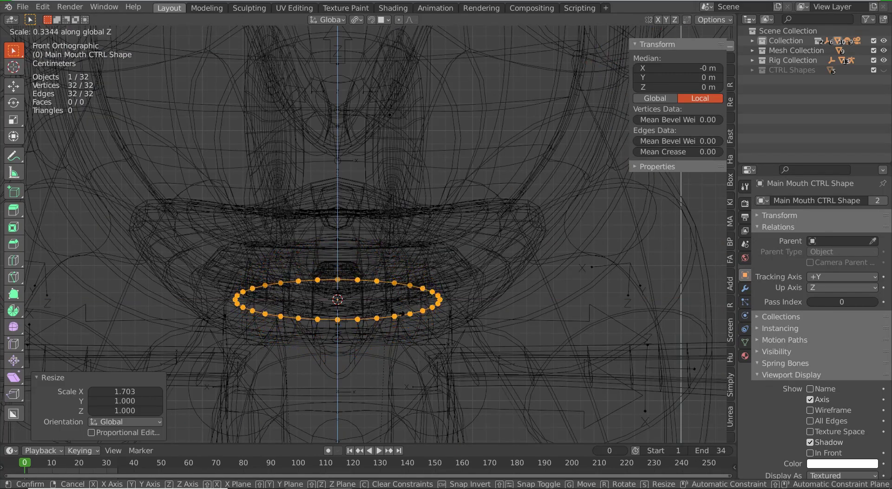
{"action": "left_click", "coordinate": [347, 289]}
- Enable proportional editing and lower the loop's top middle vertex about 0.011 m along Z with smooth falloff
{"action": "right_click", "coordinate": [347, 288]}
{"action": "key", "text": "g"}
{"action": "key", "text": "z"}
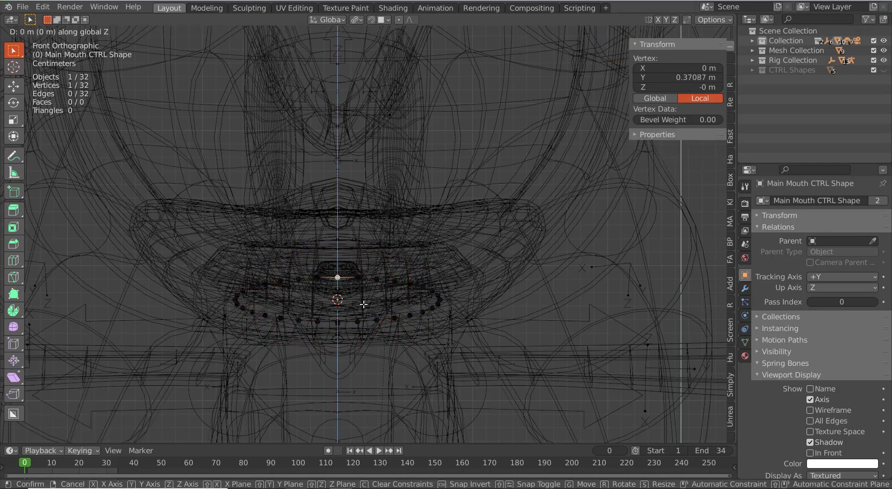
{"action": "right_click", "coordinate": [367, 309]}
{"action": "key", "text": "o"}
{"action": "key", "text": "g"}
{"action": "key", "text": "z"}
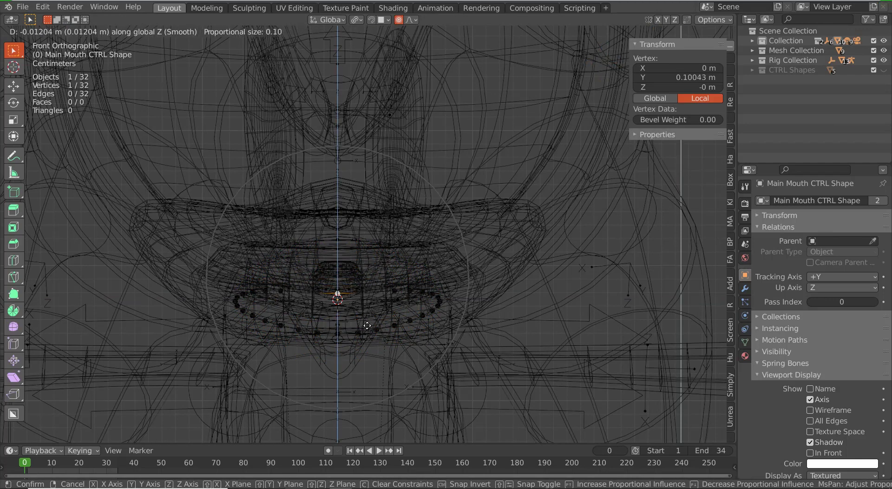
{"action": "left_click", "coordinate": [368, 325]}
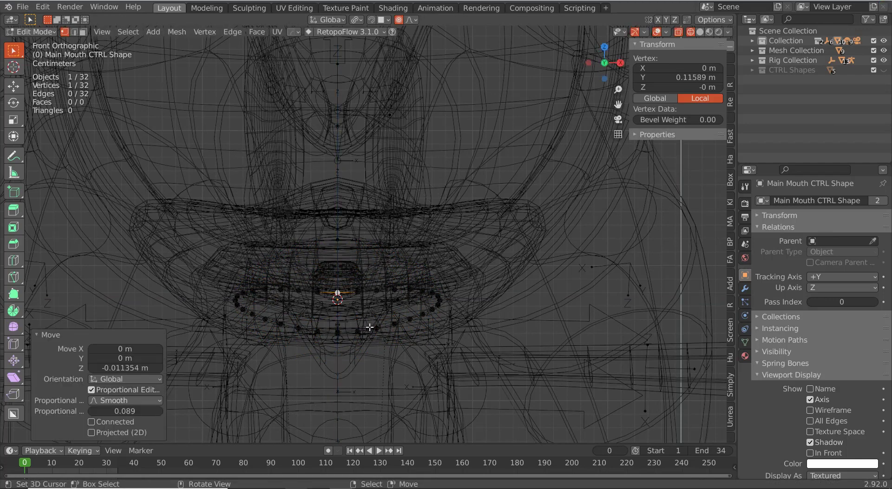
- Turn off the see-through display and raise the whole loop along Z to sit around the lips
{"action": "key", "text": "alt+z"}
{"action": "key", "text": "a"}
{"action": "key", "text": "g"}
{"action": "key", "text": "z"}
{"action": "left_click", "coordinate": [419, 327]}
- Pull the loop's top and bottom middle vertices forward along Y about 0.027 m with proportional editing
{"action": "middle_click_drag", "start_coordinate": [419, 327], "coordinate": [332, 319]}
{"action": "left_click", "coordinate": [333, 317]}
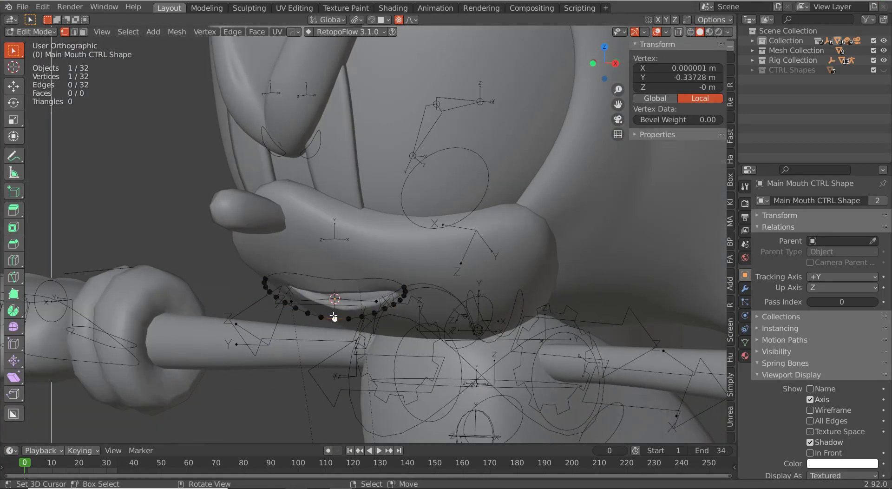
{"action": "key", "text": "g"}
{"action": "key", "text": "y"}
{"action": "scroll", "coordinate": [311, 300], "scroll_direction": "down", "scroll_amount": 4}
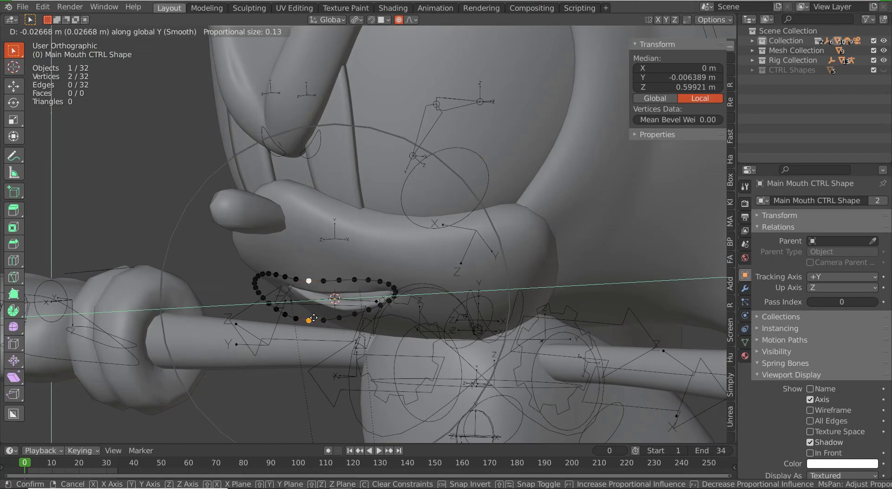
{"action": "left_click", "coordinate": [308, 305]}
- From the side, push the bottom middle vertex back about 0.03 m towards the chin with proportional editing
{"action": "middle_click_drag", "start_coordinate": [308, 305], "coordinate": [400, 343]}
{"action": "left_click", "coordinate": [317, 318]}
{"action": "key", "text": "g"}
{"action": "scroll", "coordinate": [330, 336], "scroll_direction": "up", "scroll_amount": 2}
{"action": "right_click", "coordinate": [335, 344]}
{"action": "key", "text": "g"}
{"action": "scroll", "coordinate": [413, 348], "scroll_direction": "down", "scroll_amount": 2}
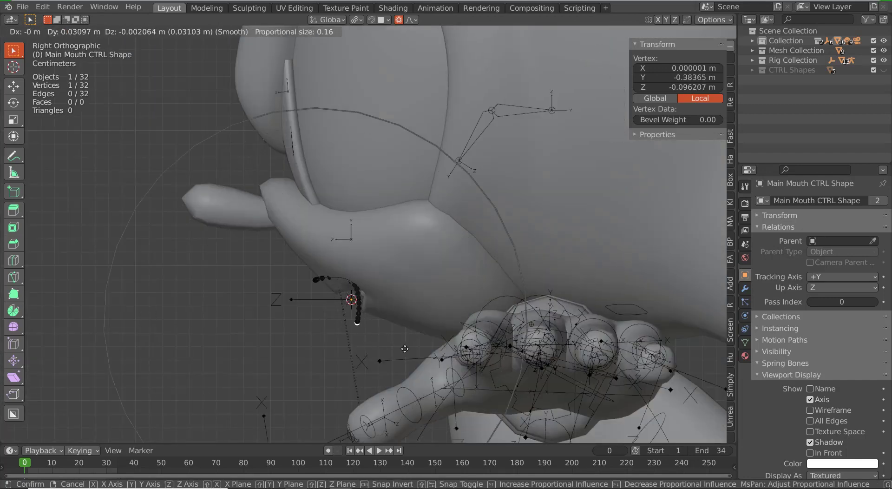
{"action": "left_click", "coordinate": [414, 346]}
- Enable X mirroring and move the loop's +X corner vertex slightly outward beside the mouth corner
{"action": "middle_click_drag", "start_coordinate": [414, 346], "coordinate": [474, 346]}
{"action": "right_click", "coordinate": [438, 293]}
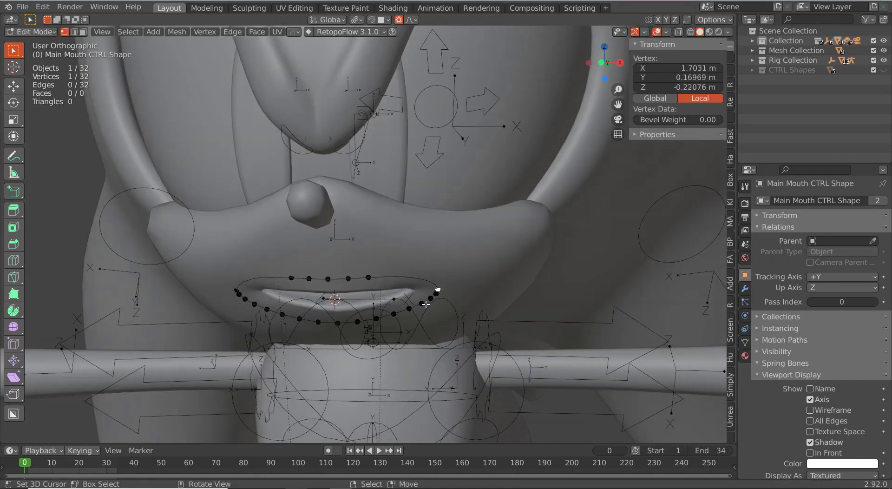
{"action": "middle_click_drag", "start_coordinate": [438, 292], "coordinate": [455, 304]}
{"action": "key", "text": "g"}
{"action": "right_click", "coordinate": [453, 301]}
{"action": "left_click", "coordinate": [658, 20]}
{"action": "key", "text": "g"}
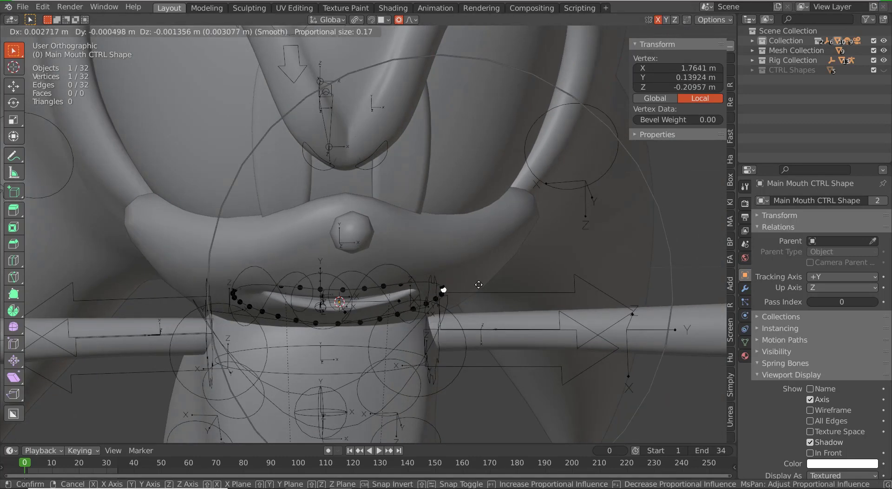
{"action": "left_click", "coordinate": [474, 283]}
- With a smaller proportional size, reposition vertices near the loop's +X corner to follow the mouth's curvature
{"action": "middle_click_drag", "start_coordinate": [424, 279], "coordinate": [441, 308]}
{"action": "right_click", "coordinate": [426, 284]}
{"action": "key", "text": "g"}
{"action": "scroll", "coordinate": [424, 305], "scroll_direction": "up", "scroll_amount": 13}
{"action": "left_click", "coordinate": [425, 305]}
{"action": "right_click", "coordinate": [412, 301]}
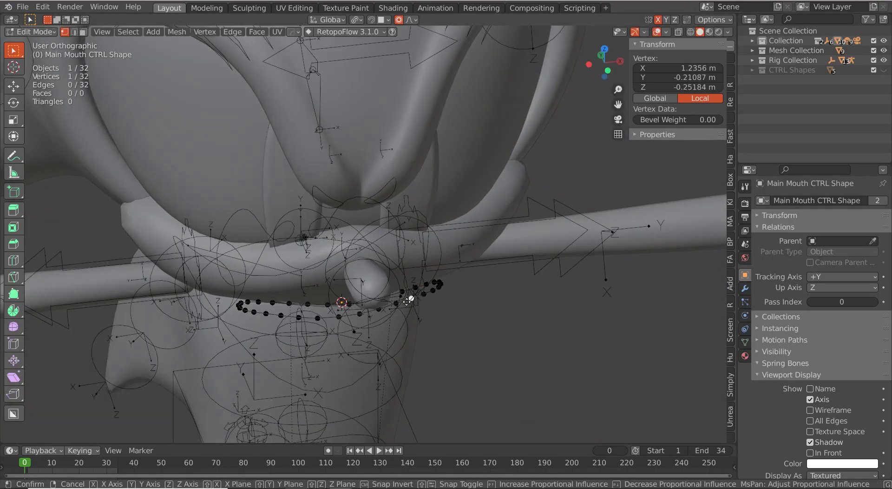
{"action": "key", "text": "g"}
{"action": "left_click", "coordinate": [413, 304]}
- Nudge the vertices along the loop's lower middle one by one to follow the lower lip, using small connected proportional falloff
{"action": "right_click", "coordinate": [380, 312]}
{"action": "key", "text": "g"}
{"action": "right_click_drag", "start_coordinate": [382, 314], "coordinate": [382, 316]}
{"action": "right_click_drag", "start_coordinate": [339, 316], "coordinate": [340, 319]}
{"action": "right_click_drag", "start_coordinate": [359, 315], "coordinate": [361, 319]}
{"action": "middle_click_drag", "start_coordinate": [361, 319], "coordinate": [314, 317]}
{"action": "right_click_drag", "start_coordinate": [336, 317], "coordinate": [335, 320]}
{"action": "scroll", "coordinate": [337, 319], "scroll_direction": "up", "scroll_amount": 3}
{"action": "middle_click_drag", "start_coordinate": [336, 320], "coordinate": [357, 320]}
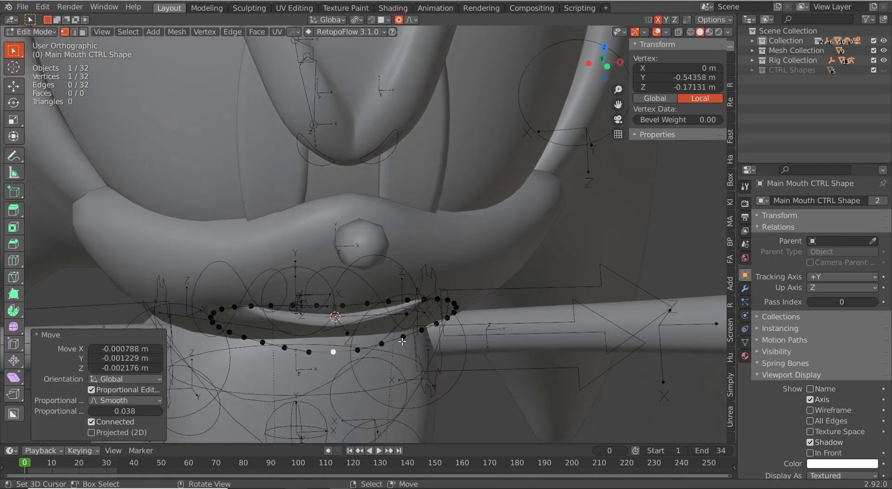
- Fine-tune single vertices on the loop's +X half so its outline fits the mouth smoothly
{"action": "right_click_drag", "start_coordinate": [402, 338], "coordinate": [403, 337]}
{"action": "scroll", "coordinate": [394, 333], "scroll_direction": "up", "scroll_amount": 1}
{"action": "middle_click_drag", "start_coordinate": [384, 329], "coordinate": [343, 321]}
{"action": "right_click_drag", "start_coordinate": [361, 314], "coordinate": [369, 311]}
{"action": "scroll", "coordinate": [370, 312], "scroll_direction": "down", "scroll_amount": 3}
- Move the bottom middle vertex about 0.01 m back and 0.007 m up with a proportional size of 0.118
{"action": "middle_click_drag", "start_coordinate": [358, 379], "coordinate": [399, 377]}
{"action": "right_click", "coordinate": [328, 373]}
{"action": "middle_click_drag", "start_coordinate": [367, 377], "coordinate": [334, 383]}
{"action": "key", "text": "g"}
{"action": "scroll", "coordinate": [399, 391], "scroll_direction": "down", "scroll_amount": 5}
{"action": "left_click", "coordinate": [401, 390]}
- In front view, scale the whole loop to about 0.82 along X to narrow it around the mouth
{"action": "key", "text": "KP_1"}
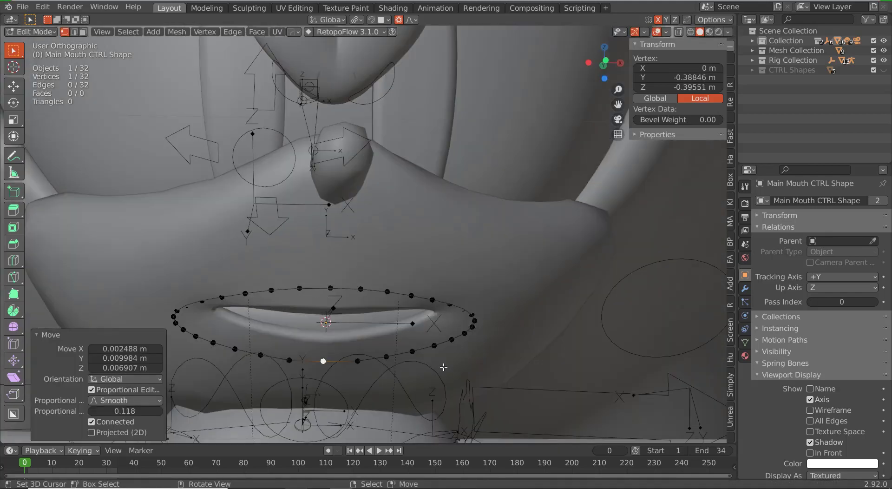
{"action": "key", "text": "a"}
{"action": "key", "text": "s"}
{"action": "key", "text": "x"}
{"action": "scroll", "coordinate": [460, 365], "scroll_direction": "down", "scroll_amount": 4}
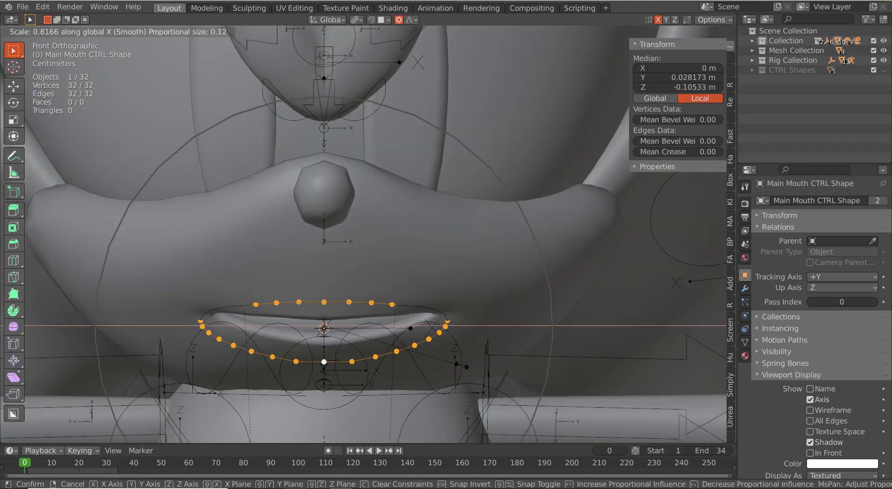
{"action": "left_click", "coordinate": [461, 366]}
- Scale the whole loop to 0.81 along Y and move it about 0.006 m forward
{"action": "middle_click_drag", "start_coordinate": [460, 365], "coordinate": [387, 361]}
{"action": "key", "text": "s"}
{"action": "key", "text": "y"}
{"action": "left_click", "coordinate": [460, 366]}
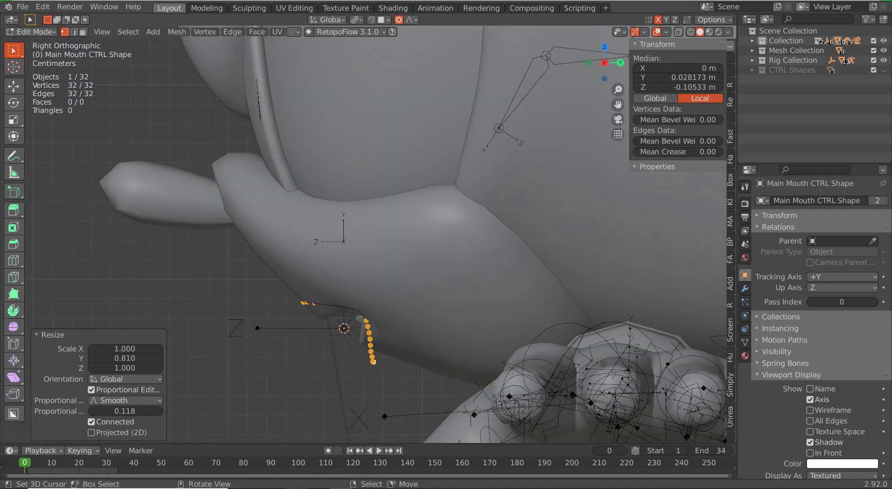
{"action": "key", "text": "g"}
{"action": "key", "text": "y"}
{"action": "left_click", "coordinate": [446, 367]}
- Flatten the whole loop slightly along Z so it sits closer to the lips, about 0.039 m deep overall
{"action": "middle_click_drag", "start_coordinate": [447, 367], "coordinate": [476, 359]}
{"action": "key", "text": "s"}
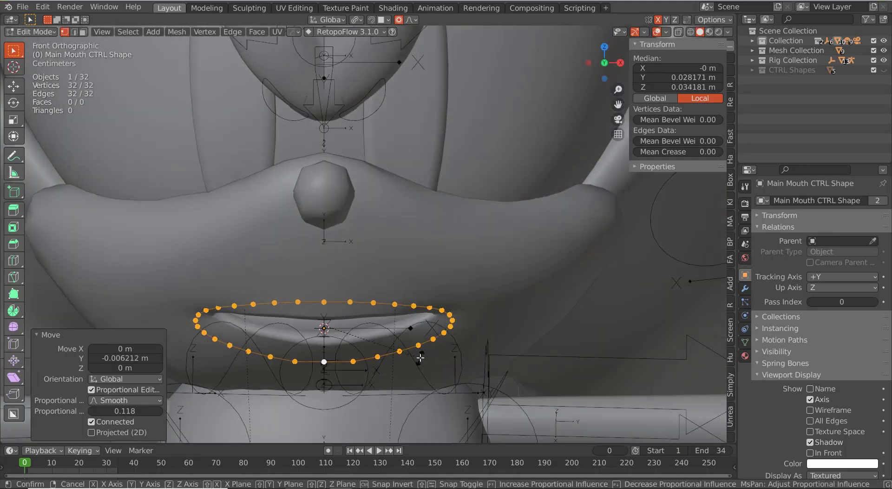
{"action": "key", "text": "x"}
{"action": "left_click", "coordinate": [413, 368]}
{"action": "key", "text": "Tab"}
{"action": "key", "text": "Tab"}
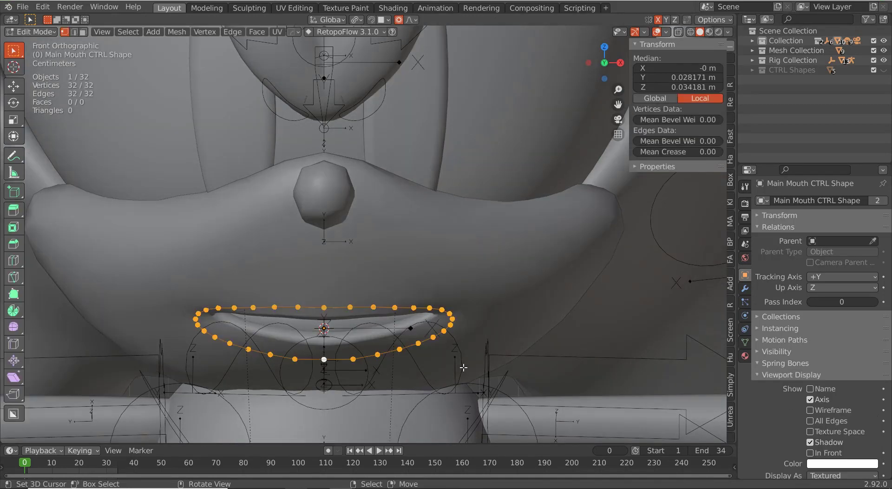
{"action": "key", "text": "Tab"}
{"action": "key", "text": "Tab"}
- Return to Object Mode and move Main Mouth CTRL Shape into the CTRL Shapes collection
{"action": "key", "text": "Tab"}
{"action": "key", "text": "m"}
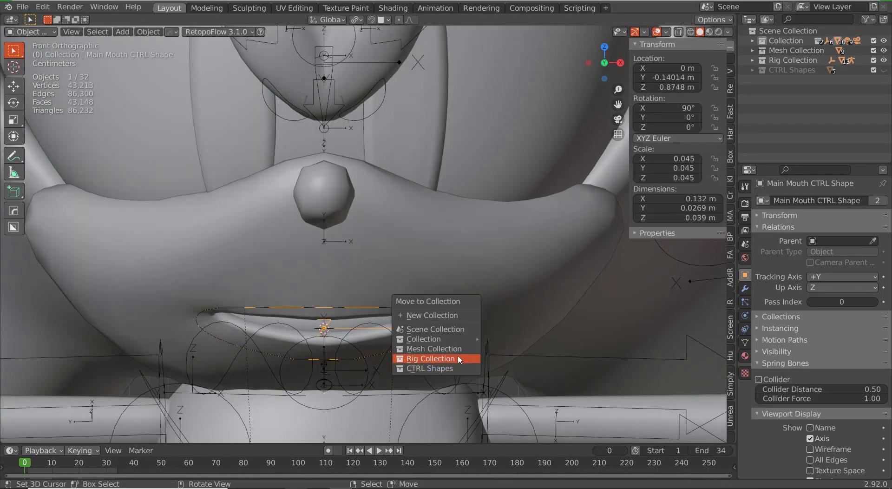
{"action": "left_click", "coordinate": [457, 369]}
- Test the Main Mouth CTRL bone in Pose Mode by moving it around the face, and cancel the move
{"action": "left_click", "coordinate": [391, 308]}
{"action": "key", "text": "ctrl+Tab"}
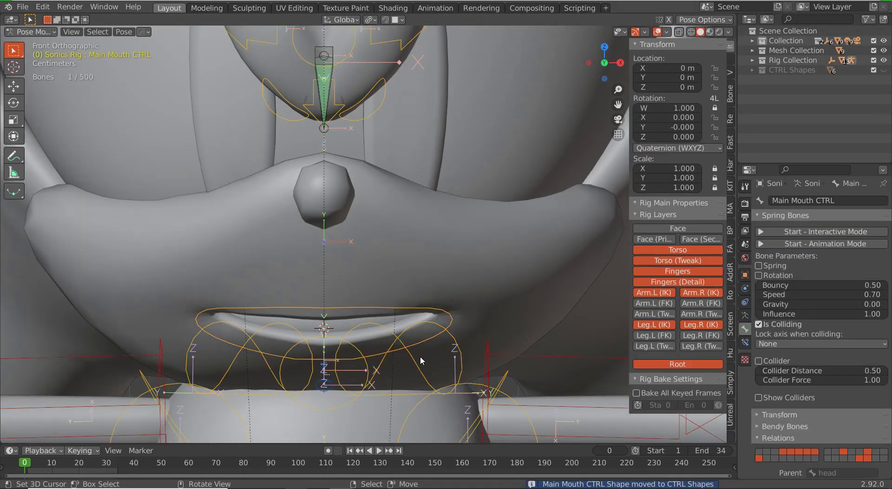
{"action": "key", "text": "g"}
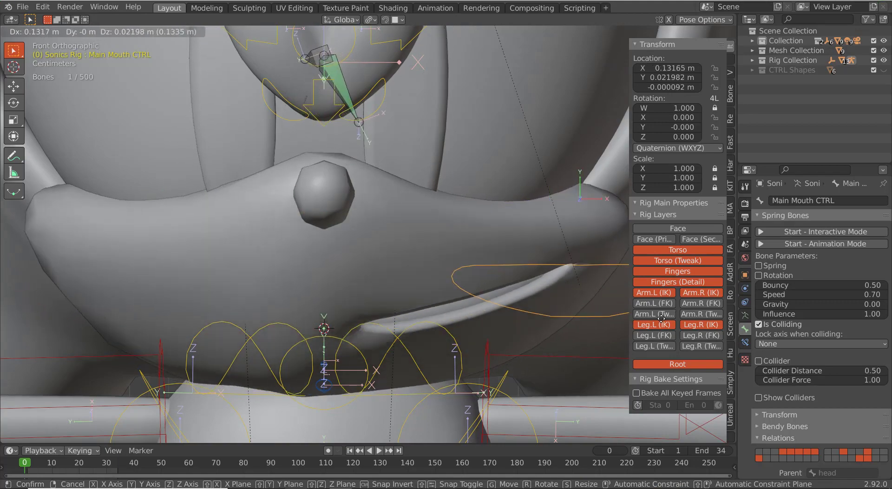
{"action": "right_click", "coordinate": [395, 324]}
{"action": "scroll", "coordinate": [413, 339], "scroll_direction": "down", "scroll_amount": 6}
{"action": "middle_click_drag", "start_coordinate": [473, 312], "coordinate": [430, 320]}
{"action": "scroll", "coordinate": [407, 309], "scroll_direction": "up", "scroll_amount": 3}
{"action": "key", "text": "KP_1"}
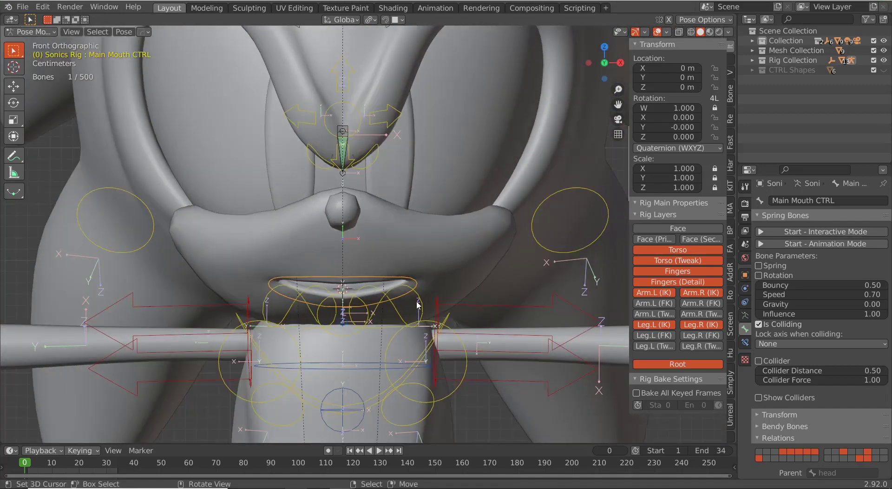
{"action": "scroll", "coordinate": [404, 291], "scroll_direction": "up", "scroll_amount": 3}
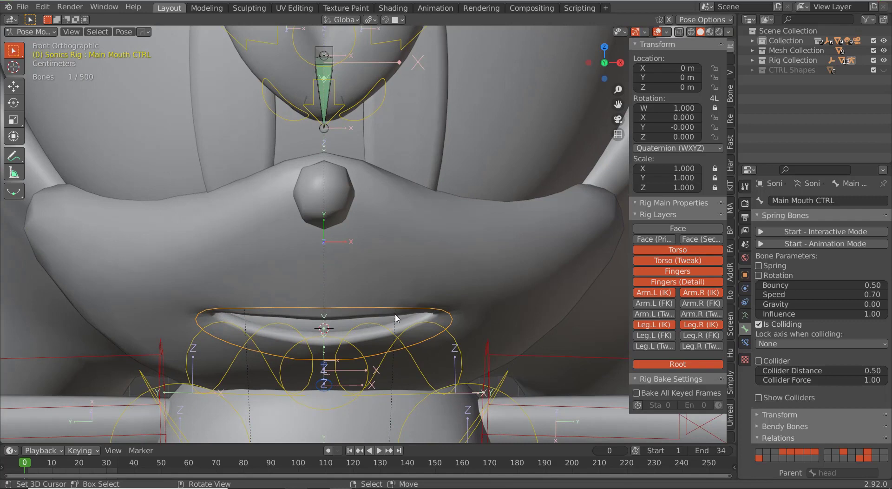
{"action": "middle_click_drag", "start_coordinate": [390, 312], "coordinate": [372, 278], "text": "shift"}
- In Object Mode, select the Mouth mesh and review its list of shape keys
{"action": "key", "text": "ctrl+Tab"}
{"action": "right_click", "coordinate": [473, 261]}
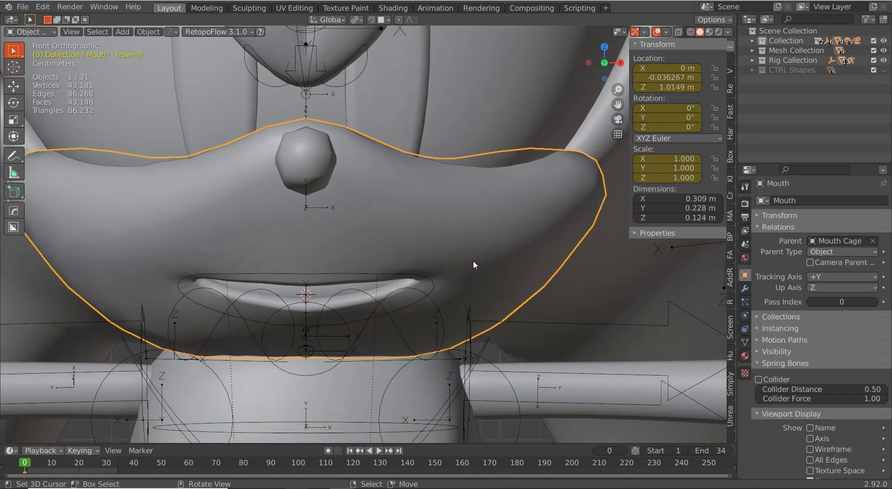
{"action": "left_click", "coordinate": [744, 342]}
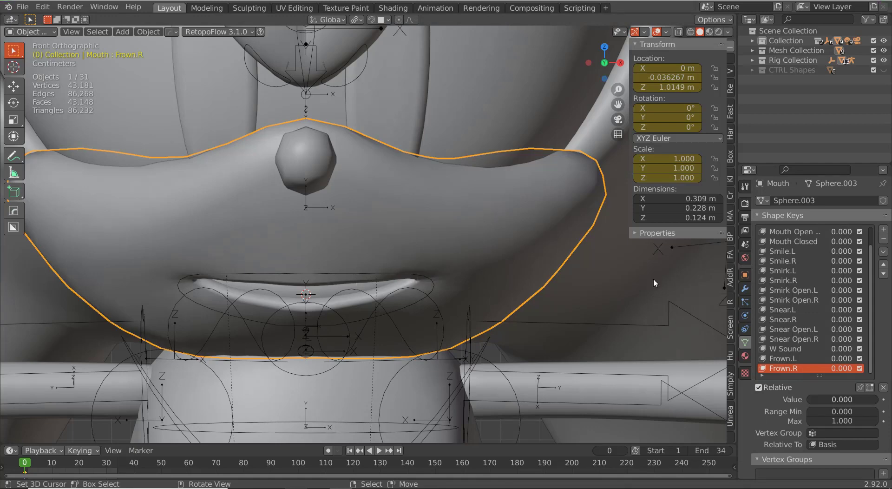
{"action": "scroll", "coordinate": [843, 248], "scroll_direction": "up", "scroll_amount": 2}
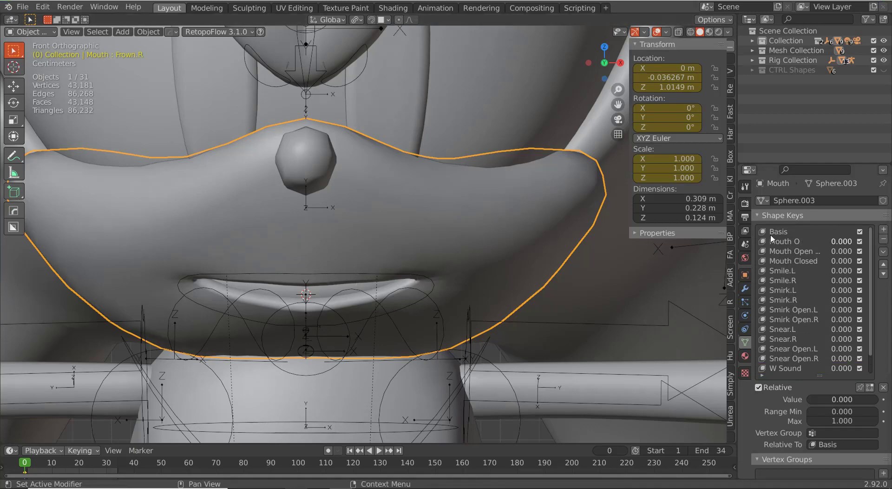
{"action": "left_click_drag", "start_coordinate": [835, 243], "coordinate": [812, 259]}
{"action": "scroll", "coordinate": [808, 281], "scroll_direction": "down", "scroll_amount": 2}
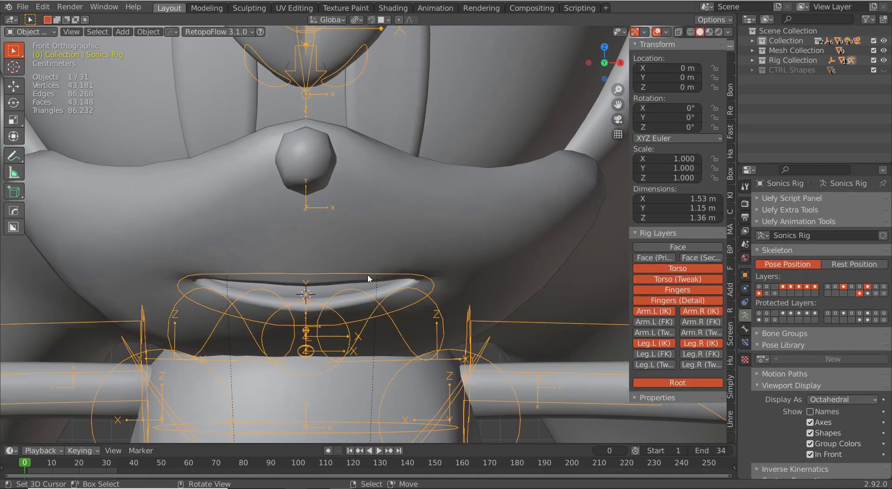
- In the rig's Pose Mode, test scaling the Main Mouth CTRL bone along global and local X, cancelling each attempt
{"action": "key", "text": "ctrl+Tab"}
{"action": "key", "text": "s"}
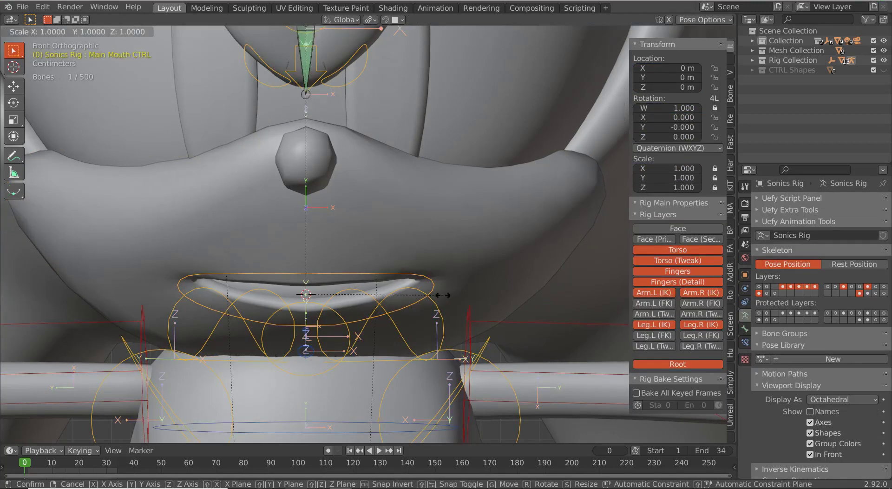
{"action": "key", "text": "x"}
{"action": "right_click", "coordinate": [467, 278]}
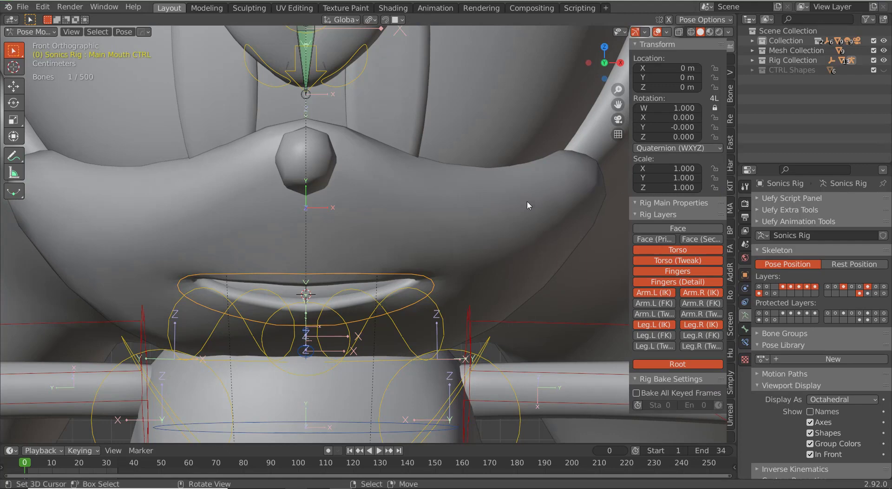
{"action": "key", "text": "s"}
{"action": "key", "text": "x"}
{"action": "key", "text": "x"}
{"action": "right_click", "coordinate": [537, 213]}
- Test scaling the Main Mouth CTRL bone along its local Z and Y axes, cancelling each attempt
{"action": "key", "text": "s"}
{"action": "key", "text": "z"}
{"action": "key", "text": "z"}
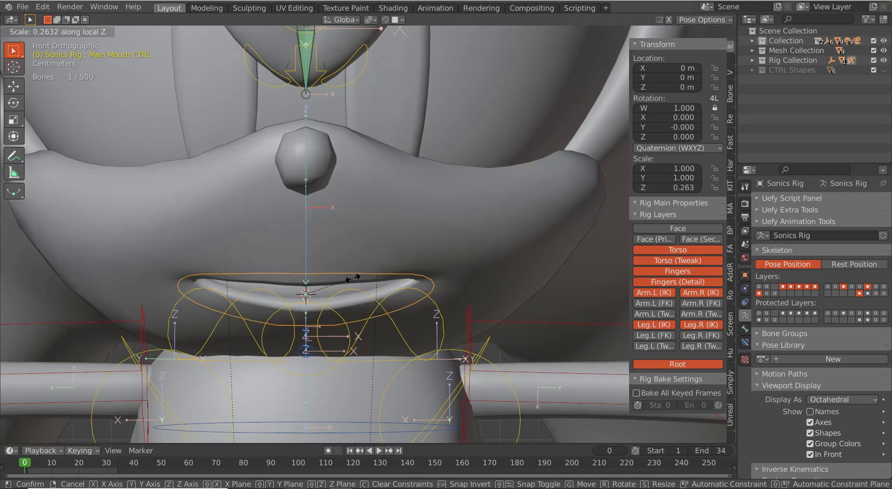
{"action": "key", "text": "y"}
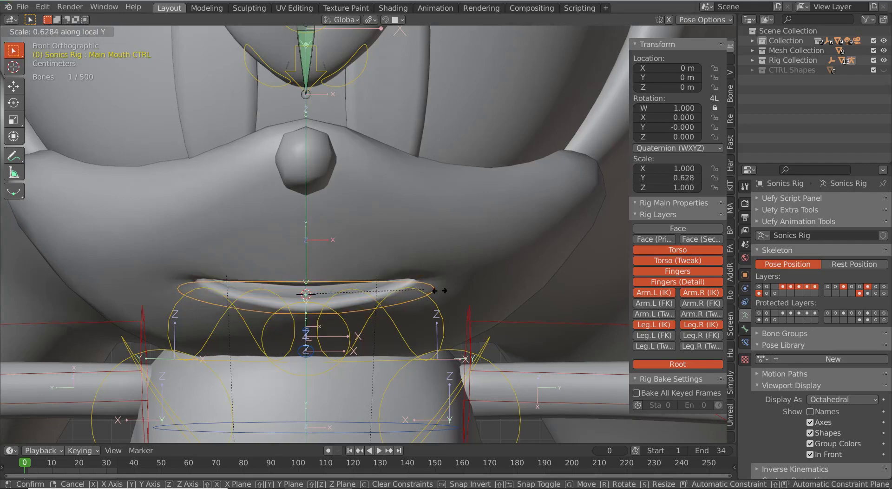
{"action": "right_click", "coordinate": [477, 302]}
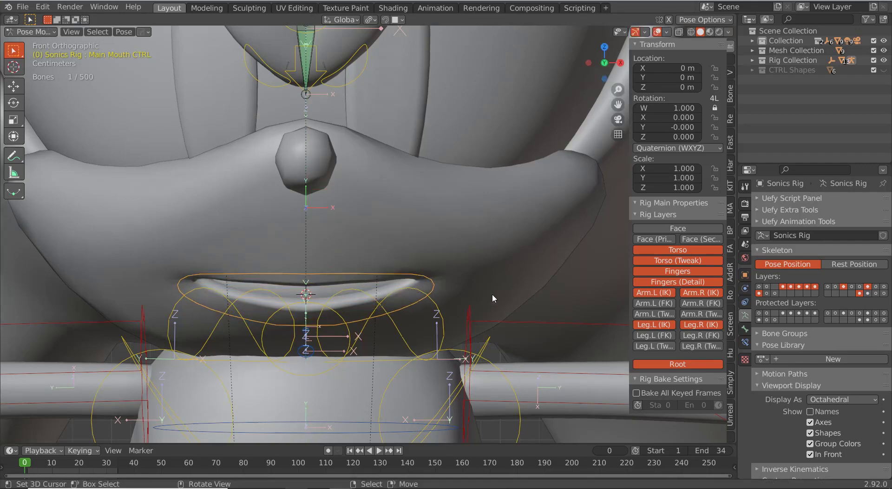
{"action": "middle_click_drag", "start_coordinate": [473, 293], "coordinate": [443, 291]}
{"action": "key", "text": "s"}
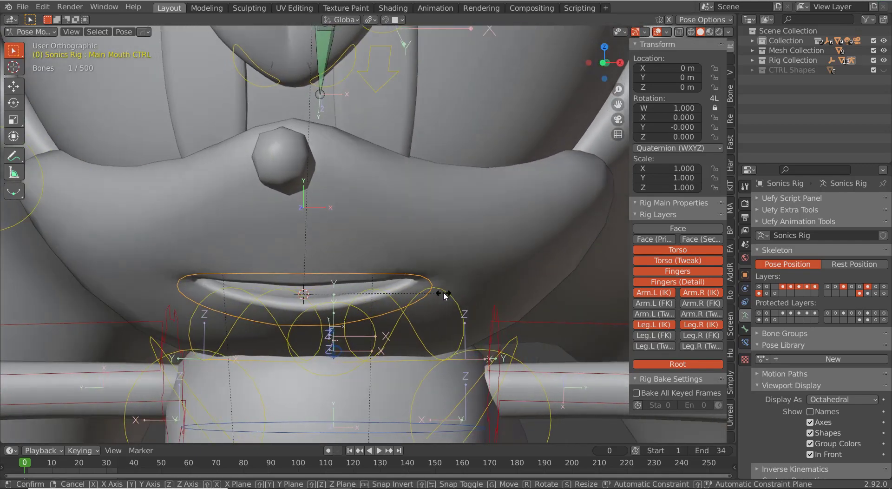
{"action": "key", "text": "y"}
{"action": "key", "text": "y"}
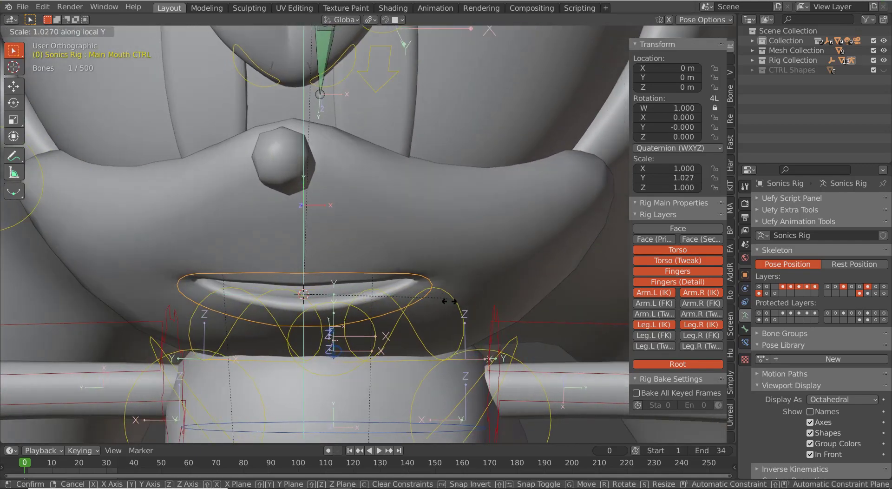
{"action": "right_click", "coordinate": [453, 301]}
{"action": "middle_click_drag", "start_coordinate": [450, 297], "coordinate": [380, 280]}
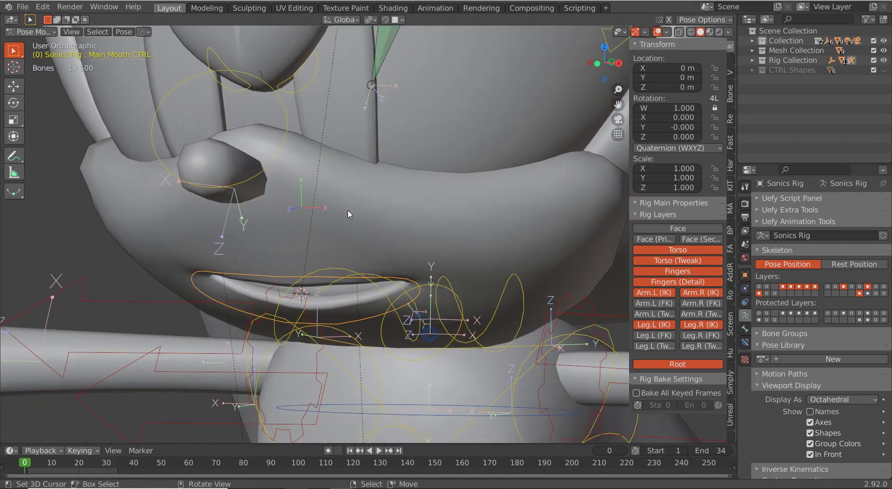
- In Object Mode, select the Mouth mesh and add an Averaged Value driver to its Mouth O shape key
{"action": "key", "text": "KP_1"}
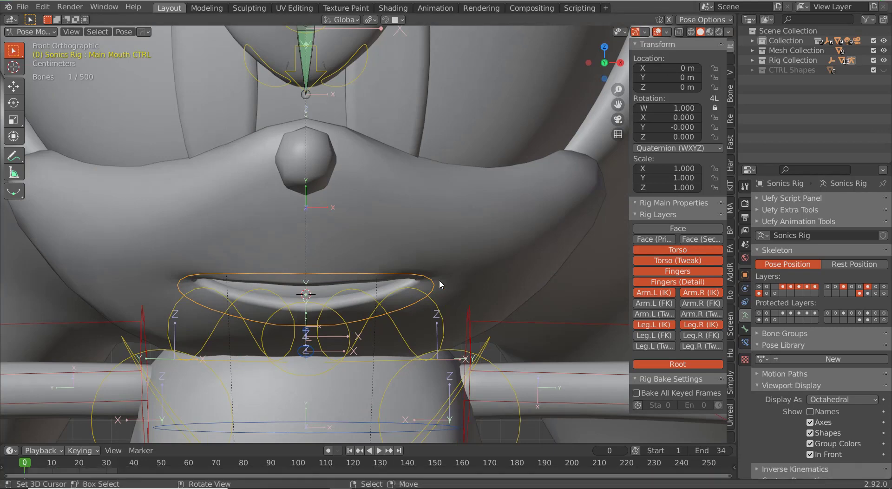
{"action": "left_click", "coordinate": [450, 252]}
{"action": "right_click", "coordinate": [835, 244]}
{"action": "left_click", "coordinate": [820, 232]}
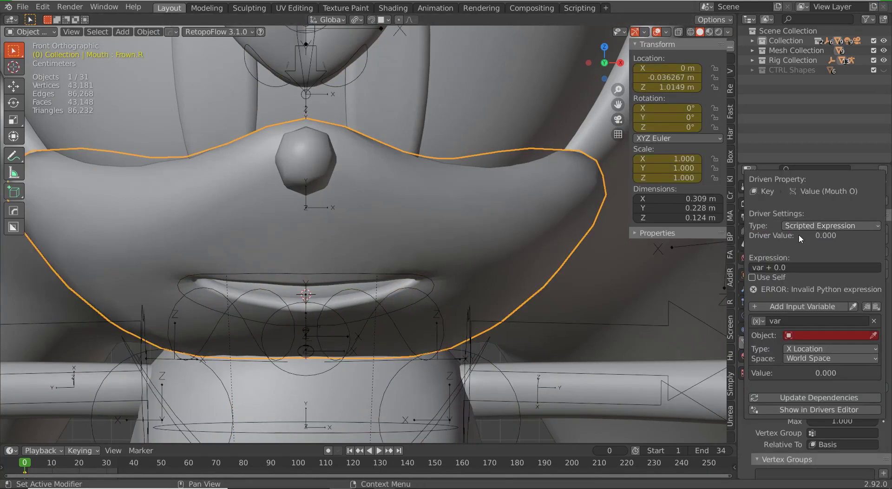
{"action": "left_click", "coordinate": [818, 226]}
{"action": "left_click", "coordinate": [808, 235]}
- Target the Mouth O driver variable at the Main Mouth CTRL bone of Sonics Rig
{"action": "left_click", "coordinate": [807, 303]}
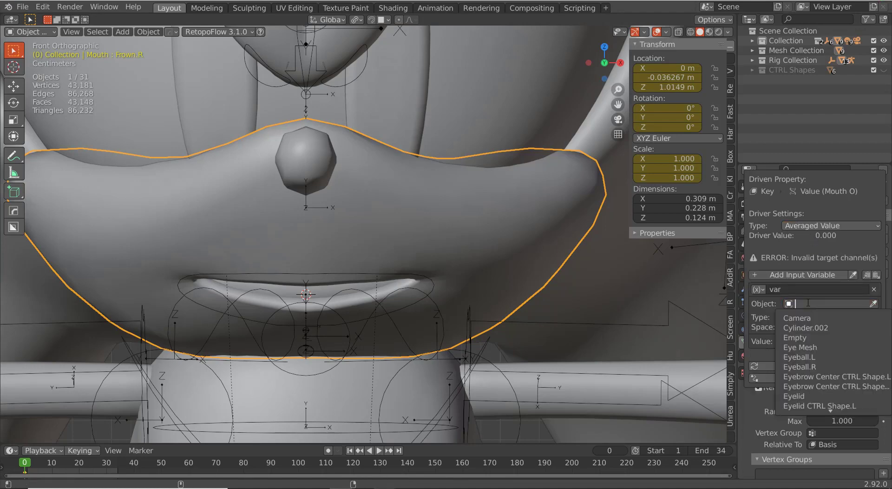
{"action": "type", "text": "son"}
{"action": "left_click", "coordinate": [808, 338]}
{"action": "left_click", "coordinate": [819, 303]}
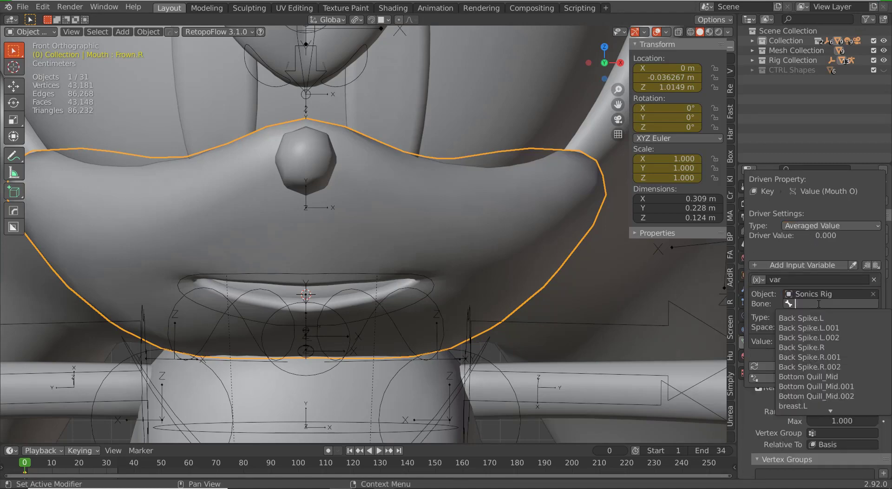
{"action": "type", "text": "main"}
{"action": "left_click", "coordinate": [810, 338]}
- Set the Mouth O driver variable to read X Scale in Local Space
{"action": "left_click", "coordinate": [818, 317]}
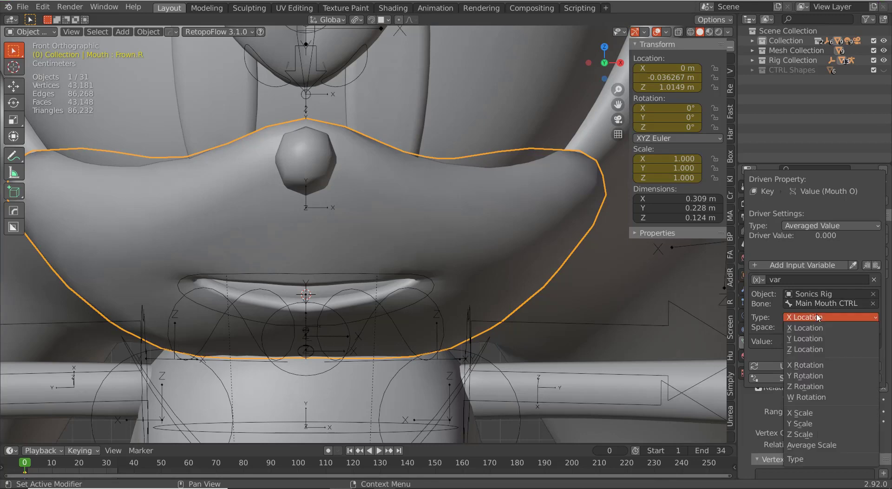
{"action": "left_click", "coordinate": [803, 412]}
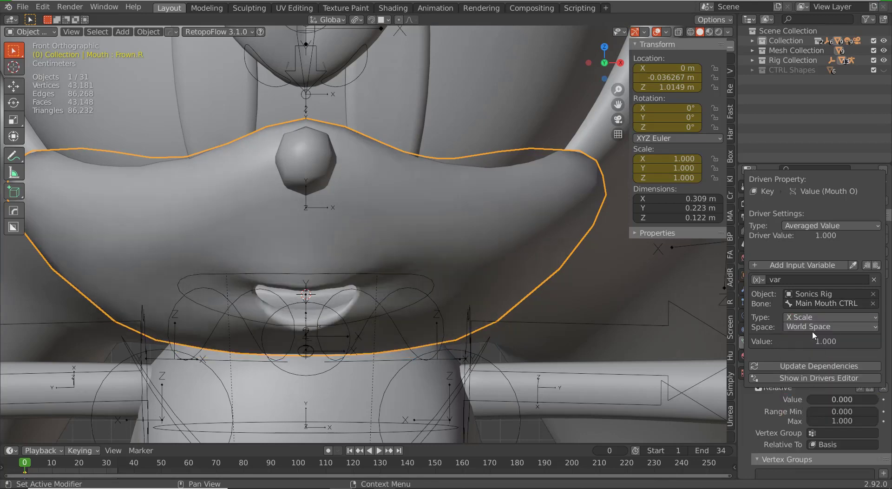
{"action": "left_click", "coordinate": [813, 327]}
{"action": "left_click", "coordinate": [808, 359]}
- Show the Mouth O driver curve in the Drivers Editor and add a Generator modifier to it
{"action": "left_click", "coordinate": [817, 377]}
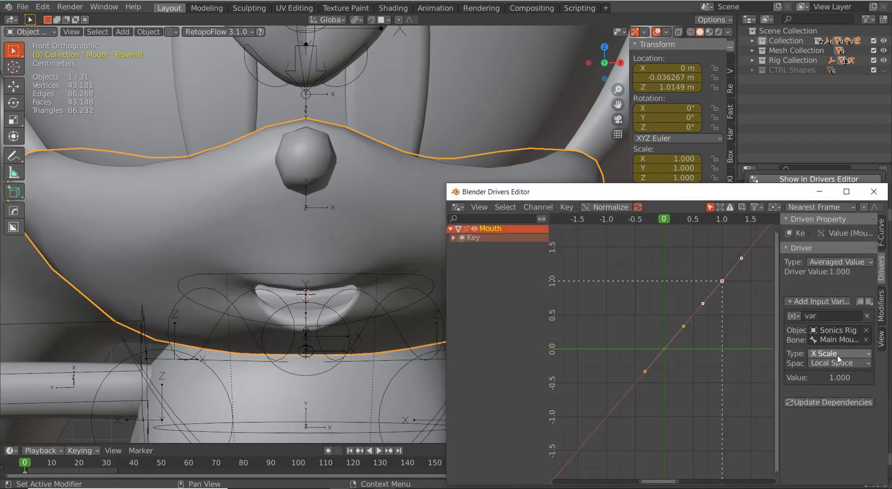
{"action": "left_click", "coordinate": [818, 233]}
{"action": "left_click", "coordinate": [453, 237]}
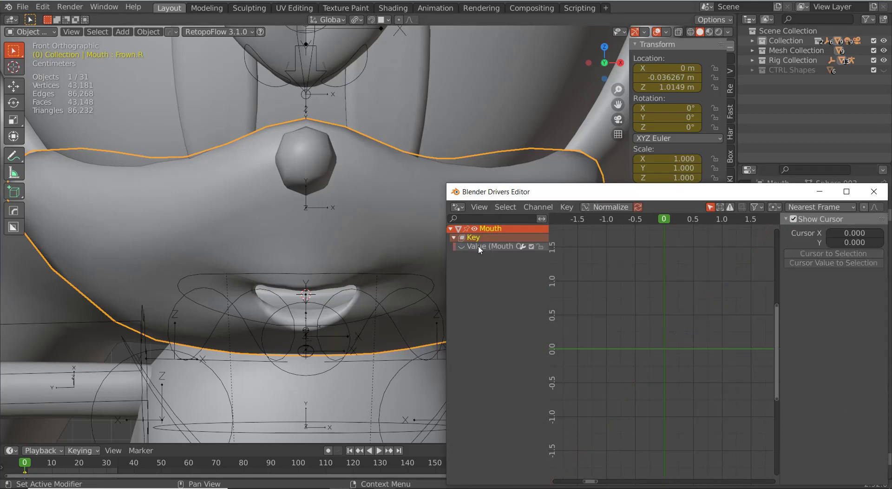
{"action": "left_click", "coordinate": [463, 245]}
{"action": "left_click", "coordinate": [808, 232]}
{"action": "left_click", "coordinate": [799, 245]}
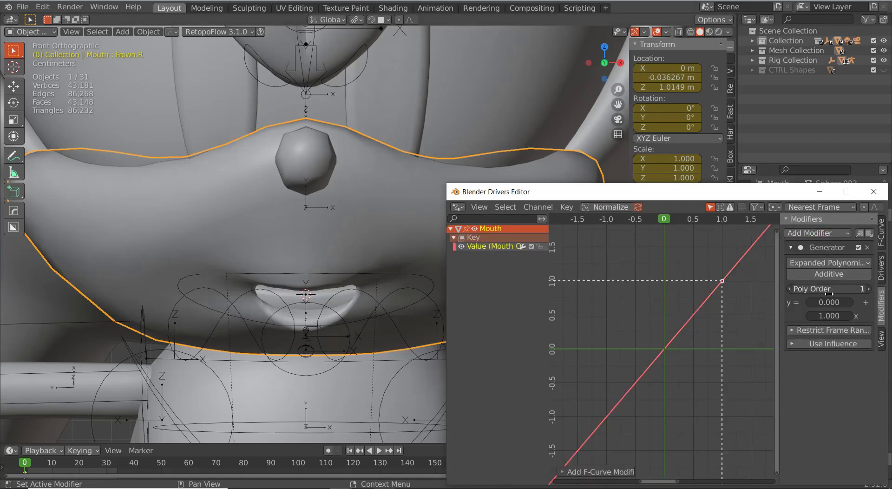
- Set the Mouth O Generator's constant to -10 and its x coefficient to 10
{"action": "left_click", "coordinate": [829, 302]}
{"action": "type", "text": "0.0-10"}
{"action": "key", "text": "Return"}
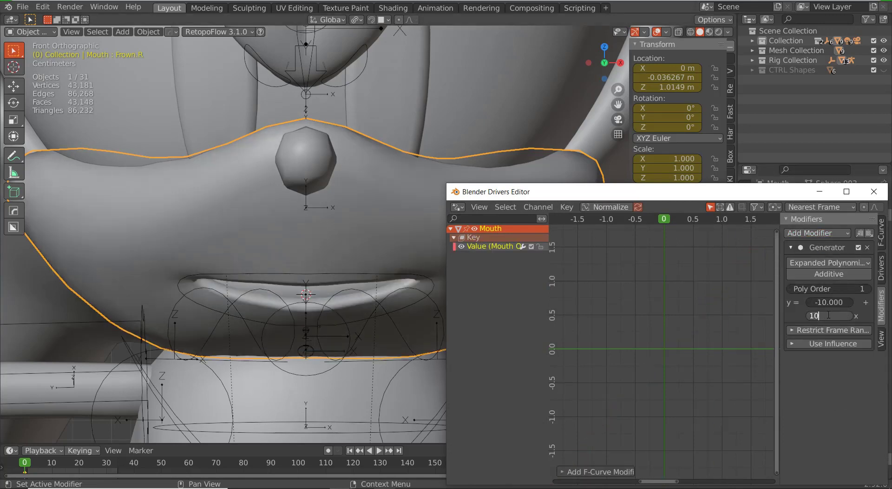
{"action": "key", "text": "Return"}
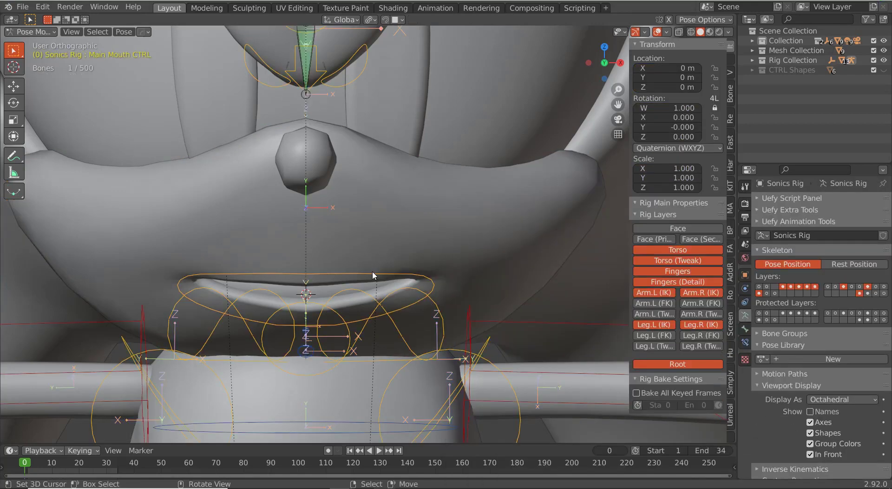
- In the rig's Pose Mode, test scaling the Main Mouth CTRL bone along X, and cancel the scaling
{"action": "key", "text": "s"}
{"action": "key", "text": "x"}
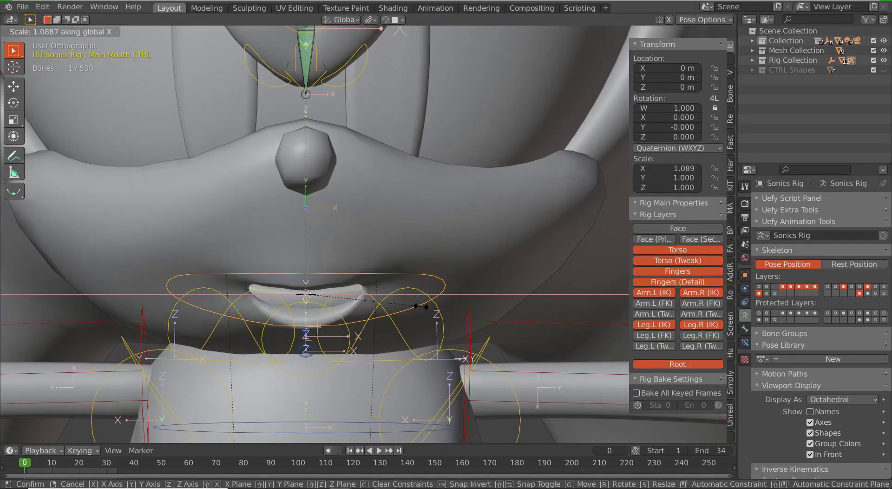
{"action": "right_click", "coordinate": [421, 307]}
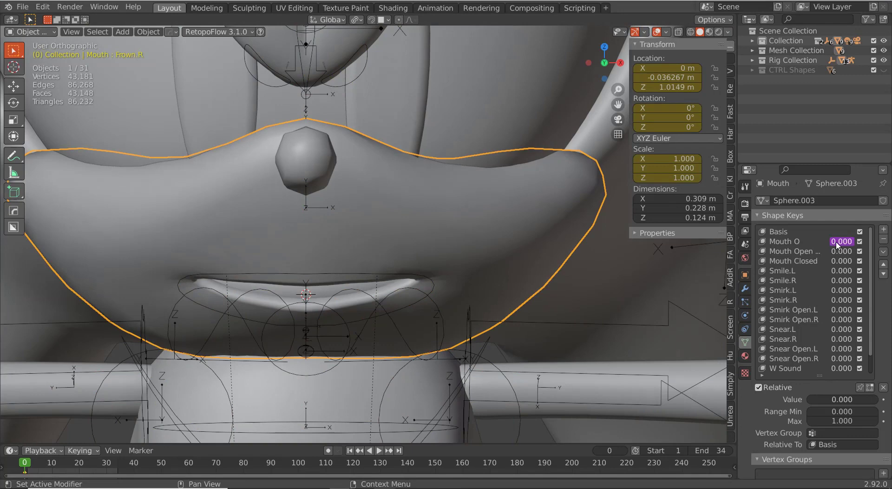
- Reopen the Mouth O driver's Generator modifier and set its constant to 5 and x coefficient to -5
{"action": "right_click", "coordinate": [811, 271]}
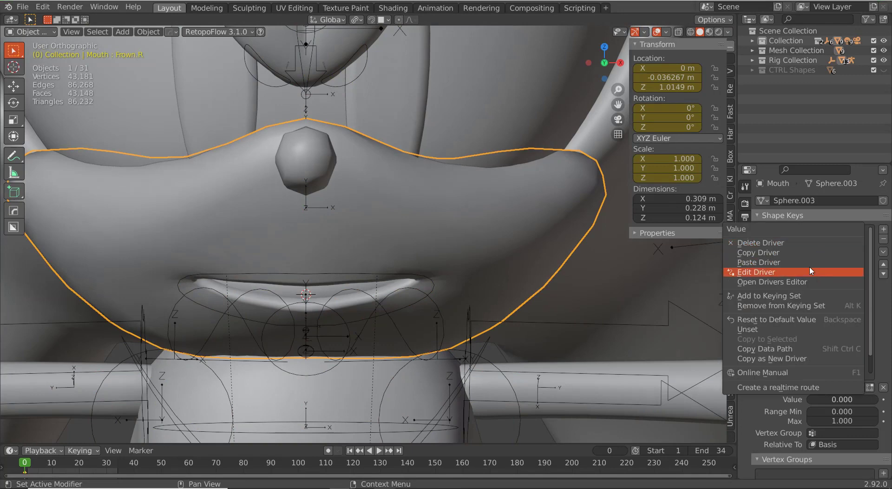
{"action": "left_click", "coordinate": [810, 271]}
{"action": "left_click", "coordinate": [881, 307]}
{"action": "left_click", "coordinate": [829, 302]}
{"action": "type", "text": "5"}
{"action": "key", "text": "Tab"}
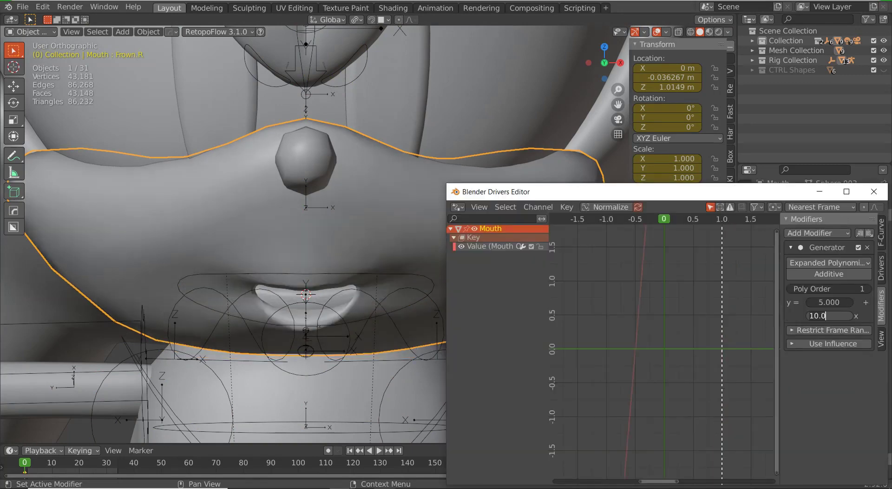
{"action": "type", "text": "-5"}
{"action": "key", "text": "Return"}
- Select the rig, enter Pose Mode, and test scaling Main Mouth CTRL along X with the reversed driver curve, cancelling it
{"action": "left_click", "coordinate": [377, 274]}
{"action": "right_click", "coordinate": [377, 274]}
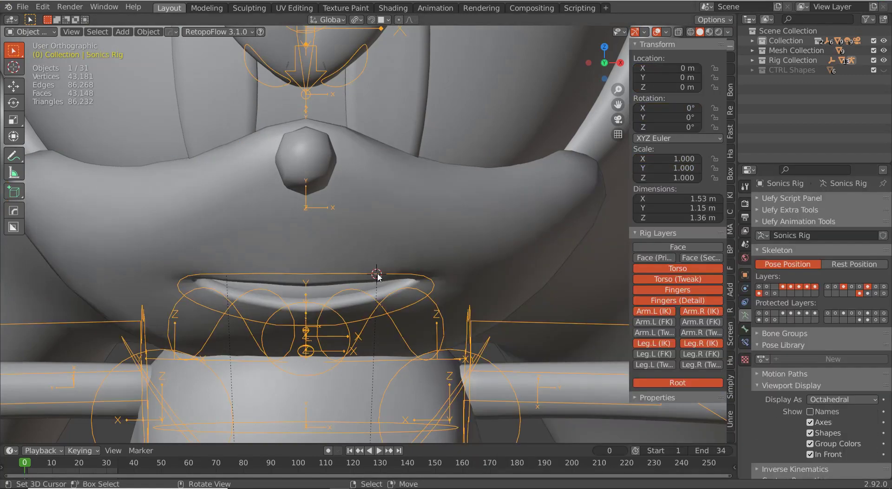
{"action": "key", "text": "ctrl+Tab"}
{"action": "key", "text": "s"}
{"action": "key", "text": "x"}
{"action": "right_click", "coordinate": [450, 257]}
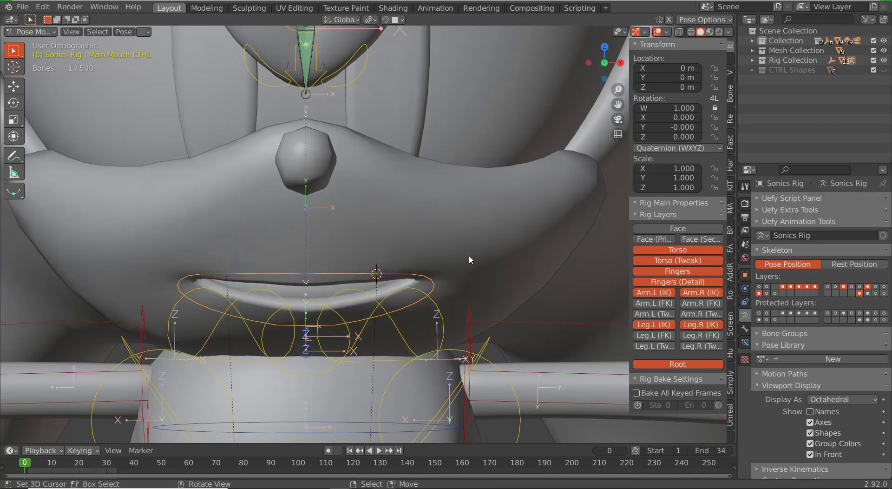
- Return to the Mouth mesh in Object Mode and set the Mouth O Generator's constant to 1 and x coefficient to -1
{"action": "key", "text": "ctrl+Tab"}
{"action": "left_click", "coordinate": [470, 255]}
{"action": "right_click", "coordinate": [834, 244]}
{"action": "left_click", "coordinate": [879, 304]}
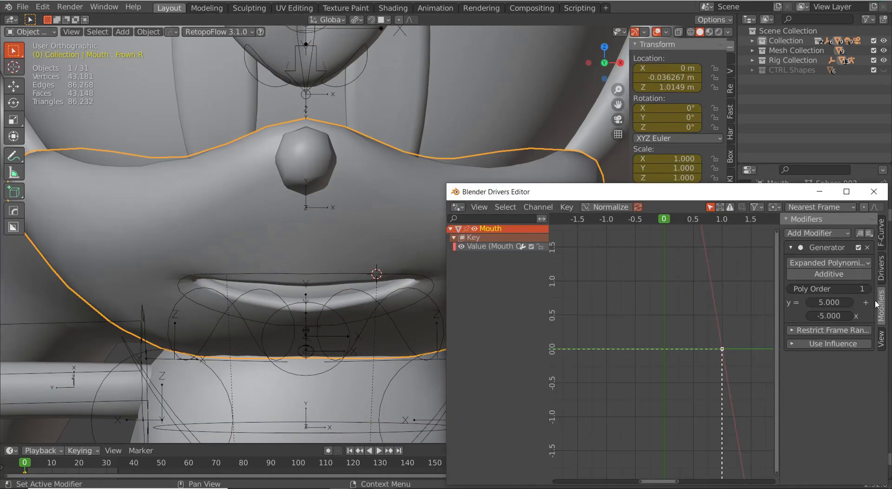
{"action": "key", "text": "Tab"}
{"action": "key", "text": "Return"}
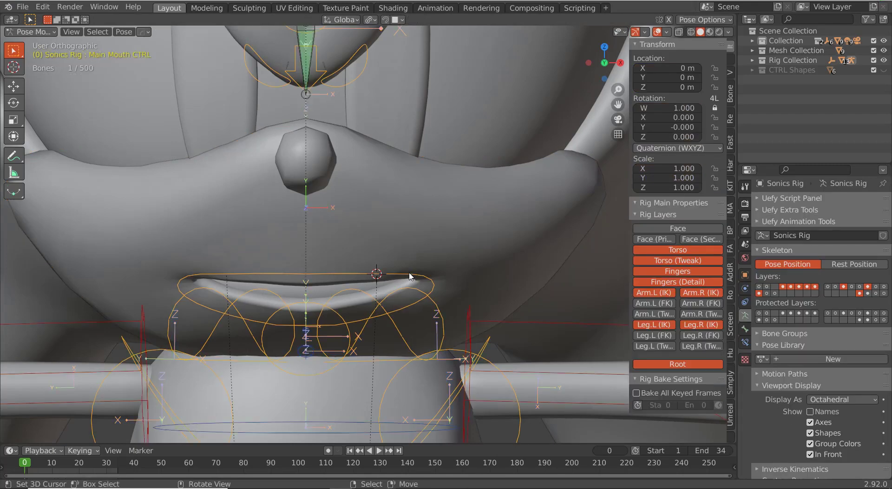
- Reselect the Mouth mesh and set the Mouth O Generator's constant to 3 and x coefficient to -3
{"action": "key", "text": "ctrl+Tab"}
{"action": "left_click", "coordinate": [458, 260]}
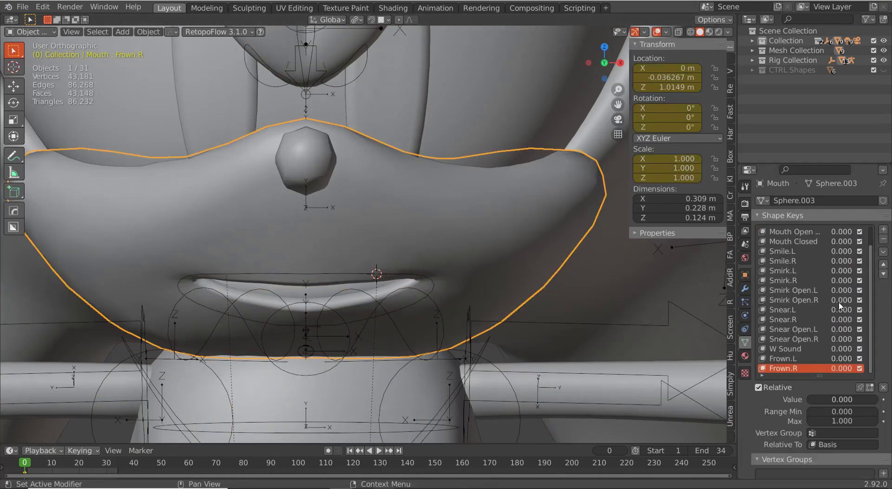
{"action": "right_click", "coordinate": [844, 246]}
{"action": "left_click", "coordinate": [844, 245]}
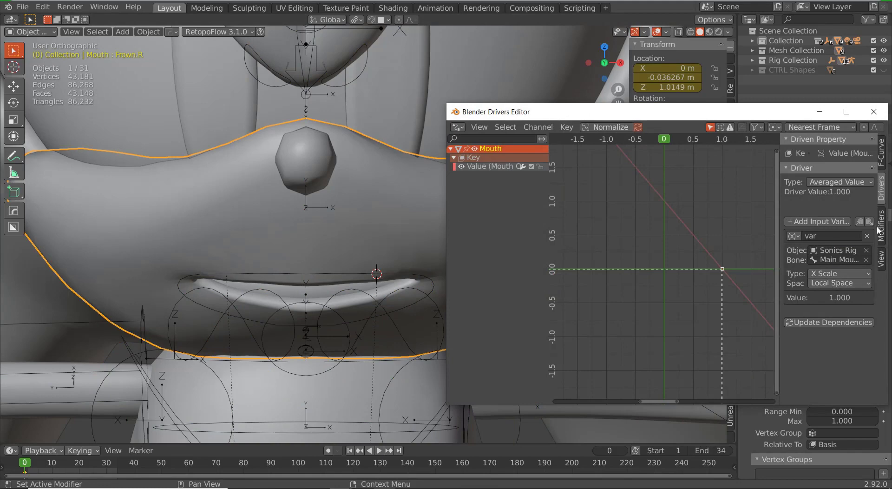
{"action": "left_click", "coordinate": [829, 222]}
{"action": "type", "text": "3"}
{"action": "key", "text": "Tab"}
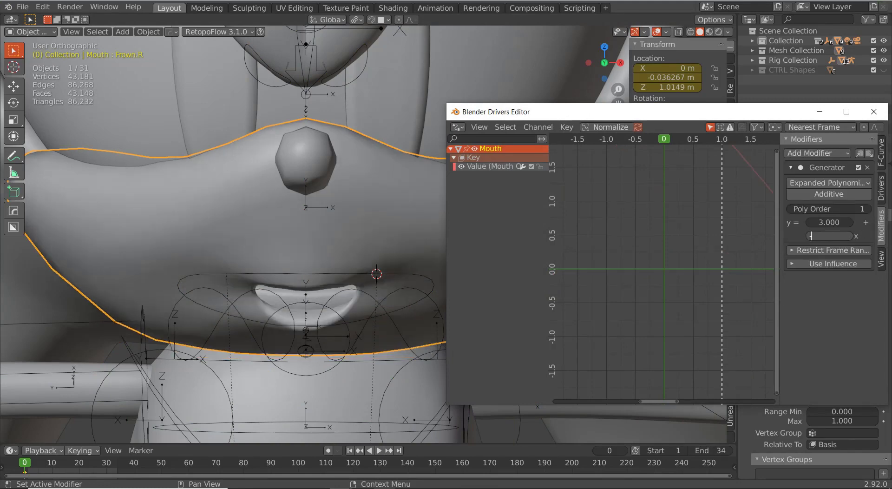
{"action": "key", "text": "Return"}
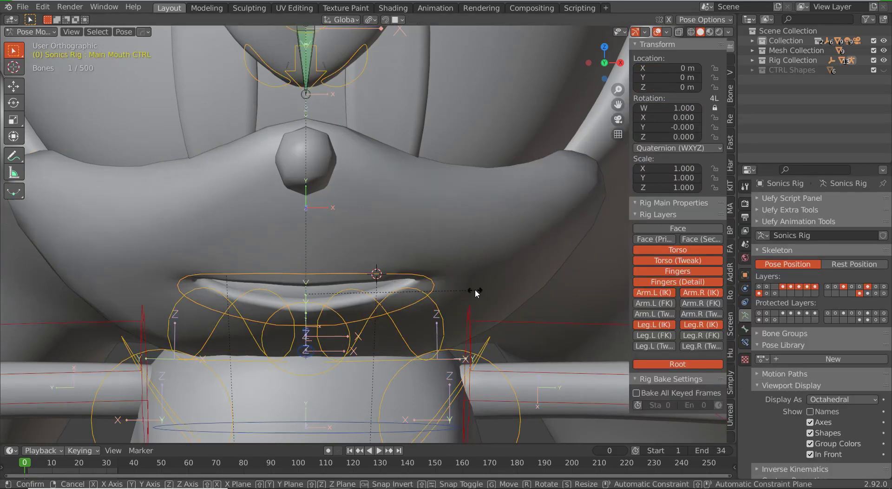
- Set the Mouth O Generator's constant to 2 and x coefficient to -2, and close the Drivers Editor
{"action": "left_click", "coordinate": [486, 295]}
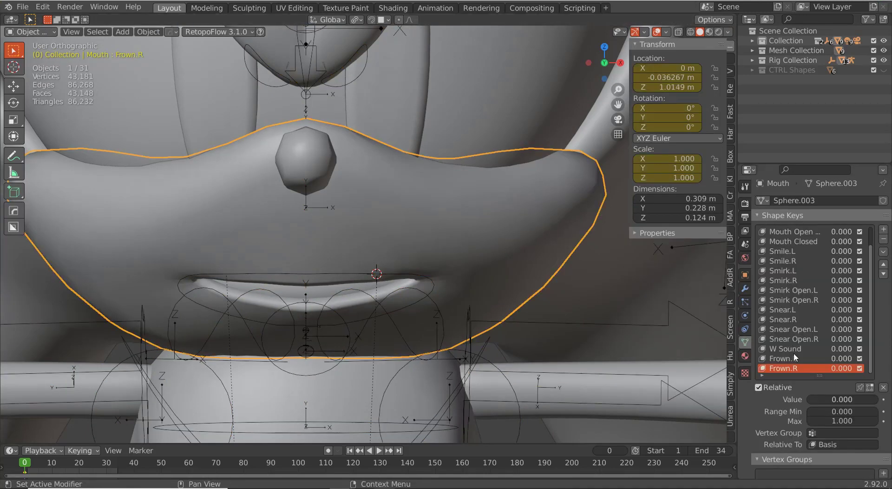
{"action": "scroll", "coordinate": [795, 357], "scroll_direction": "up", "scroll_amount": 2}
{"action": "right_click", "coordinate": [836, 241]}
{"action": "left_click", "coordinate": [830, 239]}
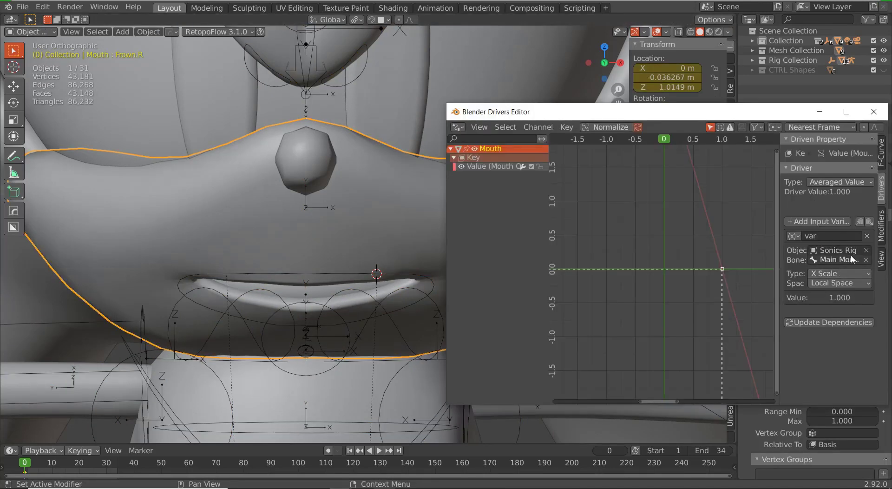
{"action": "left_click", "coordinate": [880, 225]}
{"action": "double_click", "coordinate": [829, 222]}
{"action": "type", "text": "3.0"}
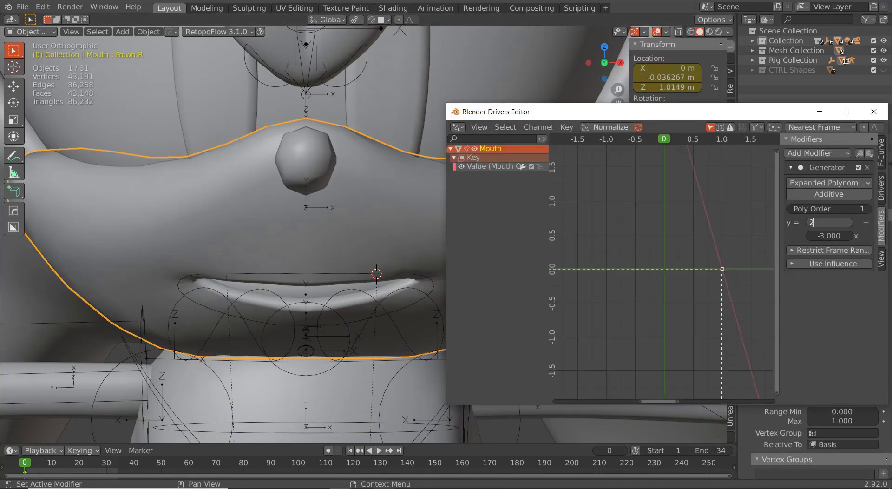
{"action": "key", "text": "Tab"}
{"action": "type", "text": "-2"}
{"action": "key", "text": "Return"}
{"action": "left_click", "coordinate": [874, 112]}
- Switch the rig to Pose Mode to check the Mouth O control, and go back to the Mouth mesh in Object Mode
{"action": "right_click", "coordinate": [427, 278]}
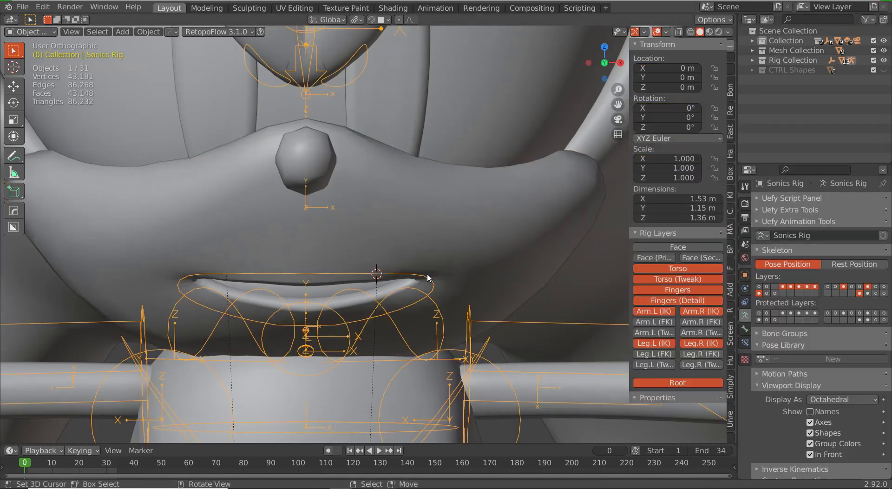
{"action": "key", "text": "ctrl+Tab"}
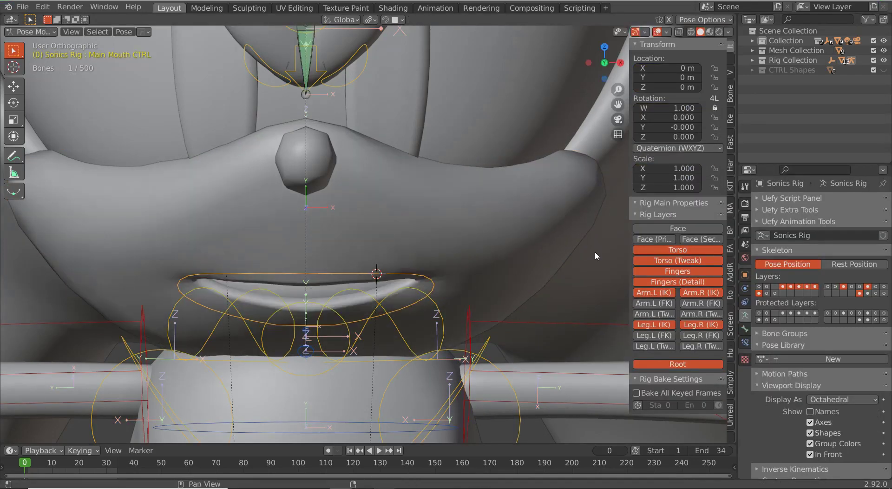
{"action": "key", "text": "ctrl+z"}
{"action": "key", "text": "ctrl+z"}
- Add a driver of type Averaged Value to the Mouth Open shape key directly below Mouth O
{"action": "right_click", "coordinate": [839, 252]}
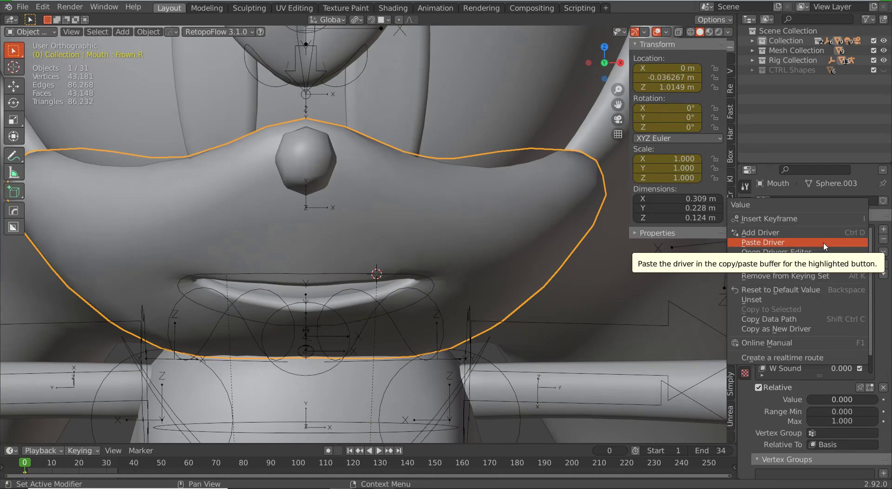
{"action": "left_click", "coordinate": [810, 234]}
{"action": "right_click", "coordinate": [837, 249]}
{"action": "left_click", "coordinate": [831, 231]}
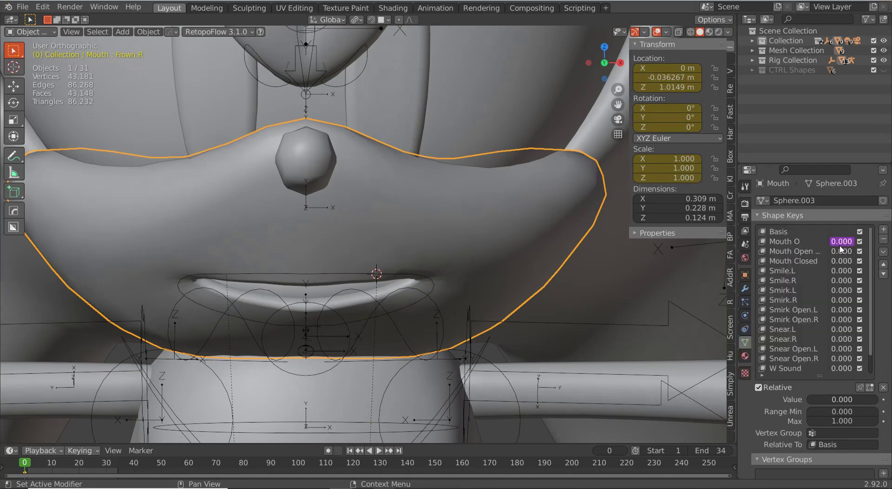
{"action": "right_click", "coordinate": [839, 245]}
{"action": "right_click", "coordinate": [838, 251]}
{"action": "left_click", "coordinate": [807, 265]}
{"action": "left_click", "coordinate": [806, 265]}
{"action": "left_click", "coordinate": [793, 292]}
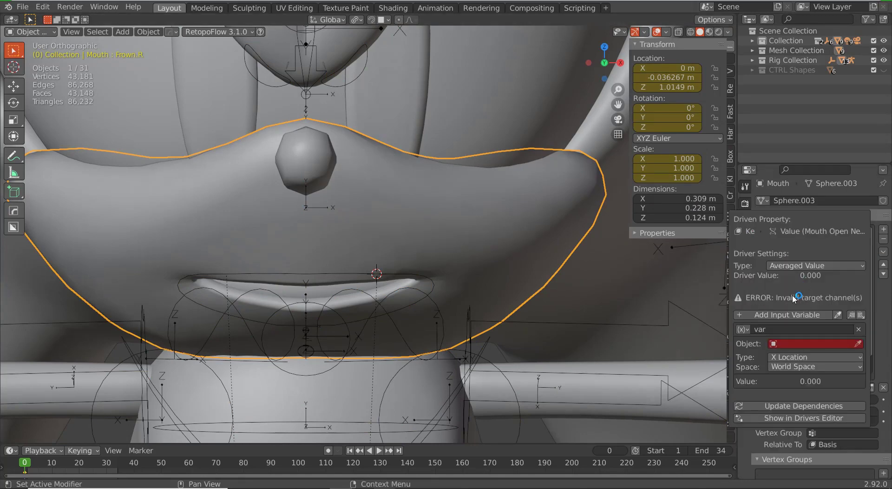
- Target the Mouth Open driver variable at the Main Mouth CTRL bone of Sonics Rig
{"action": "left_click", "coordinate": [791, 343]}
{"action": "type", "text": "Sonic"}
{"action": "left_click", "coordinate": [792, 377]}
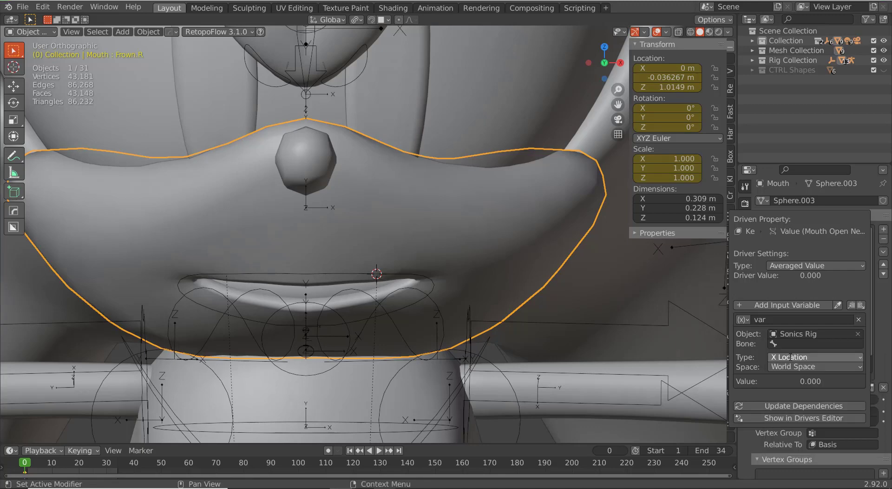
{"action": "left_click", "coordinate": [792, 343]}
{"action": "type", "text": "Man"}
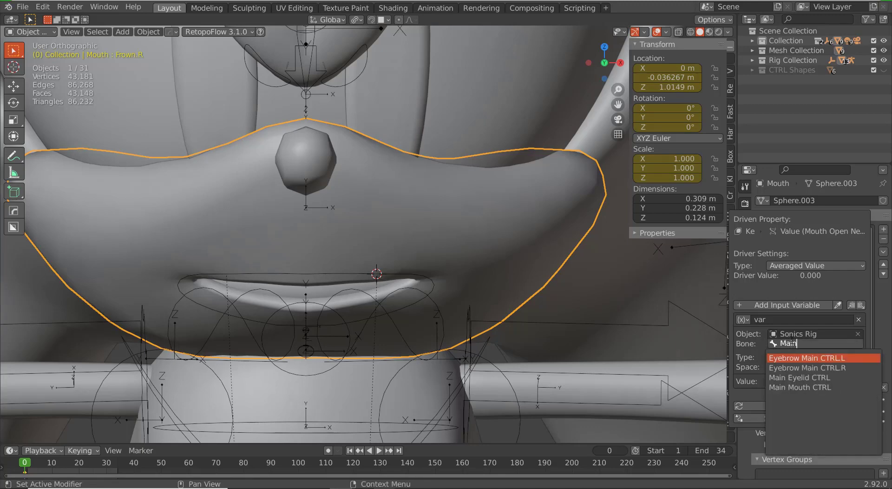
{"action": "left_click", "coordinate": [792, 377]}
- Set the Mouth Open driver variable to read the bone's Y Scale in Local Space
{"action": "left_click", "coordinate": [791, 356]}
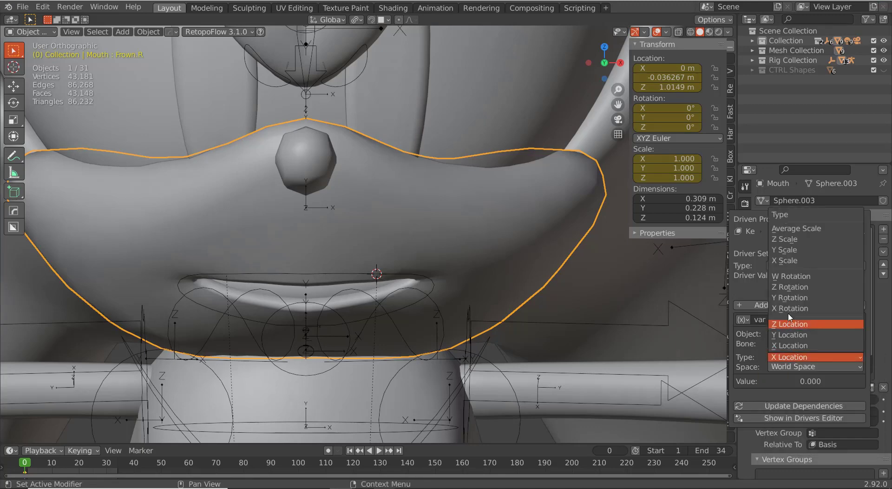
{"action": "left_click", "coordinate": [792, 259]}
{"action": "left_click", "coordinate": [812, 366]}
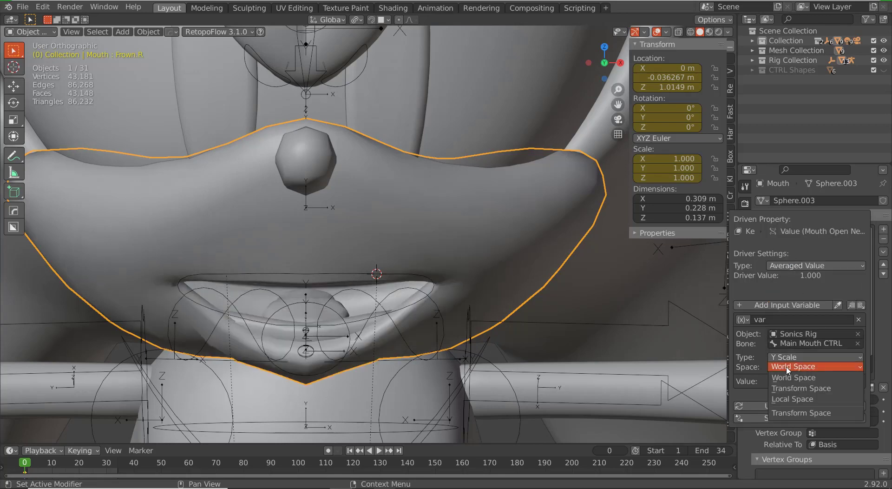
{"action": "left_click", "coordinate": [792, 399]}
- Add a Generator modifier to the Mouth Open driver curve in the Drivers Editor, with constant -2 and x coefficient 2
{"action": "left_click", "coordinate": [813, 417]}
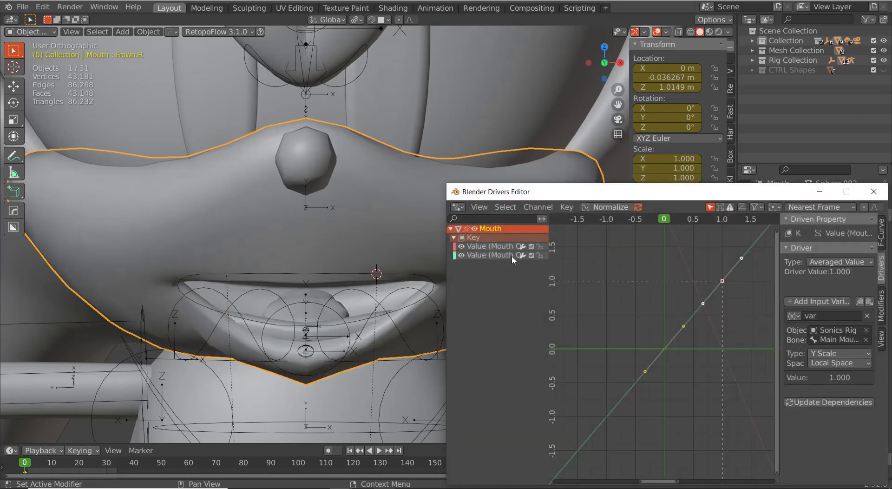
{"action": "left_click", "coordinate": [511, 255]}
{"action": "left_click", "coordinate": [880, 305]}
{"action": "left_click", "coordinate": [831, 237]}
{"action": "left_click", "coordinate": [821, 246]}
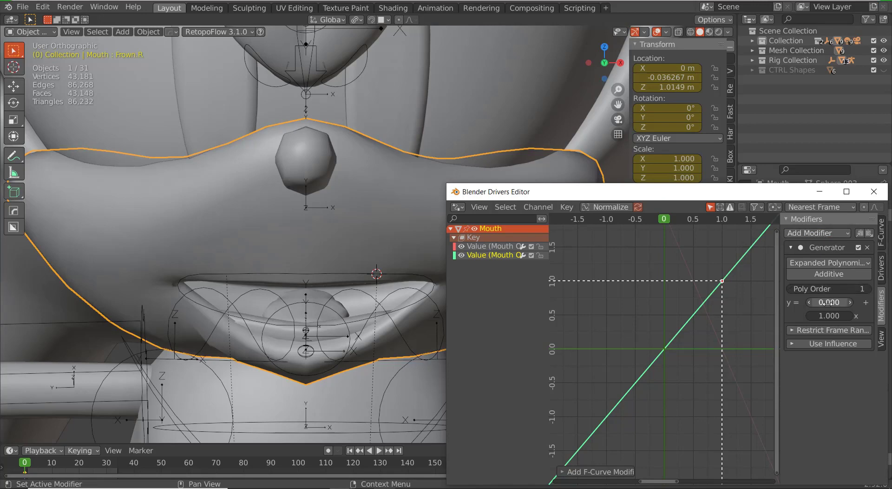
{"action": "key", "text": "Tab"}
{"action": "type", "text": "2"}
{"action": "key", "text": "Return"}
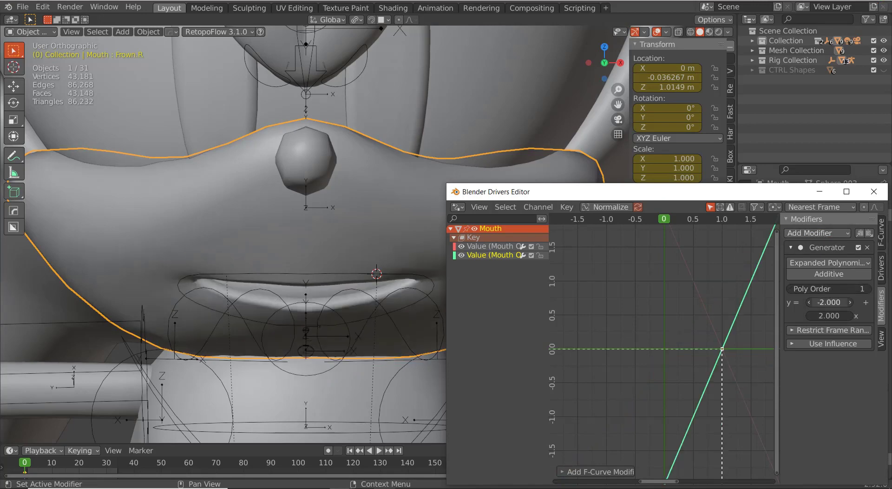
- Test the Mouth Open driver by scaling the Main Mouth CTRL bone along local Y, cancel the scale, and return to the Mouth mesh
{"action": "left_click", "coordinate": [353, 273]}
{"action": "key", "text": "s"}
{"action": "key", "text": "y"}
{"action": "key", "text": "y"}
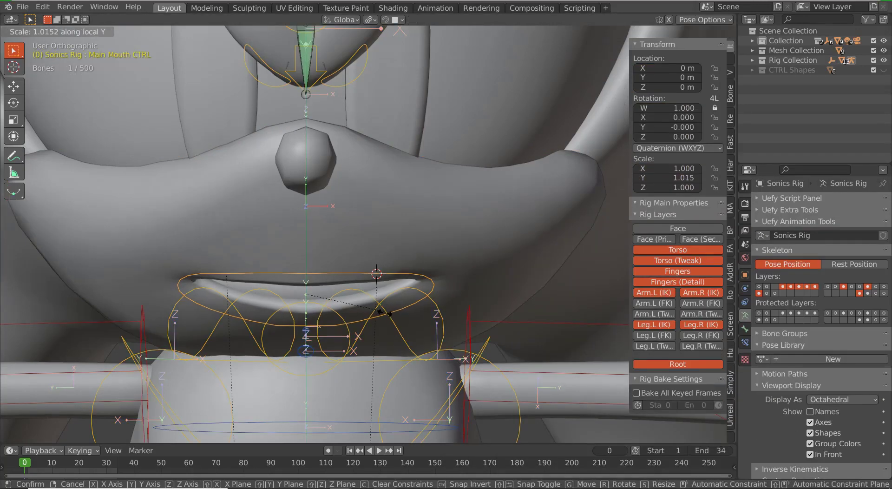
{"action": "key", "text": "Caps_Lock"}
{"action": "key", "text": "Caps_Lock"}
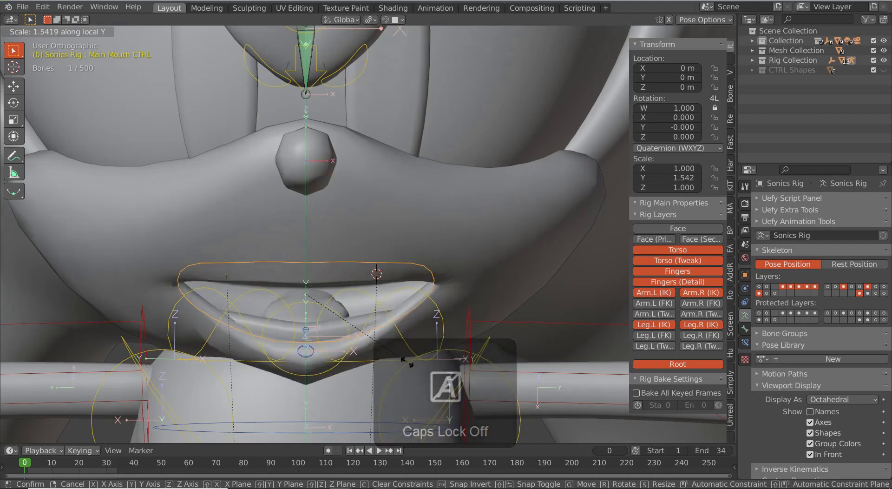
{"action": "right_click", "coordinate": [407, 368]}
{"action": "right_click", "coordinate": [502, 264]}
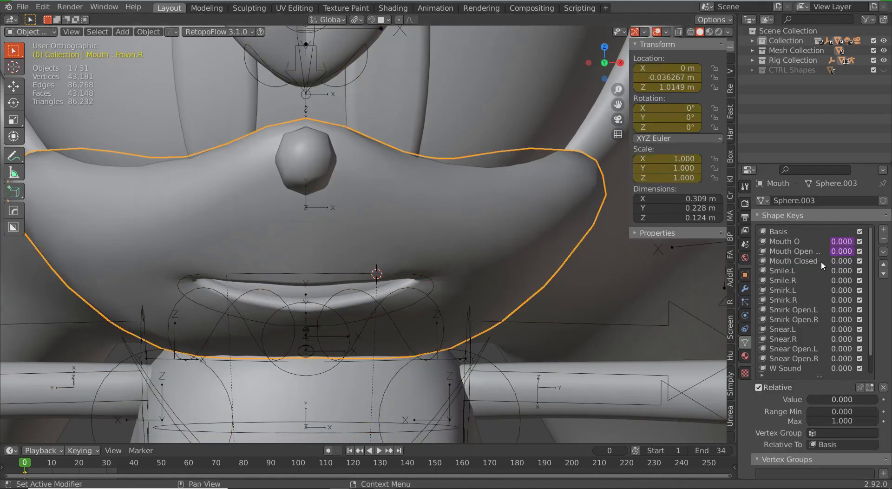
- Copy the Mouth Open shape key's driver and paste it onto the Mouth Closed shape key
{"action": "right_click", "coordinate": [843, 239]}
{"action": "right_click", "coordinate": [838, 252]}
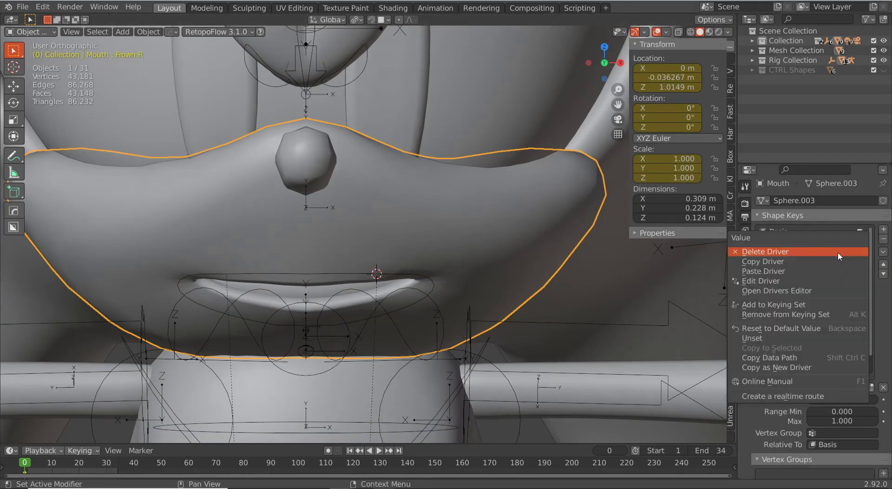
{"action": "left_click", "coordinate": [833, 259]}
{"action": "right_click", "coordinate": [831, 260]}
{"action": "left_click", "coordinate": [822, 277]}
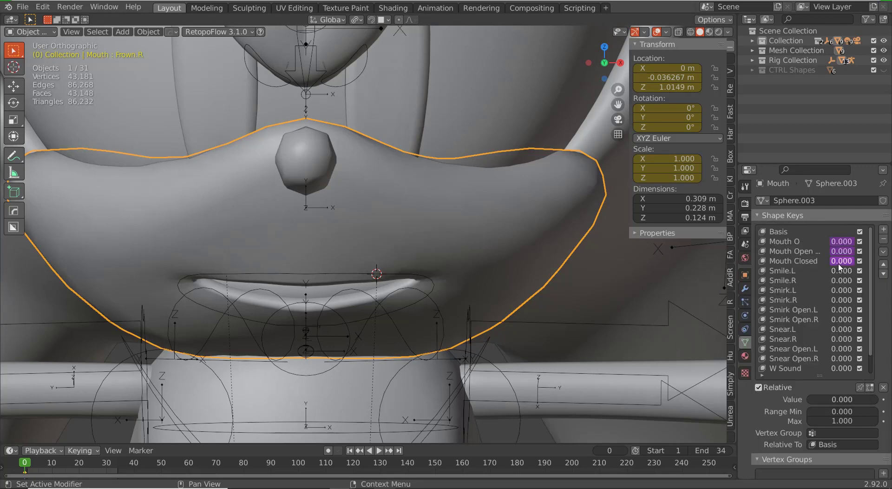
- Set the Mouth Closed driver's Generator constant to 2 and x coefficient to -2, and close the Drivers Editor
{"action": "right_click", "coordinate": [841, 283]}
{"action": "left_click", "coordinate": [789, 285]}
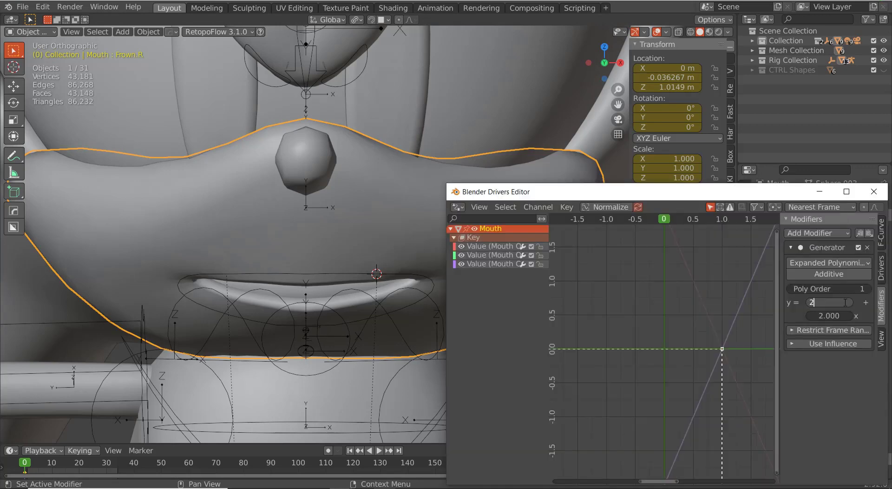
{"action": "key", "text": "Tab"}
{"action": "type", "text": "-1"}
{"action": "key", "text": "Return"}
{"action": "double_click", "coordinate": [831, 313]}
{"action": "type", "text": "-2"}
{"action": "key", "text": "Return"}
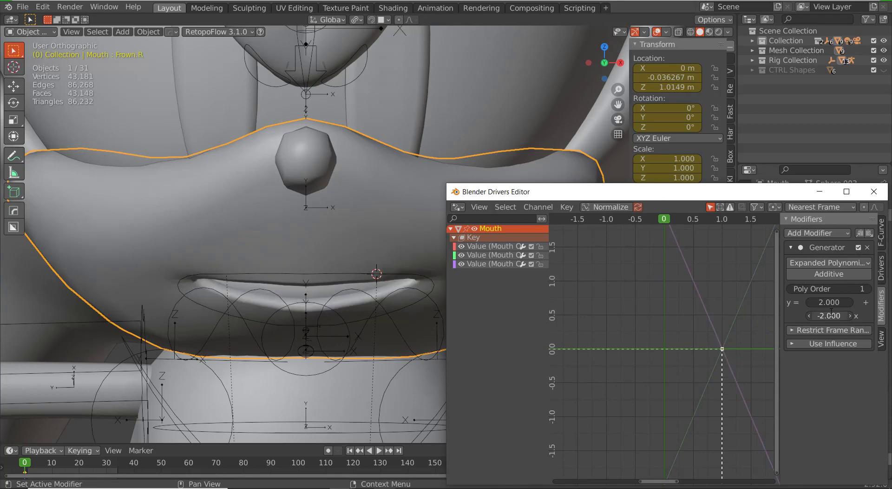
{"action": "left_click", "coordinate": [877, 192]}
- Test scaling the Main Mouth CTRL bone on Z and uniformly in Pose Mode, undo the scale, and return to the Mouth mesh
{"action": "left_click", "coordinate": [365, 274]}
{"action": "key", "text": "ctrl+Tab"}
{"action": "key", "text": "s"}
{"action": "key", "text": "z"}
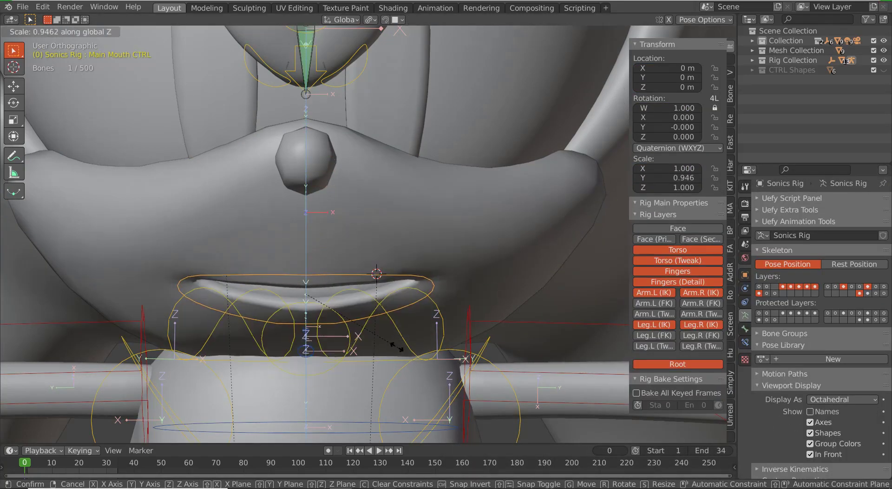
{"action": "key", "text": "z"}
{"action": "key", "text": "z"}
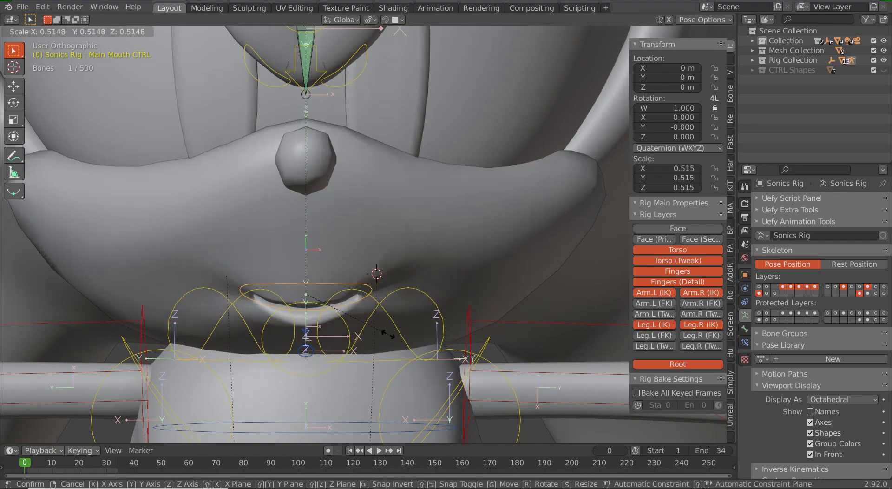
{"action": "left_click", "coordinate": [373, 328]}
{"action": "middle_click_drag", "start_coordinate": [373, 329], "coordinate": [403, 338]}
{"action": "key", "text": "ctrl+z"}
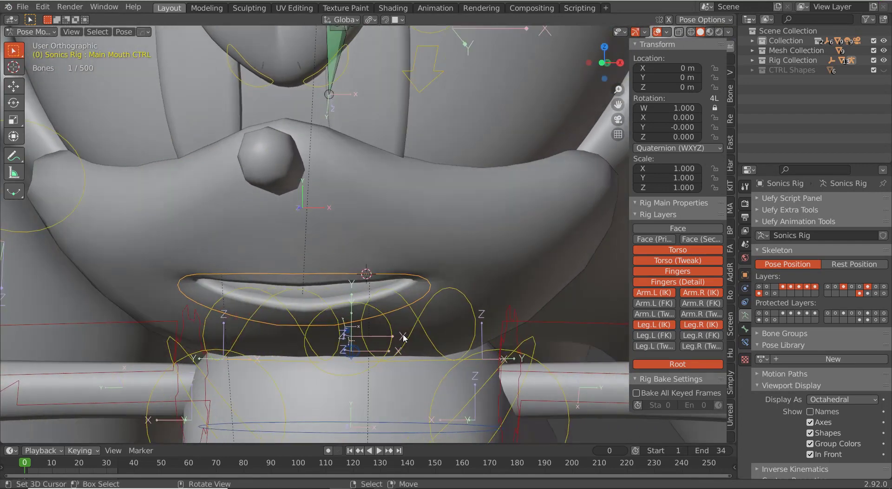
{"action": "key", "text": "KP_1"}
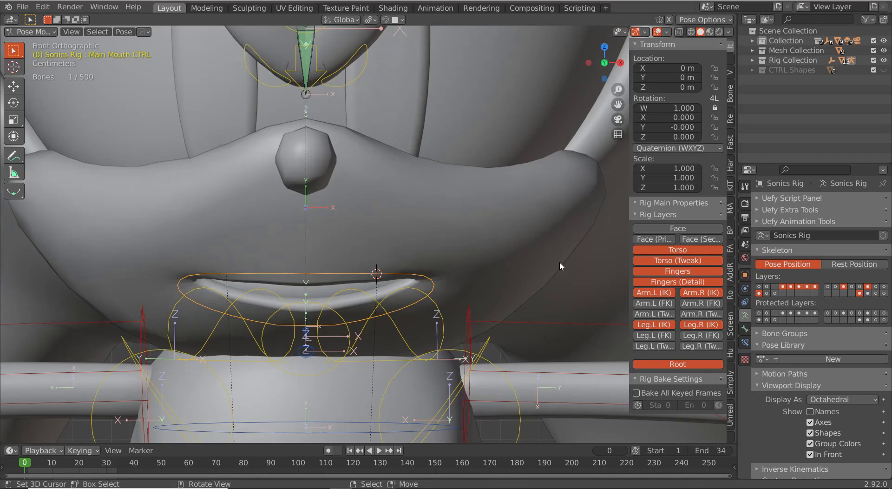
{"action": "key", "text": "ctrl+Tab"}
{"action": "left_click", "coordinate": [519, 233]}
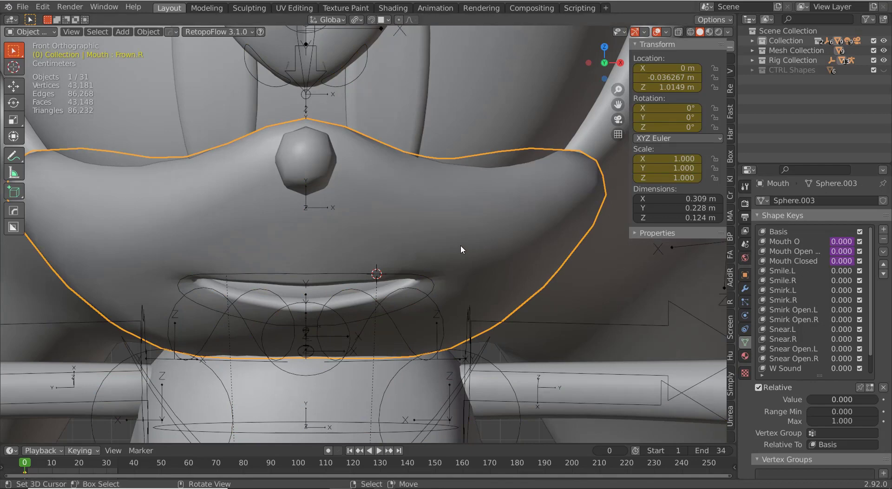
- In Pose Mode, move the Main Mouth CTRL bone about 0.052 m along X and scale it by about 1.244 on global Z
{"action": "left_click", "coordinate": [322, 272]}
{"action": "key", "text": "ctrl+Tab"}
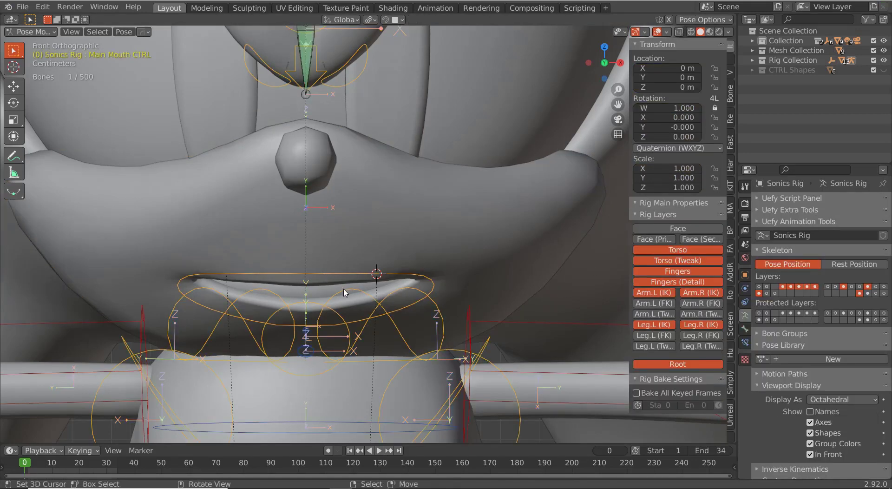
{"action": "key", "text": "g"}
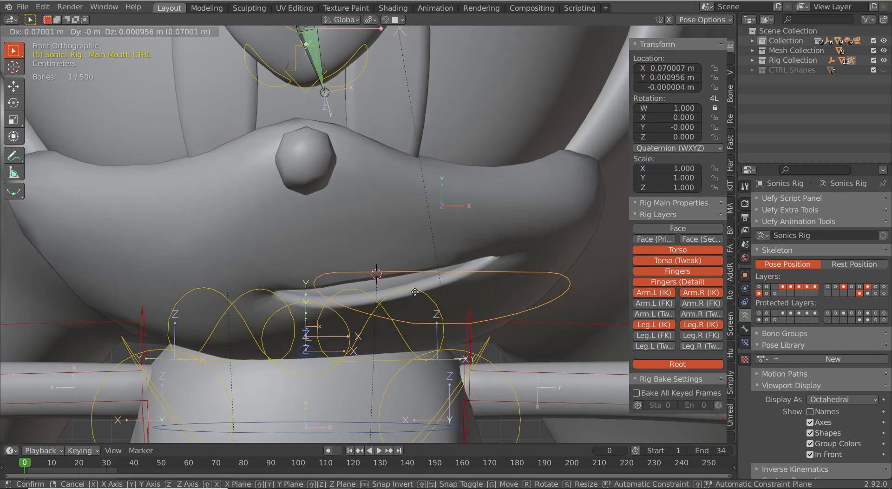
{"action": "left_click", "coordinate": [438, 288]}
{"action": "key", "text": "s"}
{"action": "key", "text": "z"}
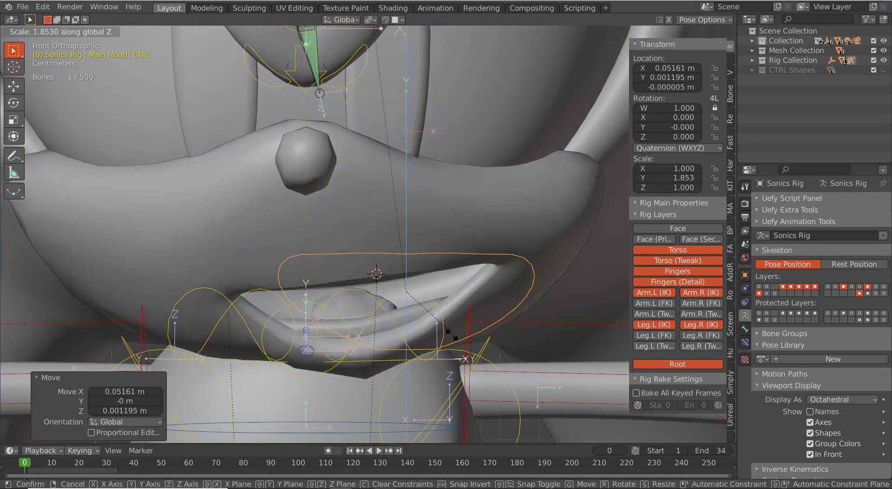
{"action": "left_click", "coordinate": [477, 325]}
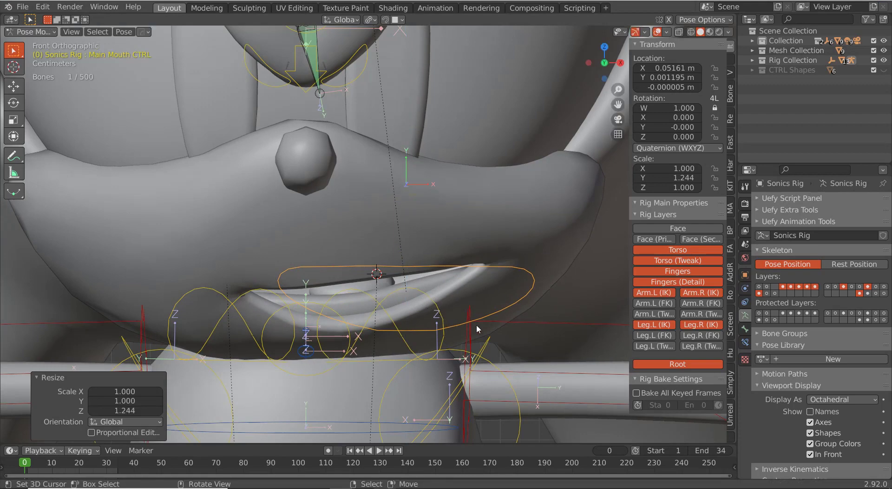
- Try rotating the Main Mouth CTRL bone, cancel it, then clear the bone's location and deselect it
{"action": "key", "text": "Caps_Lock"}
{"action": "key", "text": "r"}
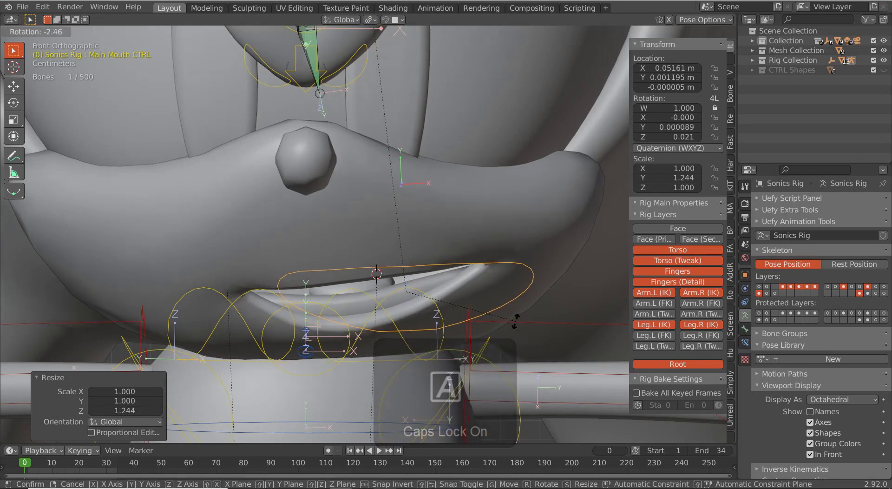
{"action": "key", "text": "Caps_Lock"}
{"action": "right_click", "coordinate": [517, 314]}
{"action": "key", "text": "alt+g"}
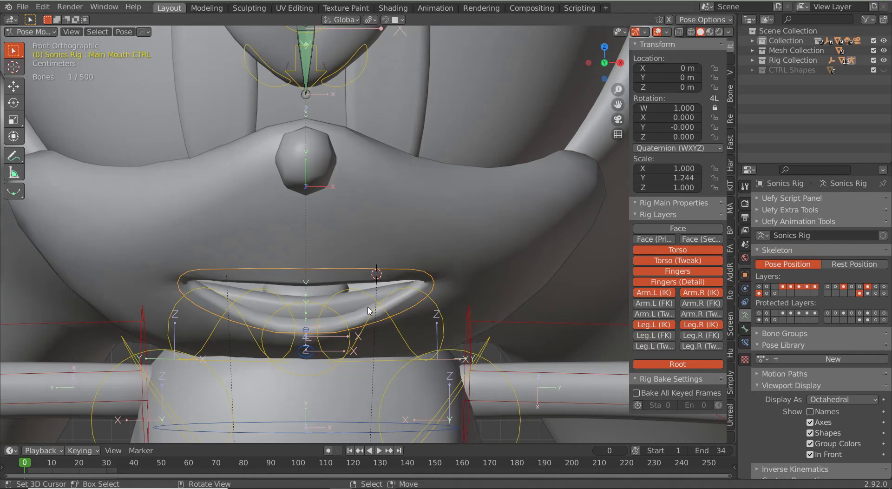
{"action": "left_click", "coordinate": [511, 255]}
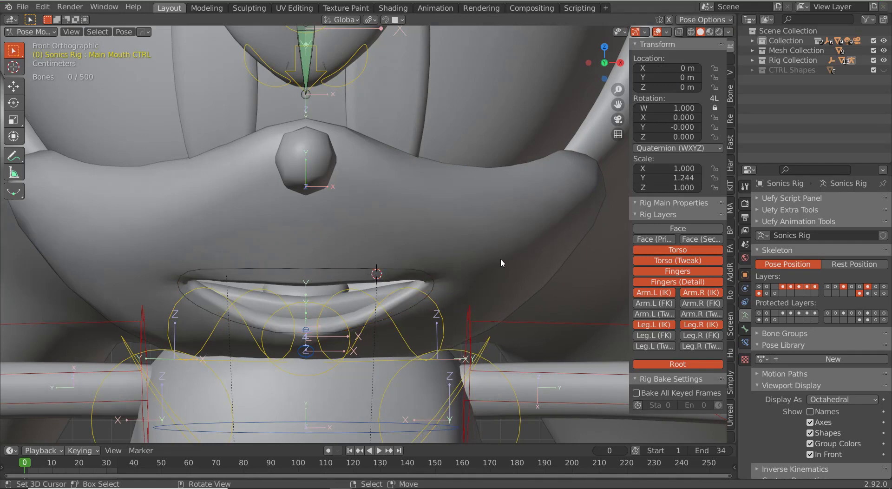
- Duplicate the Side_Quill_Bottom.L bone in Edit Mode and place the copy near the mouth in side view
{"action": "scroll", "coordinate": [465, 299], "scroll_direction": "down", "scroll_amount": 2}
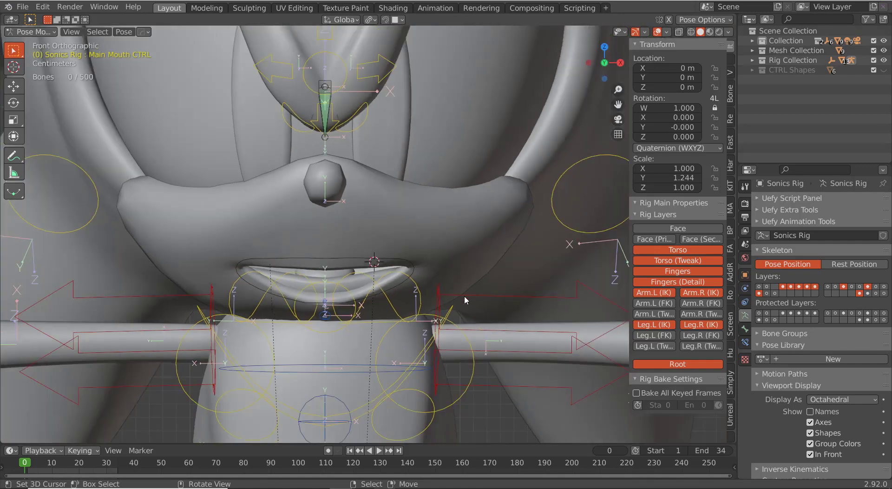
{"action": "scroll", "coordinate": [491, 270], "scroll_direction": "down", "scroll_amount": 3}
{"action": "left_click", "coordinate": [489, 234]}
{"action": "key", "text": "Tab"}
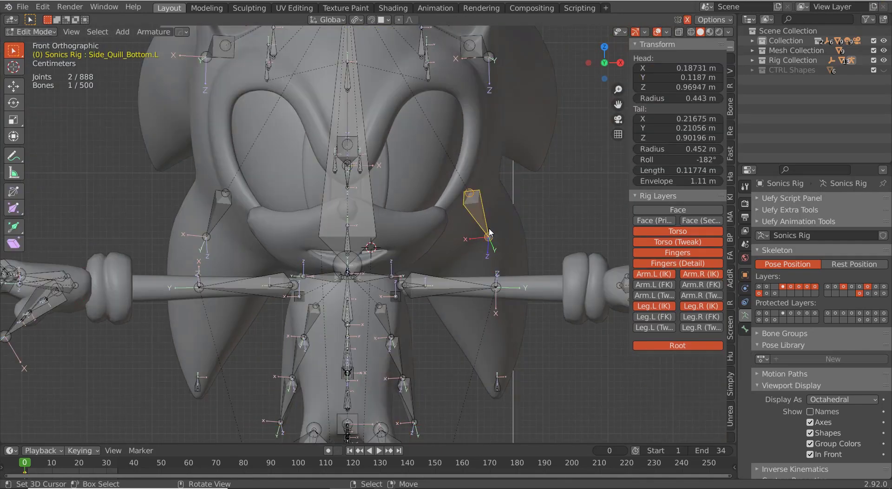
{"action": "key", "text": "KP_3"}
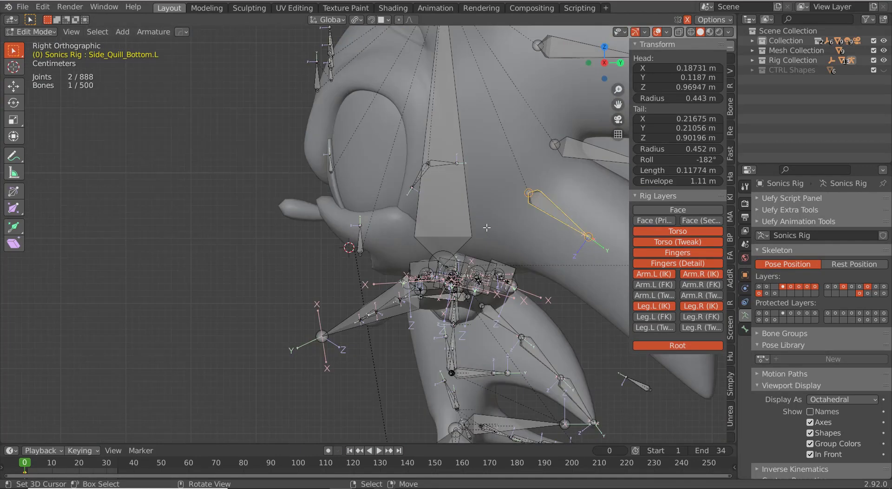
{"action": "key", "text": "shift+d"}
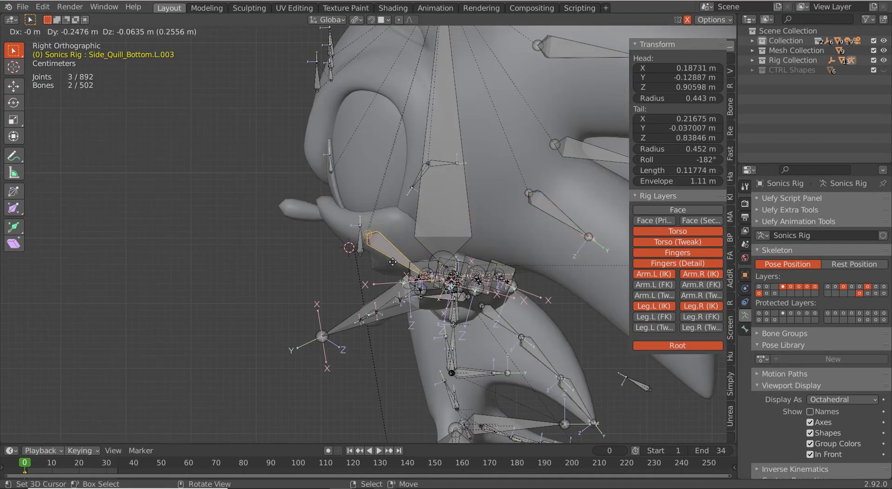
{"action": "left_click", "coordinate": [410, 294]}
- Rotate the duplicated bone about -128° to stand upright in side view, then adjust its roll and fine-tune its tilt
{"action": "key", "text": "r"}
{"action": "left_click", "coordinate": [379, 201]}
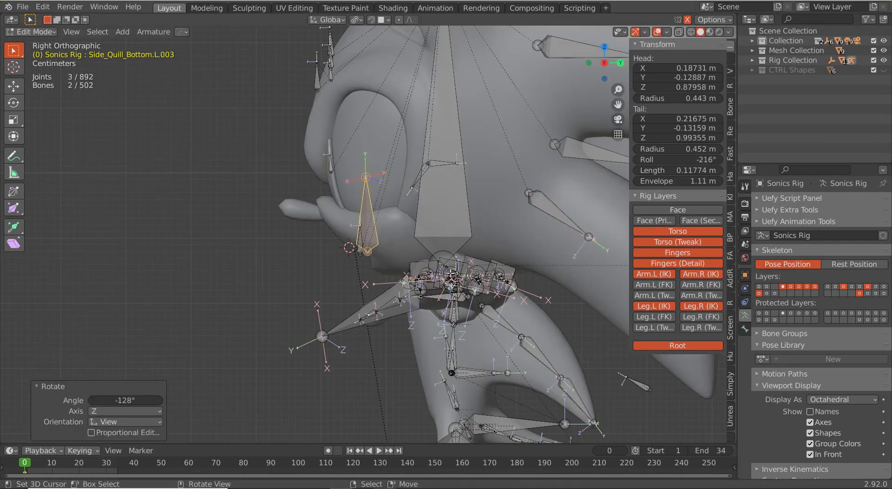
{"action": "key", "text": "ctrl+r"}
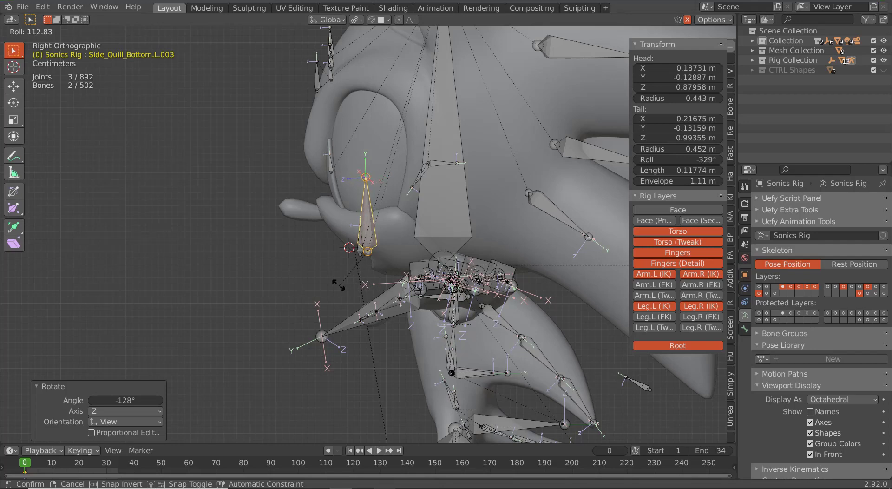
{"action": "left_click", "coordinate": [327, 281]}
{"action": "key", "text": "r"}
{"action": "key", "text": "r"}
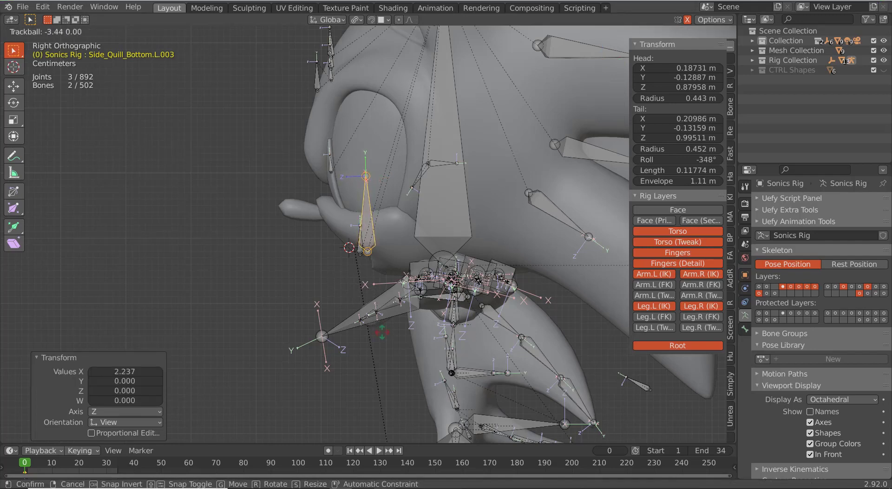
{"action": "key", "text": "r"}
{"action": "left_click", "coordinate": [398, 324]}
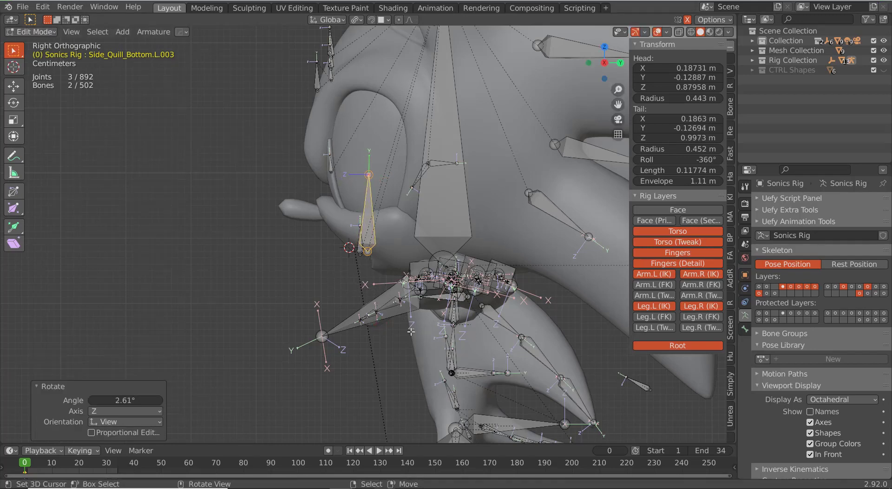
- In front view, rotate the duplicated bone about 0.84° and move it about -0.124 m along X onto the mouth corner
{"action": "scroll", "coordinate": [399, 324], "scroll_direction": "up", "scroll_amount": 2}
{"action": "middle_click_drag", "start_coordinate": [398, 324], "coordinate": [481, 321]}
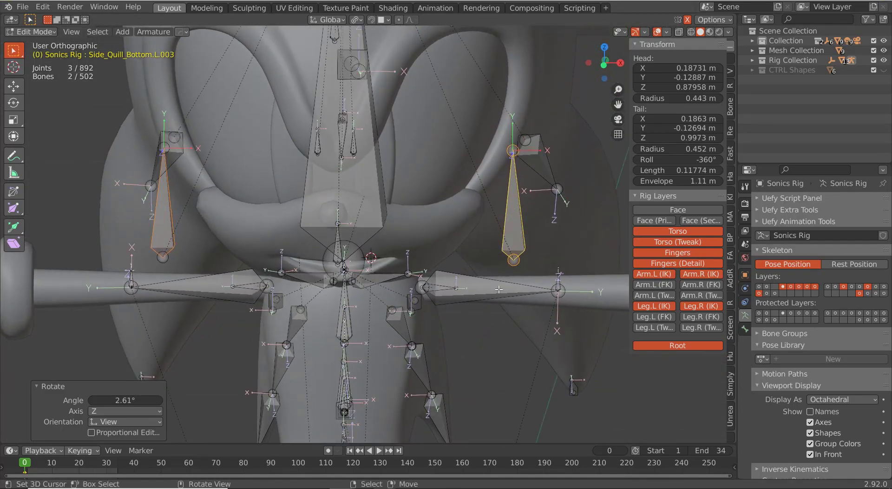
{"action": "key", "text": "KP_1"}
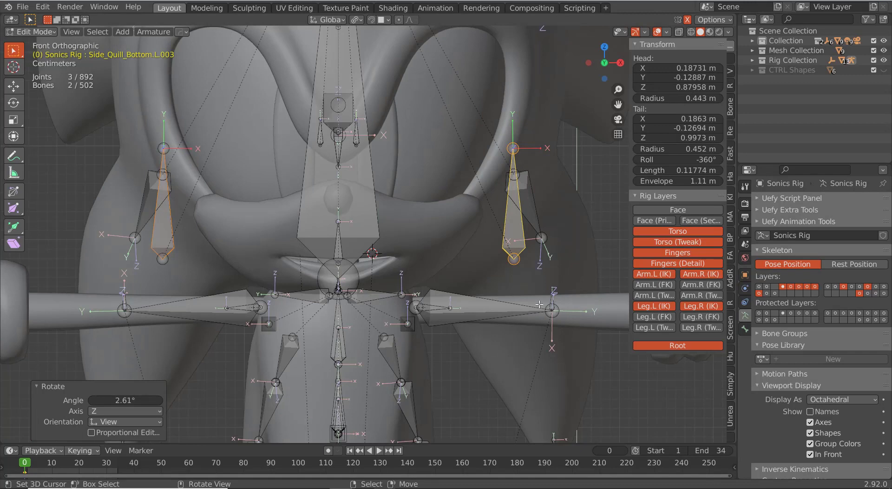
{"action": "key", "text": "r"}
{"action": "left_click", "coordinate": [538, 303]}
{"action": "key", "text": "g"}
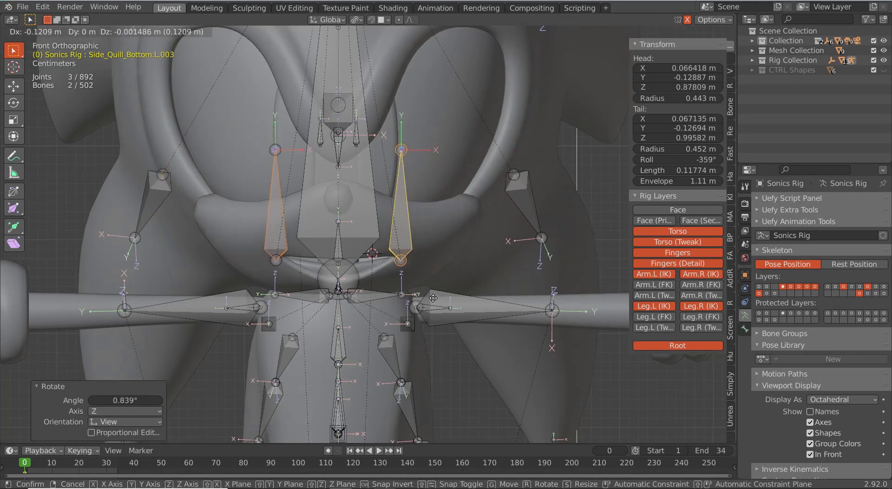
{"action": "left_click", "coordinate": [433, 298]}
{"action": "scroll", "coordinate": [446, 288], "scroll_direction": "up", "scroll_amount": 5}
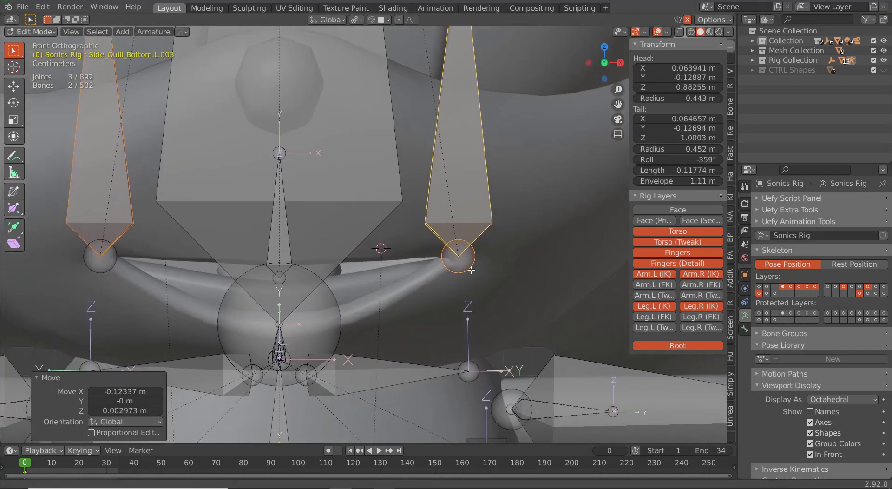
{"action": "key", "text": "g"}
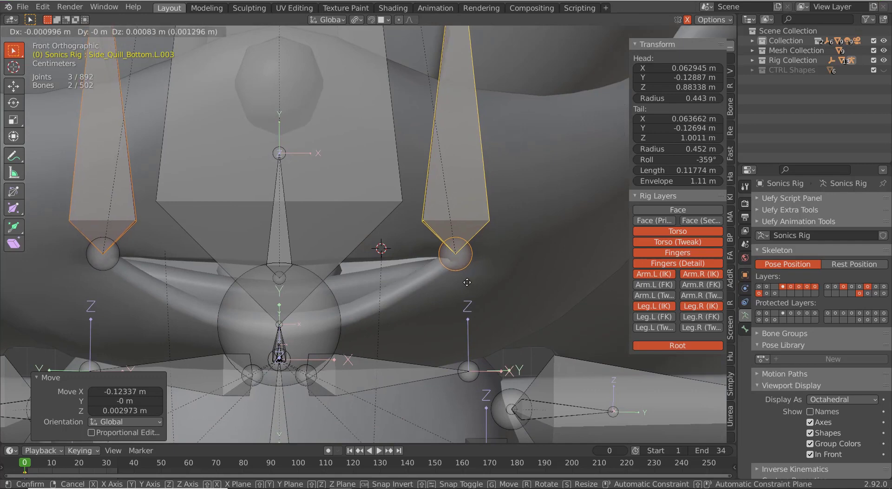
{"action": "left_click", "coordinate": [467, 282]}
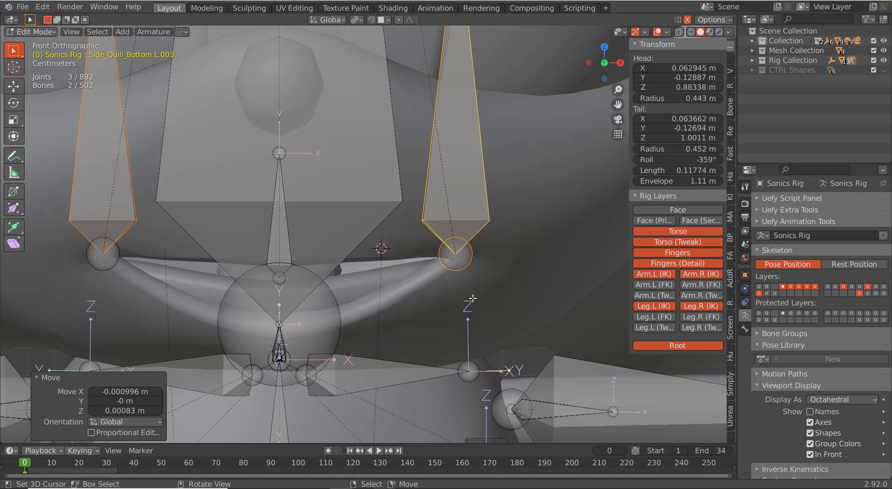
- Shorten the mouth corner bone by moving its tail about -0.104 m along Z toward its head
{"action": "scroll", "coordinate": [472, 298], "scroll_direction": "down", "scroll_amount": 3}
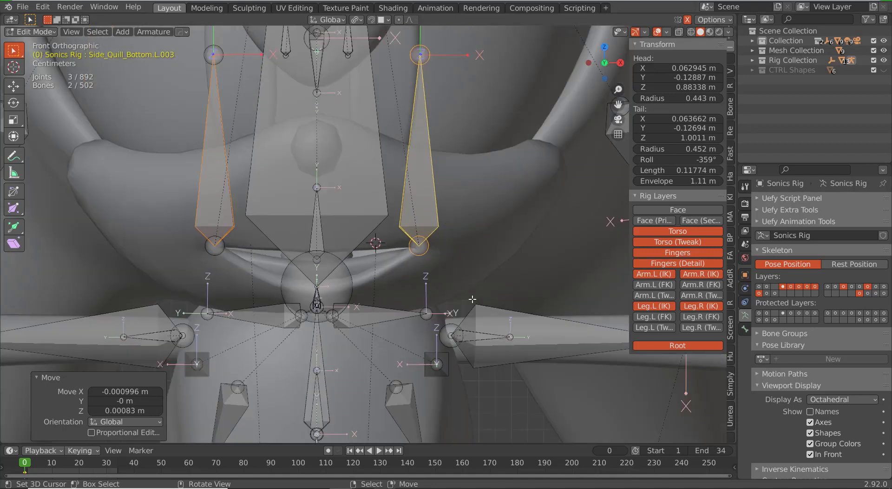
{"action": "left_click", "coordinate": [421, 58]}
{"action": "key", "text": "g"}
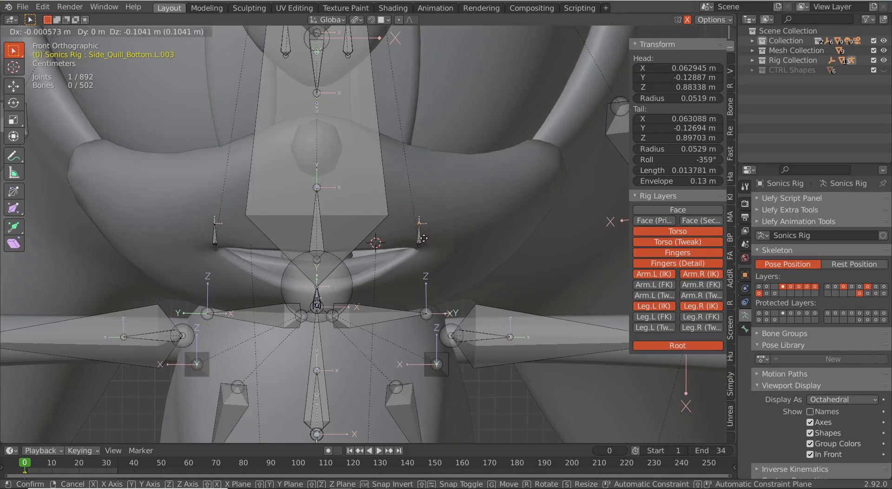
{"action": "left_click", "coordinate": [423, 242]}
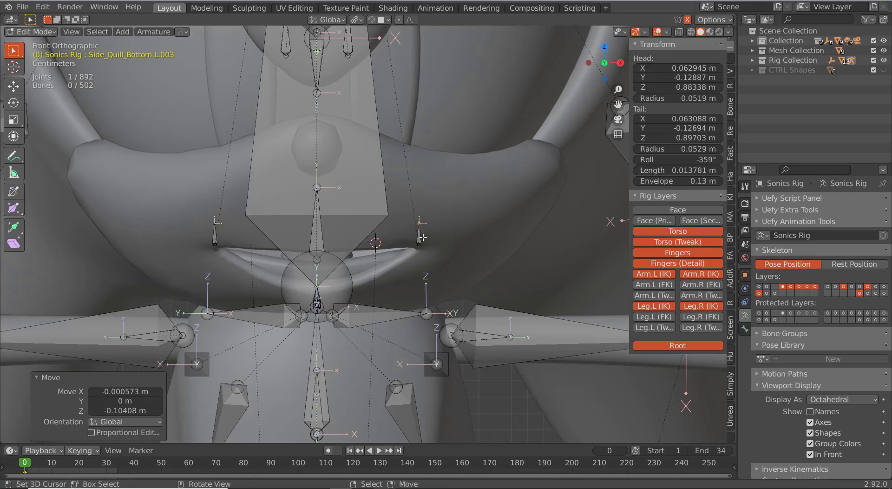
- Duplicate the mouth corner bone to the lower lip, then duplicate that copy about 0.028 m higher, above the upper lip
{"action": "left_click", "coordinate": [419, 236]}
{"action": "key", "text": "shift+d"}
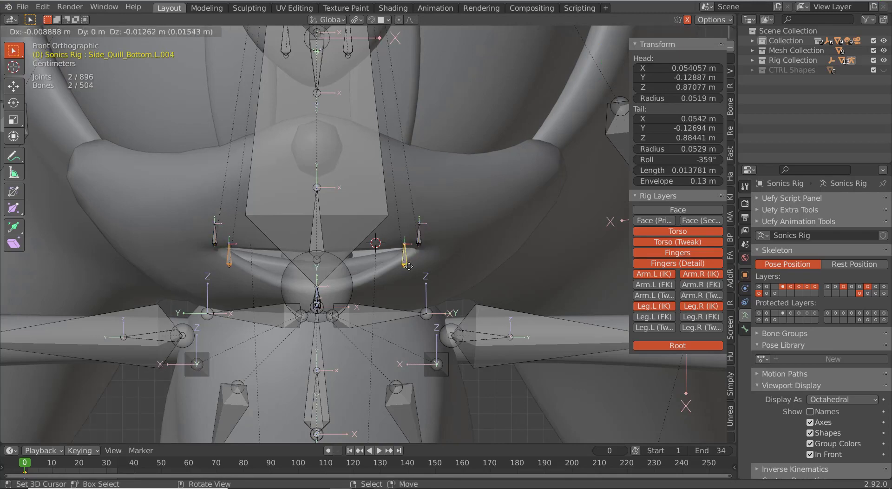
{"action": "left_click", "coordinate": [386, 279]}
{"action": "key", "text": "shift+d"}
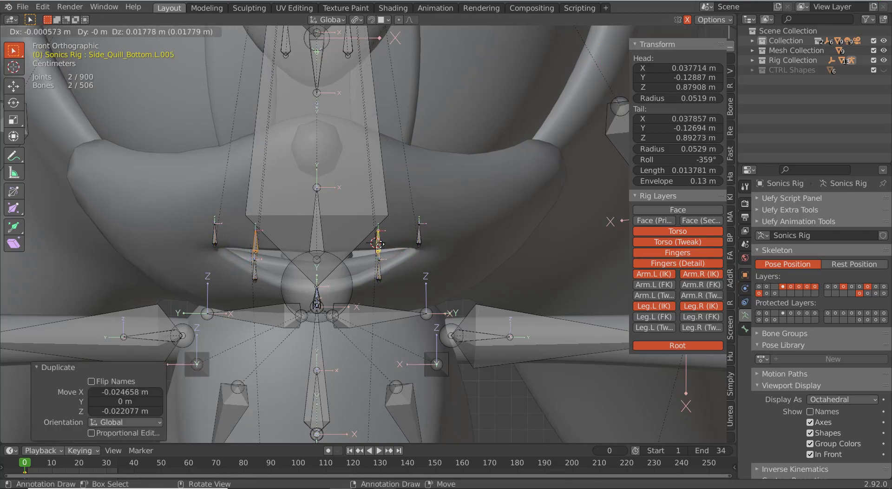
{"action": "left_click", "coordinate": [405, 281]}
- Rename the mouth corner bone on the character's left side as Mouth Corner CTRL.L
{"action": "scroll", "coordinate": [437, 245], "scroll_direction": "up", "scroll_amount": 3}
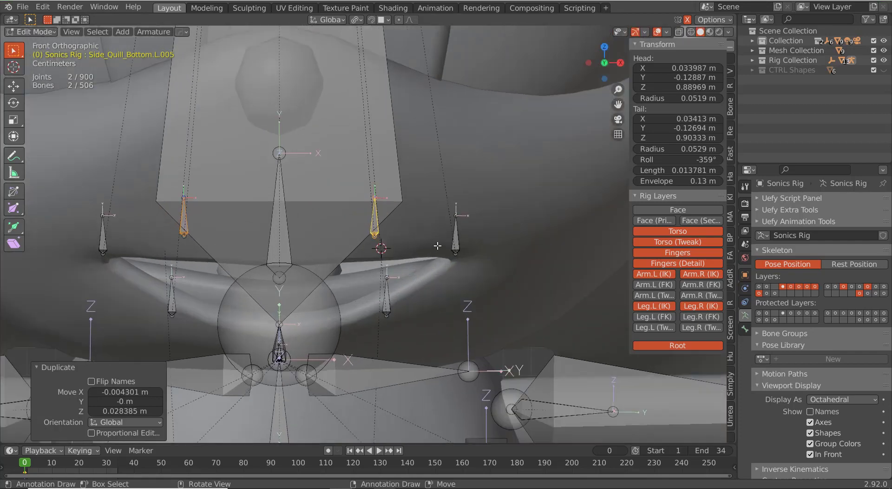
{"action": "left_click", "coordinate": [461, 240]}
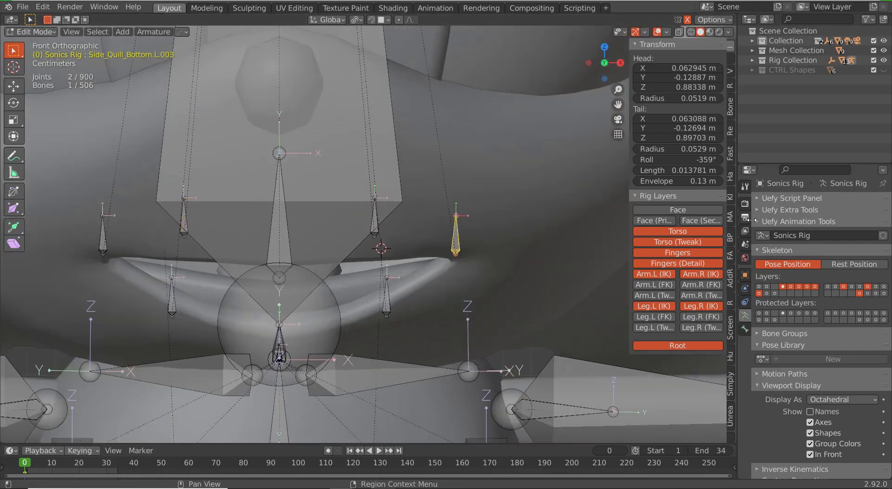
{"action": "left_click", "coordinate": [744, 328]}
{"action": "left_click", "coordinate": [793, 206]}
{"action": "key", "text": "ctrl+a"}
{"action": "type", "text": "Mo"}
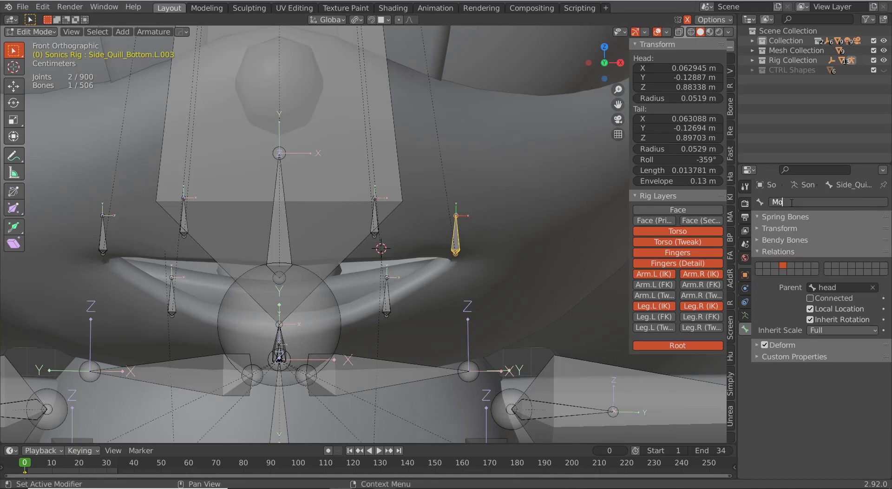
{"action": "type", "text": "uth Corner CTRL.L"}
{"action": "key", "text": "Return"}
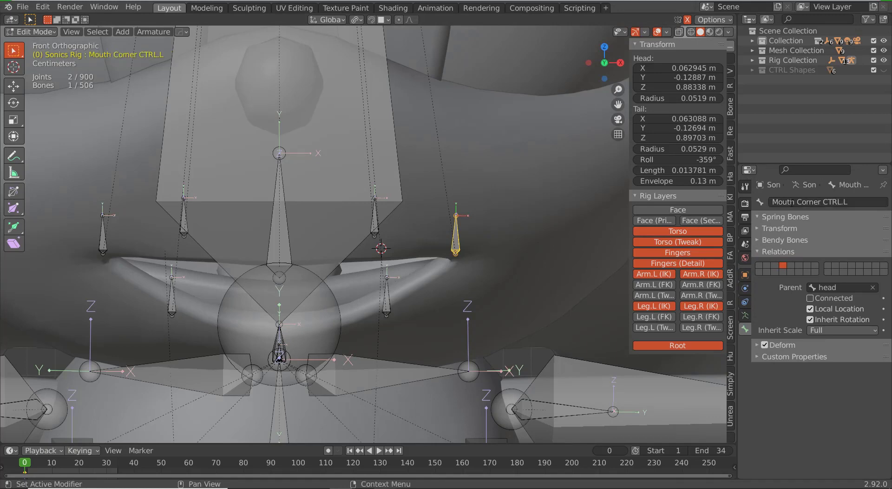
- Rename the upper lip bone on the character's left side as Top Mouth Mid CTRL.L
{"action": "left_click", "coordinate": [377, 233]}
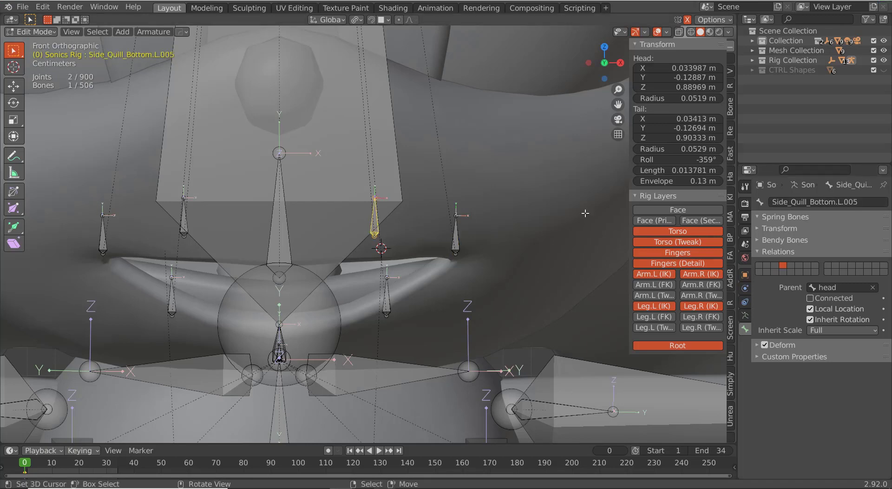
{"action": "type", "text": "Moo"}
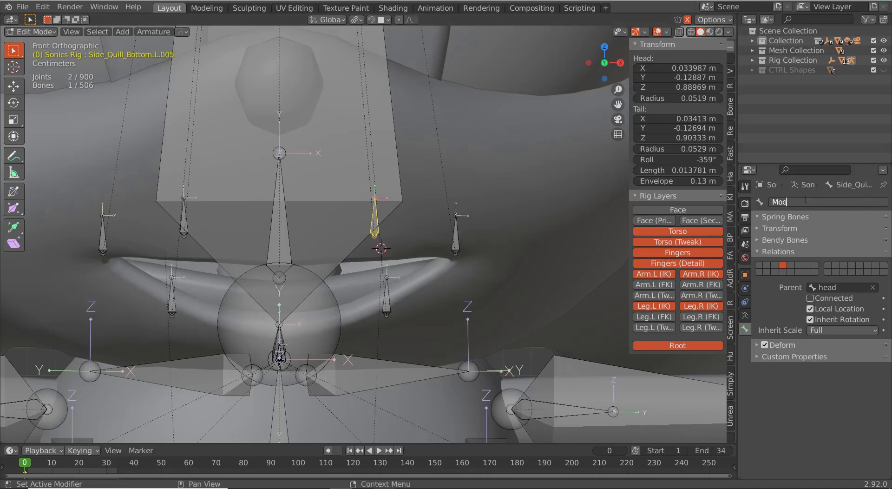
{"action": "type", "text": "th Mid CTR"}
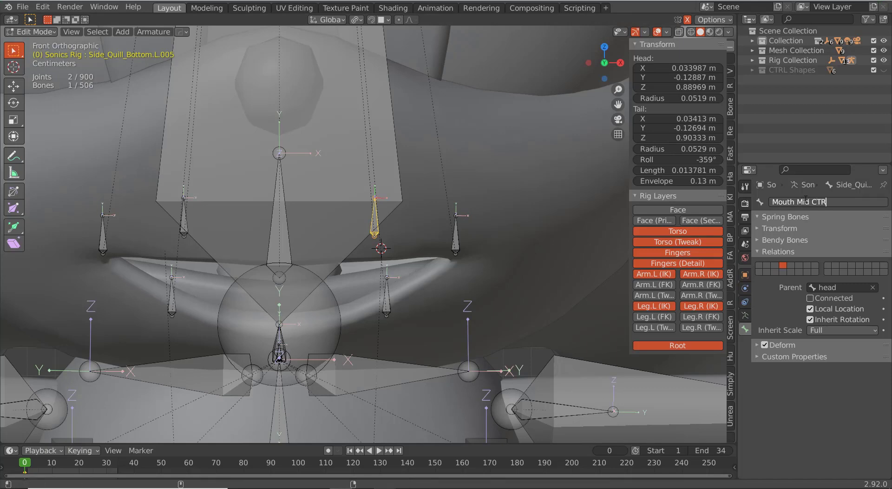
{"action": "type", "text": "LL"}
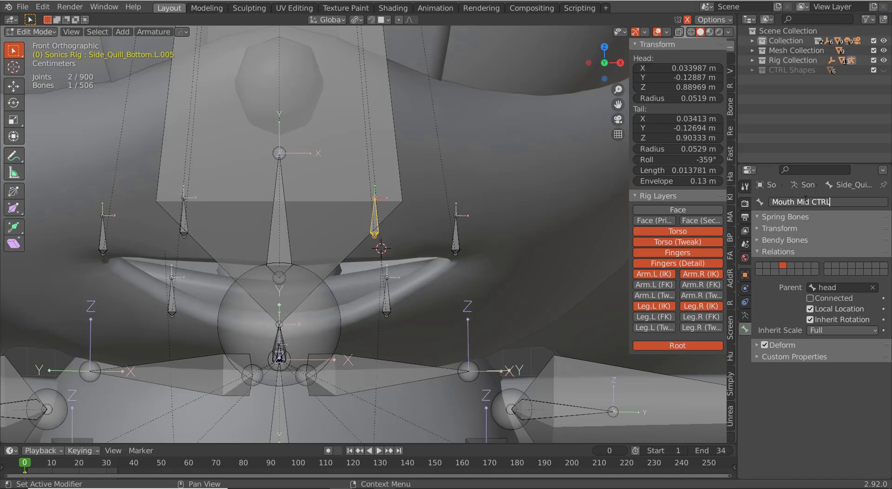
{"action": "type", "text": ".L"}
{"action": "key", "text": "Return"}
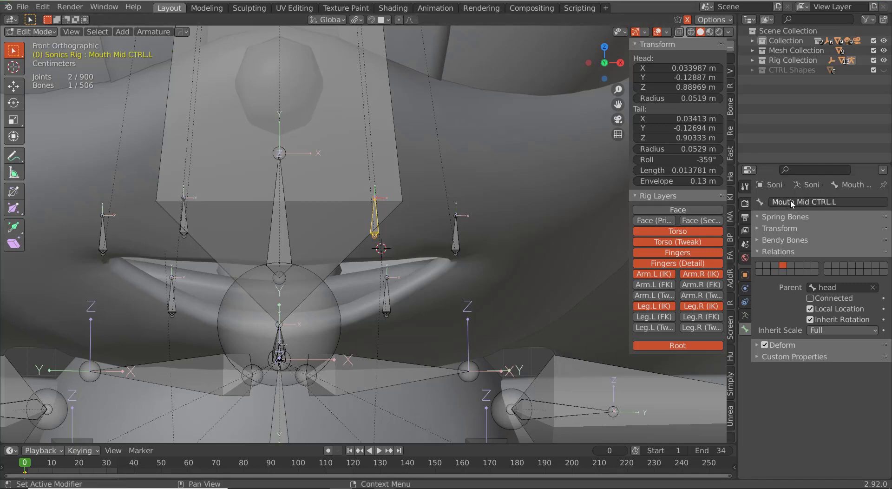
{"action": "left_click", "coordinate": [773, 202]}
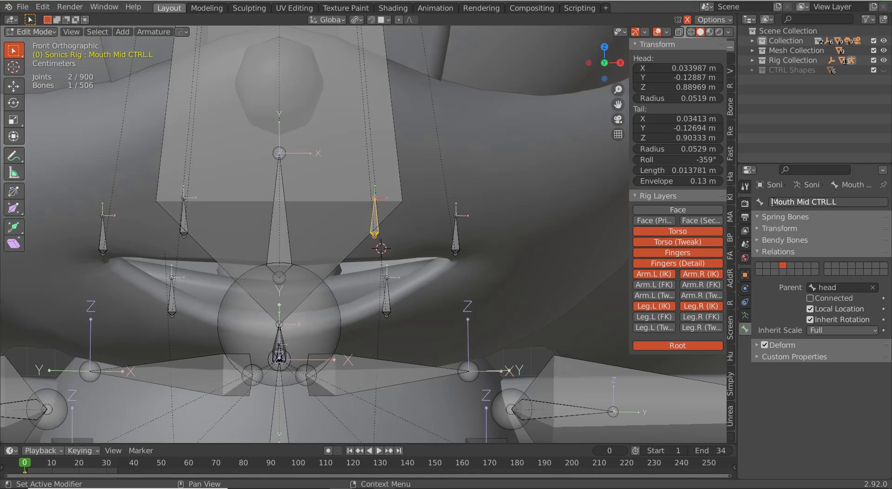
{"action": "type", "text": "Top"}
{"action": "key", "text": "Return"}
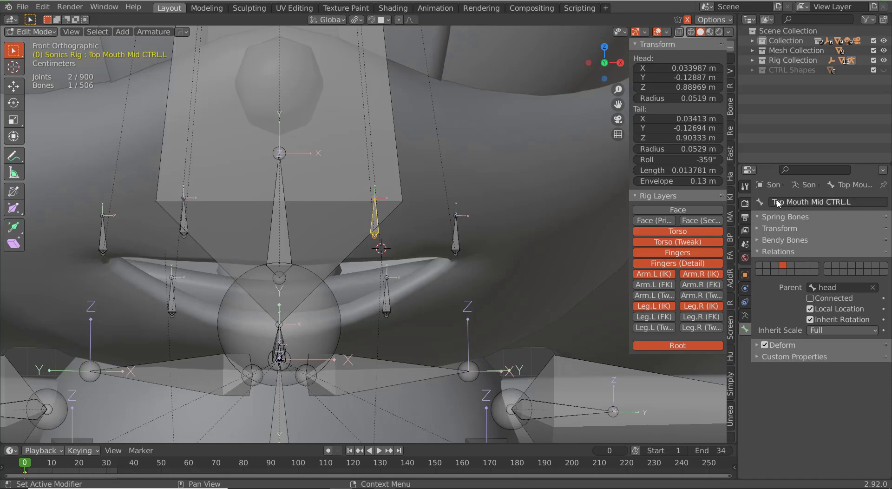
- Rename the mirrored upper lip bone on the character's right side as Top Mouth Mid CTRL.R
{"action": "left_click", "coordinate": [182, 229]}
{"action": "left_click", "coordinate": [807, 201]}
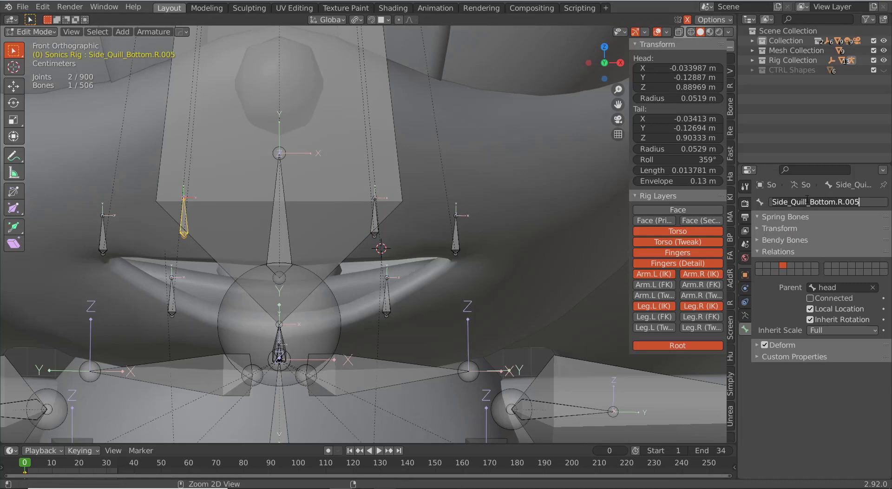
{"action": "type", "text": "Top Mouth Mid CTRL.L"}
{"action": "key", "text": "BackSpace"}
{"action": "type", "text": "R"}
{"action": "key", "text": "Return"}
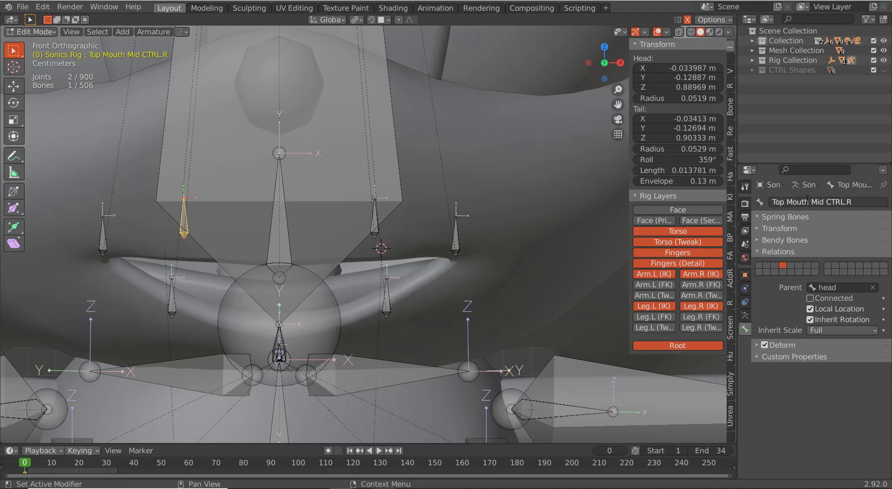
- Copy the left mouth corner bone's name to its mirrored bone and change it to Mouth Corner CTRL.R
{"action": "left_click", "coordinate": [455, 232]}
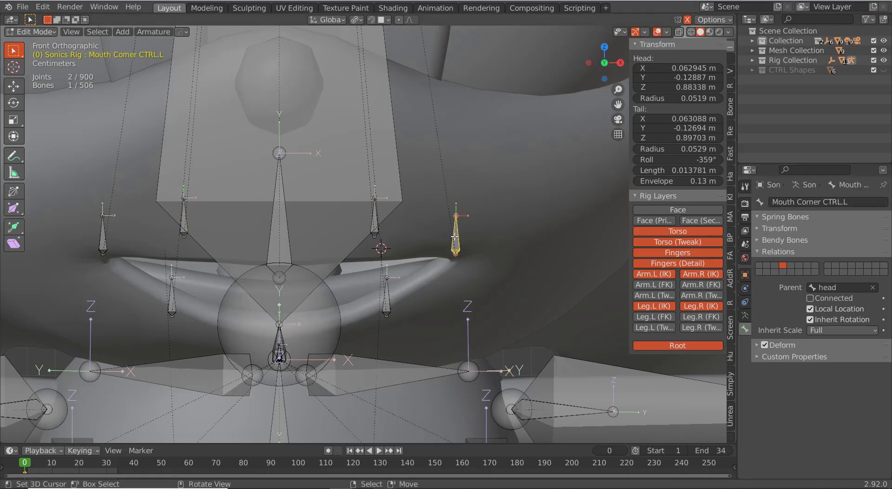
{"action": "left_click", "coordinate": [807, 201]}
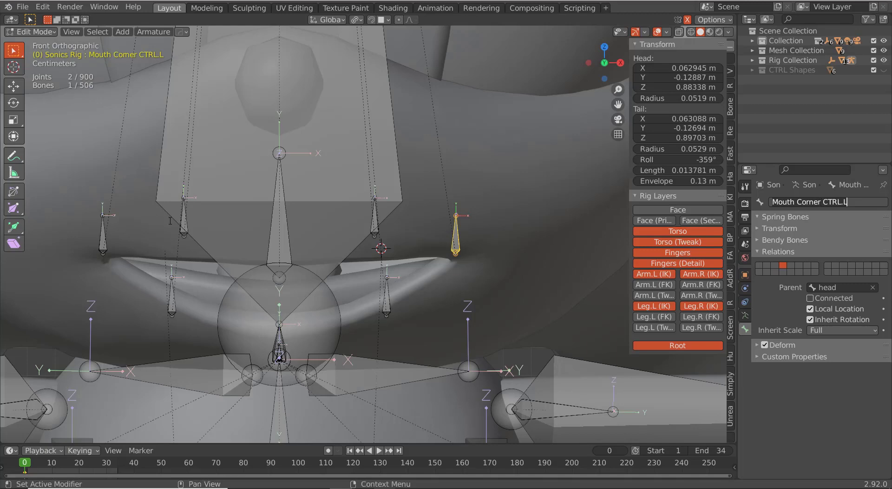
{"action": "left_click", "coordinate": [111, 237]}
{"action": "left_click", "coordinate": [104, 240]}
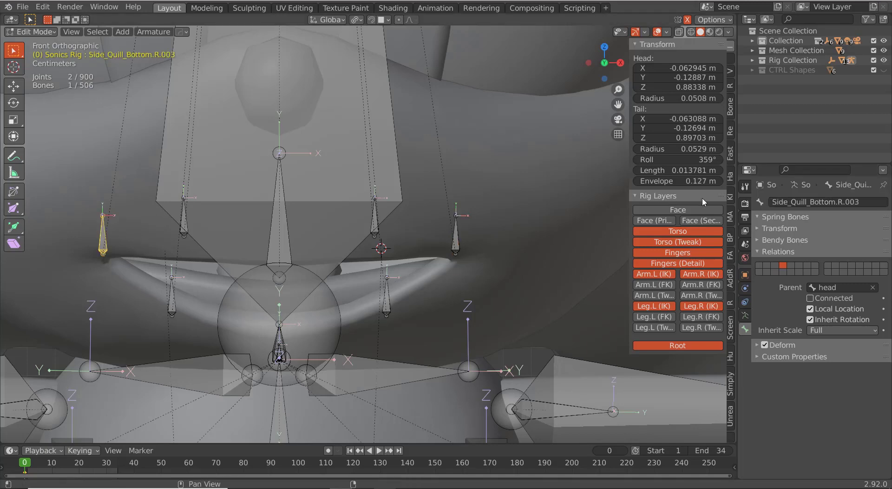
{"action": "left_click", "coordinate": [829, 202]}
{"action": "type", "text": "Mouth Corner CTRL.L"}
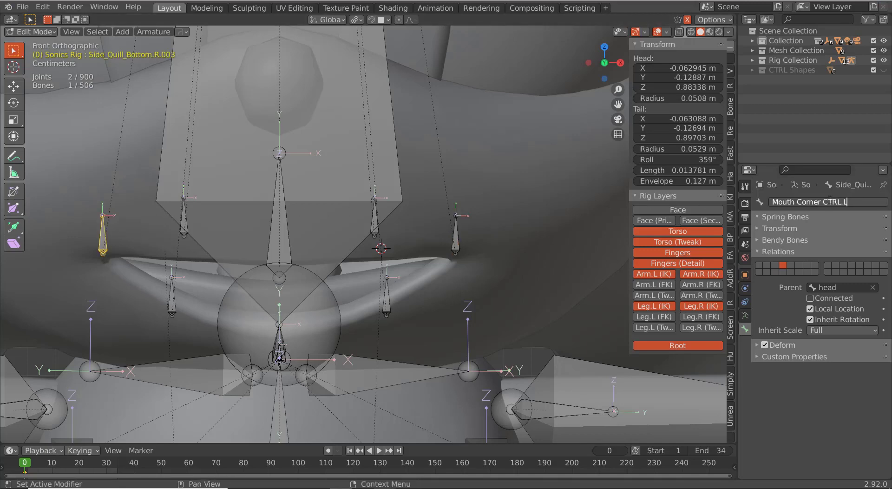
{"action": "key", "text": "BackSpace"}
{"action": "type", "text": "R"}
{"action": "key", "text": "Return"}
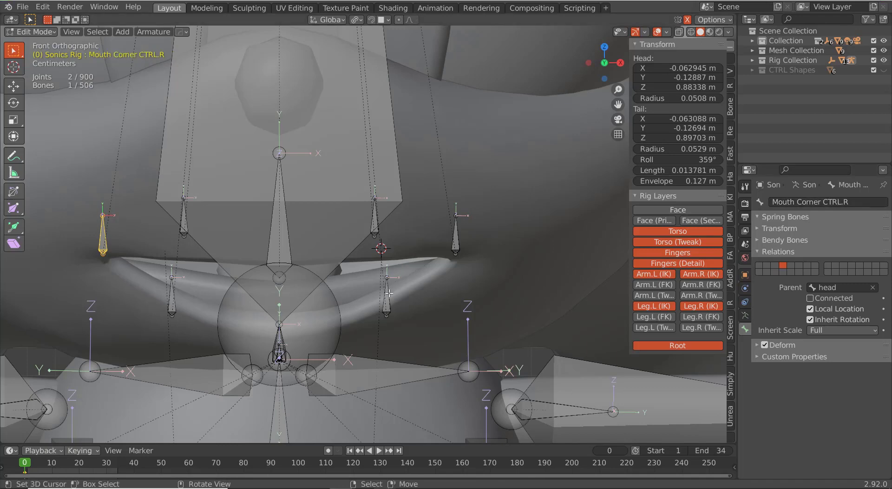
- Rename the two lower lip bones as Bottom Mouth Mid CTRL.L and Bottom Mouth Mid CTRL.R, reusing the upper lip bone's name
{"action": "left_click", "coordinate": [377, 235]}
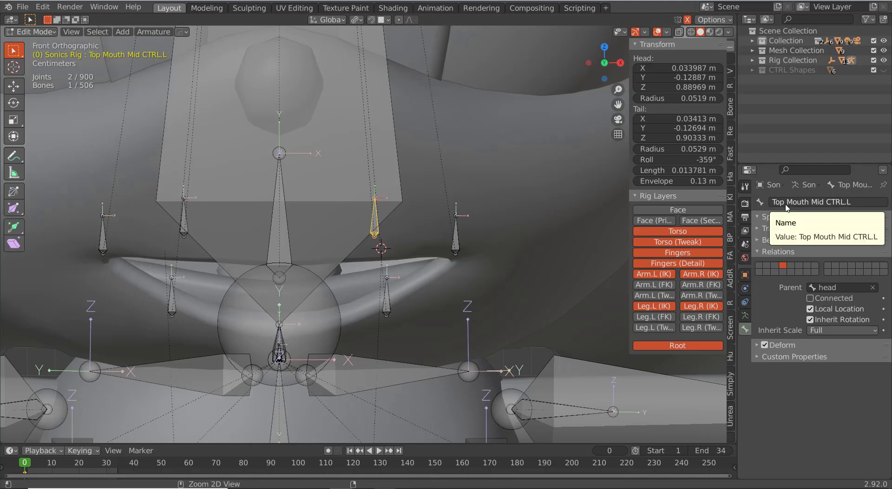
{"action": "left_click", "coordinate": [380, 303]}
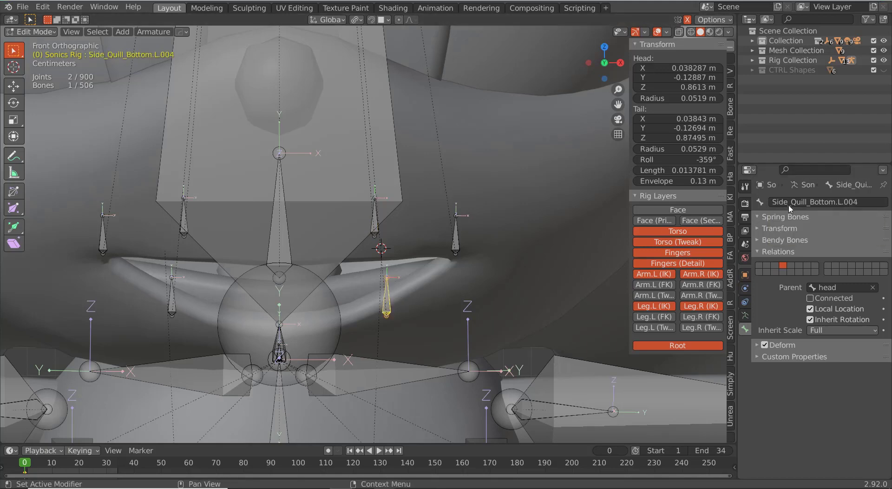
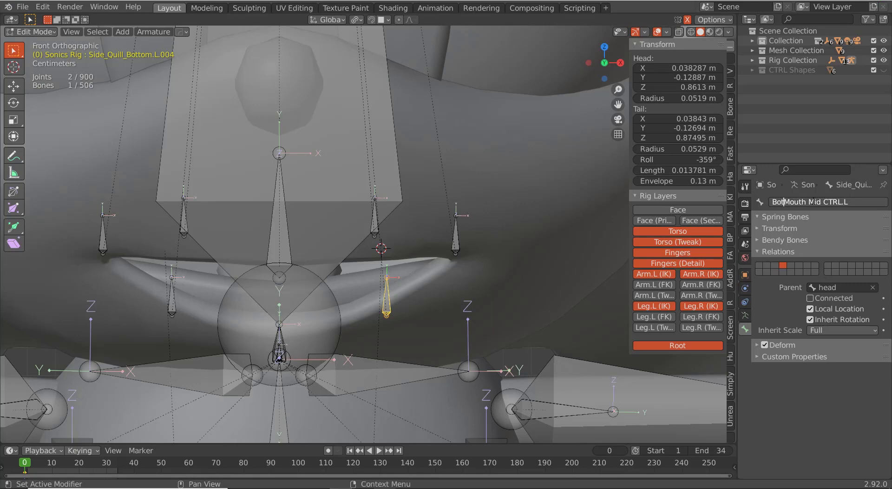
{"action": "key", "text": "Return"}
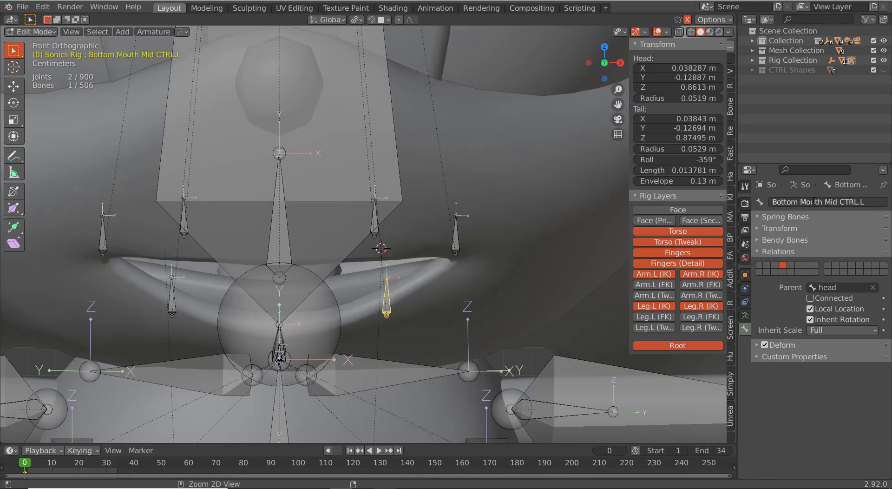
{"action": "left_click", "coordinate": [172, 297]}
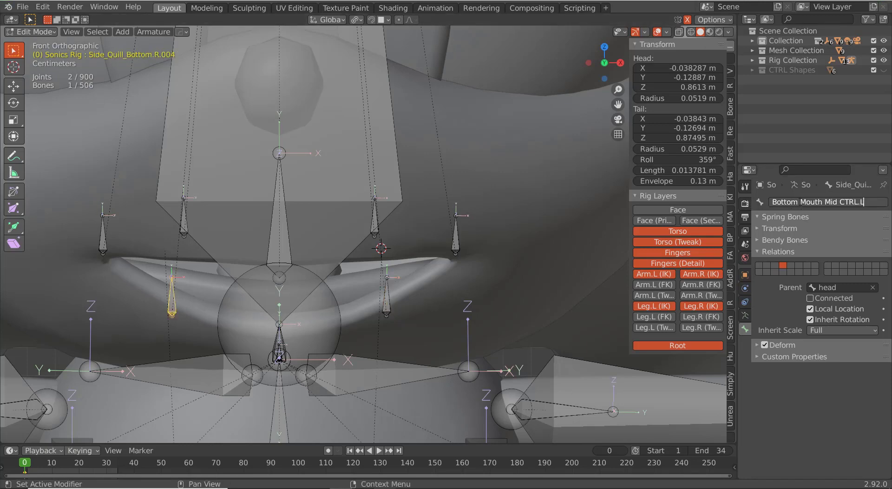
{"action": "key", "text": "Return"}
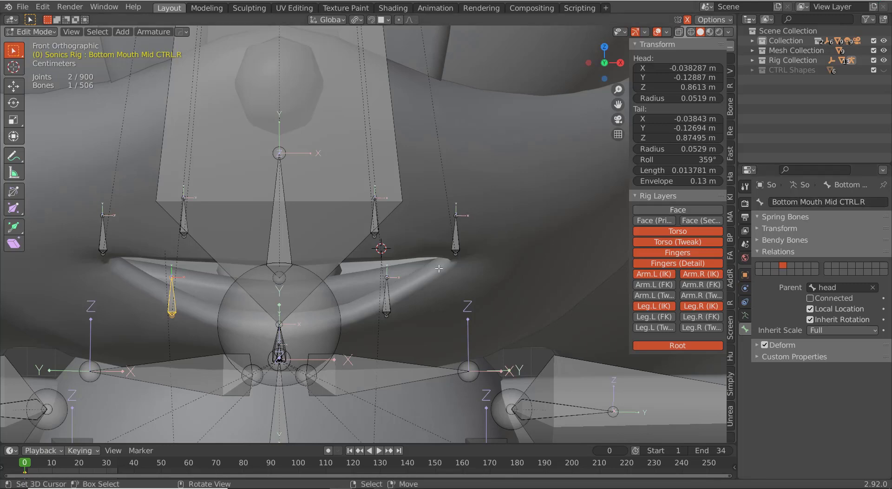
- Examine the placement of the mouth control bones around the lips in Pose Mode from front and angled views
{"action": "scroll", "coordinate": [347, 252], "scroll_direction": "down", "scroll_amount": 3}
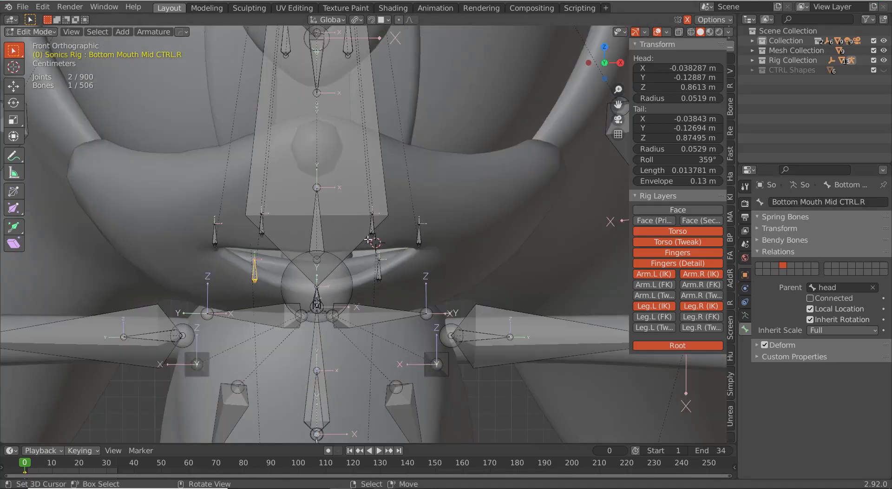
{"action": "scroll", "coordinate": [398, 280], "scroll_direction": "up", "scroll_amount": 3}
{"action": "key", "text": "Tab"}
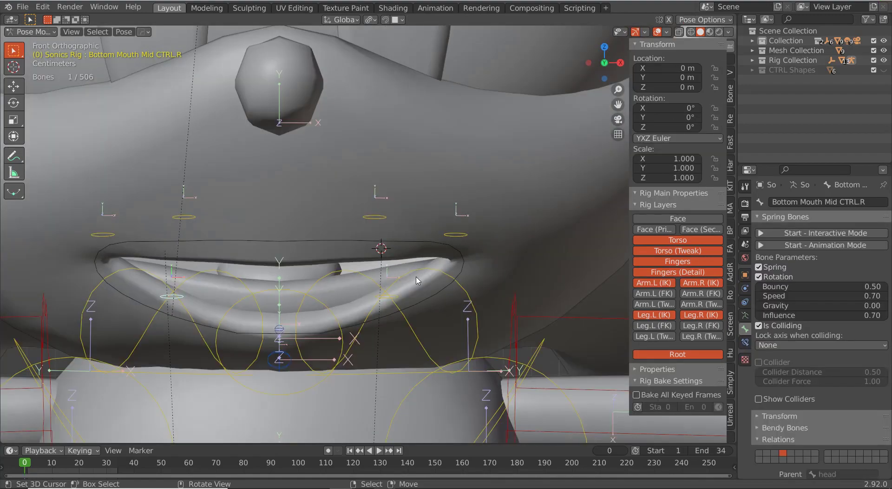
{"action": "scroll", "coordinate": [417, 277], "scroll_direction": "up", "scroll_amount": 1}
{"action": "scroll", "coordinate": [443, 270], "scroll_direction": "down", "scroll_amount": 7}
{"action": "middle_click_drag", "start_coordinate": [427, 275], "coordinate": [403, 240]}
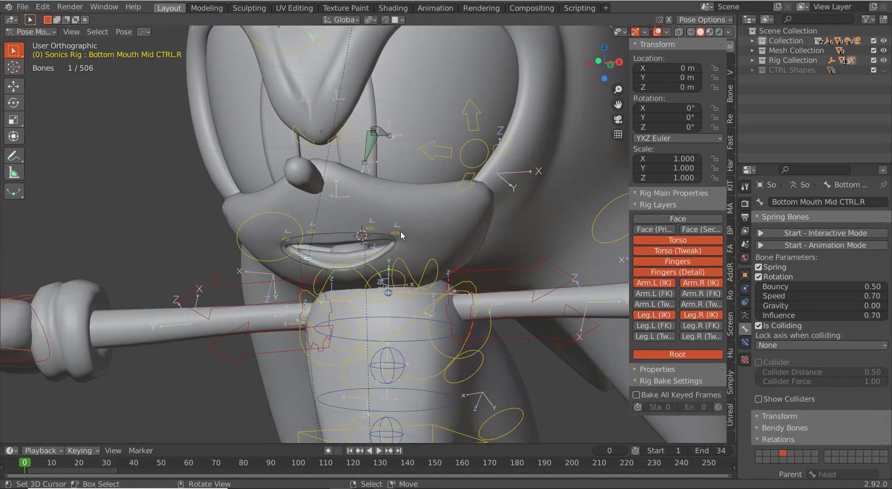
{"action": "left_click", "coordinate": [401, 230]}
{"action": "scroll", "coordinate": [395, 230], "scroll_direction": "up", "scroll_amount": 4}
- In Edit Mode, rotate the Top Mouth Mid, Mouth Corner and Bottom Mouth Mid CTRL.L bones together about -7.4° in the side view
{"action": "key", "text": "Tab"}
{"action": "scroll", "coordinate": [373, 231], "scroll_direction": "up", "scroll_amount": 1}
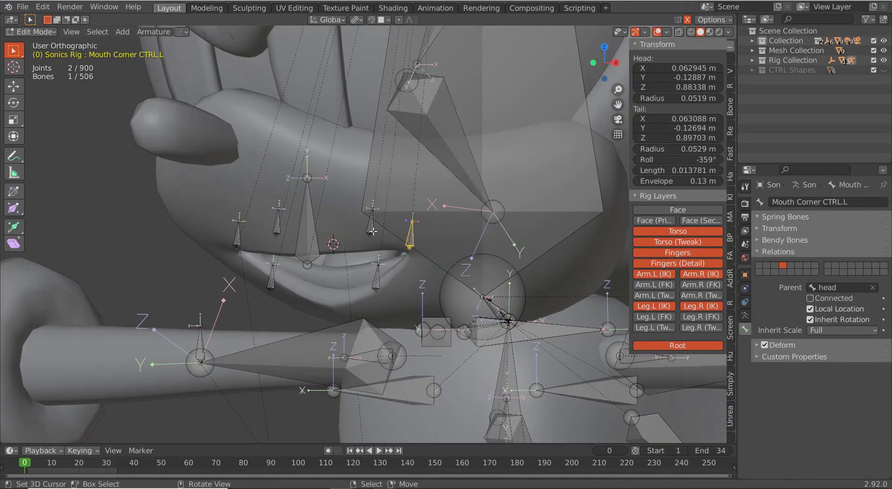
{"action": "right_click", "coordinate": [373, 231]}
{"action": "middle_click_drag", "start_coordinate": [384, 248], "coordinate": [375, 252]}
{"action": "key", "text": "KP_3"}
{"action": "scroll", "coordinate": [372, 242], "scroll_direction": "up", "scroll_amount": 1}
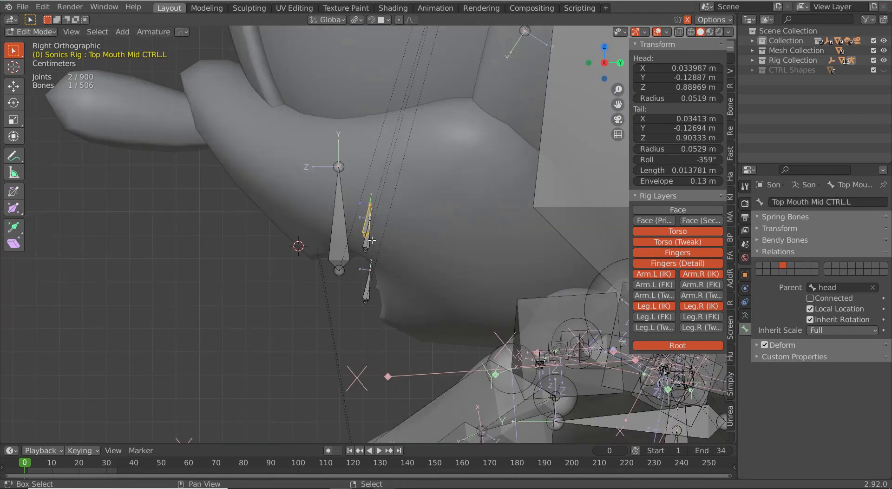
{"action": "right_click", "coordinate": [372, 252], "text": "shift"}
{"action": "right_click", "coordinate": [374, 286], "text": "shift"}
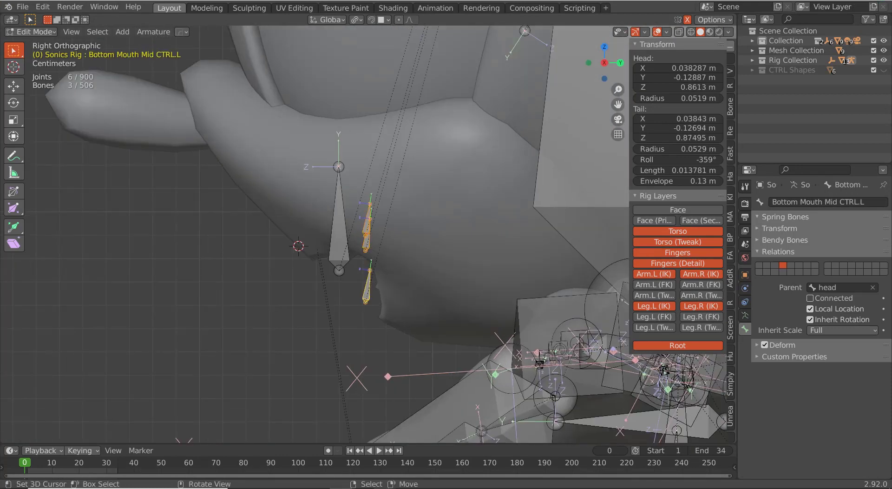
{"action": "key", "text": "r"}
{"action": "left_click", "coordinate": [461, 296]}
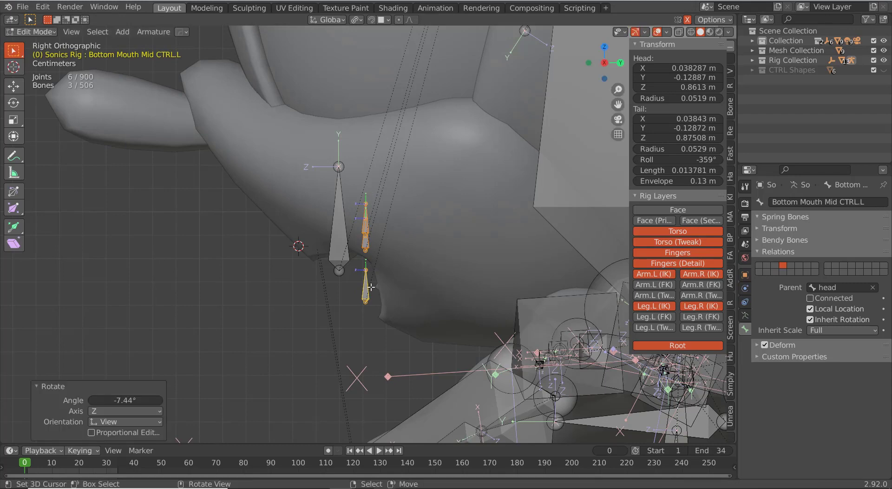
- Move the Bottom Mouth Mid CTRL.L bone about 0.006 m back and 0.007 m down, toward the lower lip
{"action": "right_click", "coordinate": [364, 291]}
{"action": "key", "text": "g"}
{"action": "left_click", "coordinate": [379, 307]}
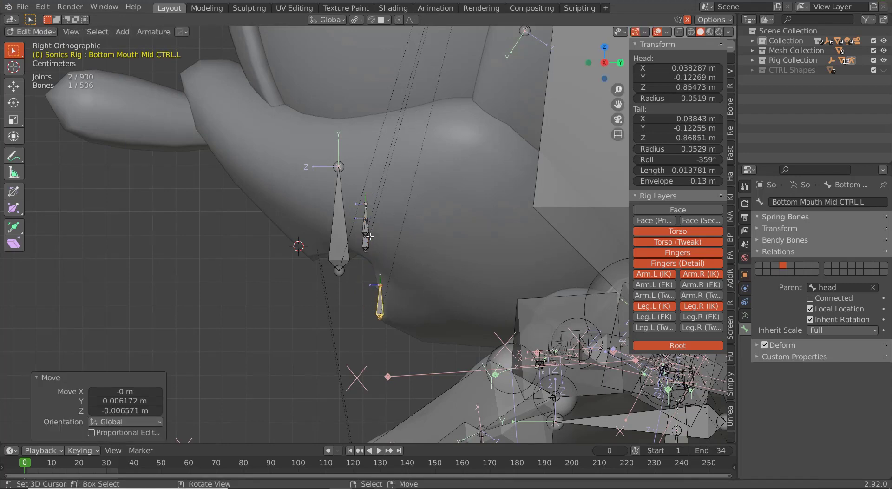
- Move the Top Mouth Mid CTRL.L bone about 0.014 m forward and 0.006 m down in the side view, toward the upper lip
{"action": "right_click", "coordinate": [366, 219]}
{"action": "mouse_move", "coordinate": [366, 220]}
{"action": "middle_mouse_down"}
{"action": "mouse_move", "coordinate": [377, 223]}
{"action": "mouse_move", "coordinate": [373, 231]}
{"action": "middle_mouse_up"}
{"action": "right_click", "coordinate": [370, 225]}
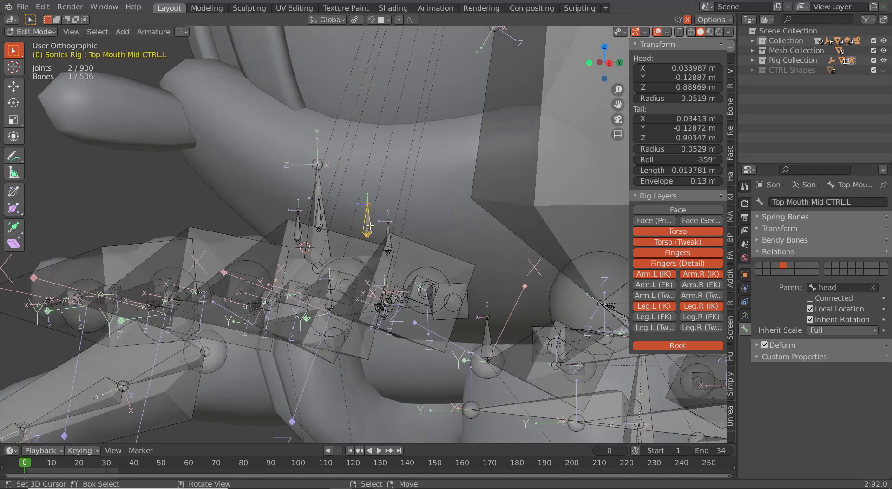
{"action": "key", "text": "KP_3"}
{"action": "key", "text": "g"}
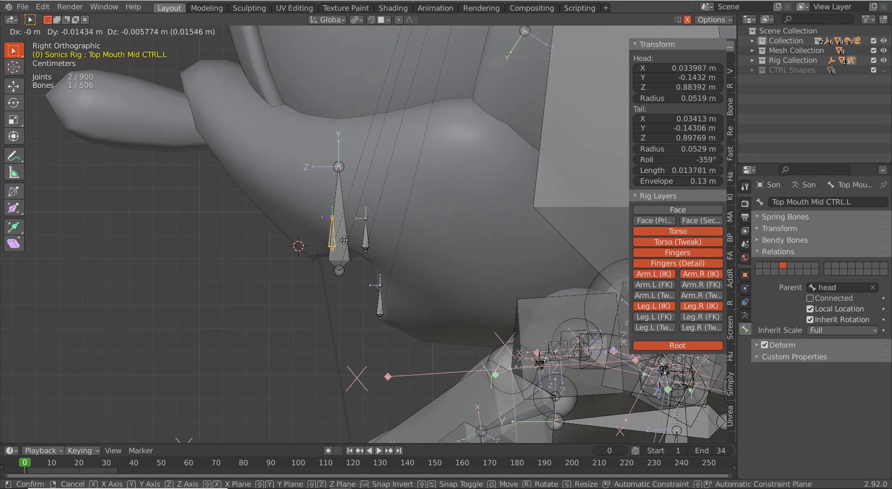
{"action": "left_click", "coordinate": [344, 239]}
- In Pose Mode, remove the custom shape objects from the Top Mouth Mid CTRL.L and Mouth Corner CTRL.L bones
{"action": "middle_click_drag", "start_coordinate": [315, 258], "coordinate": [400, 268]}
{"action": "key", "text": "Tab"}
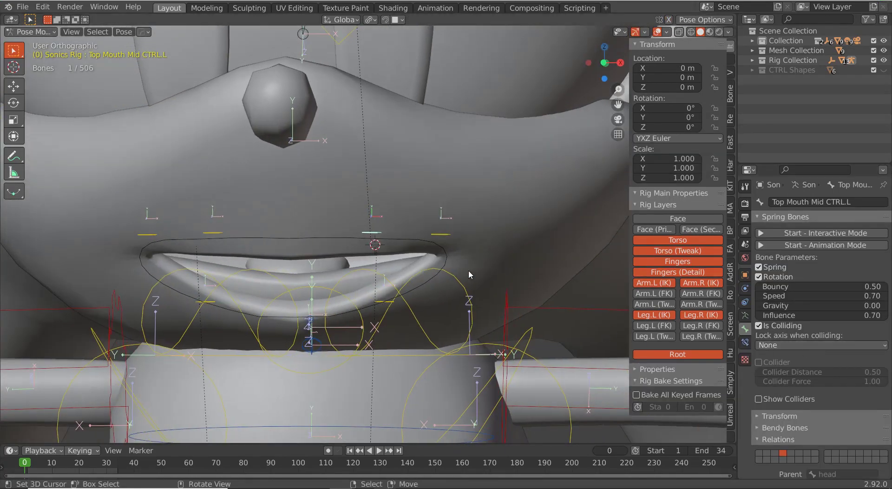
{"action": "scroll", "coordinate": [838, 404], "scroll_direction": "down", "scroll_amount": 10}
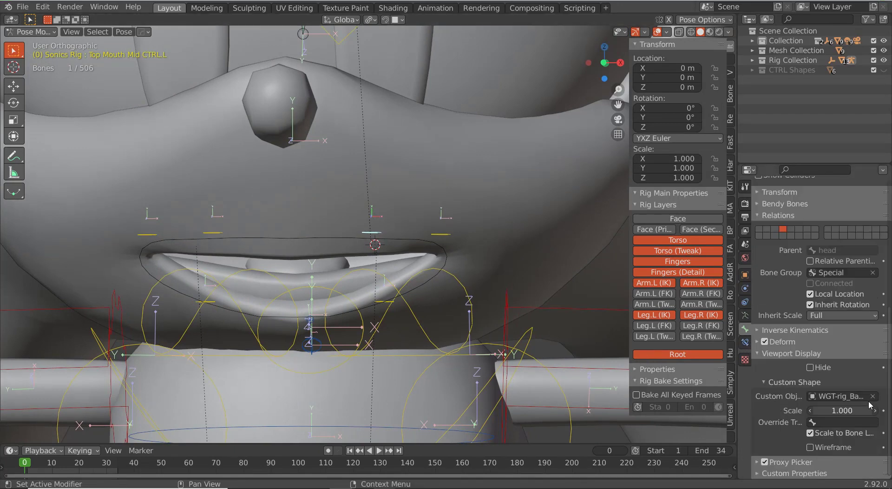
{"action": "left_click", "coordinate": [871, 396]}
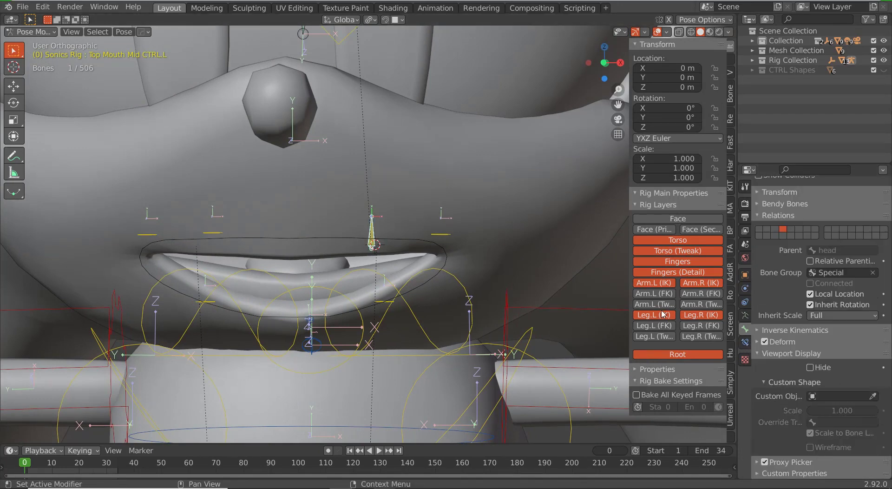
{"action": "left_click", "coordinate": [446, 234]}
{"action": "left_click", "coordinate": [872, 395]}
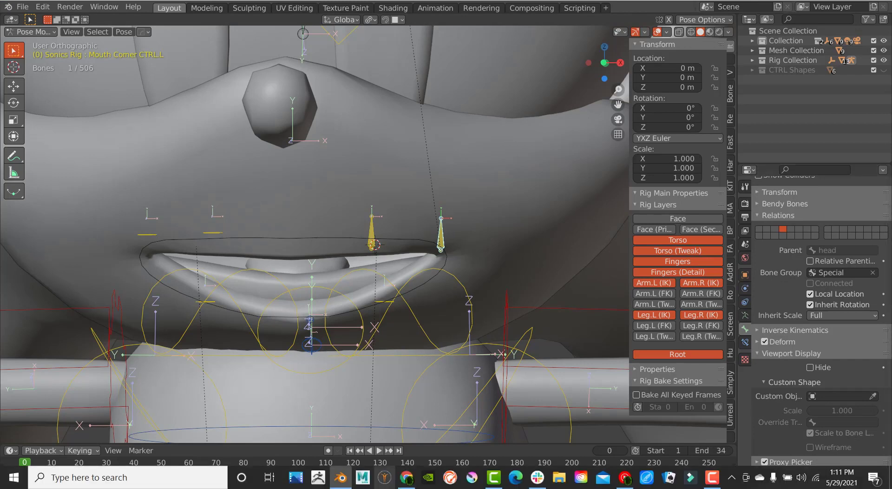
- Remove the custom shape object from the Bottom Mouth Mid CTRL.L and Bottom Mouth Mid CTRL.R bones
{"action": "left_click", "coordinate": [384, 304]}
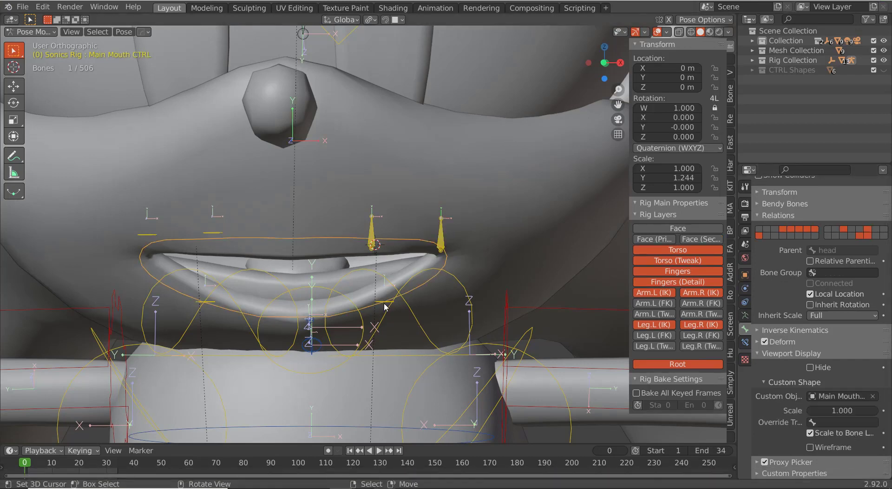
{"action": "left_click", "coordinate": [872, 396]}
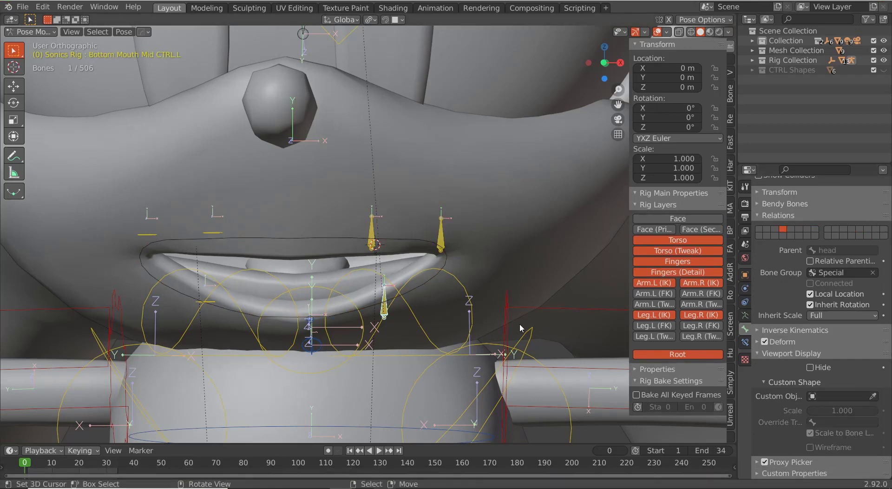
{"action": "left_click", "coordinate": [209, 300]}
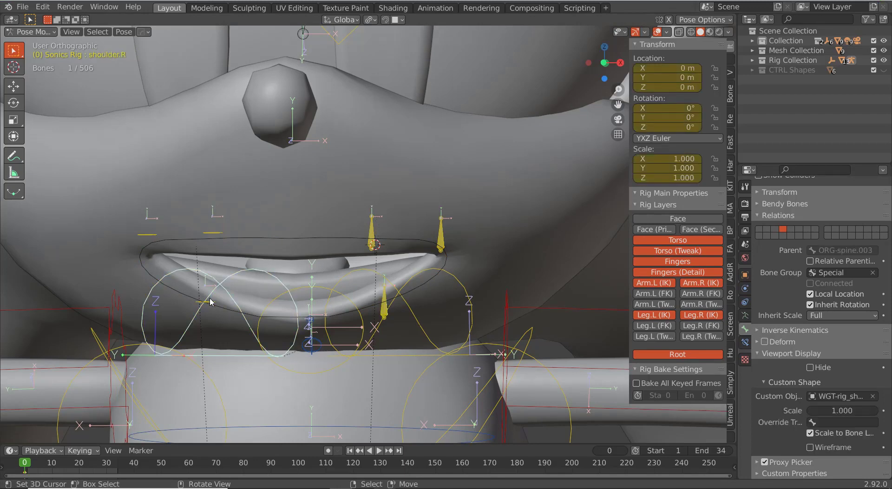
{"action": "left_click", "coordinate": [210, 302]}
{"action": "left_click", "coordinate": [872, 396]}
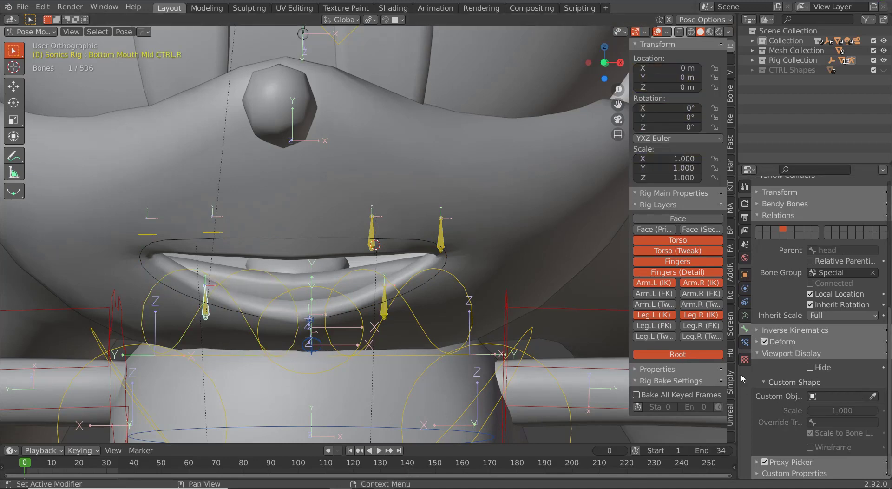
- Remove the custom shape object from the Top Mouth Mid CTRL.R and Mouth Corner CTRL.R bones
{"action": "left_click", "coordinate": [214, 233]}
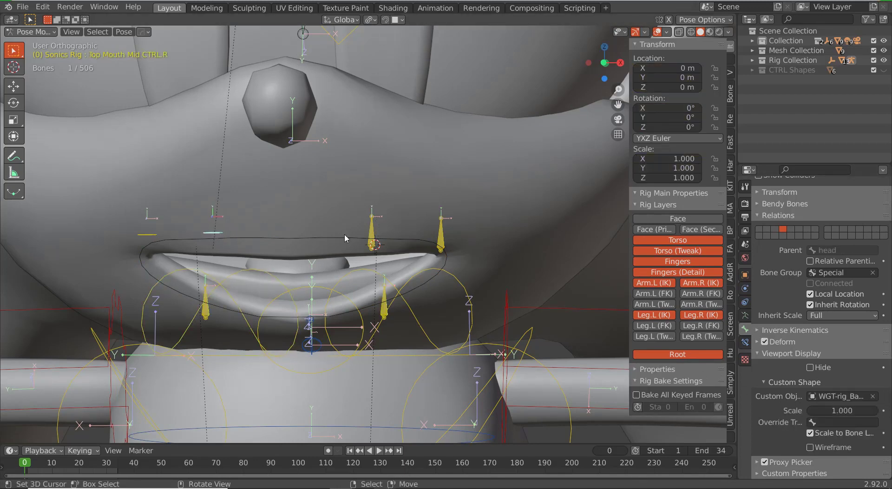
{"action": "left_click", "coordinate": [872, 396]}
{"action": "left_click", "coordinate": [144, 236]}
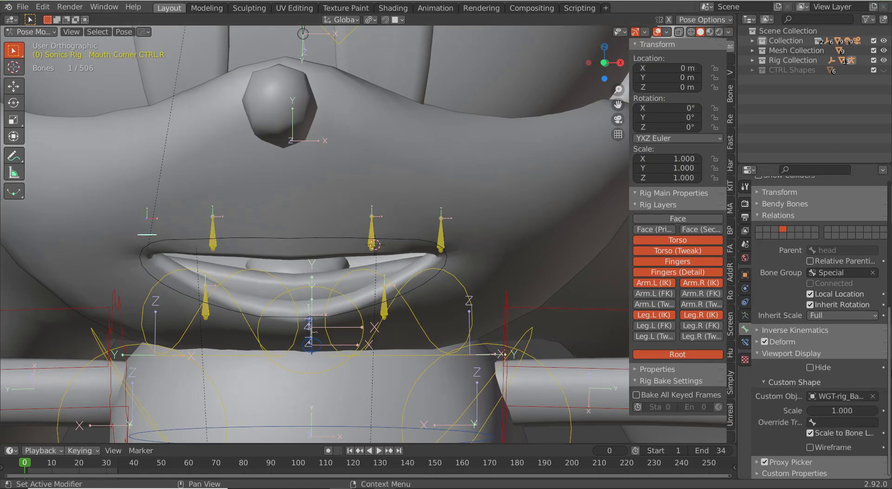
{"action": "left_click", "coordinate": [872, 396]}
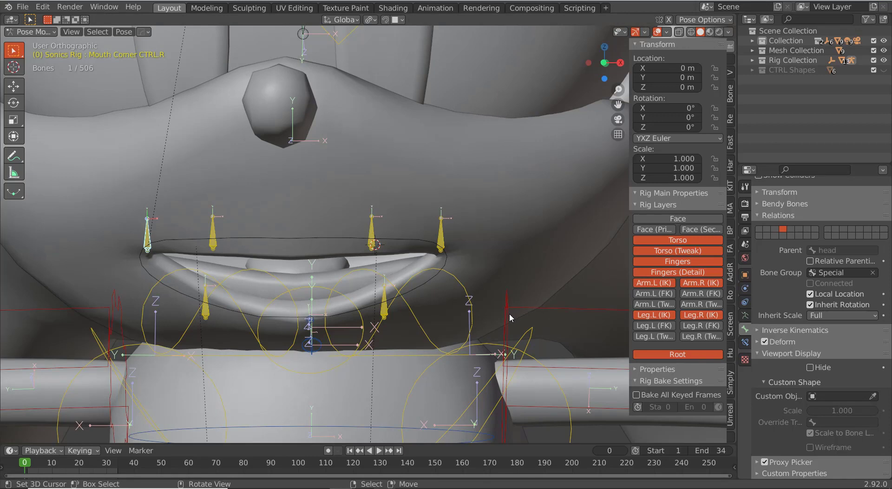
- In front view, select the Top Mouth Mid CTRL.L bone and snap the 3D cursor to it
{"action": "scroll", "coordinate": [509, 313], "scroll_direction": "down", "scroll_amount": 3}
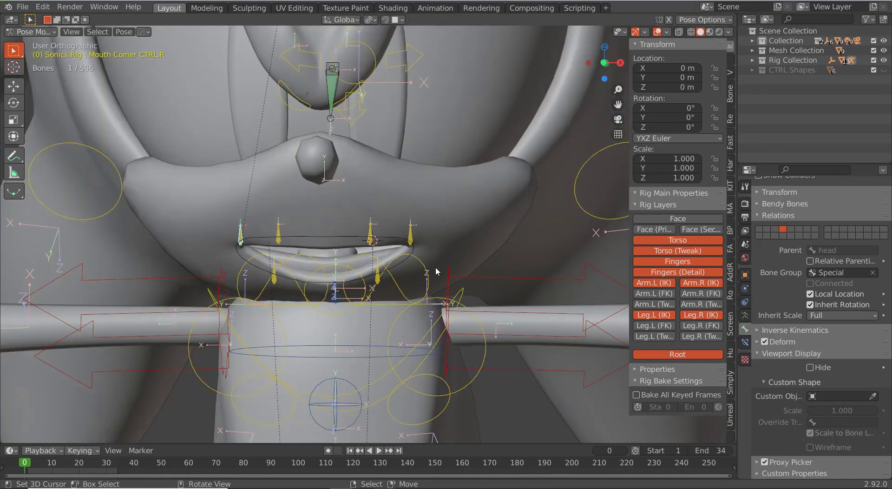
{"action": "key", "text": "KP_1"}
{"action": "scroll", "coordinate": [436, 266], "scroll_direction": "up", "scroll_amount": 3}
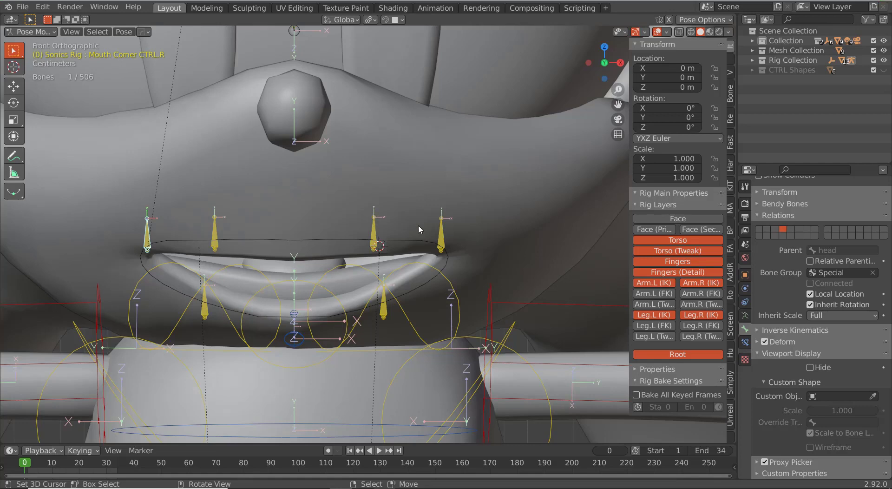
{"action": "scroll", "coordinate": [376, 227], "scroll_direction": "down", "scroll_amount": 4}
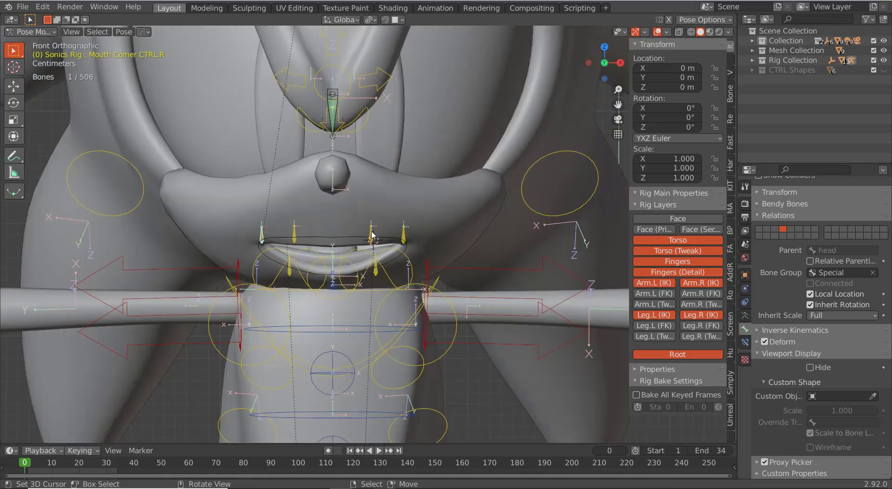
{"action": "left_click", "coordinate": [372, 235]}
{"action": "scroll", "coordinate": [373, 236], "scroll_direction": "up", "scroll_amount": 4}
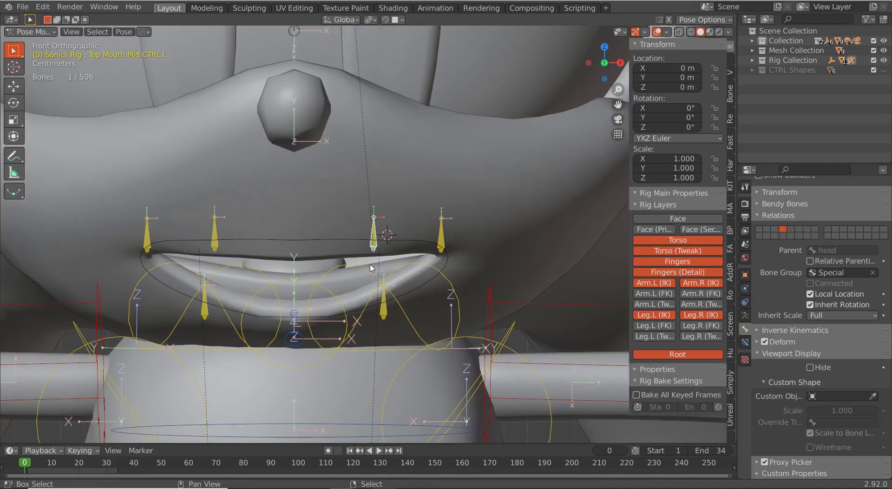
{"action": "key", "text": "g"}
{"action": "right_click", "coordinate": [372, 274]}
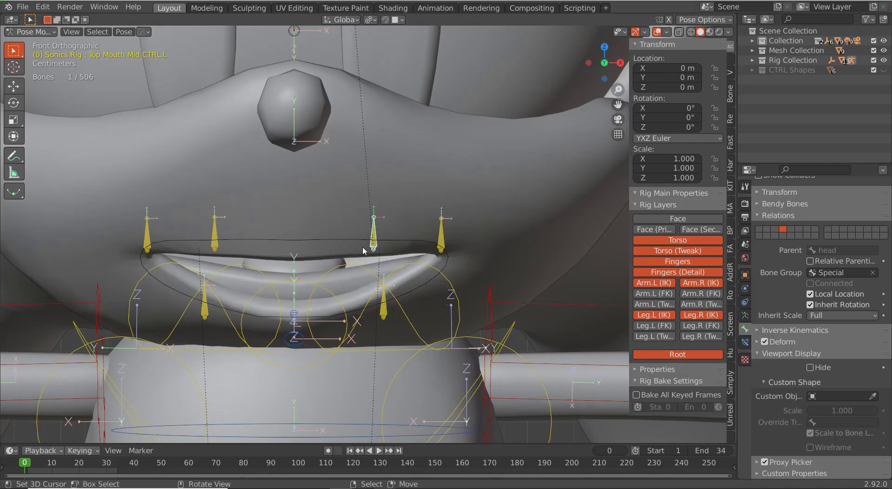
{"action": "key", "text": "shift+s"}
{"action": "left_click", "coordinate": [382, 311]}
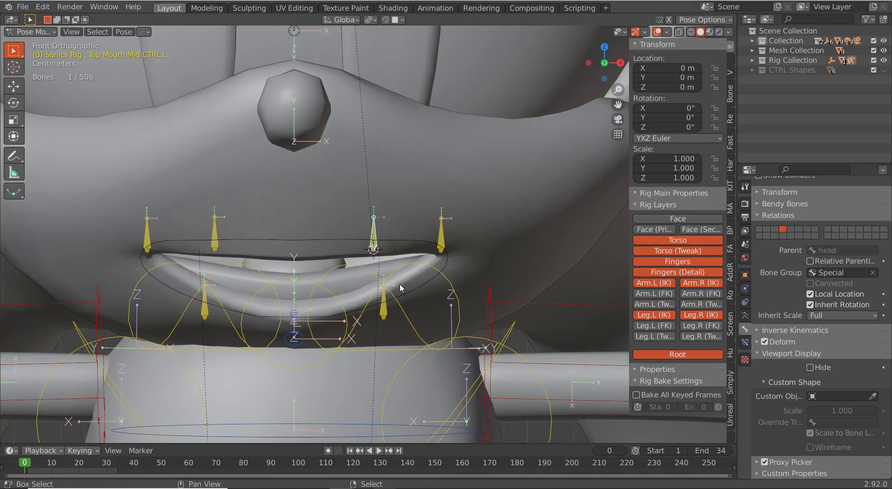
- In Object Mode, add a 32-vertex circle mesh at the 3D cursor and rotate it 90° about X
{"action": "key", "text": "ctrl+Tab"}
{"action": "key", "text": "shift+a"}
{"action": "mouse_move", "coordinate": [402, 282]}
{"action": "left_click", "coordinate": [445, 300]}
{"action": "scroll", "coordinate": [420, 310], "scroll_direction": "down", "scroll_amount": 8}
{"action": "middle_click_drag", "start_coordinate": [420, 310], "coordinate": [445, 293]}
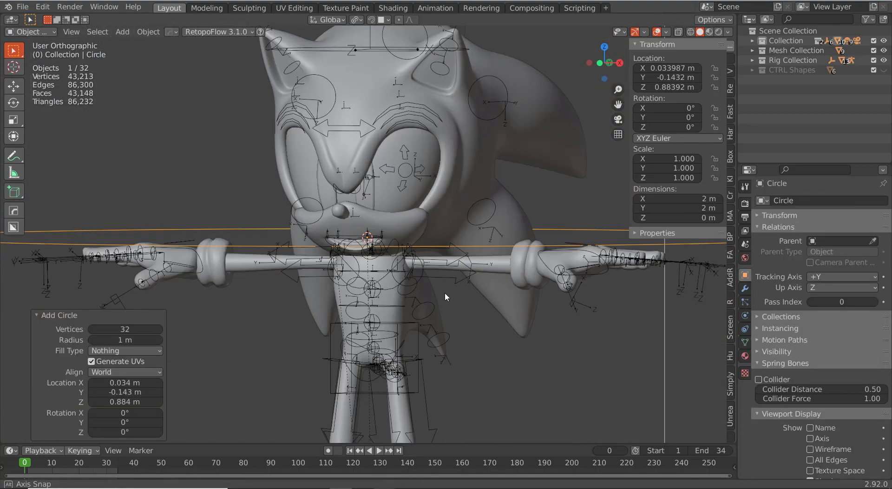
{"action": "type", "text": "rx90"}
{"action": "key", "text": "Return"}
- Scale the circle down uniformly to about 0.037 so it roughly fits the mouth area
{"action": "middle_click_drag", "start_coordinate": [406, 268], "coordinate": [425, 273]}
{"action": "key", "text": "s"}
{"action": "left_click", "coordinate": [402, 269]}
{"action": "scroll", "coordinate": [402, 269], "scroll_direction": "up", "scroll_amount": 3}
{"action": "key", "text": "s"}
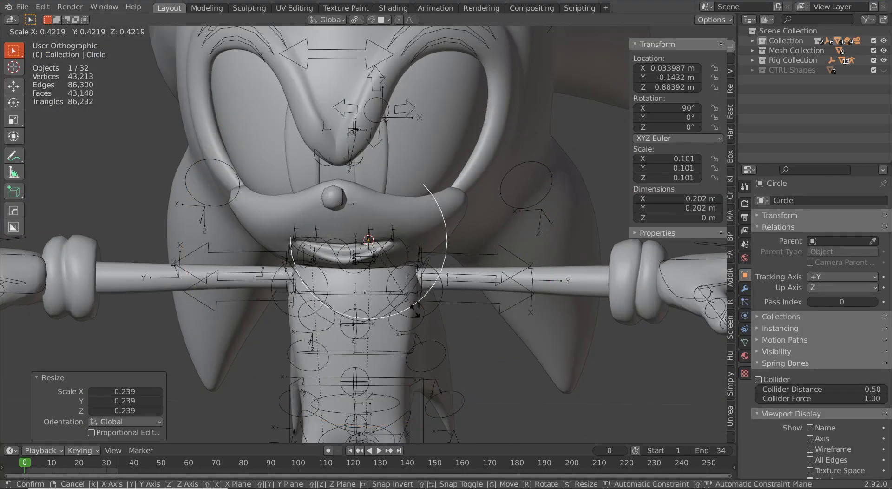
{"action": "left_click", "coordinate": [414, 310]}
- Rename the circle Top Mid Mouth CTRL Shape.L and shrink it further around the bone
{"action": "scroll", "coordinate": [415, 310], "scroll_direction": "up", "scroll_amount": 6}
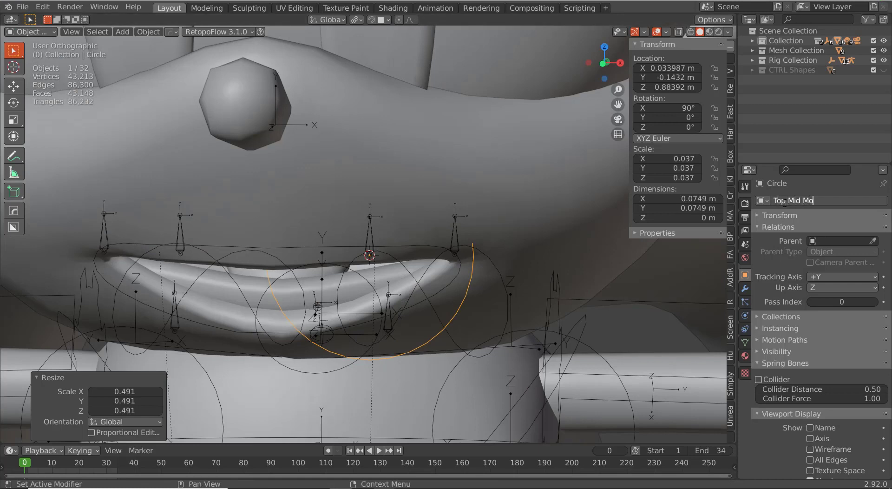
{"action": "type", "text": "L Shape."}
{"action": "key", "text": "Return"}
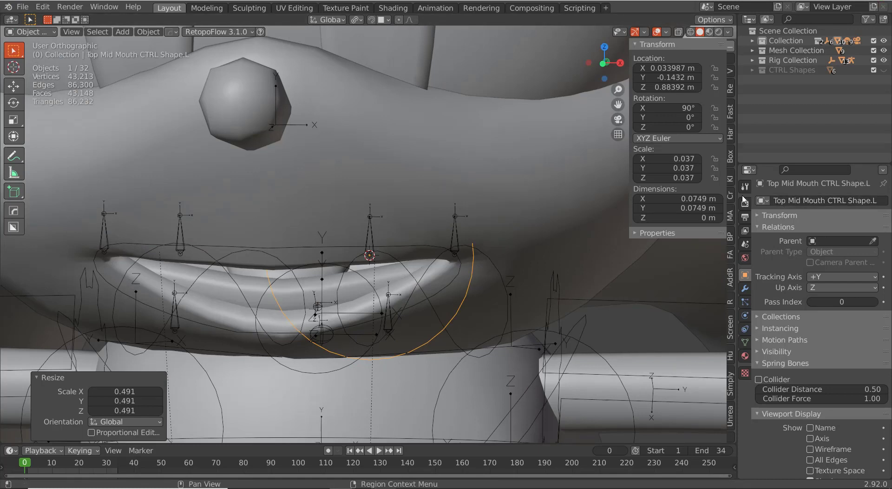
{"action": "key", "text": "s"}
{"action": "left_click", "coordinate": [425, 282]}
- In Pose Mode, assign Top Mid Mouth CTRL Shape.L as the custom shape of the Top Mouth Mid CTRL.L bone
{"action": "scroll", "coordinate": [418, 282], "scroll_direction": "up", "scroll_amount": 3}
{"action": "left_click", "coordinate": [375, 252]}
{"action": "key", "text": "ctrl+Tab"}
{"action": "scroll", "coordinate": [825, 399], "scroll_direction": "down", "scroll_amount": 10}
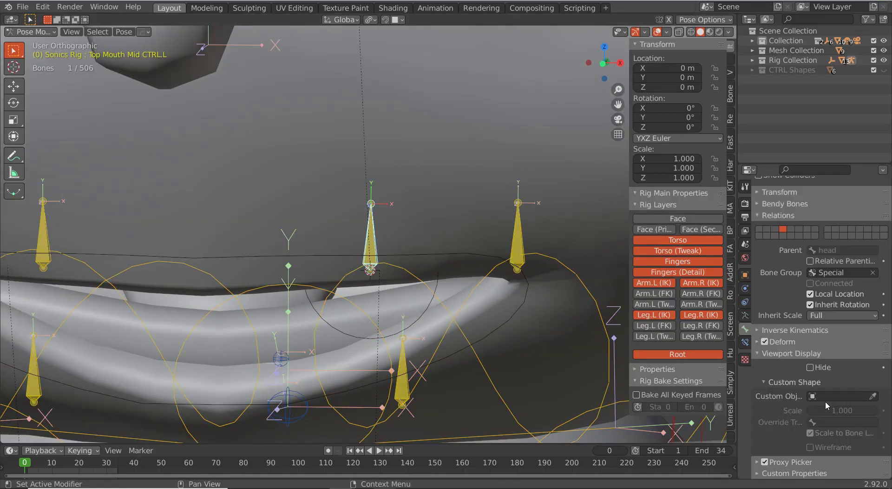
{"action": "left_click", "coordinate": [830, 397]}
{"action": "type", "text": "mid mou"}
{"action": "key", "text": "Return"}
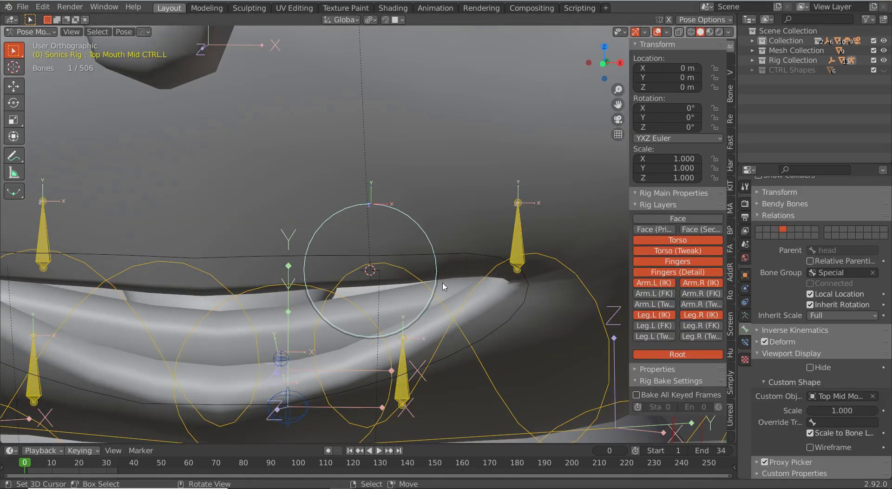
- Open the Top Mid Mouth CTRL Shape.L circle in Edit Mode, select its lowest vertex and enable proportional editing
{"action": "key", "text": "ctrl+Tab"}
{"action": "right_click", "coordinate": [429, 310]}
{"action": "key", "text": "Tab"}
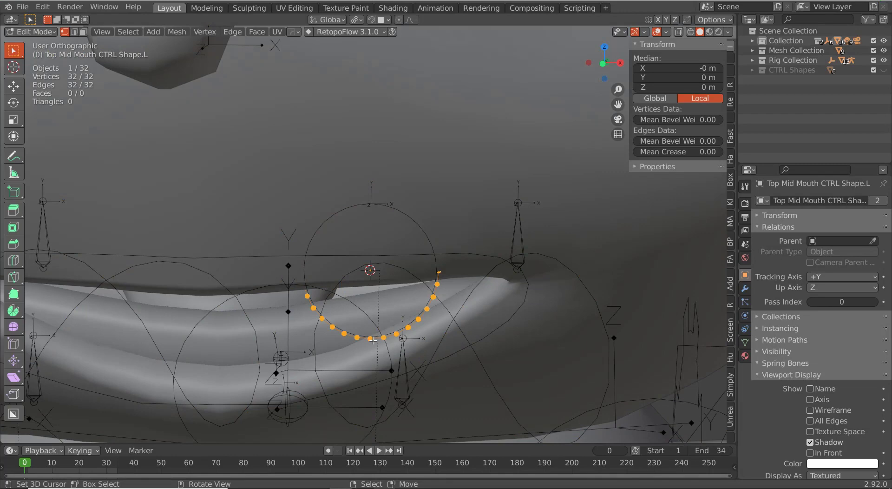
{"action": "right_click", "coordinate": [373, 340]}
{"action": "key", "text": "o"}
{"action": "key", "text": "g"}
{"action": "key", "text": "z"}
{"action": "key", "text": "Escape"}
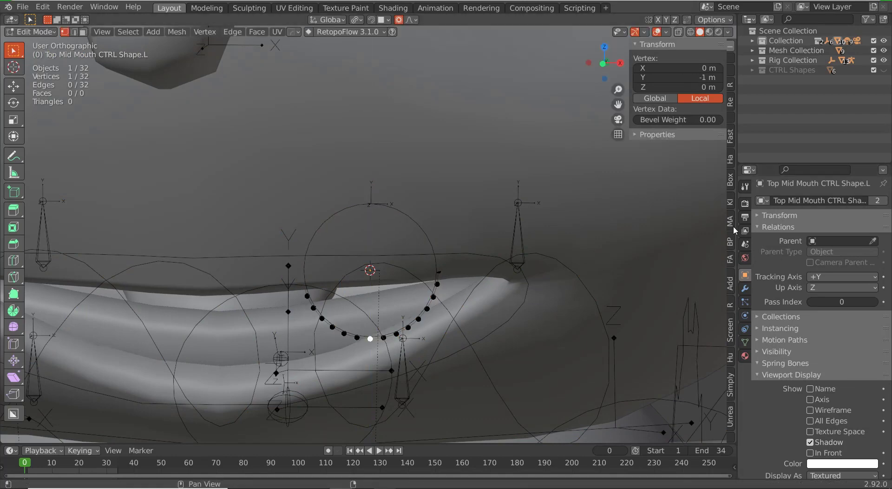
{"action": "left_click", "coordinate": [732, 323]}
{"action": "key", "text": "g"}
{"action": "key", "text": "z"}
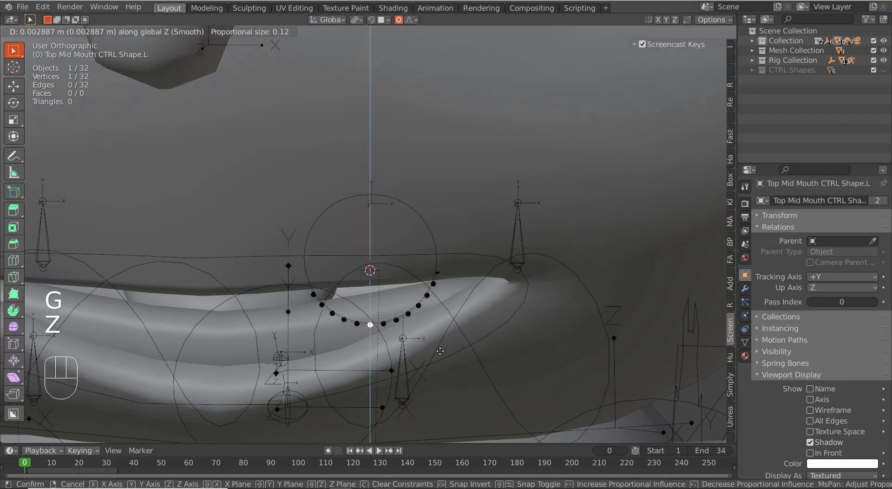
{"action": "right_click", "coordinate": [440, 352]}
- Limit proportional editing to connected vertices and raise the lowest vertex about 0.019 m along Z with a 0.038 influence size
{"action": "key", "text": "o"}
{"action": "key", "text": "o"}
{"action": "key", "text": "g"}
{"action": "key", "text": "z"}
{"action": "scroll", "coordinate": [438, 332], "scroll_direction": "up", "scroll_amount": 17}
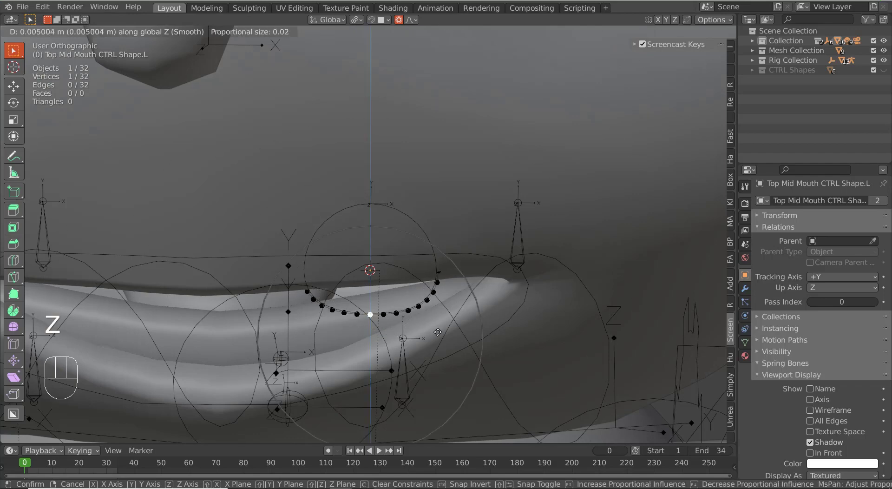
{"action": "scroll", "coordinate": [445, 281], "scroll_direction": "down", "scroll_amount": 4}
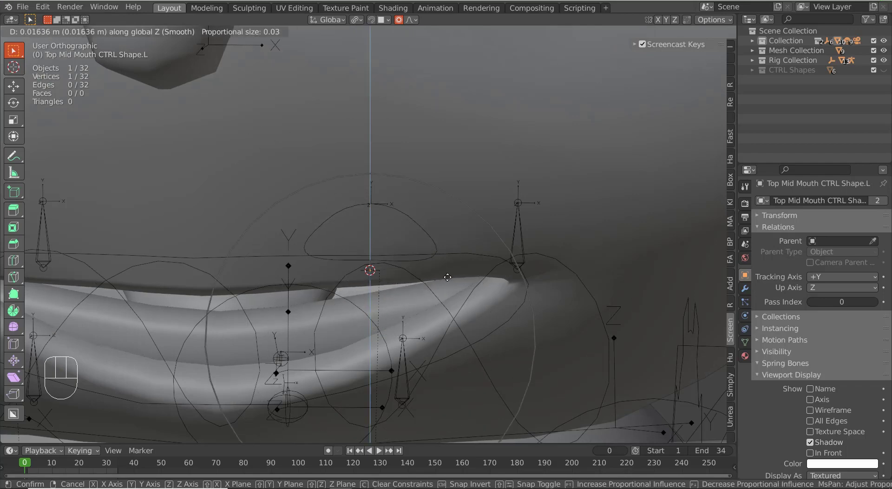
{"action": "scroll", "coordinate": [448, 271], "scroll_direction": "down", "scroll_amount": 2}
{"action": "left_click", "coordinate": [449, 262]}
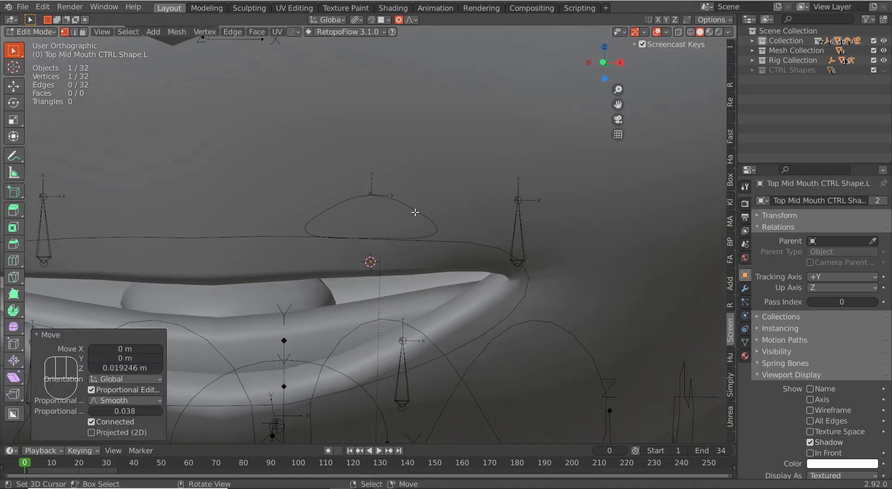
{"action": "left_click", "coordinate": [342, 199], "text": "shift"}
{"action": "key", "text": "g"}
{"action": "key", "text": "z"}
{"action": "scroll", "coordinate": [379, 264], "scroll_direction": "up", "scroll_amount": 6}
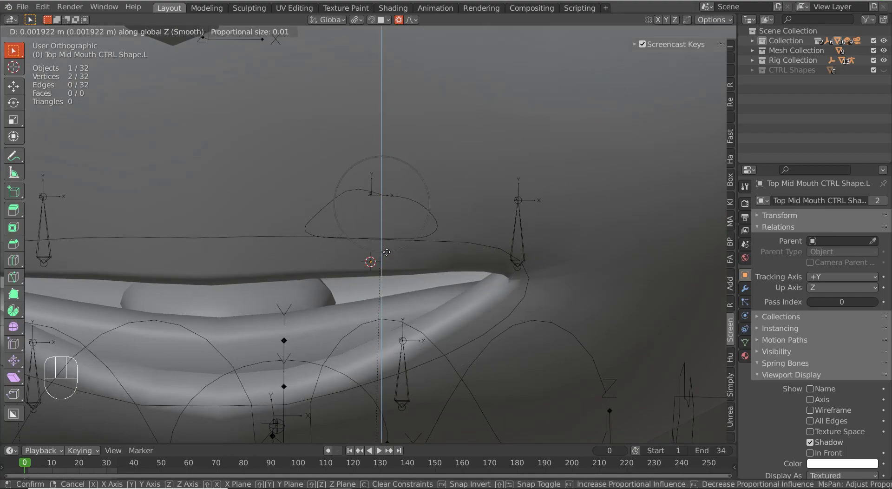
{"action": "right_click", "coordinate": [392, 264]}
- Switch to wireframe shading and try to move the two upper side vertices of the loop along Z
{"action": "key", "text": "z"}
{"action": "middle_click_drag", "start_coordinate": [397, 263], "coordinate": [394, 254]}
{"action": "right_click", "coordinate": [427, 212]}
{"action": "right_click", "coordinate": [331, 213], "text": "shift"}
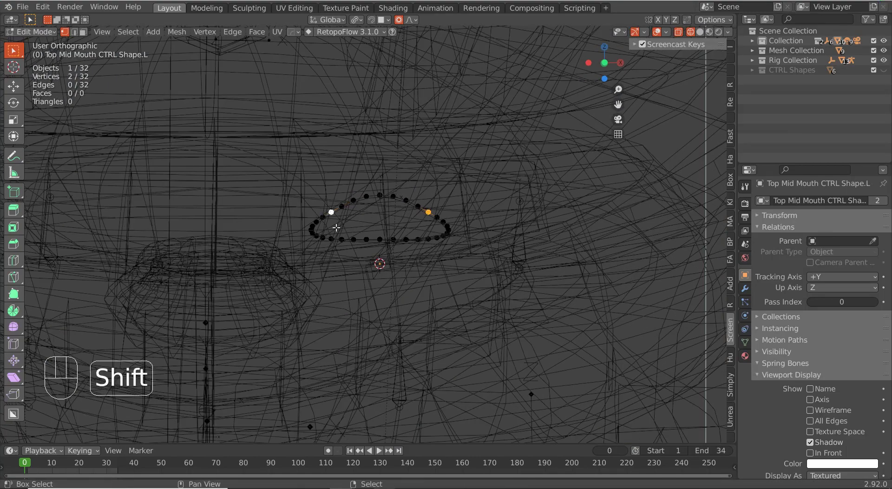
{"action": "key", "text": "g"}
{"action": "key", "text": "z"}
{"action": "right_click", "coordinate": [398, 270]}
{"action": "right_click", "coordinate": [379, 196], "text": "shift"}
{"action": "key", "text": "g"}
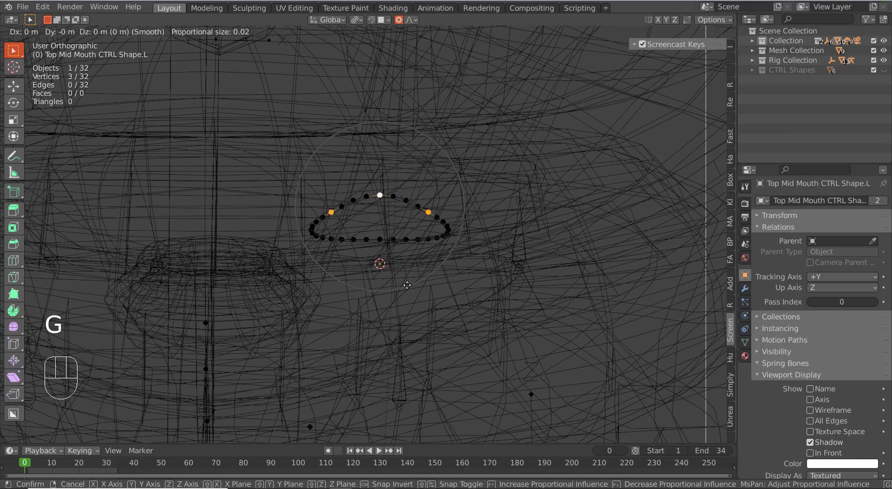
{"action": "key", "text": "z"}
{"action": "right_click", "coordinate": [410, 253]}
{"action": "right_click", "coordinate": [406, 200], "text": "shift"}
{"action": "right_click", "coordinate": [353, 200], "text": "shift"}
{"action": "key", "text": "g"}
{"action": "key", "text": "z"}
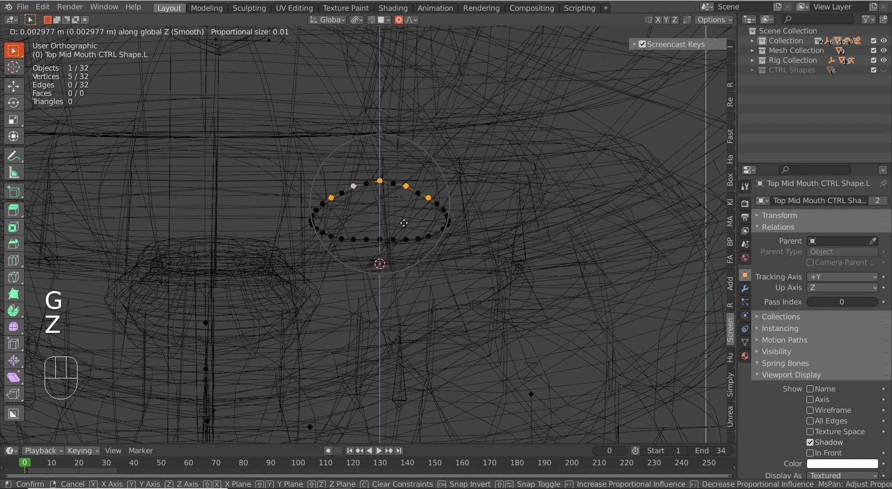
{"action": "right_click", "coordinate": [417, 208]}
- Raise the two vertices on either side of the loop's top point along Z with proportional editing
{"action": "right_click", "coordinate": [406, 200]}
{"action": "right_click", "coordinate": [353, 200], "text": "shift"}
{"action": "key", "text": "g"}
{"action": "key", "text": "z"}
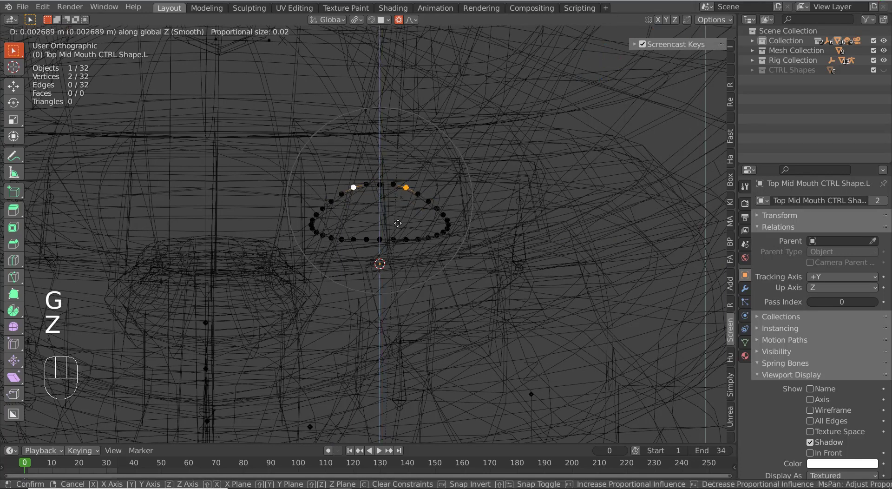
{"action": "left_click", "coordinate": [397, 226]}
- Adjust the loop's top vertex along Z, ending with a 0.0048 m downward move at proportional size 0.018 to flatten the shape
{"action": "right_click", "coordinate": [381, 191]}
{"action": "key", "text": "g"}
{"action": "key", "text": "z"}
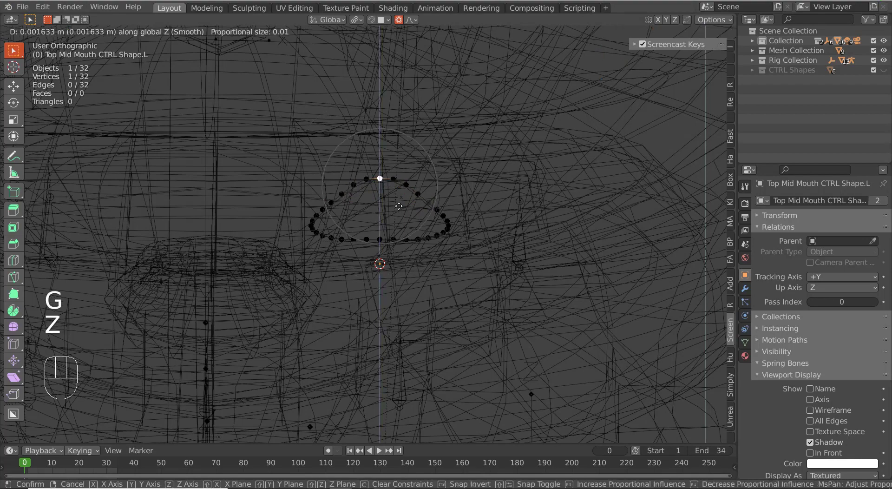
{"action": "left_click", "coordinate": [396, 209]}
{"action": "key", "text": "g"}
{"action": "key", "text": "z"}
{"action": "left_click", "coordinate": [398, 231]}
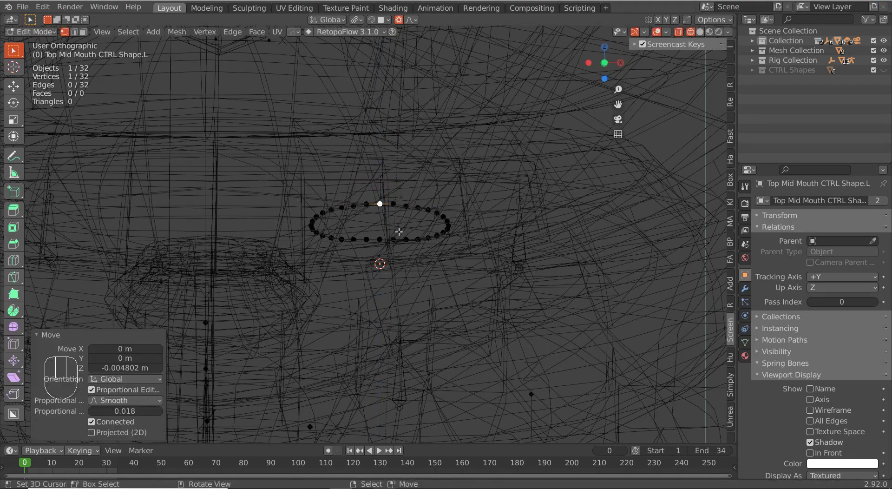
- Check the shape in solid shading, then rotate its end about Z with proportional editing to follow the mouth's curve
{"action": "key", "text": "z"}
{"action": "scroll", "coordinate": [433, 285], "scroll_direction": "down", "scroll_amount": 4}
{"action": "scroll", "coordinate": [424, 291], "scroll_direction": "up", "scroll_amount": 6}
{"action": "mouse_move", "coordinate": [422, 291]}
{"action": "middle_mouse_down"}
{"action": "mouse_move", "coordinate": [331, 277]}
{"action": "mouse_move", "coordinate": [372, 293]}
{"action": "mouse_move", "coordinate": [396, 276]}
{"action": "middle_mouse_up"}
{"action": "key", "text": "Tab"}
{"action": "key", "text": "Tab"}
{"action": "key", "text": "z"}
{"action": "right_click", "coordinate": [264, 247]}
{"action": "scroll", "coordinate": [269, 250], "scroll_direction": "down", "scroll_amount": 3}
{"action": "middle_click_drag", "start_coordinate": [298, 269], "coordinate": [406, 346]}
{"action": "key", "text": "r"}
{"action": "key", "text": "z"}
{"action": "left_click", "coordinate": [399, 330]}
- Select the opposing vertices near the middle of the loop and move them with proportional editing
{"action": "right_click", "coordinate": [420, 310]}
{"action": "right_click", "coordinate": [422, 326], "text": "shift"}
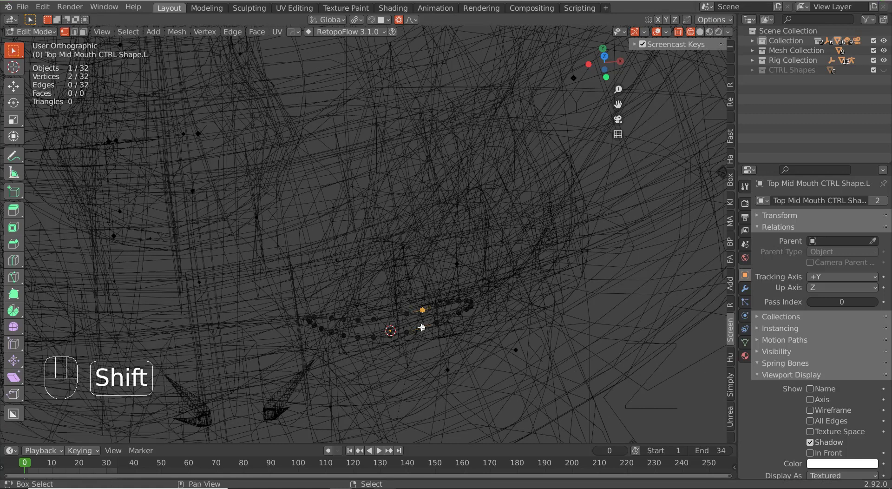
{"action": "key", "text": "g"}
{"action": "left_click", "coordinate": [427, 333]}
- Rotate the vertex at the loop's outer end about Z with proportional editing to bend that end along the mouth
{"action": "right_click", "coordinate": [478, 304]}
{"action": "right_click", "coordinate": [486, 307], "text": "shift"}
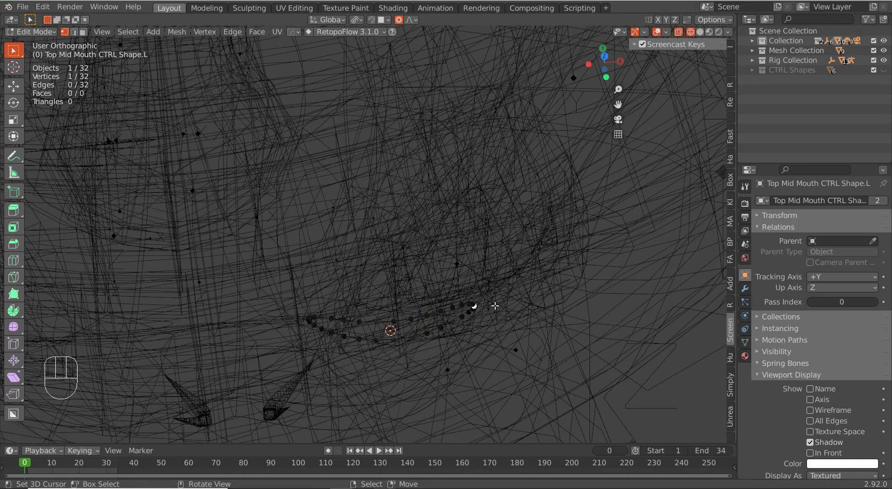
{"action": "key", "text": "r"}
{"action": "key", "text": "z"}
{"action": "scroll", "coordinate": [474, 306], "scroll_direction": "down", "scroll_amount": 6}
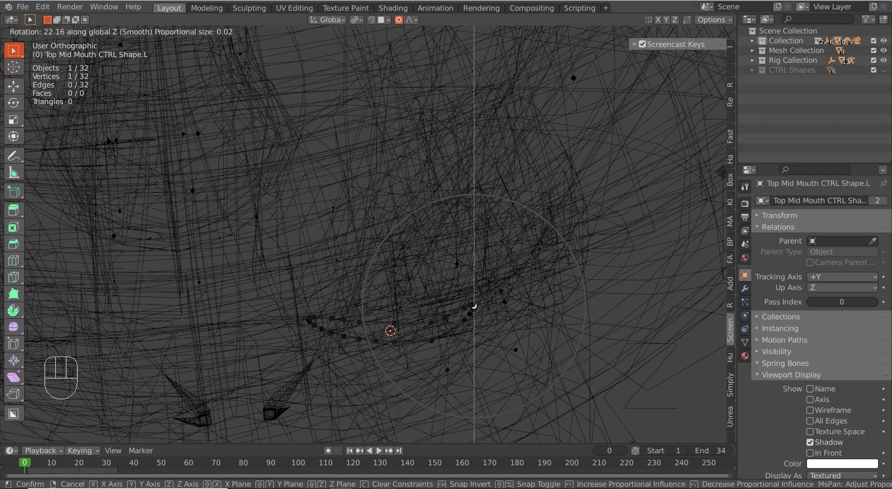
{"action": "left_click", "coordinate": [500, 306]}
- Scale the whole loop by 0.733 along Y and move it along Y out in front of the lip
{"action": "key", "text": "a"}
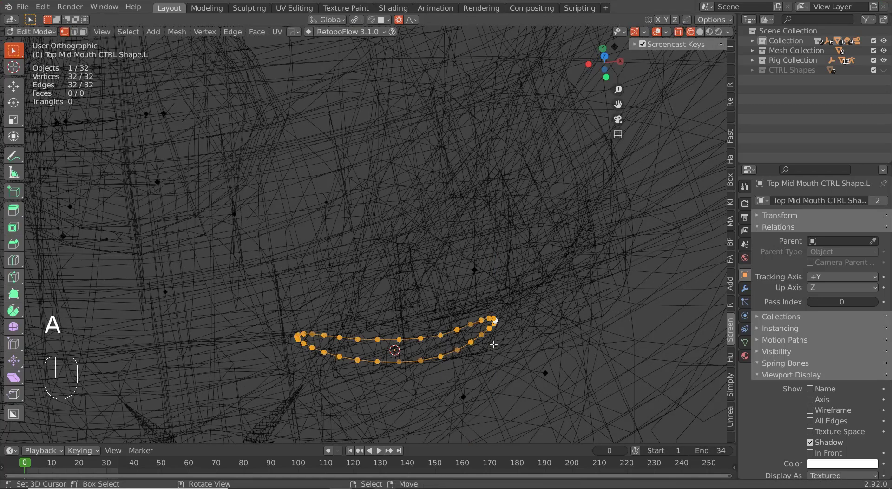
{"action": "key", "text": "s"}
{"action": "key", "text": "y"}
{"action": "left_click", "coordinate": [464, 333]}
{"action": "key", "text": "z"}
{"action": "middle_click_drag", "start_coordinate": [464, 332], "coordinate": [421, 275]}
{"action": "key", "text": "g"}
{"action": "key", "text": "y"}
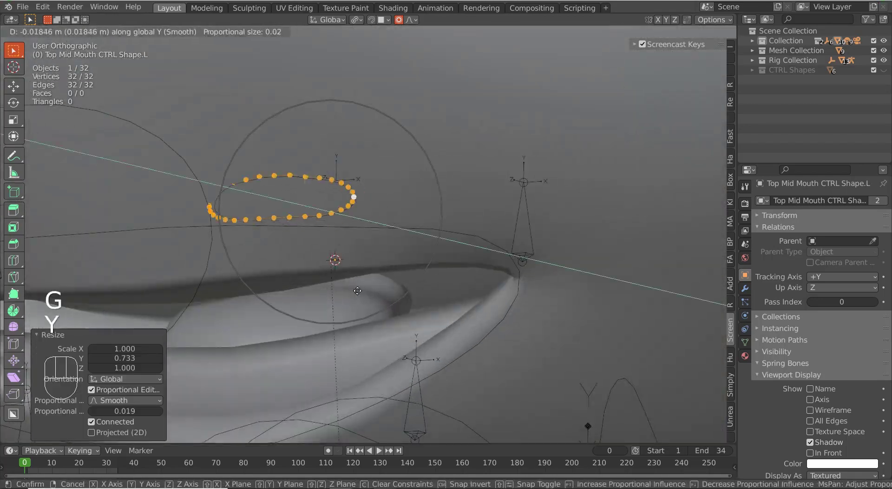
{"action": "left_click", "coordinate": [367, 272]}
- Rotate the loop 11.7° about Z and 19.4° about X to match the slope of the muzzle
{"action": "middle_click_drag", "start_coordinate": [367, 272], "coordinate": [343, 278]}
{"action": "key", "text": "r"}
{"action": "key", "text": "z"}
{"action": "left_click", "coordinate": [378, 258]}
{"action": "key", "text": "r"}
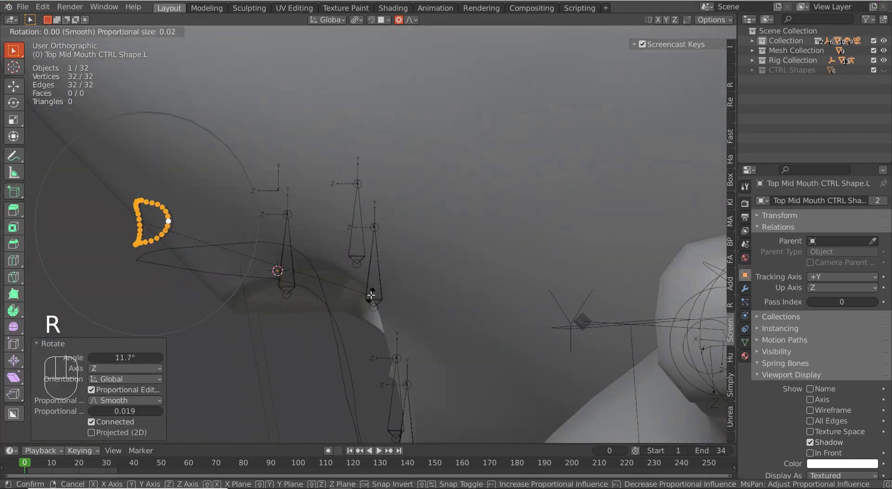
{"action": "key", "text": "y"}
{"action": "key", "text": "x"}
{"action": "left_click", "coordinate": [414, 217]}
- Move the loop 0.003041 m along Y and level it with a rotation in the front view
{"action": "key", "text": "g"}
{"action": "key", "text": "y"}
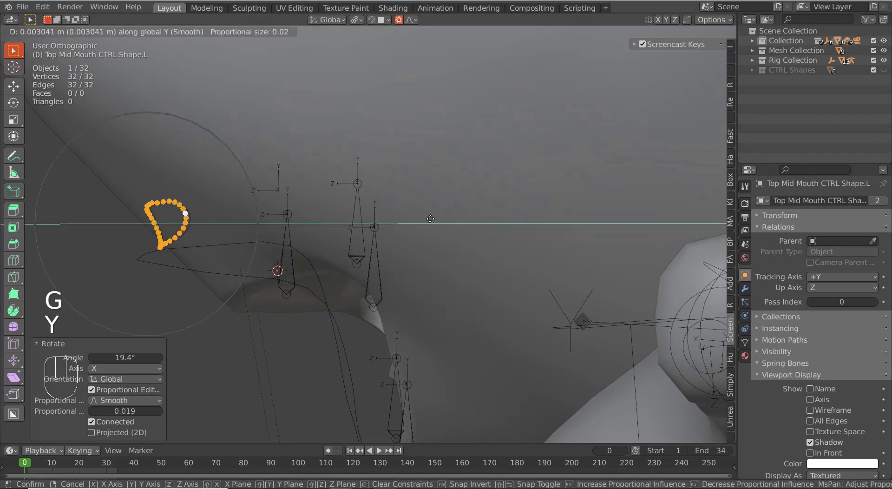
{"action": "left_click", "coordinate": [430, 219]}
{"action": "middle_click_drag", "start_coordinate": [430, 219], "coordinate": [467, 283]}
{"action": "scroll", "coordinate": [467, 283], "scroll_direction": "down", "scroll_amount": 5}
{"action": "key", "text": "KP_1"}
{"action": "scroll", "coordinate": [408, 288], "scroll_direction": "up", "scroll_amount": 4}
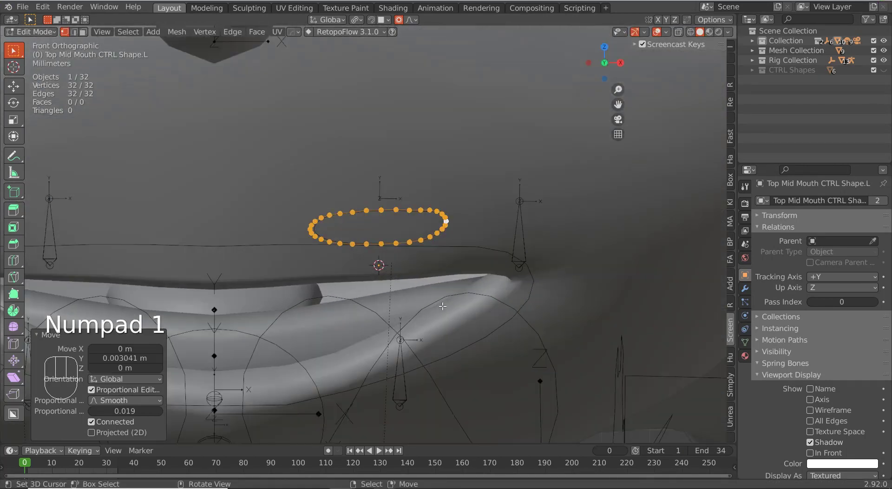
{"action": "key", "text": "r"}
{"action": "left_click", "coordinate": [394, 241]}
- Scale around the loop's lower middle vertex along Z with proportional editing, and return to Object Mode
{"action": "right_click", "coordinate": [387, 245]}
{"action": "key", "text": "s"}
{"action": "key", "text": "z"}
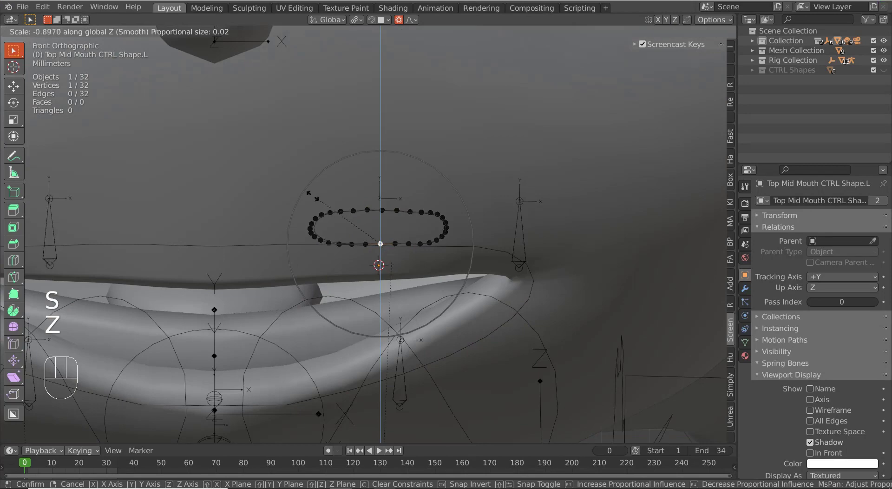
{"action": "left_click", "coordinate": [363, 235]}
{"action": "key", "text": "Tab"}
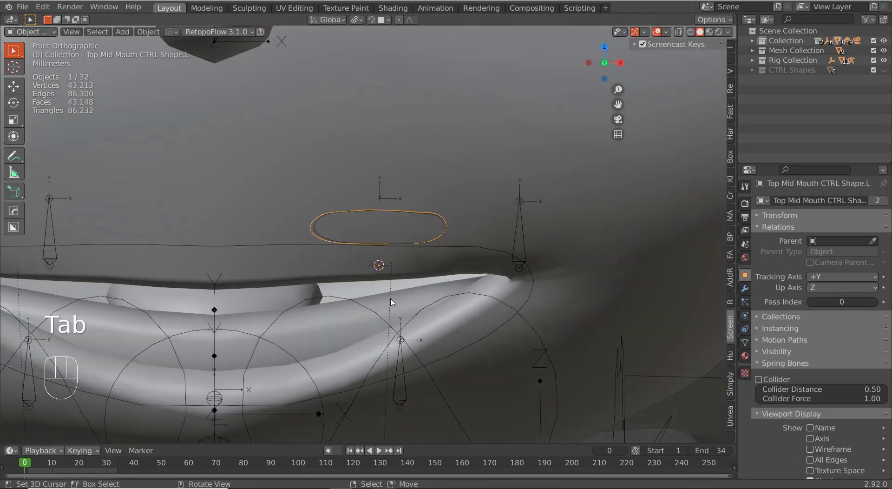
{"action": "scroll", "coordinate": [363, 297], "scroll_direction": "down", "scroll_amount": 2}
{"action": "key", "text": "Tab"}
{"action": "key", "text": "KP_1"}
{"action": "key", "text": "Tab"}
{"action": "key", "text": "m"}
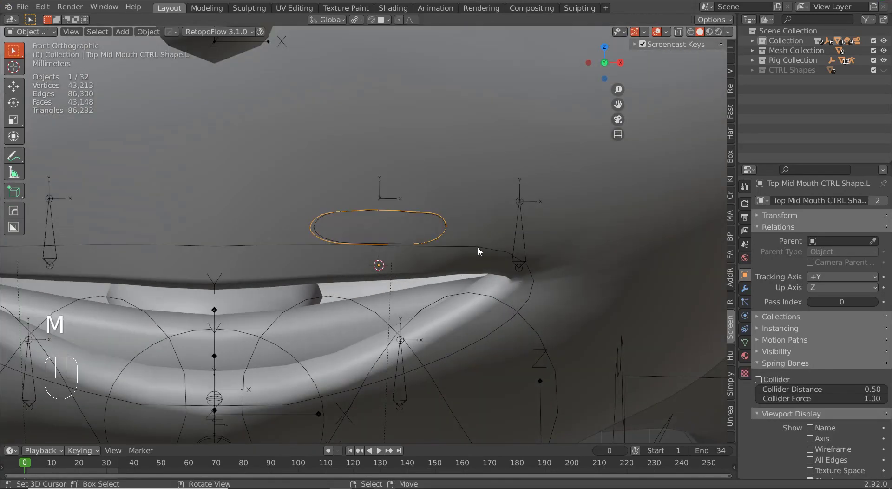
- Select the Top Mouth Mid CTRL.R bone in Pose Mode and snap the 3D cursor to it
{"action": "scroll", "coordinate": [453, 246], "scroll_direction": "down", "scroll_amount": 2}
{"action": "scroll", "coordinate": [260, 239], "scroll_direction": "up", "scroll_amount": 1}
{"action": "right_click", "coordinate": [95, 232]}
{"action": "right_click", "coordinate": [107, 237]}
{"action": "key", "text": "ctrl+Tab"}
{"action": "right_click", "coordinate": [108, 237]}
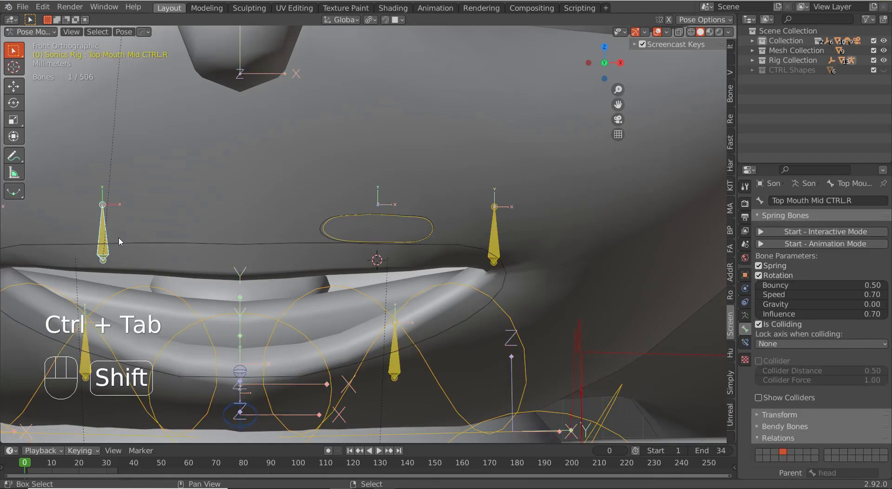
{"action": "key", "text": "shift+s"}
{"action": "left_click", "coordinate": [171, 293]}
{"action": "key", "text": "Tab"}
{"action": "key", "text": "Tab"}
{"action": "key", "text": "ctrl+Tab"}
- Duplicate the Top Mid Mouth CTRL Shape.L loop in place and snap the 3D cursor to the copy
{"action": "right_click", "coordinate": [416, 225]}
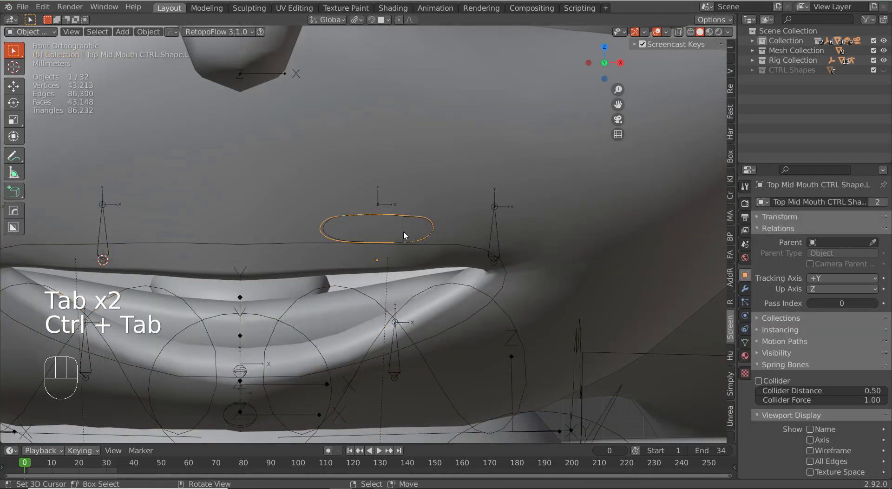
{"action": "key", "text": "shift+d"}
{"action": "right_click", "coordinate": [400, 236]}
{"action": "key", "text": "shift+s"}
{"action": "left_click", "coordinate": [379, 296]}
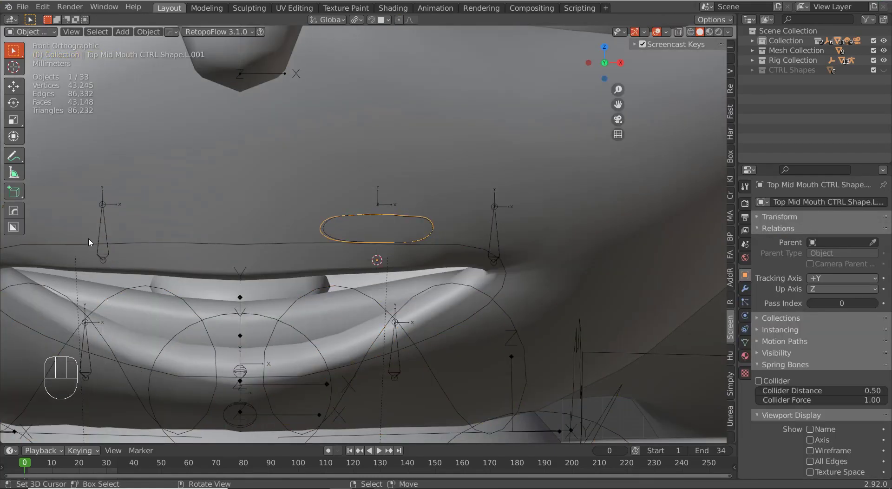
- Return the 3D cursor to the Top Mouth Mid CTRL.R bone
{"action": "right_click", "coordinate": [105, 240]}
{"action": "key", "text": "ctrl+Tab"}
{"action": "key", "text": "shift+s"}
{"action": "left_click", "coordinate": [186, 291]}
{"action": "key", "text": "Tab"}
{"action": "key", "text": "Tab"}
- Select the duplicated loop in Object Mode and snap it to the 3D cursor
{"action": "right_click", "coordinate": [418, 219]}
{"action": "key", "text": "Tab"}
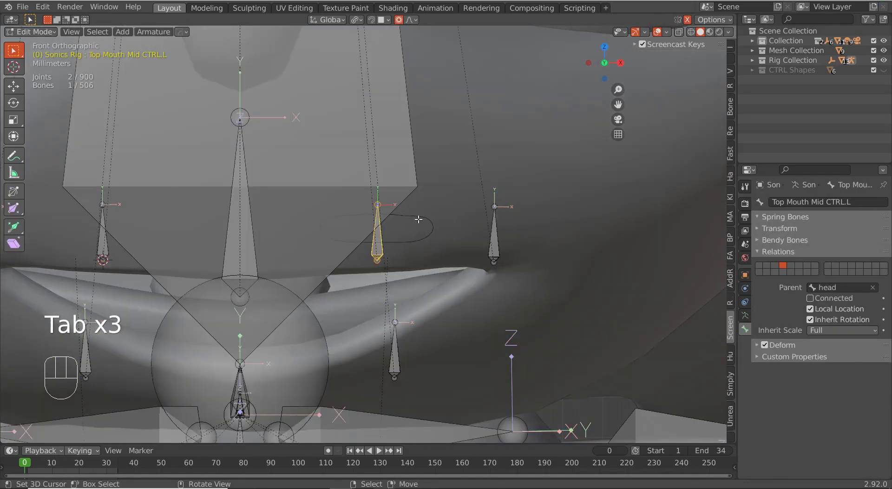
{"action": "key", "text": "ctrl+Tab"}
{"action": "key", "text": "Tab"}
{"action": "key", "text": "ctrl+Tab"}
{"action": "right_click", "coordinate": [420, 217]}
{"action": "key", "text": "shift+s"}
{"action": "left_click", "coordinate": [397, 184]}
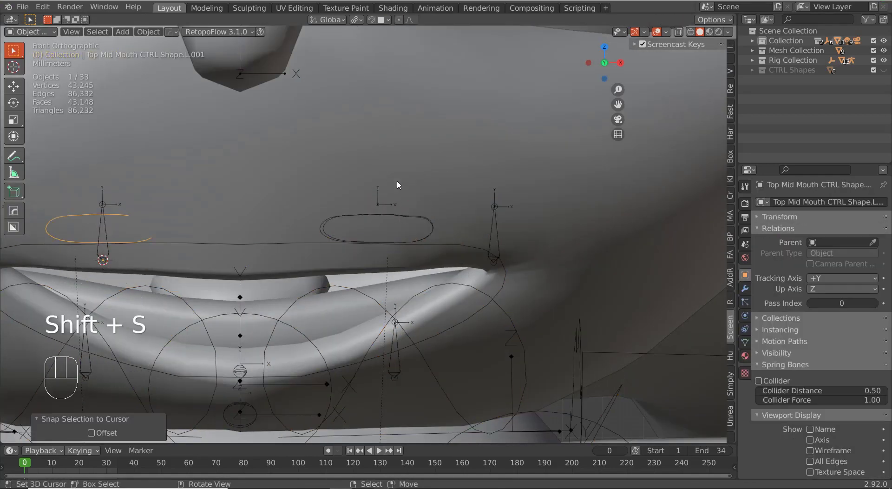
- Mirror the duplicated loop by scaling all its vertices by -1 along X about the 3D cursor
{"action": "key", "text": "shift+s"}
{"action": "left_click", "coordinate": [350, 293]}
{"action": "key", "text": "Tab"}
{"action": "type", "text": "as"}
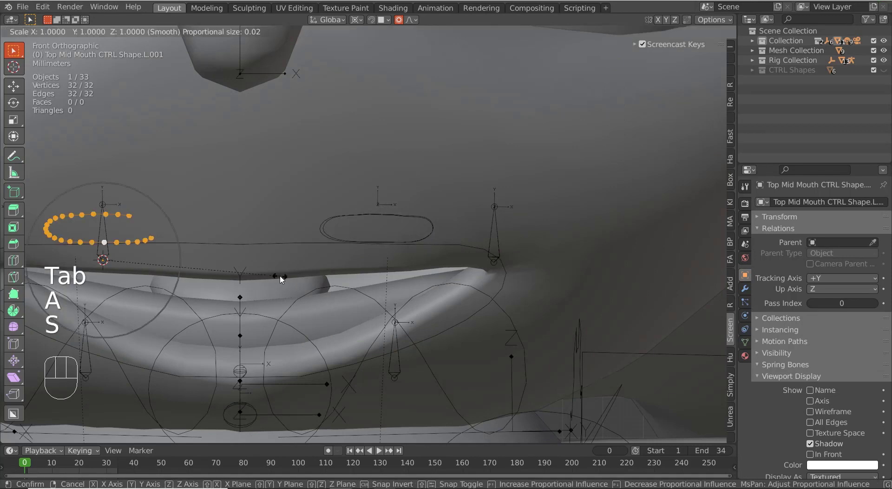
{"action": "type", "text": "x-1"}
{"action": "key", "text": "Return"}
{"action": "key", "text": "Tab"}
- Rename the mirrored loop as Top Mid Mouth CTRL Shape.R
{"action": "right_click", "coordinate": [105, 252]}
{"action": "right_click", "coordinate": [106, 252]}
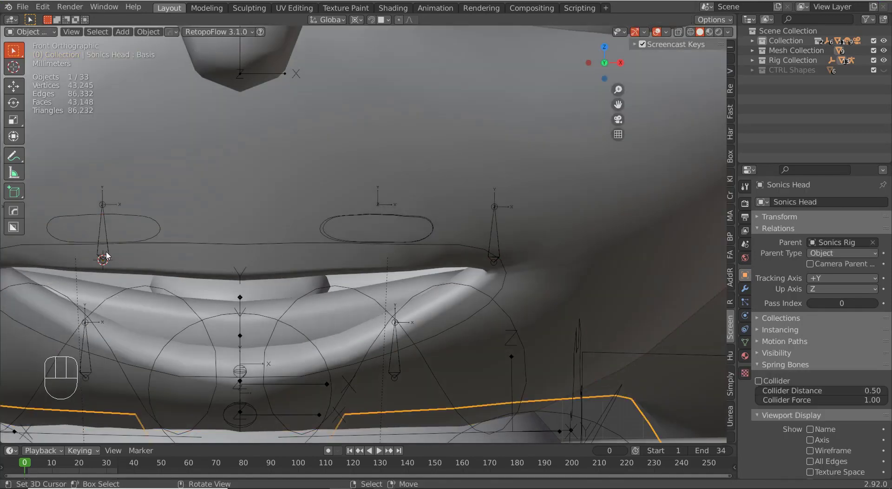
{"action": "right_click", "coordinate": [119, 241]}
{"action": "right_click", "coordinate": [120, 241]}
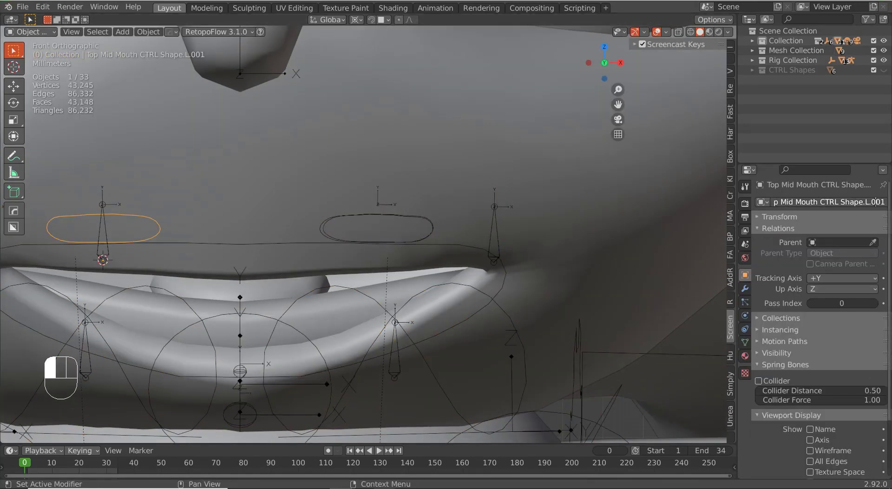
{"action": "key", "text": "BackSpace"}
{"action": "key", "text": "BackSpace"}
{"action": "key", "text": "BackSpace"}
{"action": "key", "text": "Delete"}
{"action": "key", "text": "Delete"}
{"action": "type", "text": "R"}
{"action": "key", "text": "Return"}
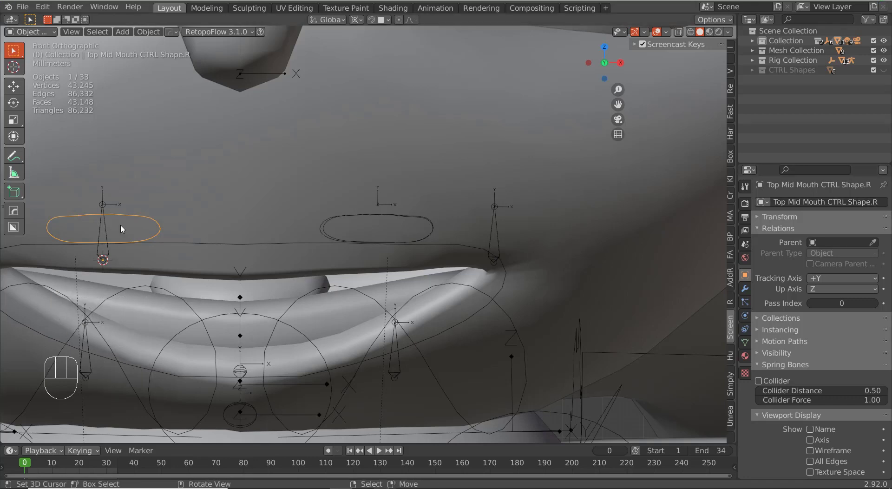
- Assign Top Mid Mouth CTRL Shape.R as the custom shape of the Top Mouth Mid CTRL.R bone
{"action": "right_click", "coordinate": [678, 340]}
{"action": "key", "text": "ctrl+Tab"}
{"action": "scroll", "coordinate": [820, 387], "scroll_direction": "down", "scroll_amount": 8}
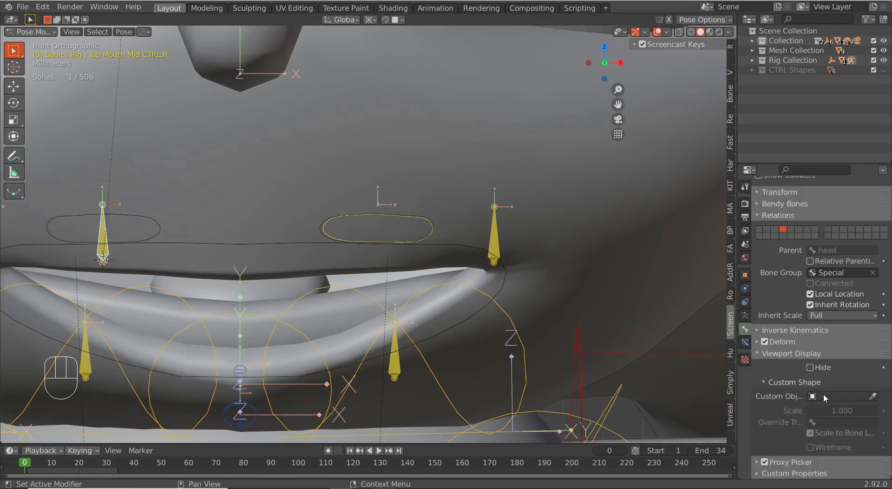
{"action": "left_click", "coordinate": [825, 395]}
{"action": "type", "text": "Top"}
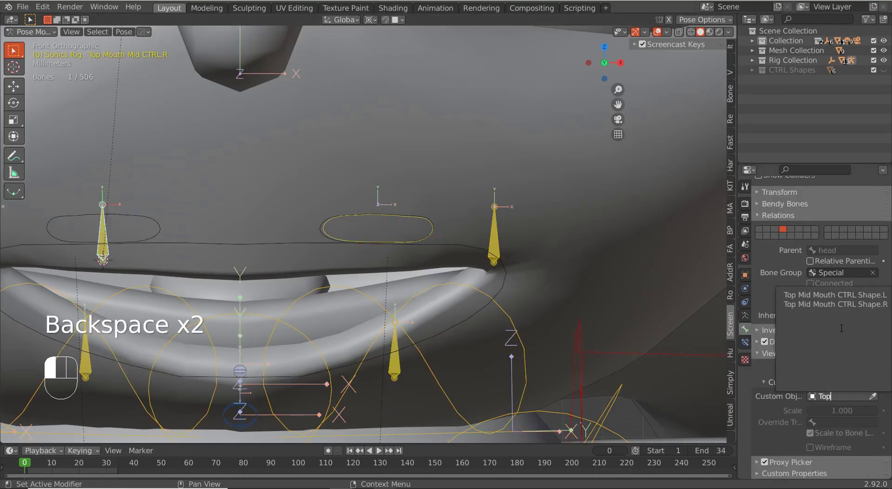
{"action": "left_click", "coordinate": [838, 305]}
- Move both top mid mouth shape loops into the CTRL Shapes collection
{"action": "right_click", "coordinate": [157, 226]}
{"action": "key", "text": "ctrl+Tab"}
{"action": "right_click", "coordinate": [158, 227]}
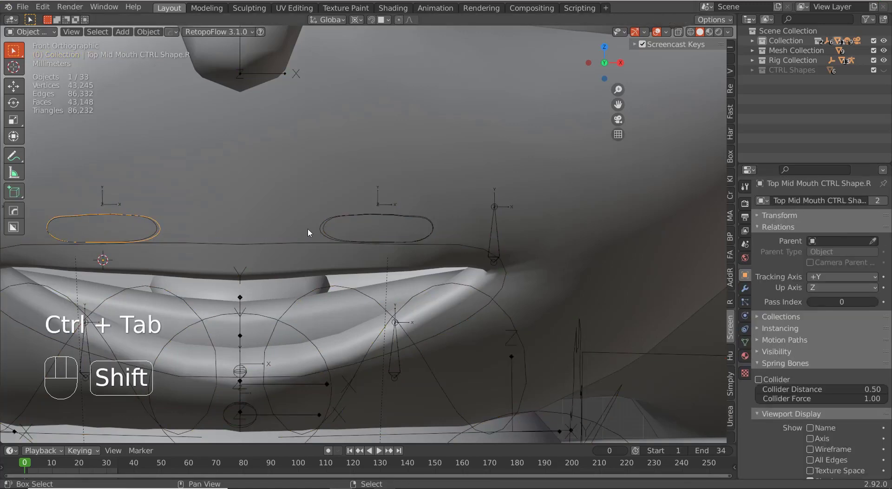
{"action": "right_click", "coordinate": [320, 229], "text": "shift"}
{"action": "key", "text": "m"}
{"action": "left_click", "coordinate": [319, 230]}
- Select the Mouth Corner CTRL.L bone of the rig in Pose Mode and snap the 3D cursor to it
{"action": "right_click", "coordinate": [338, 242]}
{"action": "scroll", "coordinate": [354, 252], "scroll_direction": "down", "scroll_amount": 2}
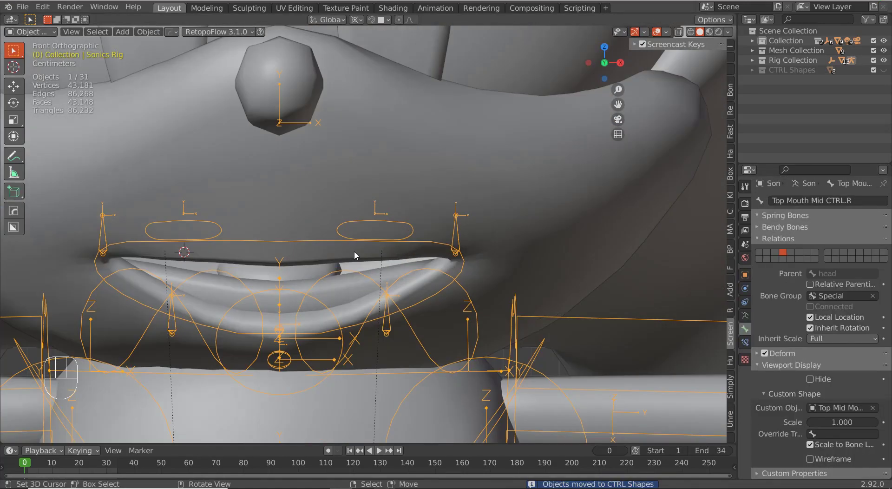
{"action": "key", "text": "ctrl+Tab"}
{"action": "right_click", "coordinate": [456, 231]}
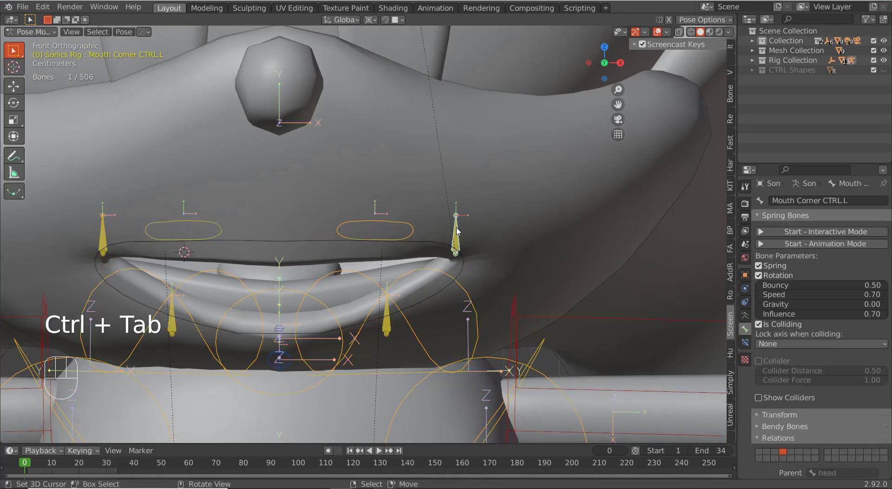
{"action": "key", "text": "shift+s"}
{"action": "key", "text": "shift+s"}
{"action": "left_click", "coordinate": [472, 278]}
{"action": "key", "text": "Tab"}
{"action": "key", "text": "Tab"}
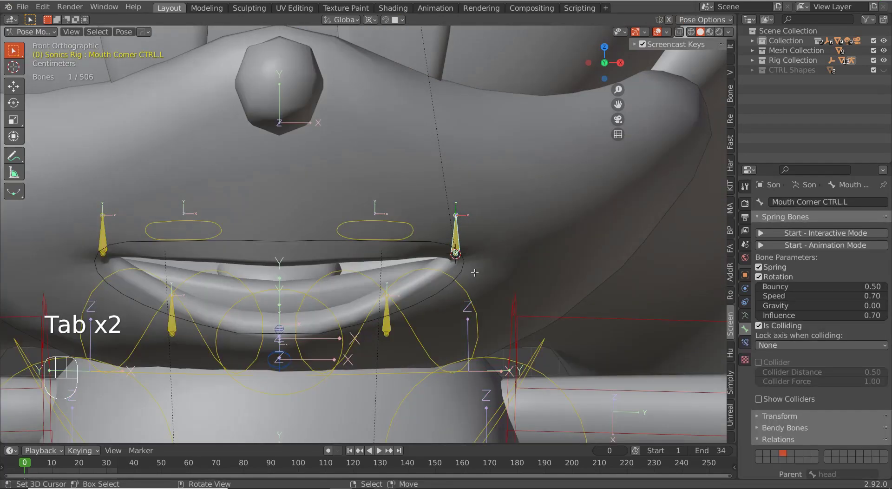
- Add a 32-vertex mesh circle at the 3D cursor in Object Mode and rotate it 90° about X
{"action": "key", "text": "ctrl+Tab"}
{"action": "key", "text": "shift+a"}
{"action": "mouse_move", "coordinate": [474, 274]}
{"action": "left_click", "coordinate": [508, 296]}
{"action": "key", "text": "r"}
{"action": "key", "text": "x"}
{"action": "key", "text": "9"}
{"action": "key", "text": "0"}
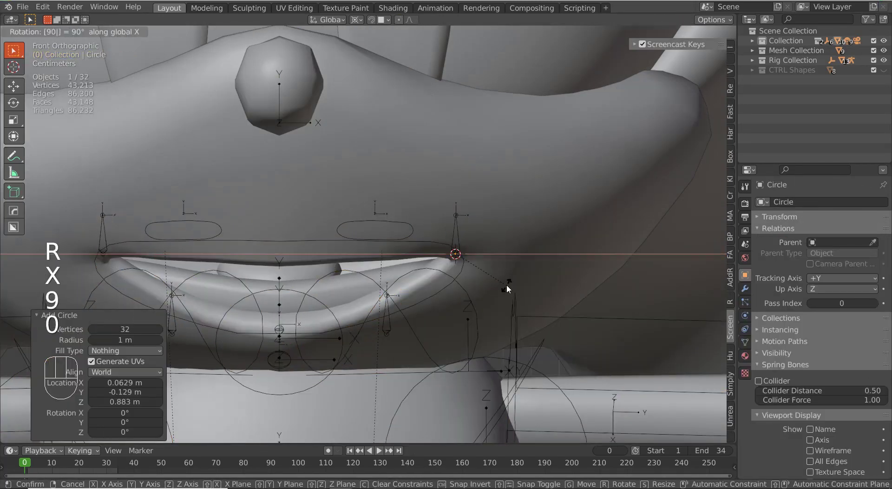
{"action": "key", "text": "Return"}
- Scale the circle down repeatedly, ending with factors 0.463 and 0.553, to fit the mouth corner
{"action": "key", "text": "s"}
{"action": "key", "text": "s"}
{"action": "key", "text": "s"}
{"action": "key", "text": "s"}
{"action": "left_click", "coordinate": [544, 344]}
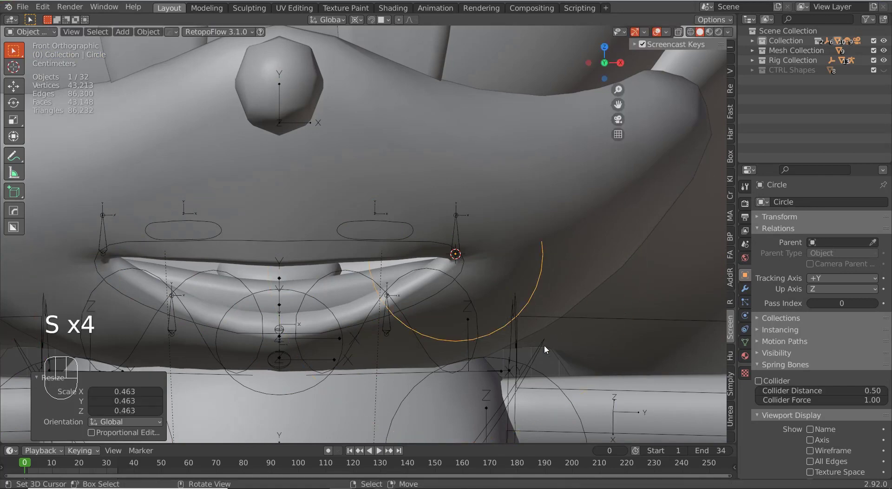
{"action": "key", "text": "s"}
{"action": "left_click", "coordinate": [520, 336]}
- Rename the circle as Mouth Corner CTRL.L
{"action": "double_click", "coordinate": [782, 201]}
{"action": "type", "text": "Mouth Corner CTRL.L"}
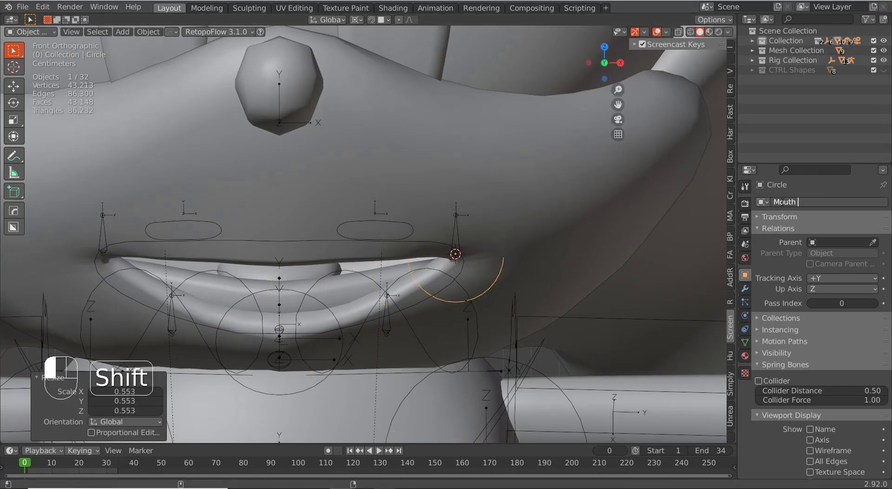
{"action": "key", "text": "Return"}
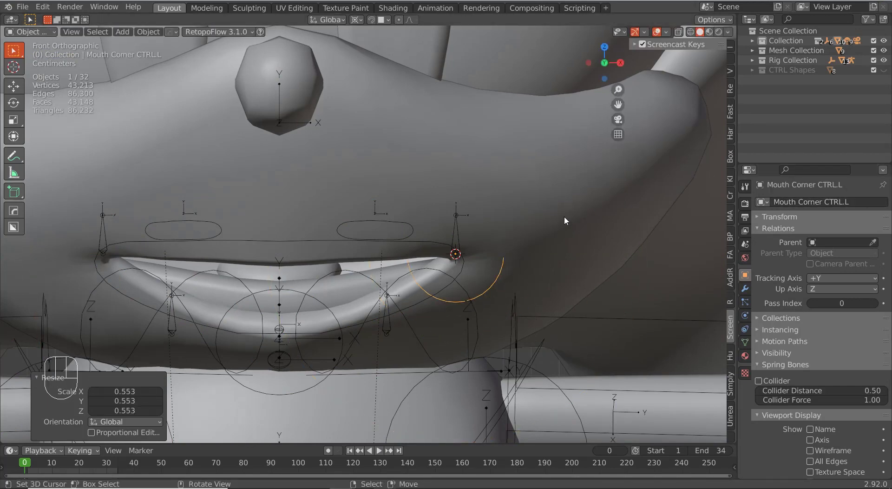
- Assign the Mouth Corner CTRL.L circle as the custom shape of the Mouth Corner CTRL.L bone
{"action": "left_click", "coordinate": [457, 231]}
{"action": "key", "text": "ctrl+Tab"}
{"action": "key", "text": "ctrl+Tab"}
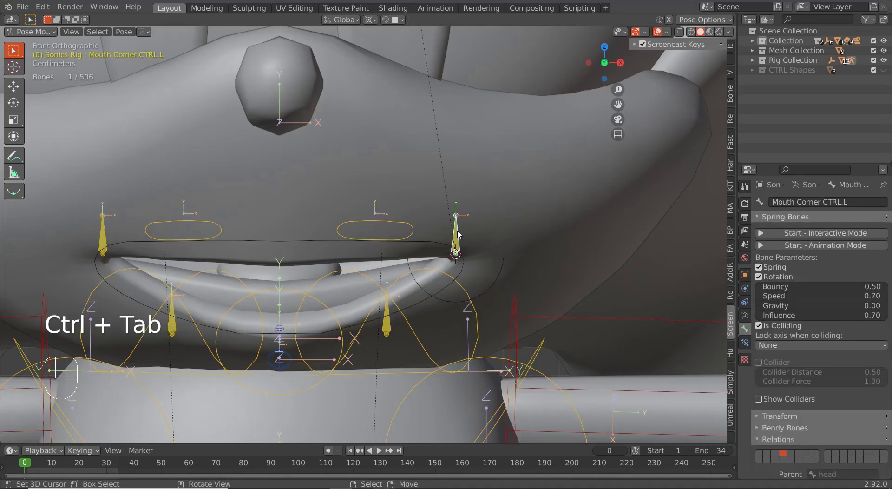
{"action": "key", "text": "ctrl+Tab"}
{"action": "scroll", "coordinate": [837, 375], "scroll_direction": "down", "scroll_amount": 3}
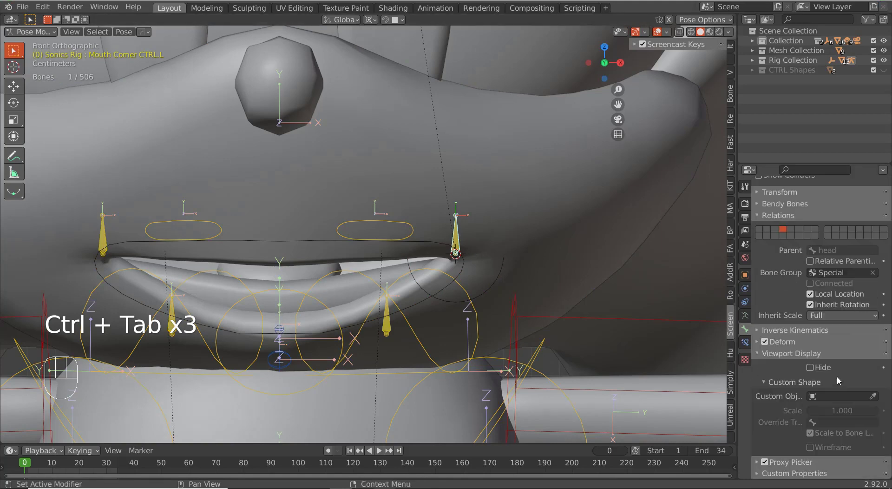
{"action": "key", "text": "u"}
{"action": "key", "text": "t"}
{"action": "key", "text": "h"}
{"action": "left_click", "coordinate": [833, 395]}
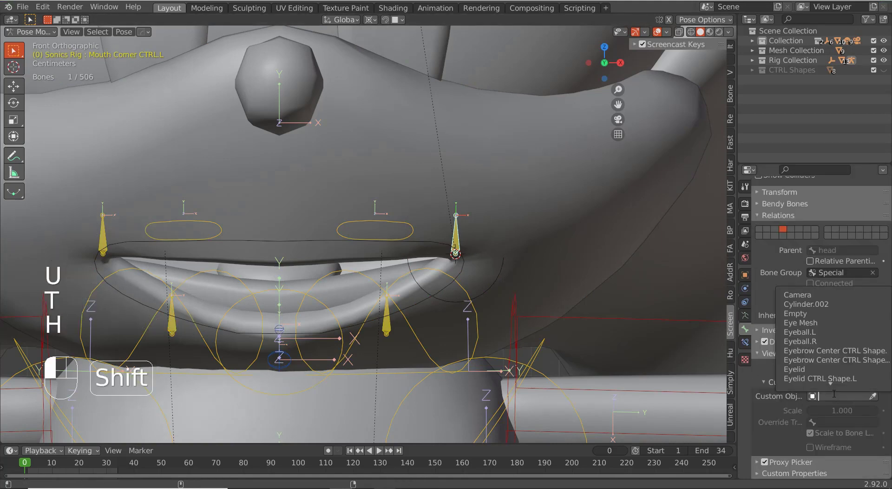
{"action": "type", "text": "Mouth"}
{"action": "left_click", "coordinate": [849, 323]}
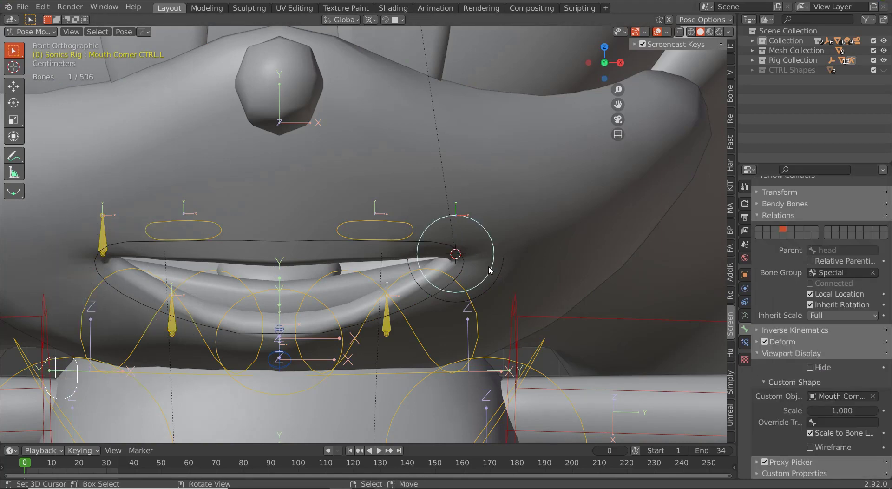
- Scale the Mouth Corner CTRL.L circle down slightly in Object Mode to match the bone's displayed shape
{"action": "key", "text": "ctrl+Tab"}
{"action": "key", "text": "s"}
{"action": "left_click", "coordinate": [514, 301]}
- Pull the Mouth Corner CTRL.L circle's inner side vertex about 0.0176 m along X with proportional editing to form a crescent
{"action": "key", "text": "Tab"}
{"action": "key", "text": "a"}
{"action": "key", "text": "z"}
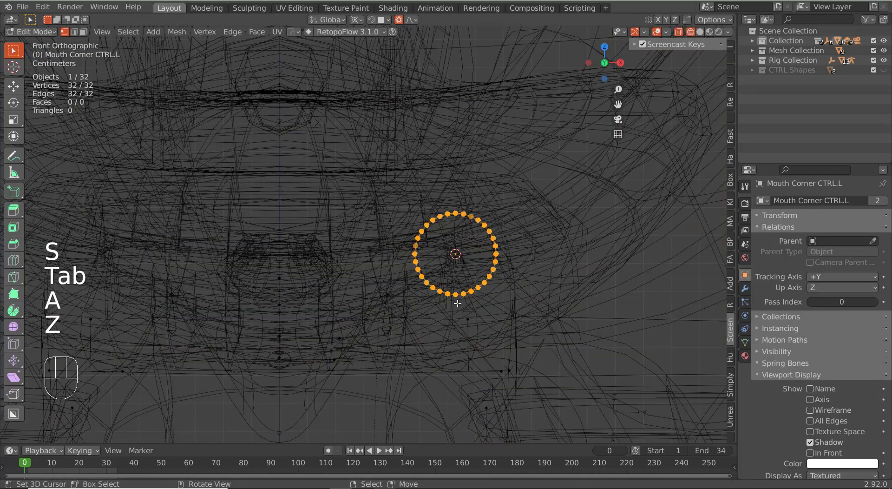
{"action": "left_click", "coordinate": [415, 253]}
{"action": "key", "text": "g"}
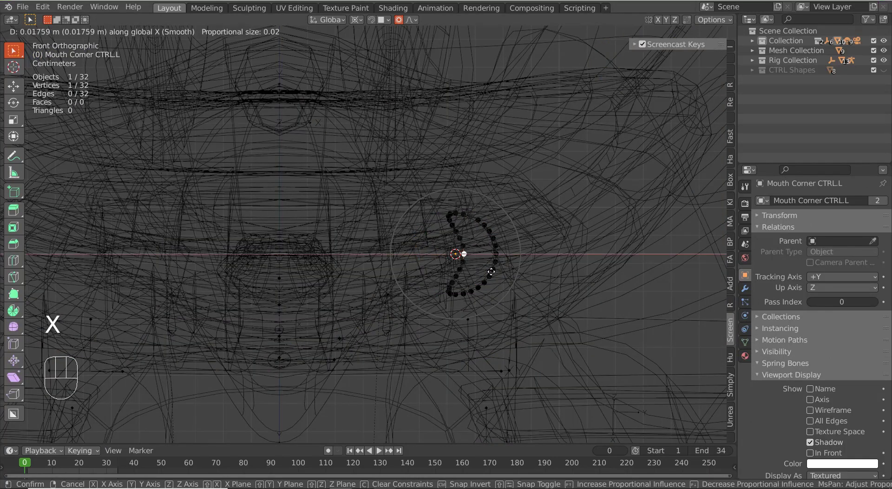
{"action": "left_click", "coordinate": [491, 271]}
- Move the crescent's inner and outer side vertices together about 0.0076 m outward along X with proportional editing
{"action": "left_click", "coordinate": [496, 255], "text": "shift"}
{"action": "key", "text": "g"}
{"action": "key", "text": "x"}
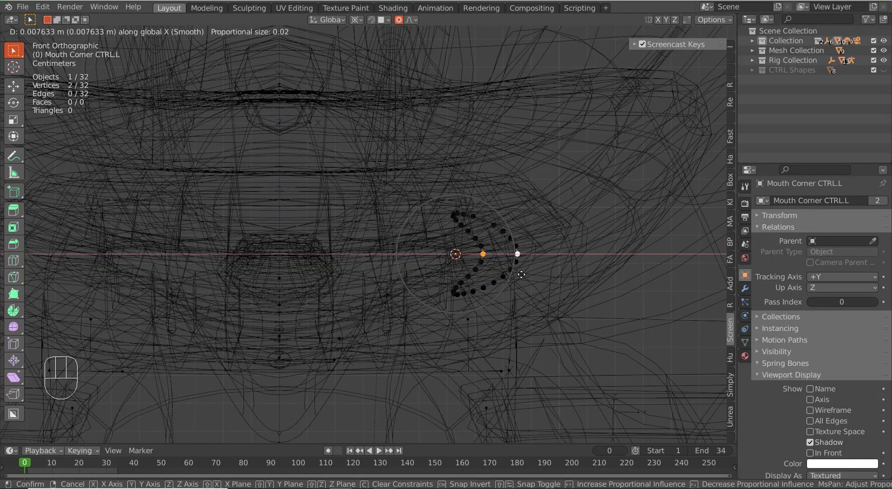
{"action": "left_click", "coordinate": [515, 277]}
{"action": "key", "text": "z"}
- From the side view, pull the crescent's top vertex forward about 0.0158 m along Y with proportional editing
{"action": "middle_click_drag", "start_coordinate": [541, 295], "coordinate": [491, 301]}
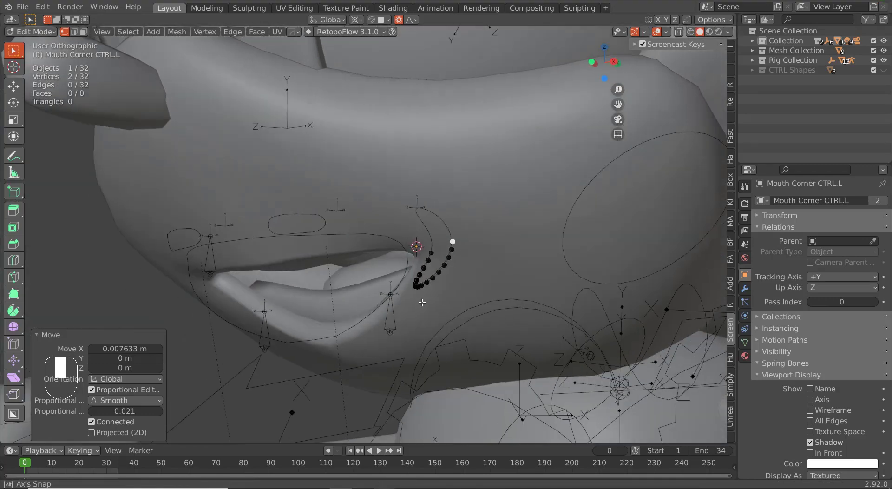
{"action": "key", "text": "KP_3"}
{"action": "key", "text": "a"}
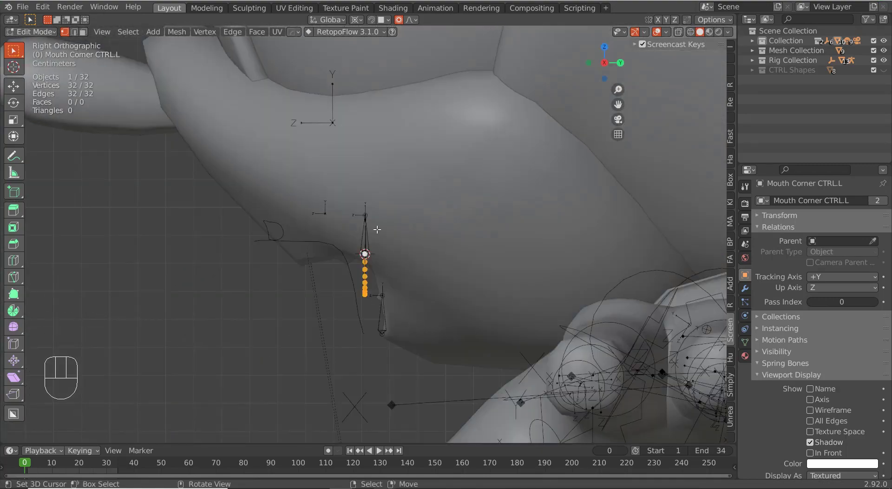
{"action": "key", "text": "z"}
{"action": "left_click", "coordinate": [366, 214]}
{"action": "key", "text": "g"}
{"action": "key", "text": "y"}
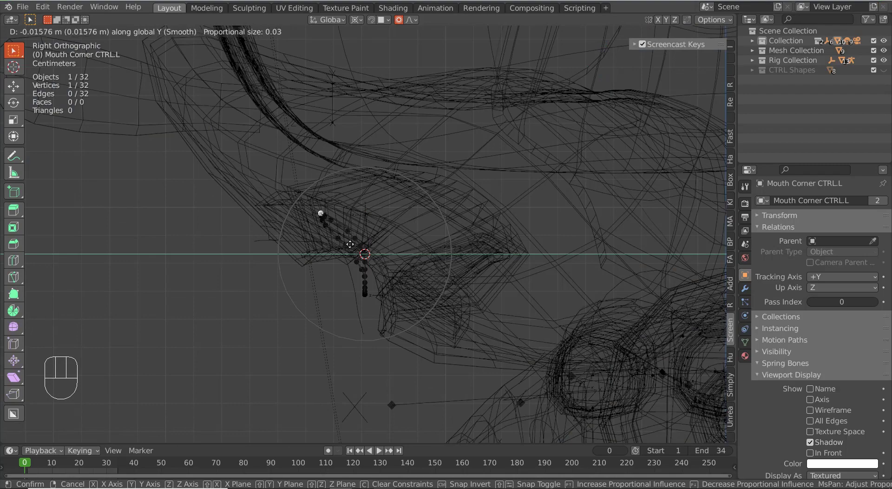
{"action": "left_click", "coordinate": [350, 244]}
{"action": "key", "text": "z"}
- Adjust the crescent's end vertices along Y and freely so the shape follows the cheek, finishing in Object Mode
{"action": "middle_click_drag", "start_coordinate": [378, 284], "coordinate": [451, 328]}
{"action": "key", "text": "g"}
{"action": "key", "text": "y"}
{"action": "scroll", "coordinate": [407, 301], "scroll_direction": "down", "scroll_amount": 3}
{"action": "left_click", "coordinate": [408, 302]}
{"action": "key", "text": "g"}
{"action": "key", "text": "y"}
{"action": "left_click", "coordinate": [383, 321]}
{"action": "key", "text": "g"}
{"action": "left_click", "coordinate": [483, 332]}
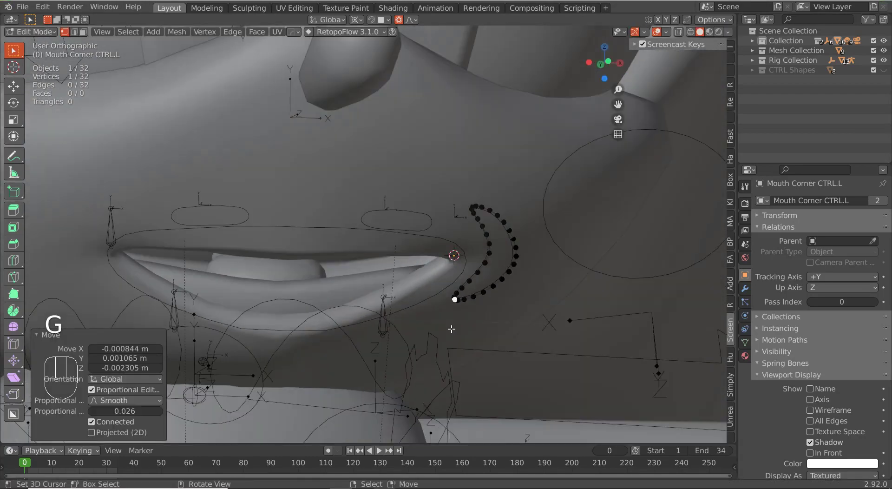
{"action": "key", "text": "KP_1"}
{"action": "key", "text": "Tab"}
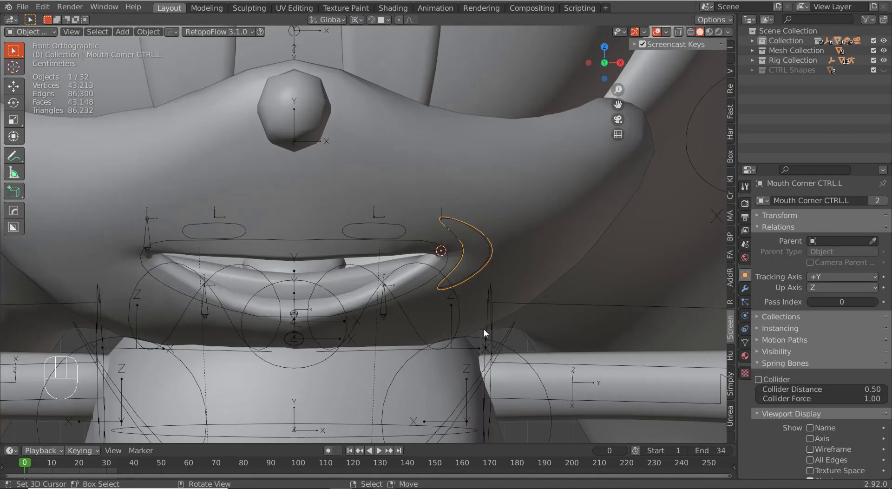
- Snap the 3D cursor to the mouth-corner bone on the opposite side and return to Object Mode
{"action": "middle_click_drag", "start_coordinate": [526, 291], "coordinate": [197, 228], "text": "shift"}
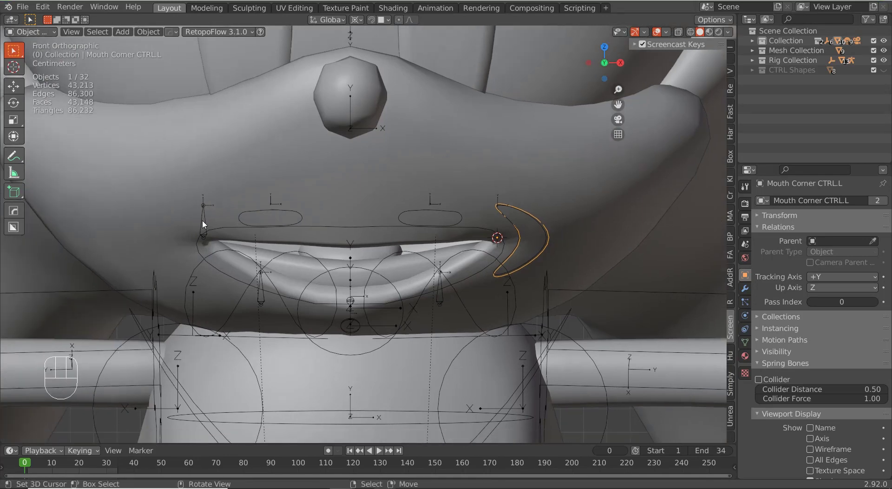
{"action": "right_click", "coordinate": [202, 221]}
{"action": "key", "text": "ctrl+Tab"}
{"action": "key", "text": "shift+s"}
{"action": "left_click", "coordinate": [203, 273]}
{"action": "key", "text": "Tab"}
{"action": "key", "text": "Tab"}
{"action": "key", "text": "ctrl+Tab"}
- Duplicate the Mouth Corner CTRL.L crescent in place and snap the copy to the 3D cursor
{"action": "right_click", "coordinate": [512, 260]}
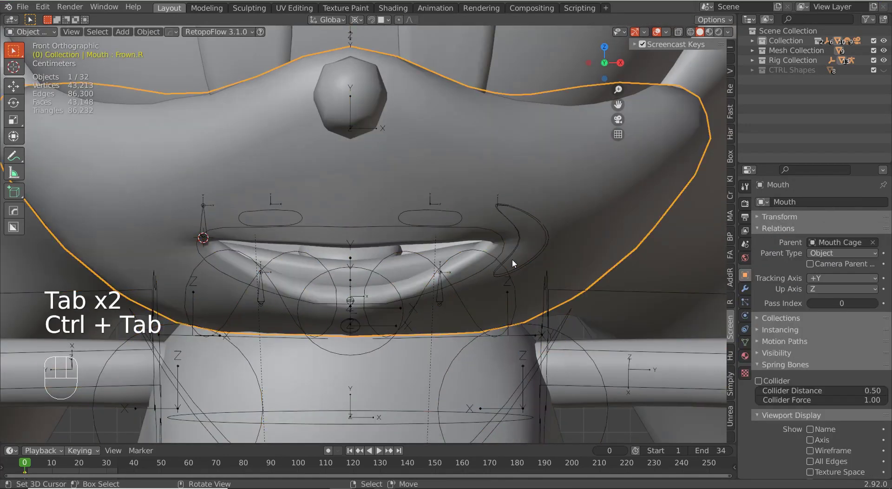
{"action": "right_click", "coordinate": [513, 256]}
{"action": "key", "text": "shift+d"}
{"action": "right_click", "coordinate": [513, 255]}
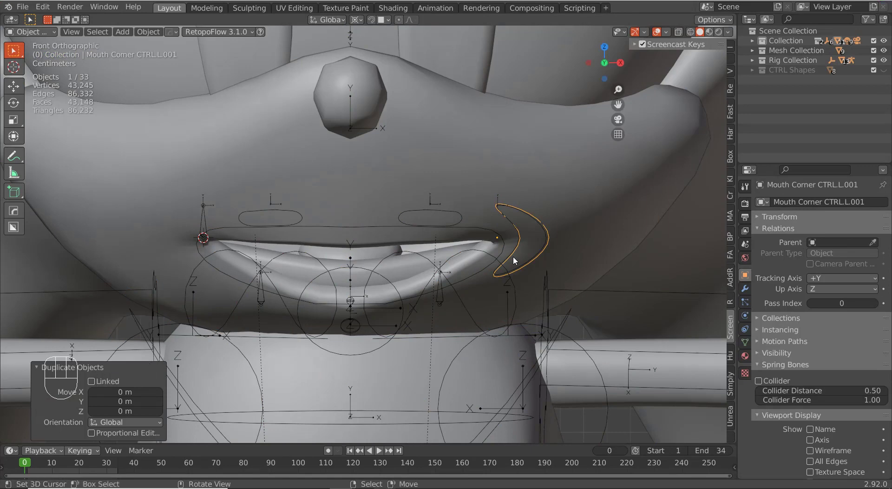
{"action": "key", "text": "shift+s"}
{"action": "left_click", "coordinate": [514, 213]}
- Mirror the duplicated crescent's vertices by scaling them -1 along X in Edit Mode
{"action": "key", "text": "Tab"}
{"action": "key", "text": "a"}
{"action": "key", "text": "s"}
{"action": "key", "text": "x"}
{"action": "key", "text": "minus"}
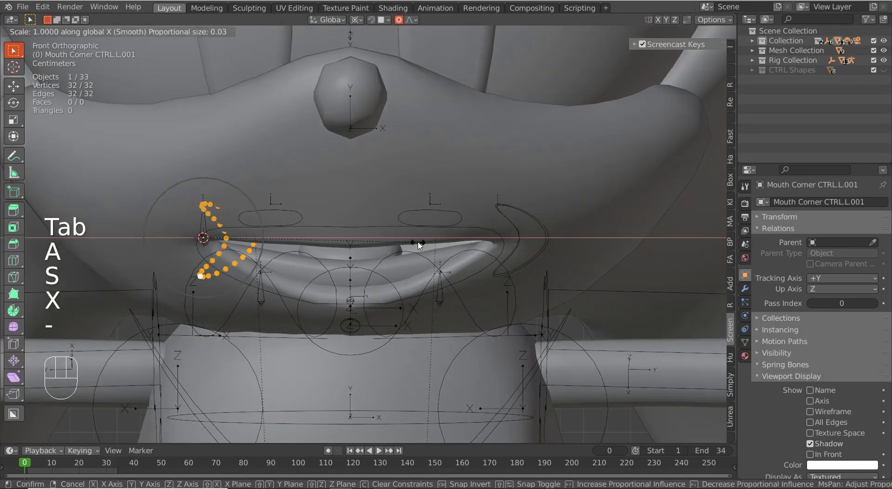
{"action": "key", "text": "1"}
{"action": "key", "text": "Return"}
{"action": "key", "text": "Tab"}
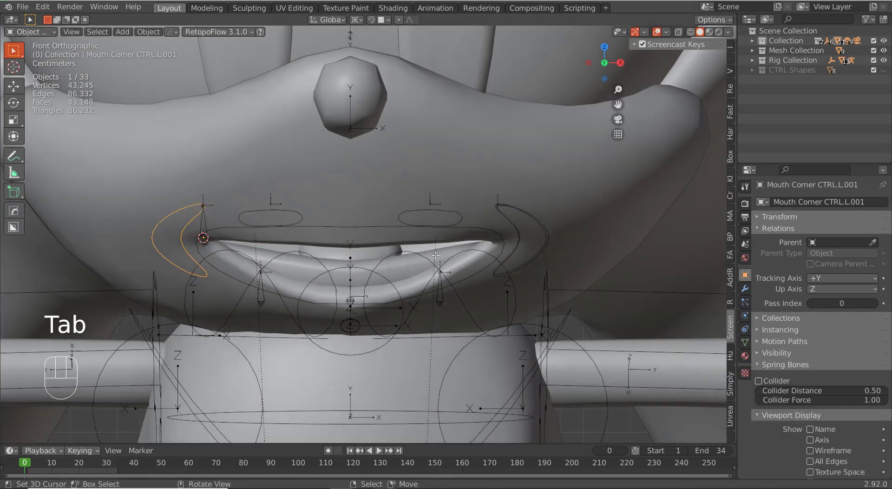
- Snap the 3D cursor to the Bottom Mouth Mid CTRL.L bone in Pose Mode
{"action": "left_click", "coordinate": [443, 301]}
{"action": "key", "text": "ctrl+Tab"}
{"action": "key", "text": "shift+s"}
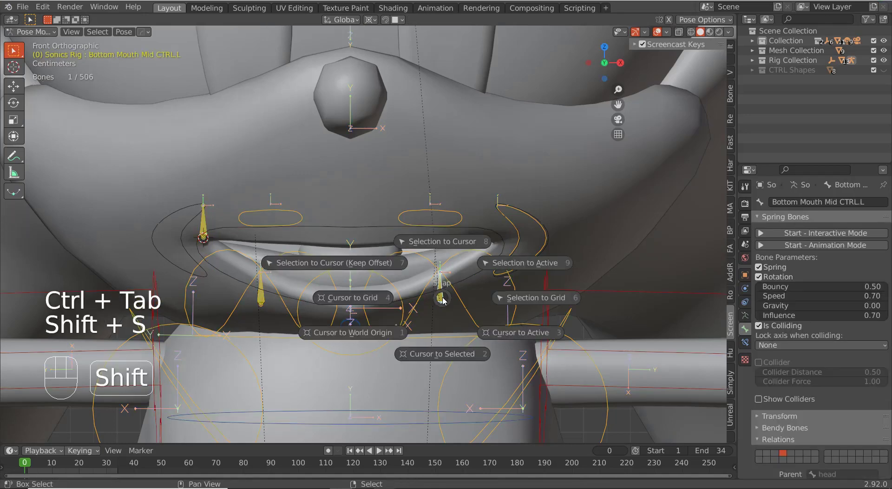
{"action": "left_click", "coordinate": [442, 335]}
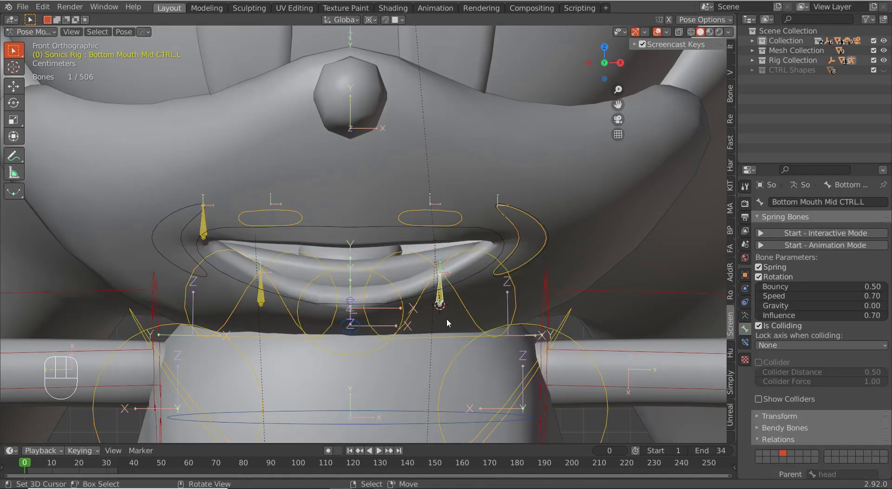
- Add a mesh circle at the 3D cursor in Object Mode and rotate it 90 degrees about X
{"action": "key", "text": "ctrl+Tab"}
{"action": "key", "text": "shift+a"}
{"action": "mouse_move", "coordinate": [405, 283]}
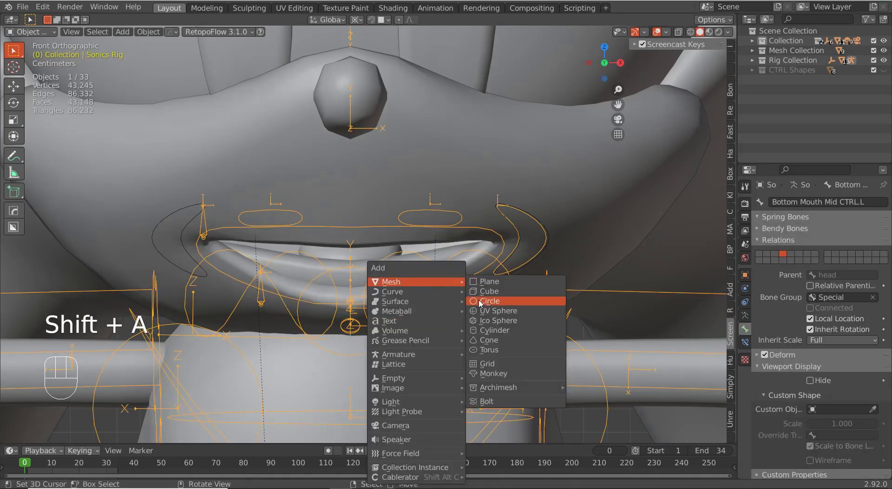
{"action": "left_click", "coordinate": [479, 299]}
{"action": "key", "text": "r"}
{"action": "key", "text": "x"}
{"action": "key", "text": "9"}
{"action": "key", "text": "0"}
{"action": "key", "text": "Return"}
- Scale the circle down, including by factors 0.382 and 0.152, and rename it Bottom Mid Mouth CTRL.L
{"action": "key", "text": "s"}
{"action": "key", "text": "s"}
{"action": "key", "text": "s"}
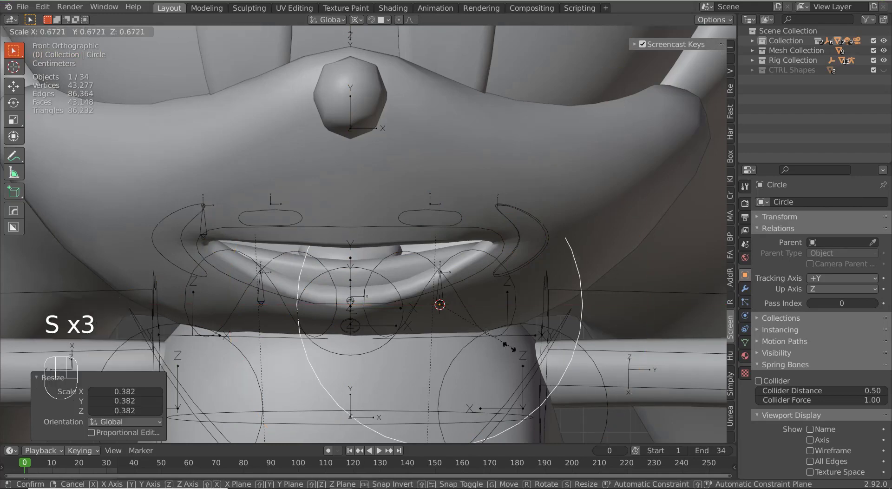
{"action": "left_click", "coordinate": [576, 309]}
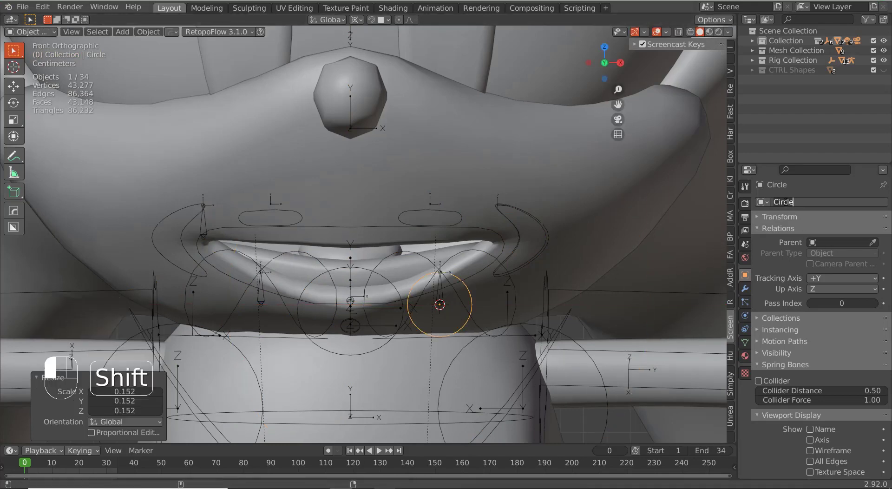
{"action": "type", "text": "Bottom Mid Mouth CTRL.L"}
{"action": "key", "text": "Return"}
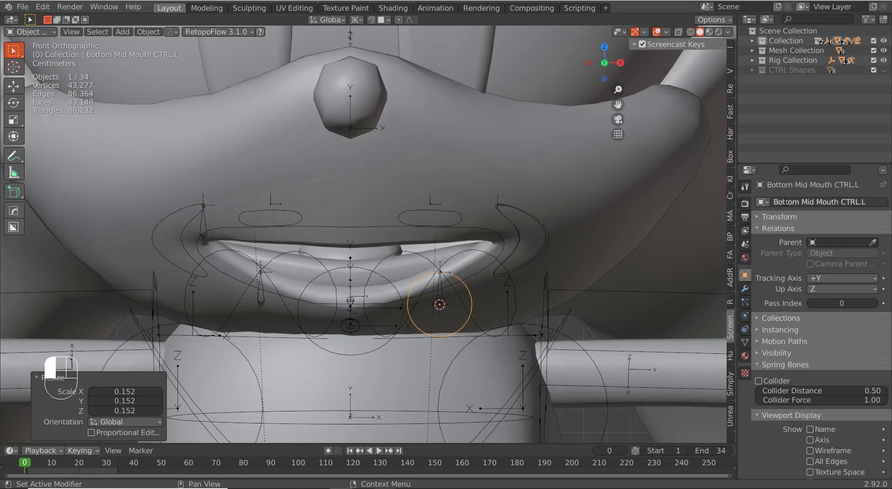
- Assign the Bottom Mid Mouth CTRL.L circle as the custom shape of the Bottom Mouth Mid CTRL.L bone
{"action": "key", "text": "ctrl+Tab"}
{"action": "right_click", "coordinate": [443, 293]}
{"action": "key", "text": "ctrl+Tab"}
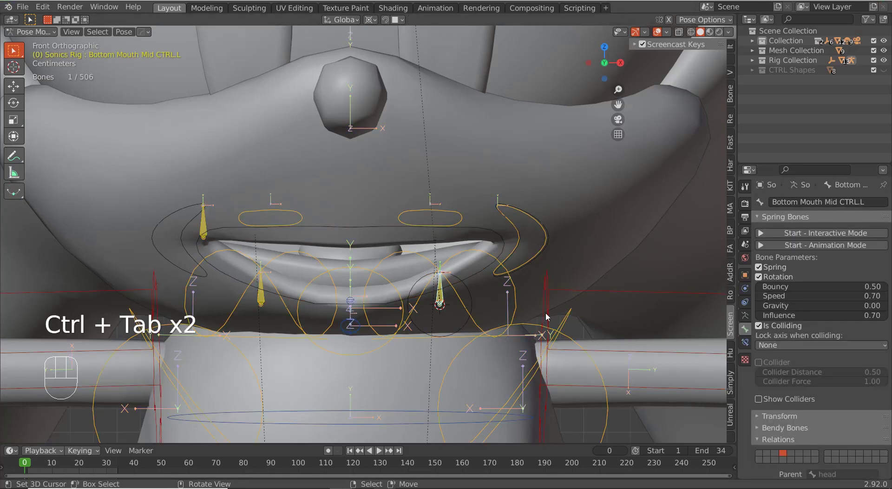
{"action": "scroll", "coordinate": [827, 372], "scroll_direction": "down", "scroll_amount": 12}
{"action": "left_click", "coordinate": [828, 393]}
{"action": "type", "text": "Botto"}
{"action": "key", "text": "Return"}
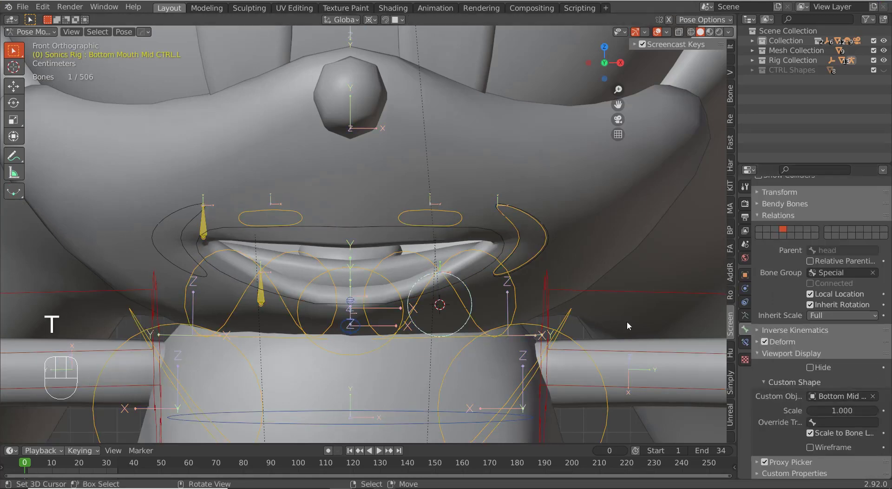
- Flatten the Bottom Mid Mouth CTRL.L circle along Z into a horizontal ellipse in Edit Mode
{"action": "scroll", "coordinate": [557, 348], "scroll_direction": "up", "scroll_amount": 2}
{"action": "key", "text": "ctrl+Tab"}
{"action": "right_click", "coordinate": [509, 363]}
{"action": "scroll", "coordinate": [509, 360], "scroll_direction": "up", "scroll_amount": 1}
{"action": "key", "text": "Tab"}
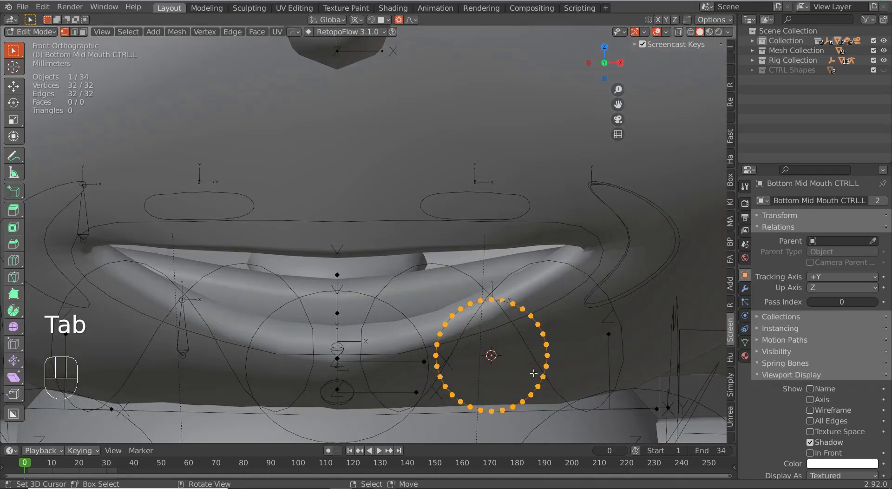
{"action": "key", "text": "s"}
{"action": "key", "text": "z"}
{"action": "left_click", "coordinate": [492, 331]}
- Lower the ellipse's top and bottom middle vertices along Z with proportional editing to curve it under the lip
{"action": "right_click", "coordinate": [492, 333]}
{"action": "right_click", "coordinate": [492, 370], "text": "shift"}
{"action": "key", "text": "g"}
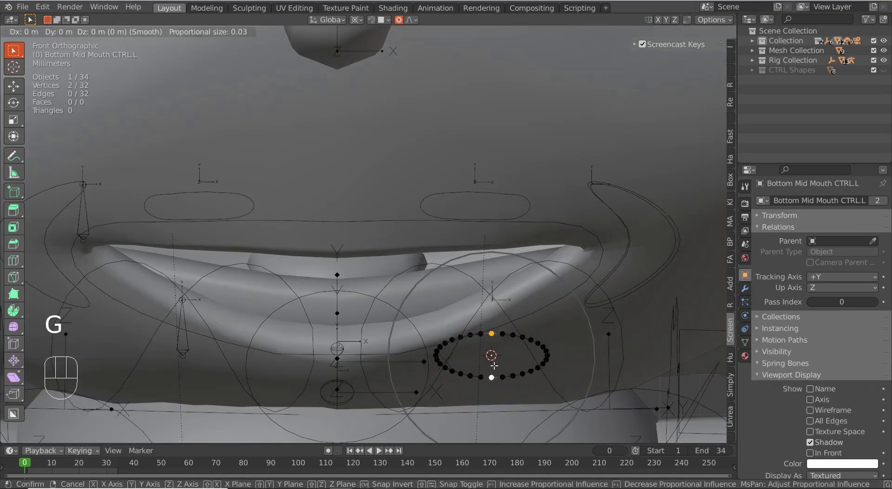
{"action": "key", "text": "z"}
{"action": "left_click", "coordinate": [493, 380]}
- Rotate the whole ellipse -14.6° to follow the lower lip's slope and return to Object Mode
{"action": "key", "text": "a"}
{"action": "key", "text": "r"}
{"action": "left_click", "coordinate": [551, 391]}
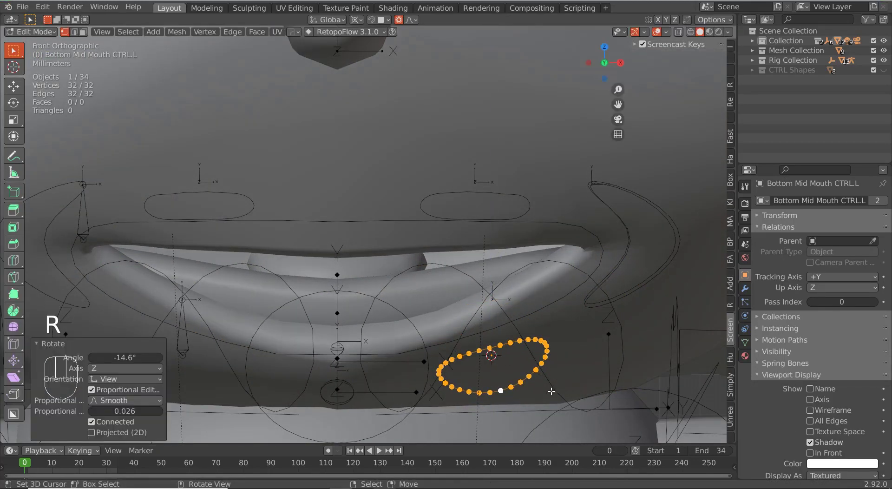
{"action": "key", "text": "Tab"}
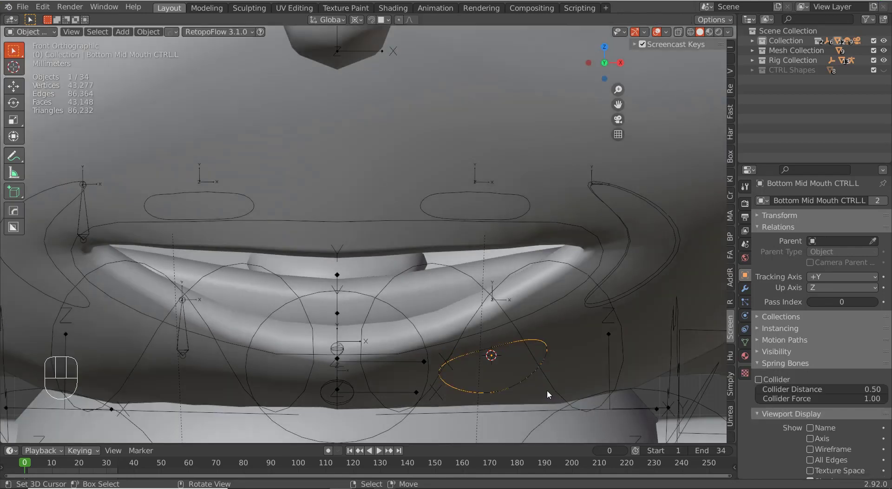
- Snap the 3D cursor to the Bottom Mouth Mid CTRL.R bone in Pose Mode
{"action": "middle_click_drag", "start_coordinate": [511, 381], "coordinate": [559, 364], "text": "shift"}
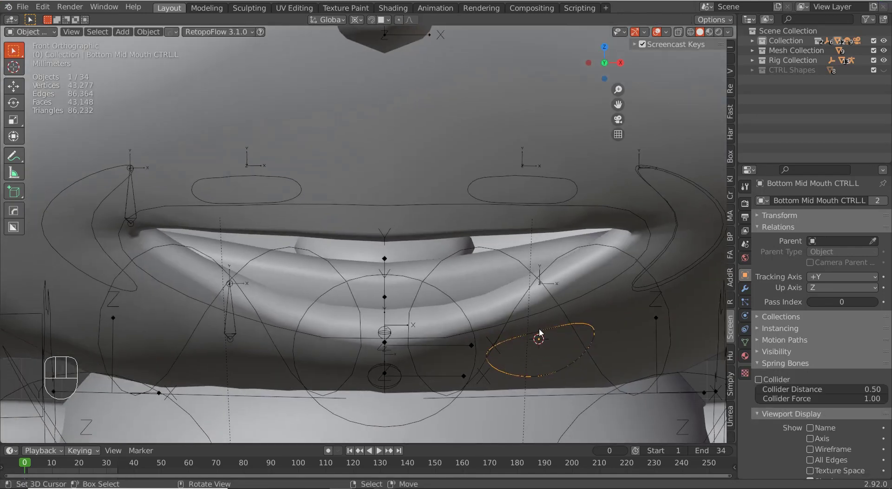
{"action": "right_click", "coordinate": [232, 327]}
{"action": "right_click", "coordinate": [232, 327]}
{"action": "key", "text": "ctrl+Tab"}
{"action": "right_click", "coordinate": [232, 327]}
{"action": "key", "text": "shift+s"}
{"action": "left_click", "coordinate": [235, 381]}
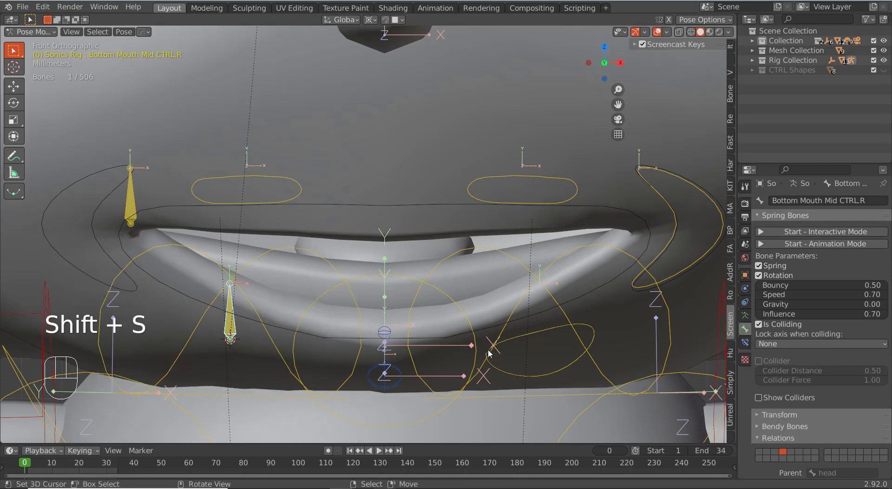
- Duplicate the Bottom Mid Mouth CTRL.L shape in place and rename the copy Bottom Mid Mouth CTRL.R
{"action": "key", "text": "ctrl+Tab"}
{"action": "right_click", "coordinate": [536, 331]}
{"action": "key", "text": "shift+d"}
{"action": "right_click", "coordinate": [537, 330]}
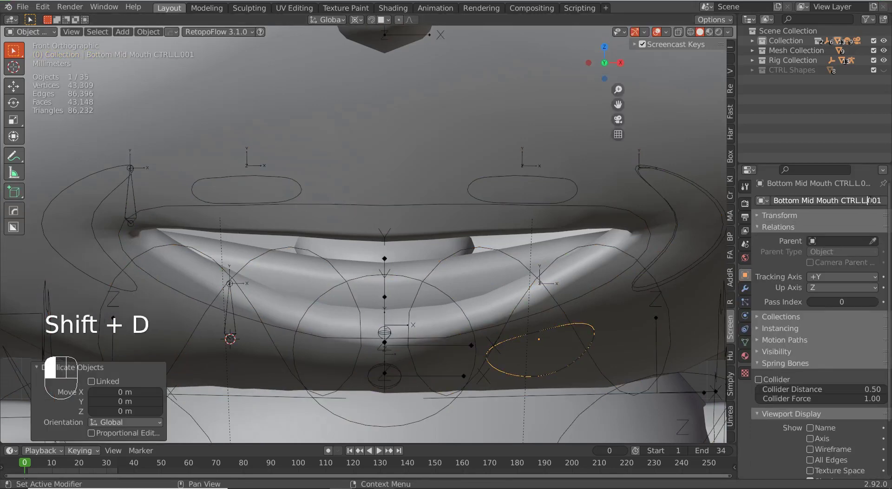
{"action": "type", "text": ".R"}
{"action": "key", "text": "Return"}
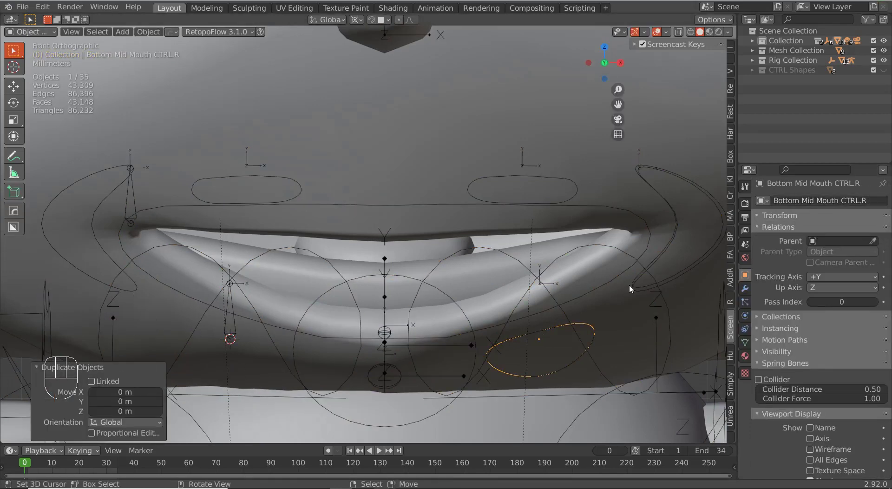
- Snap Bottom Mid Mouth CTRL.R to the 3D cursor and mirror its vertices by scaling them -1 along X
{"action": "key", "text": "shift+s"}
{"action": "left_click", "coordinate": [553, 279]}
{"action": "key", "text": "Tab"}
{"action": "key", "text": "s"}
{"action": "key", "text": "x"}
{"action": "key", "text": "minus"}
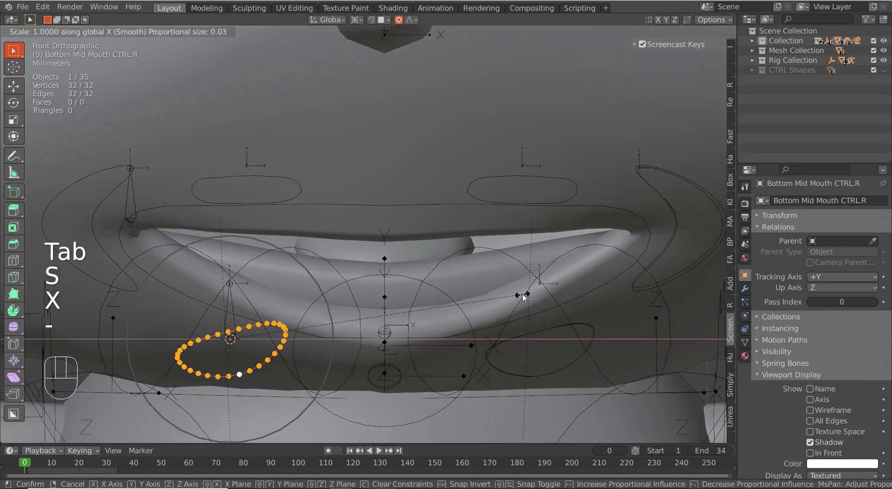
{"action": "key", "text": "1"}
{"action": "key", "text": "Return"}
{"action": "key", "text": "Tab"}
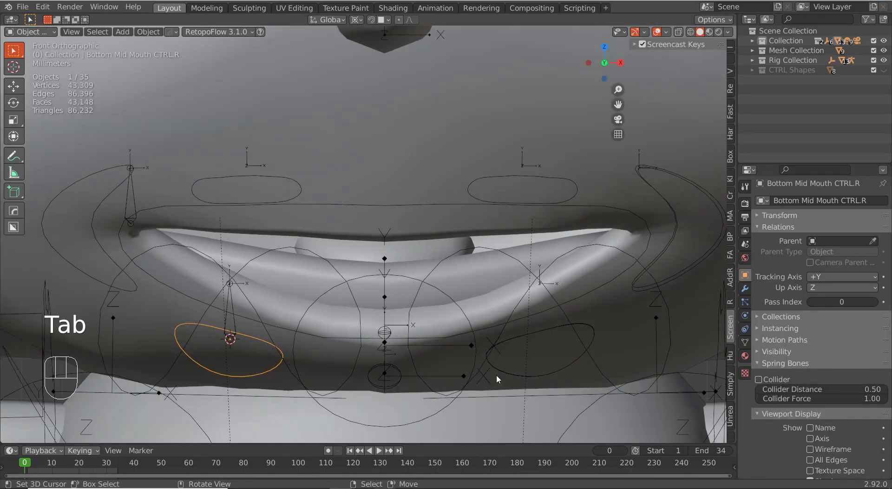
- Assign Bottom Mid Mouth CTRL.R as the custom shape of the Bottom Mouth Mid CTRL.R bone
{"action": "left_click", "coordinate": [236, 326]}
{"action": "left_click", "coordinate": [236, 326]}
{"action": "key", "text": "ctrl+Tab"}
{"action": "scroll", "coordinate": [812, 418], "scroll_direction": "down", "scroll_amount": 12}
{"action": "left_click", "coordinate": [831, 397]}
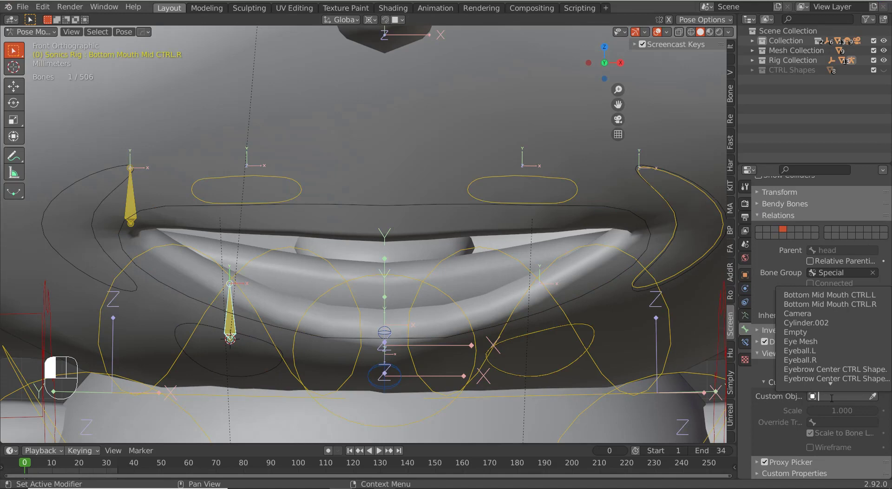
{"action": "type", "text": "Bo"}
{"action": "left_click", "coordinate": [860, 303]}
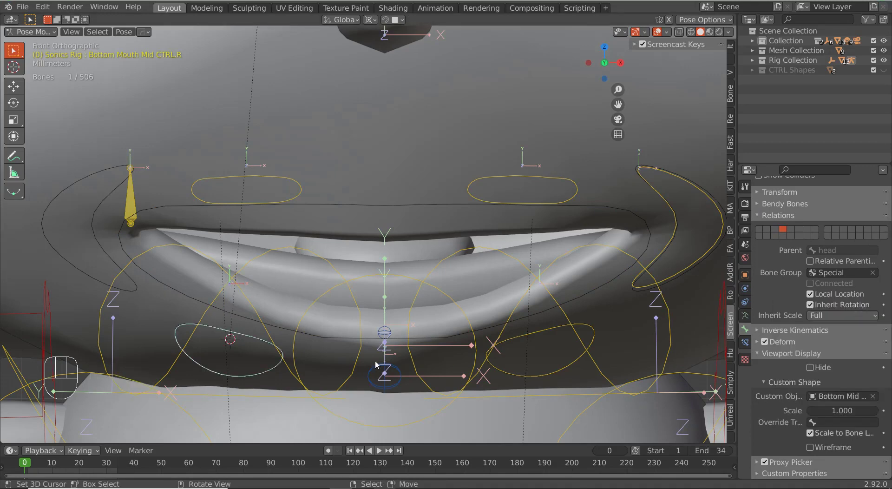
- Move the Bottom Mid Mouth CTRL.R and Bottom Mid Mouth CTRL.L shapes to the CTRL Shapes collection
{"action": "key", "text": "ctrl+Tab"}
{"action": "key", "text": "ctrl+z"}
{"action": "key", "text": "m"}
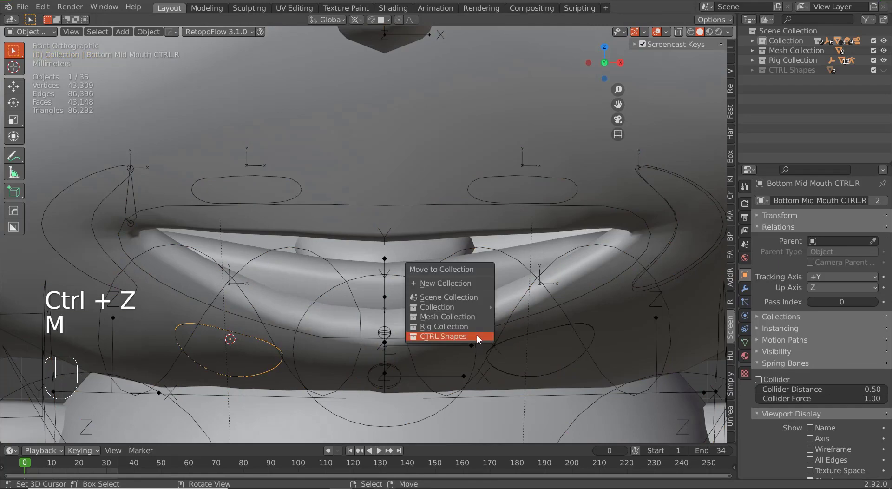
{"action": "left_click", "coordinate": [476, 334]}
{"action": "right_click", "coordinate": [547, 326]}
{"action": "right_click", "coordinate": [547, 326]}
{"action": "key", "text": "m"}
{"action": "left_click", "coordinate": [545, 327]}
{"action": "scroll", "coordinate": [483, 316], "scroll_direction": "down", "scroll_amount": 5}
{"action": "scroll", "coordinate": [573, 227], "scroll_direction": "up", "scroll_amount": 3}
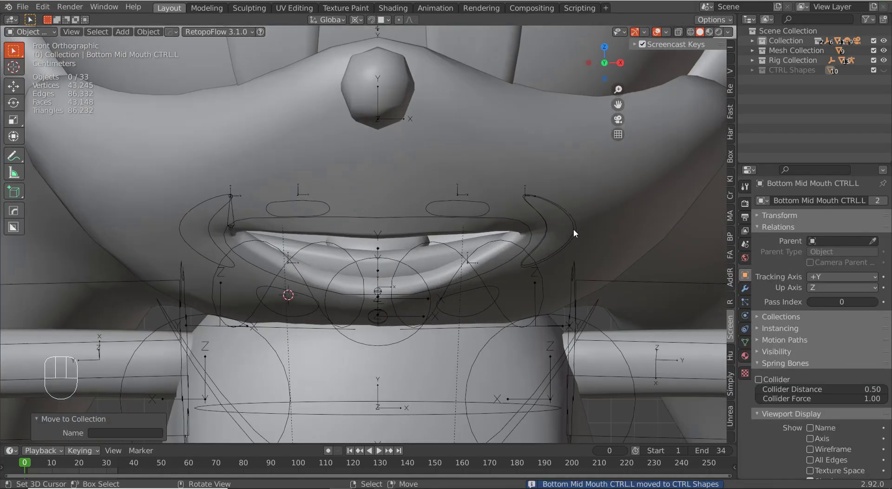
- Move the Mouth Corner CTRL.L shape to the CTRL Shapes collection
{"action": "left_click", "coordinate": [573, 228]}
{"action": "left_click", "coordinate": [575, 228]}
{"action": "key", "text": "m"}
{"action": "left_click", "coordinate": [338, 224]}
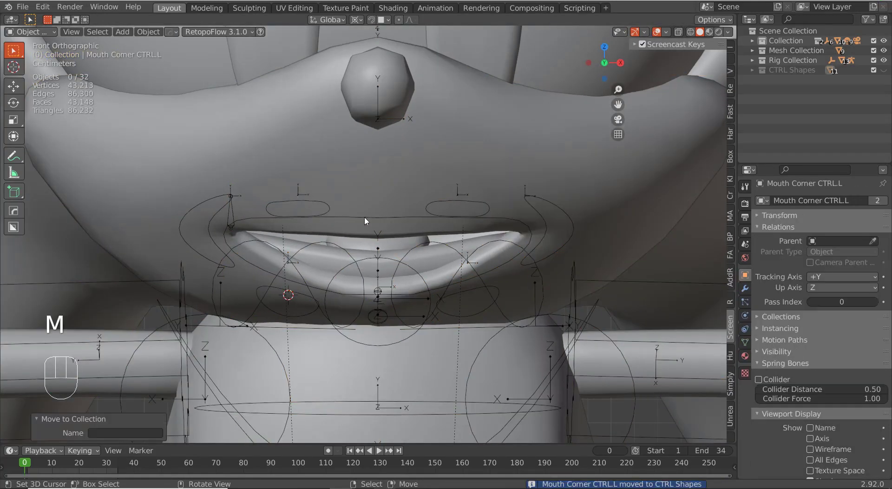
- Rename the opposite mouth corner shape, Mouth Corner CTRL.L.001, as Mouth Corner CTRL.R
{"action": "key", "text": "ctrl+Tab"}
{"action": "key", "text": "ctrl+Tab"}
{"action": "left_click", "coordinate": [215, 237]}
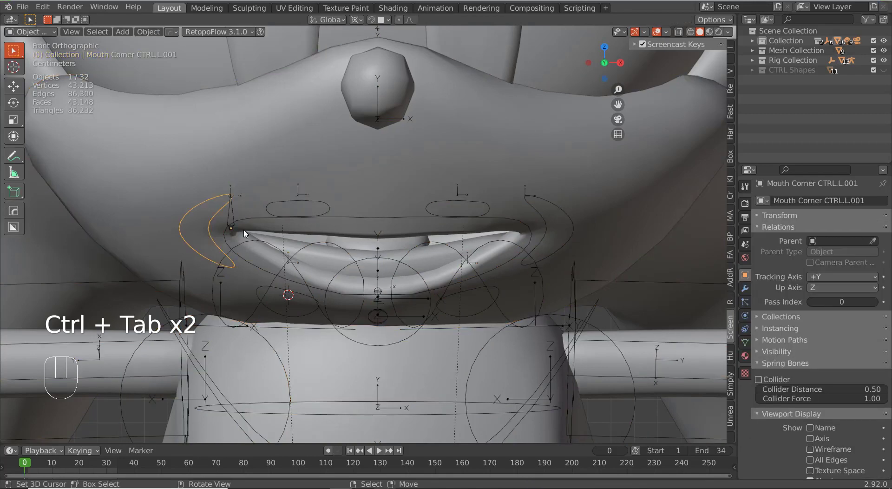
{"action": "left_click", "coordinate": [865, 200]}
{"action": "key", "text": "Return"}
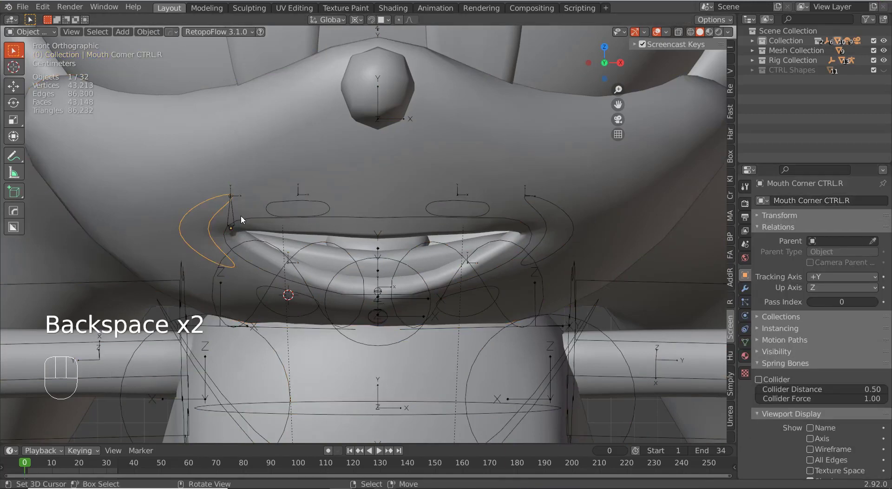
- Assign Mouth Corner CTRL.R as the custom shape of the Mouth Corner CTRL.R bone
{"action": "key", "text": "ctrl+Tab"}
{"action": "scroll", "coordinate": [804, 394], "scroll_direction": "down", "scroll_amount": 5}
{"action": "left_click", "coordinate": [832, 396]}
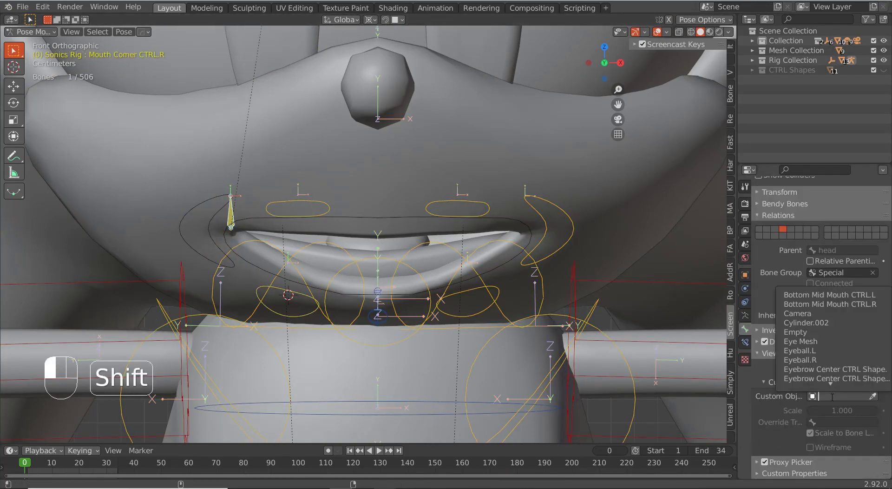
{"action": "type", "text": "Cor"}
{"action": "key", "text": "Down"}
{"action": "key", "text": "Return"}
- Move the Mouth Corner CTRL.R shape to the CTRL Shapes collection
{"action": "key", "text": "ctrl+Tab"}
{"action": "right_click", "coordinate": [194, 212]}
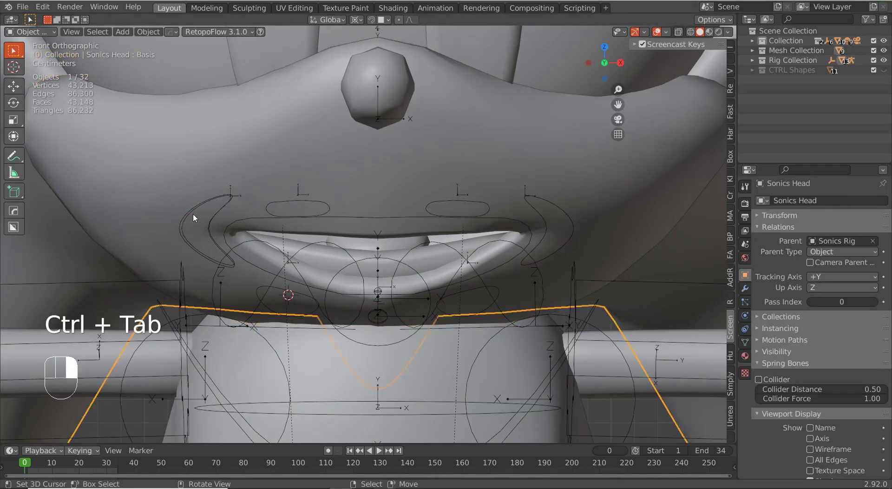
{"action": "right_click", "coordinate": [193, 211]}
{"action": "right_click", "coordinate": [193, 211]}
{"action": "right_click", "coordinate": [193, 211]}
{"action": "key", "text": "m"}
{"action": "left_click", "coordinate": [193, 210]}
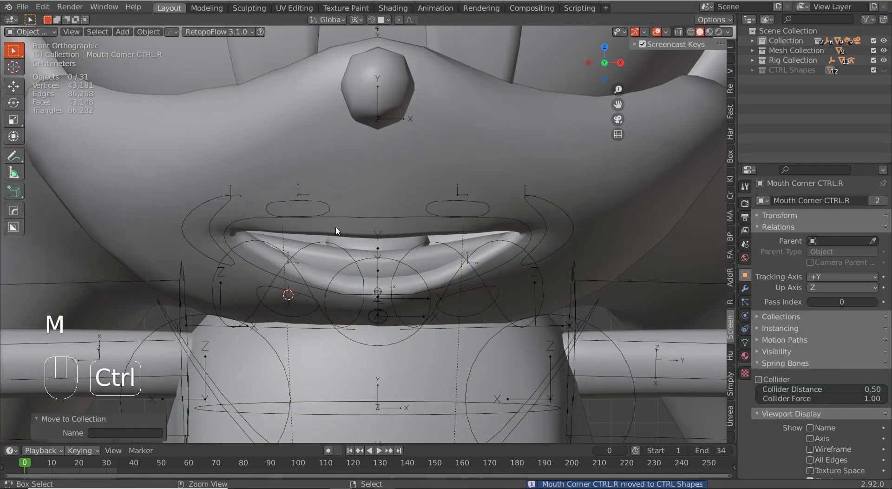
- Test-move the Main Mouth CTRL bone of Sonics Rig in Pose Mode
{"action": "key", "text": "ctrl+Tab"}
{"action": "key", "text": "ctrl+Tab"}
{"action": "key", "text": "ctrl+Tab"}
{"action": "left_click", "coordinate": [284, 218]}
{"action": "key", "text": "ctrl+Tab"}
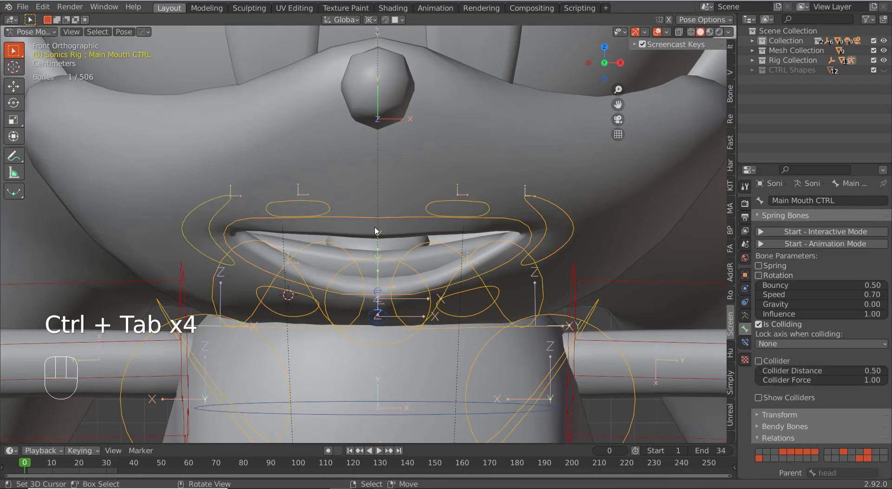
{"action": "key", "text": "g"}
- Parent the two upper, two lower and two corner mouth control bones to the Main Mouth CTRL bone in Edit Mode
{"action": "key", "text": "Tab"}
{"action": "right_click", "coordinate": [298, 211], "text": "shift"}
{"action": "right_click", "coordinate": [231, 211], "text": "shift"}
{"action": "right_click", "coordinate": [285, 284], "text": "shift"}
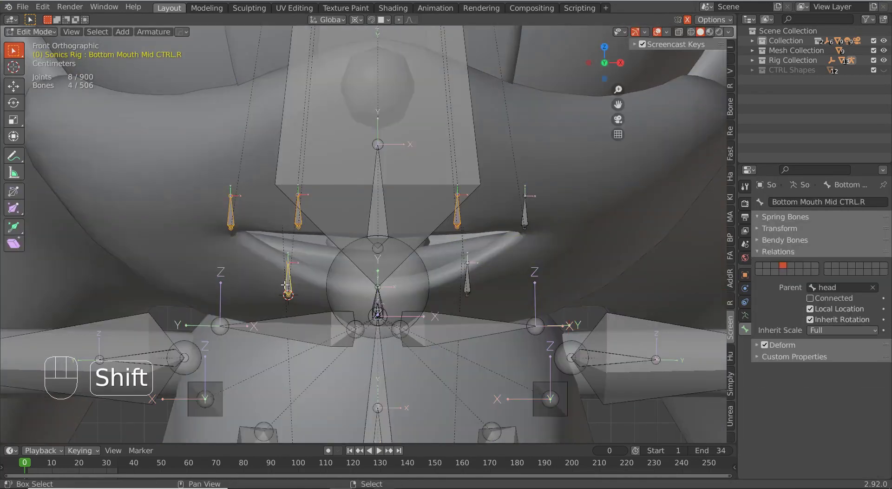
{"action": "right_click", "coordinate": [525, 211], "text": "shift"}
{"action": "middle_click_drag", "start_coordinate": [531, 216], "coordinate": [646, 218]}
{"action": "right_click", "coordinate": [367, 223], "text": "shift"}
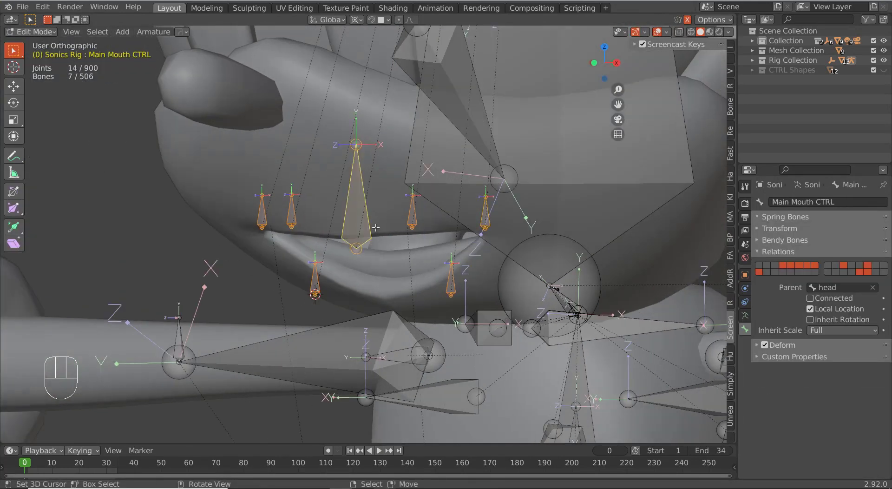
{"action": "key", "text": "ctrl+p"}
{"action": "left_click", "coordinate": [376, 227]}
- Check the new parenting by test-moving Main Mouth CTRL in Pose Mode from several view angles
{"action": "key", "text": "Tab"}
{"action": "key", "text": "g"}
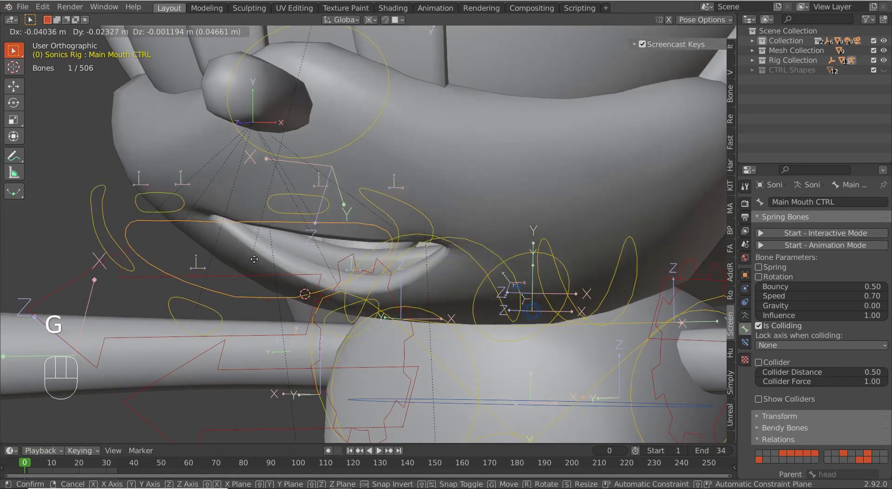
{"action": "scroll", "coordinate": [293, 277], "scroll_direction": "down", "scroll_amount": 5}
{"action": "middle_click_drag", "start_coordinate": [293, 277], "coordinate": [342, 269]}
{"action": "key", "text": "g"}
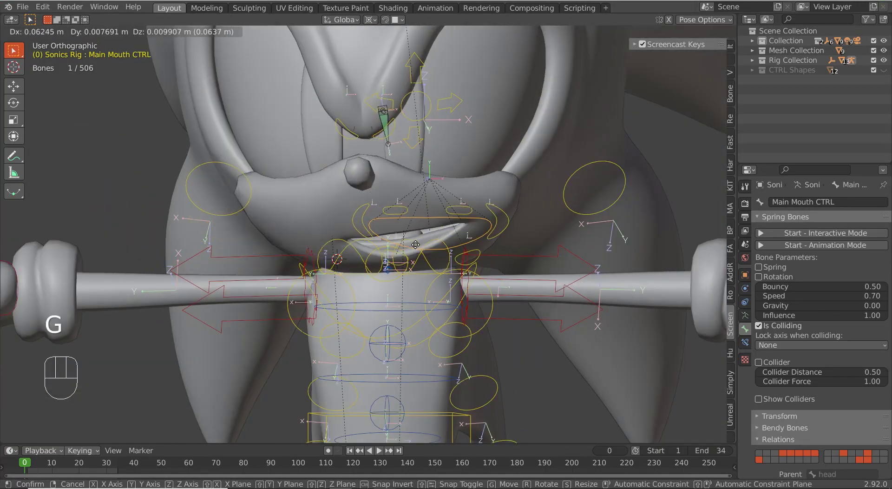
{"action": "scroll", "coordinate": [341, 249], "scroll_direction": "up", "scroll_amount": 5}
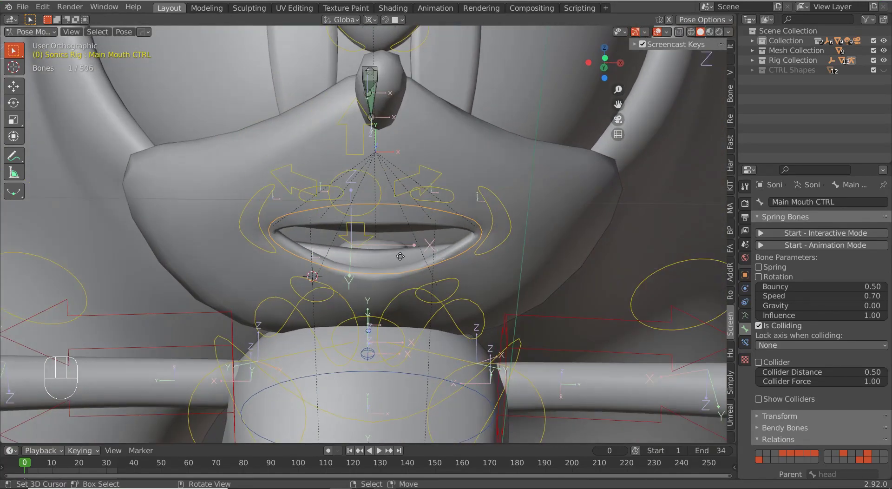
{"action": "left_click", "coordinate": [341, 258]}
{"action": "middle_click_drag", "start_coordinate": [341, 257], "coordinate": [434, 278]}
{"action": "key", "text": "g"}
{"action": "left_click", "coordinate": [386, 284]}
{"action": "key", "text": "g"}
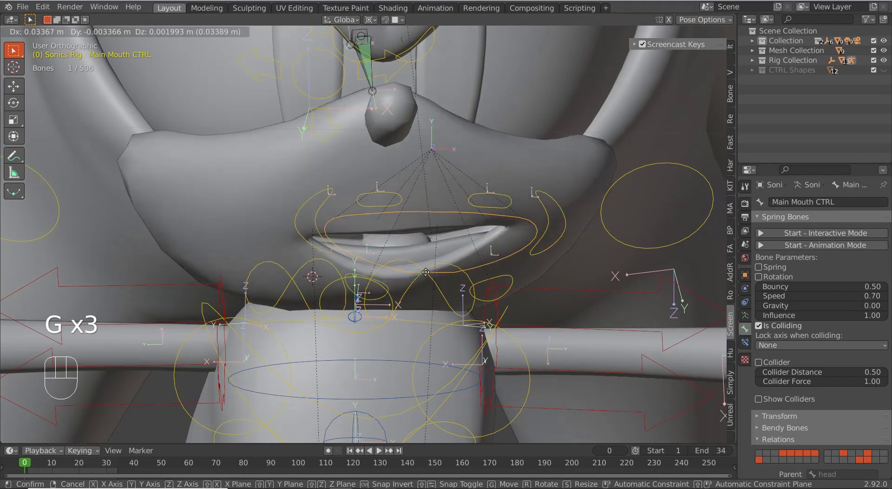
{"action": "left_click", "coordinate": [462, 276]}
- Test-rotate and move Main Mouth CTRL without keeping the pose, and return to the front view
{"action": "key", "text": "r"}
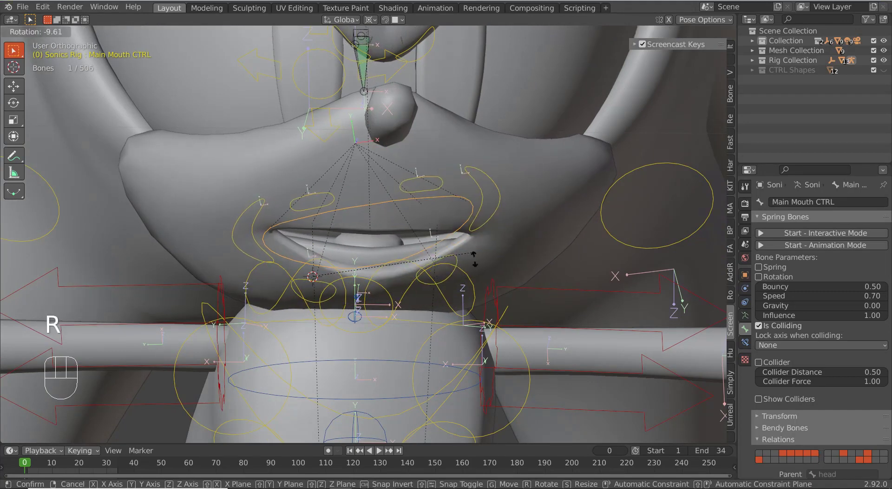
{"action": "left_click", "coordinate": [434, 288]}
{"action": "middle_click_drag", "start_coordinate": [434, 287], "coordinate": [428, 292]}
{"action": "key", "text": "g"}
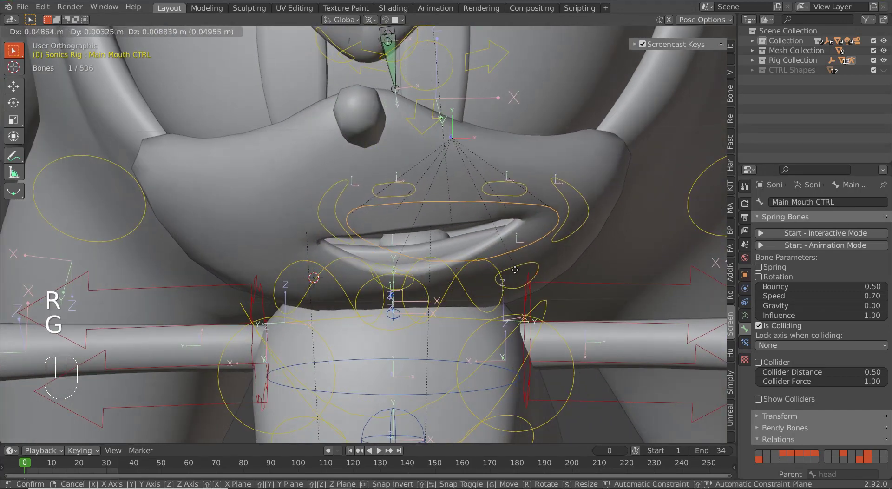
{"action": "right_click", "coordinate": [439, 296]}
{"action": "key", "text": "KP_1"}
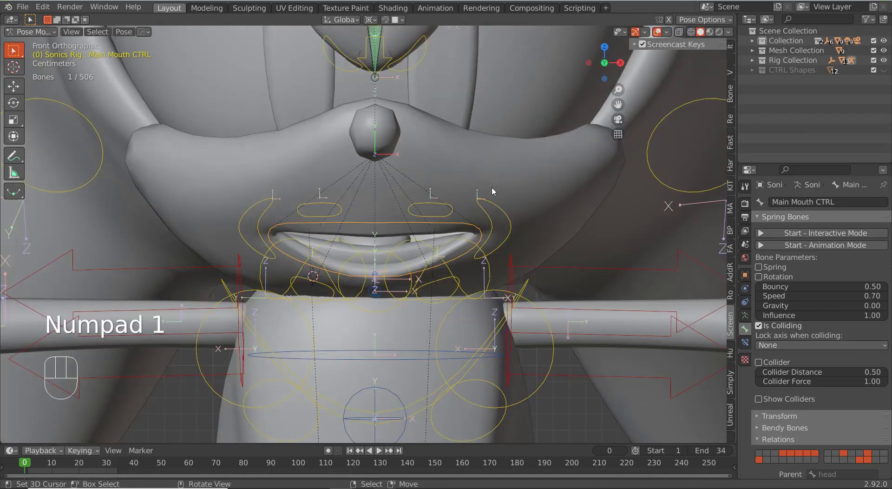
{"action": "scroll", "coordinate": [584, 208], "scroll_direction": "up", "scroll_amount": 2}
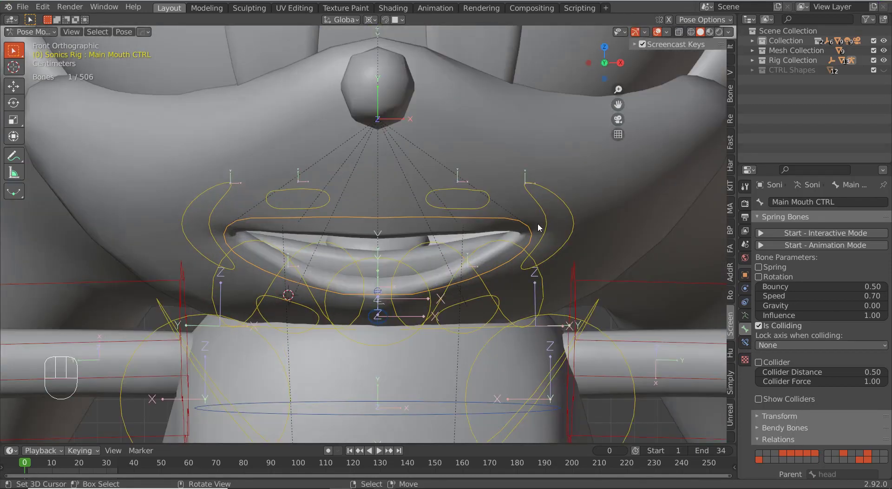
- Select the Mouth mesh in Object Mode and examine its shape keys from Smile.L to Frown.R, leaving Frown.L at 0
{"action": "key", "text": "ctrl+Tab"}
{"action": "left_click", "coordinate": [577, 191]}
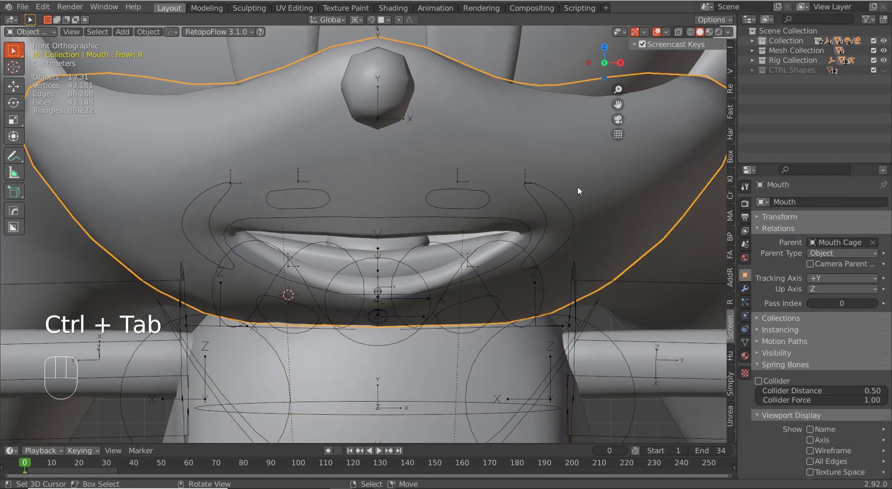
{"action": "left_click", "coordinate": [745, 341]}
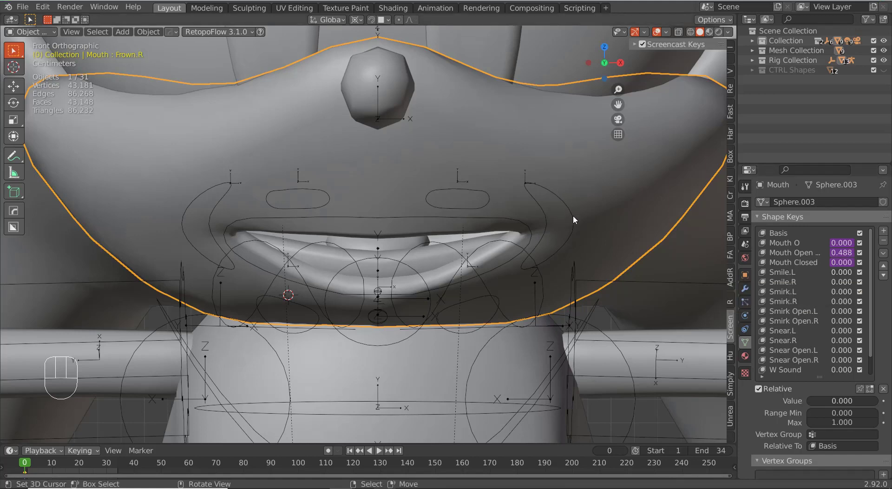
{"action": "mouse_move", "coordinate": [835, 275]}
{"action": "left_mouse_down"}
{"action": "mouse_move", "coordinate": [854, 275]}
{"action": "mouse_move", "coordinate": [835, 271]}
{"action": "left_mouse_up"}
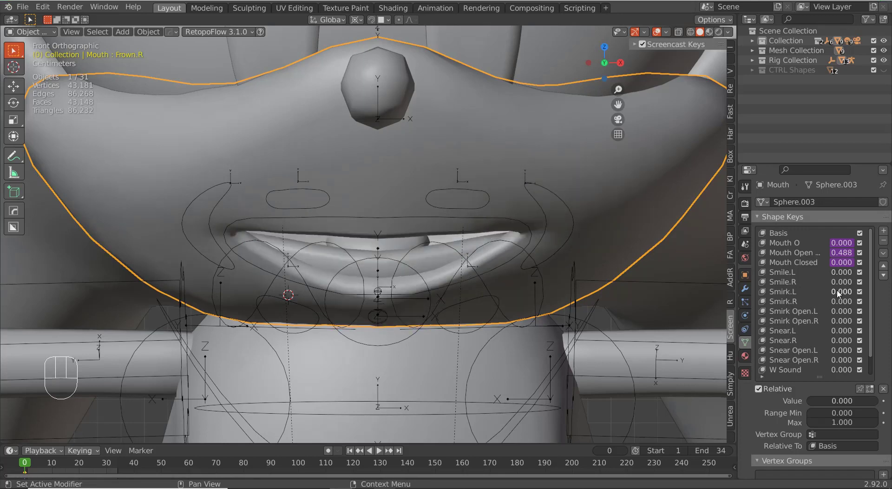
{"action": "left_click_drag", "start_coordinate": [837, 303], "coordinate": [831, 333]}
{"action": "scroll", "coordinate": [840, 360], "scroll_direction": "down", "scroll_amount": 2}
{"action": "scroll", "coordinate": [839, 349], "scroll_direction": "up", "scroll_amount": 2}
{"action": "scroll", "coordinate": [840, 343], "scroll_direction": "down", "scroll_amount": 2}
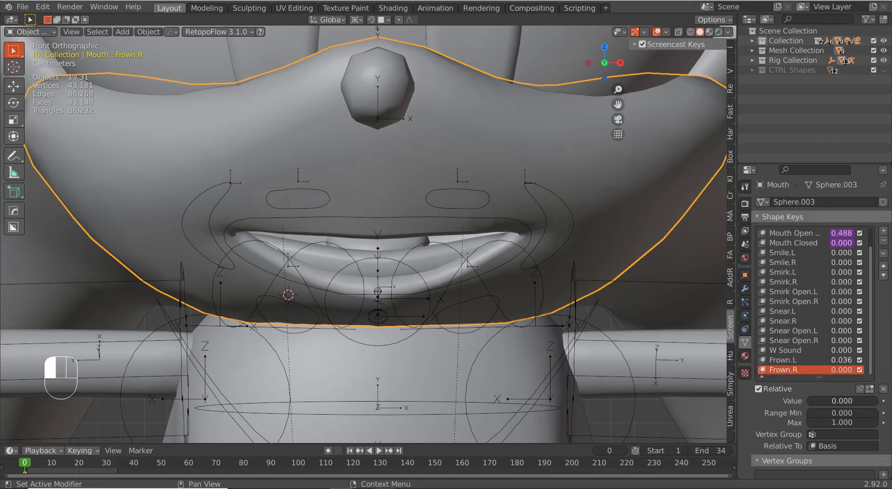
{"action": "mouse_move", "coordinate": [841, 360]}
{"action": "left_mouse_down"}
{"action": "mouse_move", "coordinate": [850, 359]}
{"action": "mouse_move", "coordinate": [830, 362]}
{"action": "left_mouse_up"}
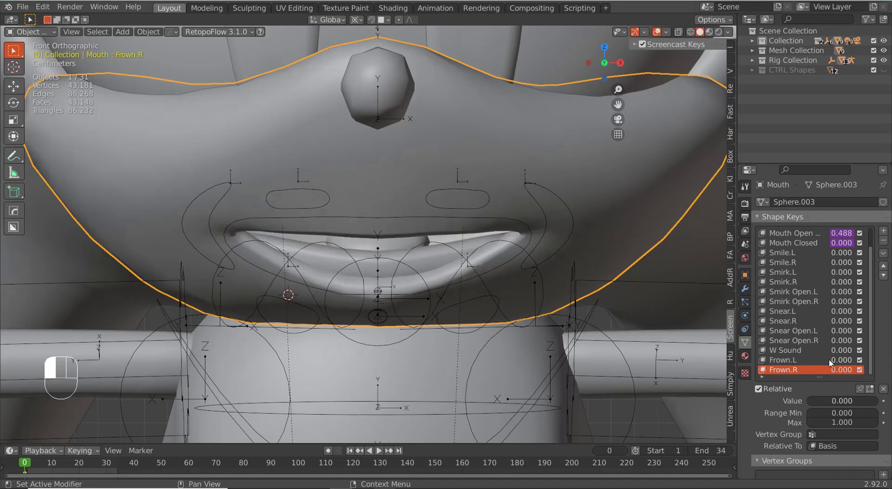
- Add a driver to the Mouth mesh's Smile.L shape key and set the driver type to Averaged Value
{"action": "left_click", "coordinate": [569, 211]}
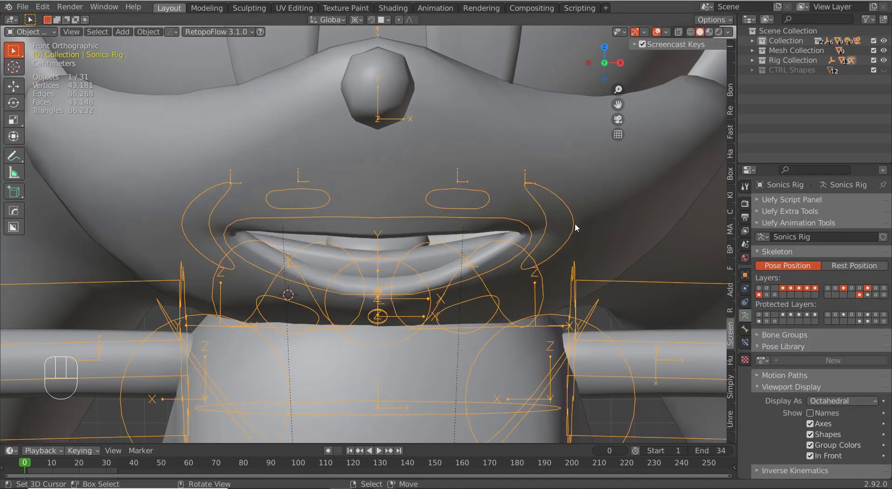
{"action": "left_click", "coordinate": [604, 204]}
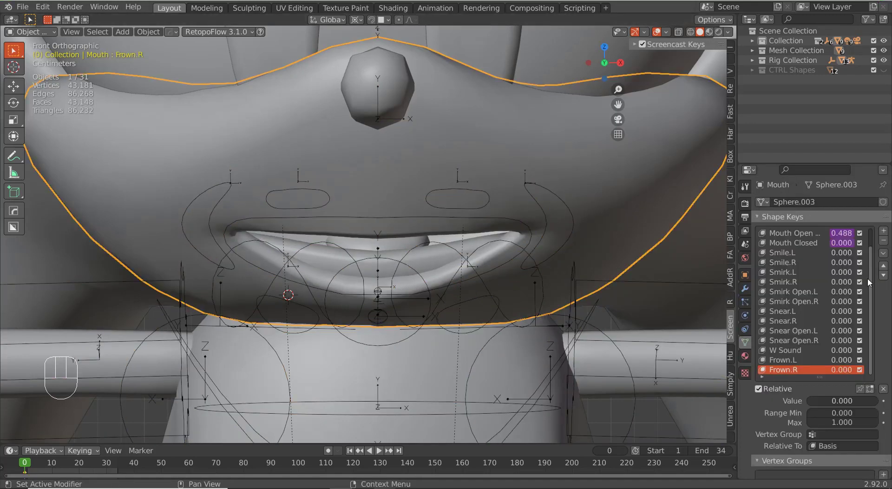
{"action": "right_click", "coordinate": [846, 255]}
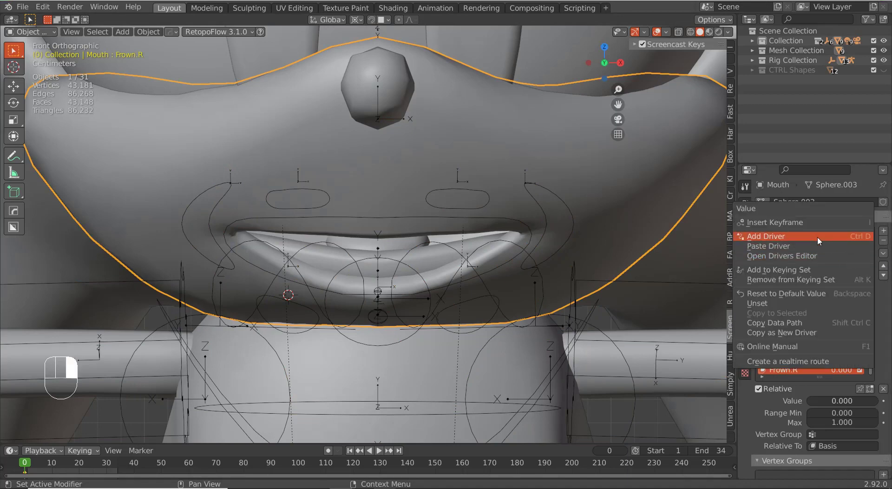
{"action": "left_click", "coordinate": [818, 236]}
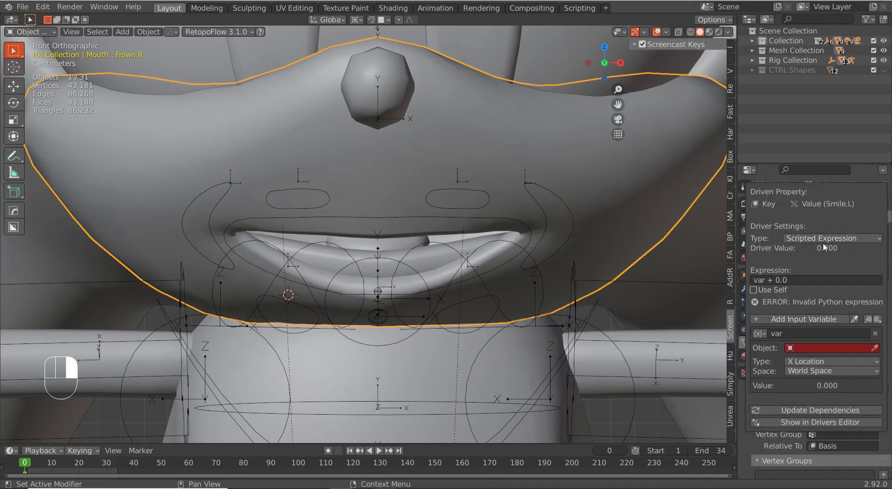
{"action": "left_click", "coordinate": [822, 238]}
{"action": "left_click", "coordinate": [805, 250]}
- Set the Smile.L driver variable to read the Y Location of Sonics Rig in Local Space
{"action": "left_click", "coordinate": [808, 315]}
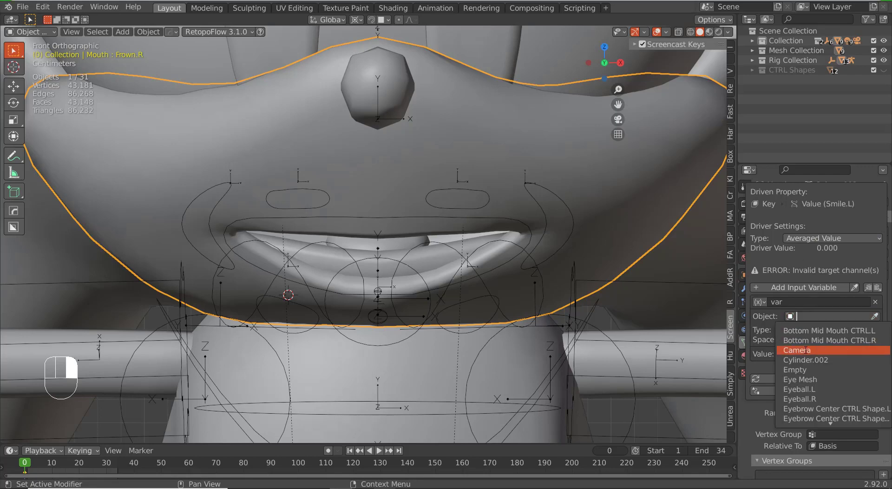
{"action": "type", "text": "Sonic"}
{"action": "key", "text": "Down"}
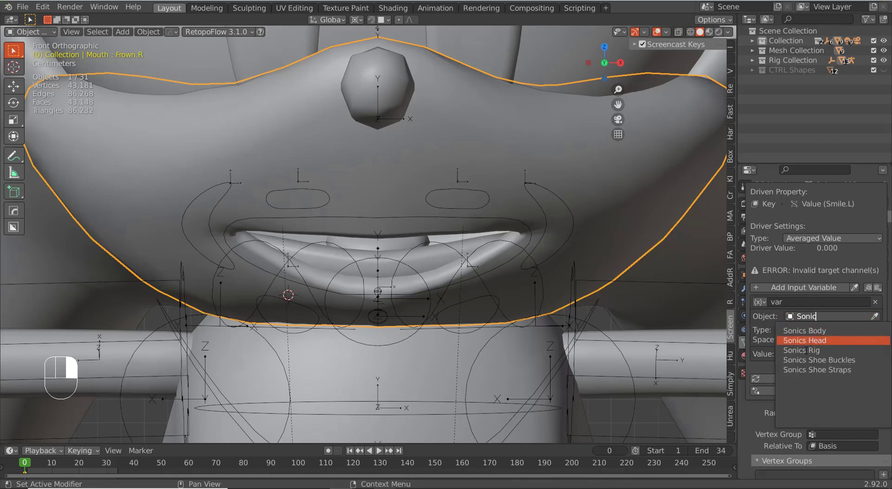
{"action": "left_click", "coordinate": [806, 349]}
{"action": "left_click", "coordinate": [810, 339]}
{"action": "left_click", "coordinate": [809, 371]}
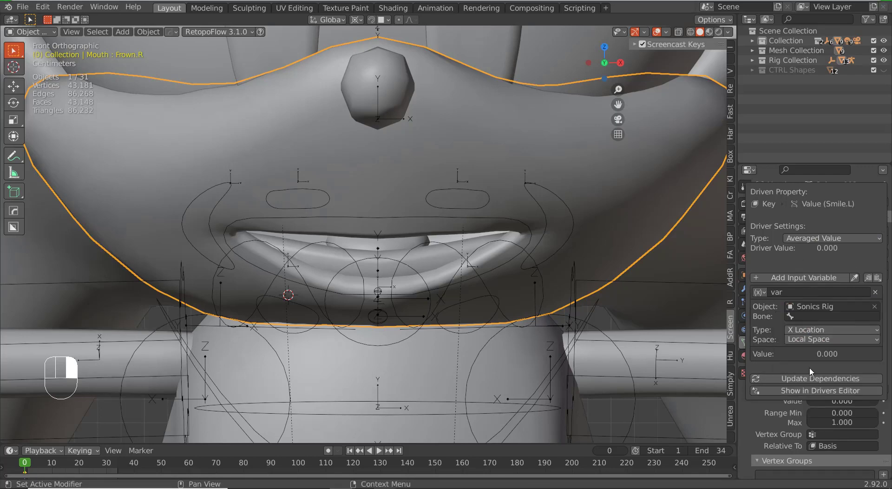
{"action": "left_click", "coordinate": [816, 332]}
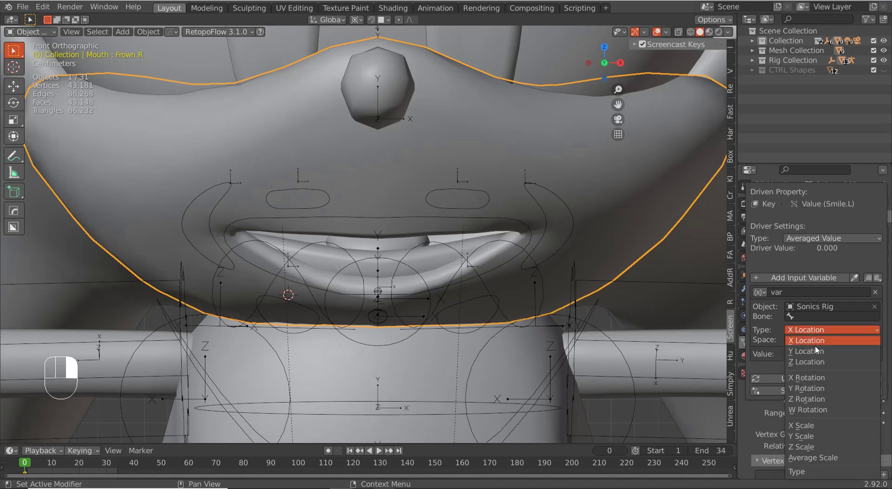
{"action": "left_click", "coordinate": [808, 350]}
- Add a Generator modifier to the Smile.L driver curve in the Drivers Editor and return to the main window
{"action": "left_click", "coordinate": [817, 390]}
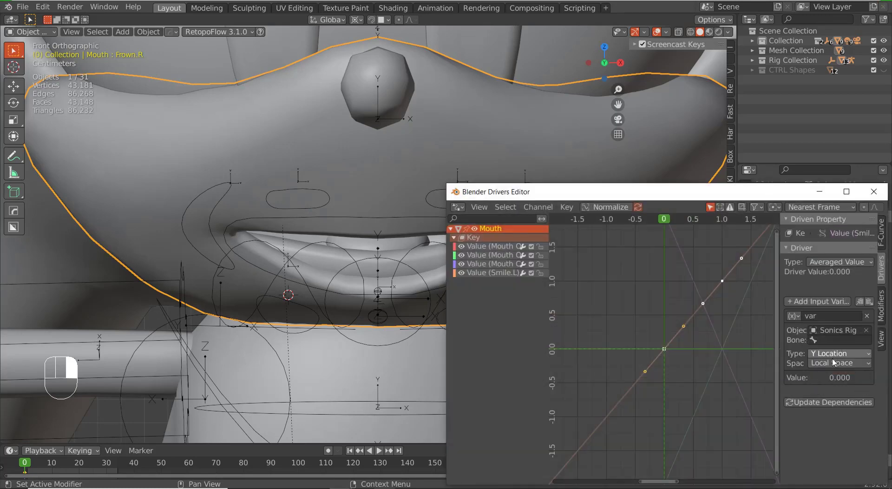
{"action": "left_click", "coordinate": [881, 305]}
{"action": "left_click", "coordinate": [817, 233]}
{"action": "left_click", "coordinate": [818, 233]}
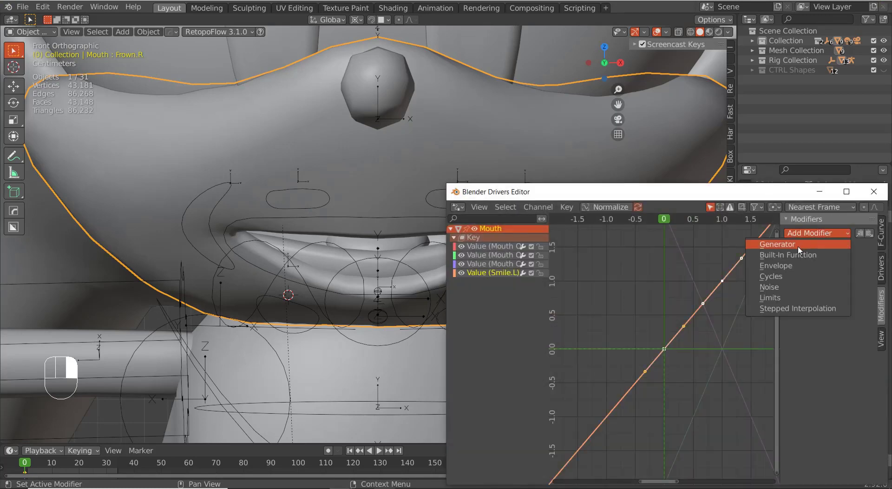
{"action": "left_click", "coordinate": [811, 247]}
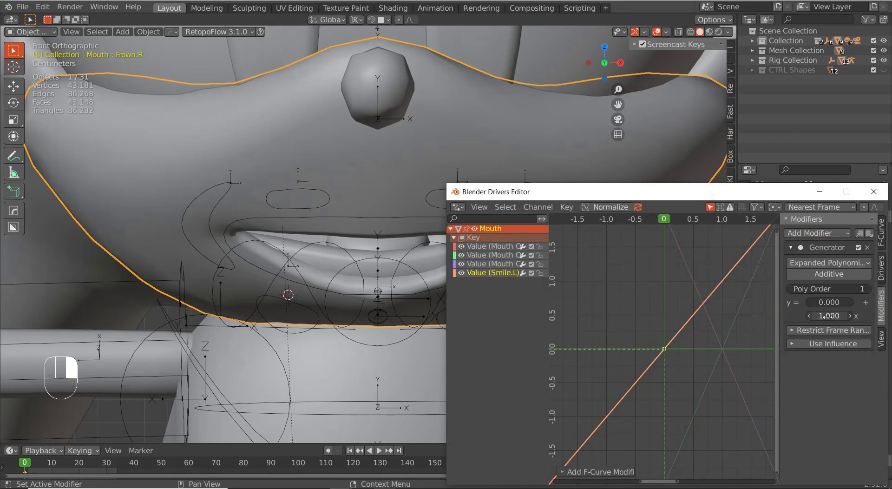
{"action": "left_click", "coordinate": [613, 221]}
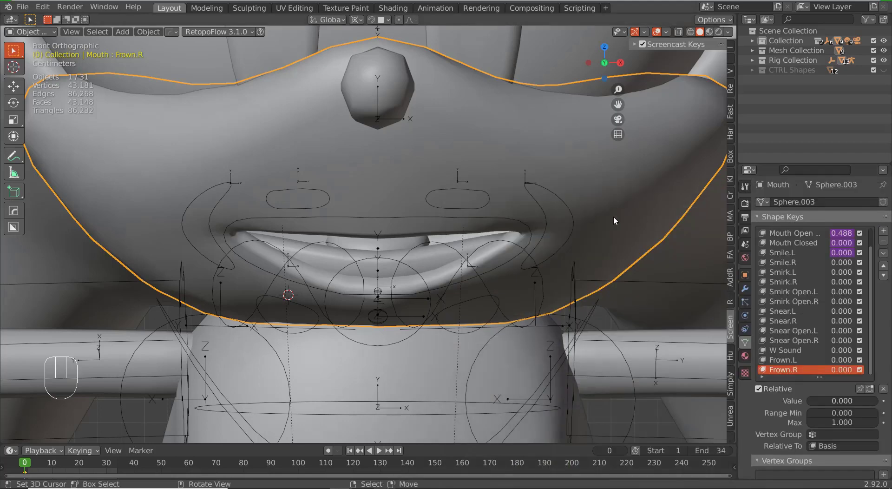
- Test-move Mouth Corner CTRL.L along its local Y axis in Pose Mode, and return to the Mouth mesh in Object Mode
{"action": "left_click", "coordinate": [528, 187]}
{"action": "key", "text": "ctrl+Tab"}
{"action": "key", "text": "g"}
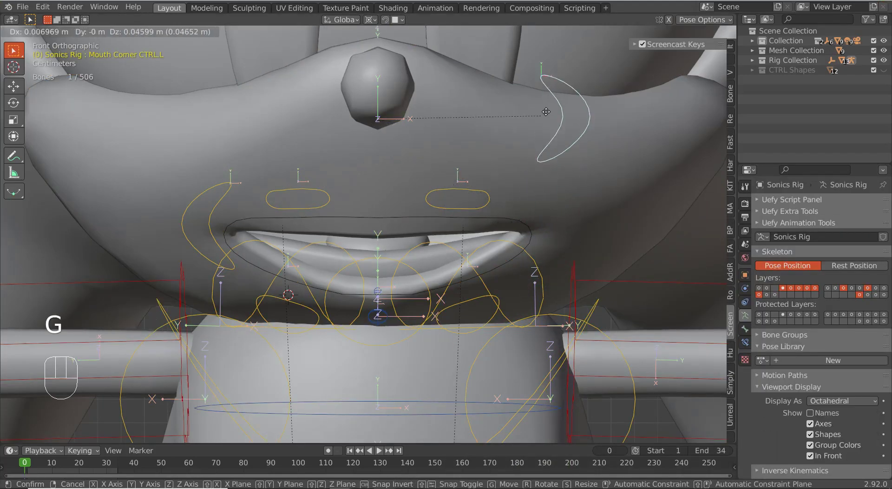
{"action": "key", "text": "y"}
{"action": "key", "text": "y"}
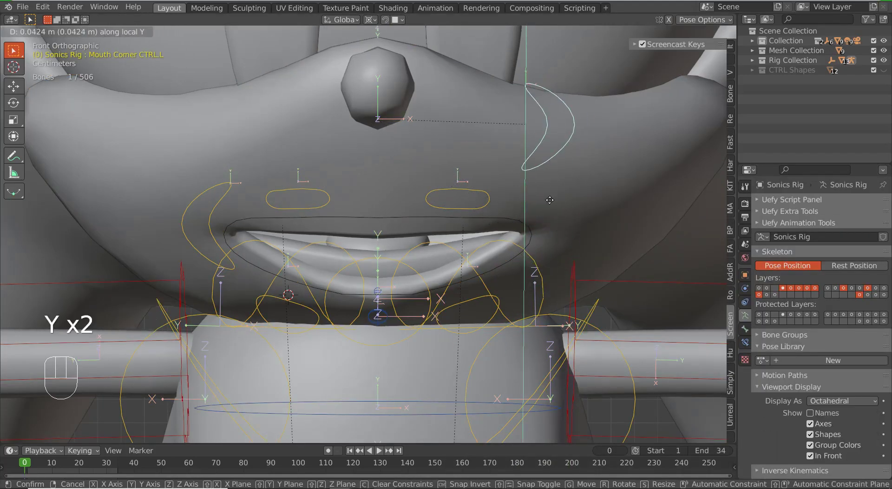
{"action": "left_click", "coordinate": [583, 203]}
{"action": "key", "text": "ctrl+Tab"}
{"action": "left_click", "coordinate": [582, 198]}
- Open the Smile.L driver in the Drivers Editor and set its variable's bone to Mouth Corner CTRL.L
{"action": "right_click", "coordinate": [822, 260]}
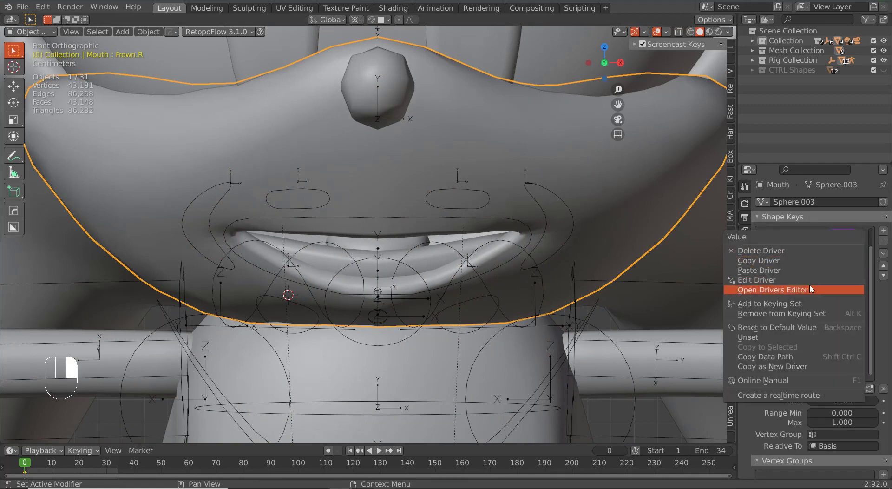
{"action": "left_click", "coordinate": [821, 289]}
{"action": "left_click", "coordinate": [828, 340]}
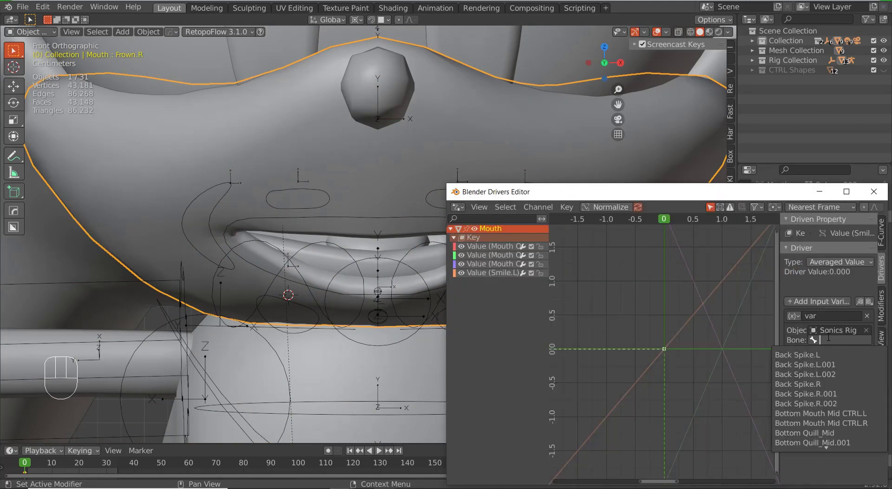
{"action": "type", "text": "Cor"}
{"action": "left_click", "coordinate": [826, 354]}
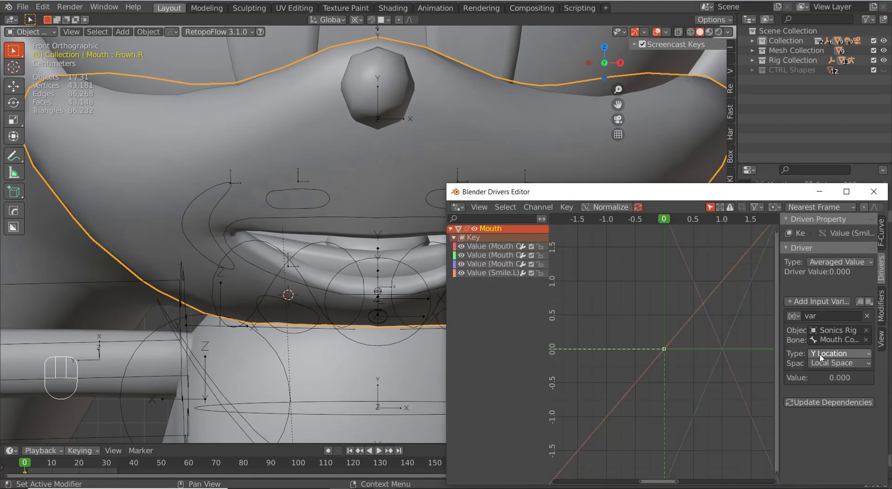
- Check the Smile.L driver by briefly moving Mouth Corner CTRL.L in Pose Mode, cancel the move and reselect the Mouth mesh
{"action": "left_click", "coordinate": [569, 213]}
{"action": "key", "text": "ctrl+Tab"}
{"action": "key", "text": "g"}
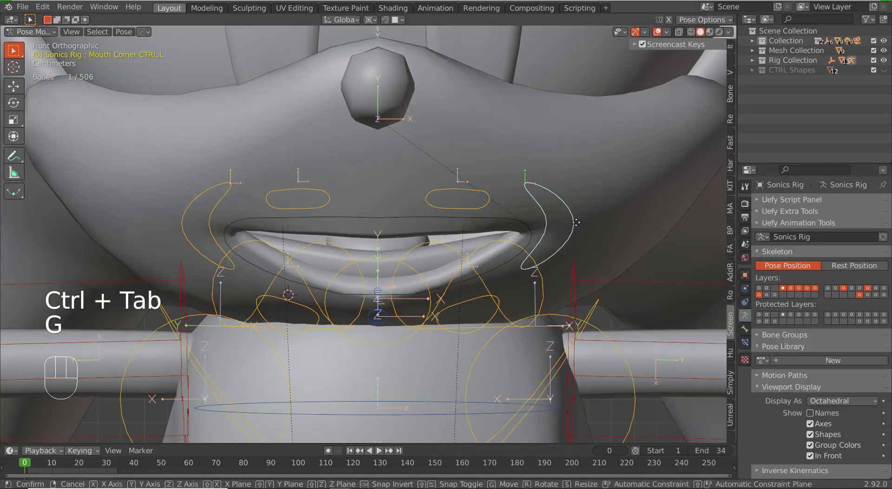
{"action": "right_click", "coordinate": [587, 117]}
{"action": "key", "text": "ctrl+Tab"}
{"action": "left_click", "coordinate": [607, 197]}
- Set the x coefficient of the Smile.L driver's Generator modifier to 15
{"action": "right_click", "coordinate": [836, 256]}
{"action": "left_click", "coordinate": [836, 255]}
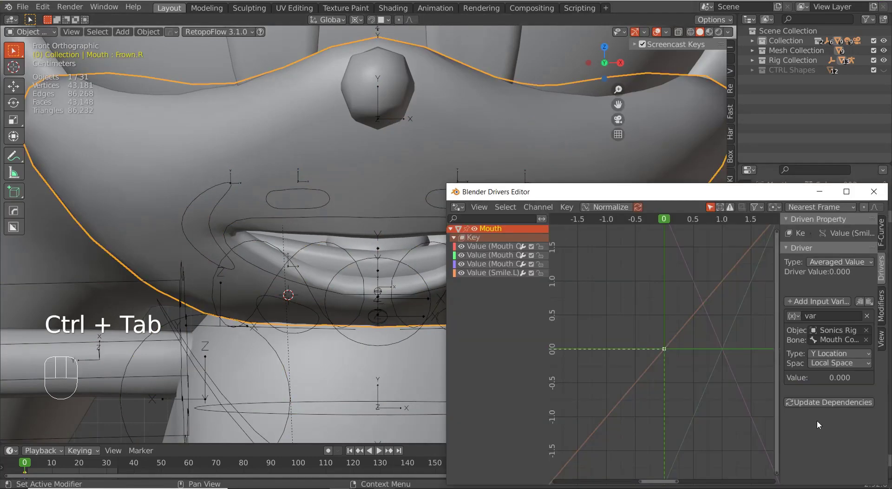
{"action": "left_click", "coordinate": [880, 304]}
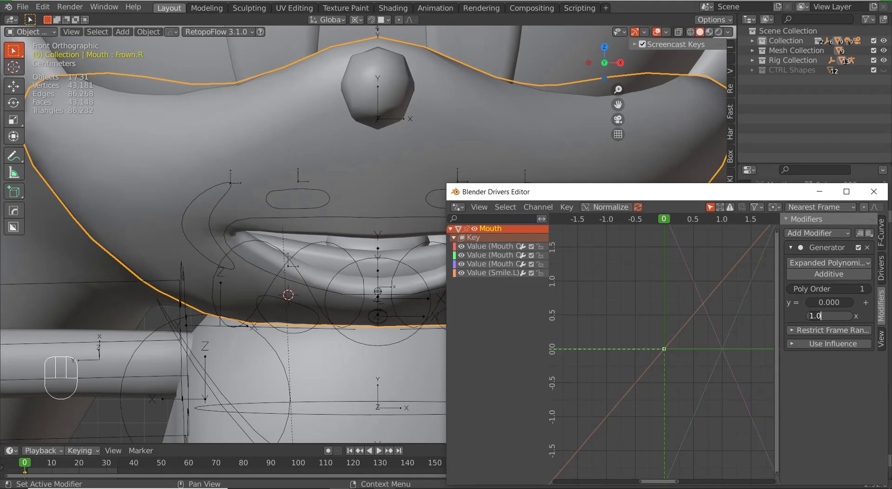
- Raise Mouth Corner CTRL.L slightly in Pose Mode, and reselect the Mouth mesh in Object Mode
{"action": "left_click", "coordinate": [569, 213]}
{"action": "key", "text": "ctrl+Tab"}
{"action": "key", "text": "g"}
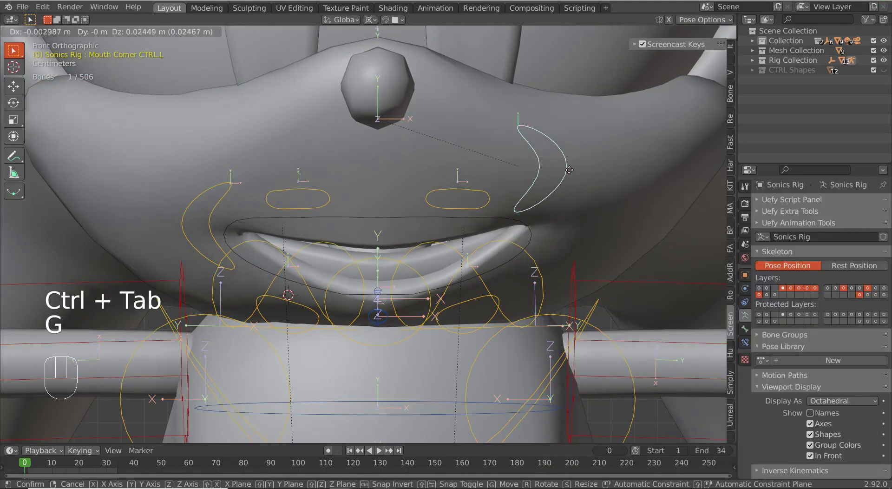
{"action": "key", "text": "g"}
{"action": "left_click", "coordinate": [586, 213]}
{"action": "key", "text": "ctrl+Tab"}
{"action": "left_click", "coordinate": [586, 215]}
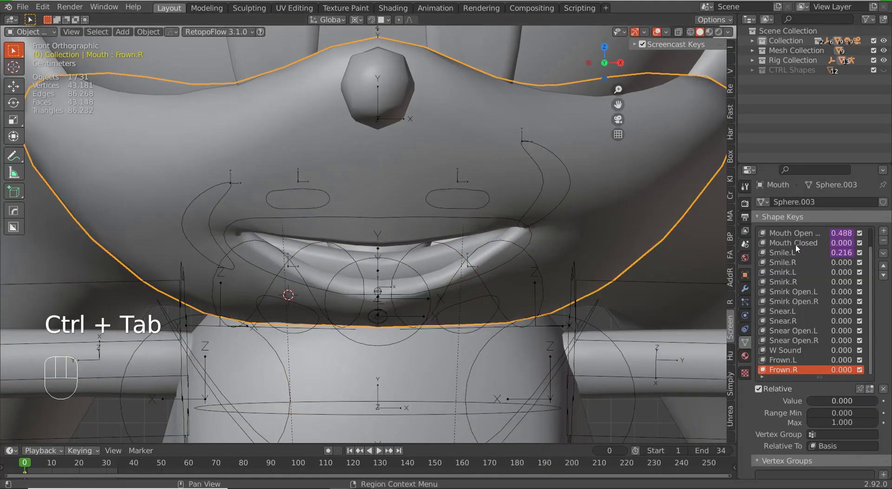
- Set the x coefficient of the Smile.L driver's Generator modifier to 70 and close the Drivers Editor
{"action": "right_click", "coordinate": [842, 254]}
{"action": "left_click", "coordinate": [843, 252]}
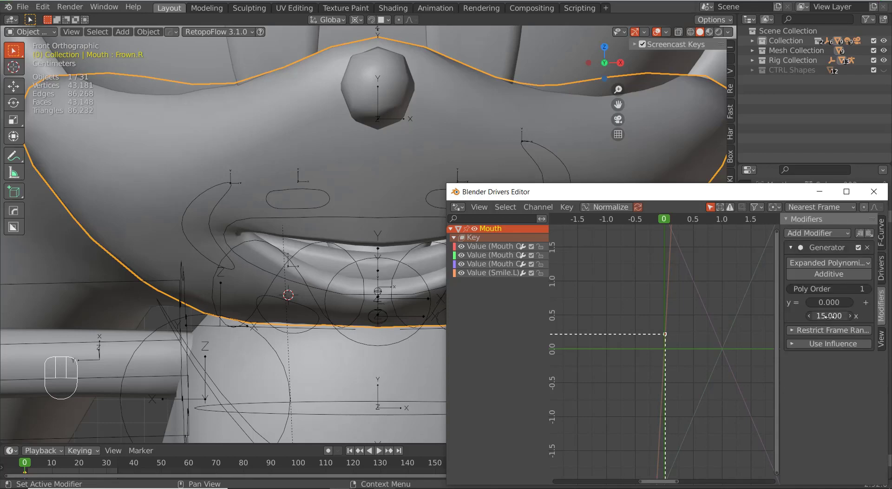
{"action": "left_click_drag", "start_coordinate": [829, 315], "coordinate": [890, 316]}
{"action": "left_click_drag", "start_coordinate": [684, 197], "coordinate": [620, 289]}
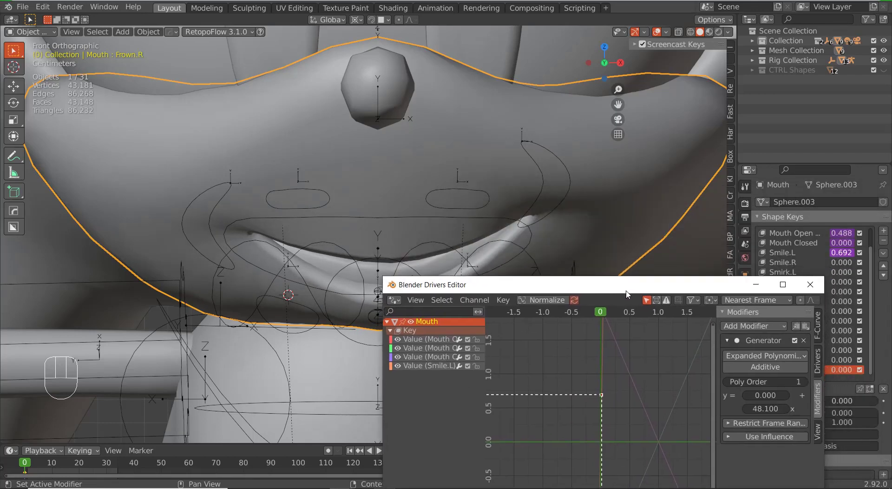
{"action": "mouse_move", "coordinate": [765, 408]}
{"action": "left_mouse_down"}
{"action": "mouse_move", "coordinate": [749, 399]}
{"action": "mouse_move", "coordinate": [783, 405]}
{"action": "mouse_move", "coordinate": [769, 409]}
{"action": "left_mouse_up"}
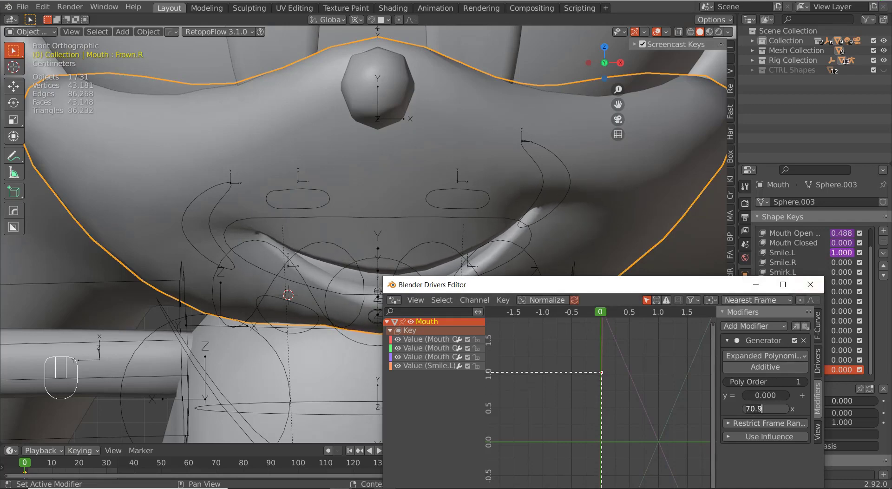
{"action": "left_click", "coordinate": [816, 292]}
- Test the left smile by moving Mouth Corner CTRL.L in Pose Mode, clear the bone's location and return to Object Mode
{"action": "left_click", "coordinate": [553, 207]}
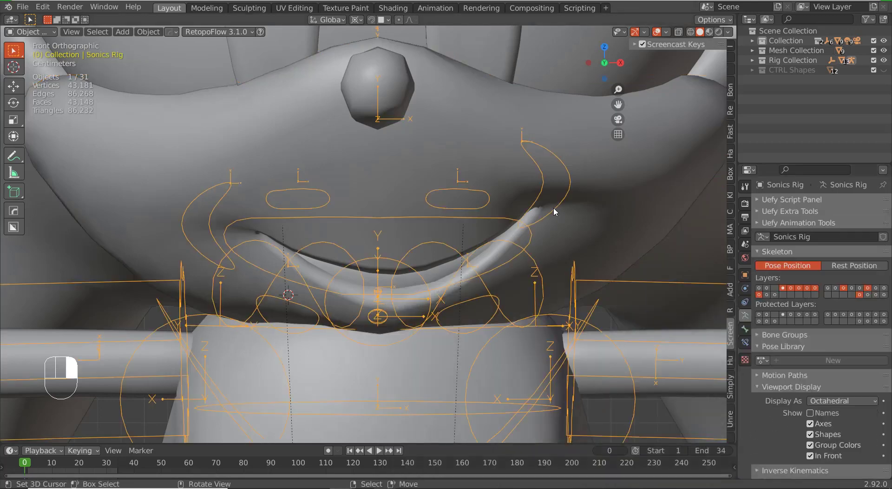
{"action": "key", "text": "ctrl+Tab"}
{"action": "key", "text": "g"}
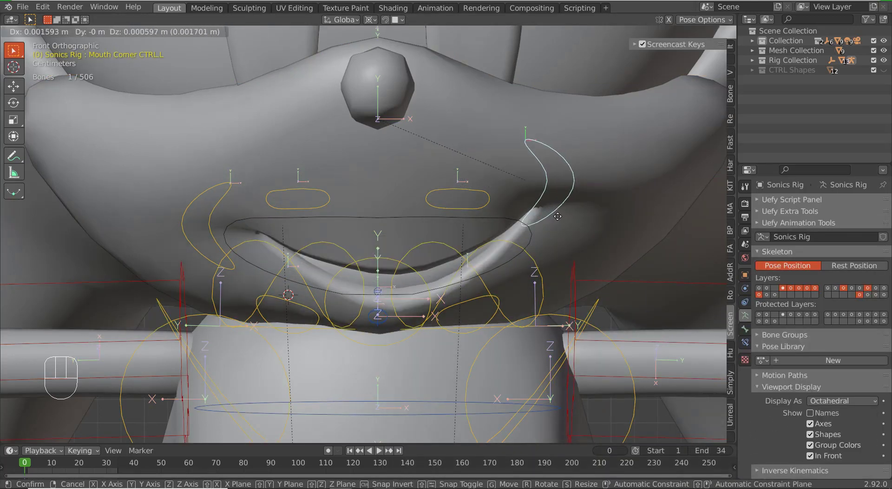
{"action": "left_click", "coordinate": [553, 246]}
{"action": "mouse_move", "coordinate": [552, 245]}
{"action": "middle_mouse_down"}
{"action": "mouse_move", "coordinate": [534, 242]}
{"action": "mouse_move", "coordinate": [558, 242]}
{"action": "middle_mouse_up"}
{"action": "key", "text": "KP_1"}
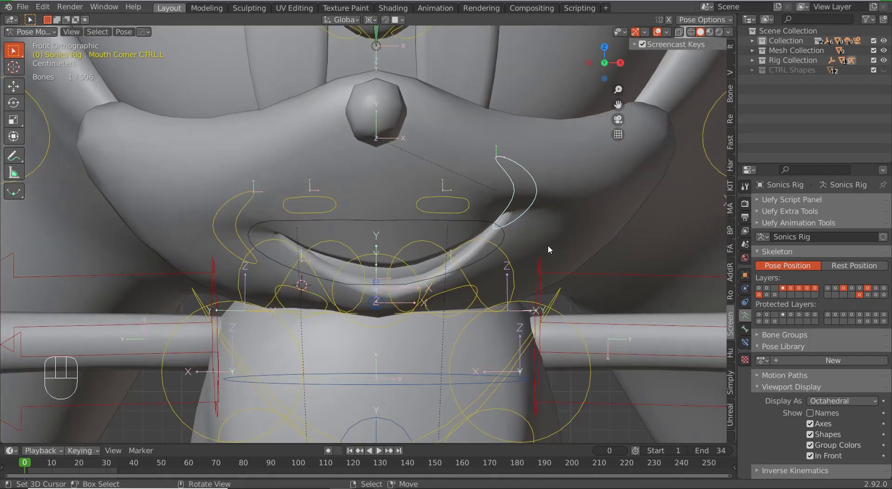
{"action": "key", "text": "alt+g"}
{"action": "key", "text": "ctrl+Tab"}
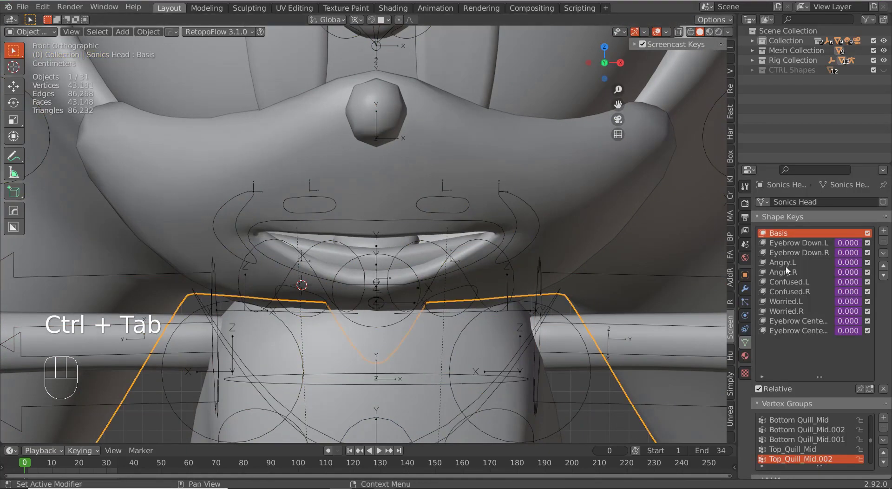
- Make Smile.L the active shape key of the Mouth mesh and inspect its shape in and out of Edit Mode
{"action": "left_click", "coordinate": [574, 204]}
{"action": "left_click_drag", "start_coordinate": [841, 262], "coordinate": [845, 278]}
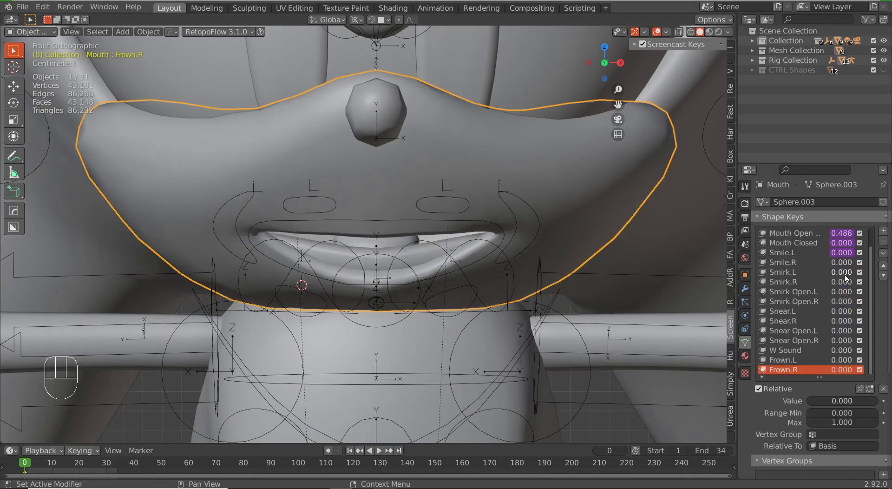
{"action": "left_click", "coordinate": [833, 253]}
{"action": "key", "text": "Tab"}
{"action": "key", "text": "Tab"}
{"action": "key", "text": "Tab"}
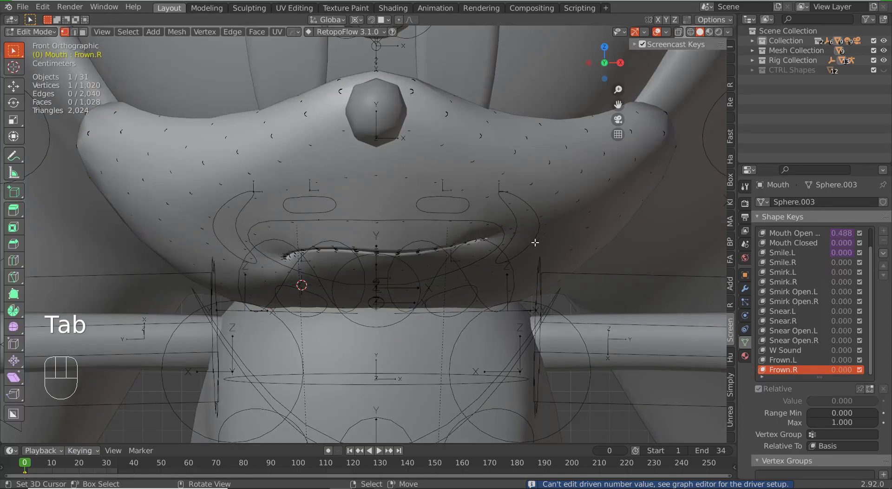
{"action": "left_click", "coordinate": [777, 253]}
{"action": "right_click", "coordinate": [567, 229]}
{"action": "right_click", "coordinate": [568, 229]}
{"action": "key", "text": "Tab"}
{"action": "middle_click_drag", "start_coordinate": [482, 248], "coordinate": [465, 228]}
{"action": "key", "text": "Tab"}
- Clear the scale of the oval control bone around the mouth in Pose Mode and test-move Mouth Corner CTRL.L
{"action": "right_click", "coordinate": [402, 203]}
{"action": "key", "text": "alt+s"}
{"action": "key", "text": "ctrl+Tab"}
{"action": "key", "text": "alt+s"}
{"action": "right_click", "coordinate": [522, 249]}
{"action": "key", "text": "g"}
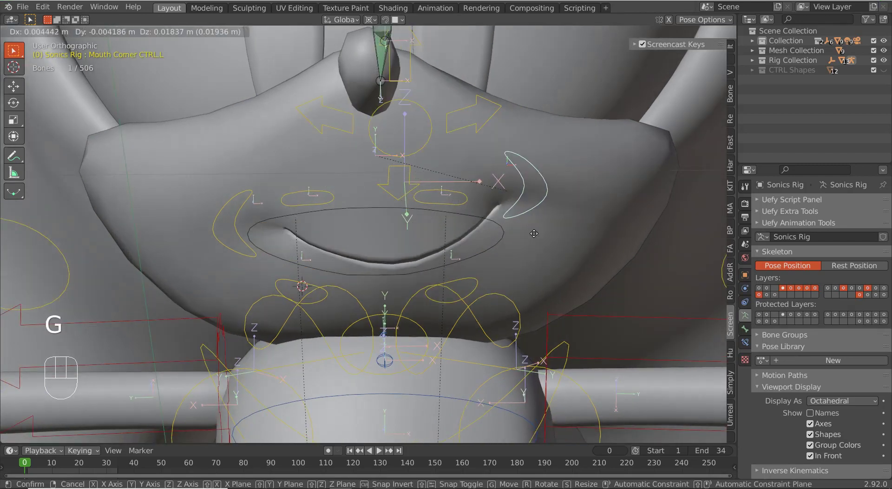
{"action": "right_click", "coordinate": [530, 250]}
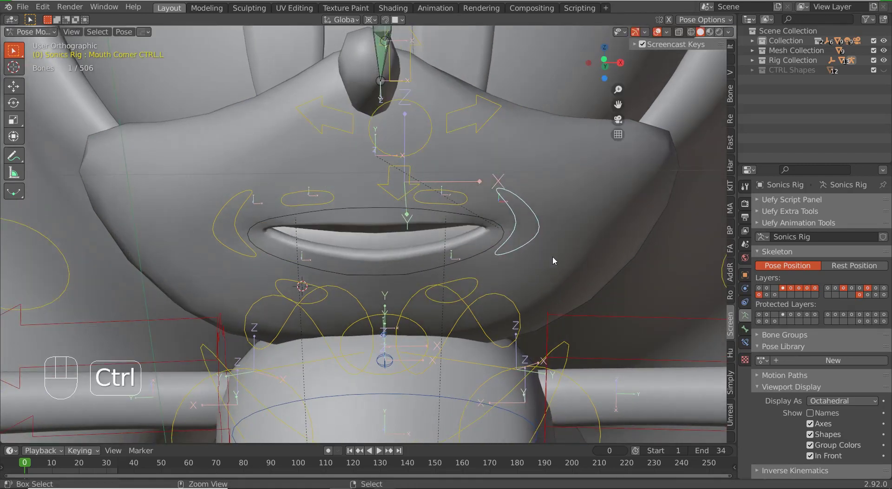
- Copy the Smile.L driver and paste it onto the Mouth mesh's Smile.R shape key
{"action": "key", "text": "ctrl+Tab"}
{"action": "right_click", "coordinate": [822, 273]}
{"action": "left_click", "coordinate": [818, 255]}
{"action": "right_click", "coordinate": [829, 281]}
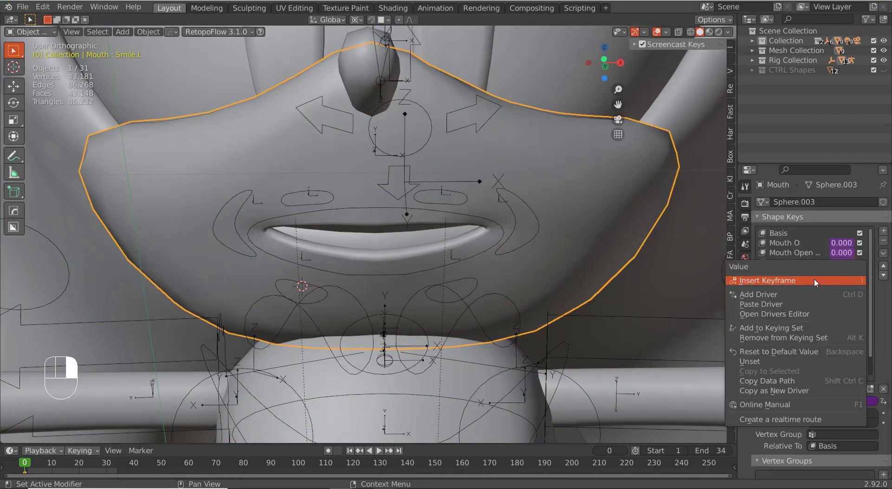
{"action": "left_click", "coordinate": [828, 305]}
- Set the Smile.R driver variable's bone to Mouth Corner CTRL.R, check its Generator modifier and close the Drivers Editor
{"action": "right_click", "coordinate": [835, 282]}
{"action": "left_click", "coordinate": [821, 297]}
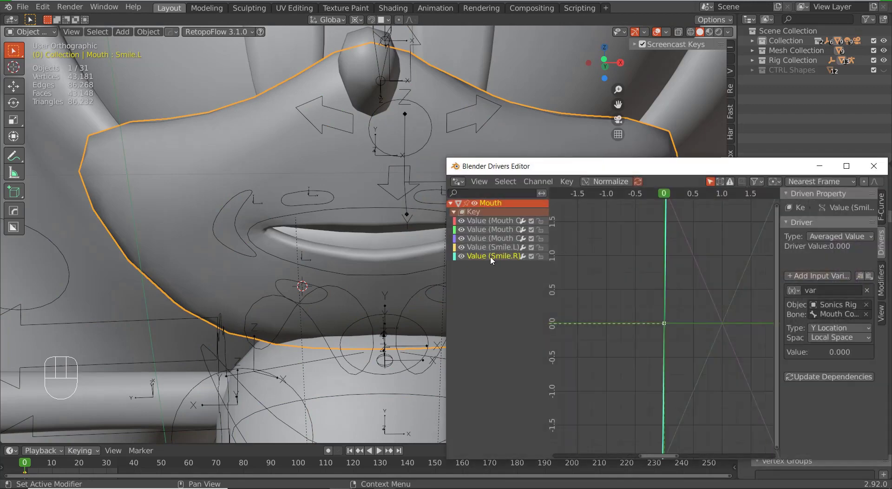
{"action": "left_click", "coordinate": [839, 337]}
{"action": "left_click", "coordinate": [836, 314]}
{"action": "key", "text": "BackSpace"}
{"action": "type", "text": "RL.R"}
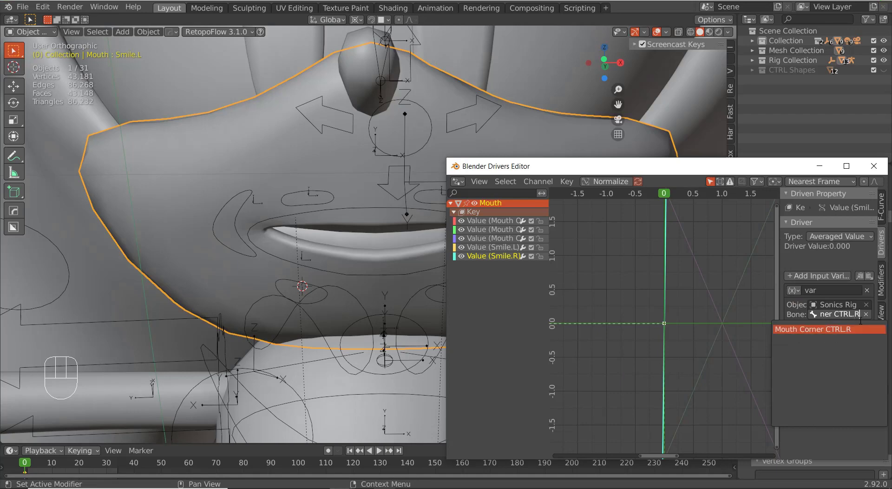
{"action": "key", "text": "Return"}
{"action": "left_click", "coordinate": [879, 283]}
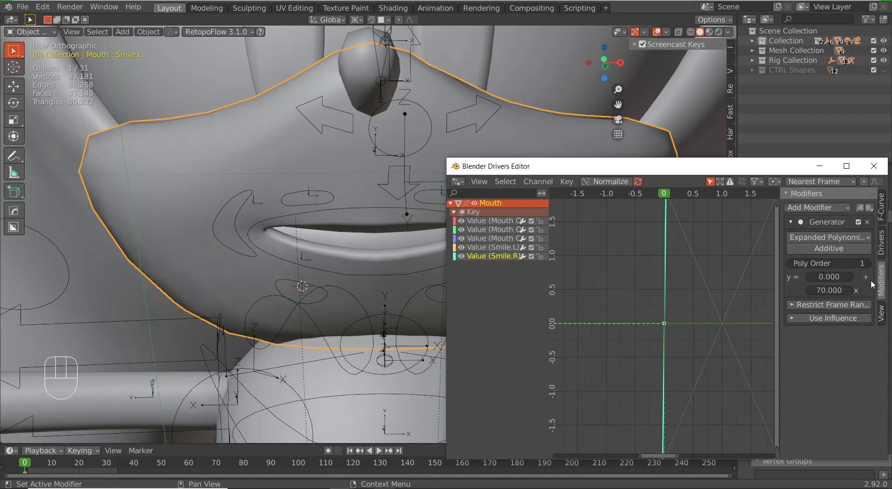
{"action": "left_click", "coordinate": [873, 166]}
- Test-move the right mouth corner control in Pose Mode, and return to the Mouth mesh in Object Mode
{"action": "left_click", "coordinate": [249, 243]}
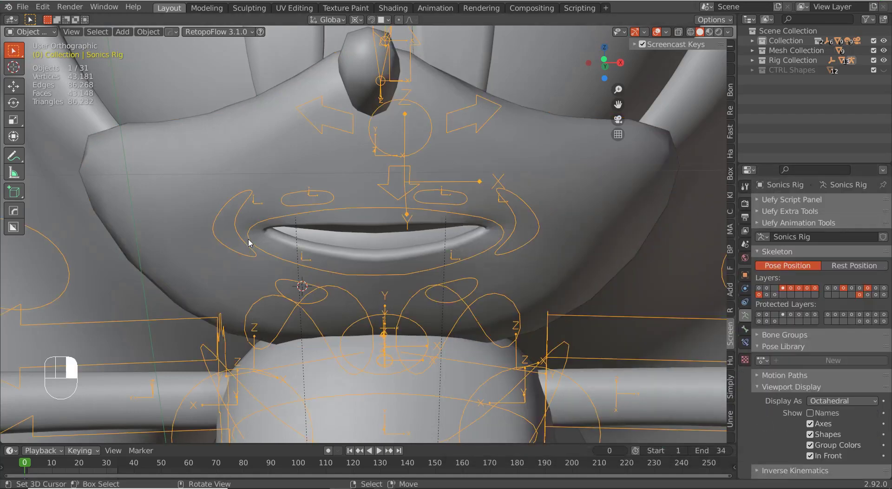
{"action": "key", "text": "ctrl+Tab"}
{"action": "key", "text": "g"}
{"action": "key", "text": "ctrl+Tab"}
{"action": "right_click", "coordinate": [576, 245]}
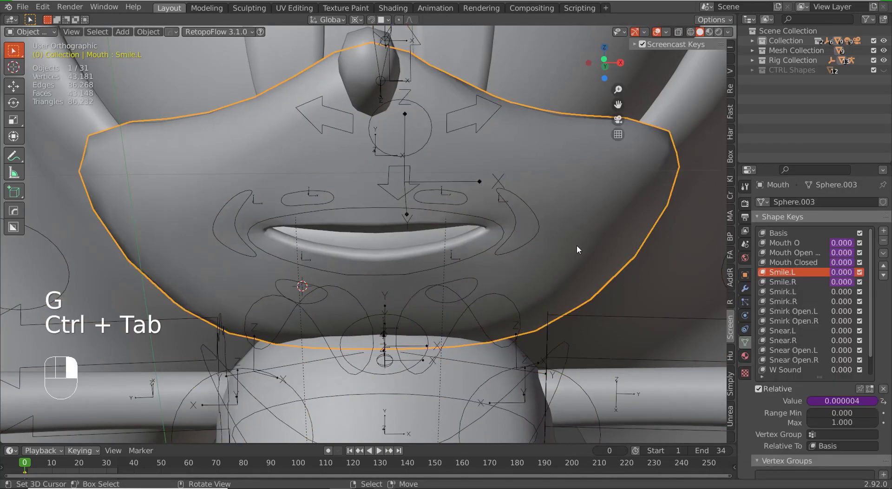
- Add a driver to the Mouth mesh's Smirk.L shape key and set the driver type to Averaged Value
{"action": "right_click", "coordinate": [837, 292]}
{"action": "left_click", "coordinate": [819, 272]}
{"action": "left_click", "coordinate": [820, 274]}
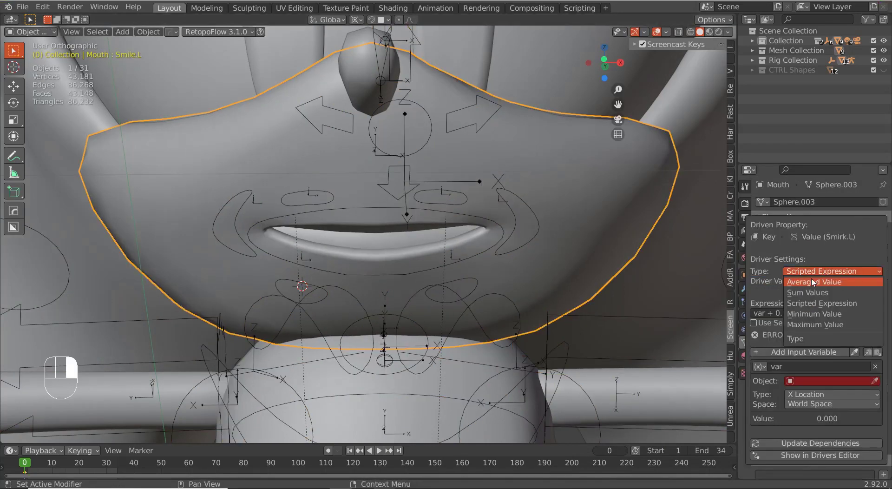
{"action": "left_click", "coordinate": [818, 273]}
- Set the Smirk.L driver variable's object to Sonics Rig and its bone to Top Mouth Mid CTRL.L
{"action": "left_click", "coordinate": [807, 349]}
{"action": "type", "text": "Sonic"}
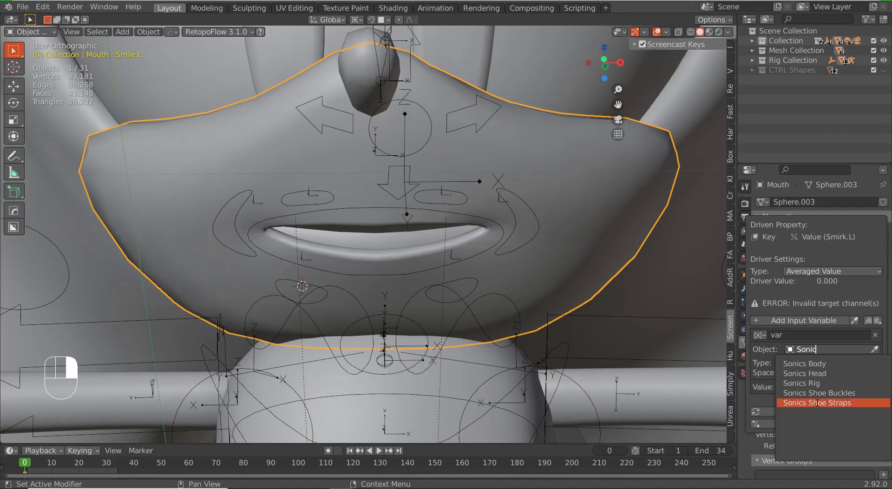
{"action": "left_click", "coordinate": [811, 383]}
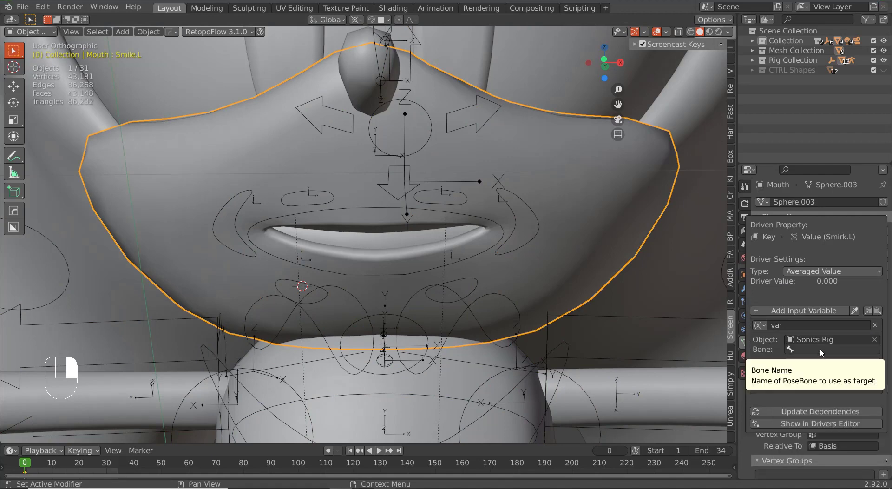
{"action": "left_click", "coordinate": [819, 349]}
{"action": "type", "text": "Mid"}
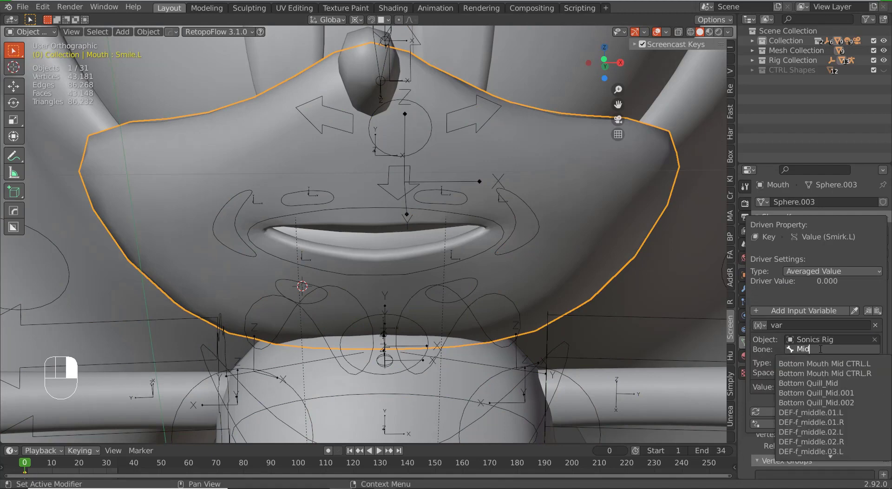
{"action": "key", "text": "BackSpace"}
{"action": "key", "text": "BackSpace"}
{"action": "key", "text": "BackSpace"}
{"action": "type", "text": "Top mi"}
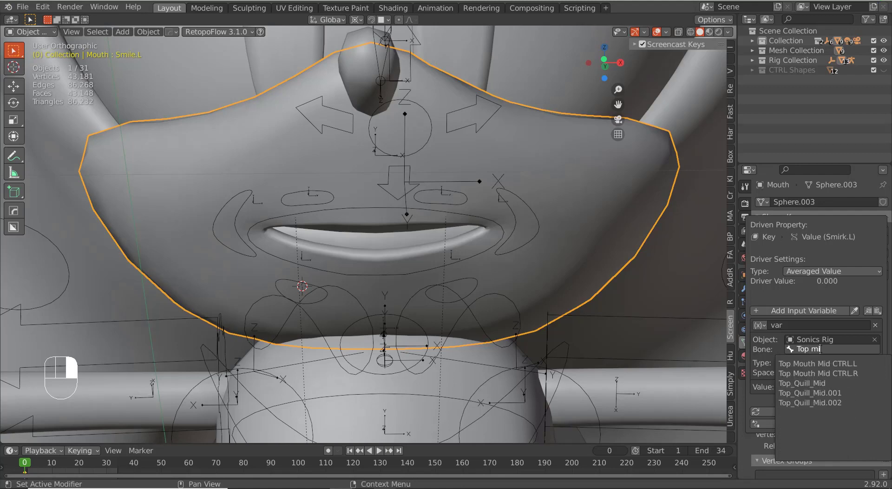
{"action": "left_click", "coordinate": [818, 363]}
- Set the Smirk.L driver variable to read Y Location in Local Space
{"action": "left_click", "coordinate": [822, 362]}
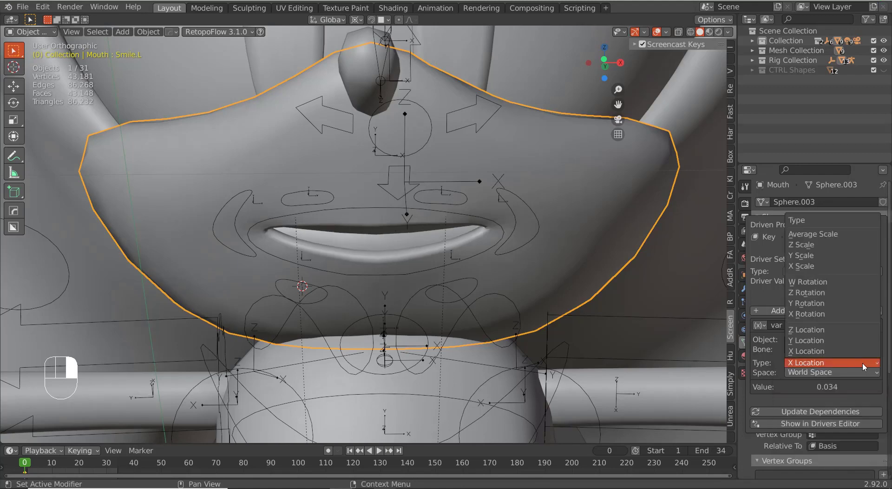
{"action": "left_click", "coordinate": [832, 340]}
{"action": "left_click", "coordinate": [832, 372]}
{"action": "left_click", "coordinate": [824, 405]}
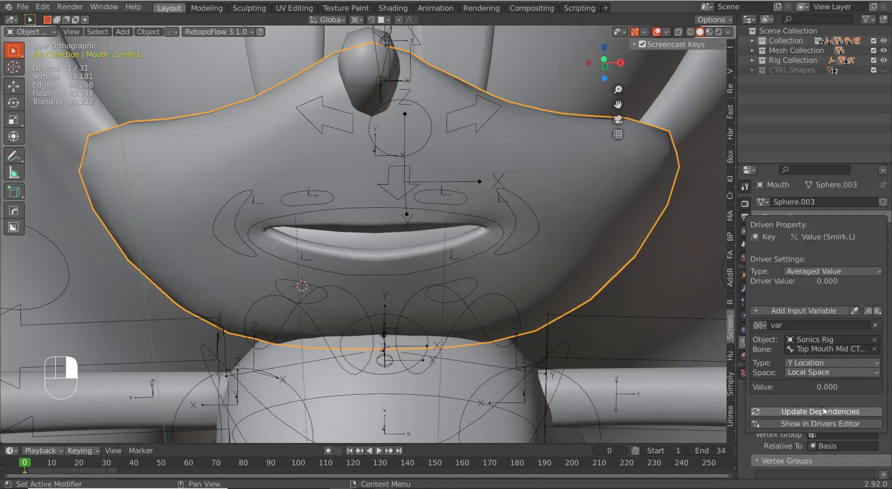
- Add a Generator modifier to the Smirk.L driver curve and set its x coefficient to -20
{"action": "left_click", "coordinate": [819, 424]}
{"action": "left_click", "coordinate": [880, 316]}
{"action": "left_click", "coordinate": [817, 233]}
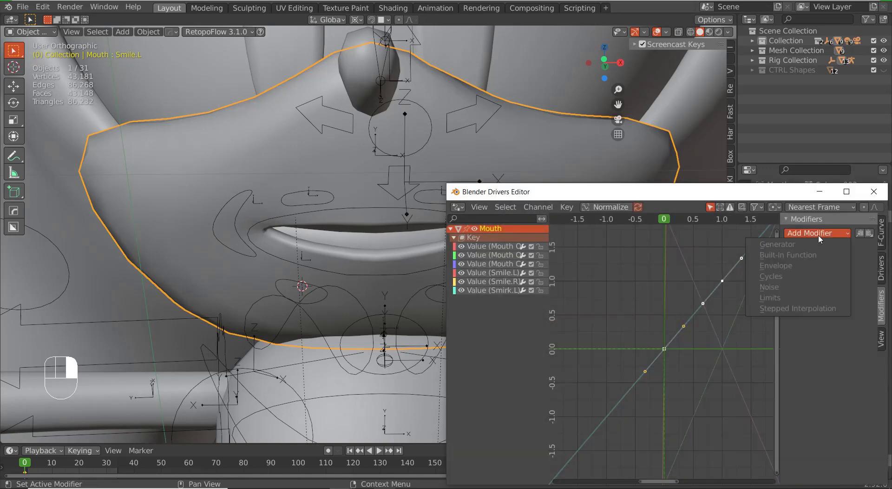
{"action": "left_click", "coordinate": [492, 289]}
{"action": "left_click", "coordinate": [817, 233]}
{"action": "left_click", "coordinate": [781, 244]}
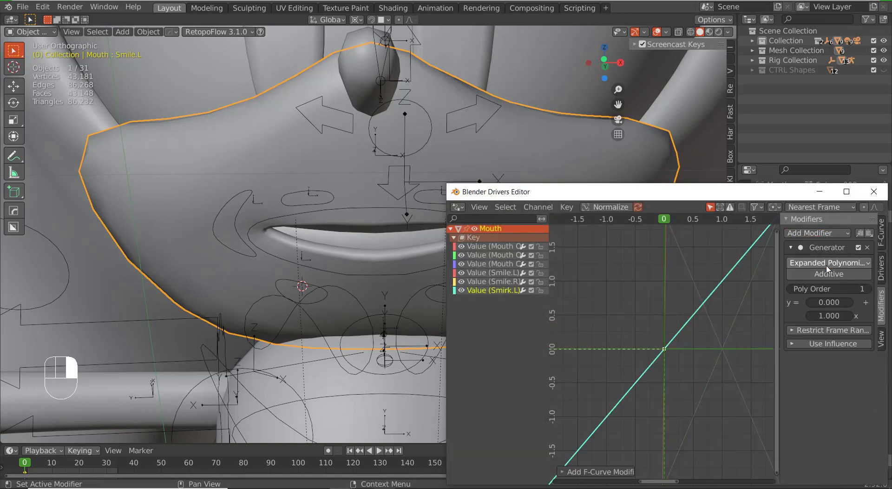
{"action": "left_click", "coordinate": [832, 315]}
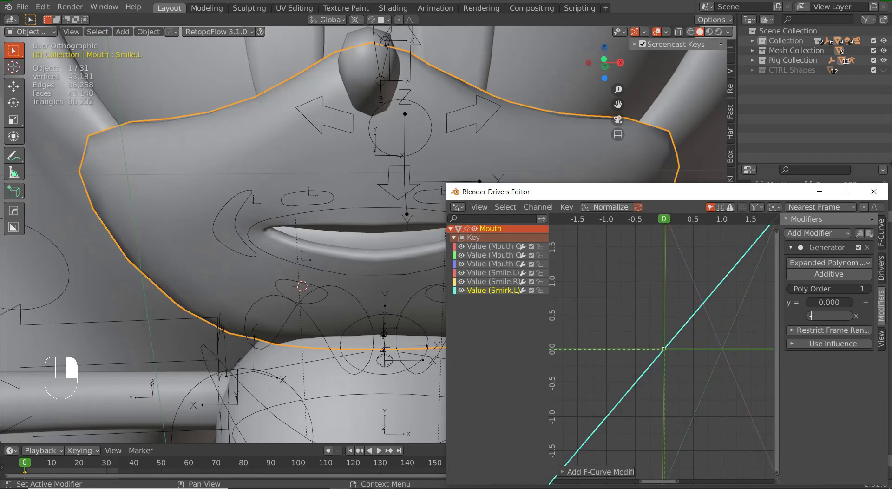
{"action": "type", "text": "-20"}
{"action": "key", "text": "Return"}
{"action": "left_click", "coordinate": [819, 192]}
- Test-move the Top Mouth Mid CTRL.L bone of Sonics Rig in Pose Mode, and return to Object Mode
{"action": "left_click", "coordinate": [435, 205]}
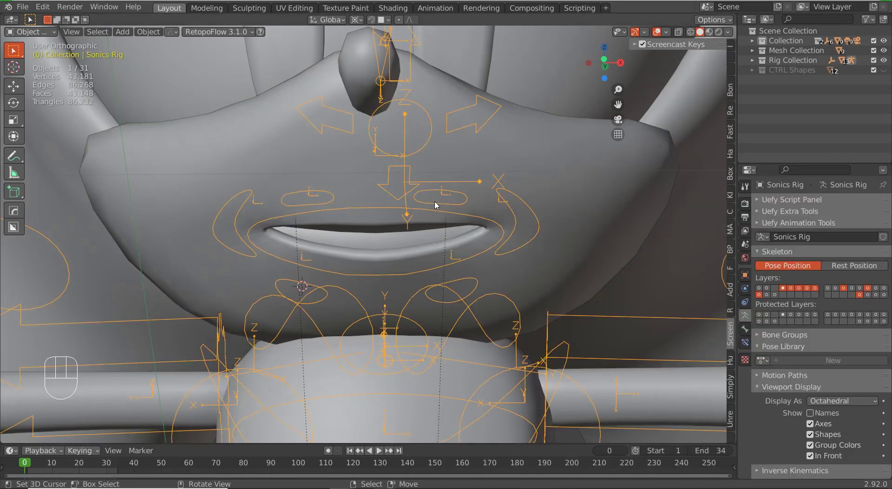
{"action": "key", "text": "ctrl+Tab"}
{"action": "key", "text": "g"}
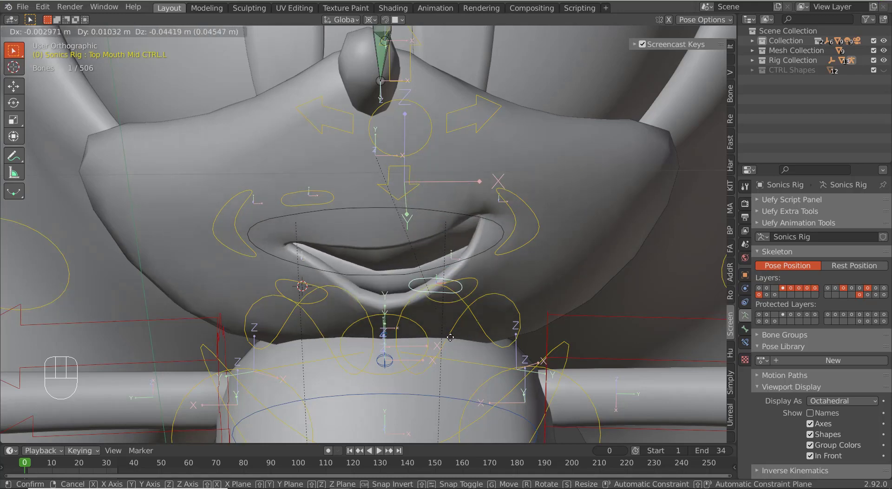
{"action": "left_click", "coordinate": [461, 225]}
{"action": "key", "text": "ctrl+Tab"}
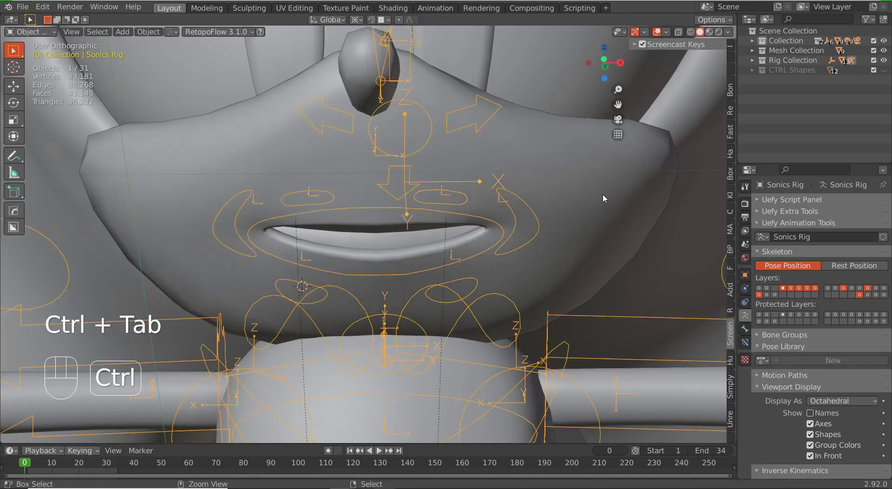
- Reopen the Mouth mesh's Smirk.L driver and change its variable's bone to Bottom Mouth Mid CTRL.L
{"action": "left_click", "coordinate": [603, 194]}
{"action": "right_click", "coordinate": [839, 295]}
{"action": "left_click", "coordinate": [809, 330]}
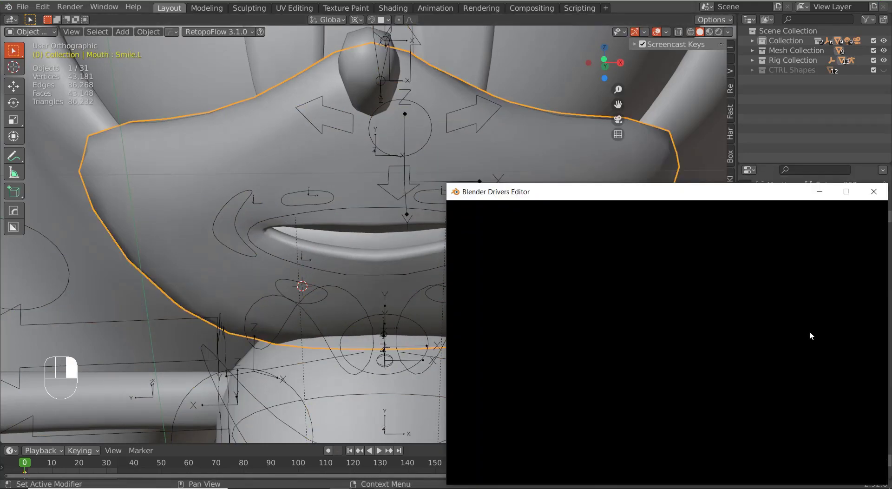
{"action": "left_click", "coordinate": [836, 339]}
{"action": "type", "text": "Bott"}
{"action": "left_click", "coordinate": [839, 355]}
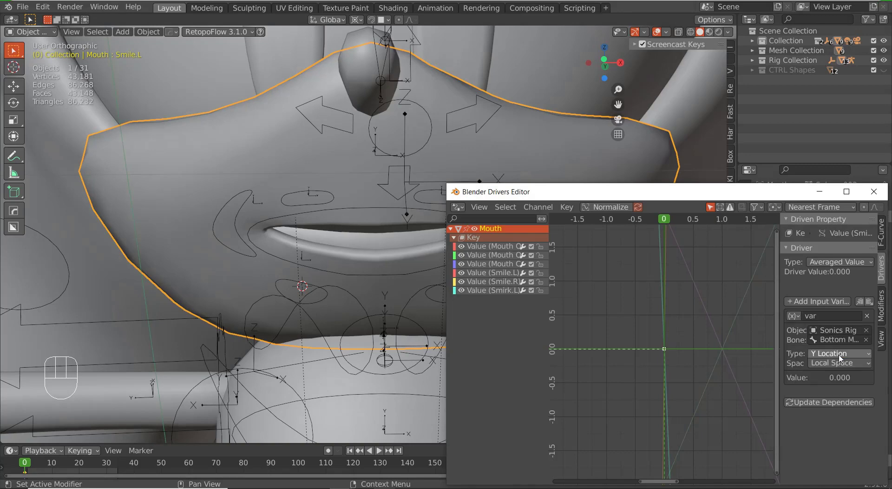
- Set the x coefficient of the Smirk.L driver's Generator modifier to -70
{"action": "left_click", "coordinate": [880, 305]}
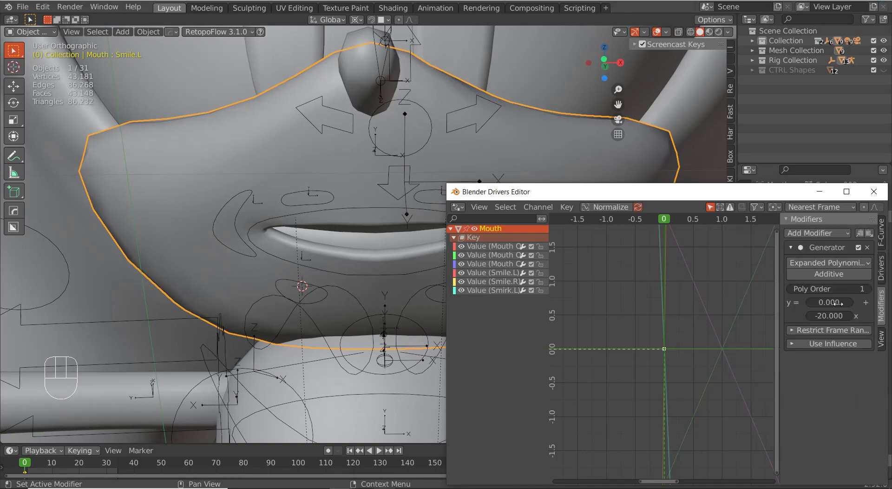
{"action": "type", "text": "-78"}
{"action": "key", "text": "Return"}
{"action": "left_click", "coordinate": [819, 192]}
- Test-move the Bottom Mouth Mid CTRL.L bone in Pose Mode and cancel the move
{"action": "right_click", "coordinate": [447, 281]}
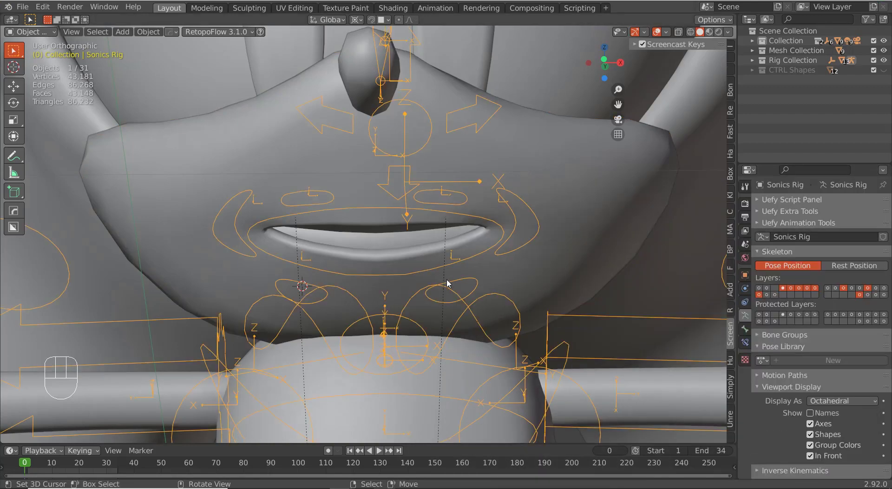
{"action": "key", "text": "ctrl+Tab"}
{"action": "key", "text": "g"}
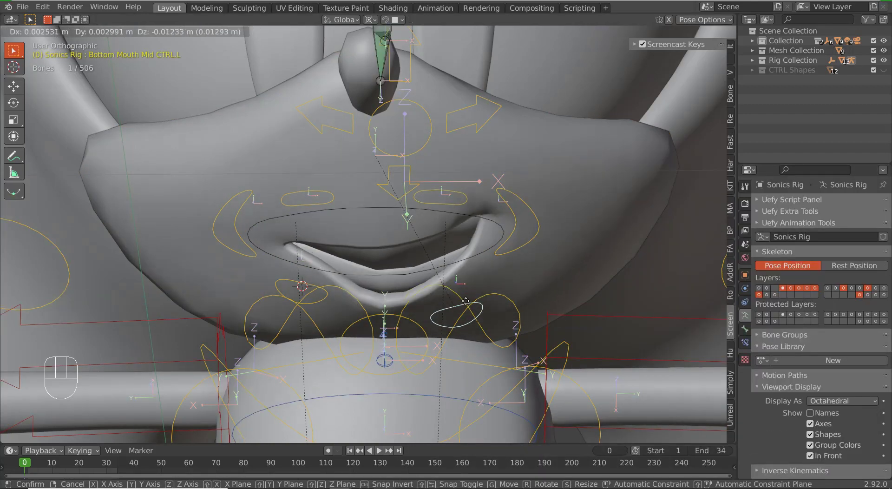
{"action": "right_click", "coordinate": [468, 303]}
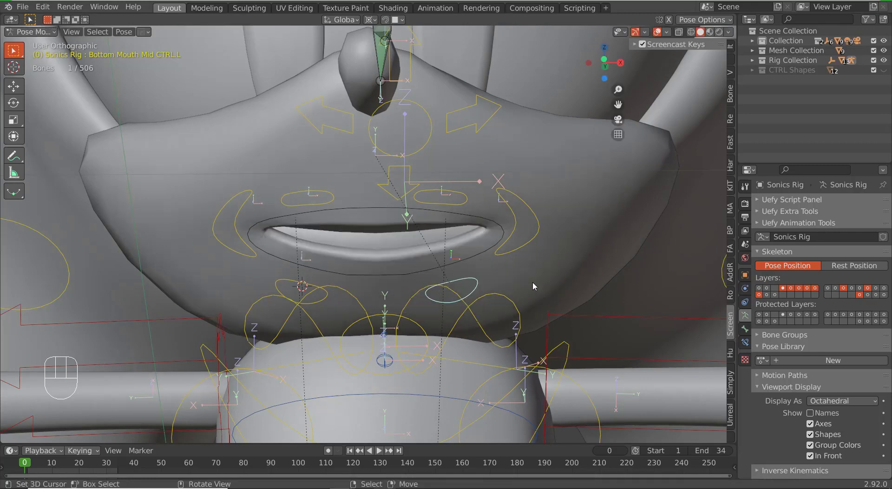
- Scale Main Mouth CTRL along Z to about 1.24, test-move Mouth Corner CTRL.L, and clear the corner's location
{"action": "left_click", "coordinate": [397, 278]}
{"action": "key", "text": "s"}
{"action": "key", "text": "z"}
{"action": "left_click", "coordinate": [507, 250]}
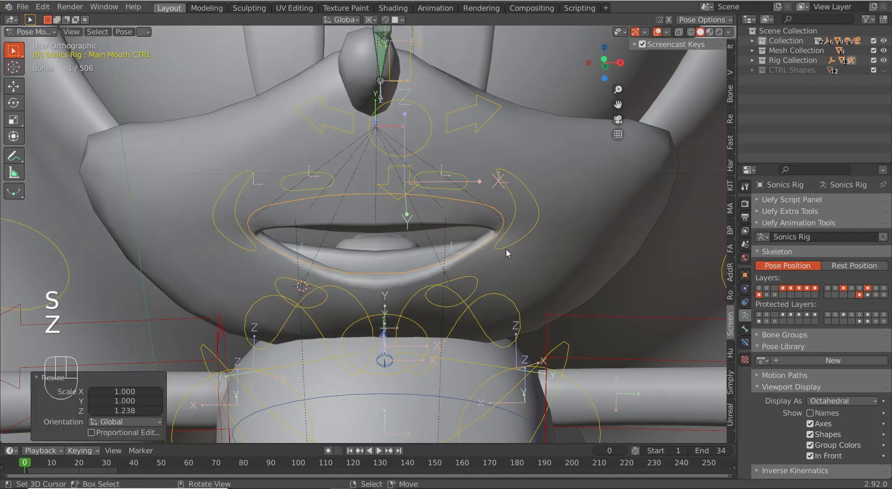
{"action": "left_click", "coordinate": [506, 248]}
{"action": "key", "text": "g"}
{"action": "left_click", "coordinate": [537, 257]}
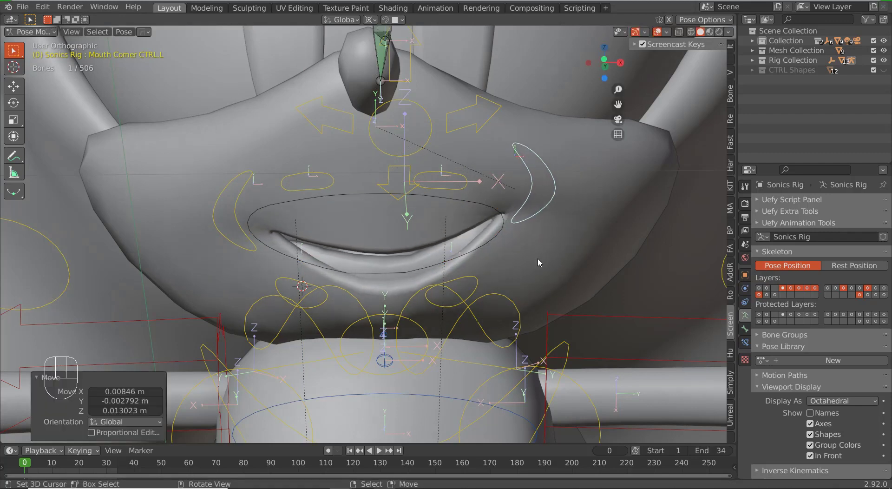
{"action": "key", "text": "alt+g"}
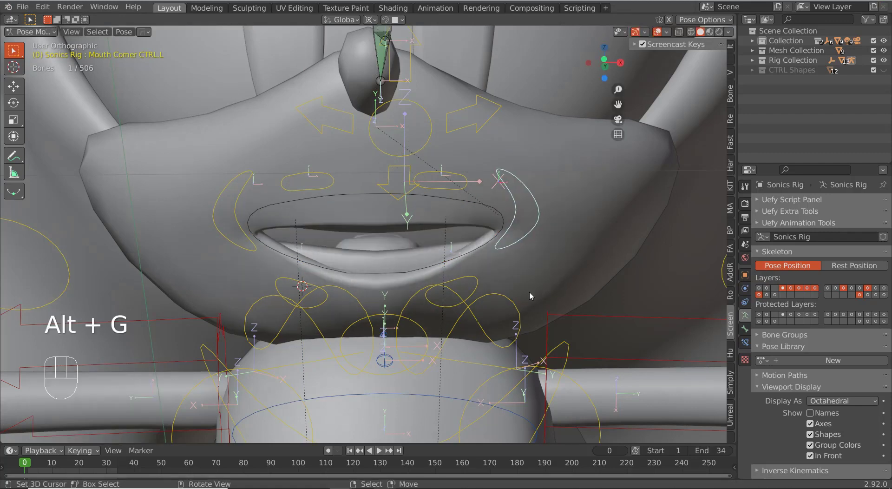
- Clear the scale and location of Main Mouth CTRL, and return to Object Mode
{"action": "left_click", "coordinate": [469, 206]}
{"action": "key", "text": "alt+s"}
{"action": "key", "text": "alt+g"}
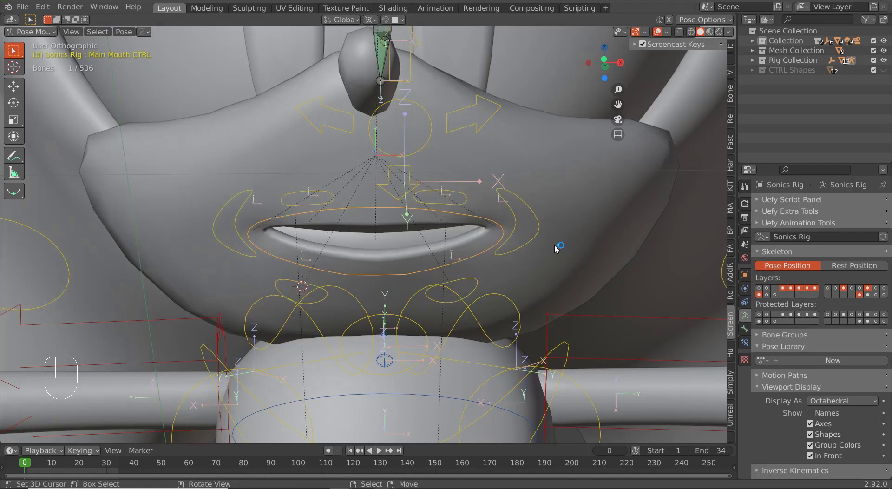
{"action": "key", "text": "ctrl+Tab"}
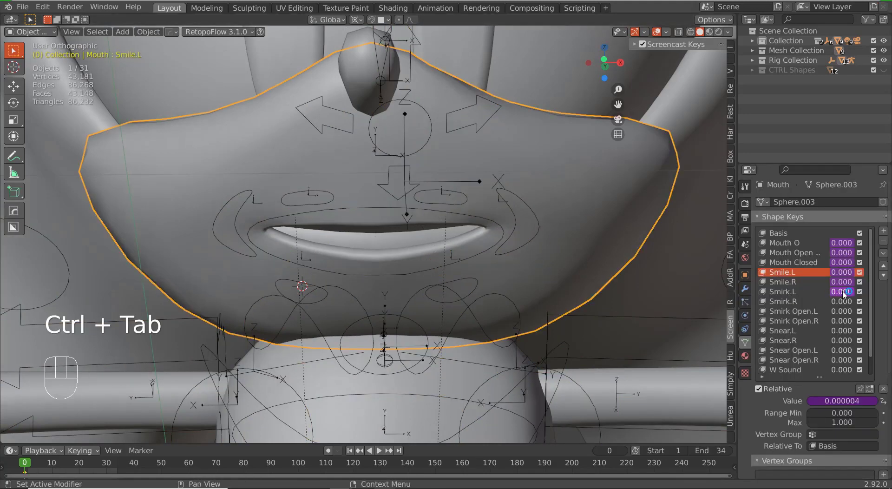
- Copy the Smirk.L driver and paste it onto the Smirk.R shape key
{"action": "right_click", "coordinate": [843, 292]}
{"action": "left_click", "coordinate": [817, 263]}
{"action": "right_click", "coordinate": [841, 301]}
{"action": "left_click", "coordinate": [826, 324]}
- Keep the Smirk.R driver's Generator x coefficient at -70 and set its variable's bone to Bottom Mouth Mid CTRL.R
{"action": "right_click", "coordinate": [840, 300]}
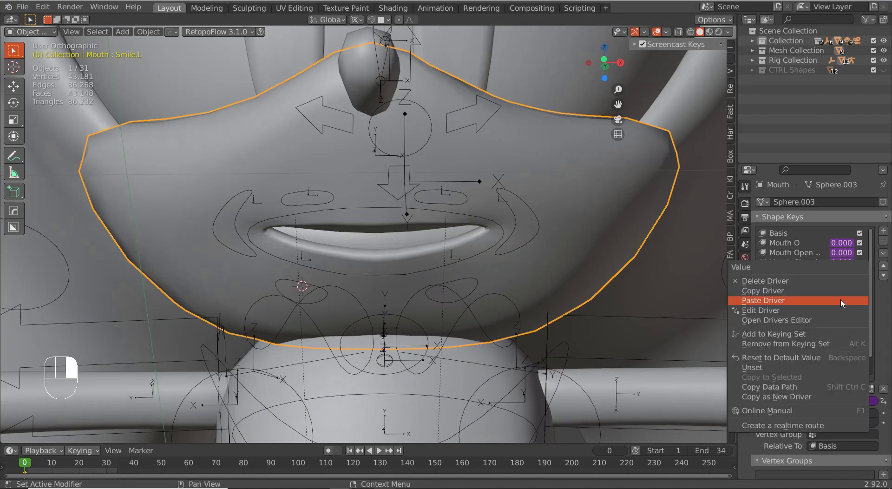
{"action": "left_click", "coordinate": [821, 320]}
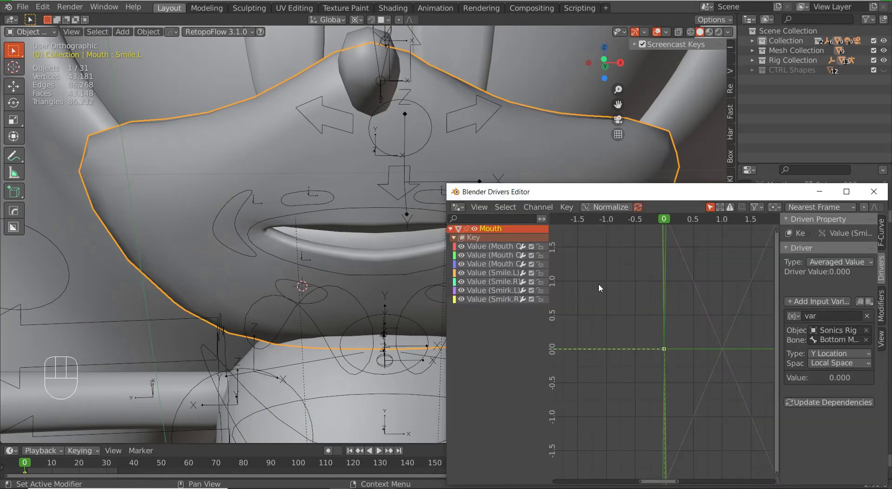
{"action": "left_click", "coordinate": [881, 306]}
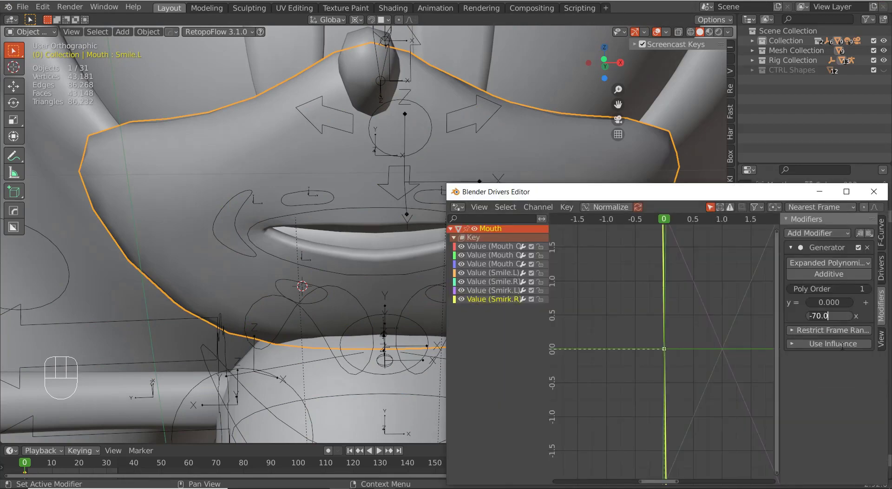
{"action": "key", "text": "Return"}
{"action": "left_click", "coordinate": [881, 268]}
{"action": "left_click", "coordinate": [841, 340]}
{"action": "key", "text": "Return"}
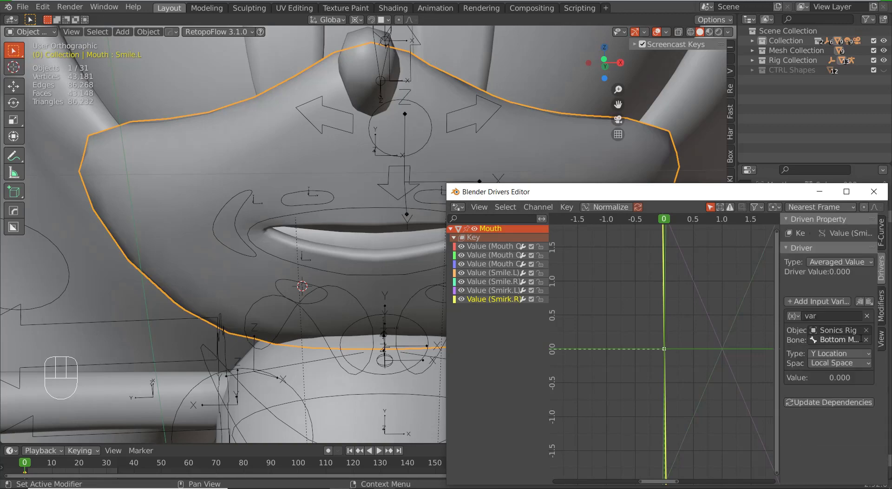
{"action": "left_click", "coordinate": [873, 191]}
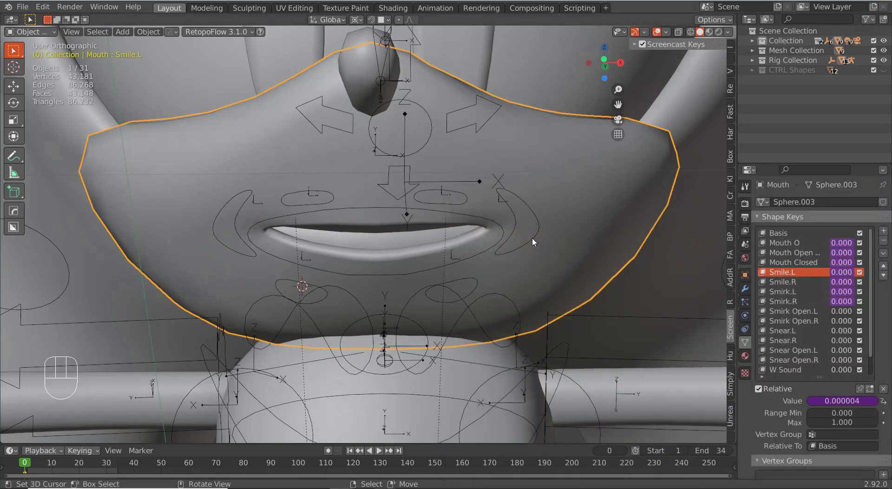
- Test-move the Mouth Corner CTRL.L bone in Pose Mode and cancel the move
{"action": "left_click", "coordinate": [532, 237]}
{"action": "key", "text": "ctrl+Tab"}
{"action": "right_click", "coordinate": [532, 238]}
{"action": "key", "text": "g"}
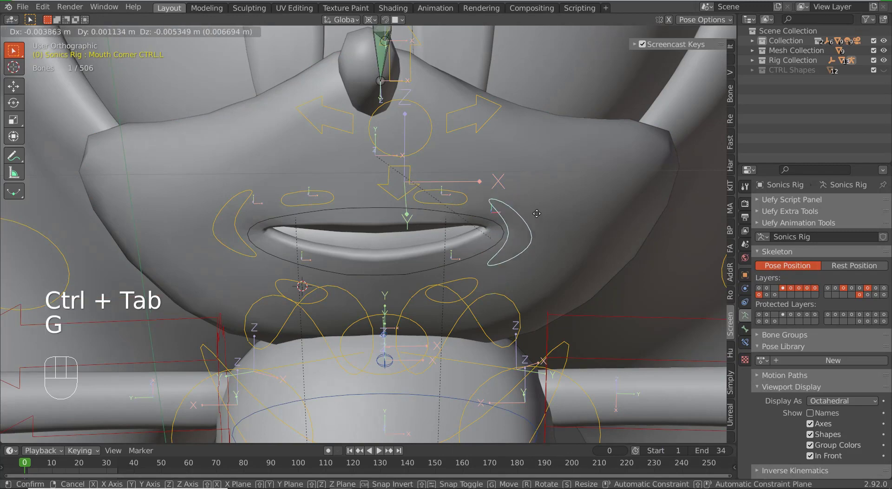
{"action": "right_click", "coordinate": [518, 251]}
- Test-move Bottom Mouth Mid CTRL.L and Bottom Mouth Mid CTRL.R, cancel both moves, and return to the Mouth mesh in Object Mode
{"action": "right_click", "coordinate": [469, 277]}
{"action": "key", "text": "g"}
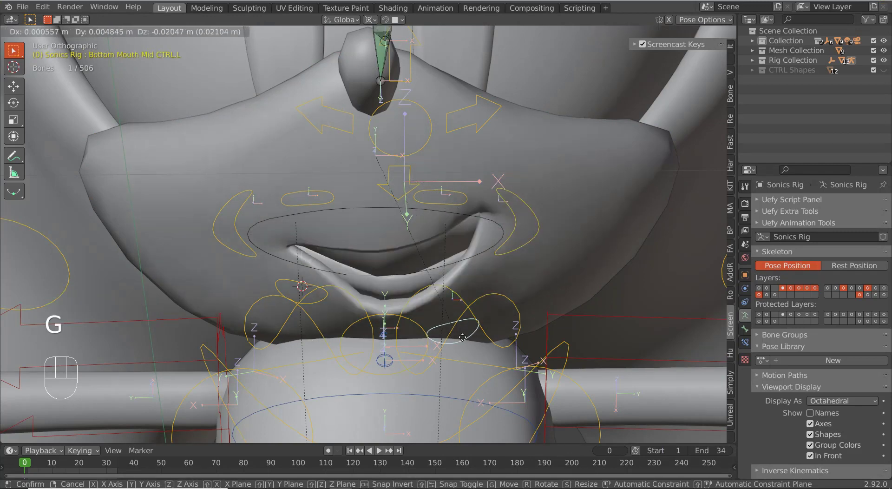
{"action": "right_click", "coordinate": [449, 282]}
{"action": "right_click", "coordinate": [309, 284]}
{"action": "key", "text": "g"}
{"action": "right_click", "coordinate": [316, 293]}
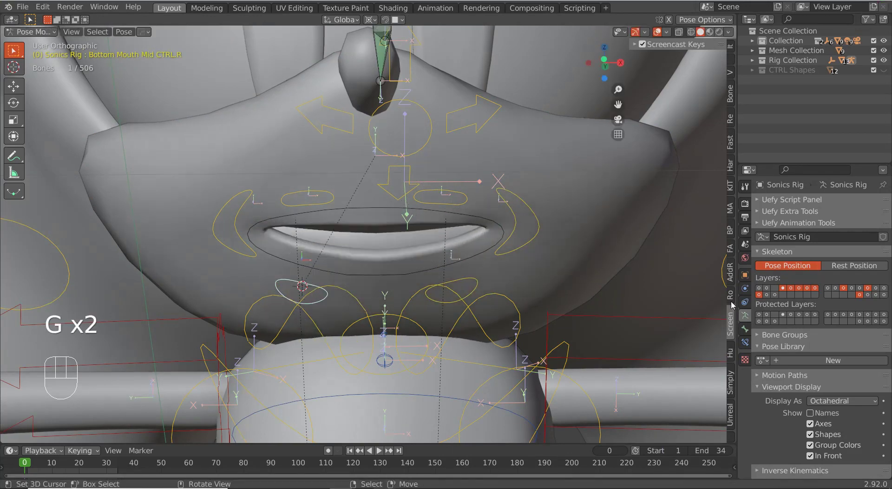
{"action": "key", "text": "ctrl+Tab"}
{"action": "right_click", "coordinate": [571, 277]}
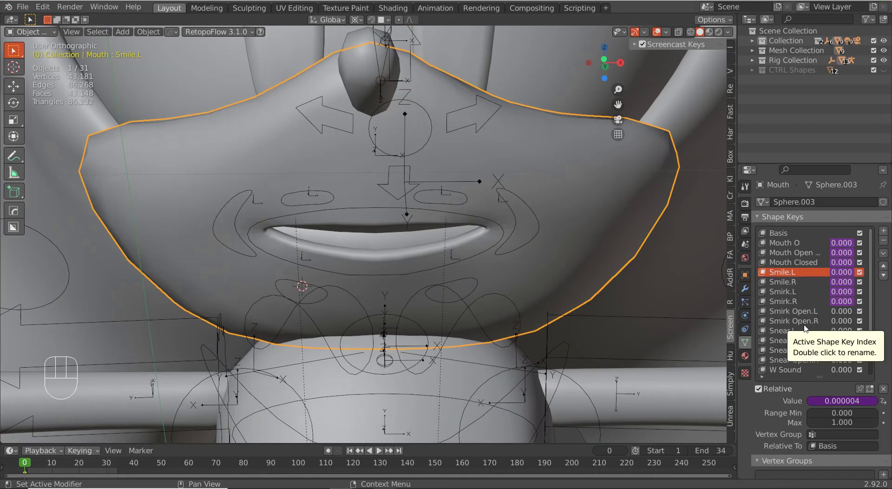
- Add an Averaged Value driver to the Smirk Open.L shape key and set its variable's object to Sonics Rig
{"action": "right_click", "coordinate": [838, 311]}
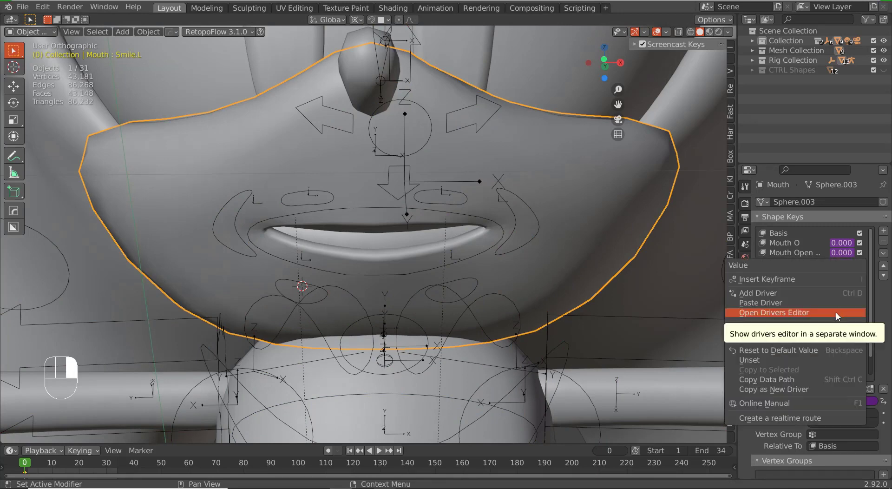
{"action": "left_click", "coordinate": [817, 293]}
{"action": "left_click", "coordinate": [813, 373]}
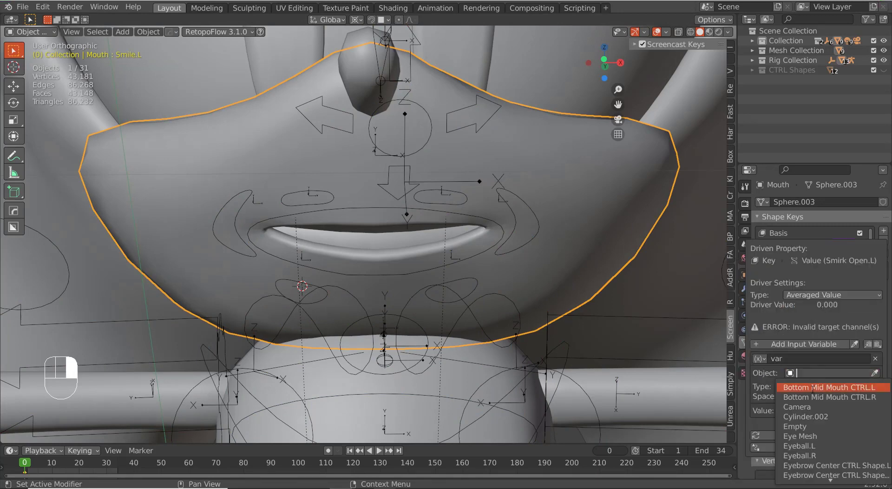
{"action": "type", "text": "Sonics R"}
{"action": "key", "text": "Return"}
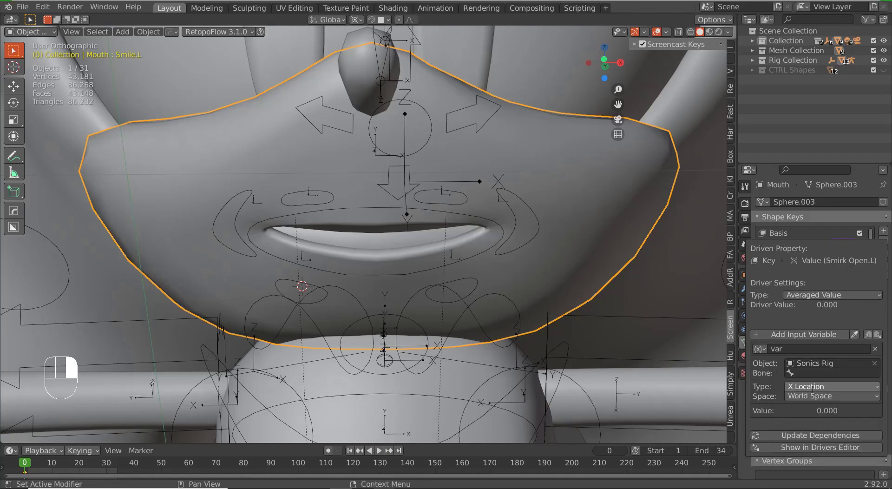
- Set the Smirk Open.L driver variable to read Z Rotation in Local Space
{"action": "left_click", "coordinate": [812, 390]}
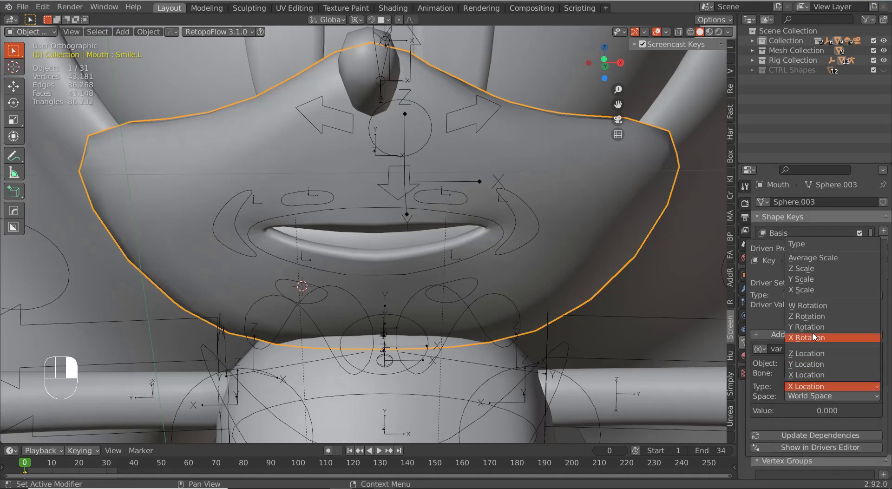
{"action": "left_click", "coordinate": [811, 318]}
{"action": "left_click", "coordinate": [811, 405]}
{"action": "left_click", "coordinate": [806, 436]}
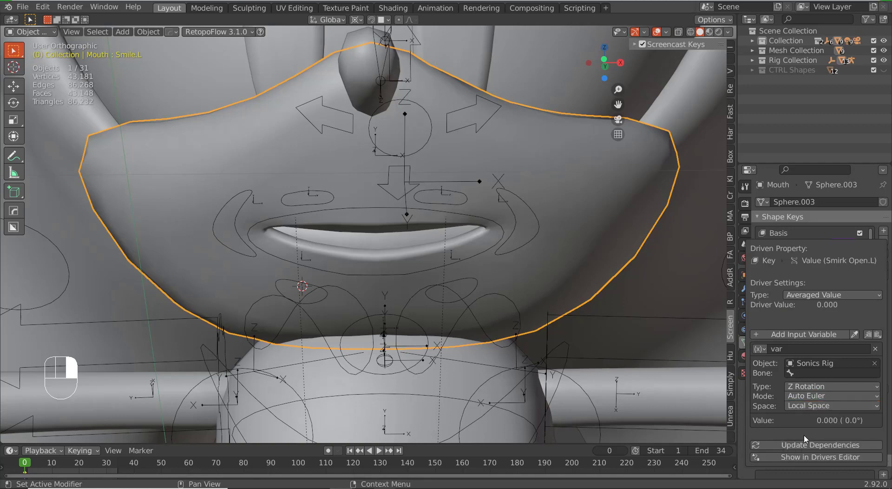
- Add a Generator modifier to the Smirk Open.L driver curve and close the Drivers Editor
{"action": "left_click", "coordinate": [796, 456]}
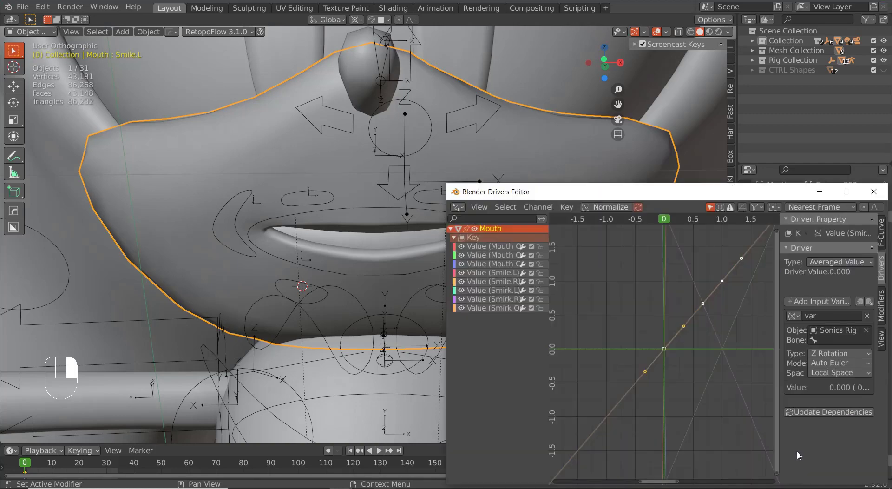
{"action": "left_click", "coordinate": [882, 305]}
{"action": "left_click", "coordinate": [816, 234]}
{"action": "left_click", "coordinate": [508, 307]}
{"action": "left_click", "coordinate": [799, 233]}
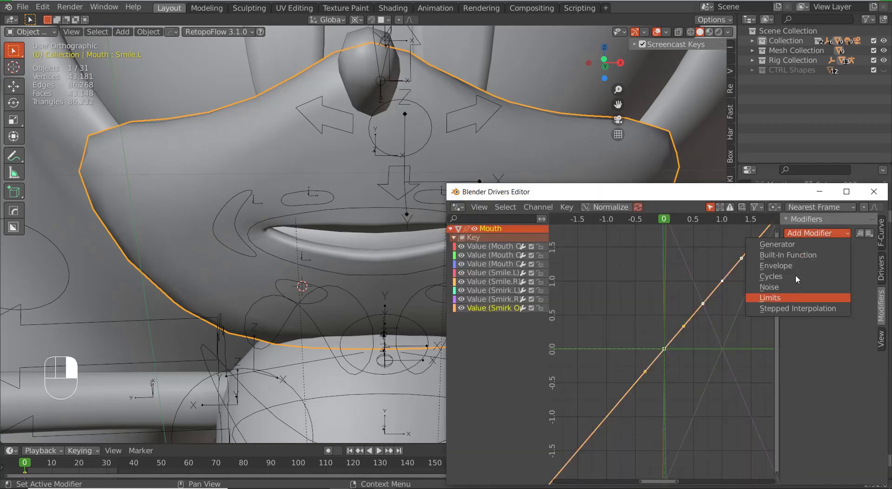
{"action": "left_click", "coordinate": [808, 245]}
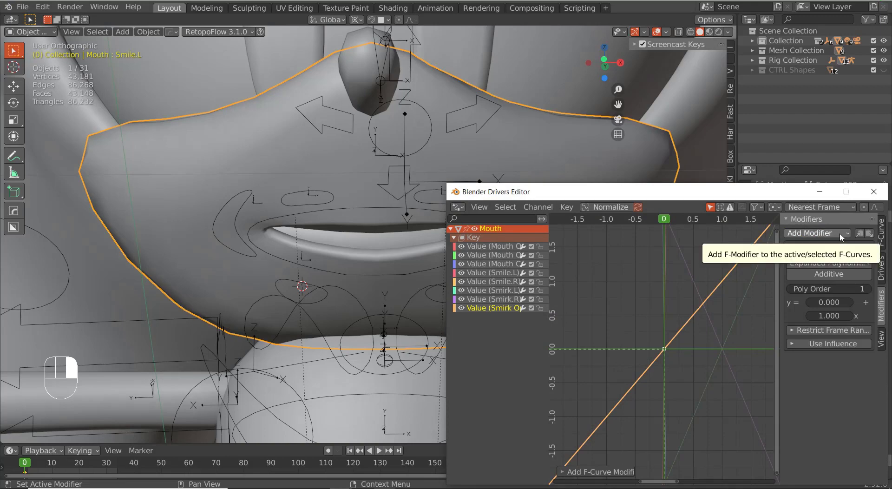
{"action": "left_click", "coordinate": [873, 192]}
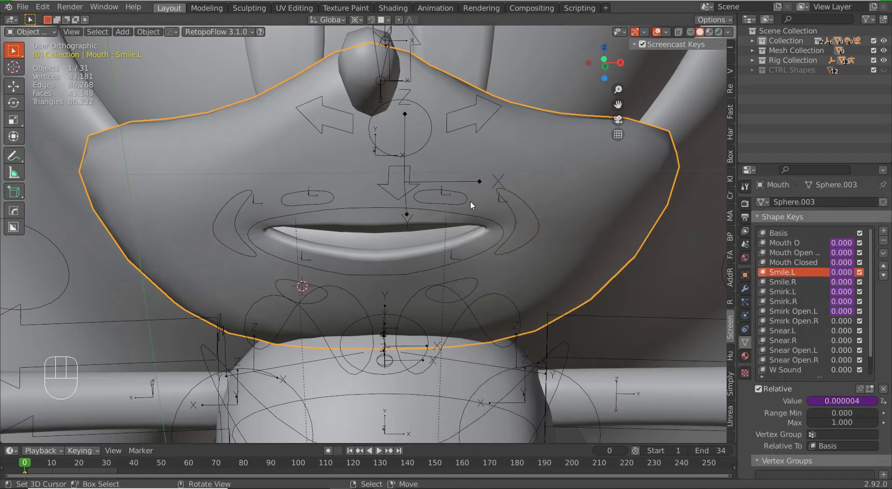
- Test-rotate the Mouth Corner CTRL.L bone in Pose Mode, cancel the rotations, and return to the Mouth mesh in Object Mode
{"action": "left_click", "coordinate": [474, 214]}
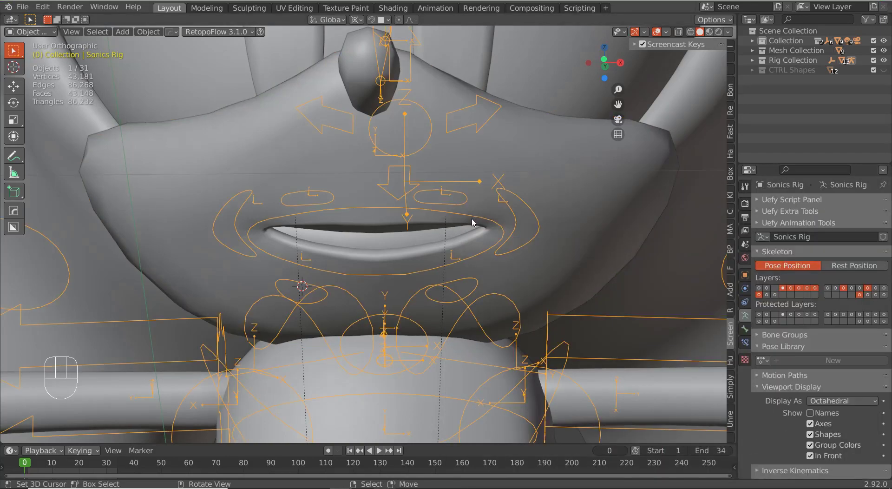
{"action": "key", "text": "ctrl+Tab"}
{"action": "left_click", "coordinate": [466, 222]}
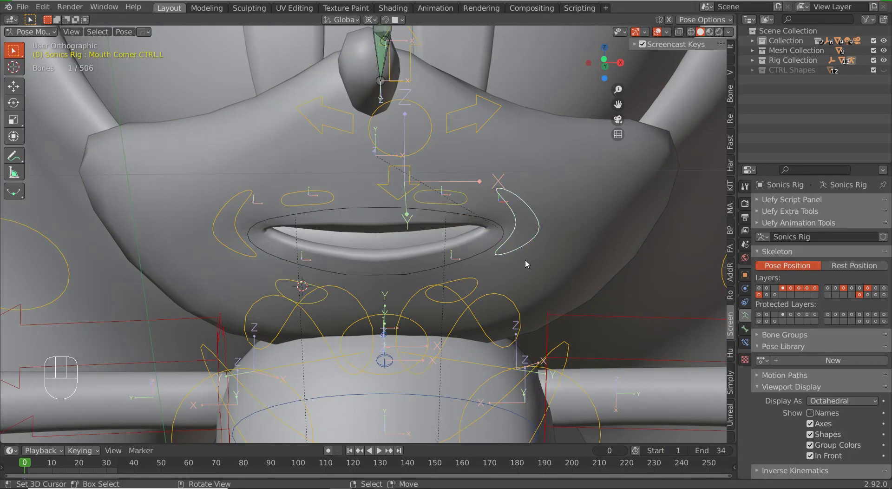
{"action": "key", "text": "r"}
{"action": "right_click", "coordinate": [498, 288]}
{"action": "key", "text": "period"}
{"action": "left_click", "coordinate": [525, 216]}
{"action": "key", "text": "r"}
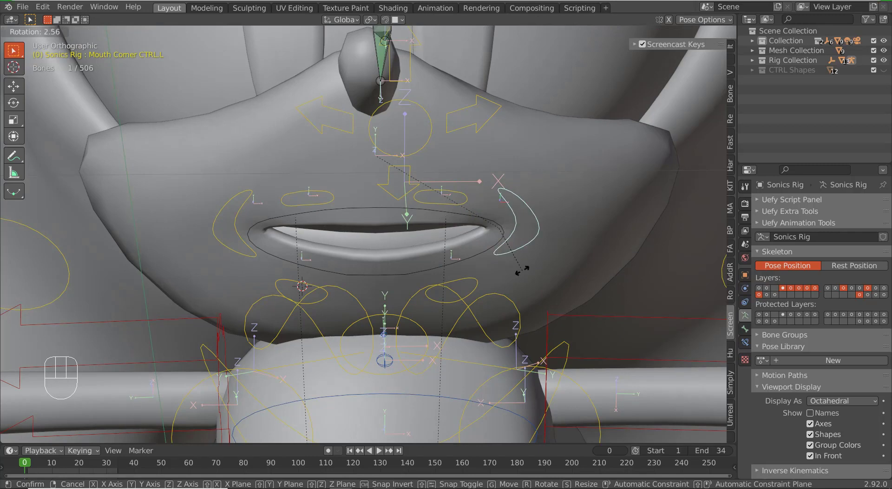
{"action": "key", "text": "z"}
{"action": "key", "text": "z"}
{"action": "right_click", "coordinate": [525, 269]}
{"action": "left_click", "coordinate": [570, 234]}
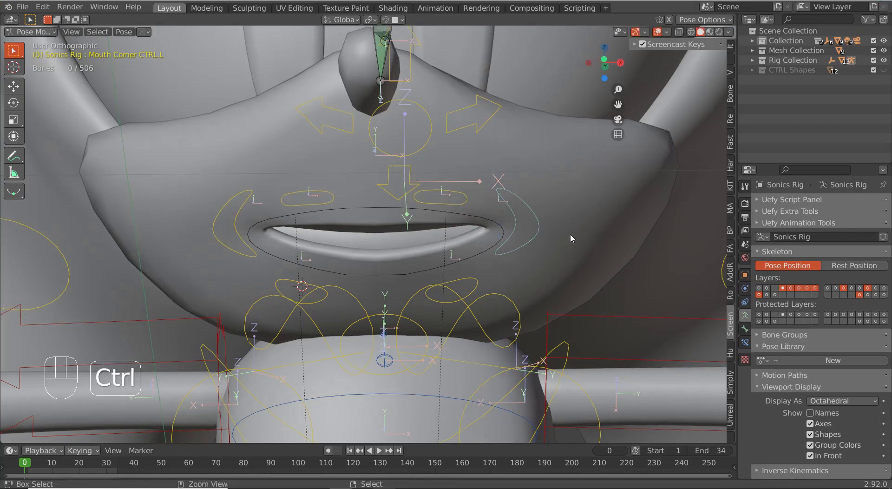
{"action": "key", "text": "ctrl+Tab"}
{"action": "left_click", "coordinate": [570, 233]}
- Set the Smirk Open.L driver variable's bone to Mouth Corner CTRL.L and close the Drivers Editor
{"action": "right_click", "coordinate": [840, 310]}
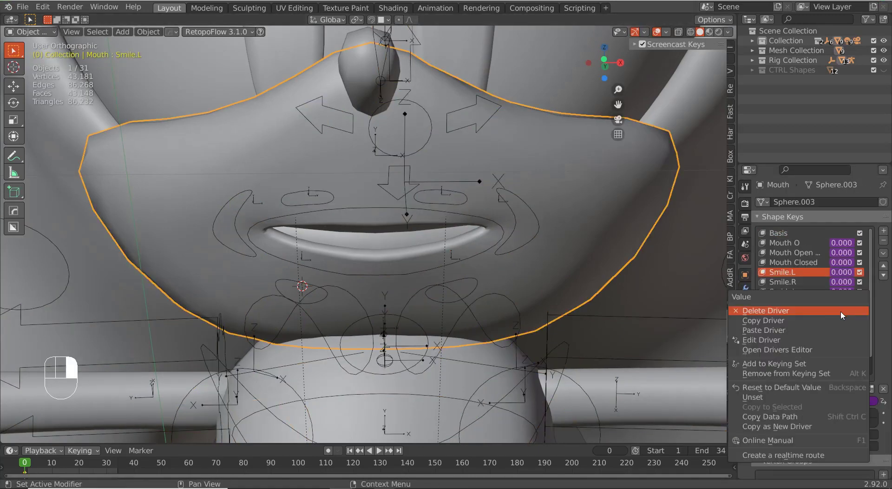
{"action": "left_click", "coordinate": [831, 349]}
{"action": "left_click", "coordinate": [839, 340]}
{"action": "type", "text": "Mouth"}
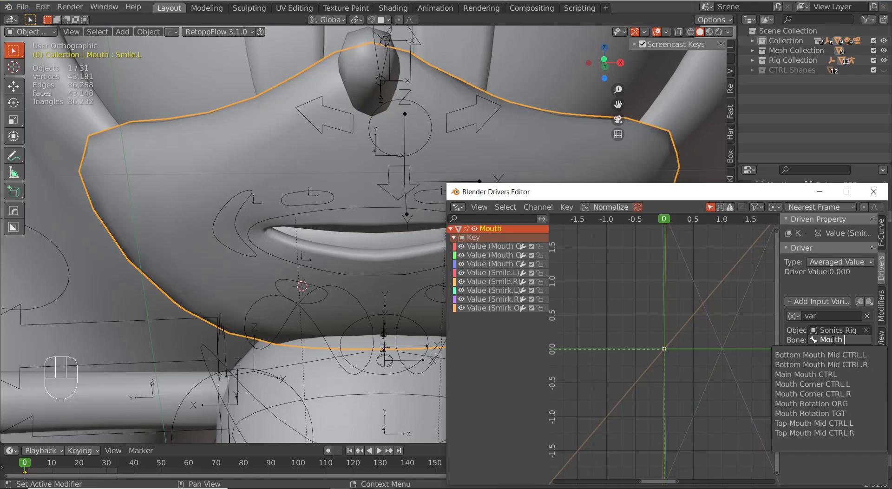
{"action": "type", "text": " Co..."}
{"action": "key", "text": "Down"}
{"action": "key", "text": "Return"}
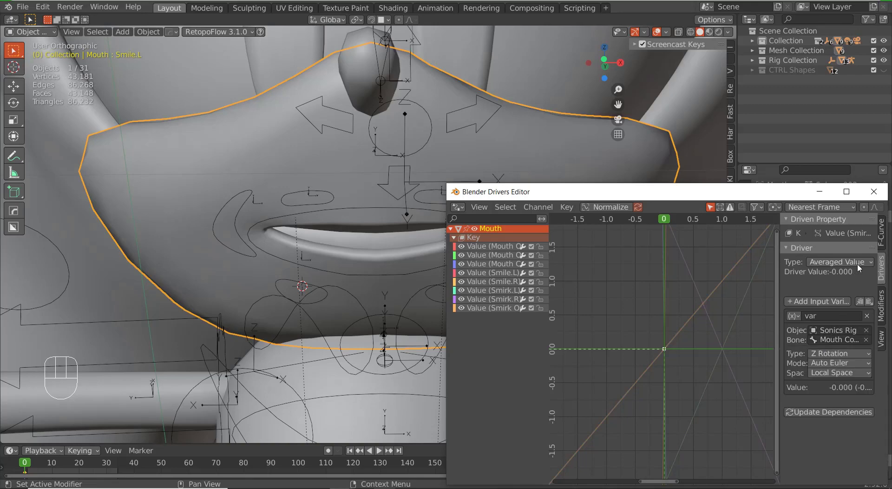
{"action": "left_click", "coordinate": [874, 192]}
- Check the Smirk Open.L driver by rotating Mouth Corner CTRL.L about its local Z axis, then cancel and reselect the Mouth mesh
{"action": "left_click", "coordinate": [529, 237]}
{"action": "left_click", "coordinate": [529, 238]}
{"action": "left_click", "coordinate": [530, 240]}
{"action": "key", "text": "ctrl+Tab"}
{"action": "left_click", "coordinate": [533, 242]}
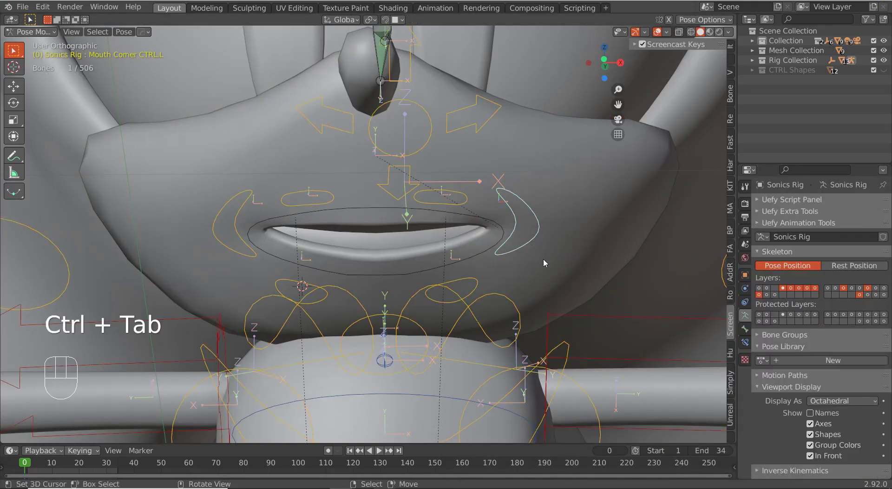
{"action": "key", "text": "r"}
{"action": "key", "text": "r"}
{"action": "key", "text": "z"}
{"action": "key", "text": "z"}
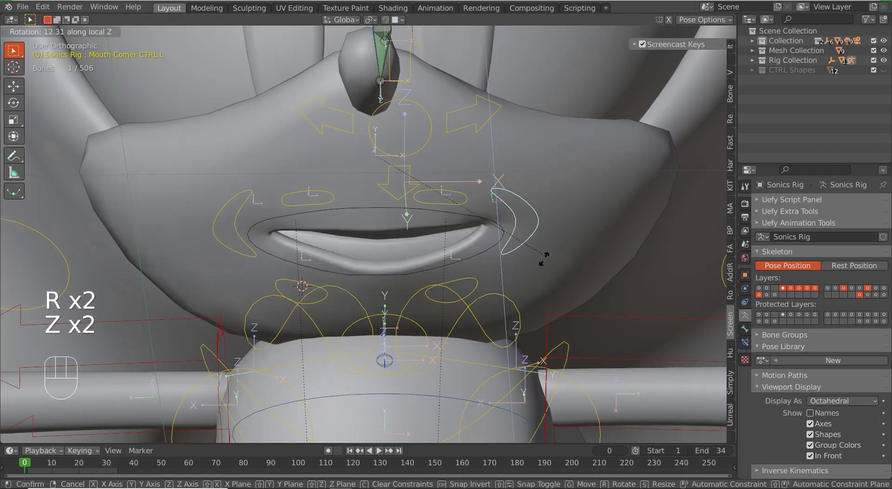
{"action": "right_click", "coordinate": [550, 255]}
{"action": "key", "text": "ctrl+Tab"}
{"action": "left_click", "coordinate": [558, 250]}
- Copy the Smirk Open.L driver to the Smirk Open.R shape key and show it in the Drivers Editor
{"action": "right_click", "coordinate": [840, 320]}
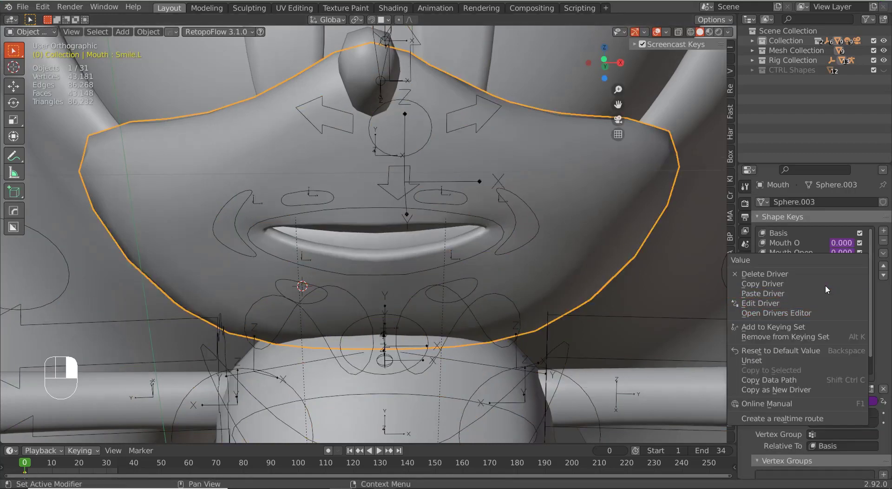
{"action": "left_click", "coordinate": [825, 285]}
{"action": "right_click", "coordinate": [837, 319]}
{"action": "left_click", "coordinate": [835, 342]}
{"action": "right_click", "coordinate": [828, 322]}
{"action": "left_click", "coordinate": [824, 342]}
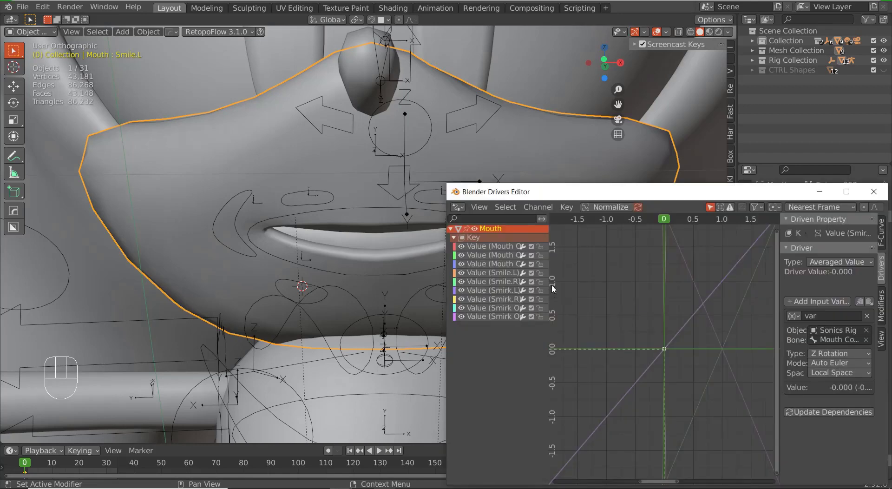
- Set the x coefficient of the Smirk Open.R curve's Generator modifier to -1 and close the Drivers Editor
{"action": "scroll", "coordinate": [836, 320], "scroll_direction": "down", "scroll_amount": 1, "text": "ctrl"}
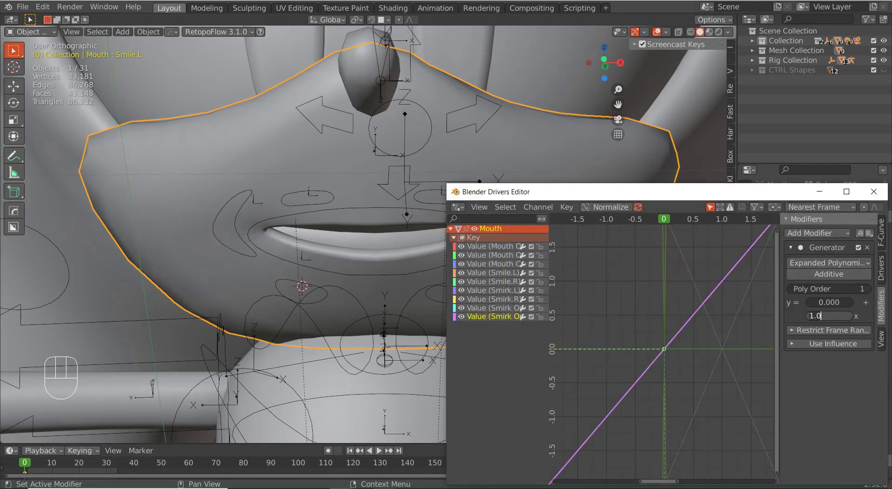
{"action": "type", "text": "-1"}
{"action": "key", "text": "Return"}
{"action": "left_click", "coordinate": [873, 192]}
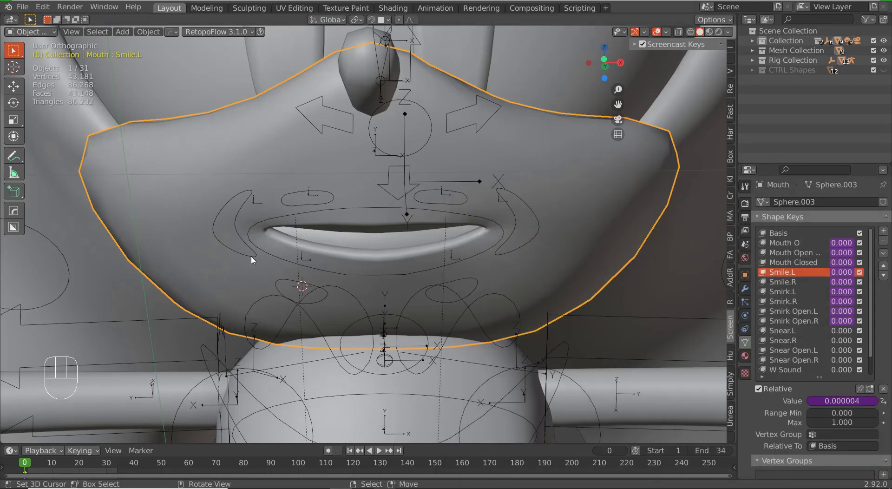
- Set the Smirk Open.R driver variable's bone to Mouth Corner CTRL.R and close the Drivers Editor
{"action": "right_click", "coordinate": [838, 321]}
{"action": "left_click", "coordinate": [836, 321]}
{"action": "left_click", "coordinate": [838, 340]}
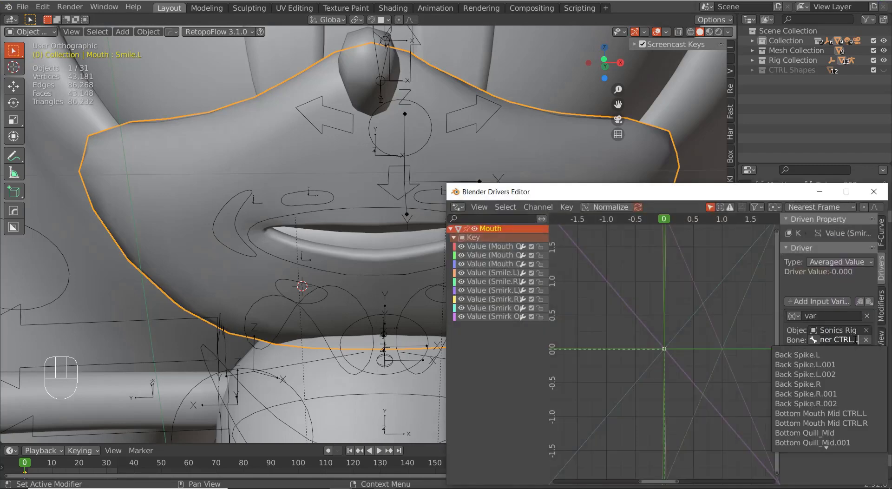
{"action": "key", "text": "BackSpace"}
{"action": "type", "text": "R"}
{"action": "key", "text": "ctrl+a"}
{"action": "key", "text": "BackSpace"}
{"action": "type", "text": "Mou"}
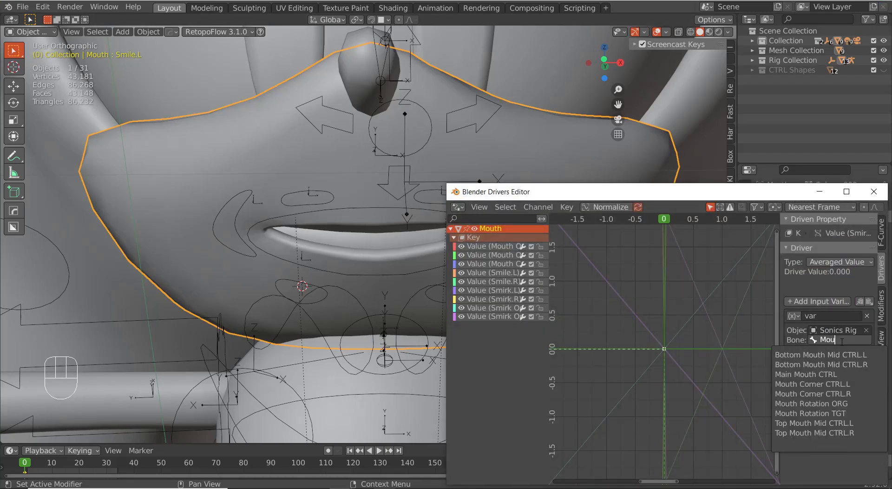
{"action": "left_click", "coordinate": [837, 391]}
{"action": "left_click", "coordinate": [873, 191]}
- Test-rotate the Mouth Corner CTRL.R bone in Pose Mode to check the Smirk Open.R driver
{"action": "left_click", "coordinate": [239, 214]}
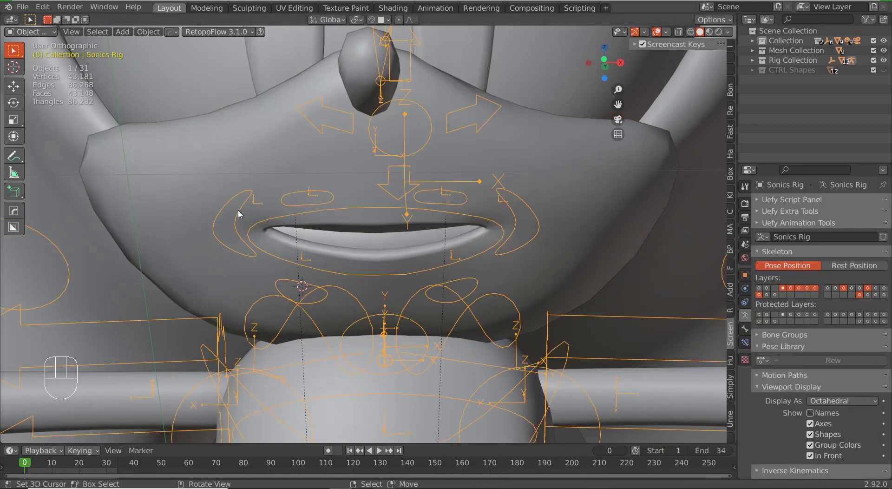
{"action": "key", "text": "ctrl+Tab"}
{"action": "key", "text": "r"}
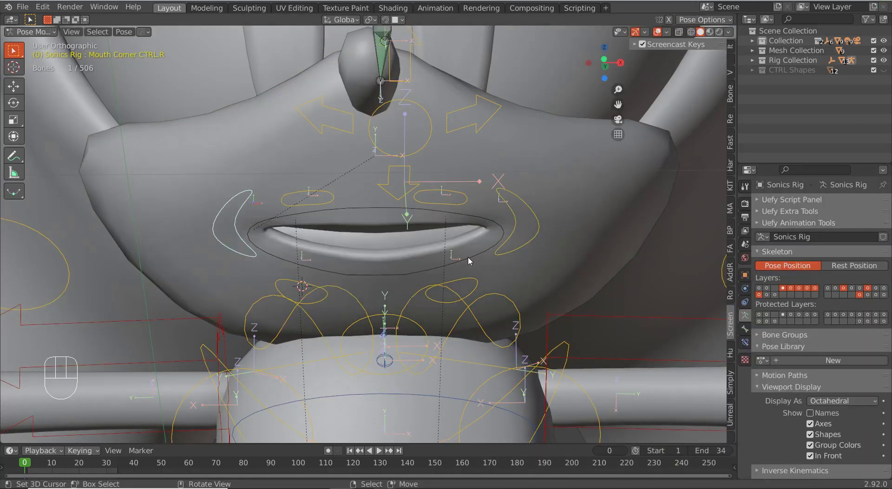
- Test-move Bottom Mouth Mid CTRL.L and Bottom Mouth Mid CTRL.R, cancel each move, and return to the Mouth mesh in Object Mode
{"action": "key", "text": "g"}
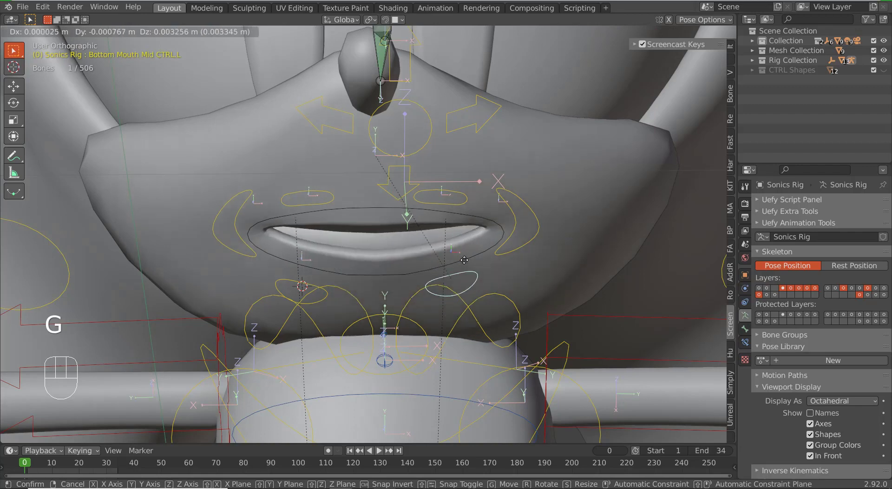
{"action": "key", "text": "Caps_Lock"}
{"action": "right_click", "coordinate": [355, 282]}
{"action": "left_click", "coordinate": [301, 291]}
{"action": "key", "text": "g"}
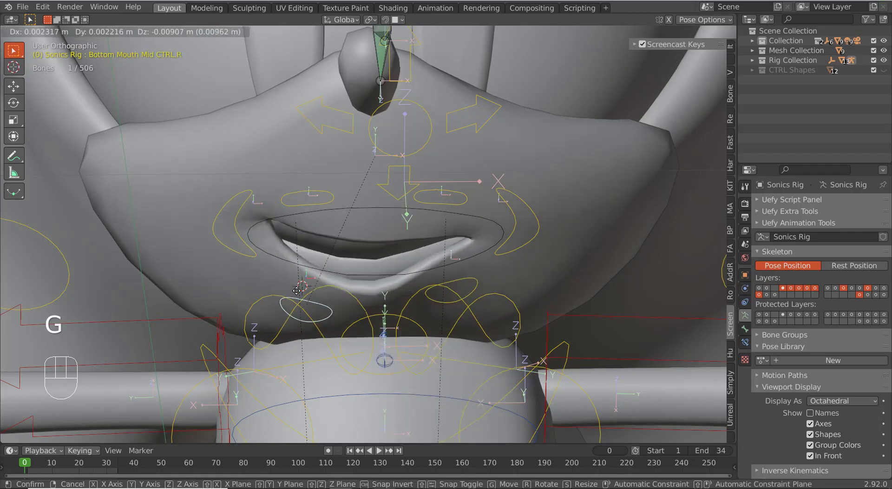
{"action": "right_click", "coordinate": [298, 290]}
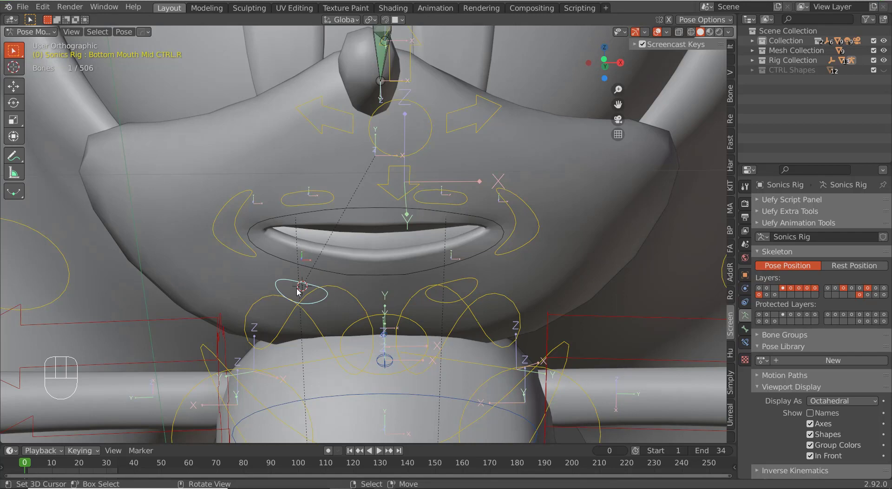
{"action": "left_click", "coordinate": [462, 283]}
{"action": "key", "text": "g"}
{"action": "right_click", "coordinate": [426, 274]}
{"action": "key", "text": "ctrl+Tab"}
{"action": "right_click", "coordinate": [629, 233]}
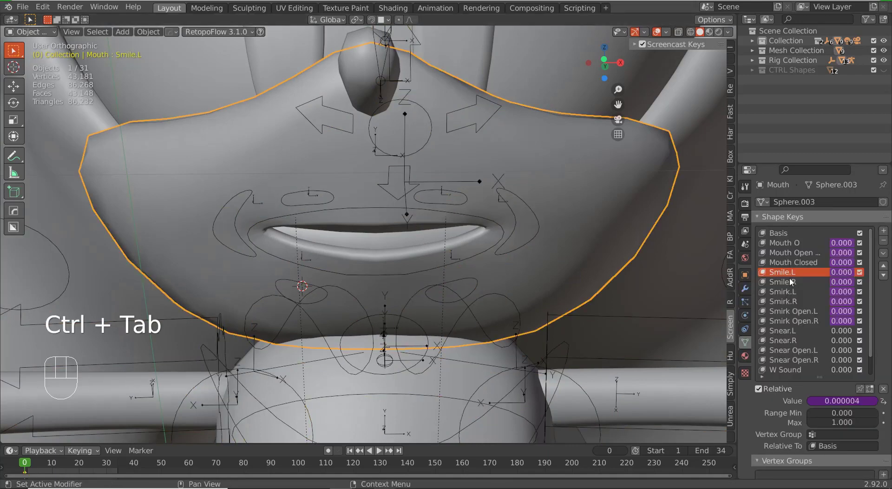
- Add an Averaged Value driver to the Snear.L shape key and set its variable's object to Sonics Rig
{"action": "scroll", "coordinate": [790, 278], "scroll_direction": "down", "scroll_amount": 2}
{"action": "right_click", "coordinate": [845, 313]}
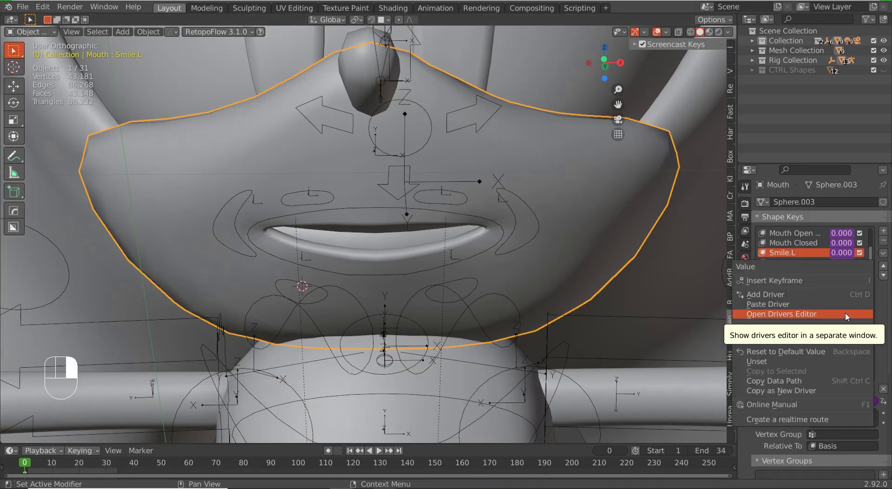
{"action": "left_click", "coordinate": [811, 294]}
{"action": "left_click", "coordinate": [811, 297]}
{"action": "left_click", "coordinate": [810, 306]}
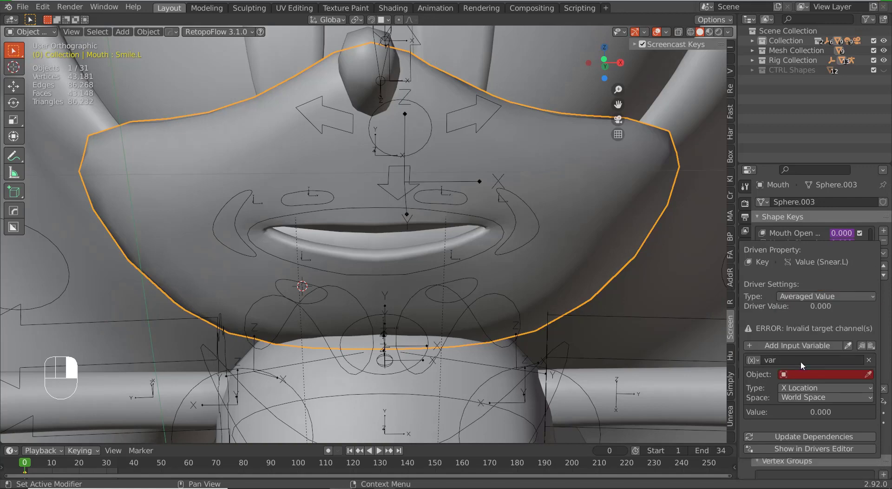
{"action": "left_click", "coordinate": [800, 373]}
{"action": "type", "text": "Sonic"}
{"action": "key", "text": "Down"}
{"action": "key", "text": "Down"}
{"action": "key", "text": "Return"}
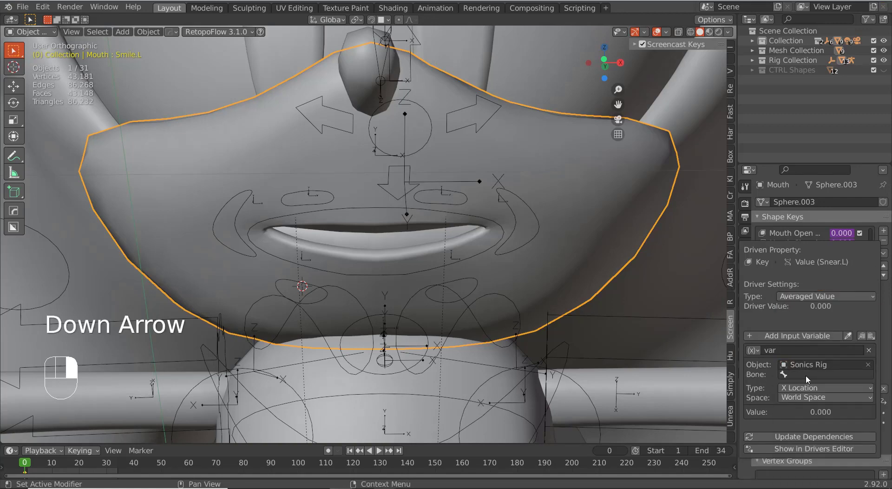
- Set the Snear.L driver variable to Top Mouth Mid CTRL.L's Y Location in Local Space and show it in the Drivers Editor
{"action": "left_click", "coordinate": [801, 373]}
{"action": "type", "text": "Top Mo"}
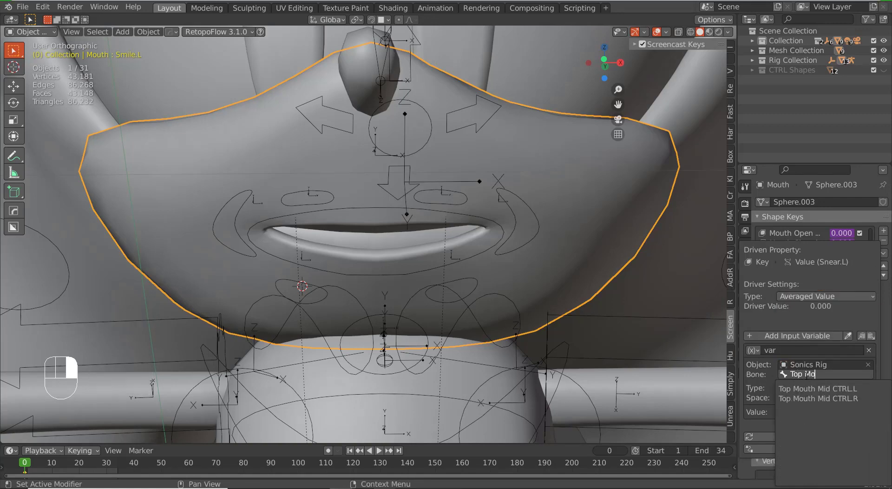
{"action": "left_click", "coordinate": [812, 388]}
{"action": "left_click", "coordinate": [811, 388]}
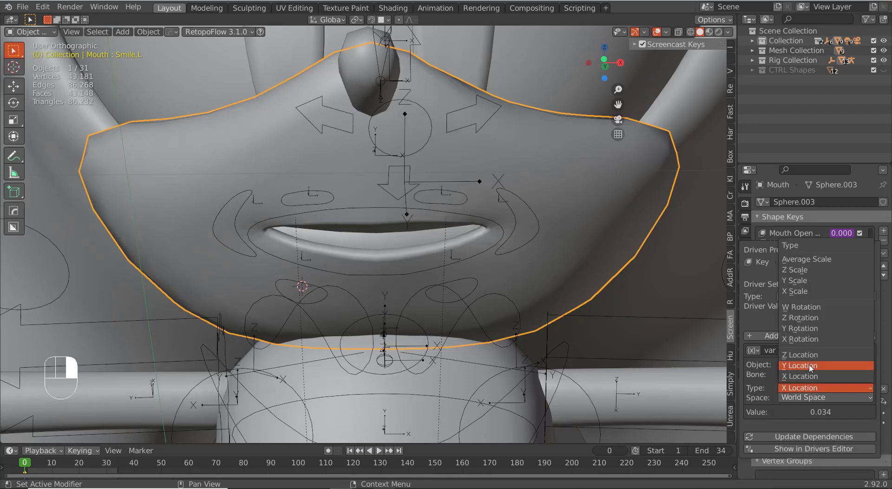
{"action": "left_click", "coordinate": [813, 394]}
{"action": "left_click", "coordinate": [808, 397]}
{"action": "left_click", "coordinate": [809, 428]}
{"action": "left_click", "coordinate": [812, 448]}
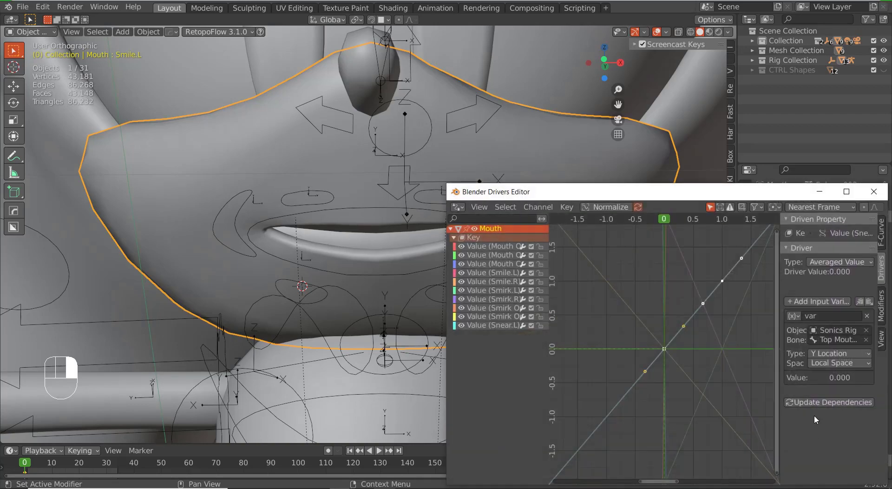
- Add a Generator modifier with an x coefficient of 70 to the Snear.L driver curve and dismiss the Drivers Editor
{"action": "left_click", "coordinate": [881, 306]}
{"action": "left_click", "coordinate": [818, 232]}
{"action": "left_click", "coordinate": [512, 325]}
{"action": "left_click", "coordinate": [817, 232]}
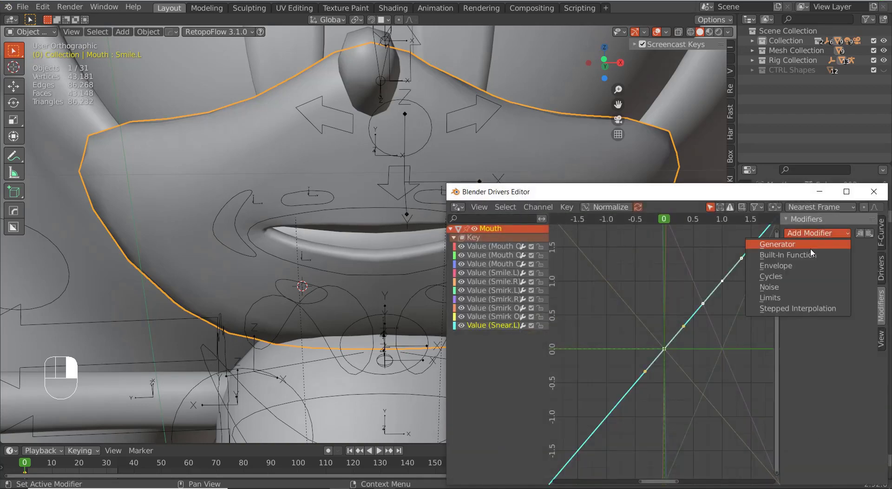
{"action": "left_click", "coordinate": [811, 247]}
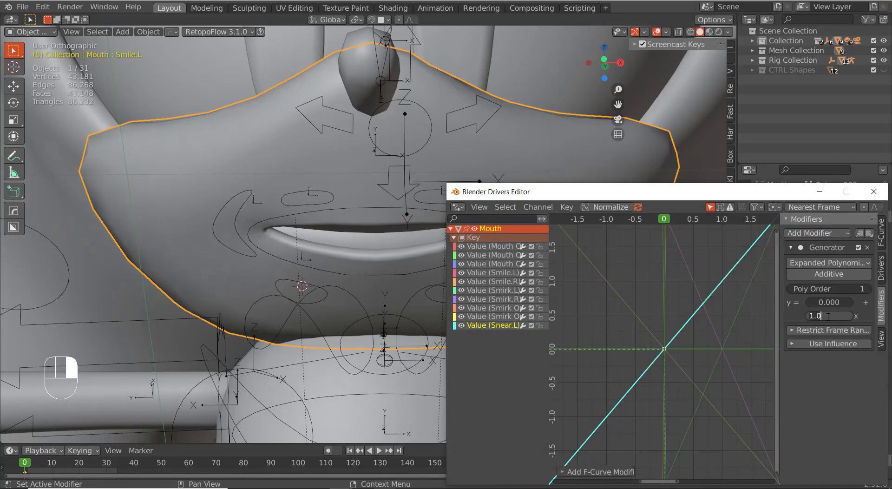
{"action": "key", "text": "BackSpace"}
{"action": "key", "text": "BackSpace"}
{"action": "key", "text": "BackSpace"}
{"action": "type", "text": "70"}
{"action": "key", "text": "Return"}
{"action": "left_click", "coordinate": [819, 192]}
- Test-move the Top Mouth Mid CTRL.L bone, cancel the move, and return to the Mouth mesh in Object Mode
{"action": "right_click", "coordinate": [453, 203]}
{"action": "right_click", "coordinate": [454, 204]}
{"action": "key", "text": "ctrl+Tab"}
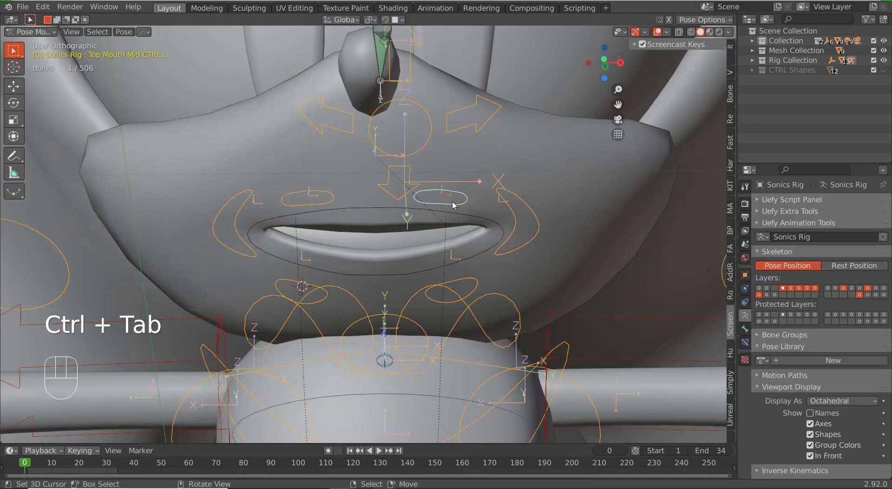
{"action": "key", "text": "g"}
{"action": "right_click", "coordinate": [445, 219]}
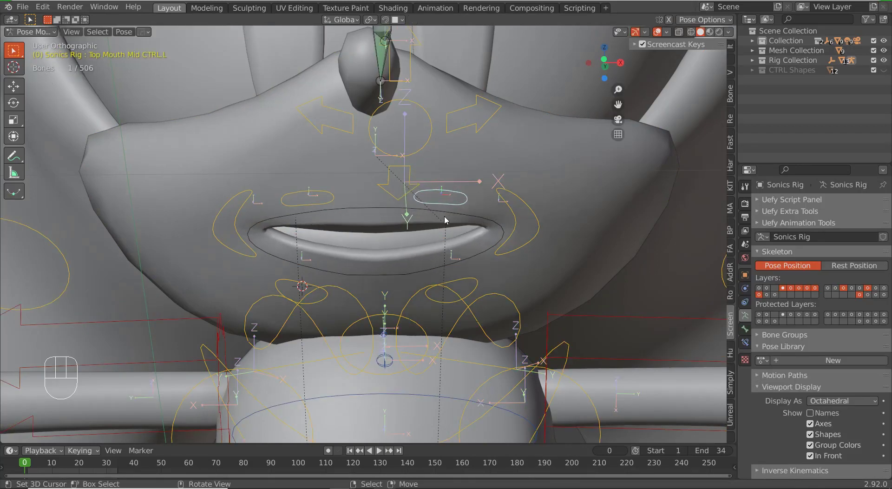
{"action": "key", "text": "ctrl+Tab"}
{"action": "right_click", "coordinate": [525, 139]}
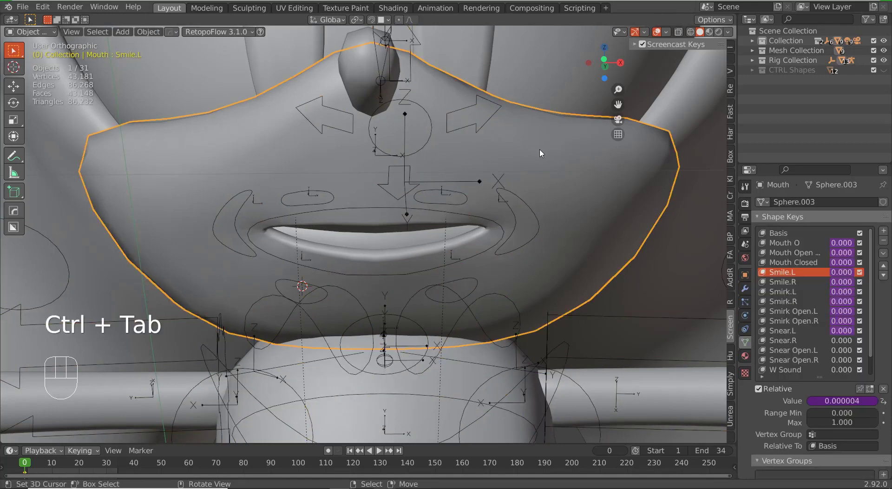
- Copy the Snear.L driver to the Snear.R shape key and show it in the Drivers Editor
{"action": "right_click", "coordinate": [831, 333]}
{"action": "left_click", "coordinate": [832, 342]}
{"action": "right_click", "coordinate": [841, 340]}
{"action": "left_click", "coordinate": [826, 361]}
{"action": "right_click", "coordinate": [844, 341]}
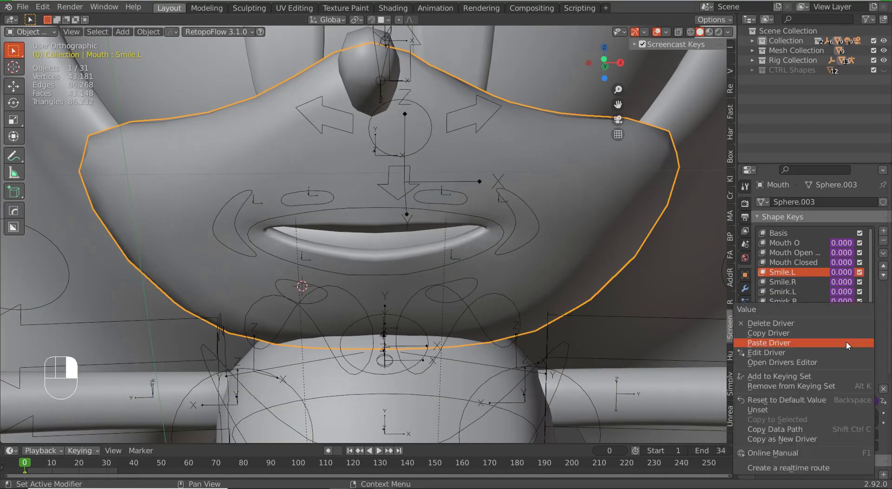
{"action": "left_click", "coordinate": [820, 362]}
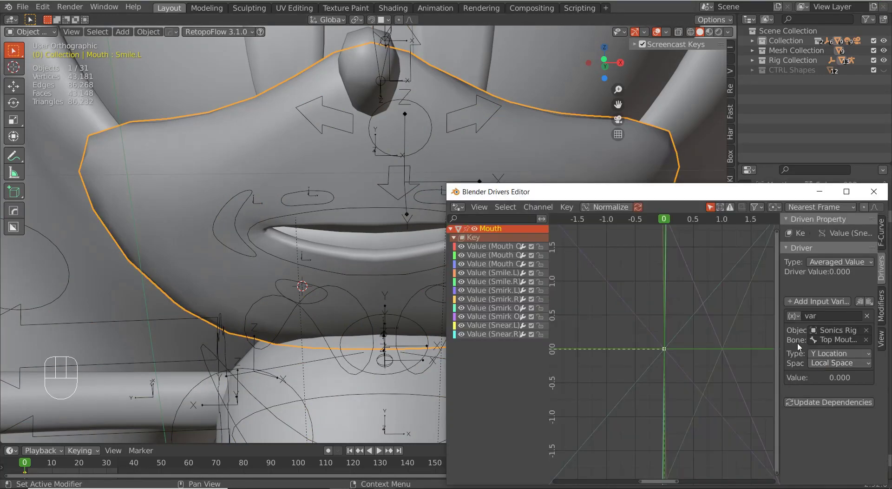
- Set the Snear.R driver's target bone to Top Mouth Mid CTRL.R, update its dependencies and dismiss the Drivers Editor
{"action": "left_click", "coordinate": [877, 299]}
{"action": "double_click", "coordinate": [830, 316]}
{"action": "left_click", "coordinate": [880, 268]}
{"action": "left_click", "coordinate": [839, 339]}
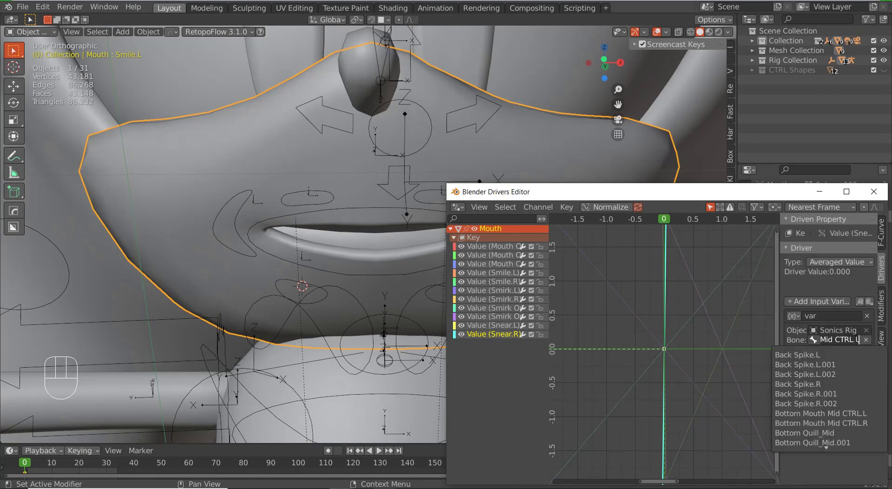
{"action": "key", "text": "BackSpace"}
{"action": "type", "text": "R"}
{"action": "key", "text": "Return"}
{"action": "left_click", "coordinate": [836, 402]}
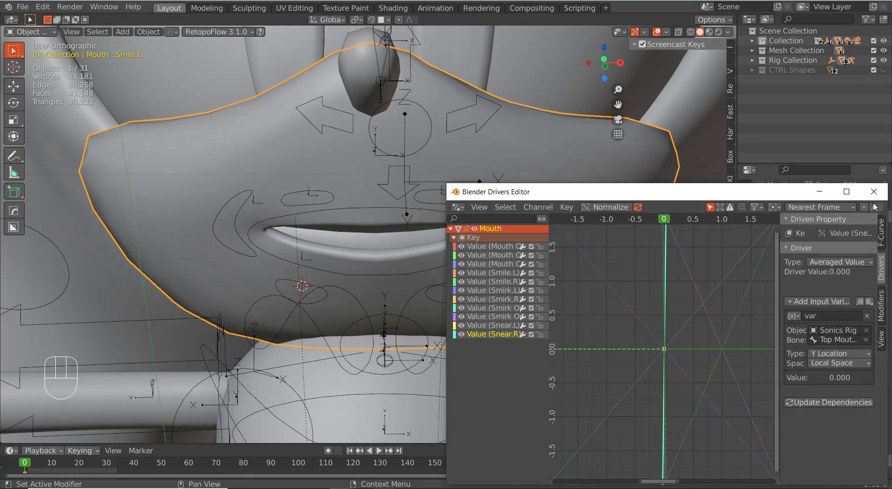
{"action": "left_click", "coordinate": [874, 192]}
- Test-move the Top Mouth Mid CTRL.R bone in Pose Mode, cancel the move and return to the Mouth mesh
{"action": "key", "text": "ctrl+Tab"}
{"action": "key", "text": "g"}
{"action": "right_click", "coordinate": [530, 241]}
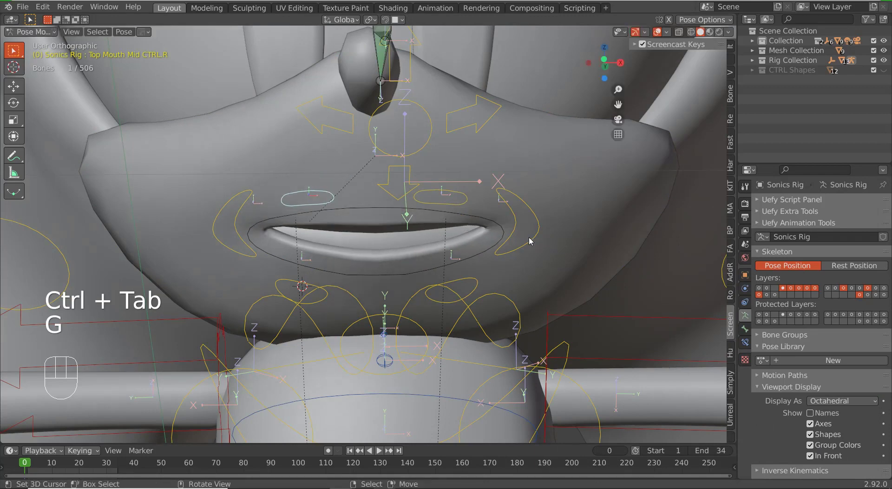
{"action": "key", "text": "ctrl+Tab"}
{"action": "scroll", "coordinate": [820, 344], "scroll_direction": "down", "scroll_amount": 2}
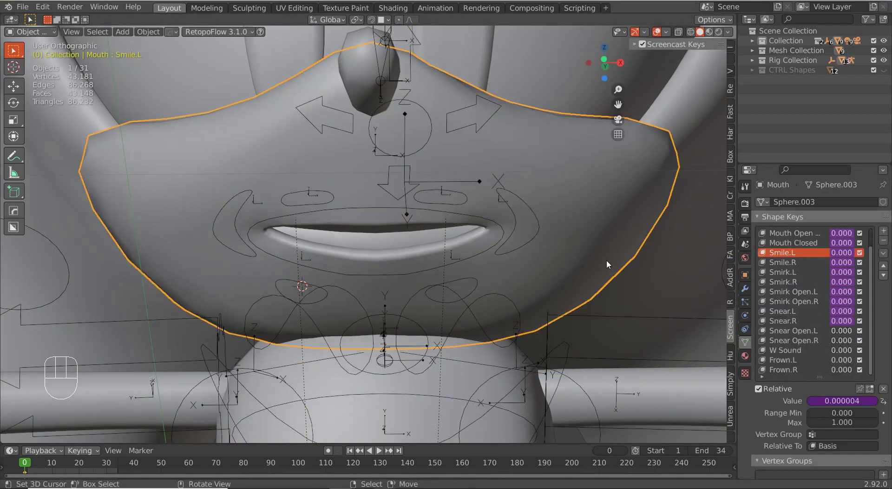
- Test-rotate the Mouth Corner CTRL.L bone, cancel the rotation and return to Object Mode
{"action": "key", "text": "ctrl+Tab"}
{"action": "key", "text": "r"}
{"action": "right_click", "coordinate": [483, 214]}
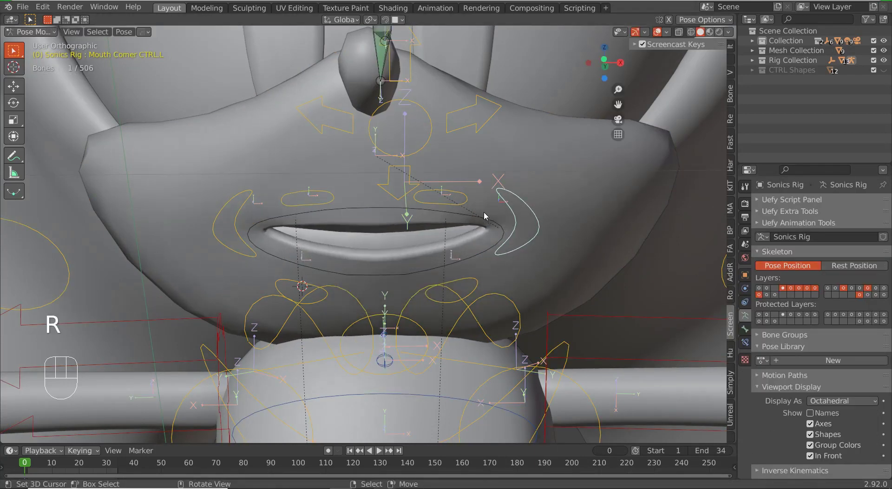
{"action": "key", "text": "ctrl+Tab"}
- Delete the W Sound shape key from the Mouth mesh and save the file
{"action": "right_click", "coordinate": [833, 331]}
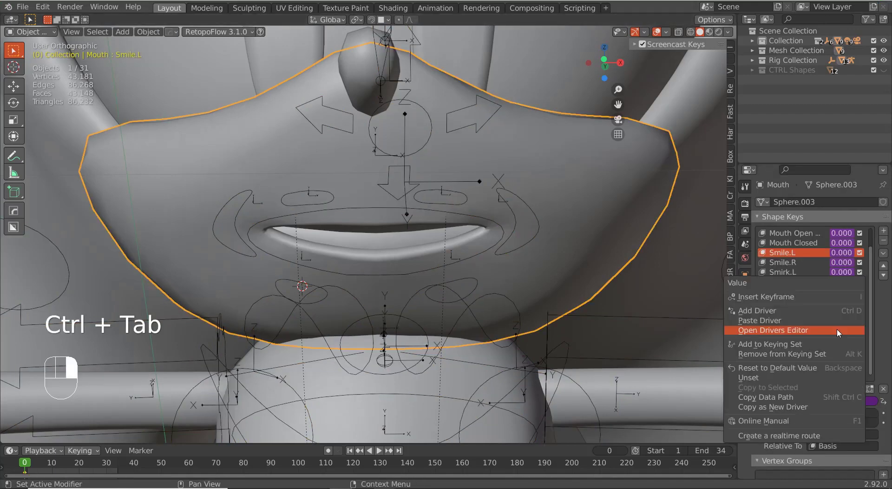
{"action": "left_click", "coordinate": [811, 350]}
{"action": "right_click", "coordinate": [813, 351]}
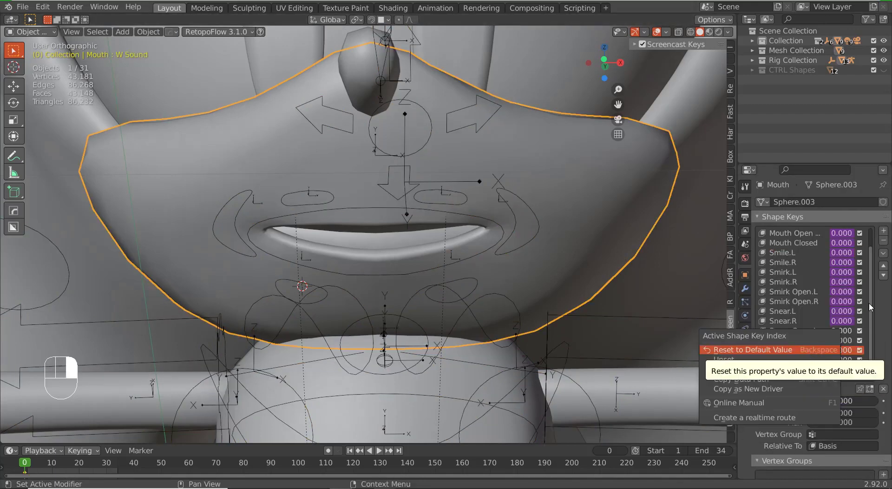
{"action": "left_click", "coordinate": [883, 252]}
{"action": "left_click", "coordinate": [840, 289]}
{"action": "key", "text": "ctrl+z"}
{"action": "left_click", "coordinate": [883, 252]}
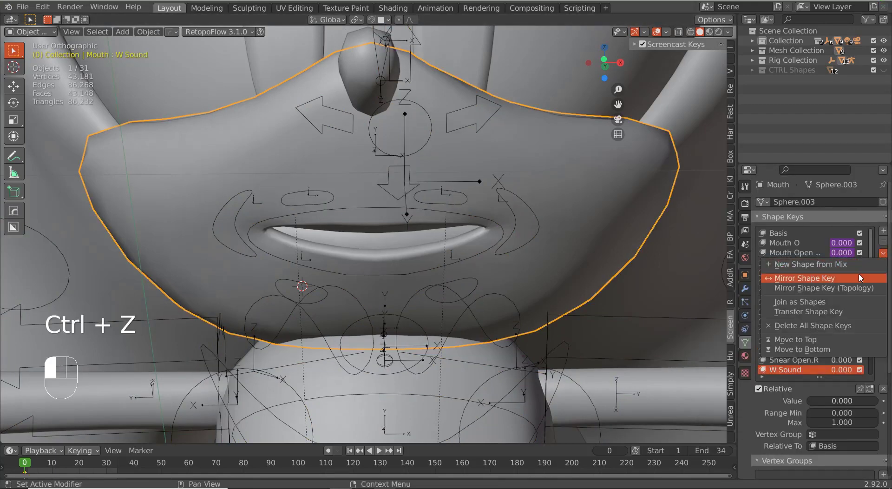
{"action": "left_click", "coordinate": [882, 241]}
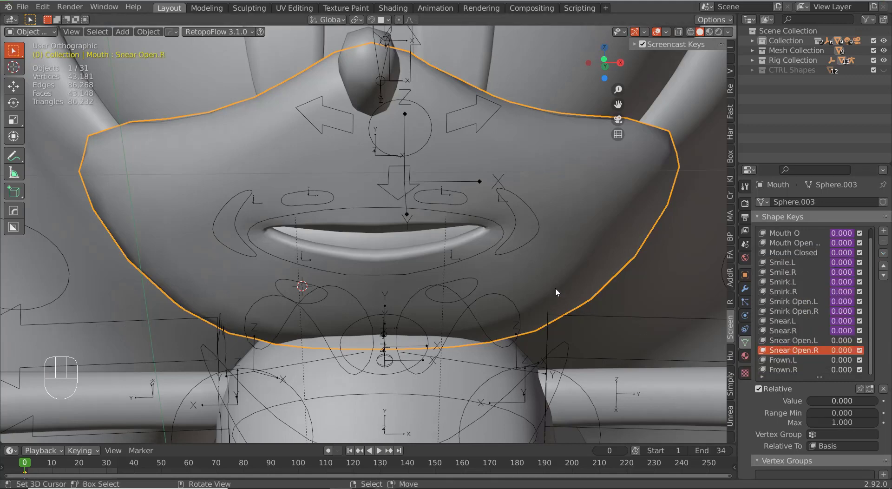
{"action": "key", "text": "ctrl+s"}
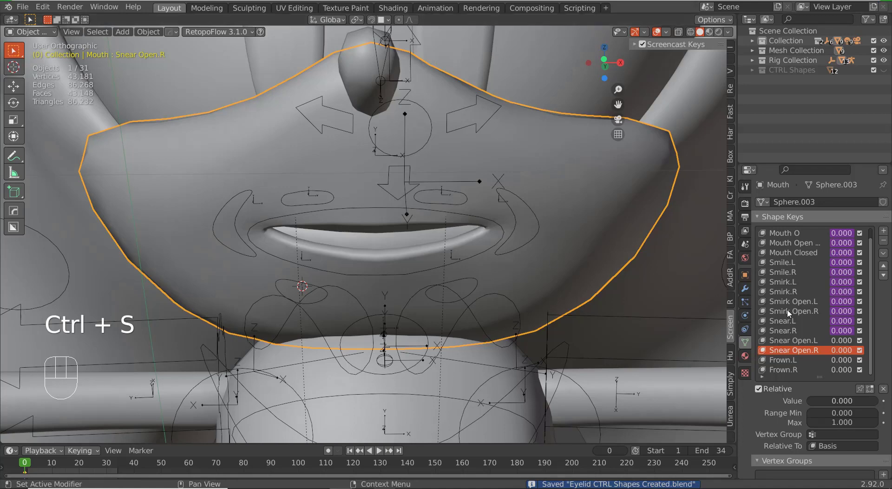
- Add a driver to the Snear Open.L shape key value with Sonics Rig as the variable's target object
{"action": "right_click", "coordinate": [839, 343]}
{"action": "left_click", "coordinate": [824, 326]}
{"action": "left_click", "coordinate": [820, 301]}
{"action": "left_click", "coordinate": [816, 311]}
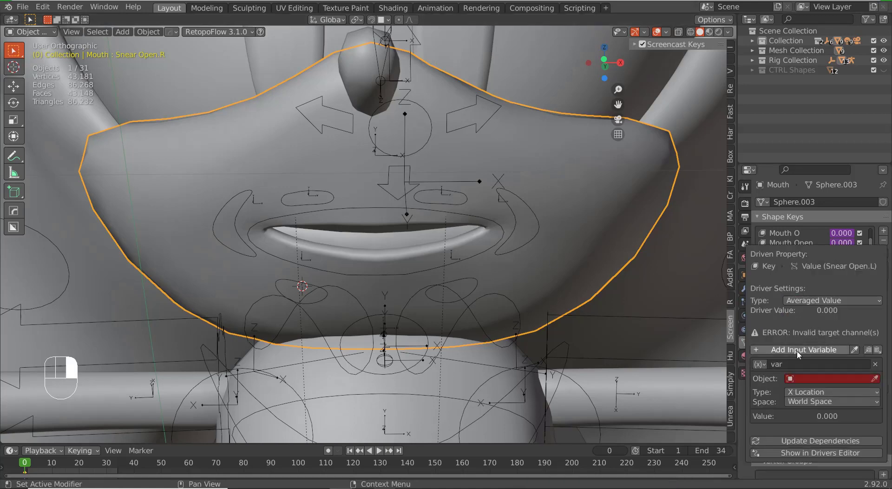
{"action": "left_click", "coordinate": [802, 377]}
{"action": "type", "text": "Sonics"}
{"action": "key", "text": "Down"}
{"action": "key", "text": "Down"}
{"action": "key", "text": "Down"}
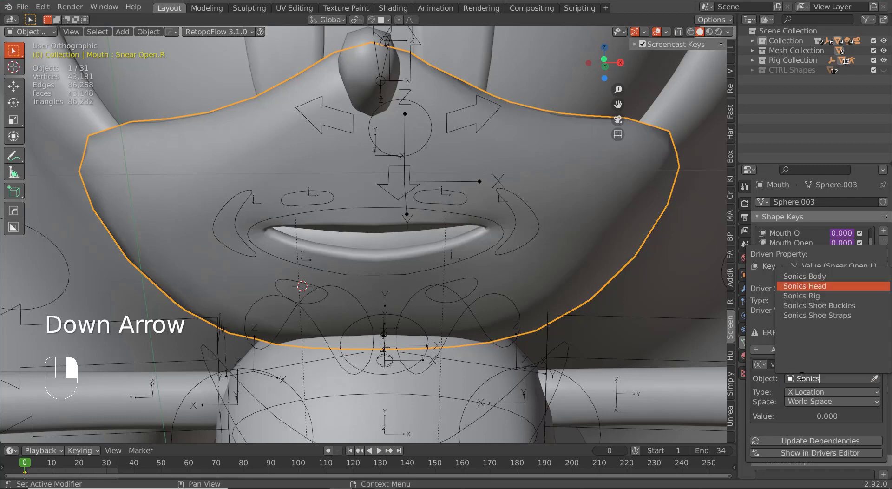
{"action": "key", "text": "Return"}
- Set the Snear Open.L driver variable to Mouth Corner CTRL.L's Z Rotation in Local Space and show it in the Drivers Editor
{"action": "left_click", "coordinate": [801, 377]}
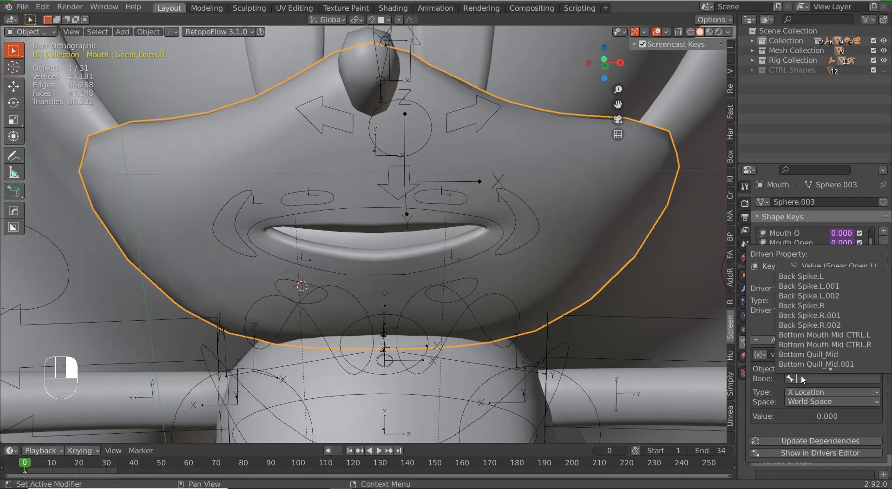
{"action": "type", "text": "M"}
{"action": "key", "text": "BackSpace"}
{"action": "type", "text": "corner"}
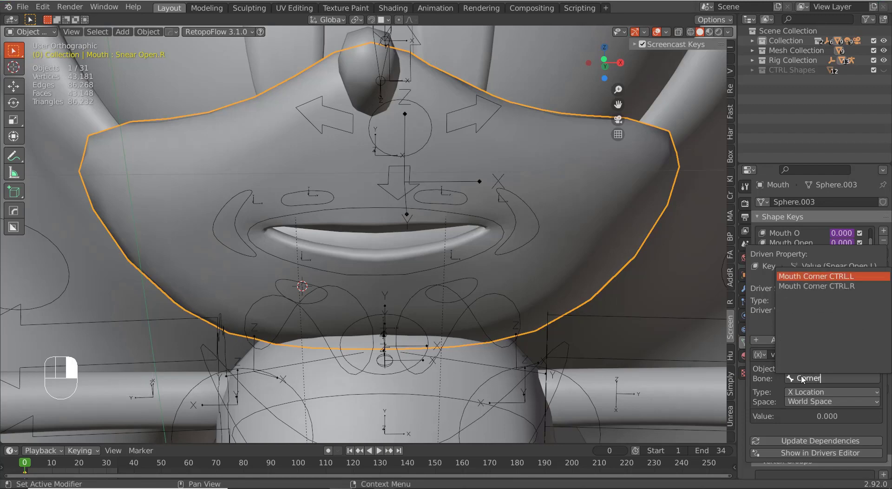
{"action": "key", "text": "Return"}
{"action": "left_click", "coordinate": [817, 391]}
{"action": "left_click", "coordinate": [822, 322]}
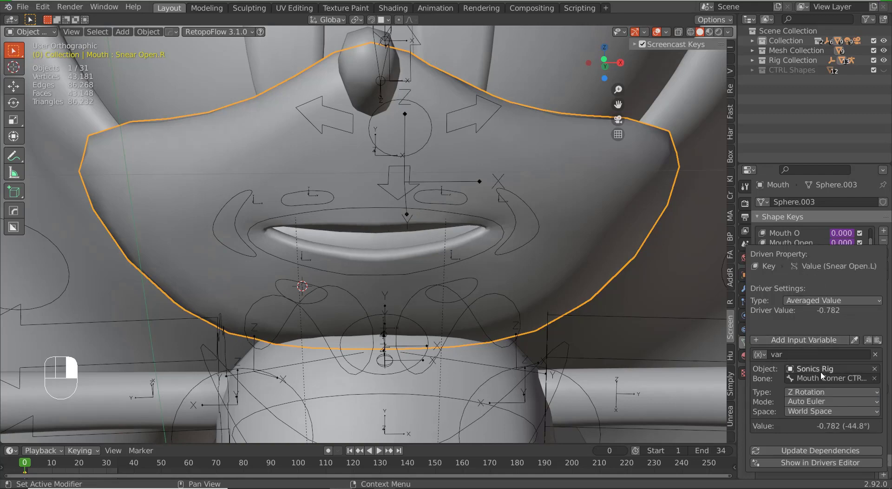
{"action": "left_click", "coordinate": [814, 411]}
{"action": "left_click", "coordinate": [819, 462]}
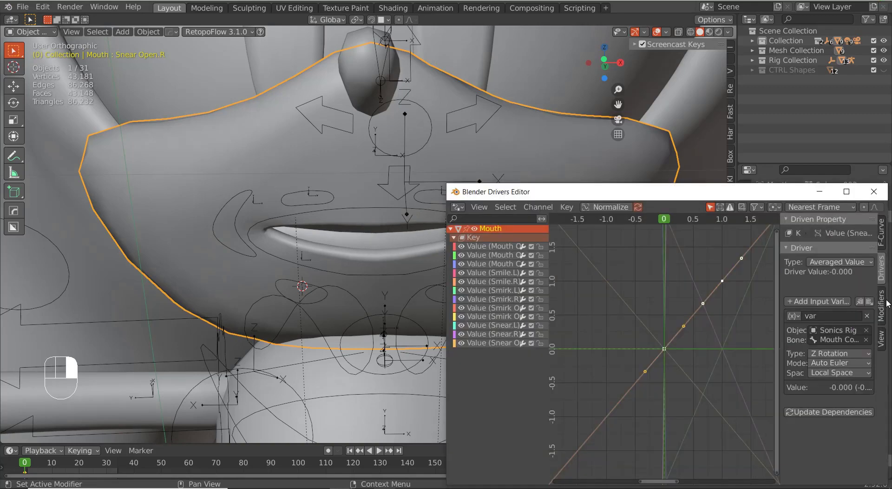
- Add a Generator modifier with an x coefficient of -1 to the Snear Open.L driver curve and dismiss the Drivers Editor
{"action": "left_click", "coordinate": [511, 344]}
{"action": "left_click", "coordinate": [817, 232]}
{"action": "left_click", "coordinate": [825, 271]}
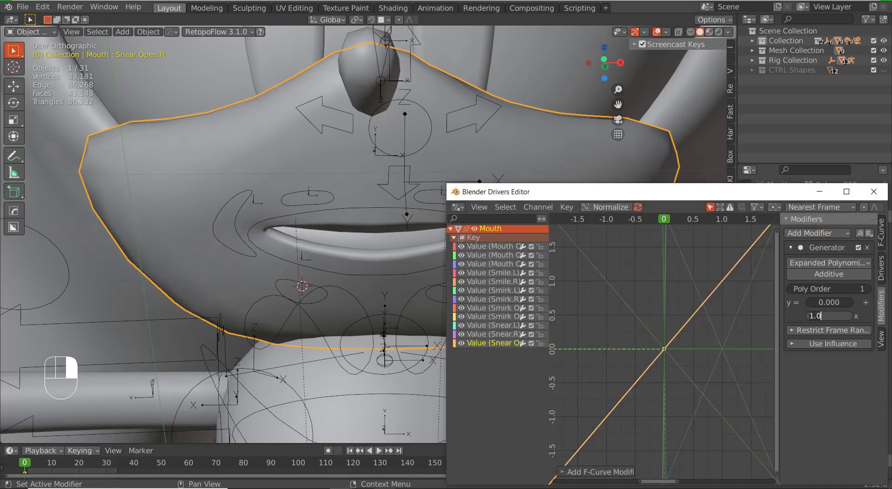
{"action": "key", "text": "minus"}
{"action": "left_click", "coordinate": [873, 191]}
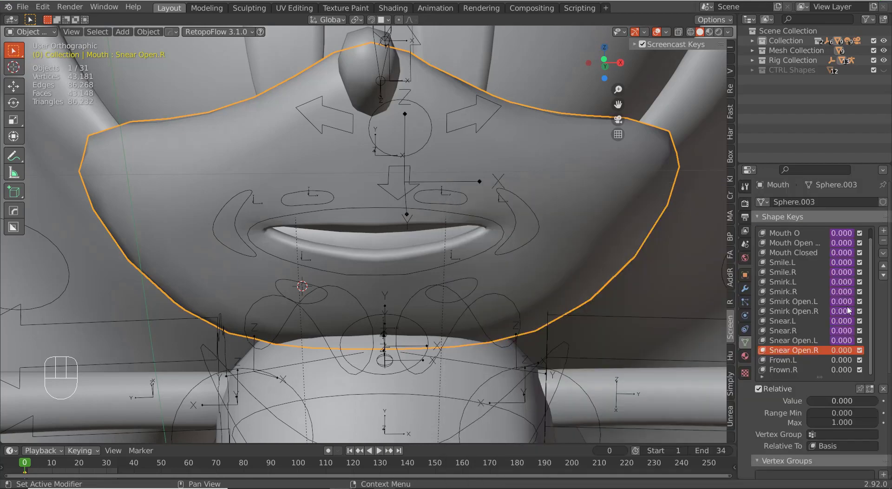
- Copy the Snear Open.L driver to Snear Open.R and set its target bone to Mouth Corner CTRL.R in the Drivers Editor
{"action": "right_click", "coordinate": [842, 341]}
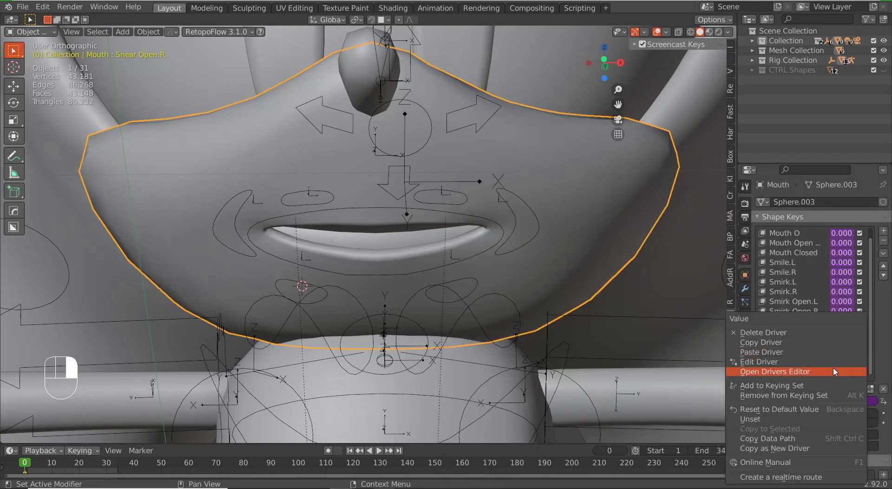
{"action": "left_click", "coordinate": [834, 371]}
{"action": "left_click", "coordinate": [836, 339]}
{"action": "key", "text": "BackSpace"}
{"action": "type", "text": "RL.R"}
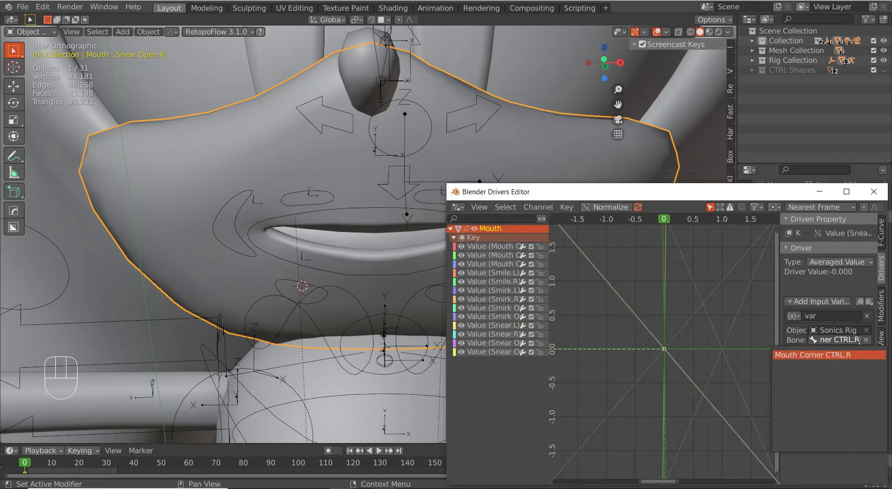
{"action": "key", "text": "Return"}
- Reverse the sign of the Generator's x coefficient on the Snear Open.R driver curve and dismiss the Drivers Editor
{"action": "left_click", "coordinate": [881, 317]}
{"action": "key", "text": "minus"}
{"action": "left_click", "coordinate": [873, 192]}
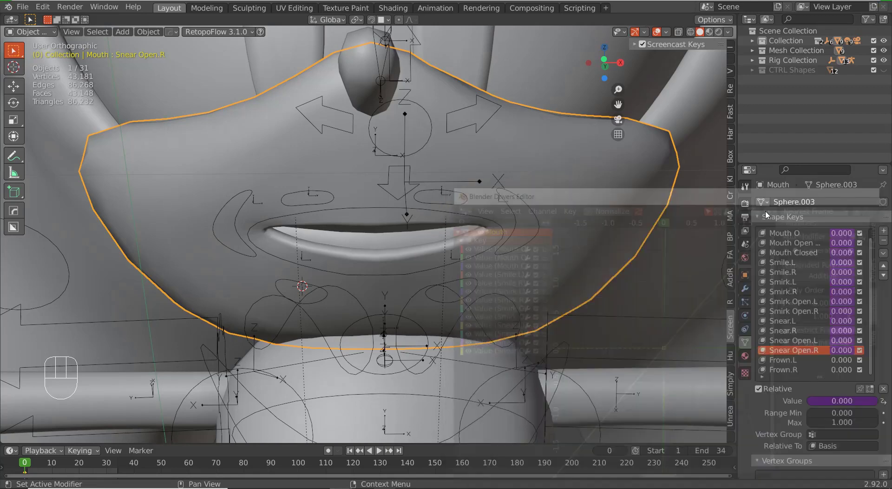
- Test-rotate the Mouth Corner CTRL.L and CTRL.R bones, cancelling each rotation, and return to the Mouth mesh in Object Mode
{"action": "left_click", "coordinate": [537, 237]}
{"action": "key", "text": "ctrl+Tab"}
{"action": "key", "text": "r"}
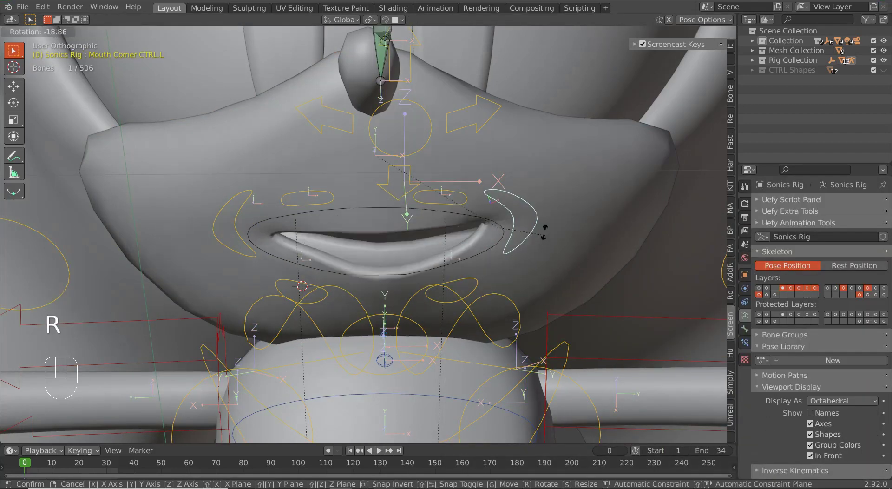
{"action": "right_click", "coordinate": [539, 228]}
{"action": "key", "text": "r"}
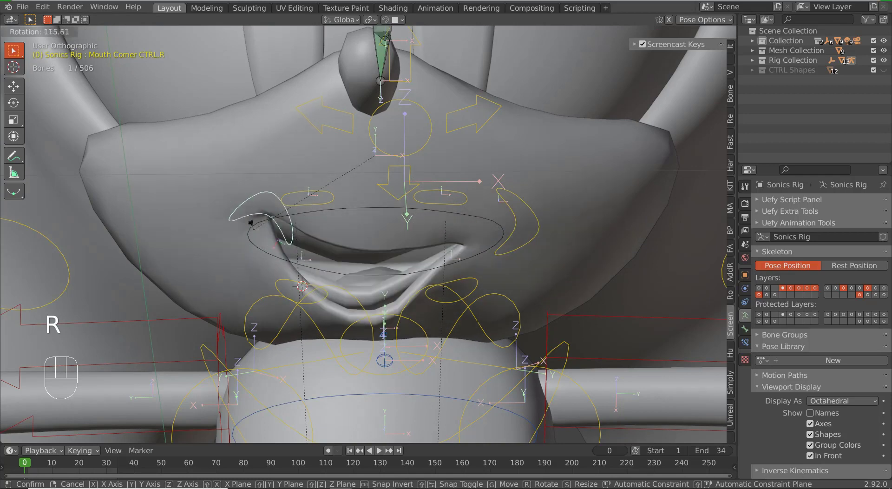
{"action": "right_click", "coordinate": [362, 210]}
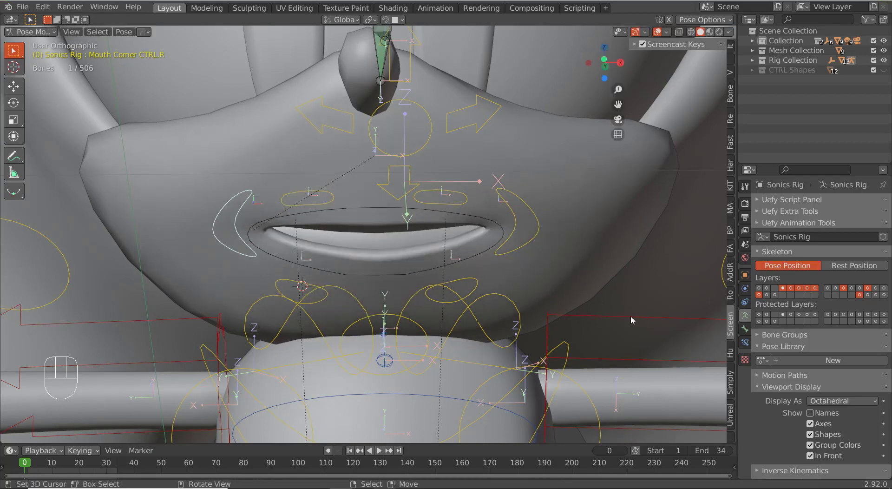
{"action": "key", "text": "ctrl+Tab"}
{"action": "left_click", "coordinate": [591, 271]}
- Add a driver to the Frown.L shape key value with Sonics Rig as the variable's target object
{"action": "right_click", "coordinate": [840, 360]}
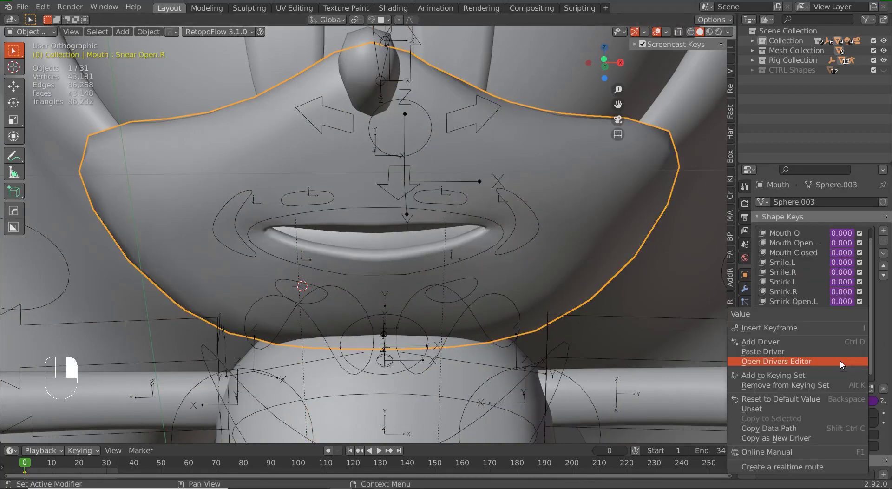
{"action": "left_click", "coordinate": [834, 341]}
{"action": "left_click", "coordinate": [831, 290]}
{"action": "left_click", "coordinate": [834, 304]}
{"action": "left_click", "coordinate": [818, 368]}
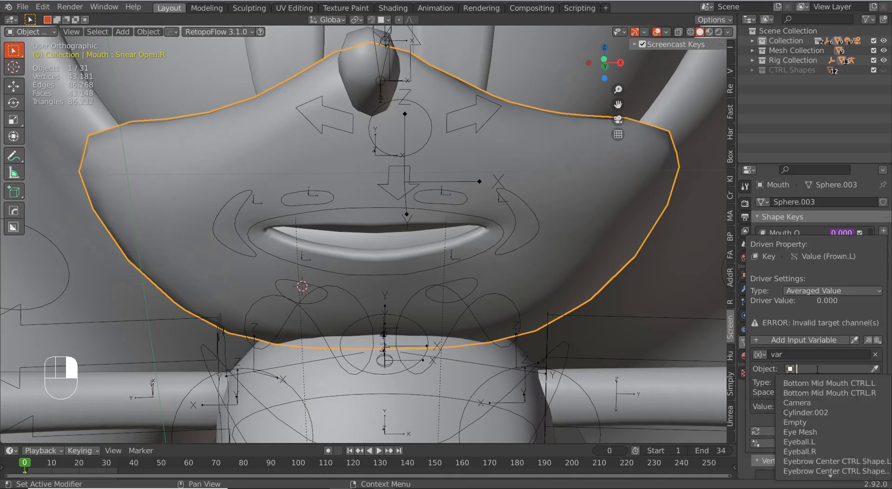
{"action": "type", "text": "Sonics R"}
{"action": "key", "text": "Return"}
- Set the Frown.L driver variable to Mouth Corner CTRL.L's Y Location in Local Space and show it in the Drivers Editor
{"action": "left_click", "coordinate": [813, 380]}
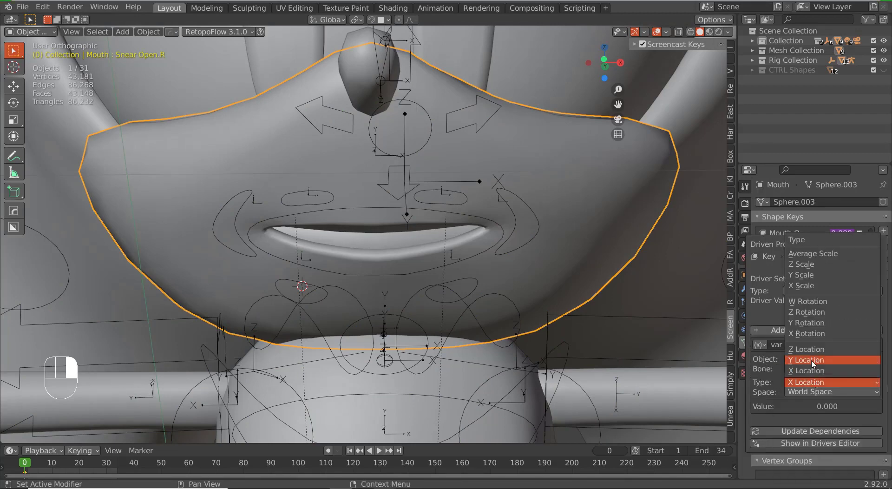
{"action": "left_click", "coordinate": [812, 360]}
{"action": "left_click", "coordinate": [817, 391]}
{"action": "left_click", "coordinate": [818, 420]}
{"action": "left_click", "coordinate": [838, 368]}
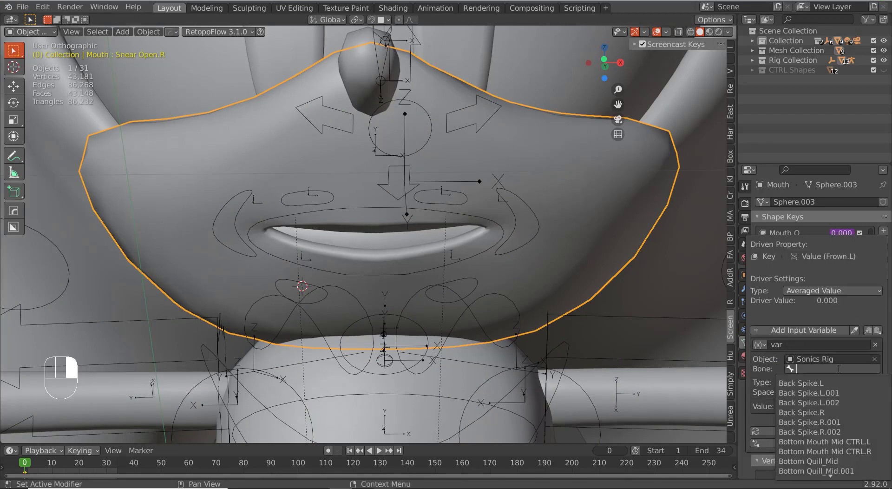
{"action": "type", "text": "Mouth Corner"}
{"action": "left_click", "coordinate": [834, 383]}
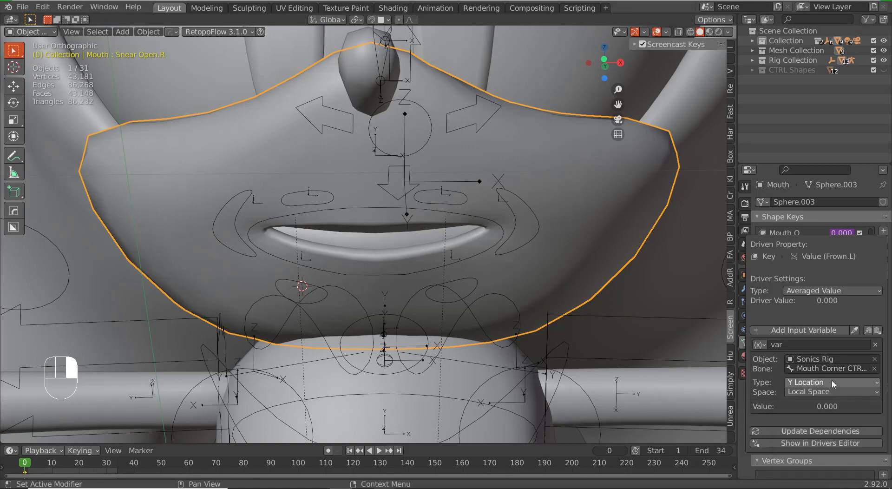
{"action": "left_click", "coordinate": [816, 442]}
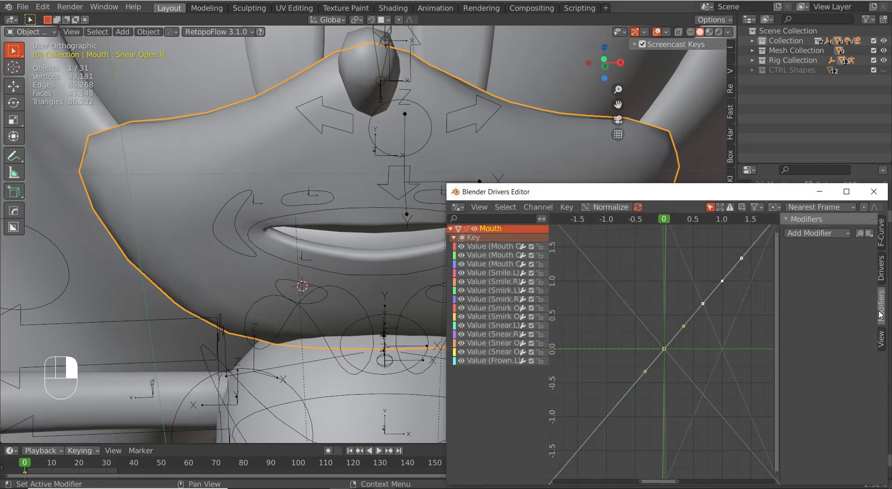
- Add a Generator modifier with an x coefficient of 70 to the Frown.L driver curve and dismiss the Drivers Editor
{"action": "left_click", "coordinate": [491, 362]}
{"action": "left_click", "coordinate": [817, 233]}
{"action": "left_click", "coordinate": [808, 244]}
{"action": "left_click", "coordinate": [829, 316]}
{"action": "type", "text": "1.0"}
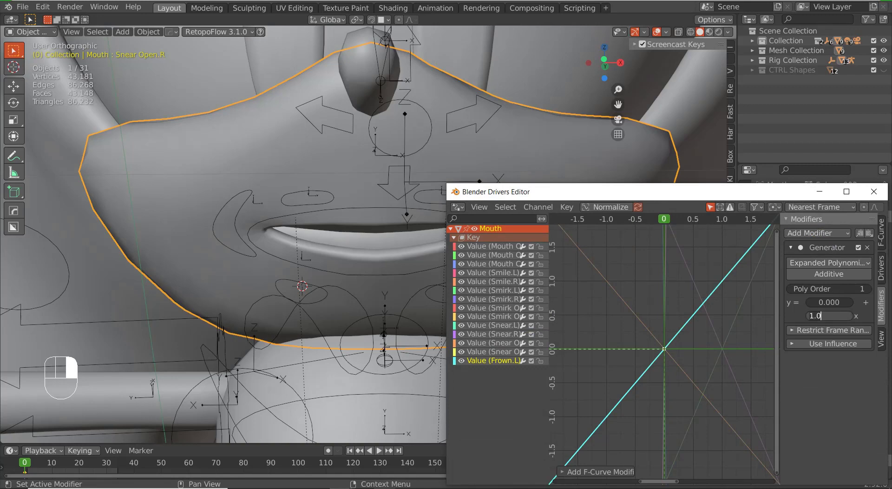
{"action": "type", "text": "-70"}
{"action": "key", "text": "Return"}
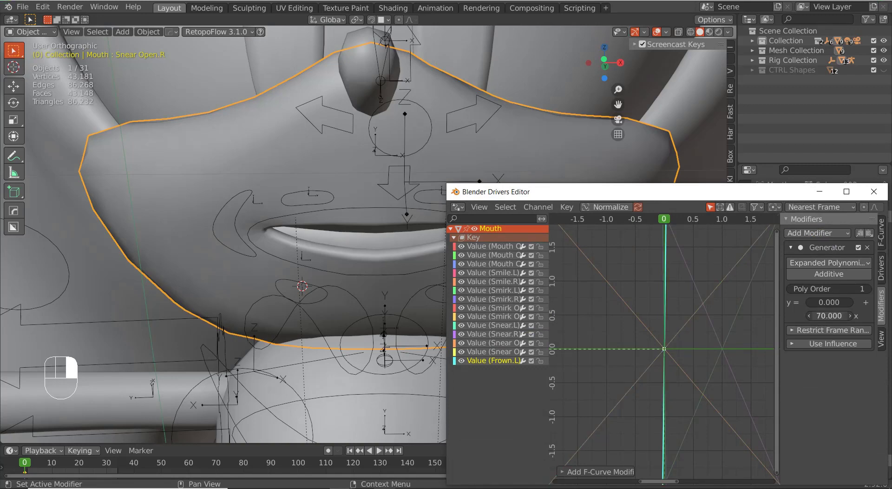
{"action": "left_click", "coordinate": [873, 191]}
- Test-move the Mouth Corner CTRL.L bone along its local Y axis in Pose Mode and cancel the move
{"action": "right_click", "coordinate": [538, 228]}
{"action": "key", "text": "ctrl+Tab"}
{"action": "right_click", "coordinate": [538, 228]}
{"action": "key", "text": "g"}
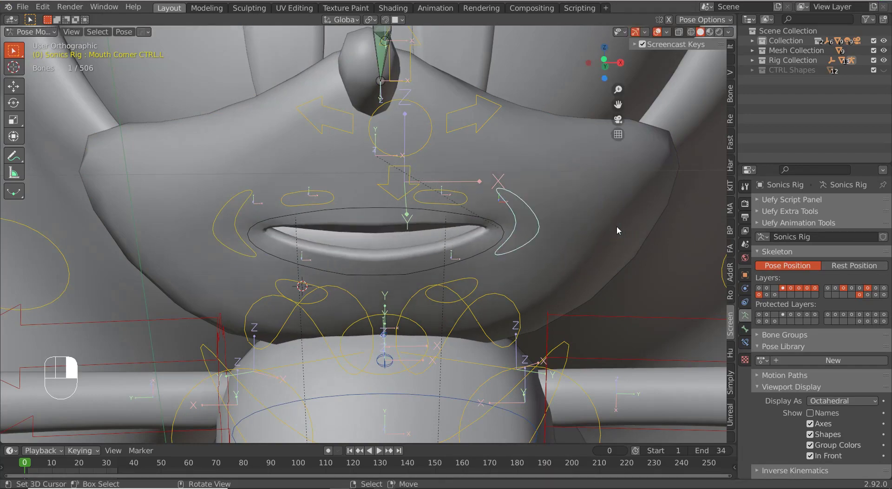
{"action": "key", "text": "r"}
{"action": "key", "text": "g"}
{"action": "key", "text": "y"}
{"action": "key", "text": "y"}
{"action": "right_click", "coordinate": [561, 258]}
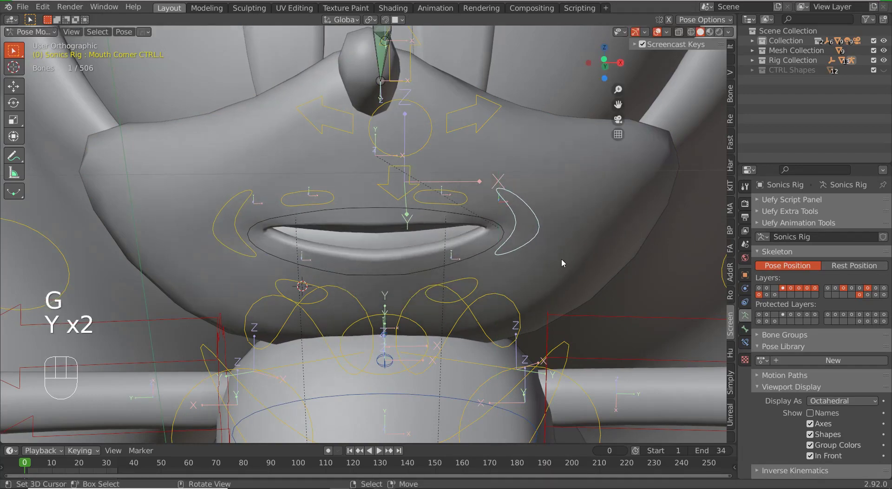
- Clear the location, rotation and scale of Main Mouth CTRL and all the rig's other visible pose bones
{"action": "middle_click_drag", "start_coordinate": [561, 258], "coordinate": [520, 251]}
{"action": "right_click", "coordinate": [413, 211]}
{"action": "middle_click_drag", "start_coordinate": [414, 211], "coordinate": [446, 220]}
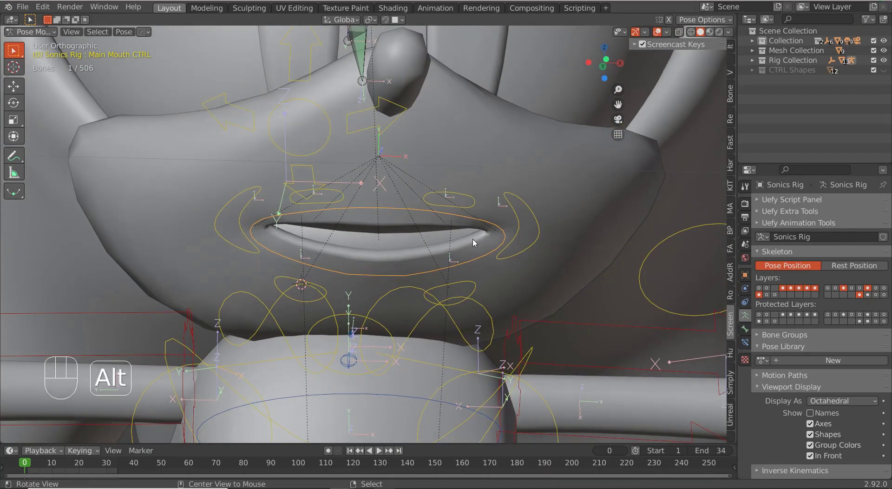
{"action": "key", "text": "alt+g"}
{"action": "key", "text": "alt+t"}
{"action": "key", "text": "a"}
{"action": "key", "text": "alt+g"}
{"action": "key", "text": "alt+t"}
{"action": "key", "text": "alt+e"}
{"action": "left_click", "coordinate": [472, 240]}
{"action": "key", "text": "alt+s"}
{"action": "key", "text": "alt+g"}
{"action": "key", "text": "alt+g"}
{"action": "key", "text": "alt+r"}
{"action": "key", "text": "alt+s"}
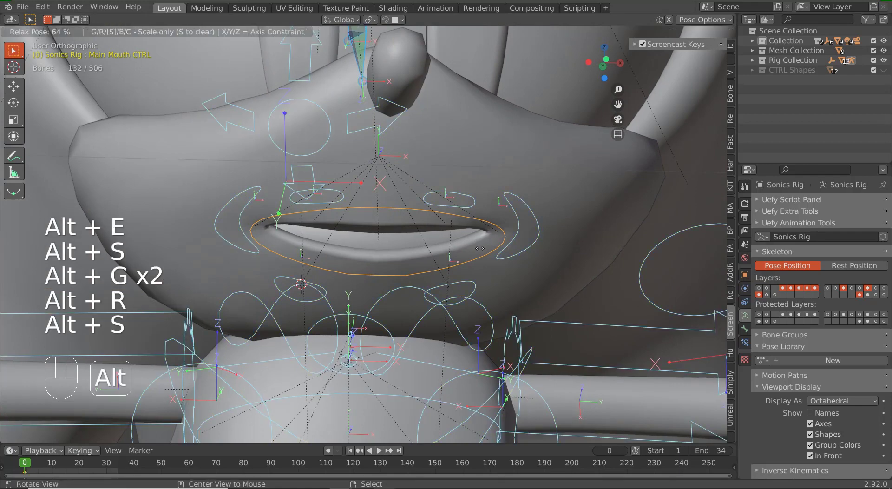
- Test-move the Mouth Corner CTRL.L bone again, cancel the move and return to the Mouth mesh in Object Mode
{"action": "right_click", "coordinate": [537, 243]}
{"action": "key", "text": "g"}
{"action": "right_click", "coordinate": [544, 252]}
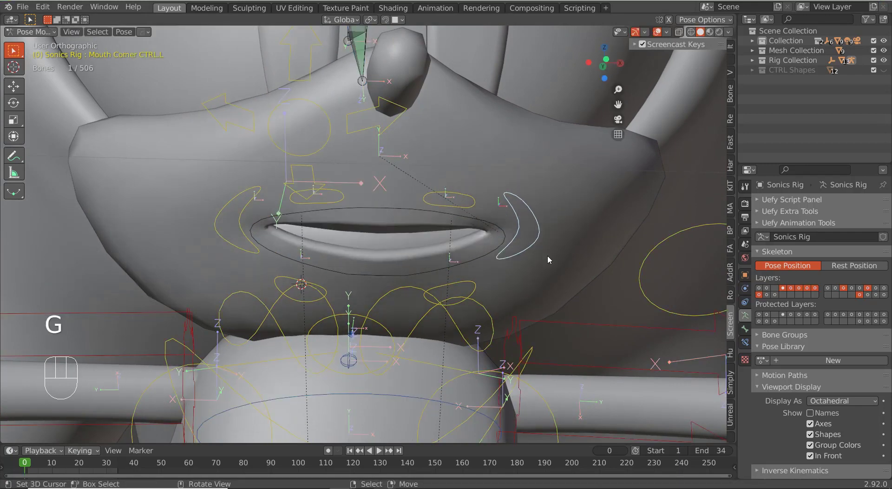
{"action": "key", "text": "ctrl+Tab"}
{"action": "right_click", "coordinate": [639, 256]}
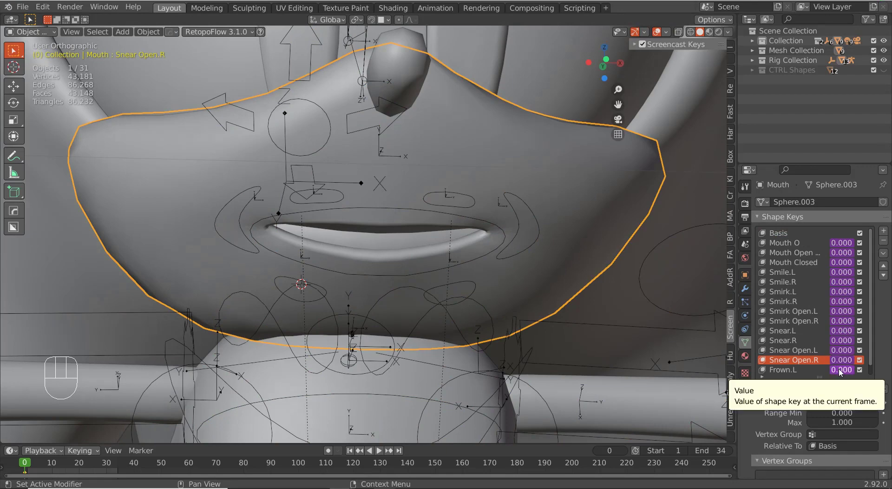
- Open the Frown.L shape key's driver in the Drivers Editor
{"action": "right_click", "coordinate": [841, 371]}
{"action": "right_click", "coordinate": [836, 370]}
{"action": "left_click", "coordinate": [815, 358]}
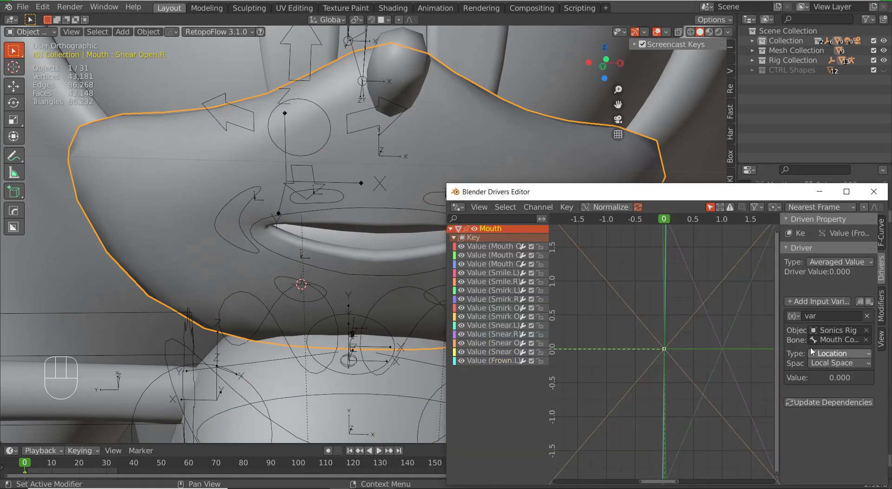
- Set the Frown.L driver's generator multiplier to -70 and test it by moving the left mouth corner control
{"action": "left_click", "coordinate": [881, 305]}
{"action": "double_click", "coordinate": [838, 315]}
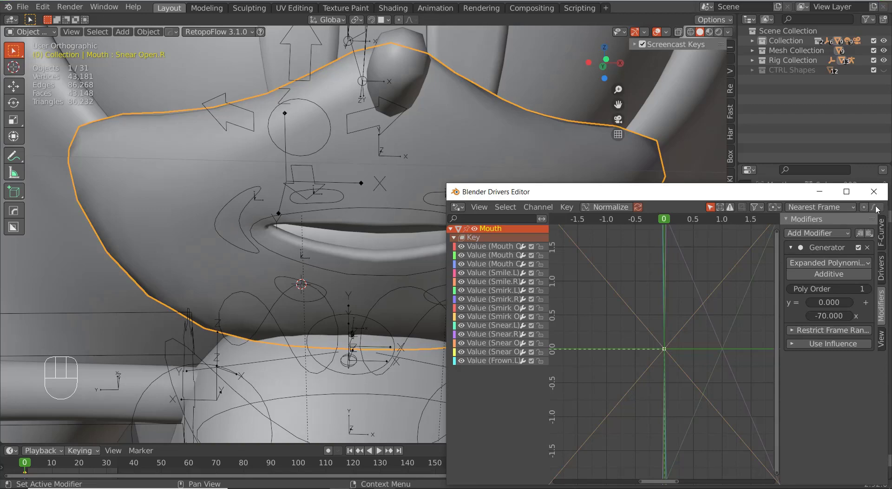
{"action": "left_click", "coordinate": [873, 191]}
{"action": "key", "text": "ctrl+Tab"}
{"action": "key", "text": "g"}
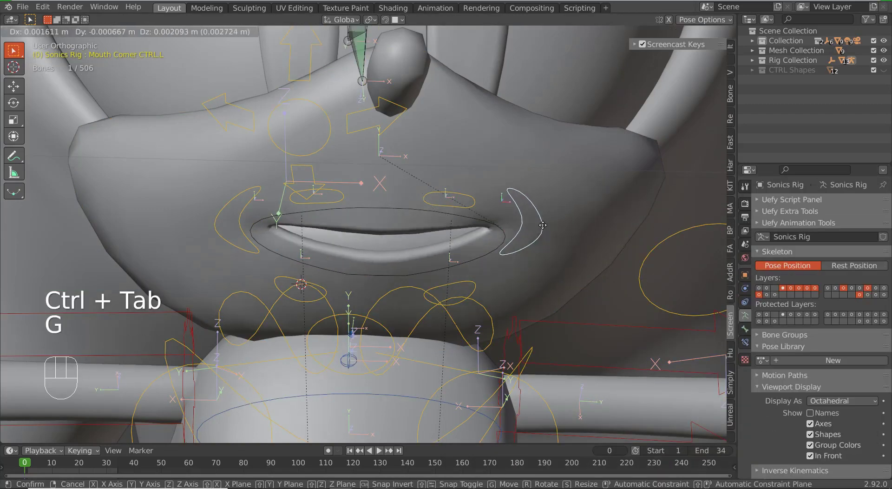
{"action": "left_click", "coordinate": [538, 230]}
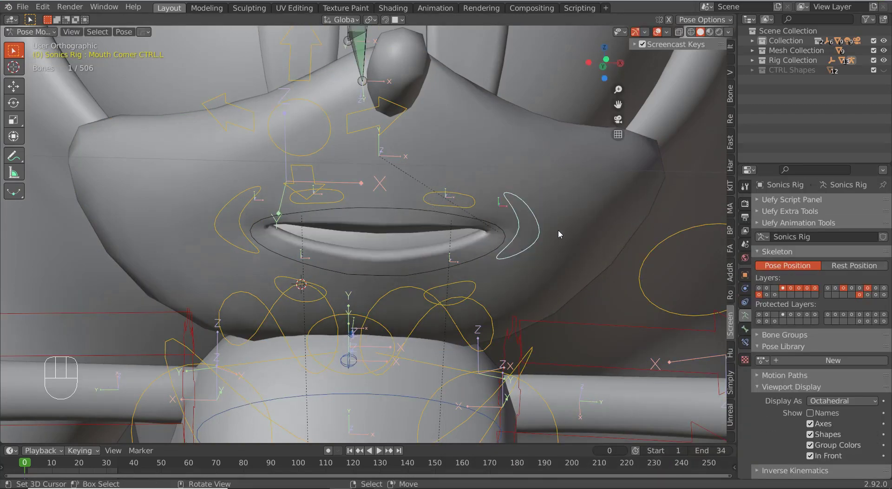
- Check the Frown.L driver's generator modifier and copy the driver onto the Frown.R shape key
{"action": "key", "text": "ctrl+Tab"}
{"action": "right_click", "coordinate": [839, 358]}
{"action": "left_click", "coordinate": [838, 359]}
{"action": "left_click", "coordinate": [881, 305]}
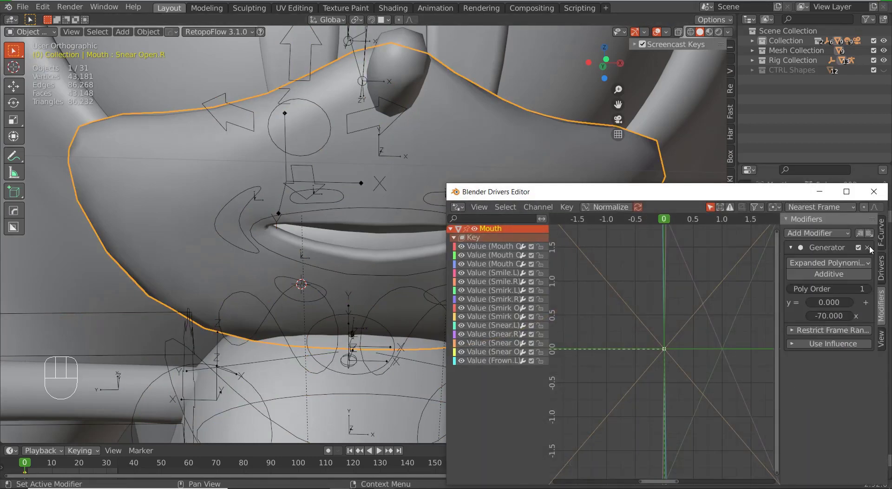
{"action": "left_click", "coordinate": [493, 360]}
{"action": "left_click", "coordinate": [877, 192]}
{"action": "right_click", "coordinate": [835, 358]}
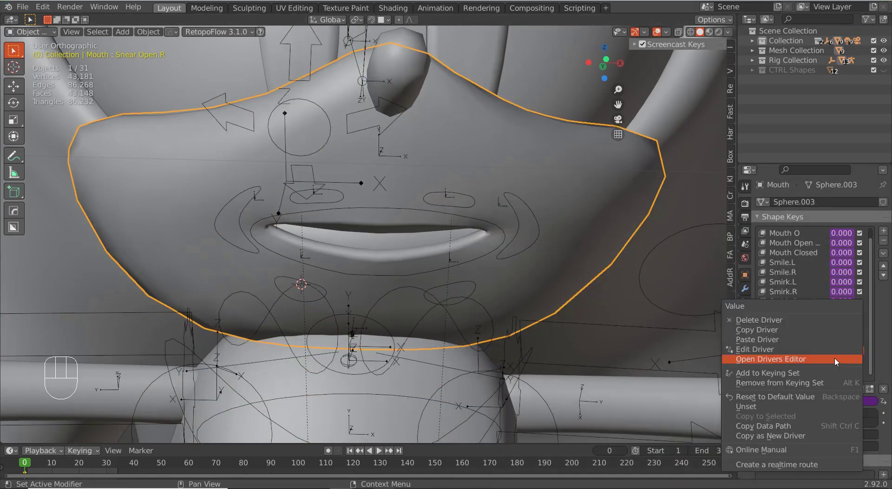
{"action": "left_click", "coordinate": [806, 330]}
{"action": "right_click", "coordinate": [837, 367]}
{"action": "left_click", "coordinate": [835, 361]}
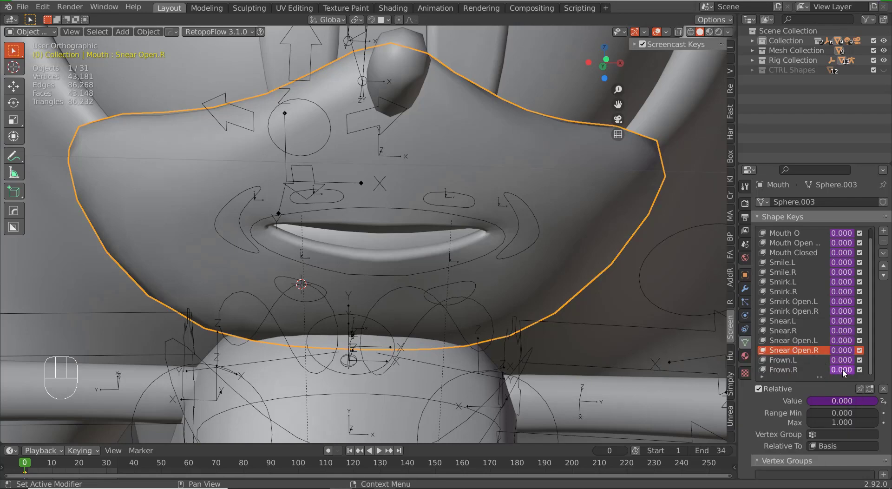
- Open the Frown.R driver in the Drivers Editor and set its target bone to Mouth Corner CTRL.R
{"action": "right_click", "coordinate": [836, 362]}
{"action": "left_click", "coordinate": [790, 372]}
{"action": "left_click", "coordinate": [840, 339]}
{"action": "key", "text": "Return"}
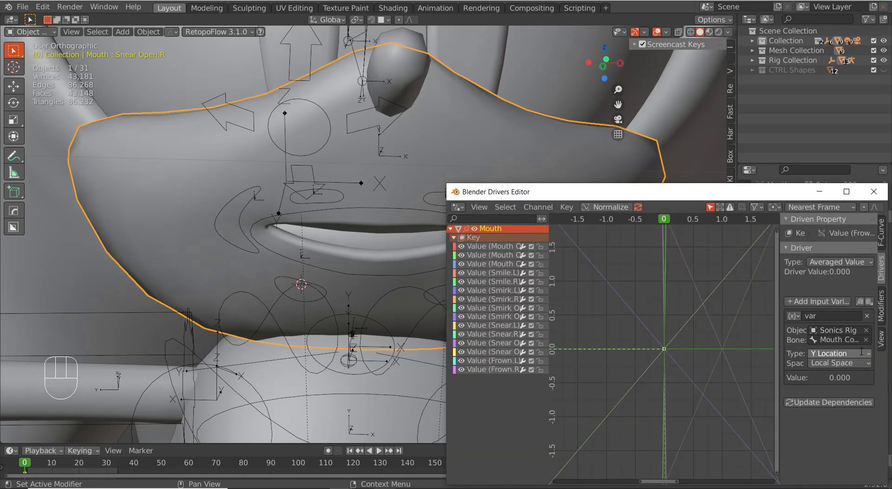
- Test the Frown.R driver in Pose Mode by moving the right mouth corner control
{"action": "left_click", "coordinate": [873, 191]}
{"action": "left_click", "coordinate": [232, 219]}
{"action": "key", "text": "ctrl+Tab"}
{"action": "key", "text": "g"}
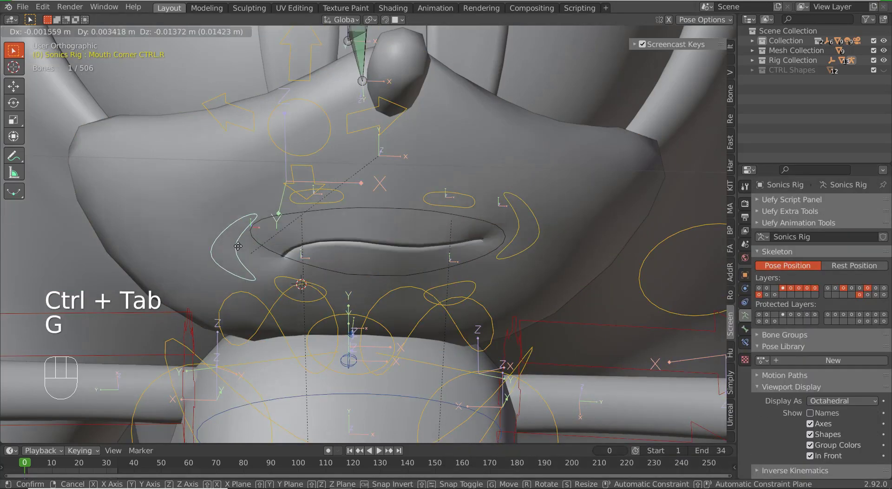
{"action": "left_click", "coordinate": [257, 253]}
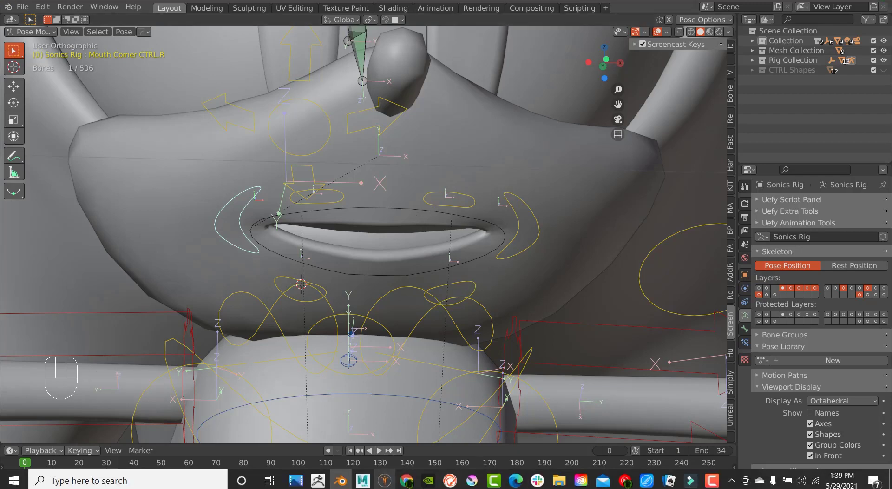
{"action": "key", "text": "alt+Tab"}
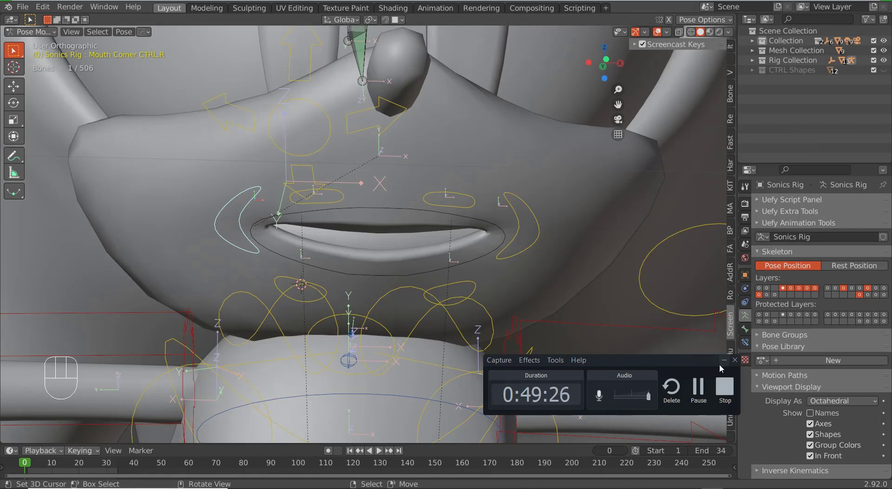
{"action": "left_click", "coordinate": [723, 360]}
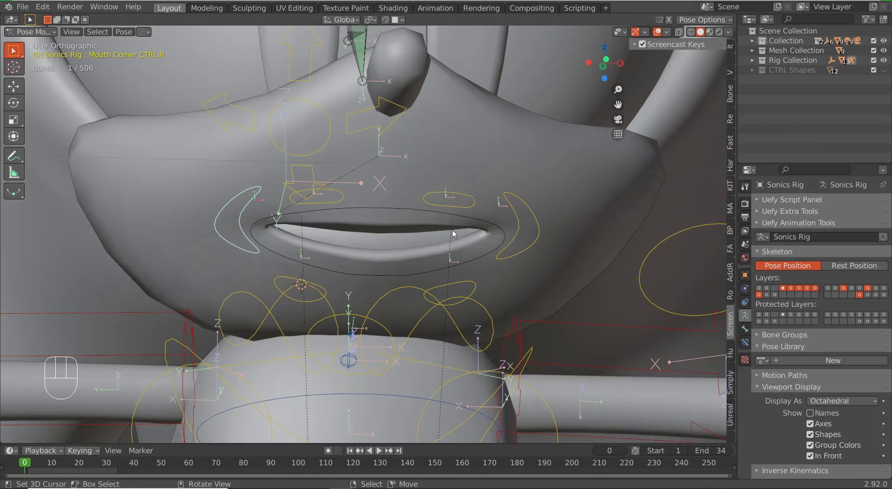
- Test how the mouth follows the Main Mouth CTRL bone by moving it sideways, leaving its pose unchanged
{"action": "middle_click_drag", "start_coordinate": [450, 256], "coordinate": [398, 239]}
{"action": "left_click", "coordinate": [392, 207]}
{"action": "key", "text": "g"}
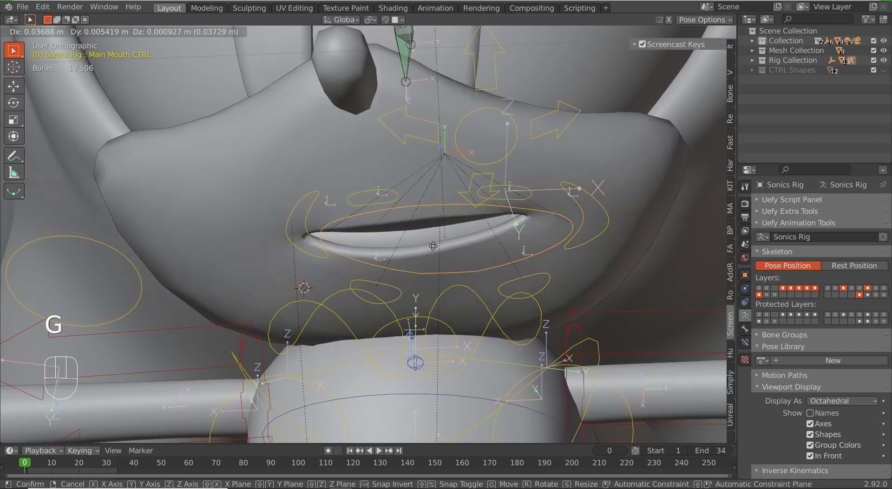
{"action": "key", "text": "Escape"}
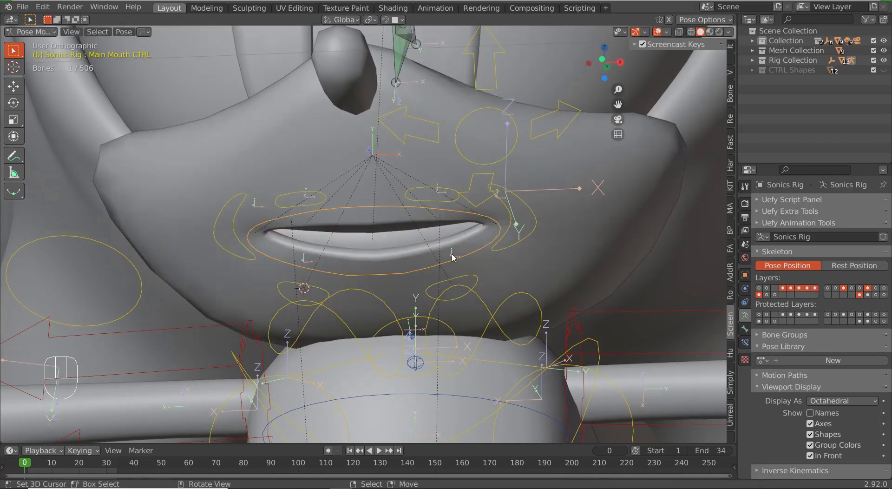
- Add a new shape key to the Mouth mesh and name it M Shape
{"action": "key", "text": "KP_1"}
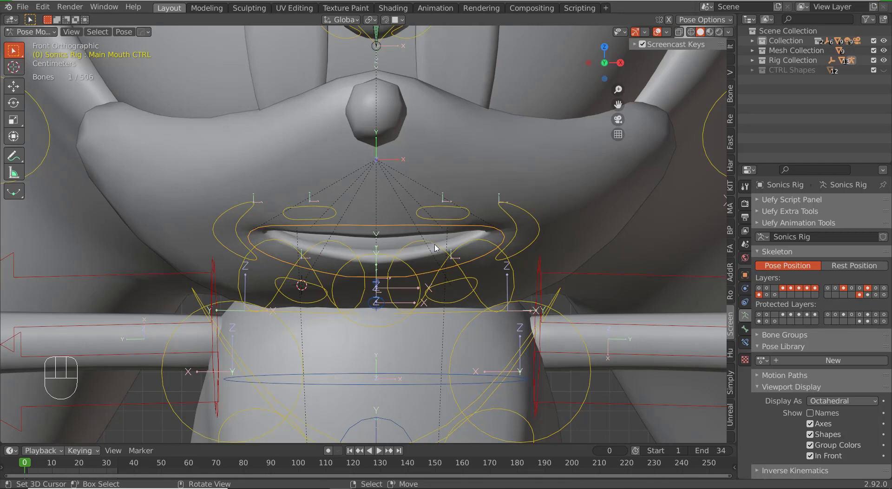
{"action": "left_click", "coordinate": [541, 182]}
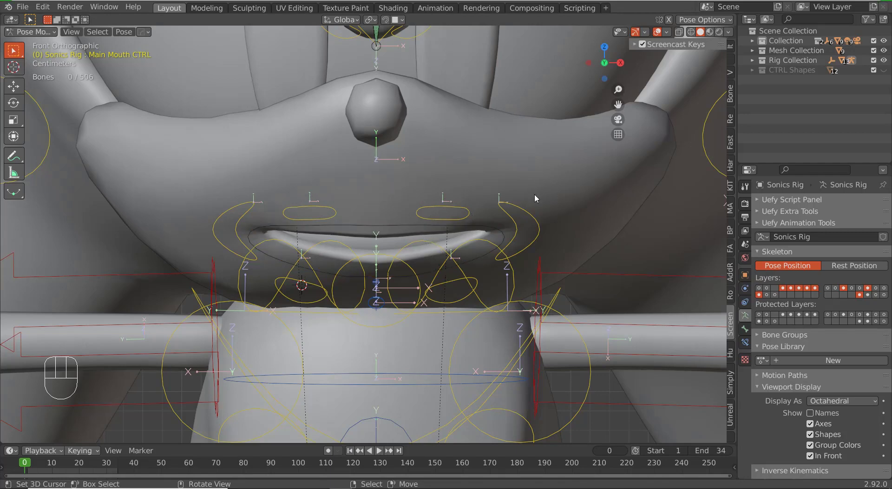
{"action": "key", "text": "ctrl+Tab"}
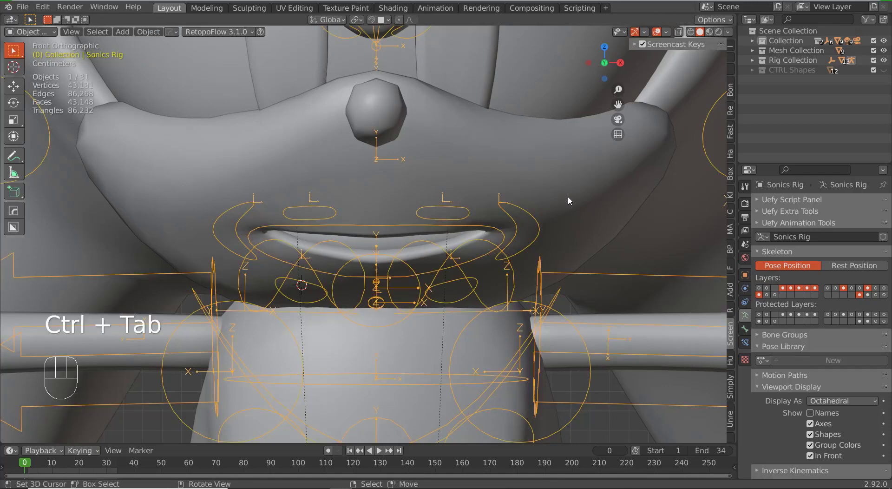
{"action": "left_click", "coordinate": [568, 196]}
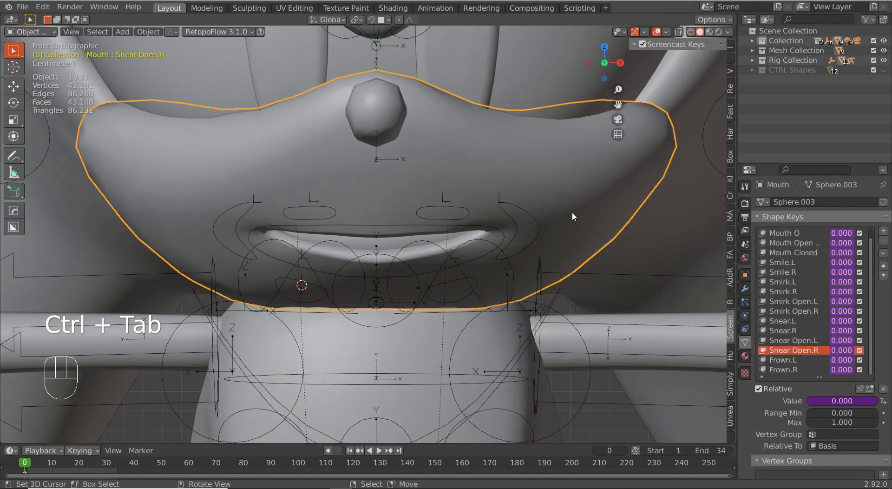
{"action": "left_click", "coordinate": [884, 232]}
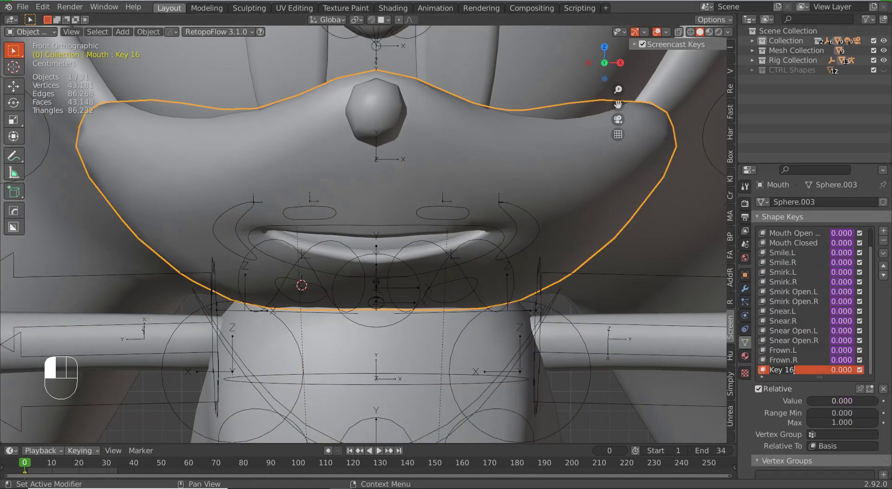
{"action": "key", "text": "shift"}
{"action": "type", "text": "Shape"}
- Start editing the Mouth mesh on the M Shape key and display it in wireframe
{"action": "scroll", "coordinate": [503, 270], "scroll_direction": "up", "scroll_amount": 6}
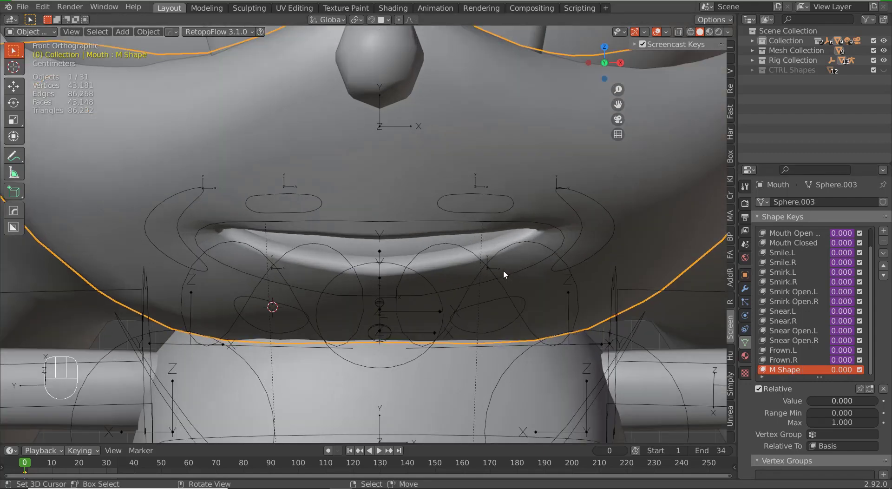
{"action": "key", "text": "Tab"}
{"action": "middle_click_drag", "start_coordinate": [503, 269], "coordinate": [382, 308]}
{"action": "key", "text": "KP_3"}
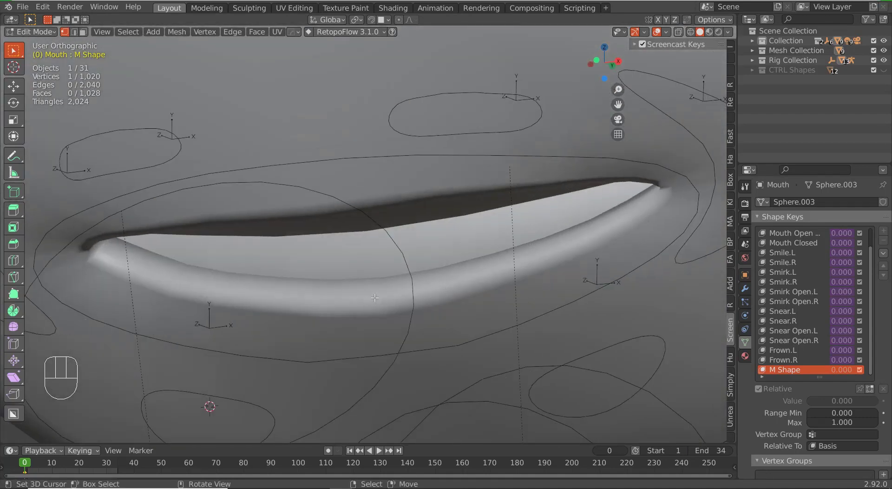
{"action": "key", "text": "z"}
{"action": "left_click", "coordinate": [276, 291]}
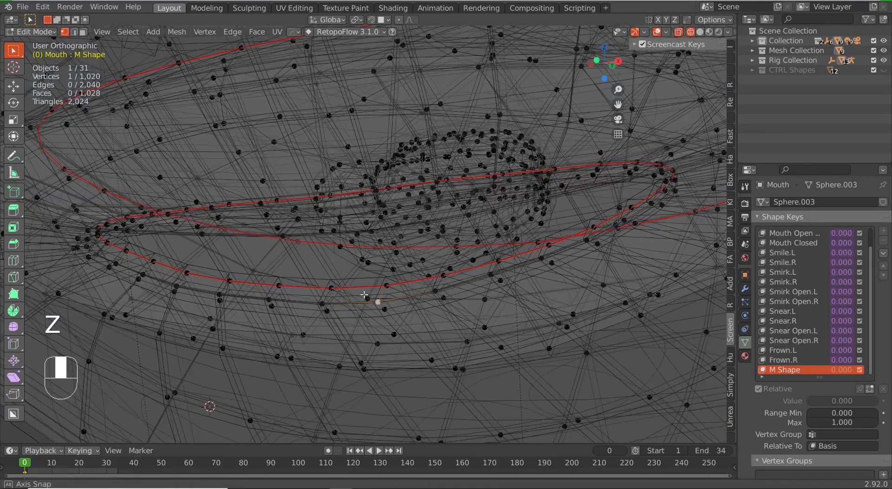
- Select the face loop running around the lips of the mouth in face select mode
{"action": "mouse_move", "coordinate": [377, 301]}
{"action": "middle_mouse_down"}
{"action": "mouse_move", "coordinate": [334, 310]}
{"action": "mouse_move", "coordinate": [368, 309]}
{"action": "mouse_move", "coordinate": [352, 297]}
{"action": "middle_mouse_up"}
{"action": "key", "text": "3"}
{"action": "left_click", "coordinate": [372, 300], "text": "alt"}
{"action": "key", "text": "KP_3"}
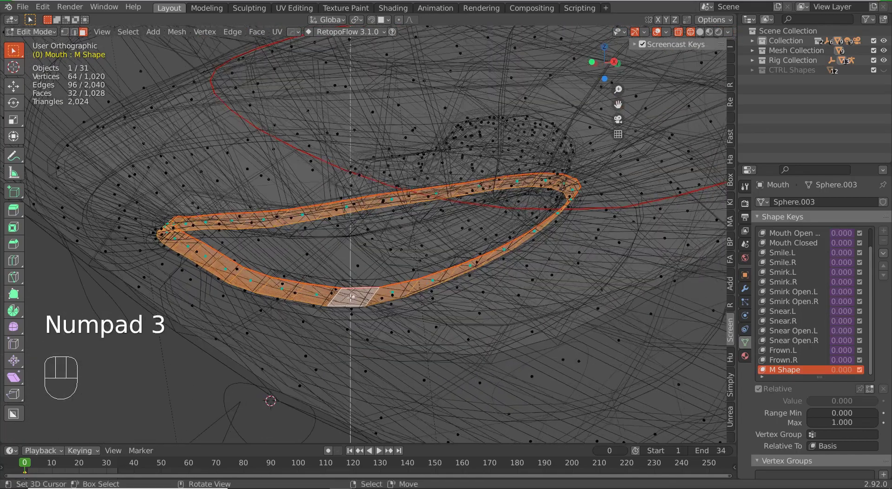
{"action": "left_click", "coordinate": [352, 297]}
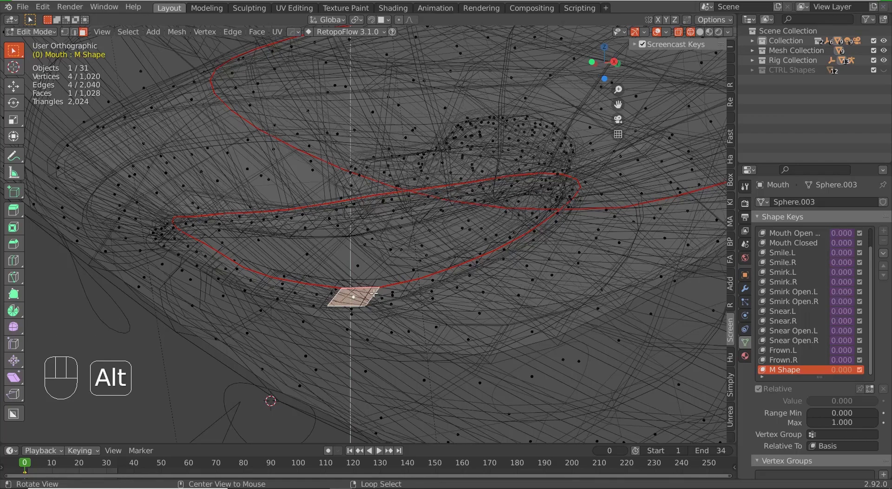
{"action": "right_click", "coordinate": [374, 293], "text": "alt"}
{"action": "right_click", "coordinate": [379, 302], "text": "alt"}
{"action": "middle_click_drag", "start_coordinate": [381, 305], "coordinate": [398, 304]}
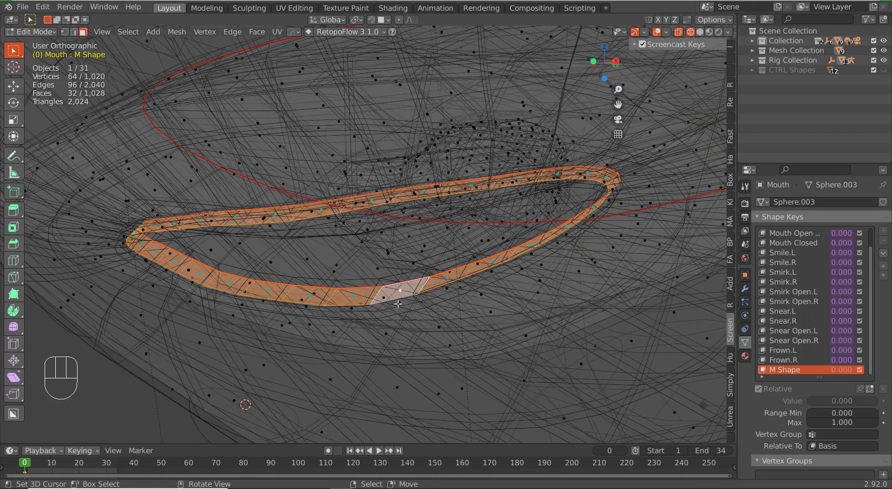
- Deselect the upper lip and mouth corner faces with circle select, keeping only the lower lip faces selected
{"action": "key", "text": "KP_1"}
{"action": "key", "text": "c"}
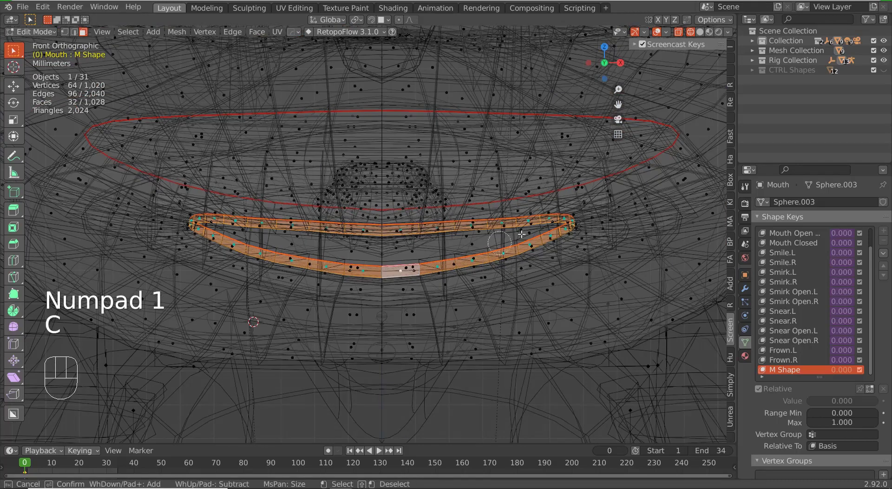
{"action": "middle_click_drag", "start_coordinate": [565, 213], "coordinate": [567, 217]}
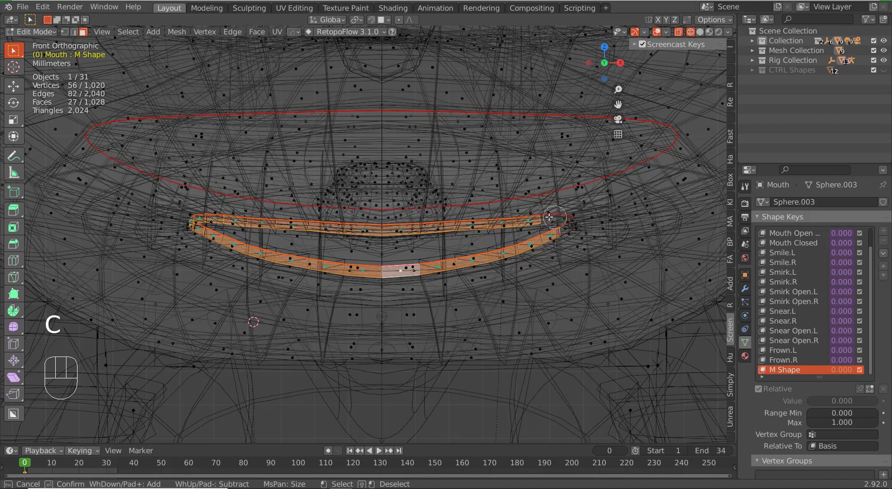
{"action": "middle_click_drag", "start_coordinate": [476, 226], "coordinate": [208, 218]}
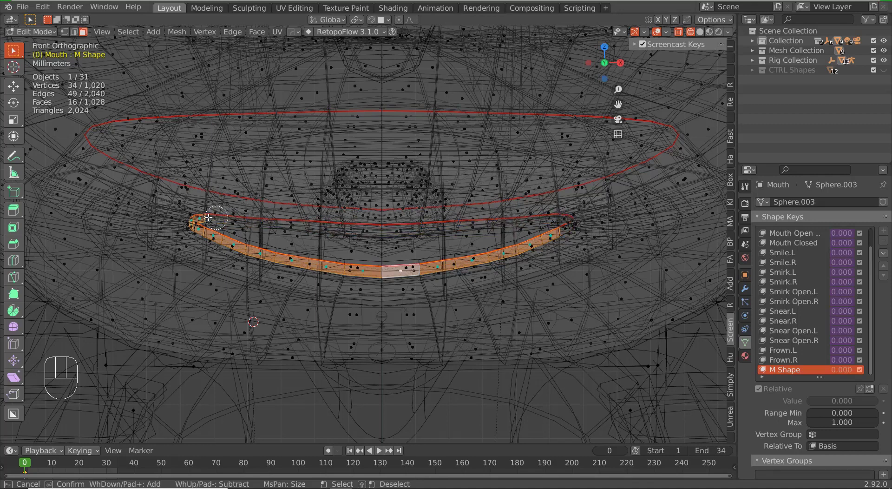
{"action": "right_click", "coordinate": [199, 216]}
- Rotate the lower lip faces about 36.5° in the side view with connected proportional editing enabled
{"action": "key", "text": "KP_3"}
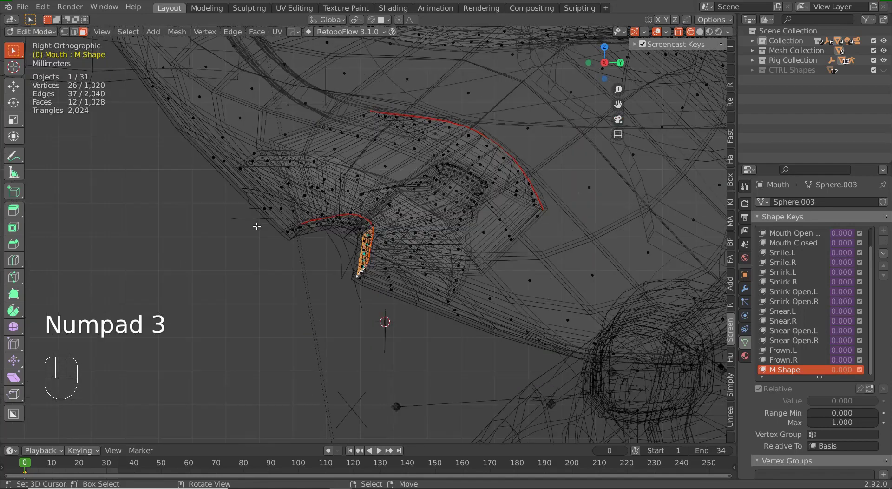
{"action": "key", "text": "r"}
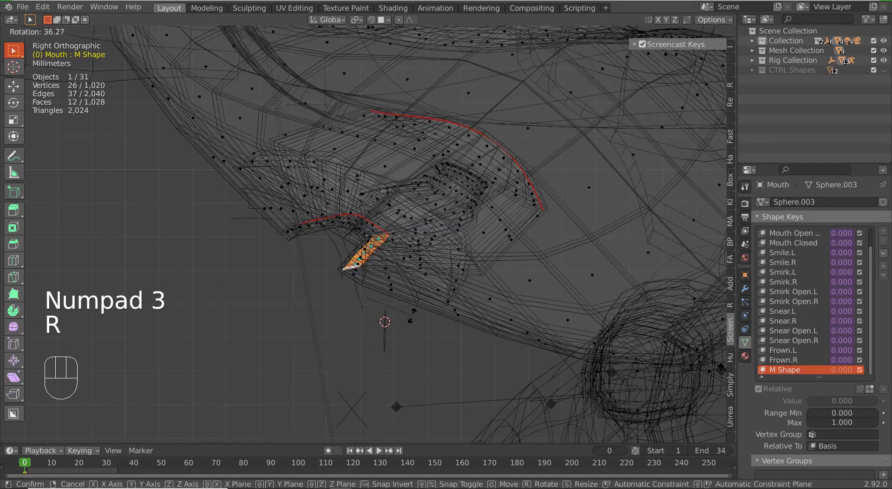
{"action": "left_click", "coordinate": [412, 315]}
{"action": "key", "text": "r"}
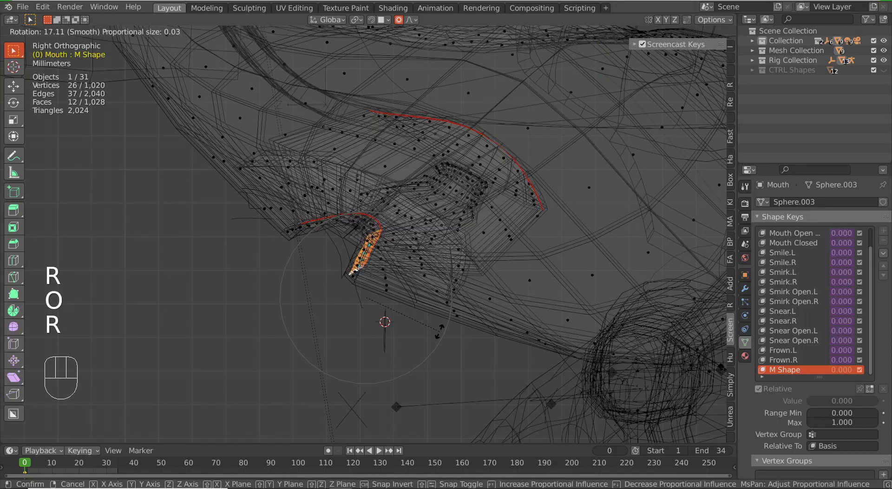
{"action": "left_click", "coordinate": [423, 353]}
- Scale the lower lip faces along the Y axis to about 0.57
{"action": "middle_click_drag", "start_coordinate": [423, 353], "coordinate": [470, 333]}
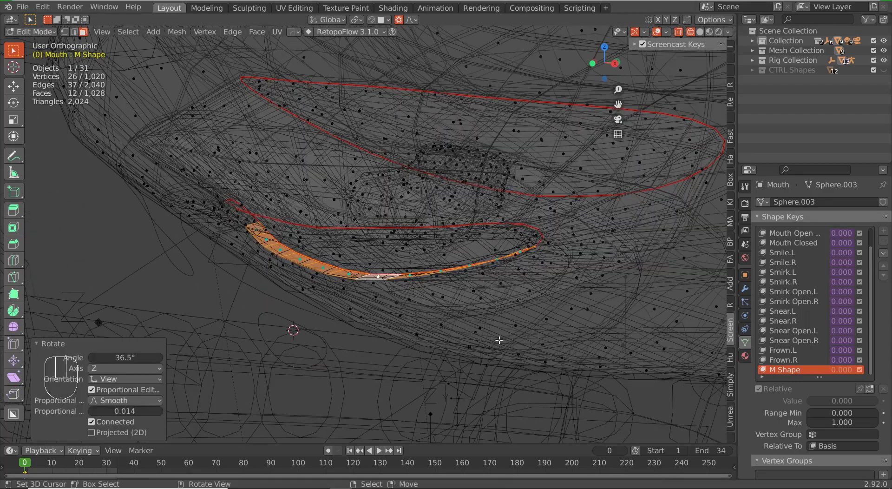
{"action": "key", "text": "s"}
{"action": "key", "text": "y"}
{"action": "left_click", "coordinate": [409, 328]}
- Rotate the lower lip faces further from the side, and trackball-rotate them by about -24.1° and -1.15°
{"action": "middle_click_drag", "start_coordinate": [409, 328], "coordinate": [458, 331]}
{"action": "key", "text": "r"}
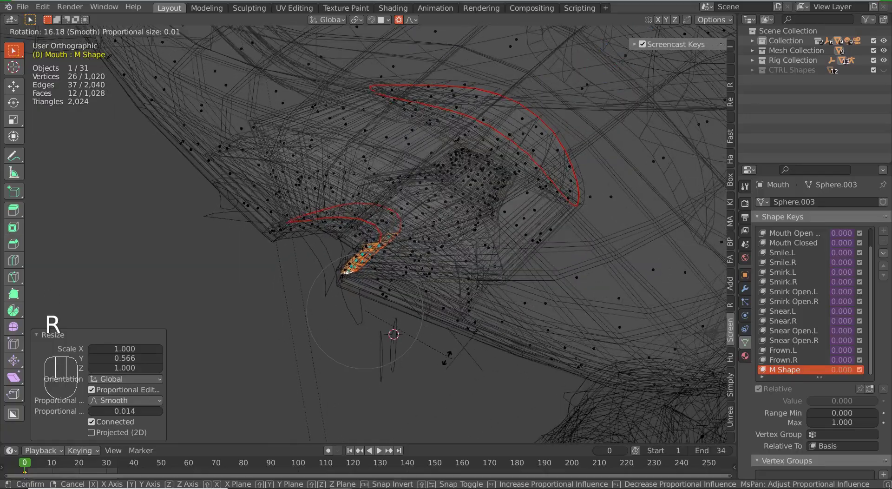
{"action": "left_click", "coordinate": [382, 335]}
{"action": "middle_click_drag", "start_coordinate": [382, 336], "coordinate": [443, 316]}
{"action": "key", "text": "r"}
{"action": "key", "text": "r"}
{"action": "left_click", "coordinate": [405, 316]}
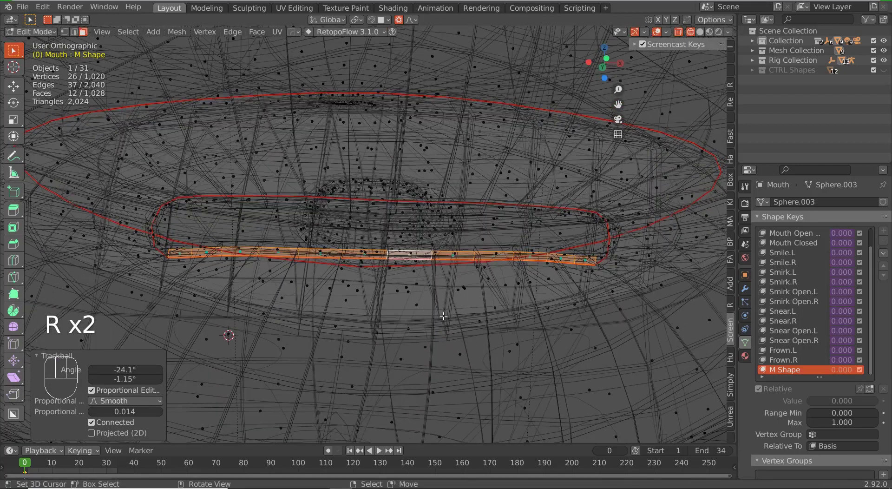
- Rotate the lower lip faces about 1° in the front view and return to solid shading
{"action": "key", "text": "KP_1"}
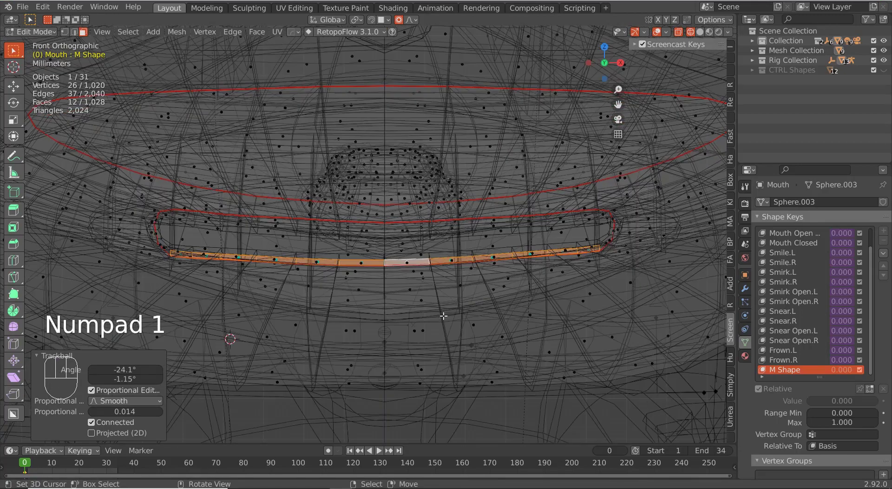
{"action": "key", "text": "r"}
{"action": "left_click", "coordinate": [514, 318]}
{"action": "key", "text": "z"}
{"action": "left_click", "coordinate": [541, 321]}
- Trackball-rotate the lower lip faces by about -9.17° and 0° from an angled view
{"action": "mouse_move", "coordinate": [541, 321]}
{"action": "middle_mouse_down"}
{"action": "mouse_move", "coordinate": [396, 318]}
{"action": "mouse_move", "coordinate": [474, 313]}
{"action": "mouse_move", "coordinate": [414, 312]}
{"action": "middle_mouse_up"}
{"action": "key", "text": "r"}
{"action": "key", "text": "r"}
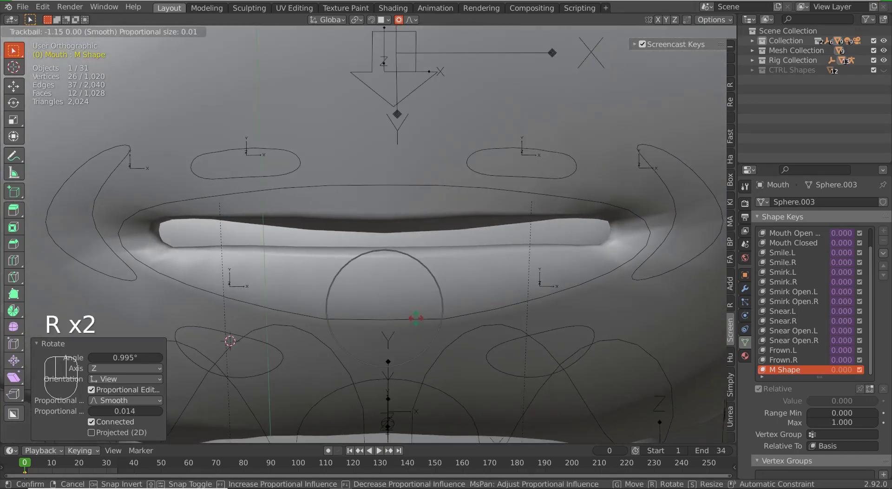
{"action": "left_click", "coordinate": [416, 312]}
{"action": "key", "text": "KP_1"}
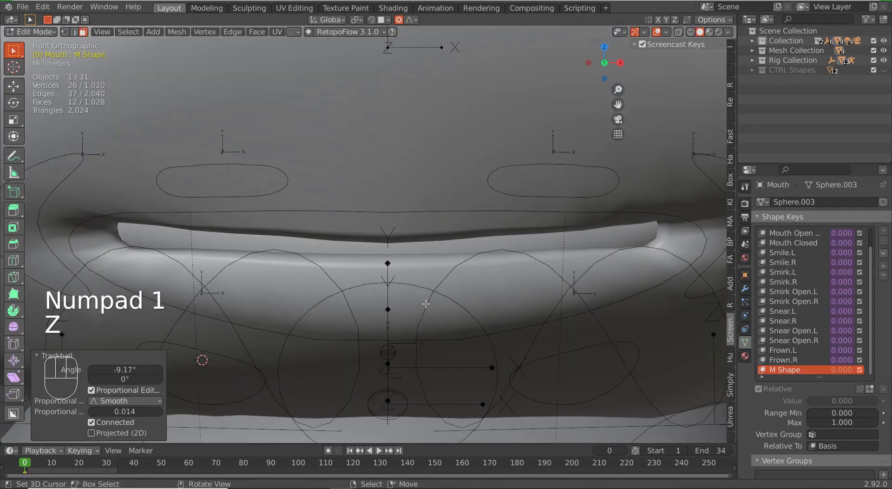
- Select the entire face loop around the mouth opening in wireframe shading
{"action": "middle_click_drag", "start_coordinate": [426, 304], "coordinate": [297, 219]}
{"action": "key", "text": "z"}
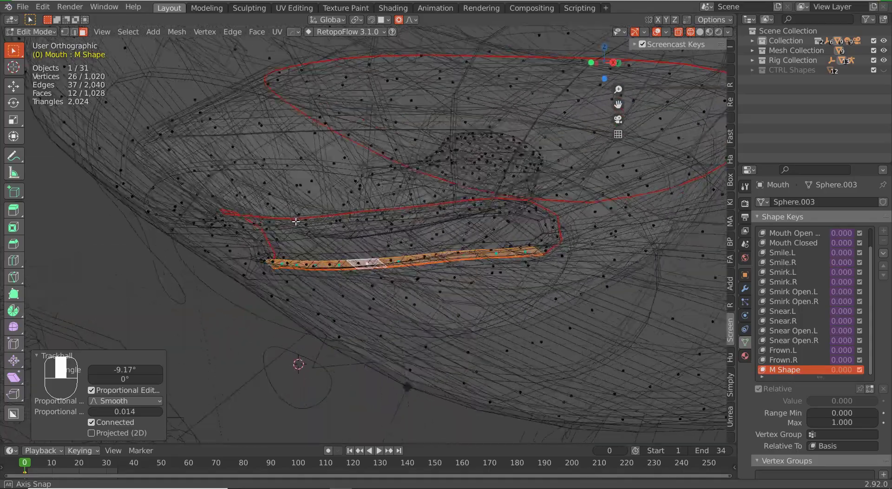
{"action": "scroll", "coordinate": [265, 260], "scroll_direction": "up", "scroll_amount": 3}
{"action": "middle_click_drag", "start_coordinate": [251, 275], "coordinate": [469, 314], "text": "shift"}
{"action": "middle_click_drag", "start_coordinate": [568, 259], "coordinate": [556, 263]}
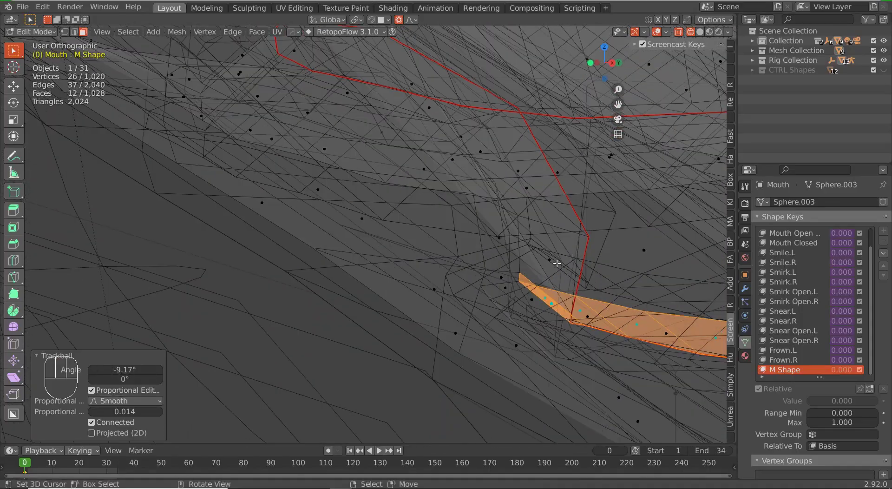
{"action": "right_click", "coordinate": [530, 278], "text": "alt"}
{"action": "scroll", "coordinate": [525, 274], "scroll_direction": "down", "scroll_amount": 4}
{"action": "middle_click_drag", "start_coordinate": [432, 255], "coordinate": [459, 223]}
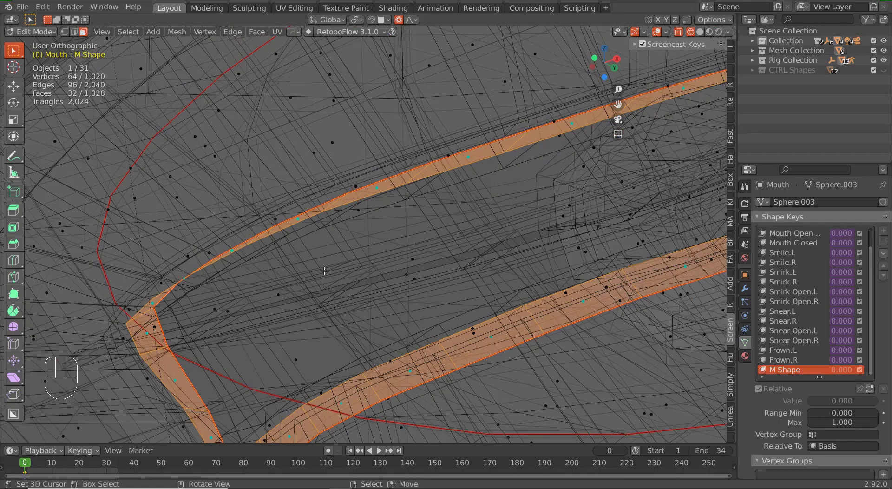
- Deselect the loop's lower and side faces from the front view, keeping only the 16 upper lip faces selected
{"action": "scroll", "coordinate": [324, 270], "scroll_direction": "down", "scroll_amount": 5}
{"action": "key", "text": "KP_1"}
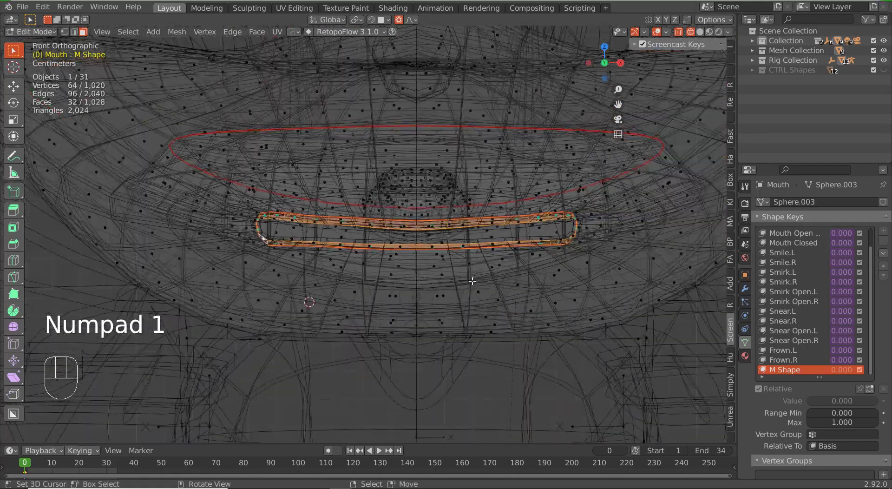
{"action": "key", "text": "c"}
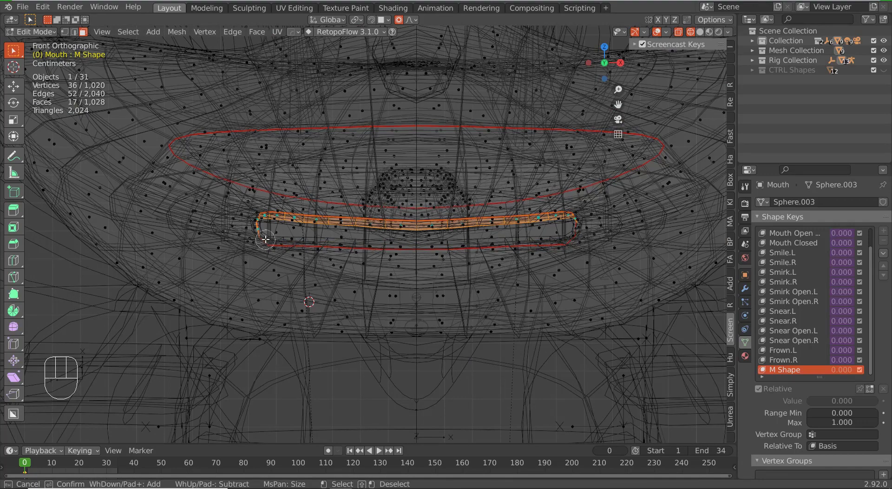
{"action": "scroll", "coordinate": [352, 295], "scroll_direction": "up", "scroll_amount": 3}
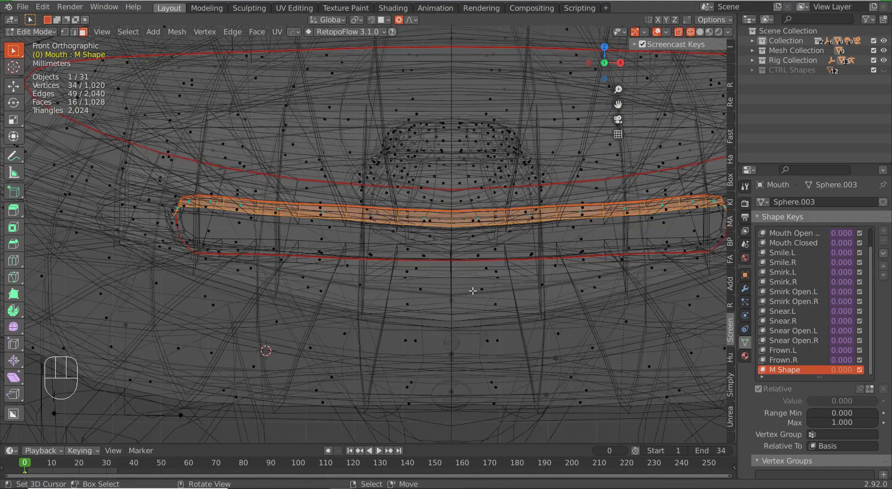
- Trackball-rotate the upper lip faces by about 49.3° and 0.57° and return to solid shading
{"action": "key", "text": "r"}
{"action": "key", "text": "r"}
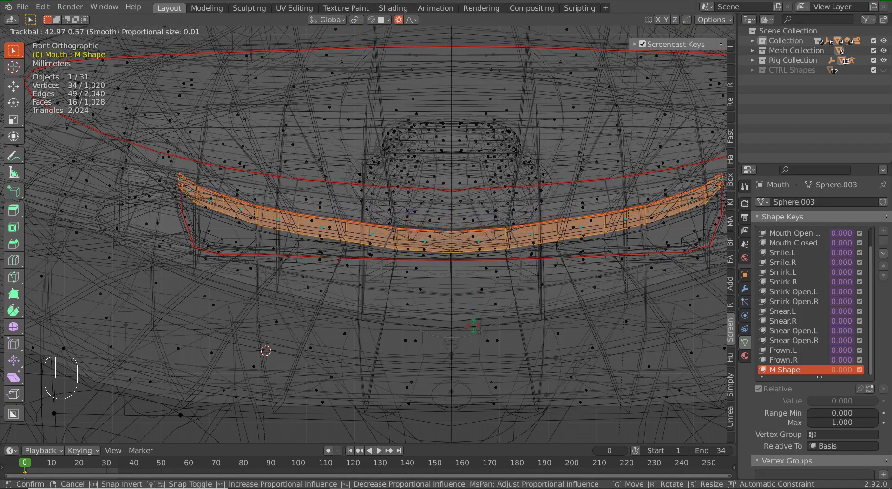
{"action": "left_click", "coordinate": [473, 330]}
{"action": "key", "text": "z"}
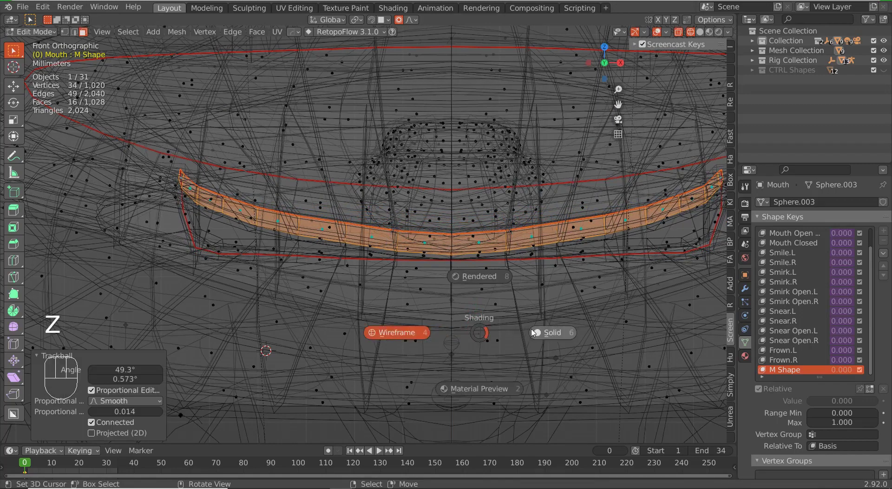
{"action": "left_click", "coordinate": [537, 332]}
- Move the upper lip faces about 0.0046 m in Y and 0.0015 m in Z from the side, then rotate and nudge them slightly
{"action": "scroll", "coordinate": [538, 332], "scroll_direction": "down", "scroll_amount": 1}
{"action": "mouse_move", "coordinate": [537, 332]}
{"action": "middle_mouse_down"}
{"action": "mouse_move", "coordinate": [488, 318]}
{"action": "mouse_move", "coordinate": [438, 320]}
{"action": "mouse_move", "coordinate": [450, 319]}
{"action": "middle_mouse_up"}
{"action": "key", "text": "KP_3"}
{"action": "key", "text": "g"}
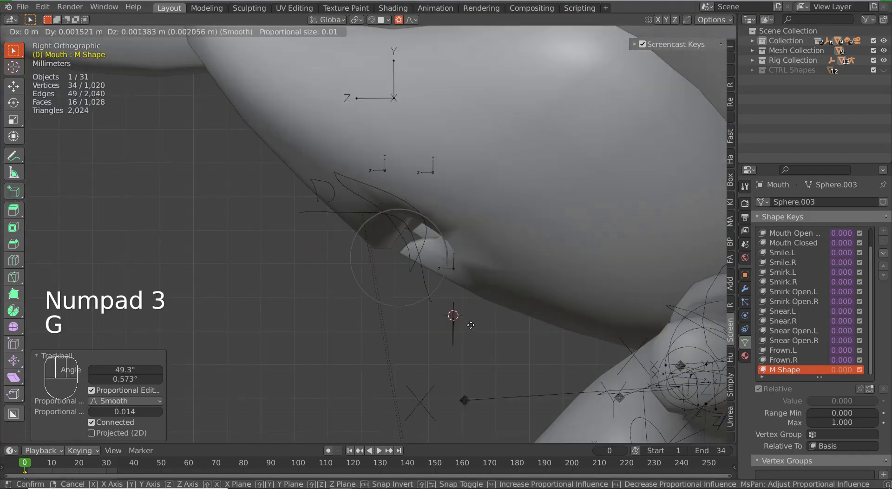
{"action": "left_click", "coordinate": [478, 324]}
{"action": "key", "text": "r"}
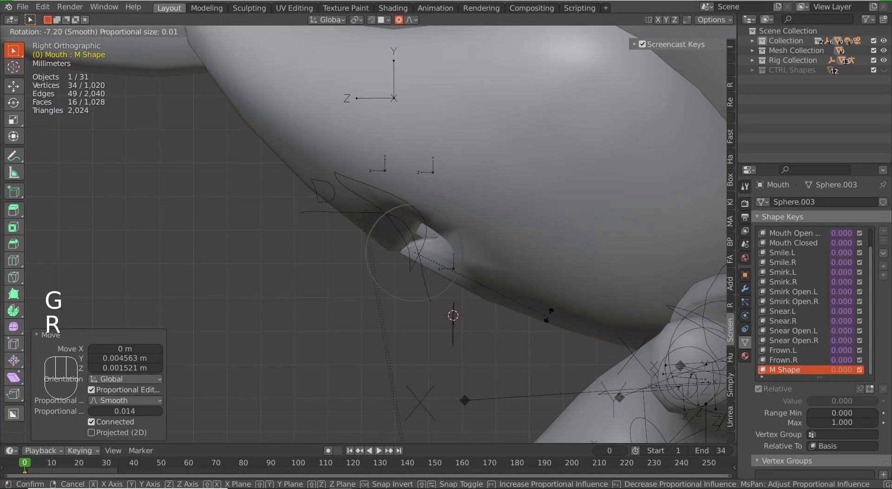
{"action": "left_click", "coordinate": [543, 320]}
{"action": "key", "text": "g"}
{"action": "left_click", "coordinate": [544, 317]}
{"action": "middle_click_drag", "start_coordinate": [474, 334], "coordinate": [538, 331]}
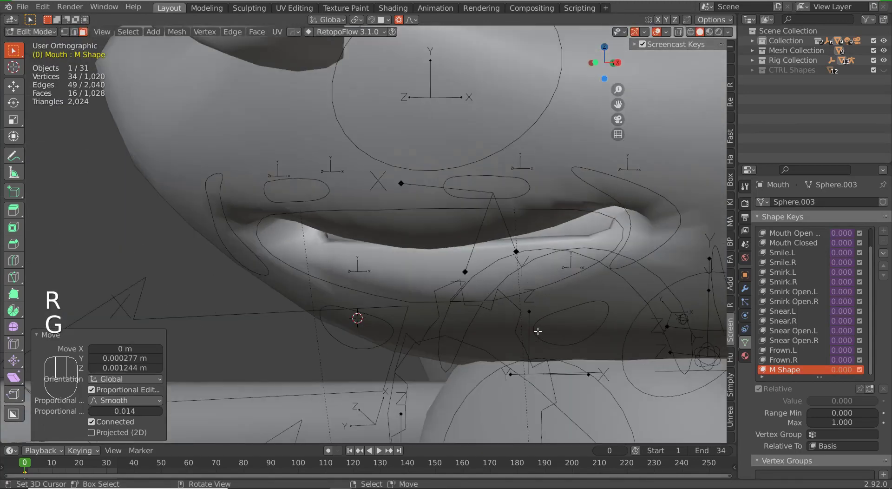
{"action": "key", "text": "KP_1"}
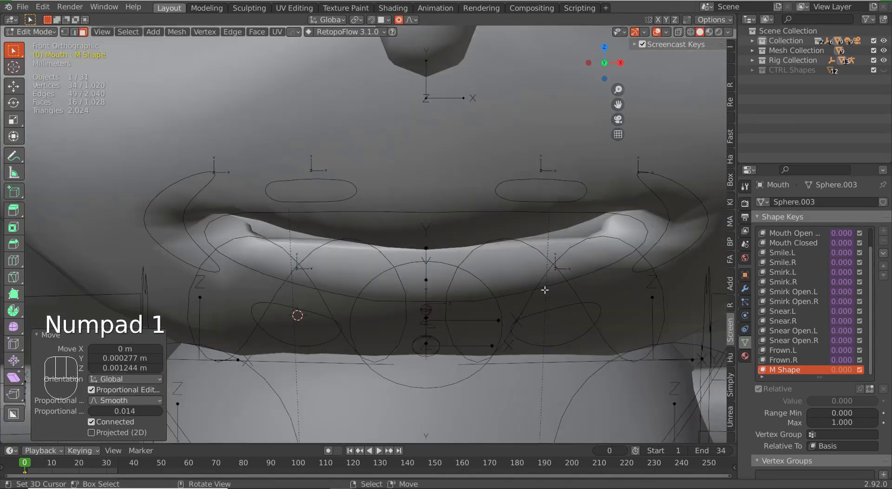
{"action": "key", "text": "z"}
{"action": "scroll", "coordinate": [548, 297], "scroll_direction": "up", "scroll_amount": 3}
{"action": "middle_click_drag", "start_coordinate": [595, 264], "coordinate": [495, 272], "text": "shift"}
{"action": "left_click", "coordinate": [516, 164]}
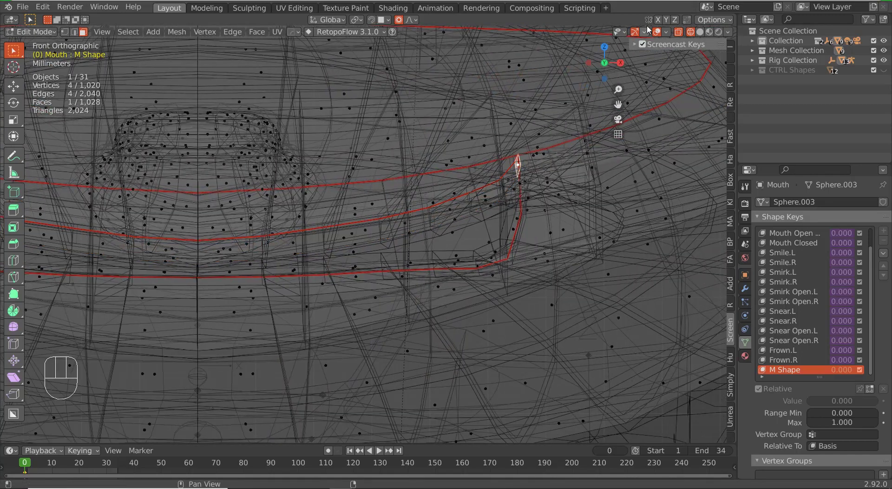
{"action": "scroll", "coordinate": [520, 219], "scroll_direction": "down", "scroll_amount": 3}
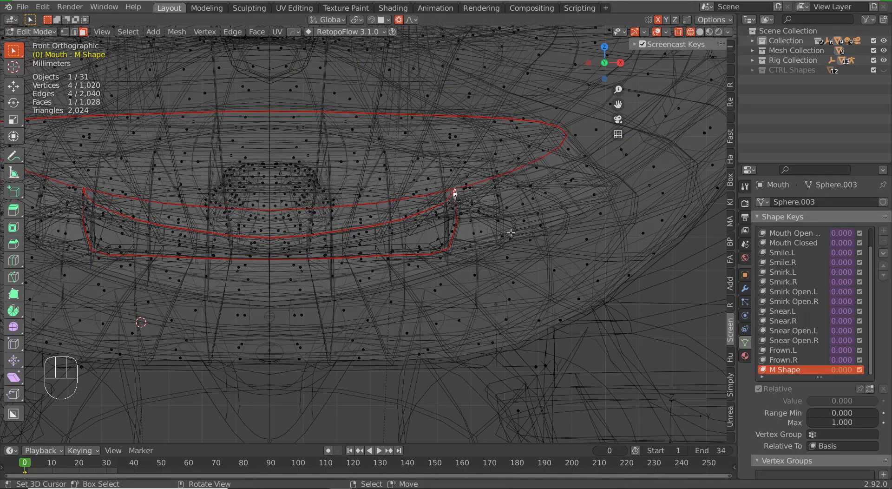
{"action": "key", "text": "g"}
{"action": "right_click", "coordinate": [492, 239]}
{"action": "scroll", "coordinate": [418, 223], "scroll_direction": "up", "scroll_amount": 3}
{"action": "middle_click_drag", "start_coordinate": [339, 208], "coordinate": [407, 212], "text": "shift"}
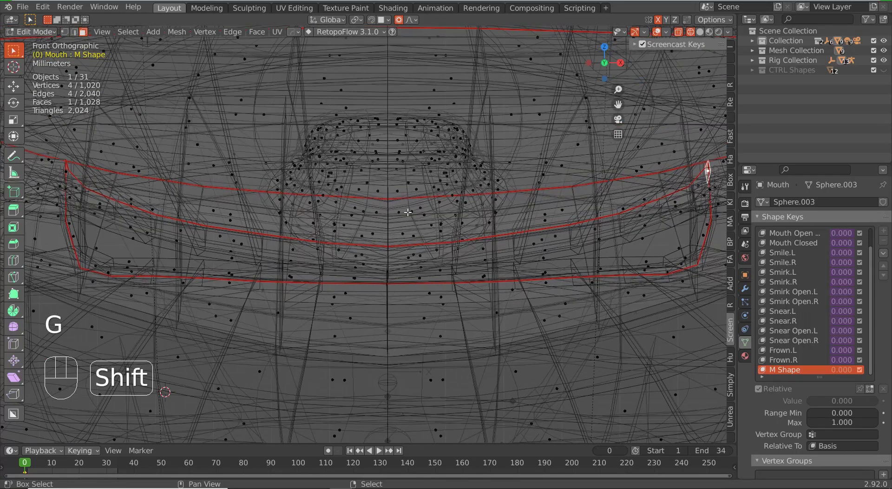
- Try to lower the two upper mouth corner faces together along the Z axis
{"action": "scroll", "coordinate": [444, 287], "scroll_direction": "down", "scroll_amount": 2}
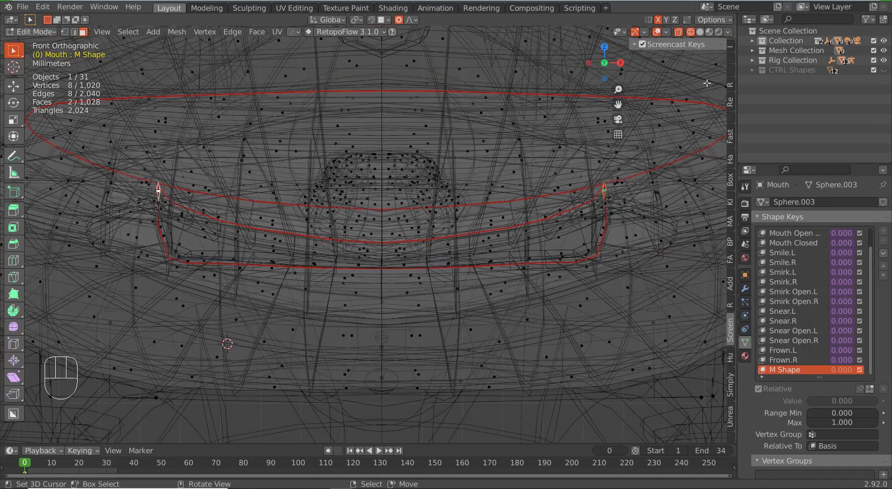
{"action": "key", "text": "g"}
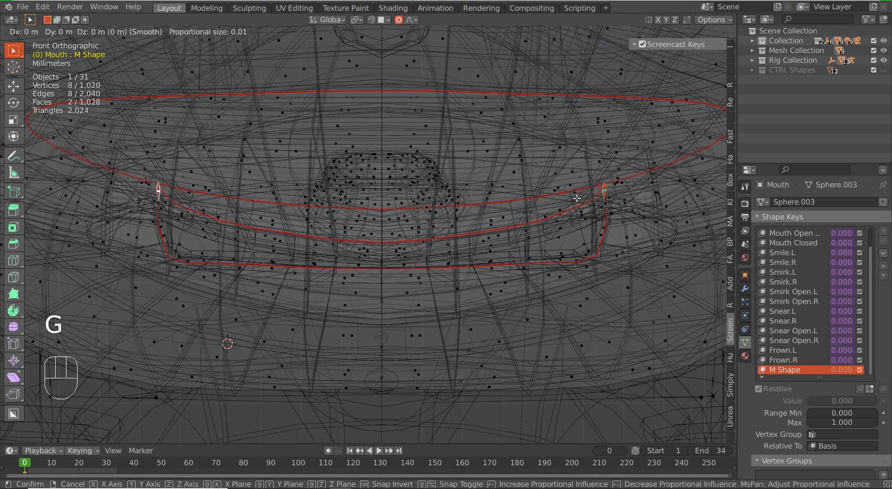
{"action": "key", "text": "z"}
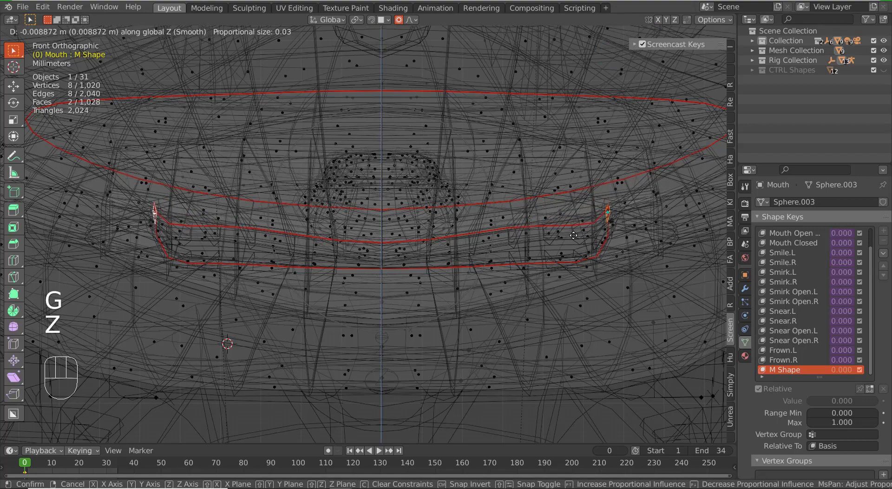
{"action": "right_click", "coordinate": [571, 239]}
{"action": "key", "text": "z"}
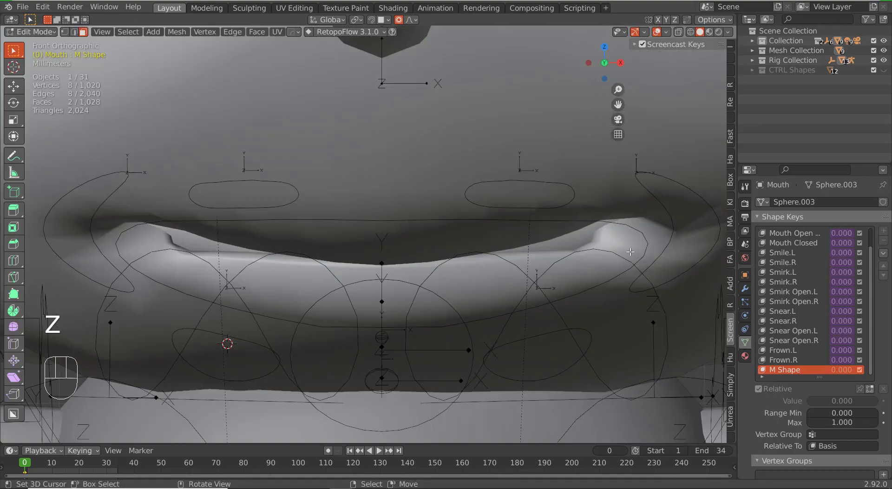
{"action": "mouse_move", "coordinate": [589, 249]}
{"action": "middle_mouse_down"}
{"action": "mouse_move", "coordinate": [577, 225]}
{"action": "mouse_move", "coordinate": [589, 249]}
{"action": "middle_mouse_up"}
{"action": "scroll", "coordinate": [589, 248], "scroll_direction": "up", "scroll_amount": 1}
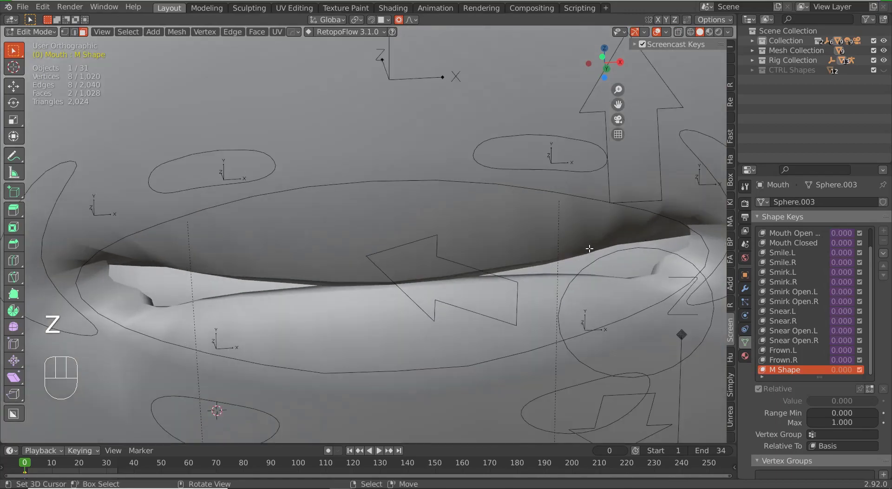
- In vertex mode, lower an upper lip vertex near the mouth corner and raise the lower corner vertex about 0.0059 m in Z
{"action": "key", "text": "z"}
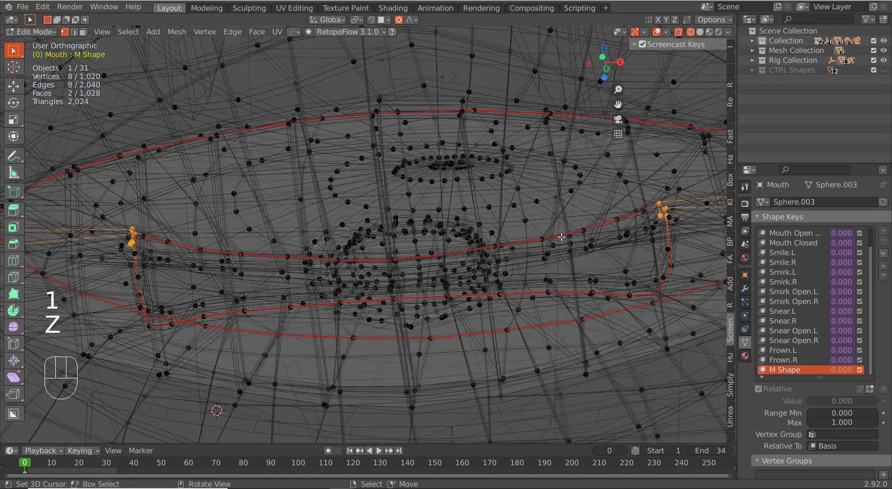
{"action": "right_click", "coordinate": [620, 222]}
{"action": "middle_click_drag", "start_coordinate": [620, 222], "coordinate": [629, 246]}
{"action": "key", "text": "g"}
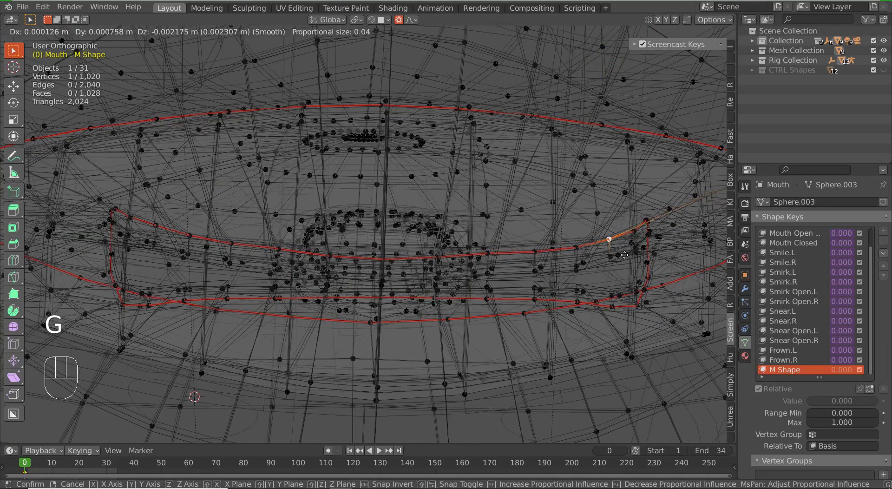
{"action": "left_click", "coordinate": [626, 263]}
{"action": "key", "text": "g"}
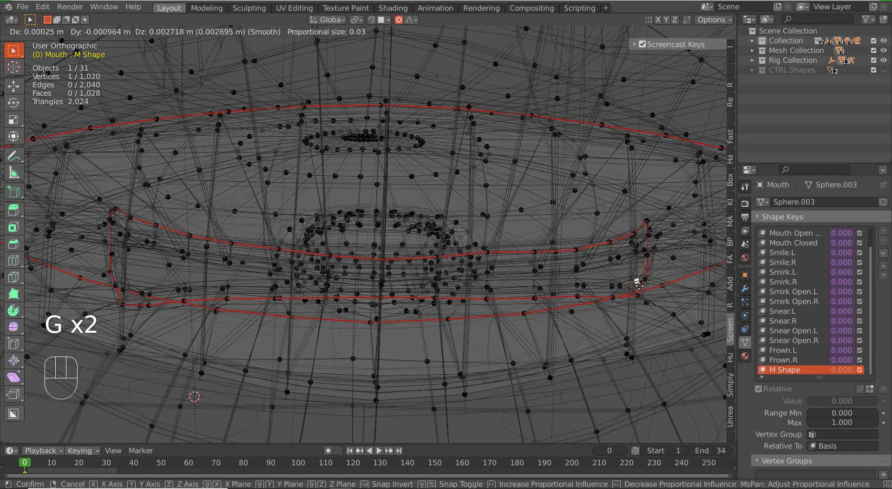
{"action": "left_click", "coordinate": [637, 269]}
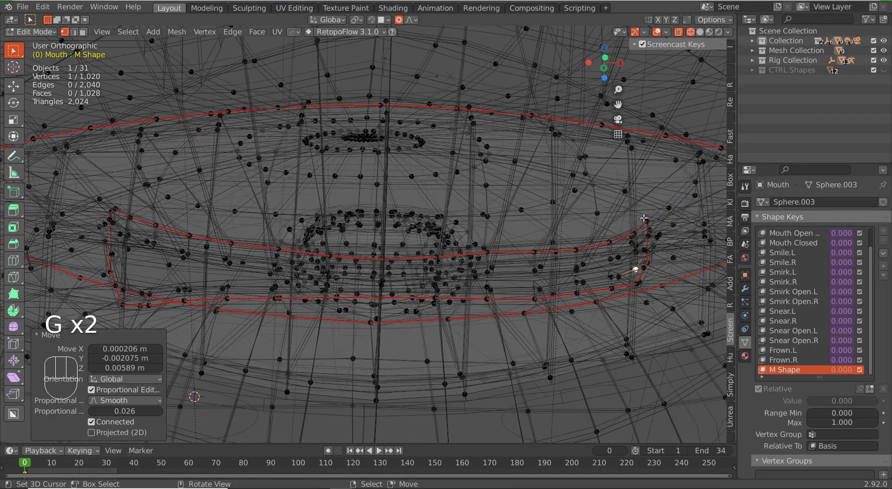
- Reposition neighbouring vertices around the same mouth corner to refine its curve
{"action": "key", "text": "g"}
{"action": "left_click", "coordinate": [640, 231]}
{"action": "key", "text": "g"}
{"action": "left_click", "coordinate": [632, 285]}
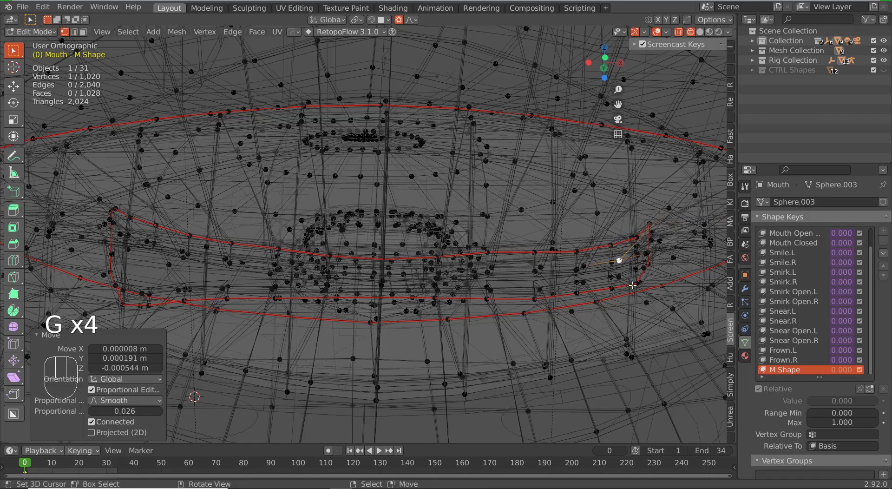
{"action": "key", "text": "g"}
{"action": "left_click", "coordinate": [635, 277]}
- Move the opposite mouth corner's lower vertex about 0.0074 m up in Z and -0.0026 m in Y
{"action": "left_click", "coordinate": [122, 304]}
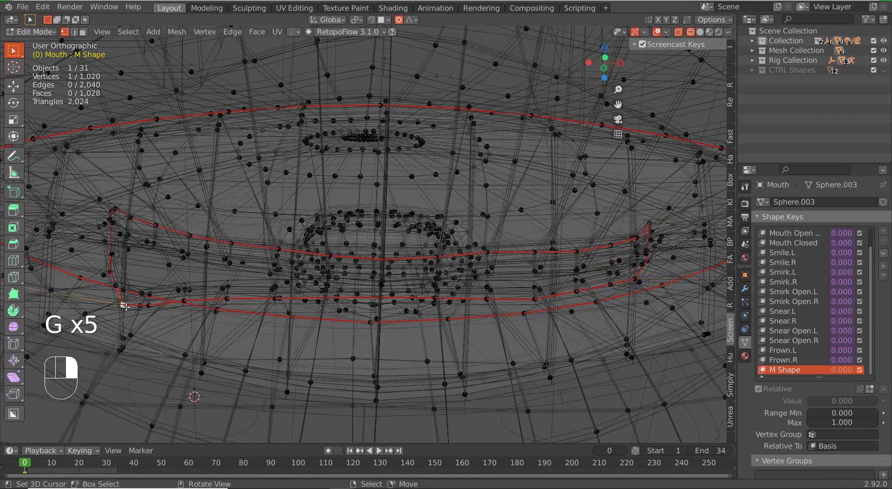
{"action": "key", "text": "g"}
{"action": "left_click", "coordinate": [254, 307]}
{"action": "middle_click_drag", "start_coordinate": [271, 308], "coordinate": [282, 313]}
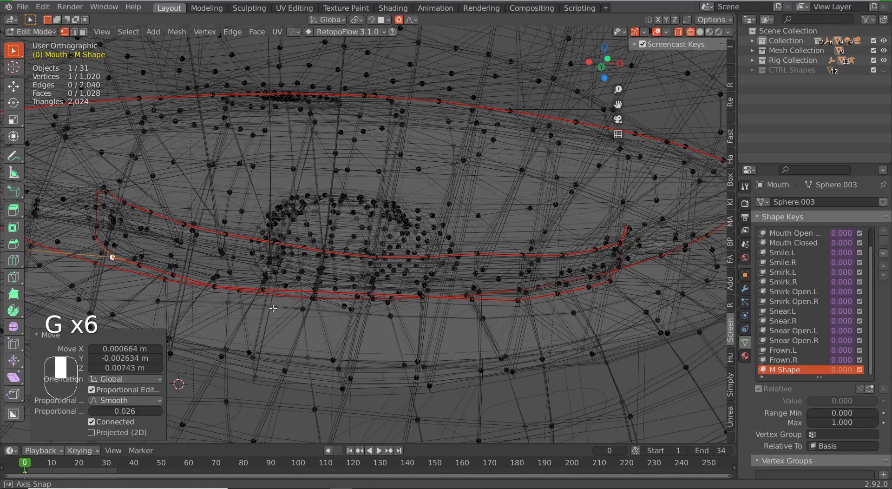
- Raise the corner vertex and adjacent lower lip vertices on that side, moving the last one about 0.002 m up in Z
{"action": "right_click", "coordinate": [212, 285]}
{"action": "key", "text": "g"}
{"action": "left_click", "coordinate": [212, 280]}
{"action": "key", "text": "g"}
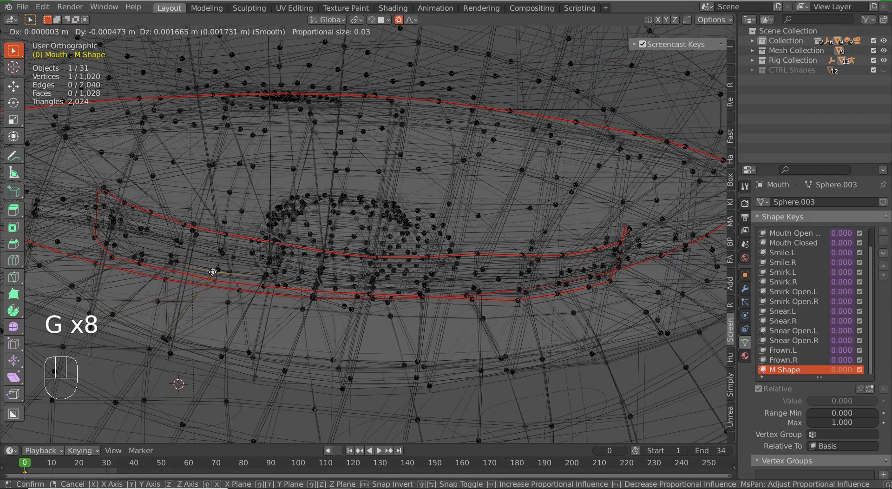
{"action": "left_click", "coordinate": [156, 267]}
{"action": "key", "text": "g"}
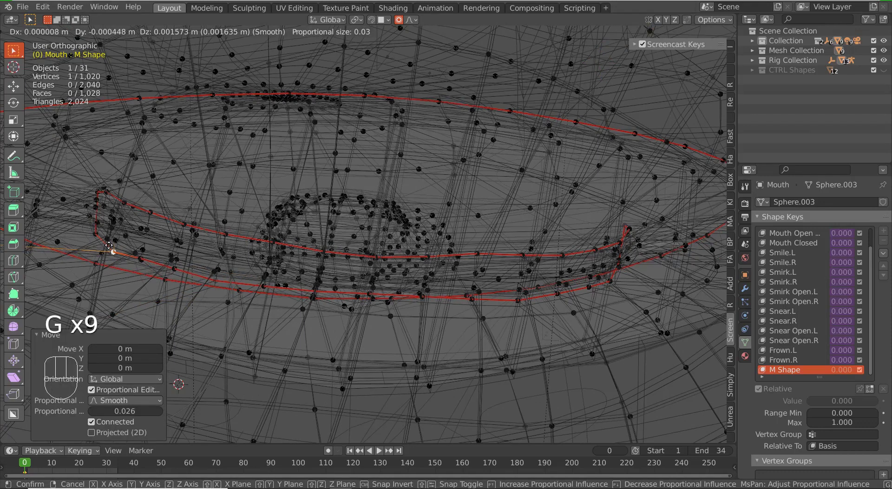
{"action": "left_click", "coordinate": [114, 250]}
{"action": "key", "text": "g"}
{"action": "left_click", "coordinate": [115, 242]}
{"action": "key", "text": "g"}
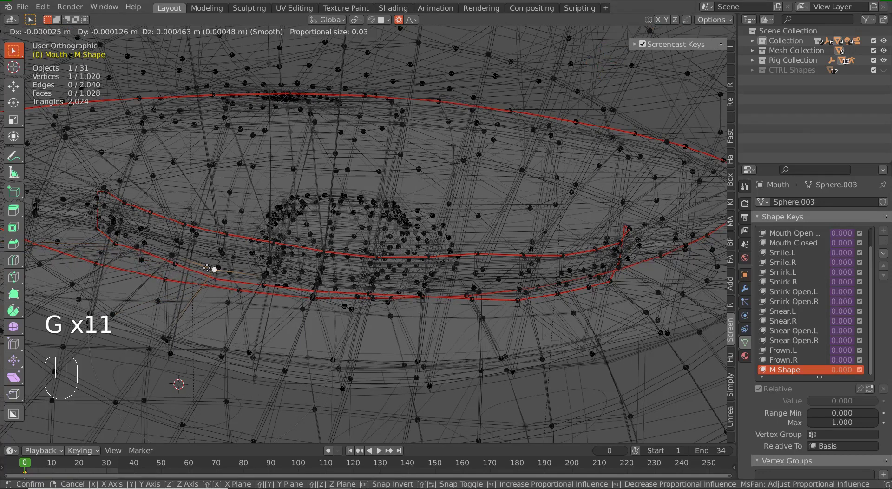
{"action": "left_click", "coordinate": [215, 260]}
{"action": "middle_click_drag", "start_coordinate": [219, 277], "coordinate": [350, 263]}
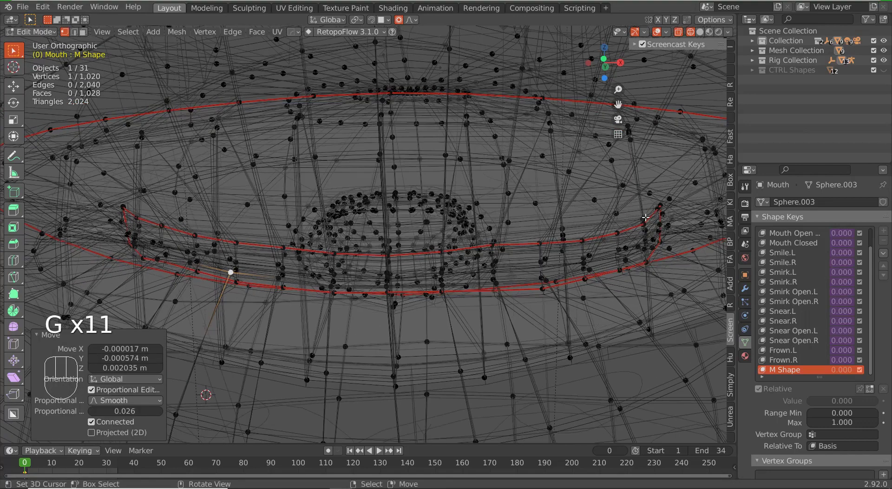
- Rotate one mouth corner vertex 38.6° with proportional editing, then move it about 0.0012 m in X and -0.0025 m in Z
{"action": "left_click", "coordinate": [663, 209]}
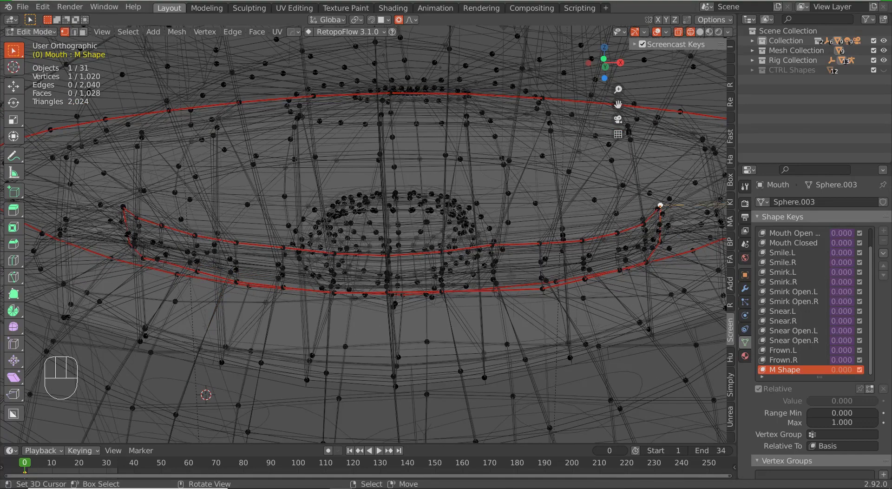
{"action": "key", "text": "r"}
{"action": "scroll", "coordinate": [665, 282], "scroll_direction": "down", "scroll_amount": 3}
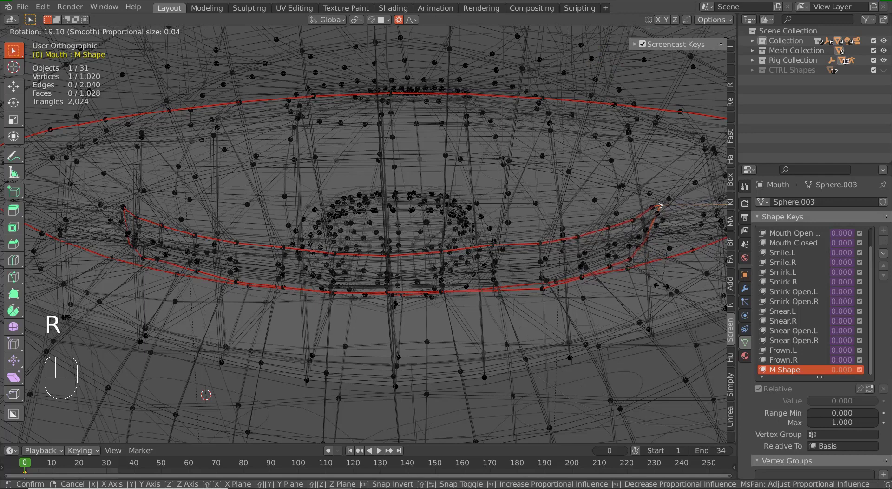
{"action": "left_click", "coordinate": [629, 293]}
{"action": "key", "text": "g"}
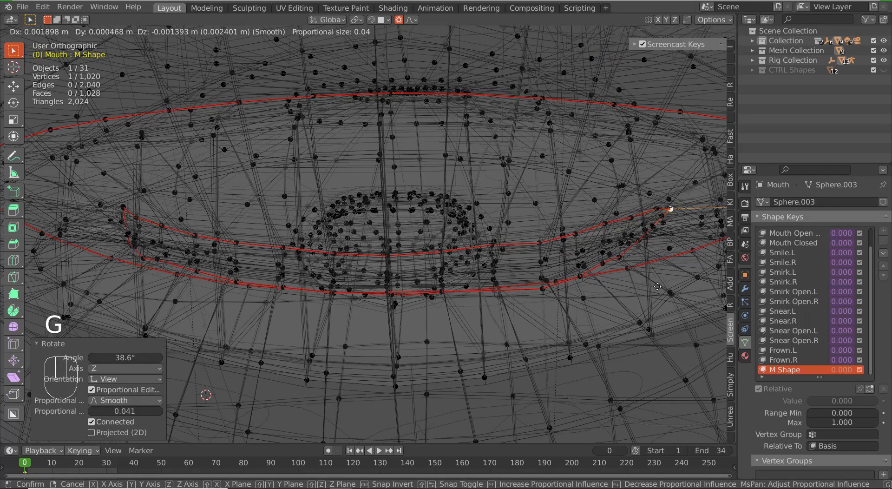
{"action": "scroll", "coordinate": [659, 303], "scroll_direction": "down", "scroll_amount": 1}
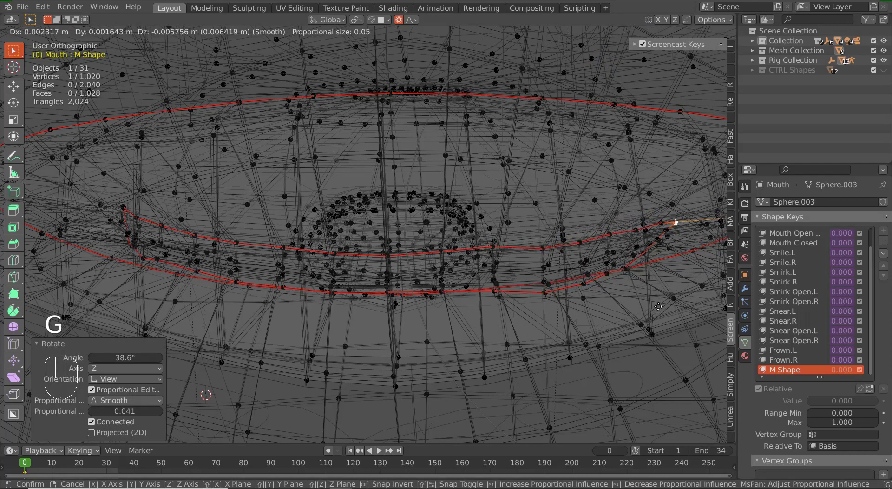
{"action": "left_click", "coordinate": [655, 297]}
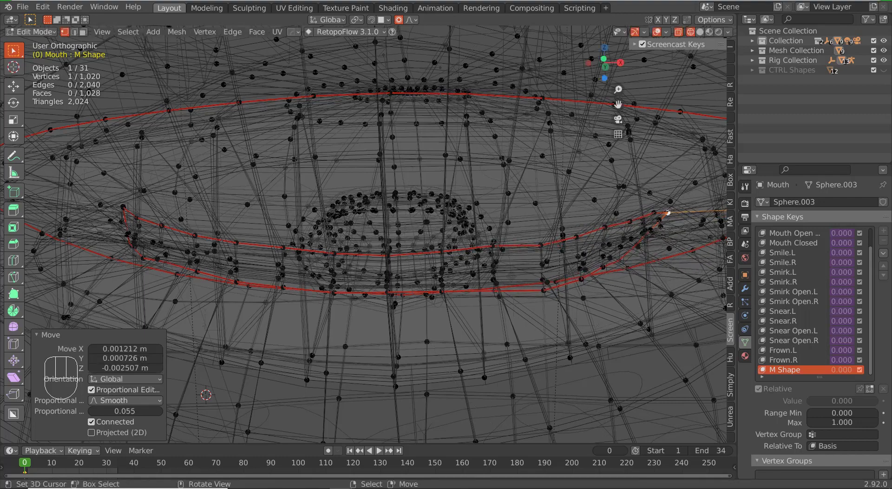
- Rotate the same corner vertex another 7.54° and lower it about 0.0033 m in Z with proportional editing
{"action": "key", "text": "r"}
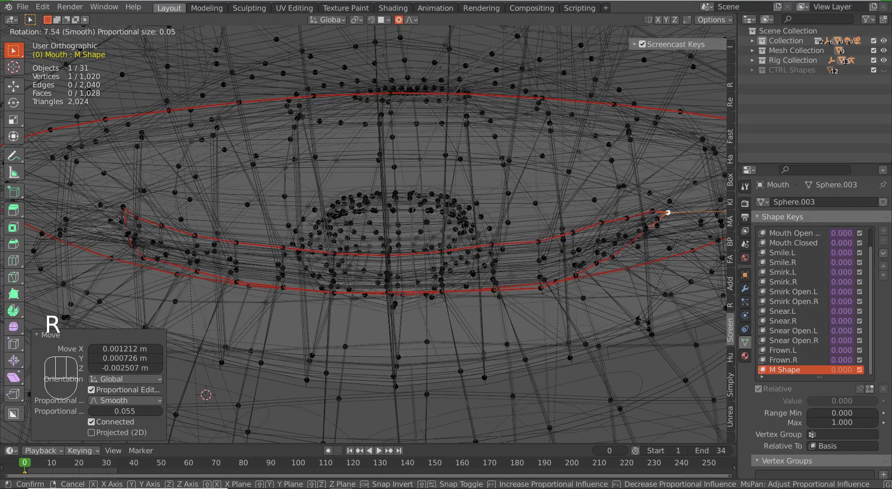
{"action": "left_click", "coordinate": [655, 299]}
{"action": "key", "text": "g"}
{"action": "scroll", "coordinate": [659, 307], "scroll_direction": "up", "scroll_amount": 4}
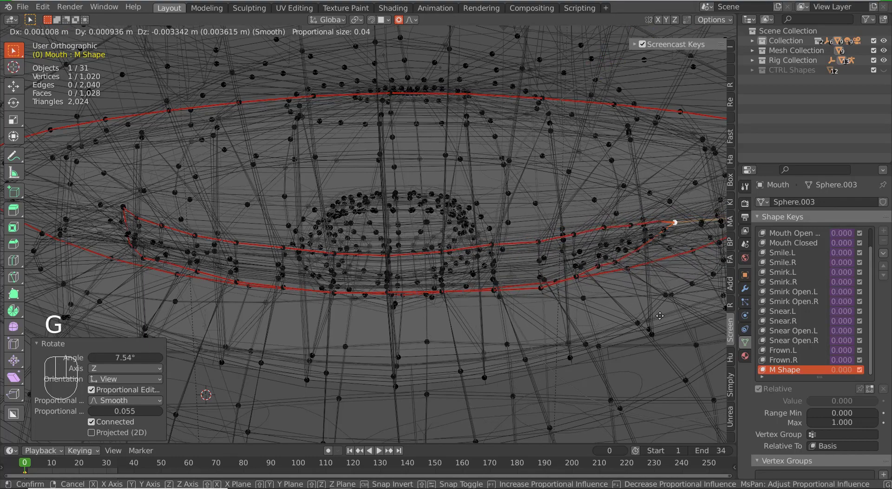
{"action": "left_click", "coordinate": [662, 314]}
- Rotate the opposite mouth corner vertex -35.9° and move it about -0.0051 m in X and -0.0056 m in Z
{"action": "right_click", "coordinate": [124, 209]}
{"action": "middle_click_drag", "start_coordinate": [126, 210], "coordinate": [193, 286]}
{"action": "key", "text": "r"}
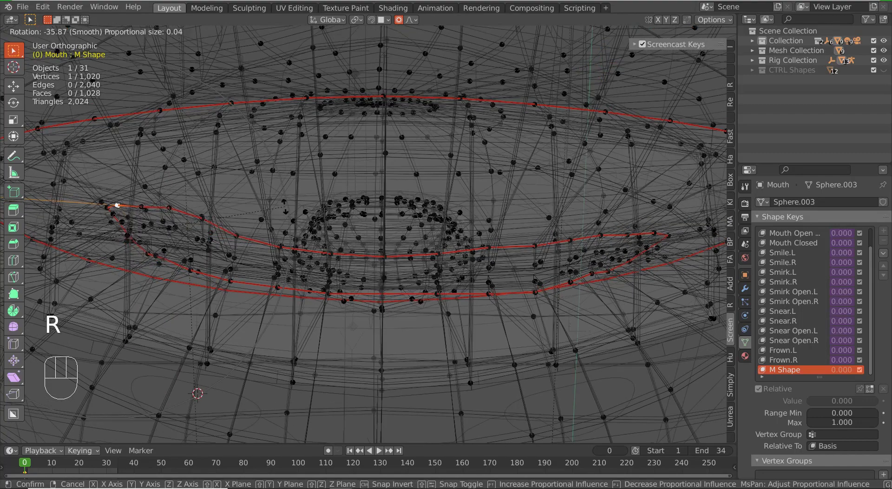
{"action": "left_click", "coordinate": [284, 206]}
{"action": "key", "text": "g"}
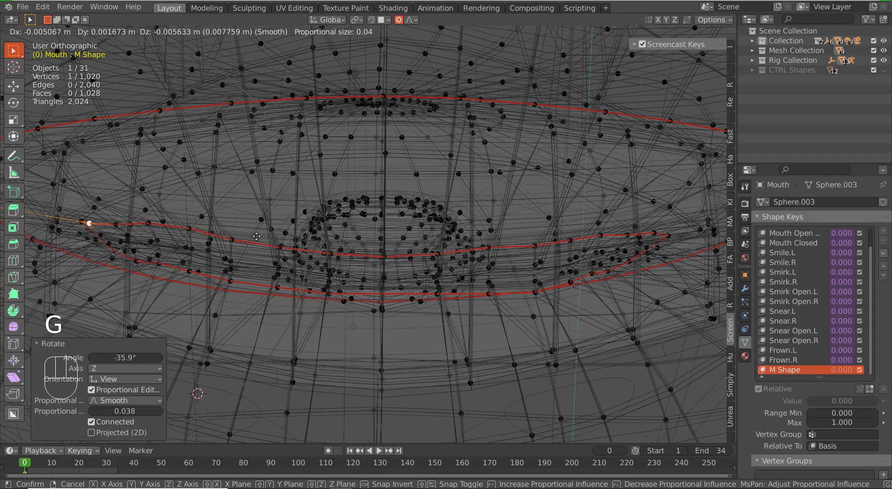
{"action": "left_click", "coordinate": [256, 236]}
- In solid shading, raise a lower lip vertex about 0.0018 m in Z and shift a corner vertex about 0.0023 m in X
{"action": "middle_click_drag", "start_coordinate": [256, 235], "coordinate": [274, 255]}
{"action": "key", "text": "z"}
{"action": "scroll", "coordinate": [476, 297], "scroll_direction": "down", "scroll_amount": 4}
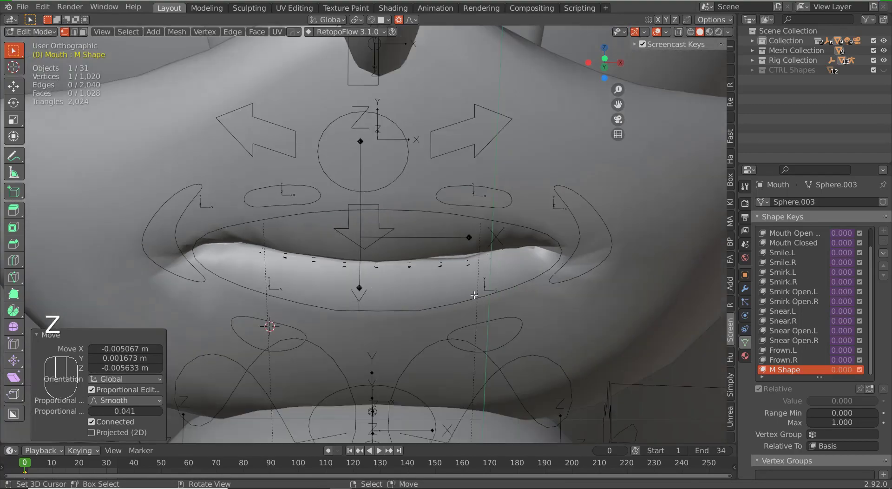
{"action": "scroll", "coordinate": [492, 289], "scroll_direction": "up", "scroll_amount": 4}
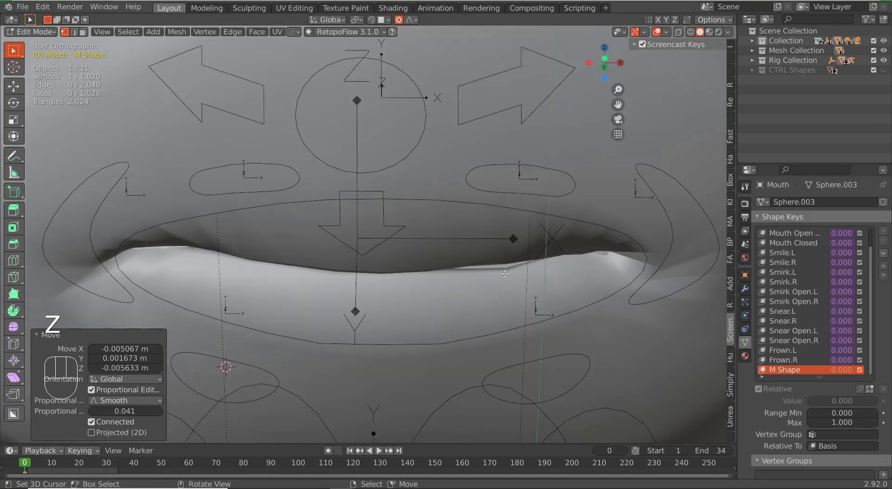
{"action": "key", "text": "g"}
{"action": "left_click", "coordinate": [535, 282]}
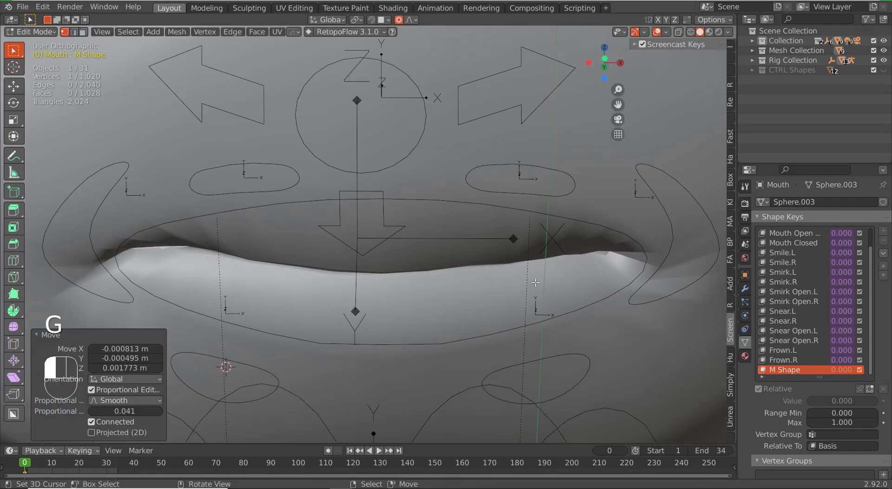
{"action": "key", "text": "g"}
{"action": "left_click", "coordinate": [598, 250]}
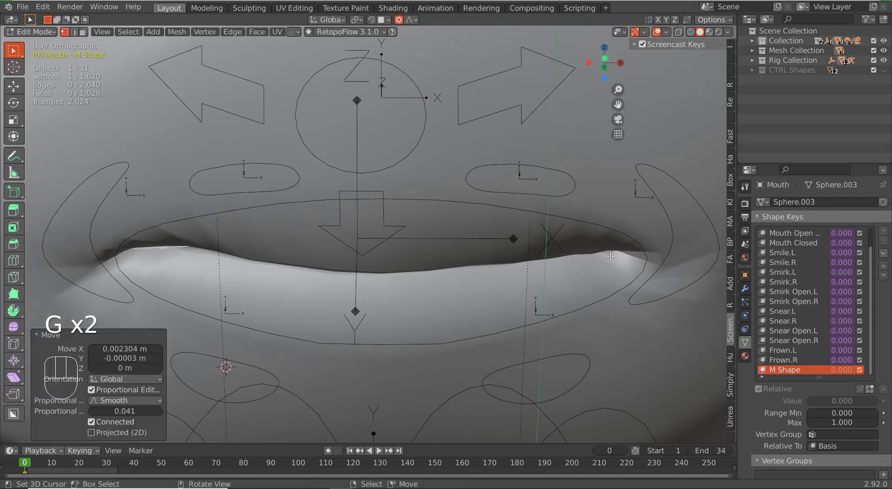
- From an angled view, move the mouth corner vertex about -0.0014 m in X, -0.0023 m in Y and 0.0009 m in Z
{"action": "mouse_move", "coordinate": [617, 265]}
{"action": "middle_mouse_down"}
{"action": "mouse_move", "coordinate": [590, 258]}
{"action": "mouse_move", "coordinate": [619, 267]}
{"action": "middle_mouse_up"}
{"action": "key", "text": "g"}
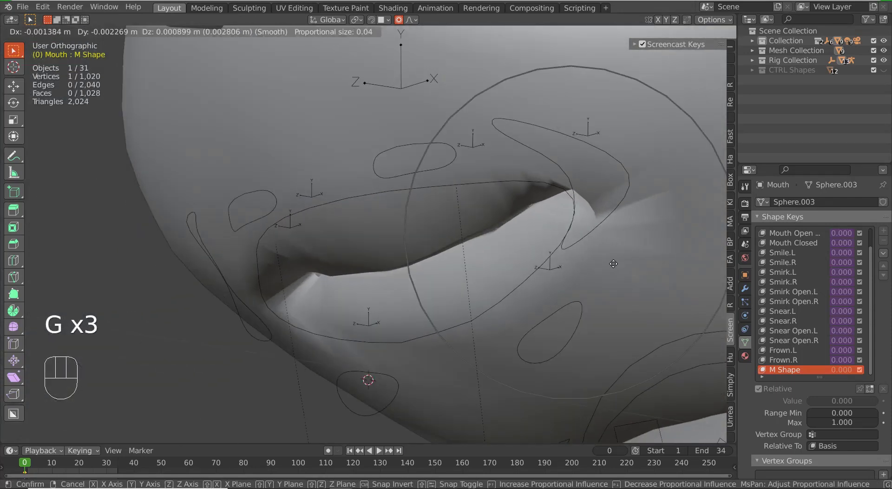
{"action": "left_click", "coordinate": [613, 263]}
{"action": "scroll", "coordinate": [571, 270], "scroll_direction": "down", "scroll_amount": 4}
{"action": "mouse_move", "coordinate": [526, 277]}
{"action": "middle_mouse_down"}
{"action": "mouse_move", "coordinate": [484, 267]}
{"action": "mouse_move", "coordinate": [512, 275]}
{"action": "middle_mouse_up"}
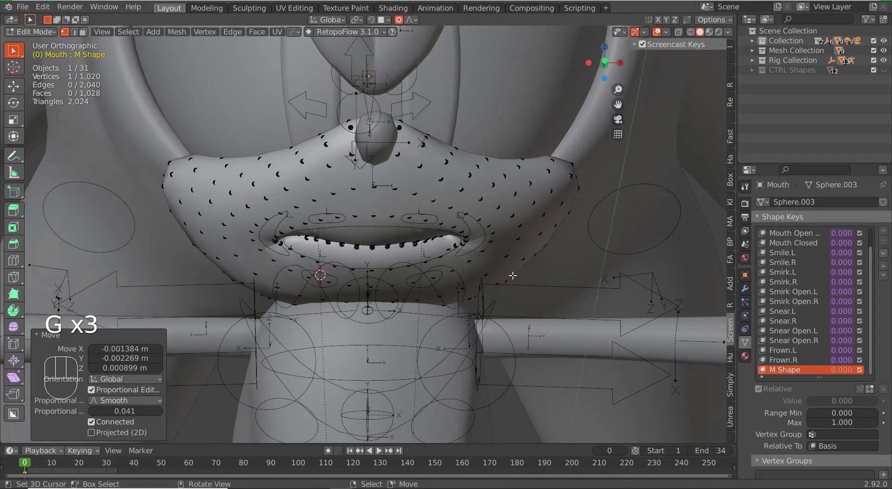
- In Object Mode, preview the M Shape key at value 1.000, restore it to 0, and inspect the mouth from the front and side
{"action": "key", "text": "Tab"}
{"action": "scroll", "coordinate": [483, 277], "scroll_direction": "down", "scroll_amount": 5}
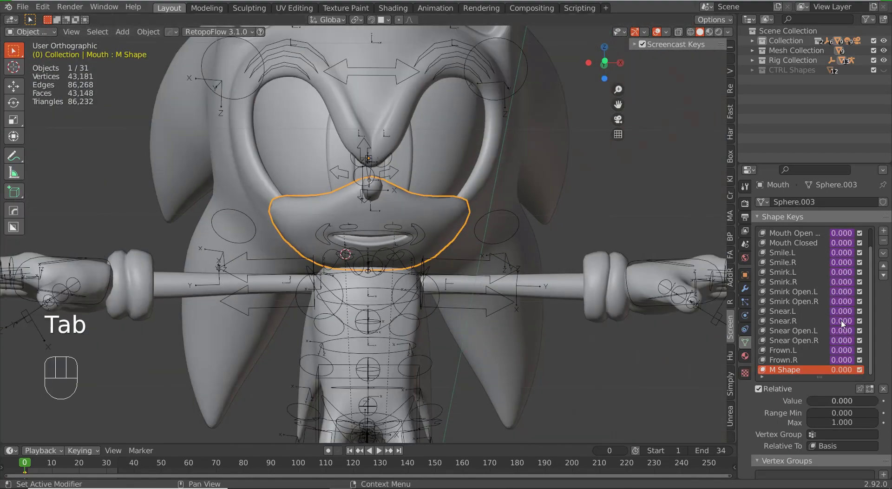
{"action": "mouse_move", "coordinate": [814, 401]}
{"action": "left_mouse_down"}
{"action": "mouse_move", "coordinate": [878, 400]}
{"action": "mouse_move", "coordinate": [807, 400]}
{"action": "left_mouse_up"}
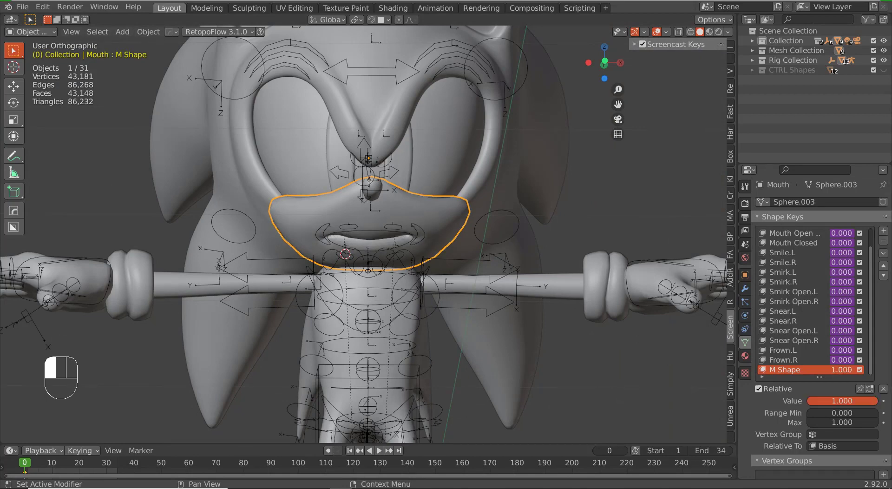
{"action": "middle_click_drag", "start_coordinate": [487, 254], "coordinate": [473, 253]}
{"action": "key", "text": "KP_1"}
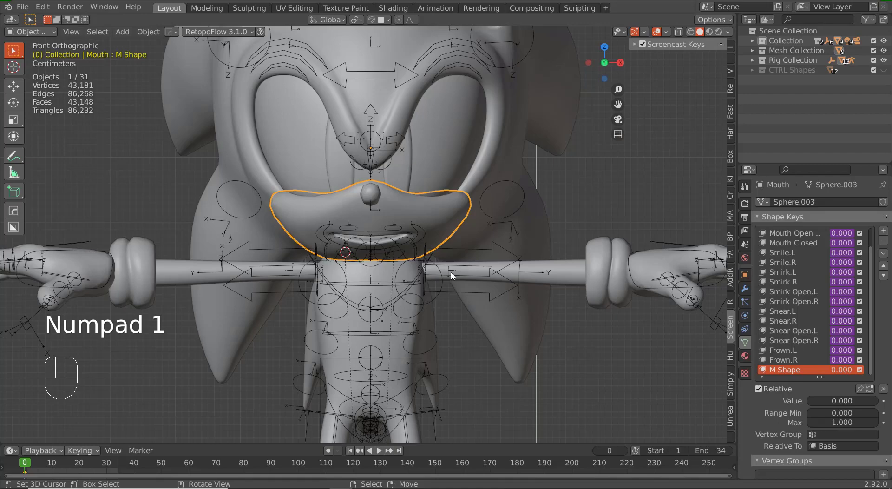
{"action": "scroll", "coordinate": [451, 275], "scroll_direction": "up", "scroll_amount": 6}
{"action": "left_click", "coordinate": [428, 229]}
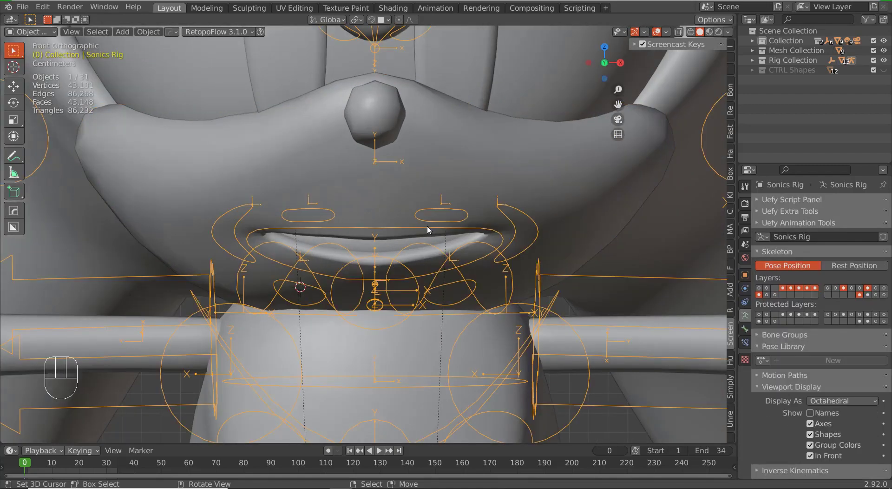
{"action": "middle_click_drag", "start_coordinate": [422, 235], "coordinate": [394, 245]}
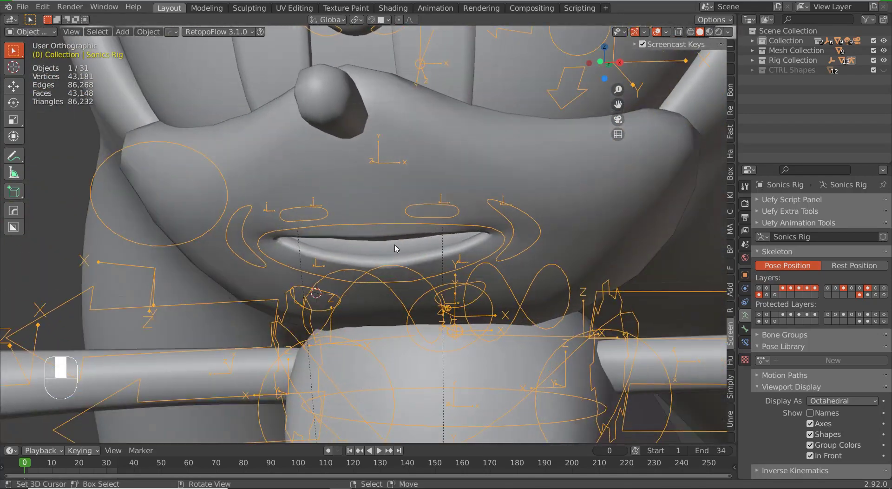
- Add a driver to the mouth's M Shape value, using Averaged Value and Sonics Rig as the variable's object
{"action": "left_click", "coordinate": [422, 265]}
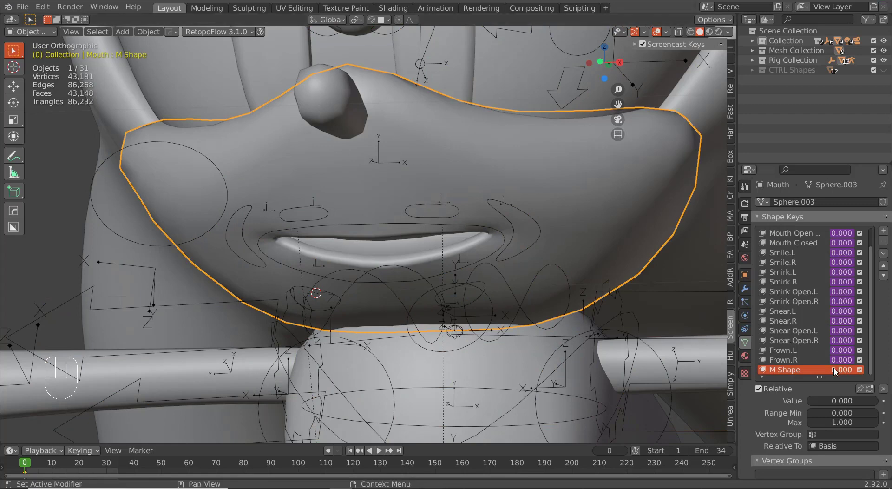
{"action": "right_click", "coordinate": [817, 351]}
{"action": "left_click", "coordinate": [821, 352]}
{"action": "left_click", "coordinate": [831, 290]}
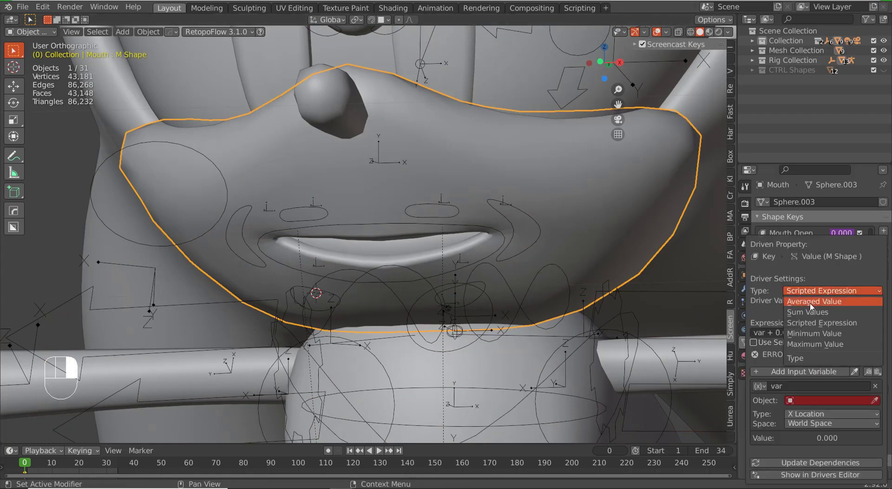
{"action": "left_click", "coordinate": [805, 359]}
{"action": "left_click", "coordinate": [806, 368]}
{"action": "type", "text": "Sonics"}
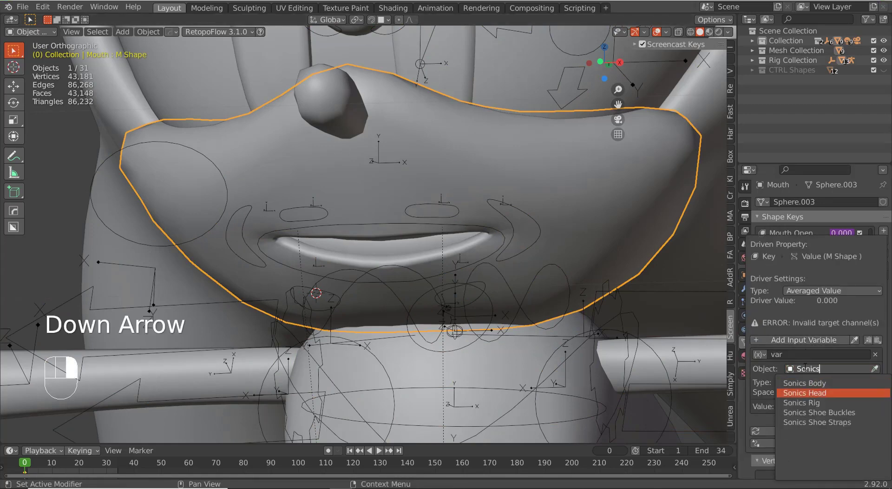
{"action": "key", "text": "Down"}
{"action": "key", "text": "Return"}
- Set the driver variable to Z Location in Local Space and open the driver's modifiers in the Drivers Editor
{"action": "left_click", "coordinate": [805, 381]}
{"action": "left_click", "coordinate": [807, 349]}
{"action": "left_click", "coordinate": [809, 392]}
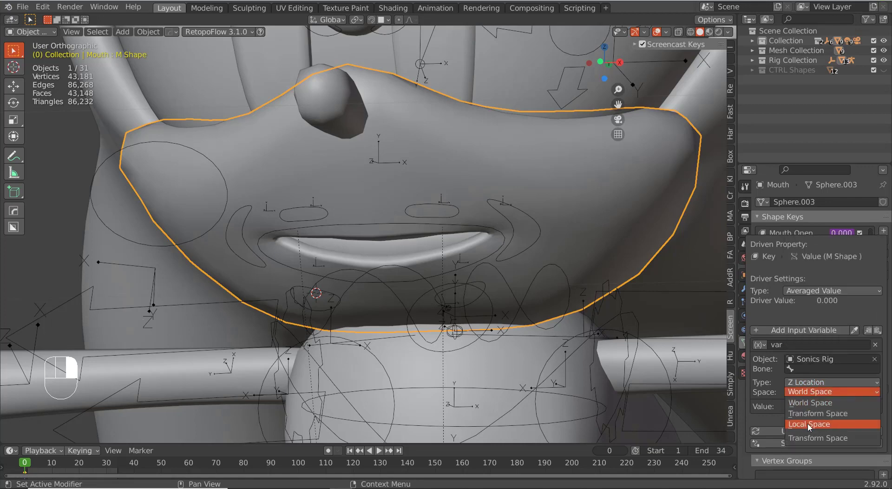
{"action": "left_click", "coordinate": [815, 441]}
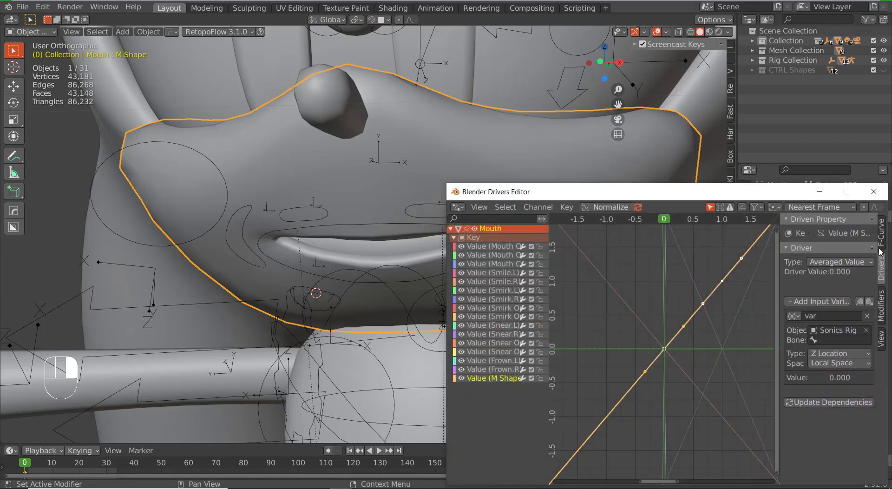
{"action": "left_click", "coordinate": [881, 300]}
{"action": "left_click", "coordinate": [804, 266]}
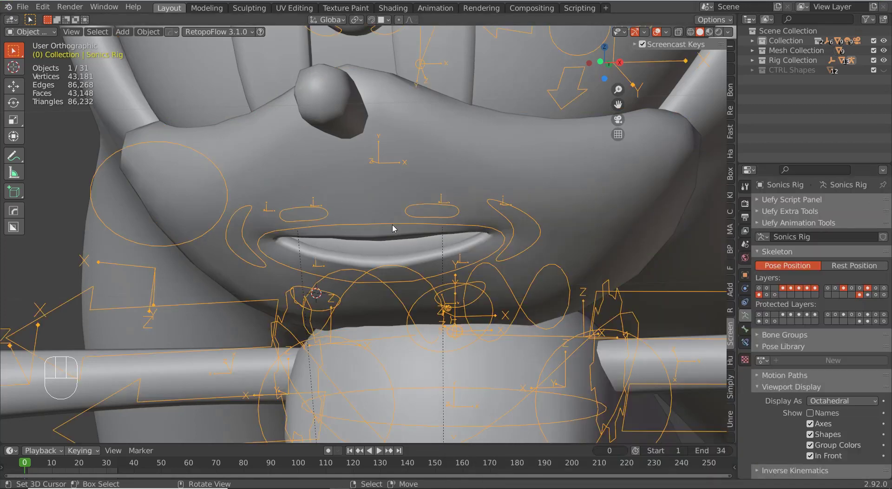
- Test-move the Main Mouth CTRL bone along its local Z axis in Pose Mode, cancel the move and return to Object Mode
{"action": "key", "text": "ctrl+Tab"}
{"action": "key", "text": "g"}
{"action": "key", "text": "z"}
{"action": "key", "text": "z"}
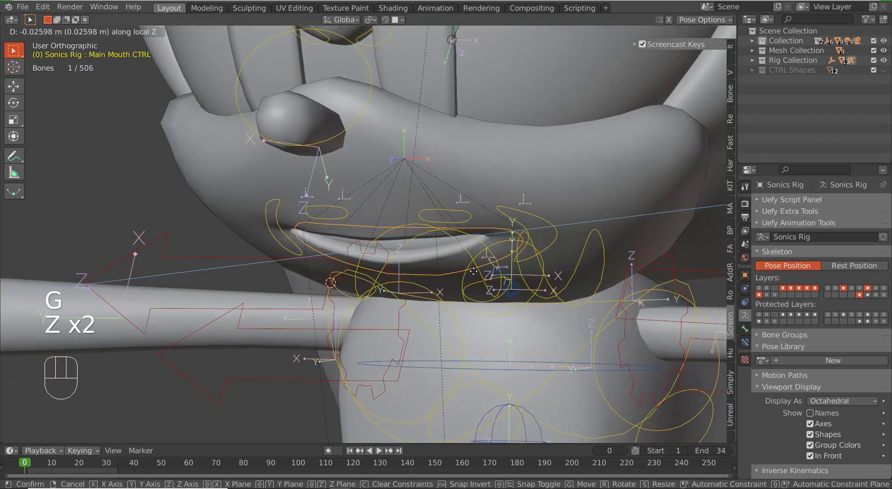
{"action": "right_click", "coordinate": [297, 258]}
{"action": "key", "text": "ctrl+Tab"}
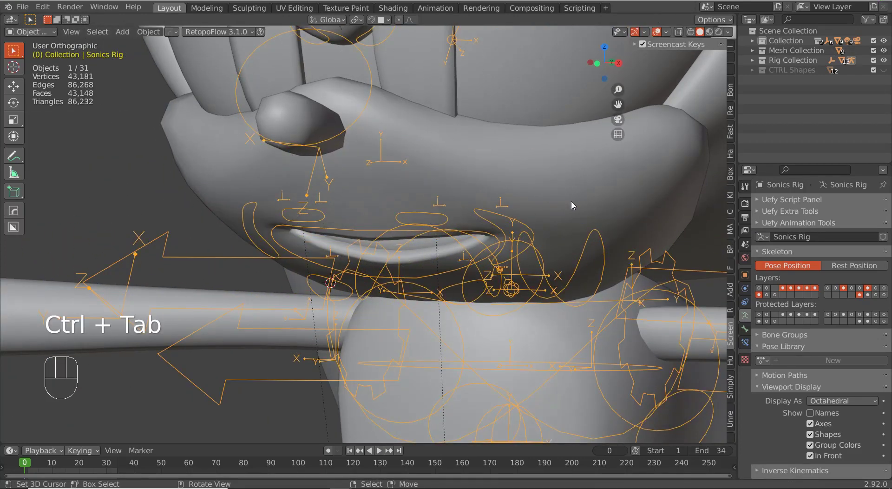
- Assign Main Mouth CTRL as the bone for the M Shape driver variable and close the Drivers Editor
{"action": "left_click", "coordinate": [571, 201]}
{"action": "right_click", "coordinate": [839, 371]}
{"action": "left_click", "coordinate": [836, 371]}
{"action": "left_click", "coordinate": [837, 339]}
{"action": "type", "text": "Main"}
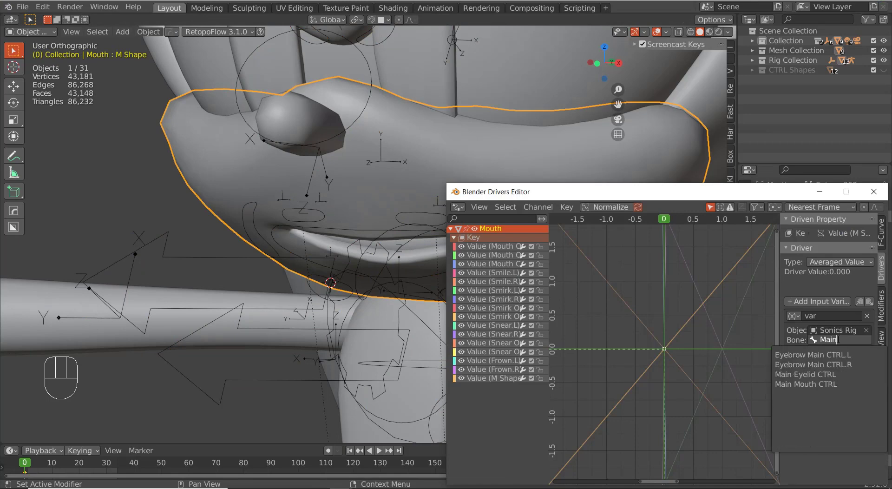
{"action": "key", "text": "BackSpace"}
{"action": "key", "text": "BackSpace"}
{"action": "key", "text": "BackSpace"}
{"action": "key", "text": "BackSpace"}
{"action": "type", "text": "Mouth"}
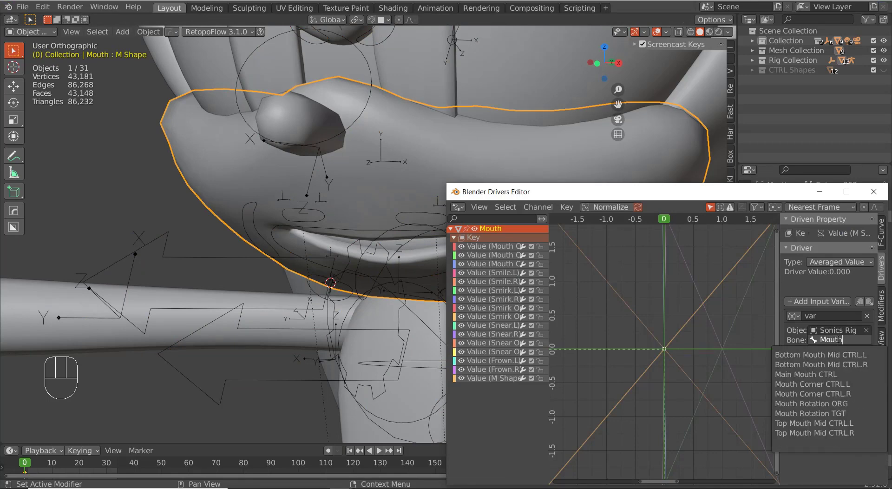
{"action": "left_click", "coordinate": [819, 374]}
{"action": "left_click", "coordinate": [873, 192]}
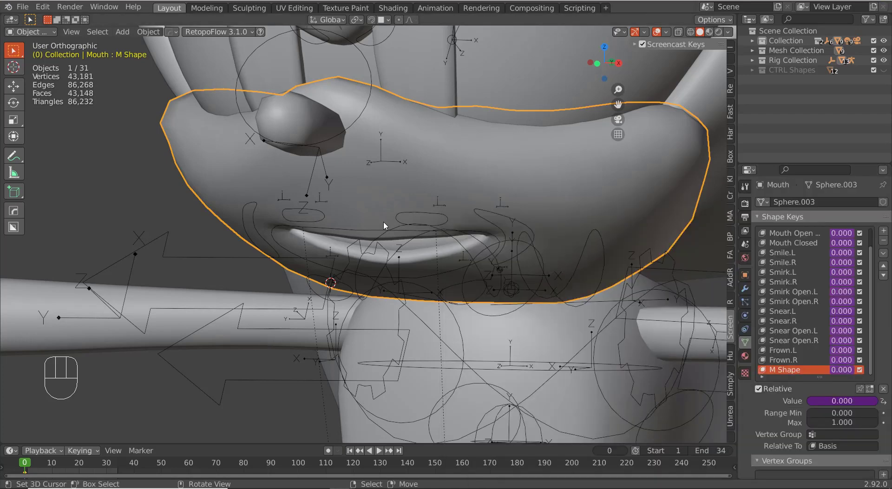
- Test the driver by moving Main Mouth CTRL along global Y in Pose Mode, cancel the move and leave Pose Mode
{"action": "key", "text": "ctrl+Tab"}
{"action": "key", "text": "g"}
{"action": "key", "text": "y"}
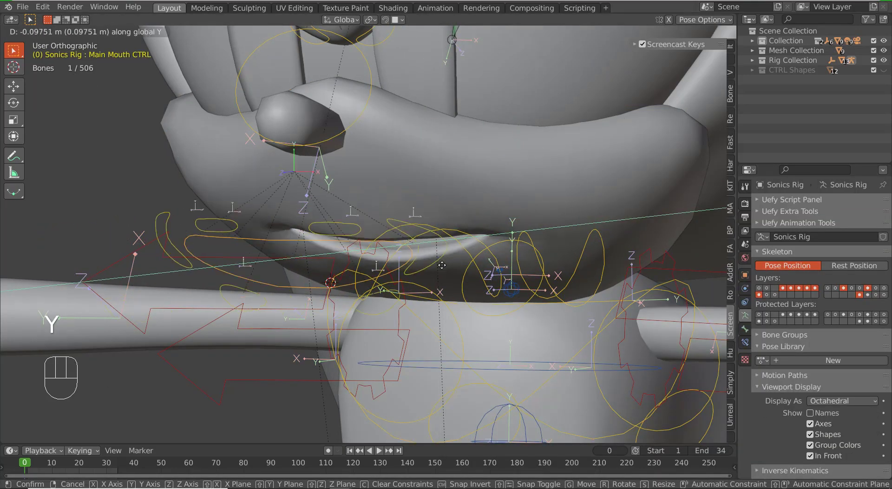
{"action": "right_click", "coordinate": [446, 217]}
{"action": "key", "text": "ctrl+Tab"}
- Set the x coefficient of the M Shape driver's Generator modifier to -70
{"action": "left_click", "coordinate": [584, 197]}
{"action": "right_click", "coordinate": [836, 364]}
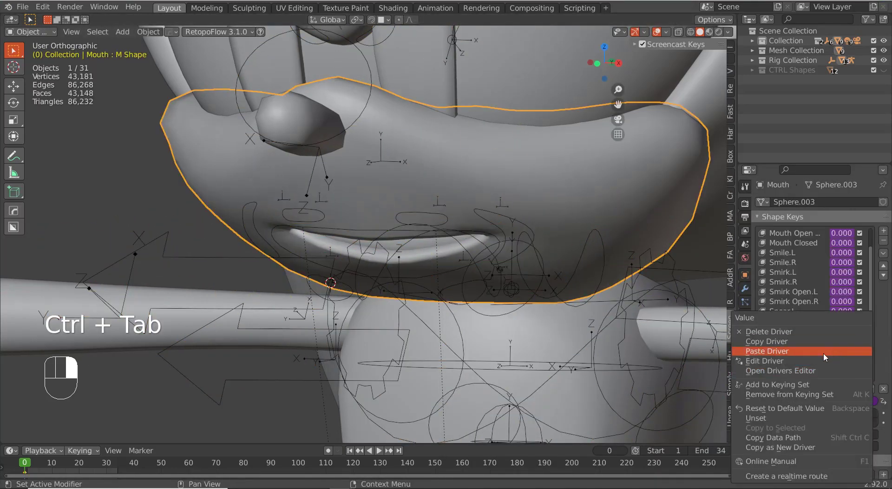
{"action": "left_click", "coordinate": [822, 372]}
{"action": "left_click", "coordinate": [880, 304]}
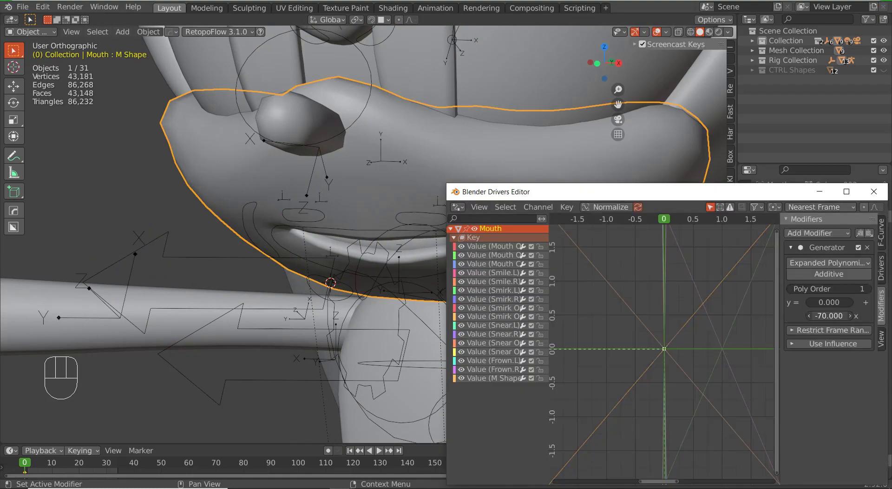
{"action": "left_click", "coordinate": [868, 194]}
- Recheck the M Shape driver by moving Main Mouth CTRL along global Y from several angles, cancelling each move, and return to Object Mode
{"action": "key", "text": "ctrl+Tab"}
{"action": "key", "text": "g"}
{"action": "key", "text": "y"}
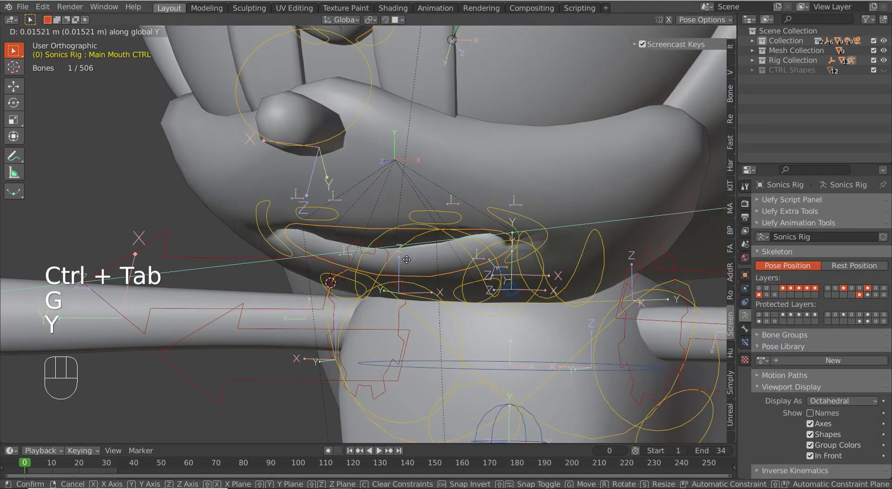
{"action": "right_click", "coordinate": [404, 258]}
{"action": "middle_click_drag", "start_coordinate": [402, 258], "coordinate": [372, 255]}
{"action": "key", "text": "g"}
{"action": "key", "text": "y"}
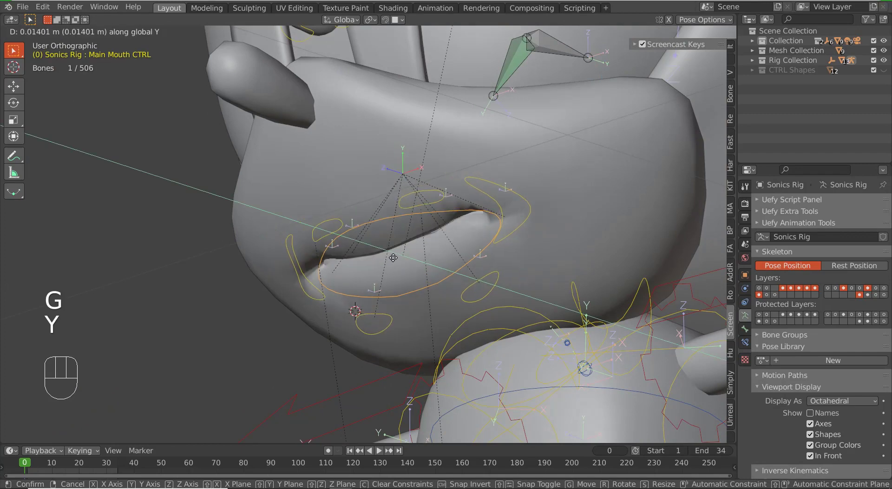
{"action": "right_click", "coordinate": [381, 258]}
{"action": "key", "text": "KP_1"}
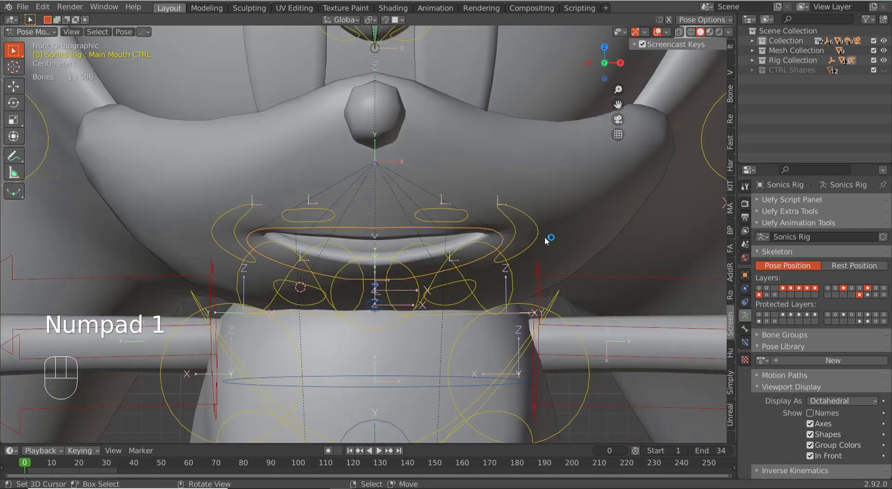
{"action": "key", "text": "ctrl+Tab"}
- Select the mouth mesh, add a single new shape key below M Shape and enter Edit Mode on it
{"action": "right_click", "coordinate": [589, 230]}
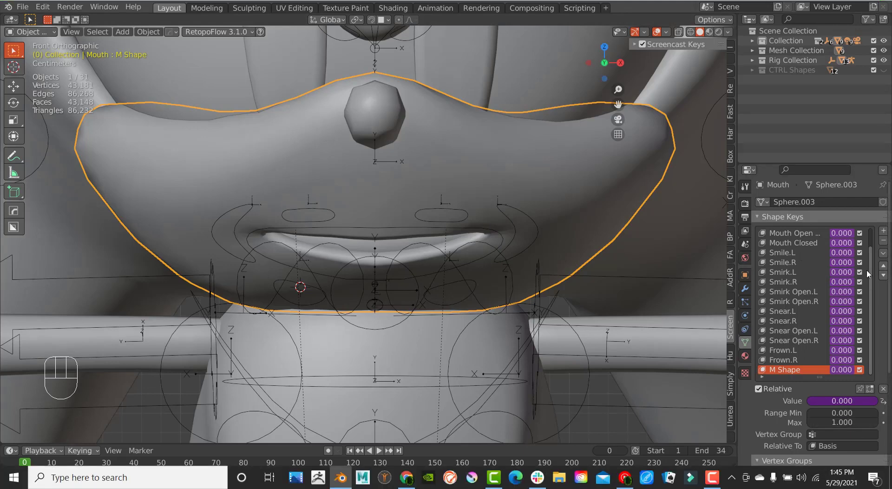
{"action": "left_click", "coordinate": [883, 231]}
{"action": "left_click", "coordinate": [882, 232]}
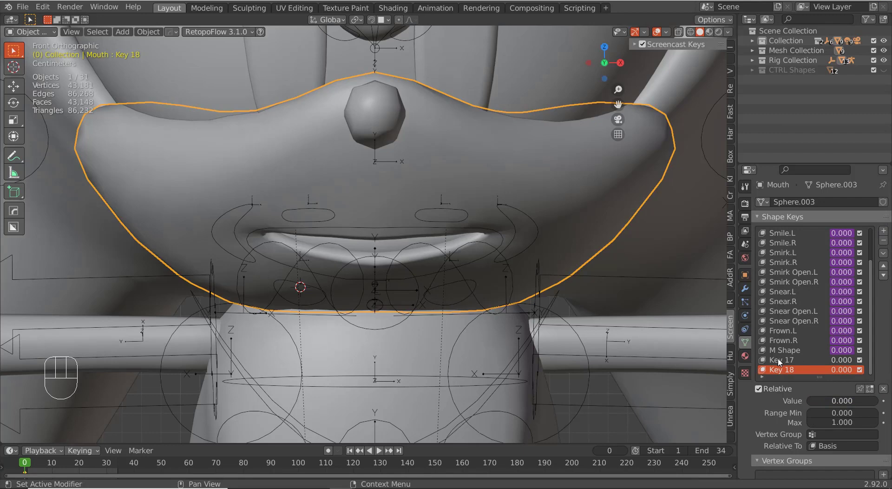
{"action": "left_click", "coordinate": [883, 241]}
{"action": "key", "text": "Tab"}
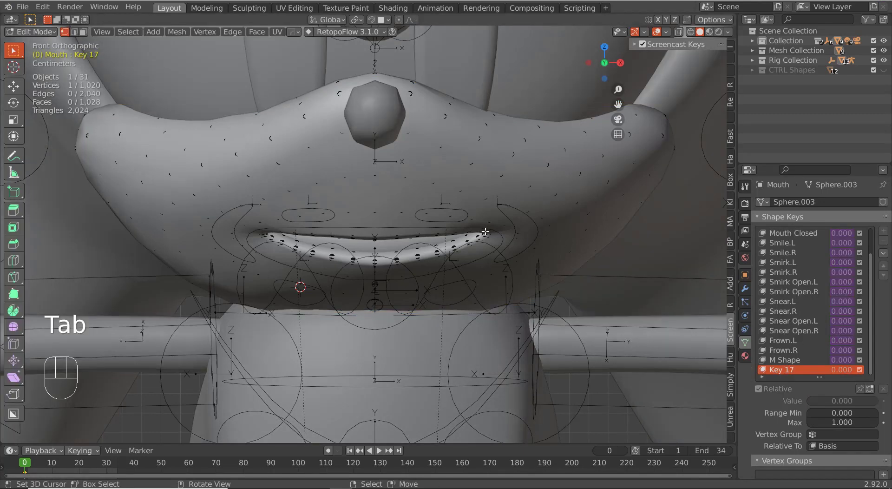
- Enable proportional editing and raise the character's left mouth-corner vertex about 0.023 m along global Z
{"action": "key", "text": "g"}
{"action": "key", "text": "z"}
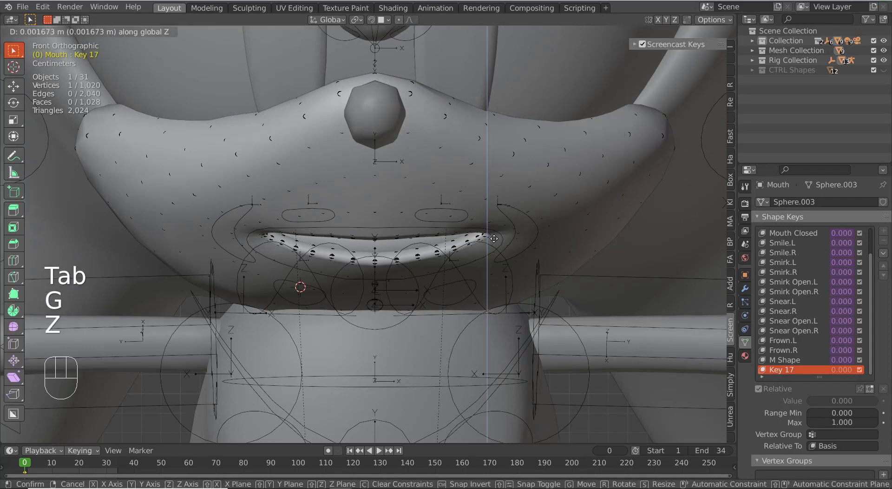
{"action": "left_click", "coordinate": [494, 239]}
{"action": "key", "text": "o"}
{"action": "key", "text": "g"}
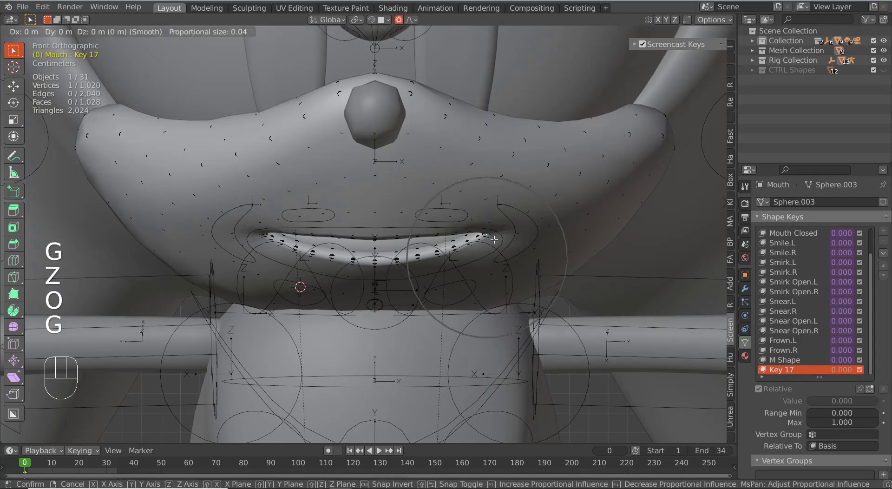
{"action": "key", "text": "z"}
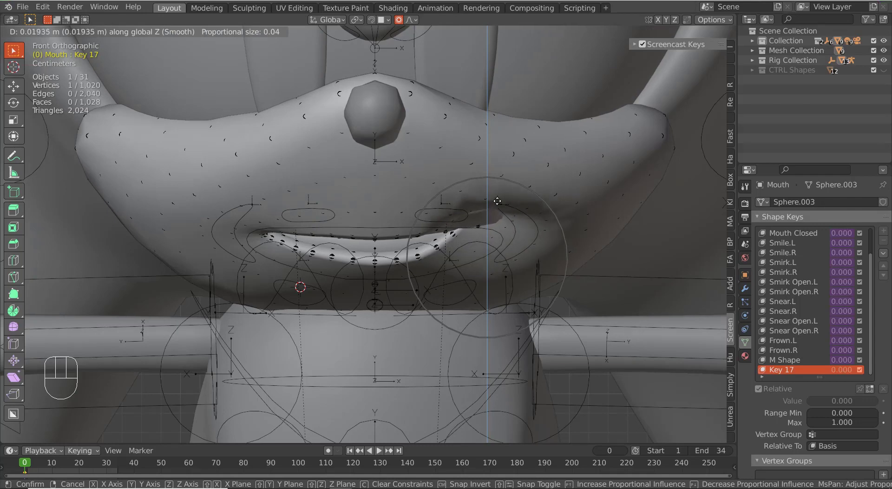
{"action": "left_click", "coordinate": [497, 199]}
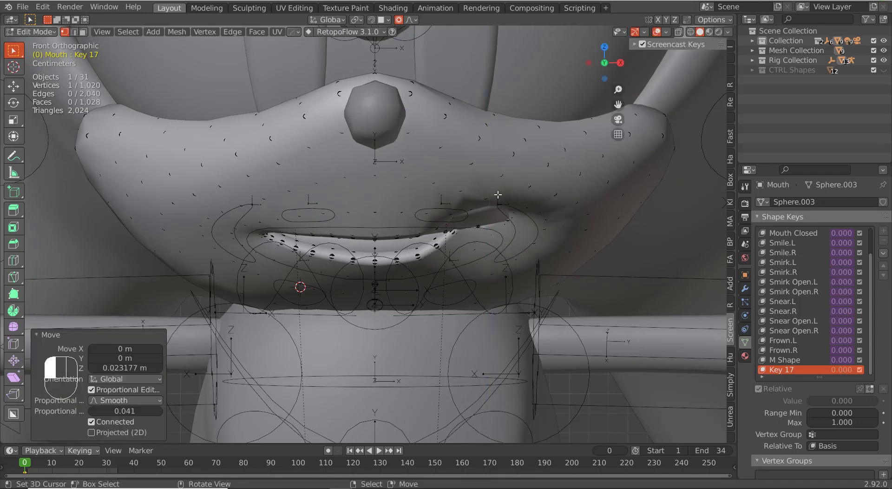
- Move the left mouth corner about -0.0156 m along global Y with a proportional size of 0.05
{"action": "middle_click_drag", "start_coordinate": [501, 221], "coordinate": [480, 231]}
{"action": "key", "text": "g"}
{"action": "key", "text": "y"}
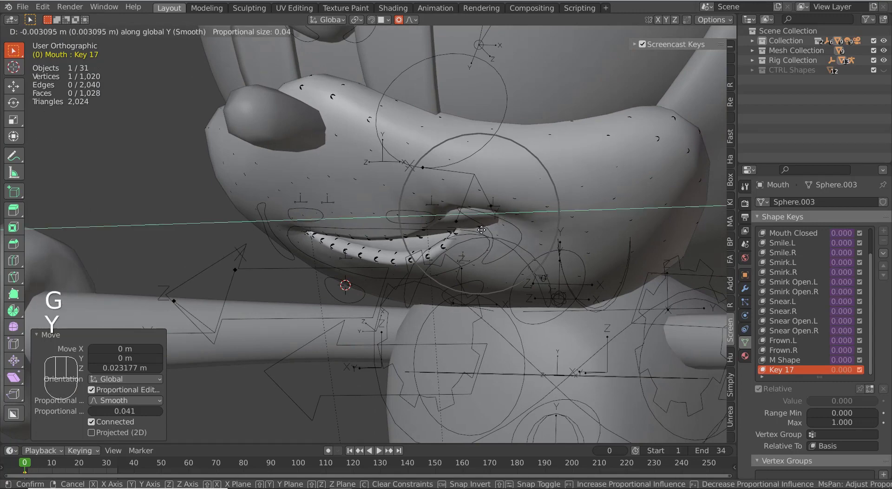
{"action": "scroll", "coordinate": [465, 233], "scroll_direction": "down", "scroll_amount": 3}
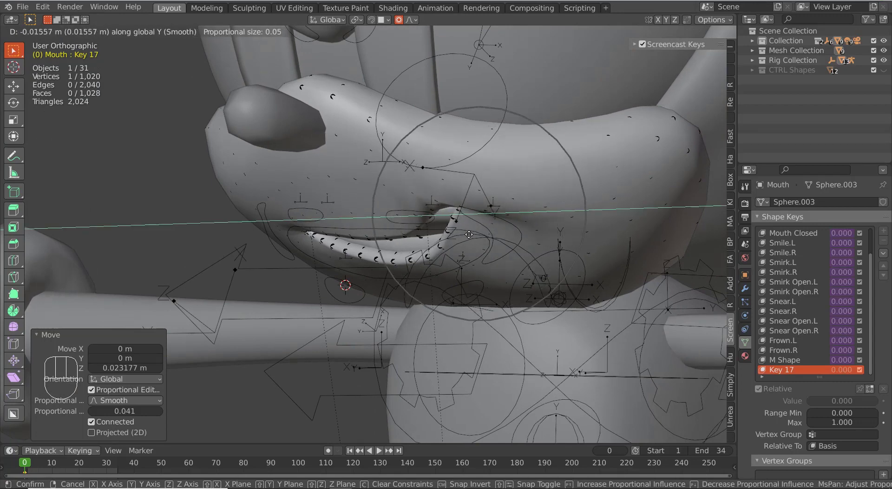
{"action": "scroll", "coordinate": [469, 234], "scroll_direction": "down", "scroll_amount": 1}
{"action": "scroll", "coordinate": [469, 234], "scroll_direction": "up", "scroll_amount": 1}
{"action": "scroll", "coordinate": [468, 234], "scroll_direction": "up", "scroll_amount": 1}
{"action": "left_click", "coordinate": [469, 234]}
- Move the left mouth corner about 0.0068 m further up along global Z and about -0.0156 m along global Y
{"action": "middle_click_drag", "start_coordinate": [469, 234], "coordinate": [521, 238]}
{"action": "key", "text": "KP_1"}
{"action": "scroll", "coordinate": [520, 238], "scroll_direction": "up", "scroll_amount": 1}
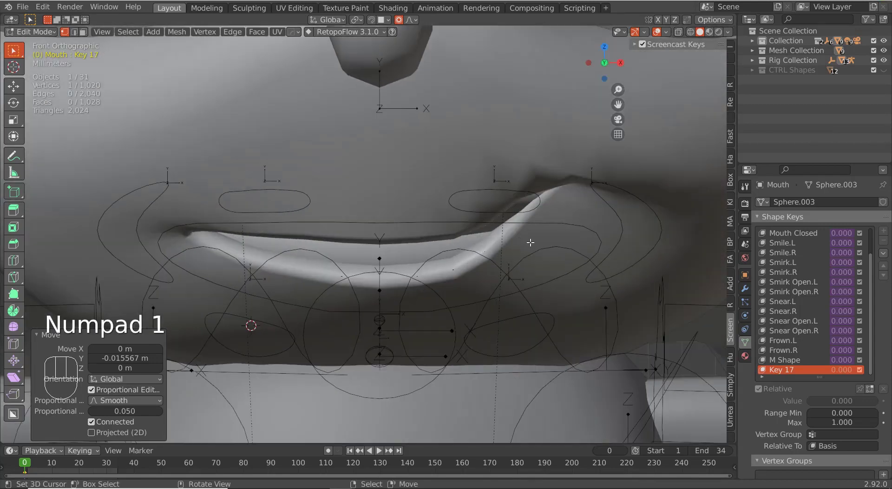
{"action": "key", "text": "g"}
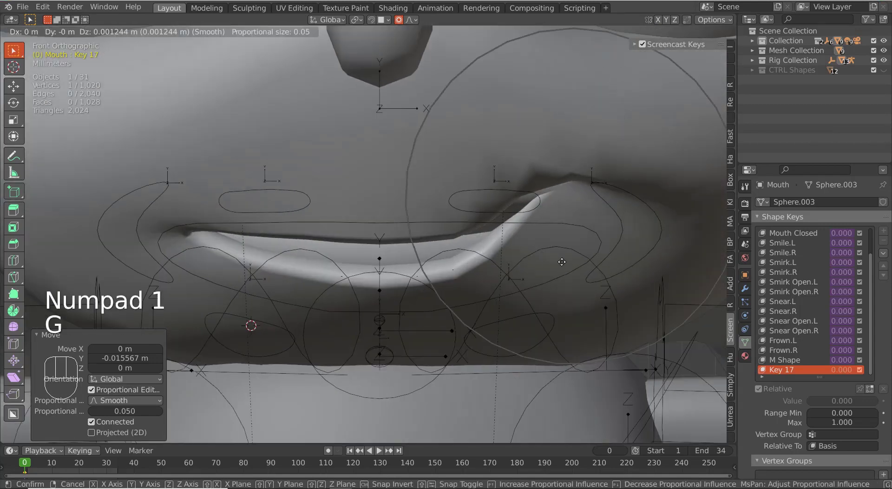
{"action": "key", "text": "z"}
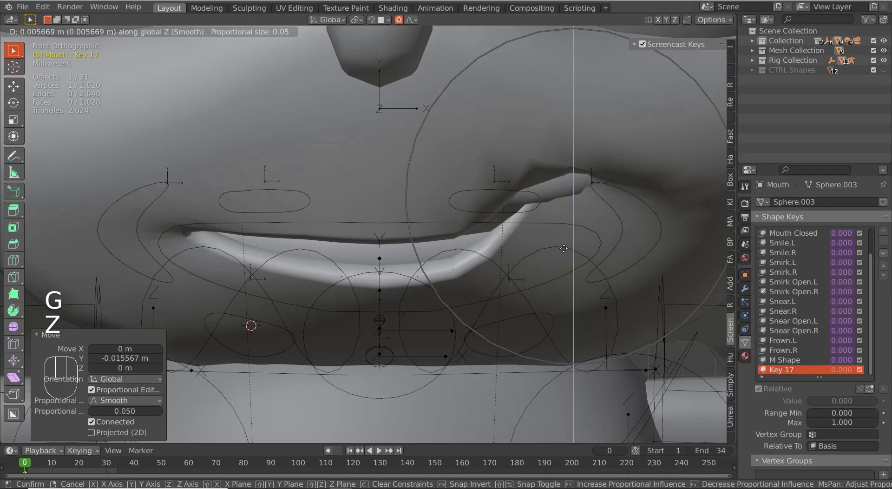
{"action": "left_click", "coordinate": [562, 257]}
{"action": "middle_click_drag", "start_coordinate": [562, 256], "coordinate": [561, 255]}
{"action": "key", "text": "g"}
{"action": "key", "text": "y"}
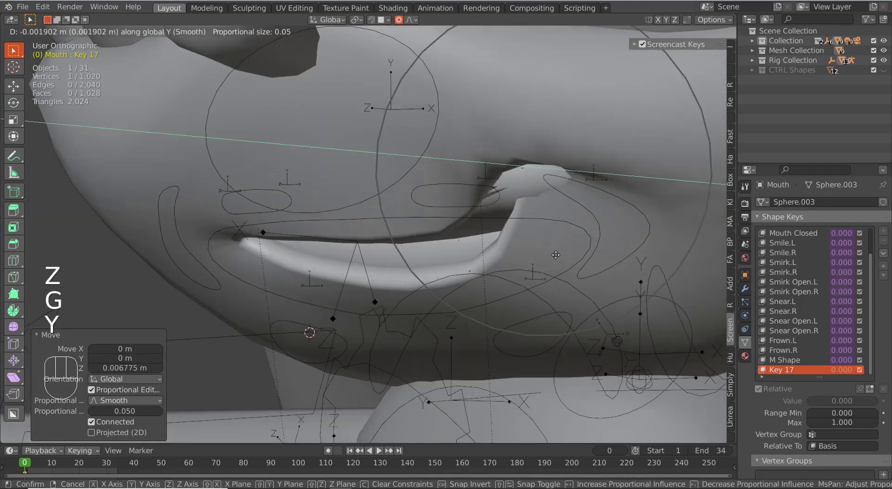
{"action": "left_click", "coordinate": [534, 258]}
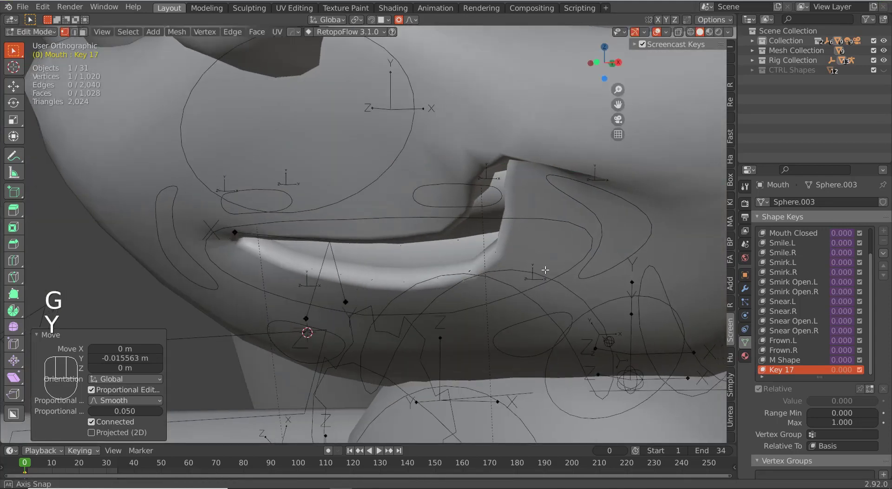
- Rotate the left mouth corner about -34.2° around the view axis with proportional editing
{"action": "middle_click_drag", "start_coordinate": [534, 258], "coordinate": [562, 274]}
{"action": "key", "text": "r"}
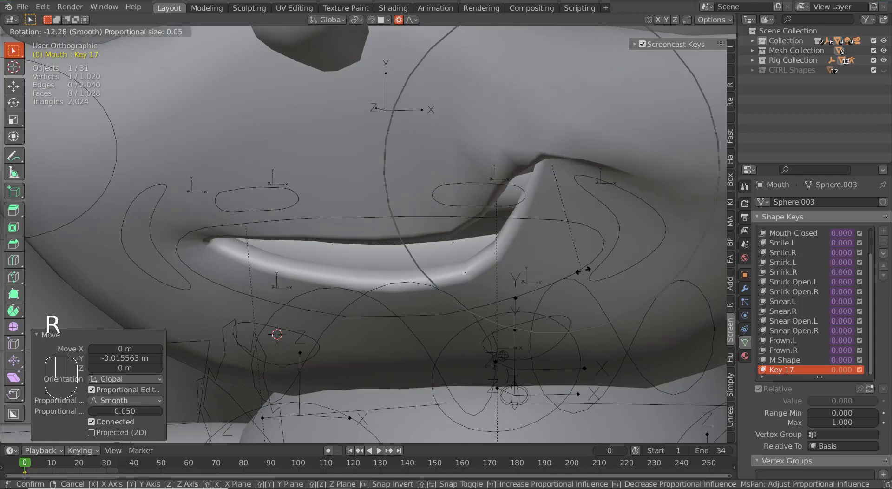
{"action": "left_click", "coordinate": [615, 248]}
- Smooth the lip curve beside the raised left corner by nudging two lip vertices, reducing the proportional size to about 0.02
{"action": "scroll", "coordinate": [551, 255], "scroll_direction": "down", "scroll_amount": 6}
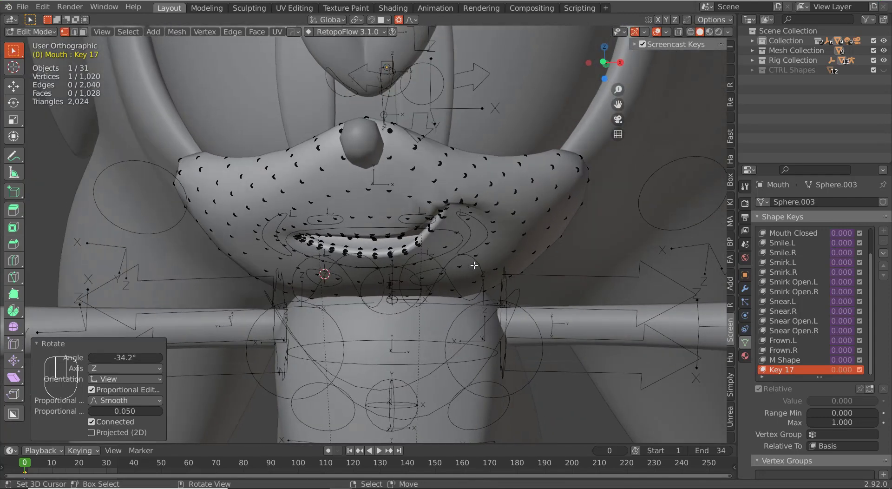
{"action": "key", "text": "KP_1"}
{"action": "scroll", "coordinate": [474, 265], "scroll_direction": "up", "scroll_amount": 4}
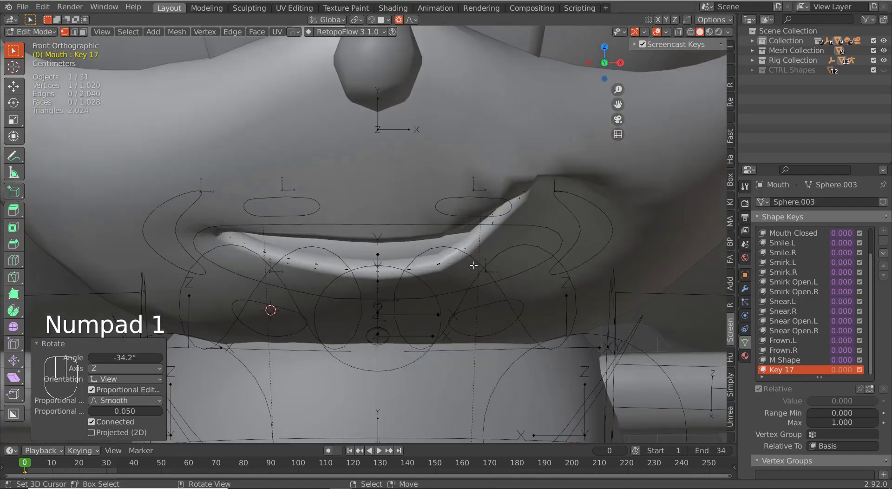
{"action": "right_click", "coordinate": [497, 222]}
{"action": "key", "text": "g"}
{"action": "left_click", "coordinate": [504, 247]}
{"action": "right_click", "coordinate": [483, 212]}
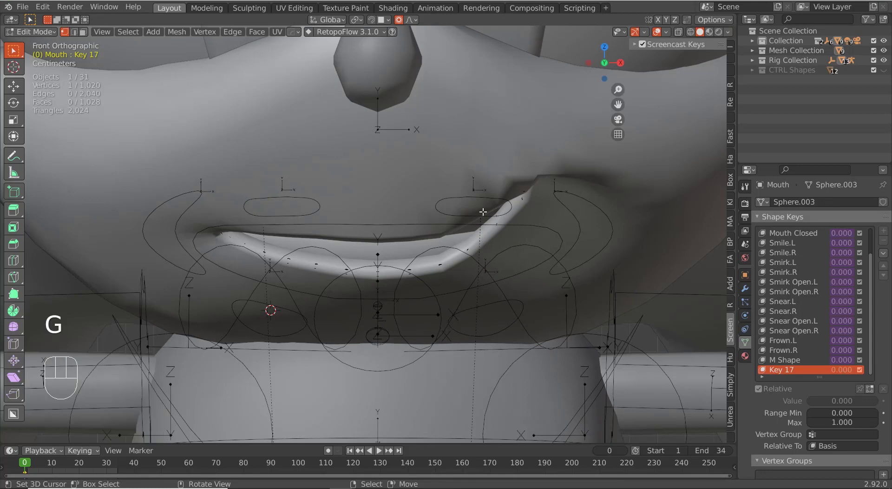
{"action": "key", "text": "g"}
{"action": "scroll", "coordinate": [484, 213], "scroll_direction": "up", "scroll_amount": 3}
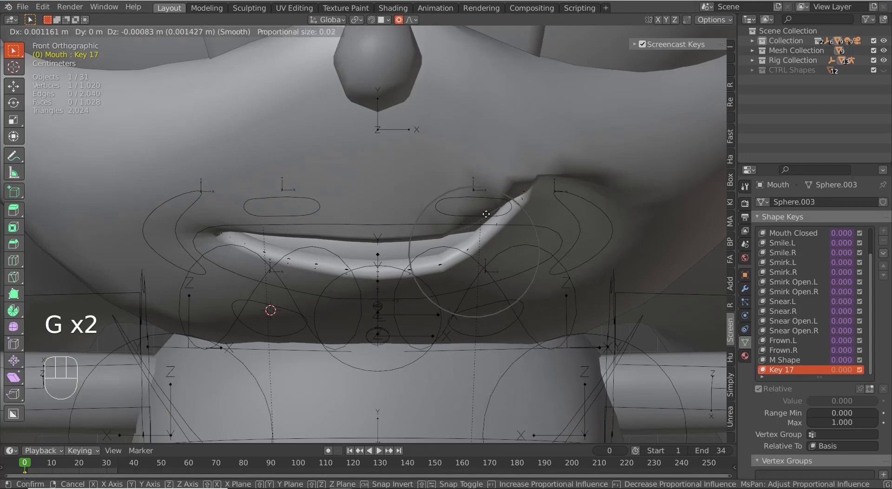
{"action": "left_click", "coordinate": [486, 214]}
- Return to Object Mode and set the value of shape key Key 17 to 1.000
{"action": "key", "text": "Tab"}
{"action": "scroll", "coordinate": [507, 274], "scroll_direction": "down", "scroll_amount": 4}
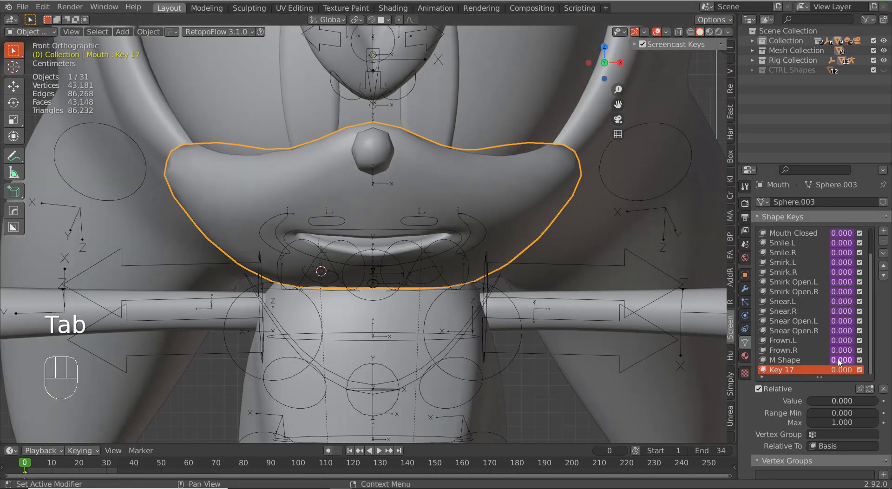
{"action": "mouse_move", "coordinate": [836, 370]}
{"action": "left_mouse_down"}
{"action": "mouse_move", "coordinate": [869, 370]}
{"action": "mouse_move", "coordinate": [827, 370]}
{"action": "left_mouse_up"}
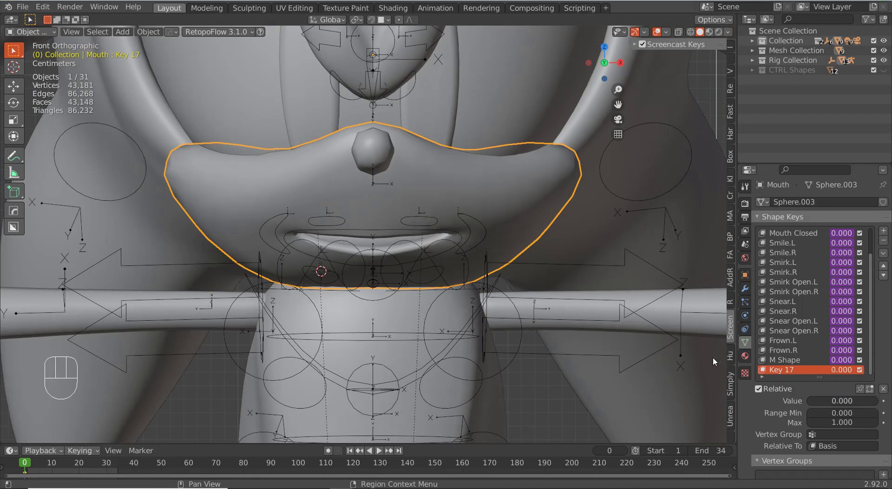
{"action": "scroll", "coordinate": [487, 294], "scroll_direction": "up", "scroll_amount": 2}
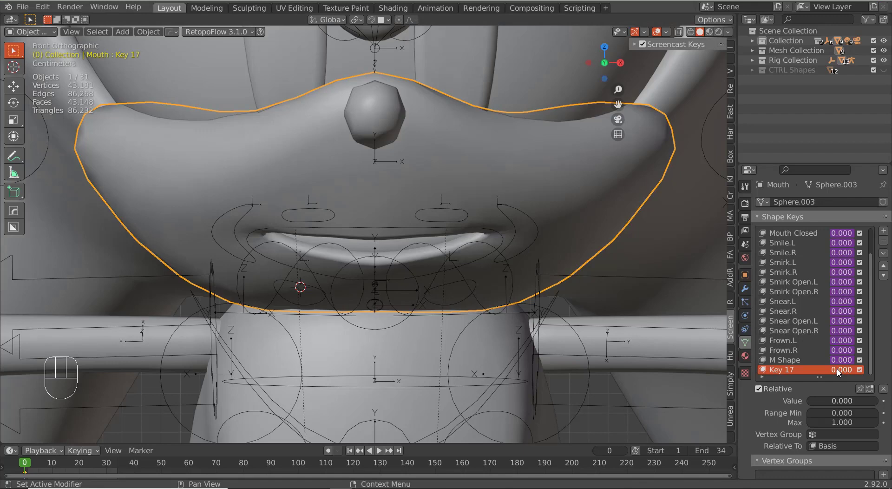
{"action": "left_click_drag", "start_coordinate": [839, 372], "coordinate": [863, 372]}
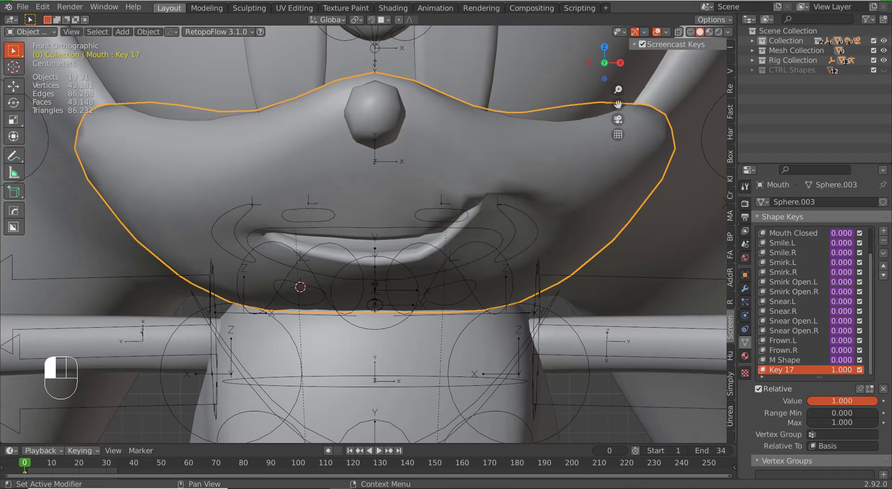
- Create a mirrored copy of the corner shape using New Shape from Mix and Mirror Shape Key, and reset both keys' values to 0
{"action": "left_click", "coordinate": [882, 254]}
{"action": "left_click", "coordinate": [864, 254]}
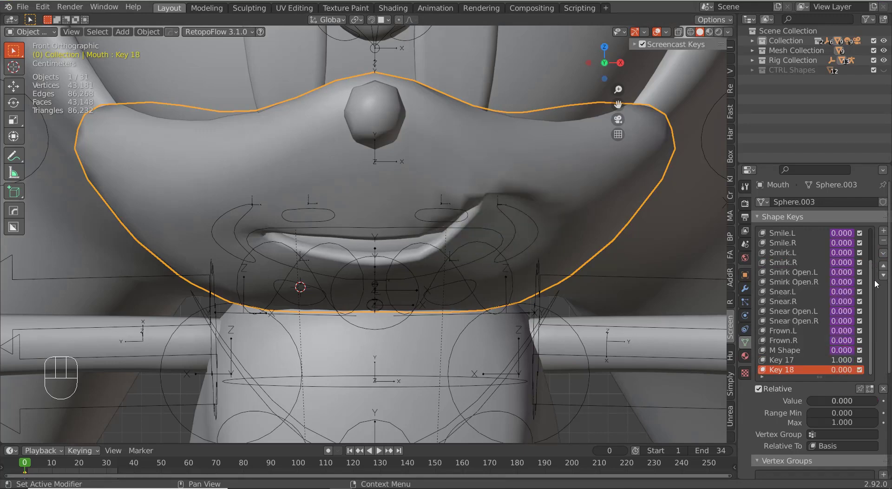
{"action": "left_click", "coordinate": [882, 253]}
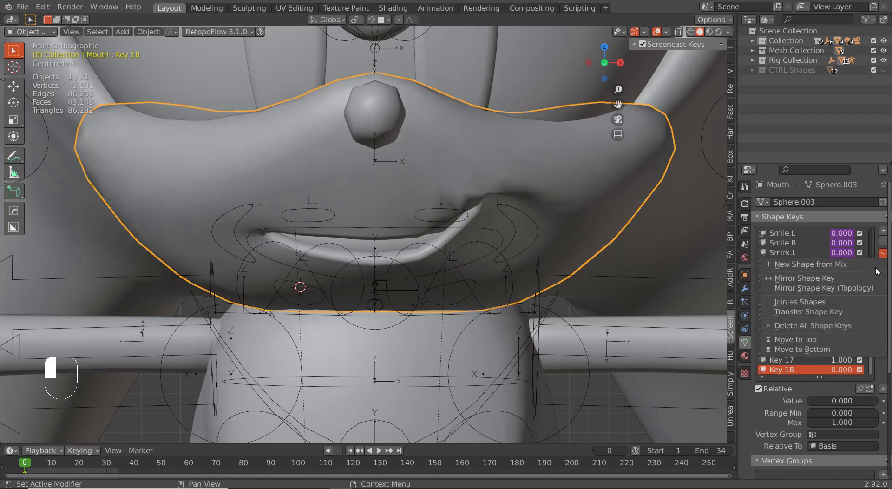
{"action": "left_click", "coordinate": [849, 278]}
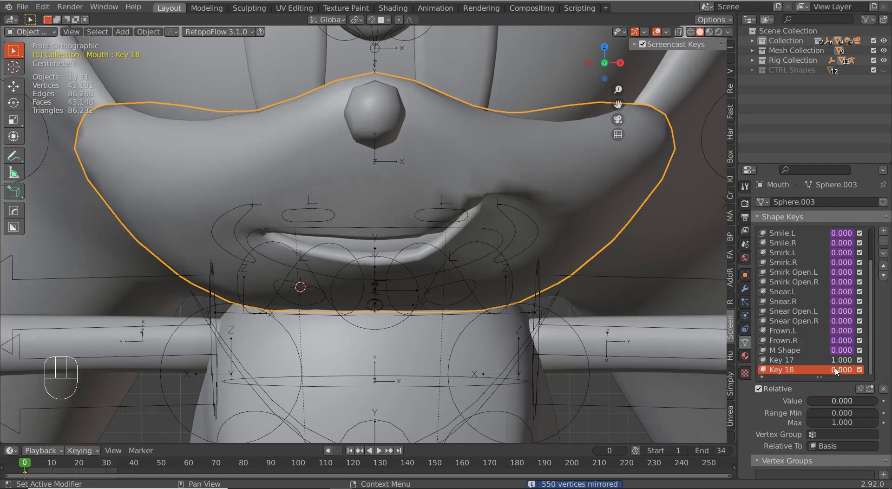
{"action": "left_click_drag", "start_coordinate": [835, 369], "coordinate": [796, 362]}
- Rename shape key Key 17 to "Mouth Corner Up.L"
{"action": "left_click", "coordinate": [789, 361]}
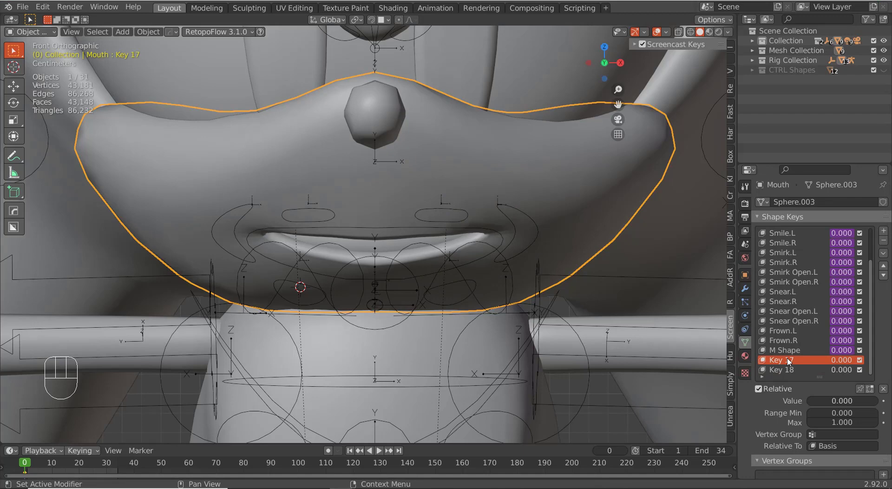
{"action": "double_click", "coordinate": [789, 360]}
{"action": "type", "text": "M"}
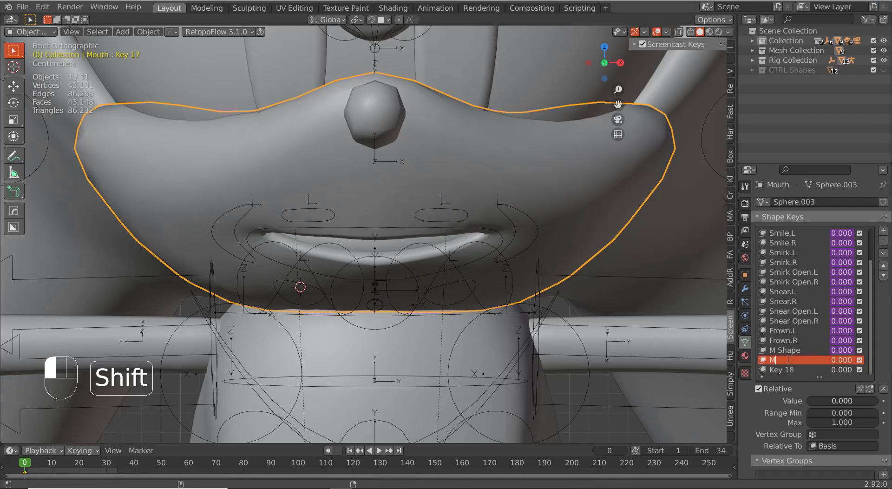
{"action": "type", "text": "outh Co"}
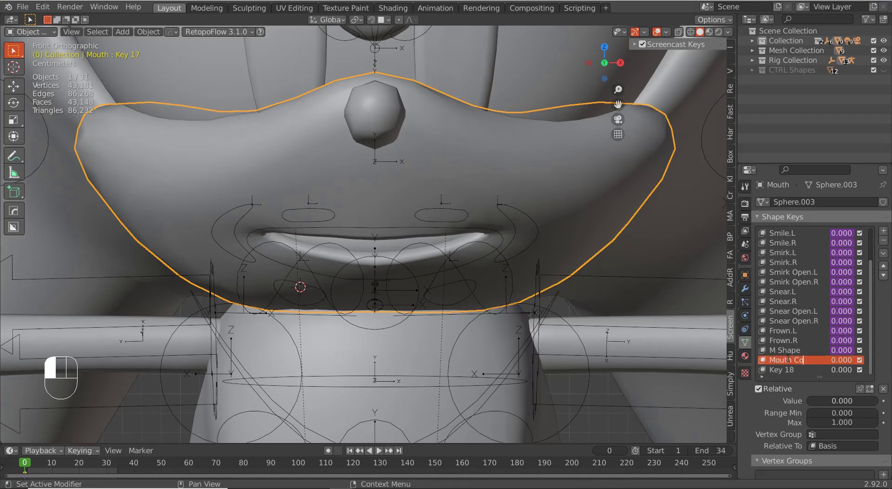
{"action": "type", "text": "rner Up.L"}
{"action": "key", "text": "Return"}
- Rename the mirrored shape key Key 18 to "Mouth Corner Up.R", reusing the left key's name
{"action": "key", "text": "ctrl+c"}
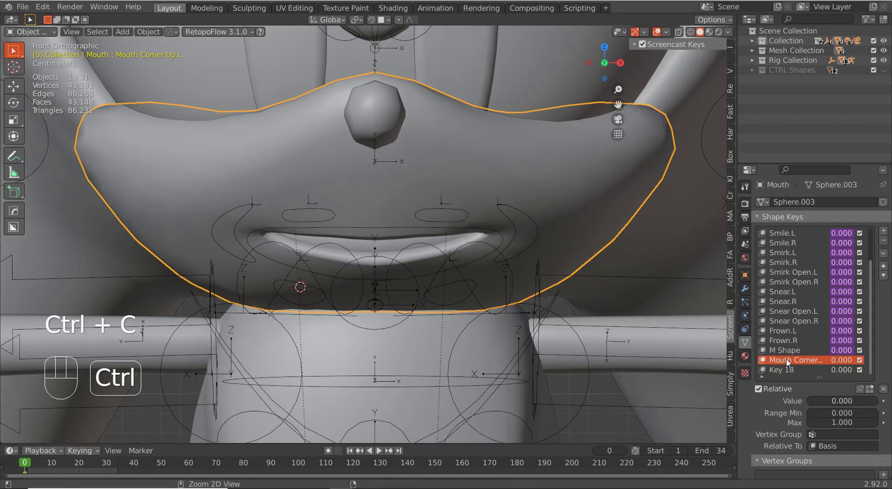
{"action": "left_click", "coordinate": [786, 369], "text": "ctrl"}
{"action": "key", "text": "ctrl+v"}
{"action": "key", "text": "BackSpace"}
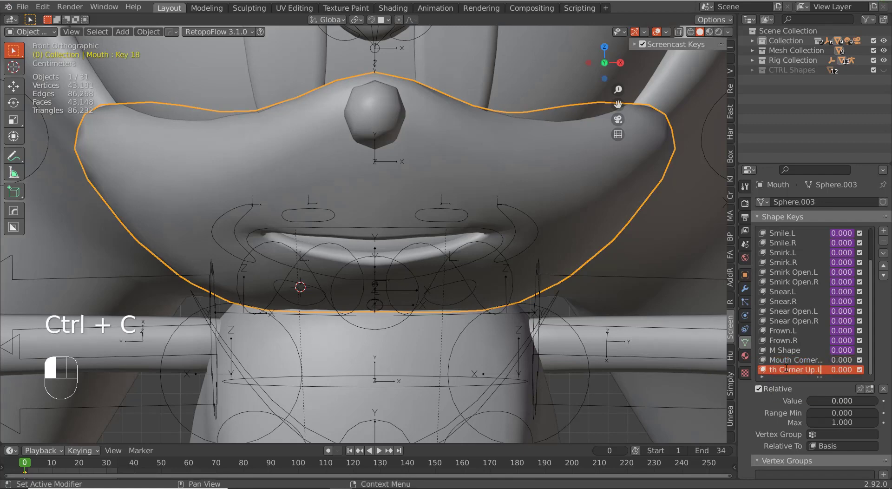
{"action": "type", "text": "R"}
{"action": "key", "text": "Return"}
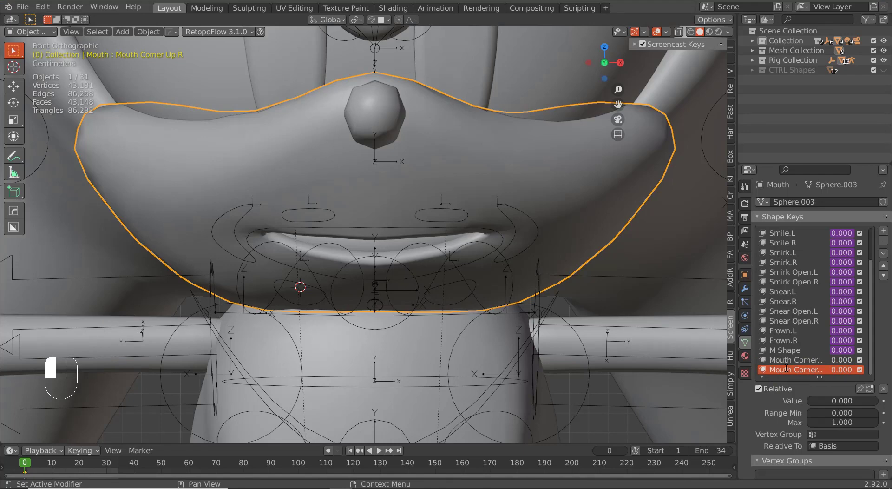
- Duplicate the mirrored Mouth Corner CTRL bones in the rig's Edit Mode and place the copies just inside the originals
{"action": "left_click", "coordinate": [532, 245]}
{"action": "left_click", "coordinate": [533, 246]}
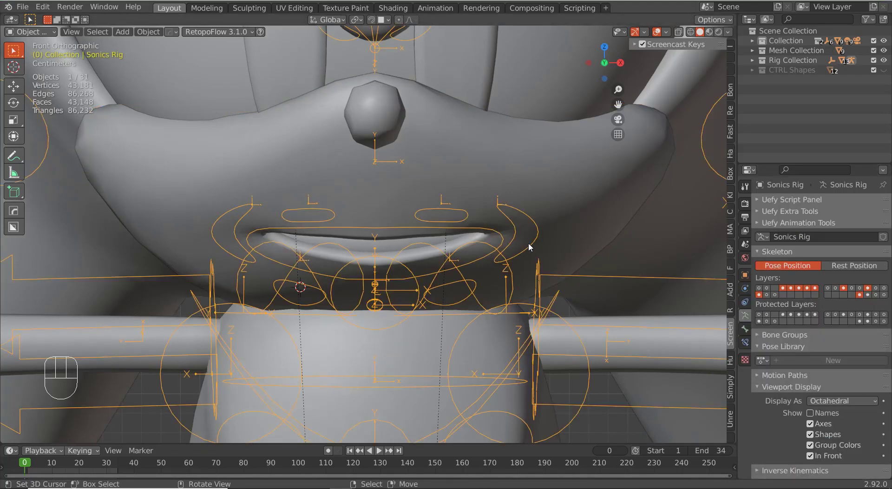
{"action": "key", "text": "ctrl+Tab"}
{"action": "key", "text": "Tab"}
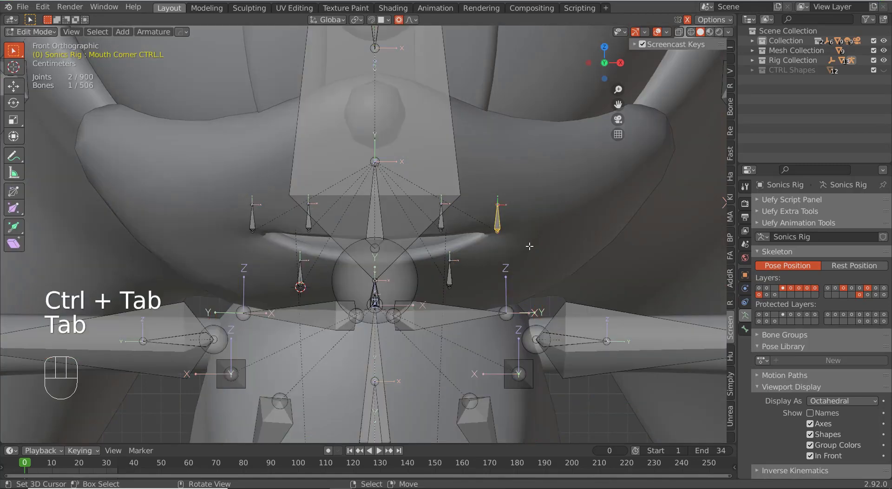
{"action": "key", "text": "shift+d"}
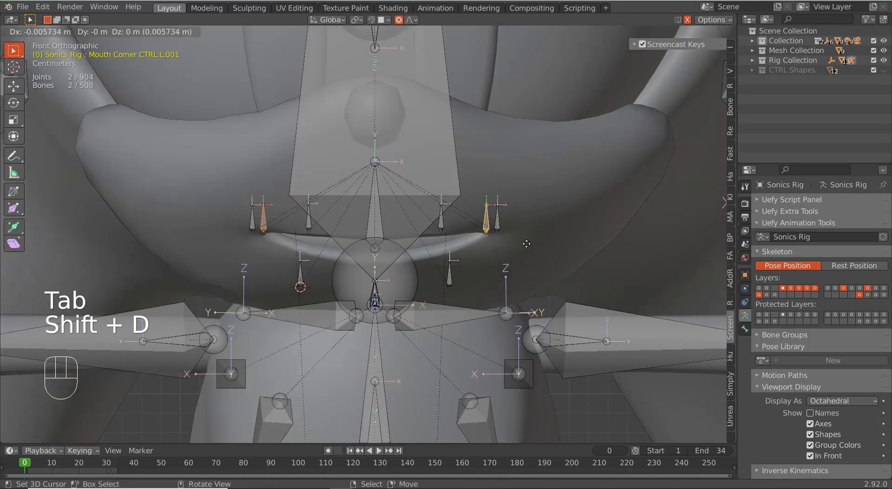
{"action": "left_click", "coordinate": [537, 253]}
- Scale the duplicated mouth corner bones to about 0.55 and position them at the lip corners
{"action": "key", "text": "s"}
{"action": "left_click", "coordinate": [524, 244]}
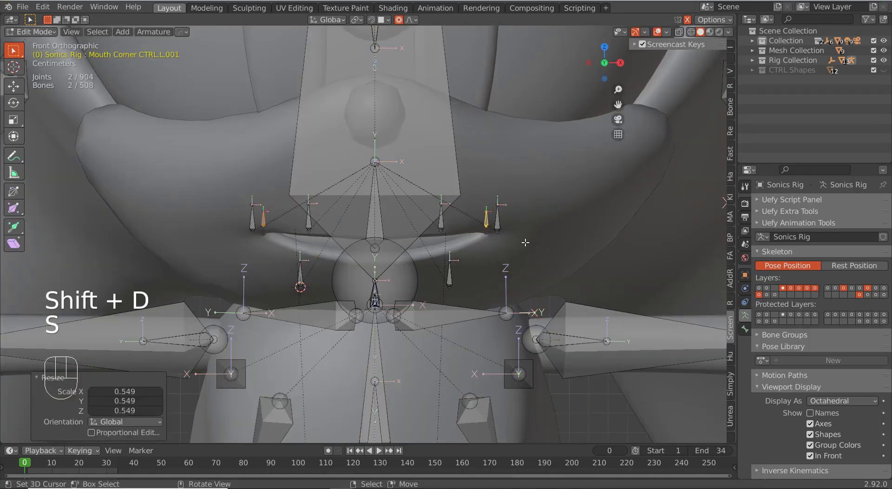
{"action": "key", "text": "g"}
{"action": "left_click", "coordinate": [506, 244]}
- Rename the left duplicated bone to "Mouth Corner Secondary CTRL.L"
{"action": "left_click", "coordinate": [485, 227]}
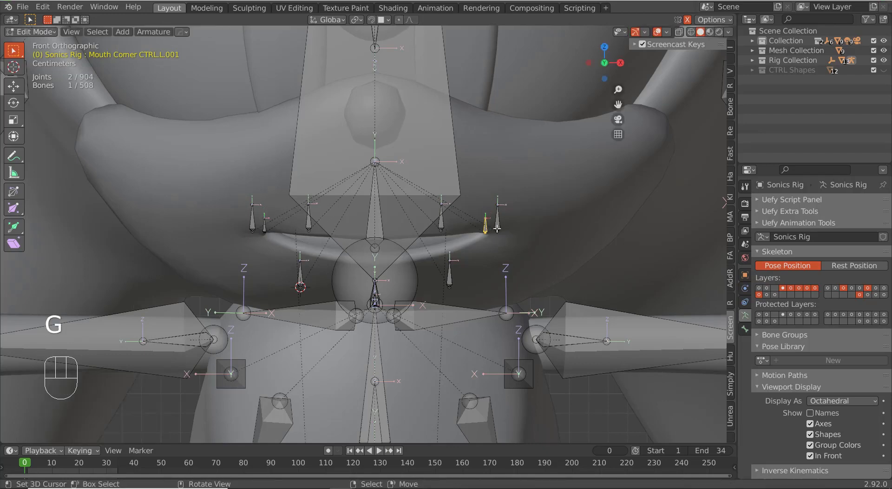
{"action": "left_click", "coordinate": [745, 328]}
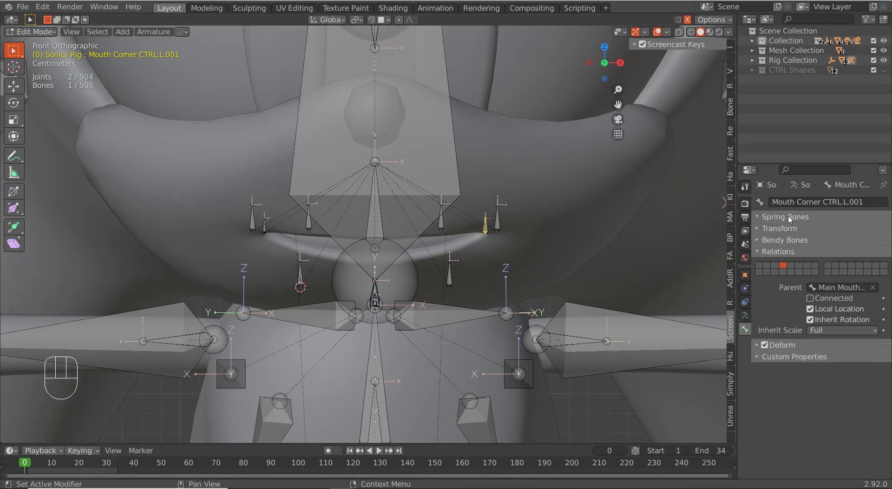
{"action": "left_click", "coordinate": [823, 203]}
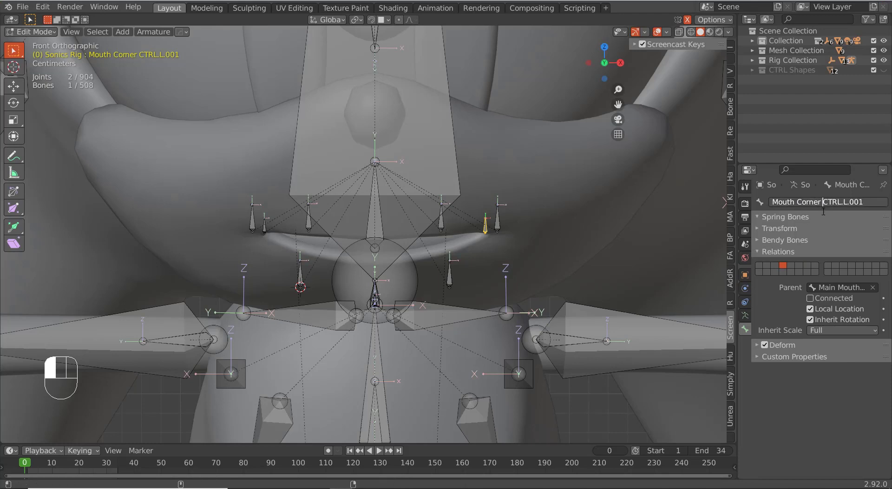
{"action": "type", "text": "Secondary"}
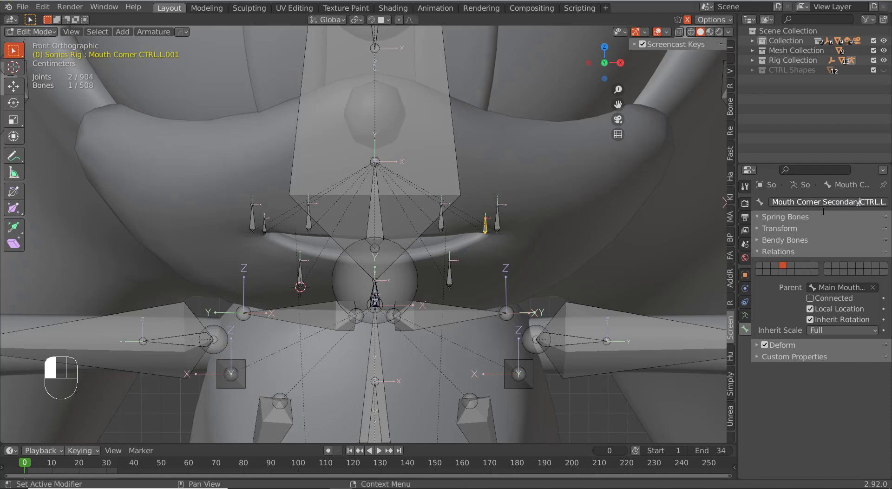
{"action": "key", "text": "End"}
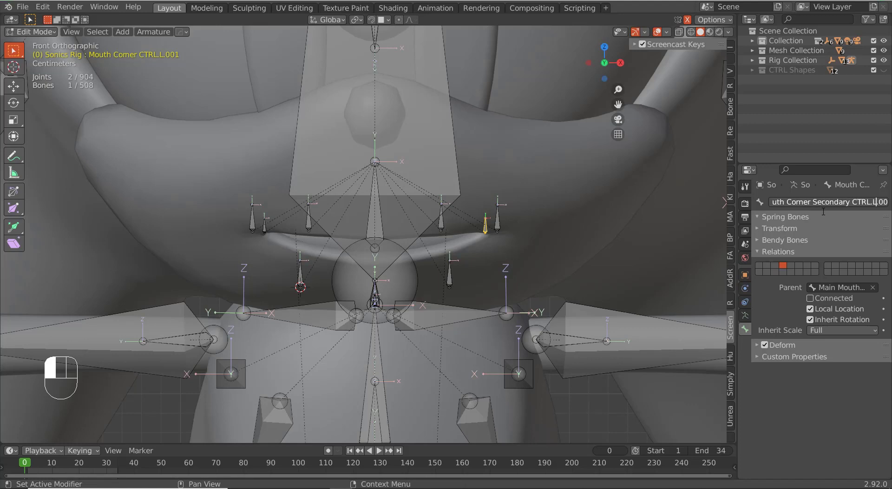
{"action": "key", "text": "BackSpace"}
{"action": "key", "text": "BackSpace"}
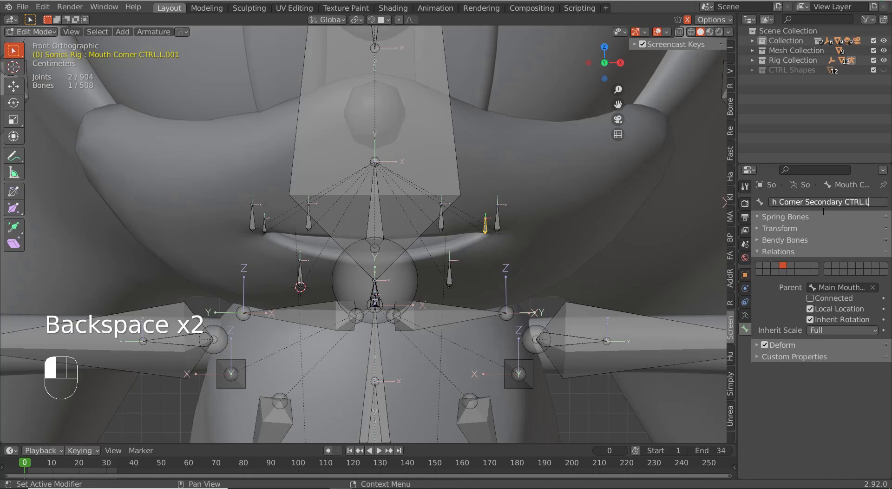
{"action": "left_click", "coordinate": [823, 212]}
- Rename the right duplicated bone to "Mouth Corner Secondary CTRL.R", reusing the left bone's name
{"action": "key", "text": "ctrl+c"}
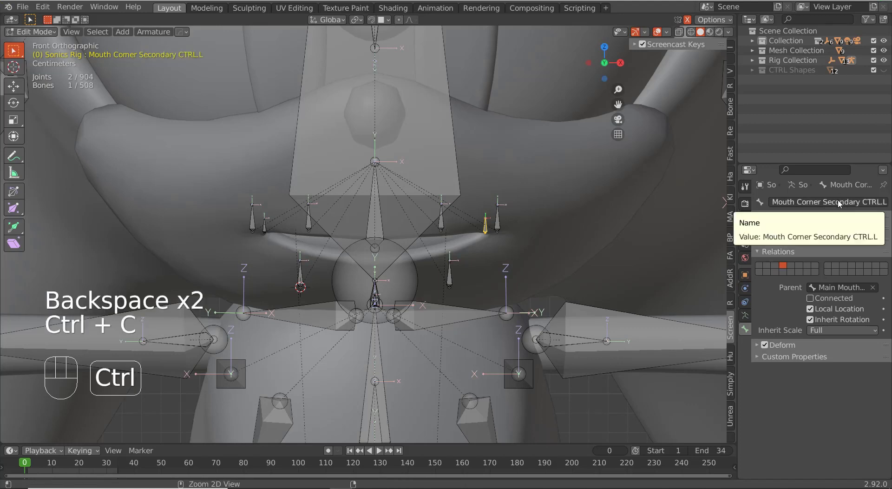
{"action": "left_click", "coordinate": [265, 226]}
{"action": "left_click", "coordinate": [836, 202]}
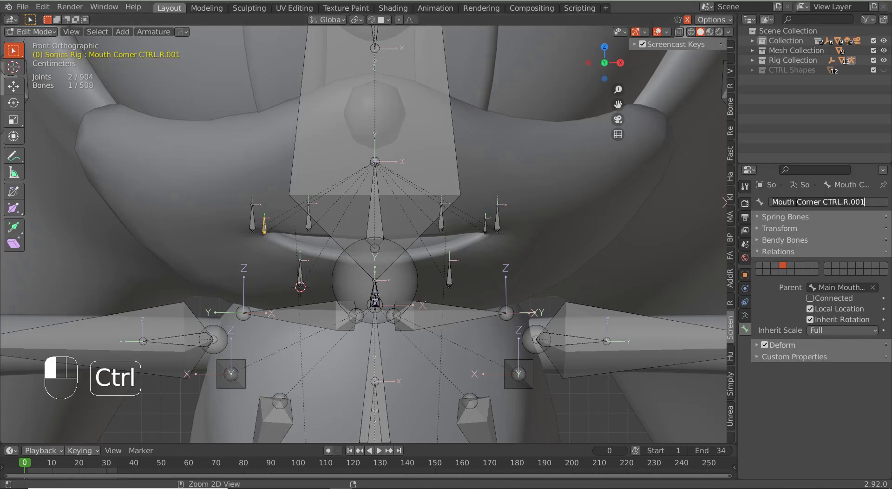
{"action": "key", "text": "ctrl+a"}
{"action": "key", "text": "ctrl+v"}
{"action": "key", "text": "Return"}
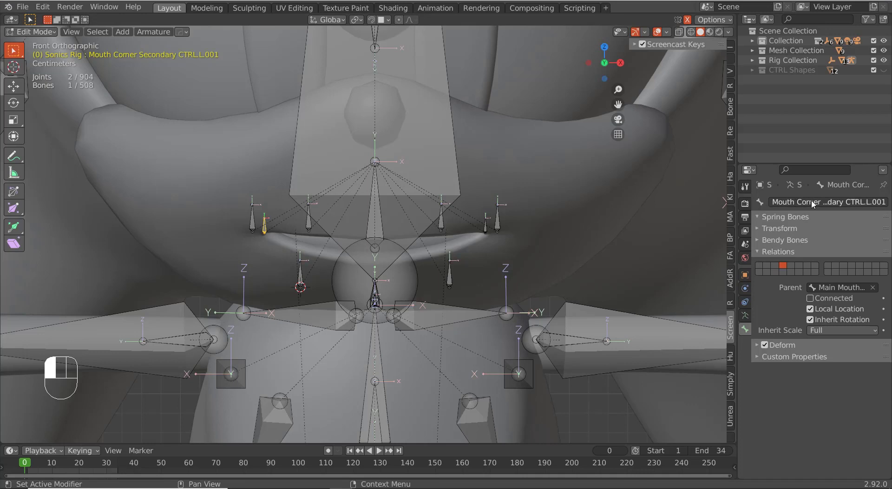
{"action": "left_click", "coordinate": [812, 203]}
{"action": "key", "text": "ctrl+BackSpace"}
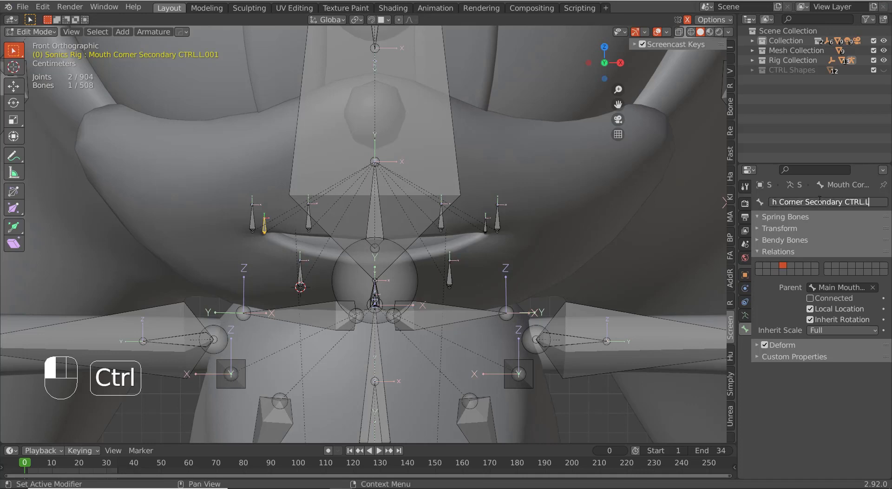
{"action": "key", "text": "BackSpace"}
{"action": "key", "text": "BackSpace"}
{"action": "type", "text": "R"}
{"action": "key", "text": "Return"}
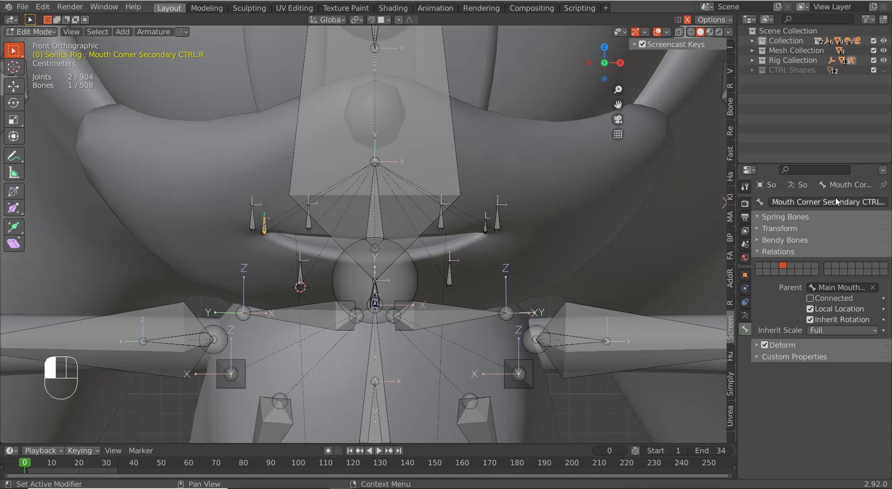
- Return to Object Mode and add an Averaged Value driver to the mouth mesh's Mouth Corner Up.L shape key
{"action": "key", "text": "Tab"}
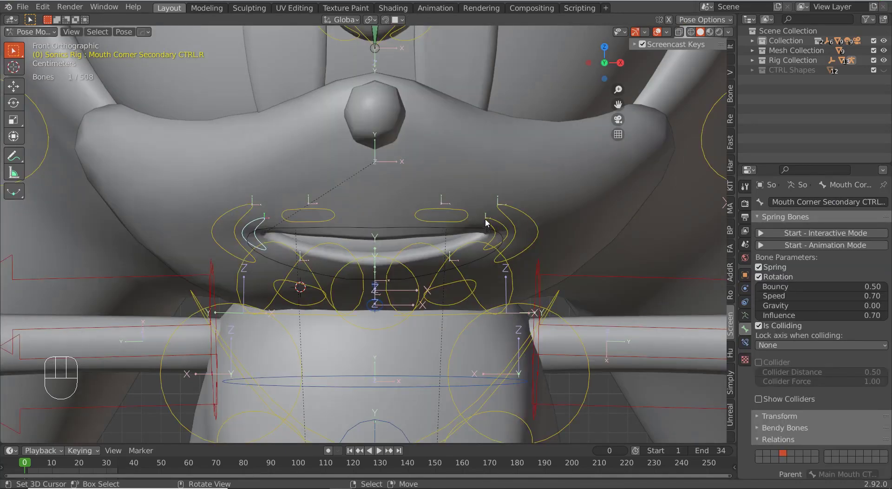
{"action": "key", "text": "ctrl+Tab"}
{"action": "left_click", "coordinate": [555, 212]}
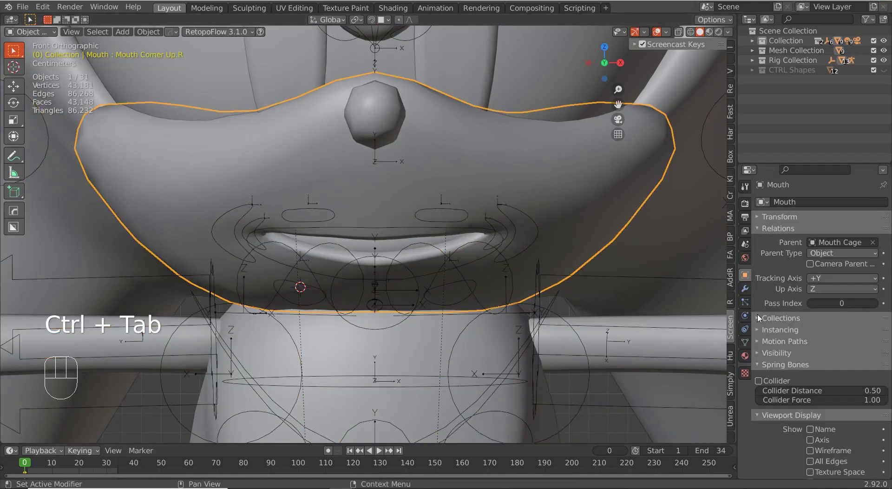
{"action": "left_click", "coordinate": [745, 342]}
{"action": "right_click", "coordinate": [836, 364]}
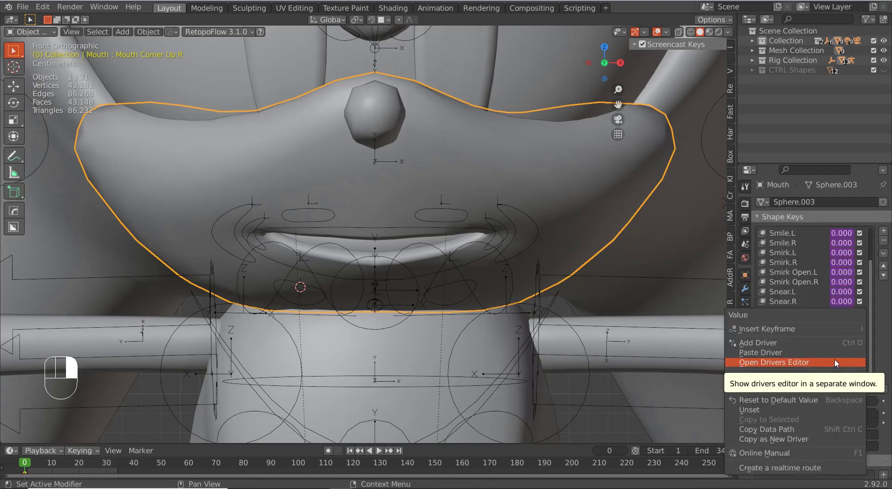
{"action": "left_click", "coordinate": [831, 342]}
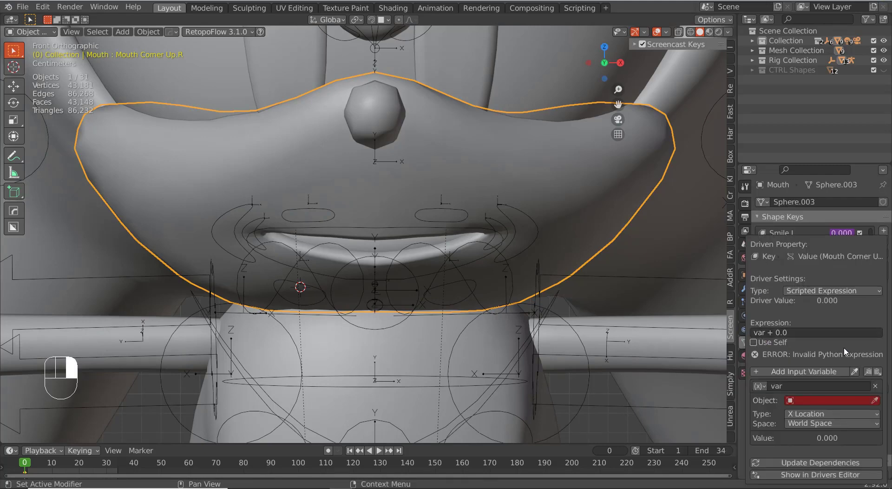
{"action": "left_click", "coordinate": [828, 291]}
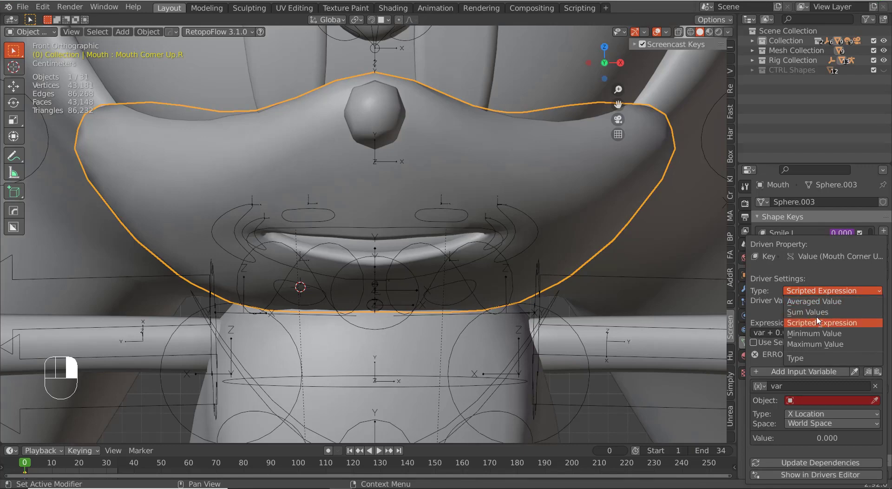
{"action": "left_click", "coordinate": [814, 301]}
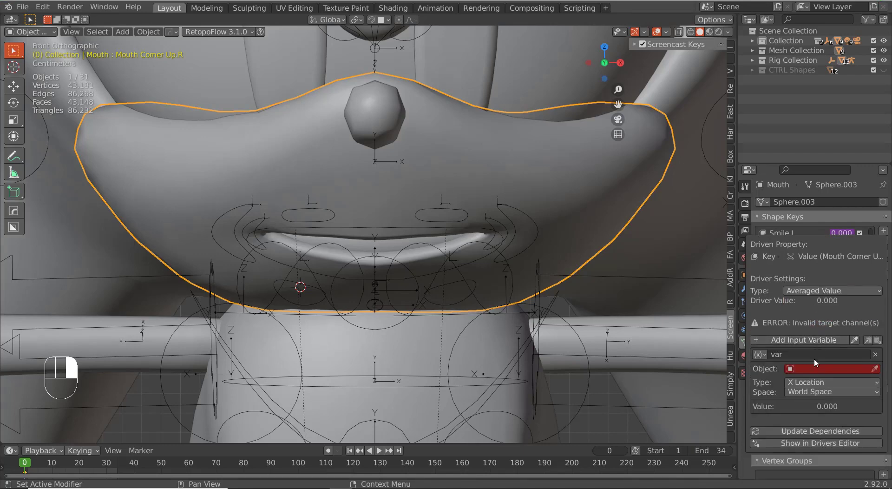
- Set the driver variable to Y Location with Sonics Rig as its target object
{"action": "left_click", "coordinate": [810, 383]}
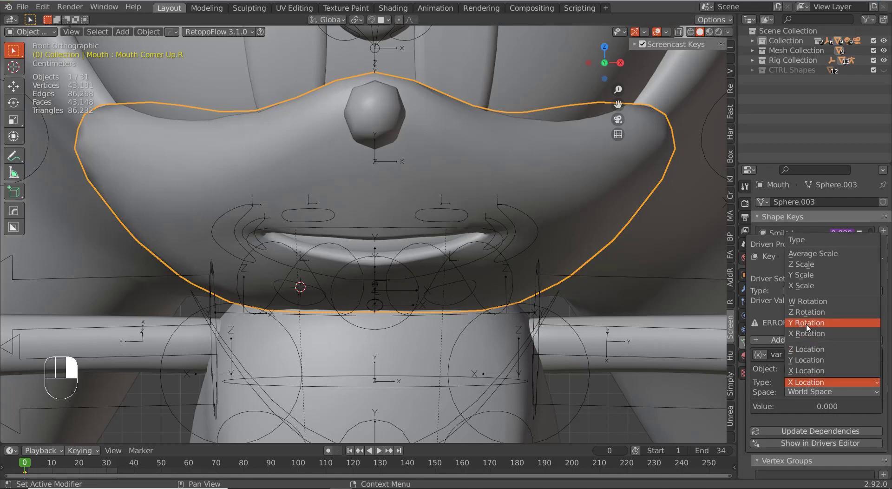
{"action": "left_click", "coordinate": [809, 359]}
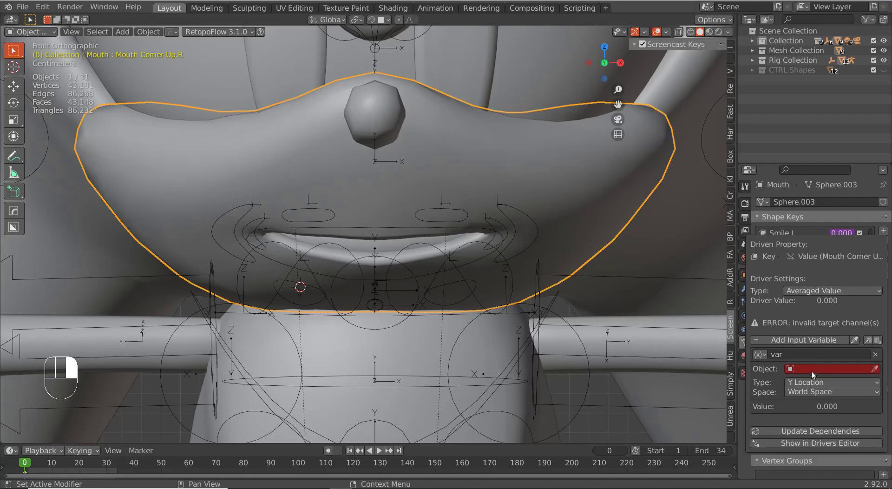
{"action": "left_click", "coordinate": [809, 368]}
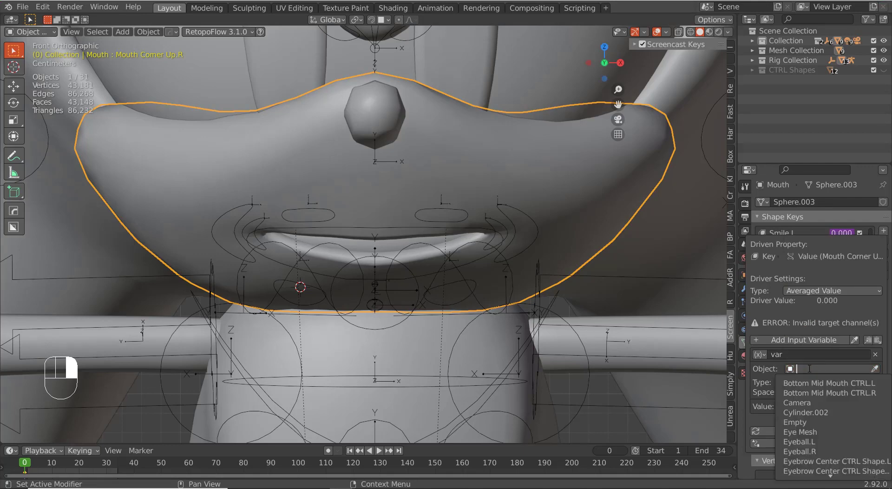
{"action": "type", "text": "Sonic"}
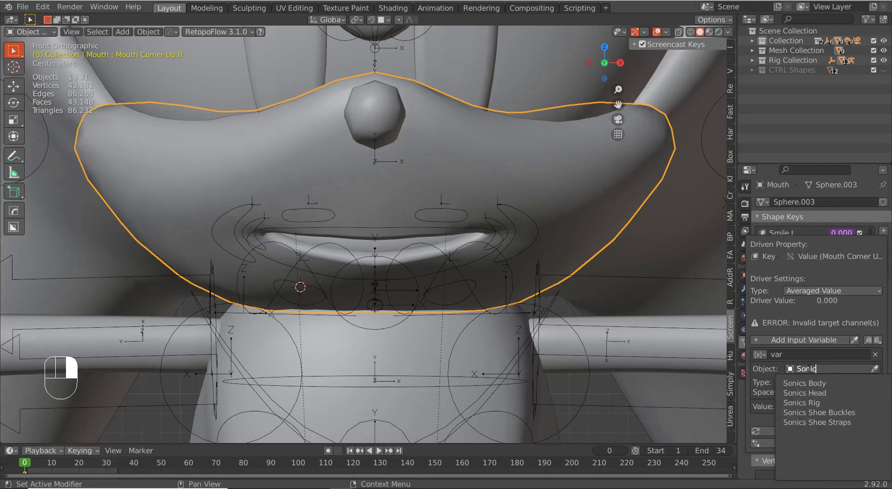
{"action": "key", "text": "Down"}
{"action": "key", "text": "Down"}
{"action": "key", "text": "Down"}
{"action": "key", "text": "Return"}
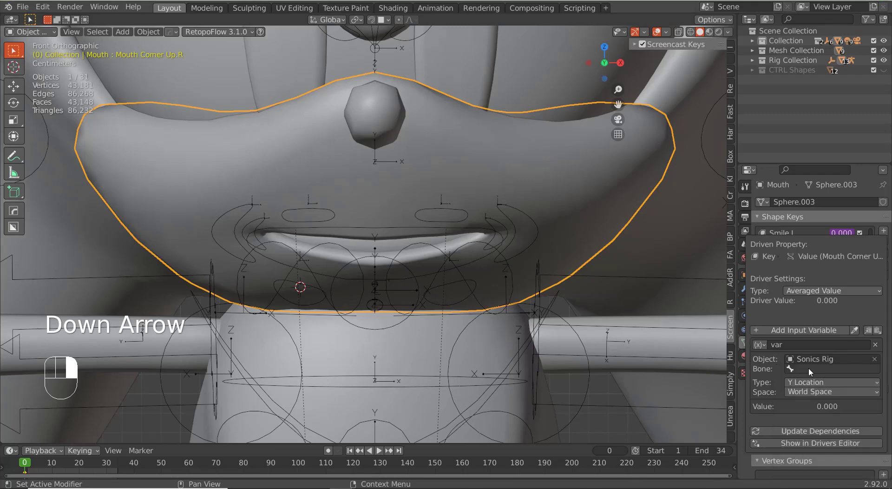
- Target the bone Mouth Corner Secondary CTRL.L in the driver variable and set its space to Local Space
{"action": "left_click", "coordinate": [809, 368]}
{"action": "type", "text": "Mo"}
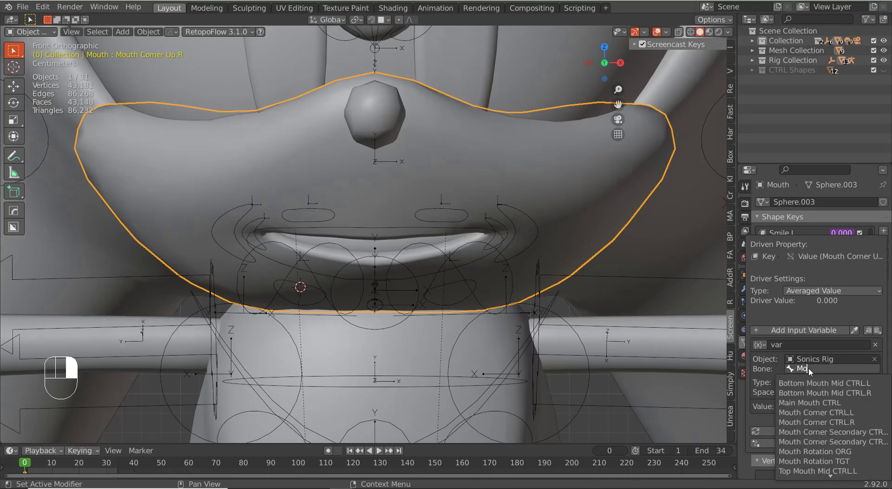
{"action": "key", "text": "BackSpace"}
{"action": "key", "text": "BackSpace"}
{"action": "type", "text": "Sec"}
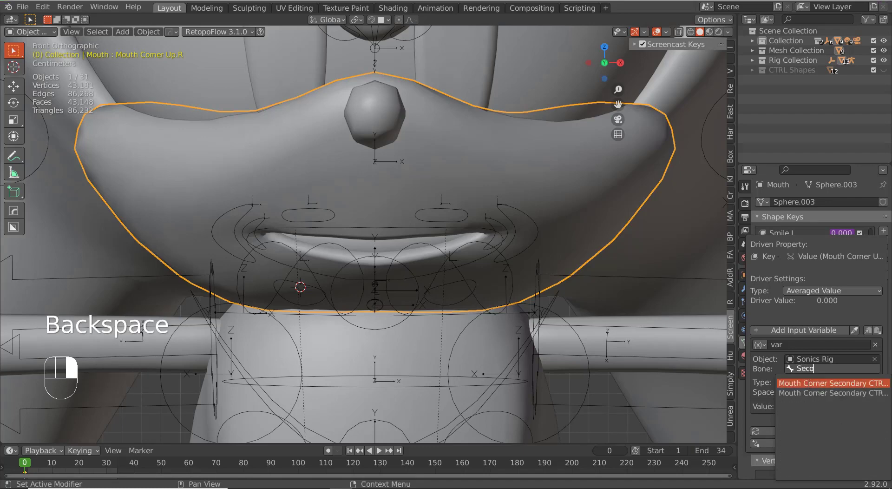
{"action": "left_click", "coordinate": [817, 383]}
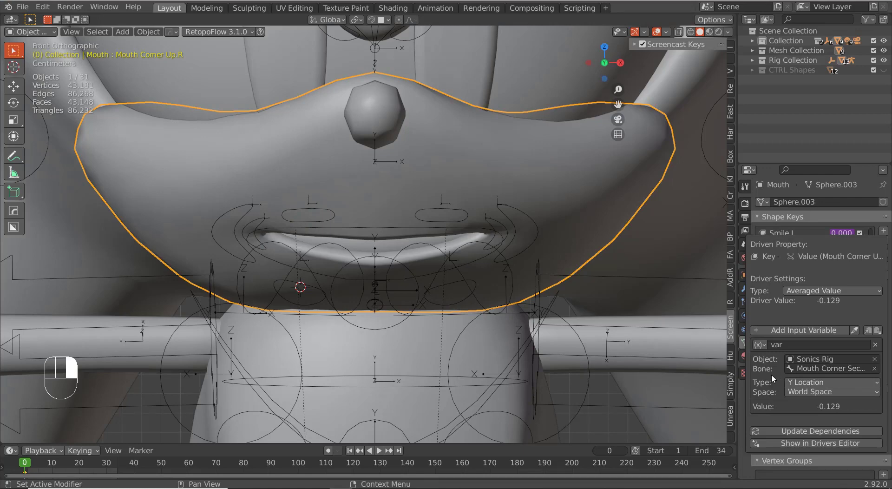
{"action": "left_click", "coordinate": [802, 391]}
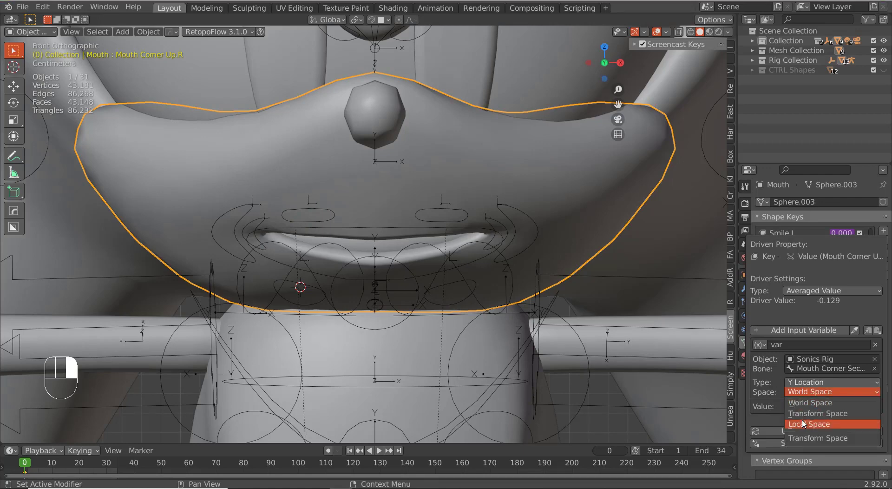
{"action": "left_click", "coordinate": [803, 422]}
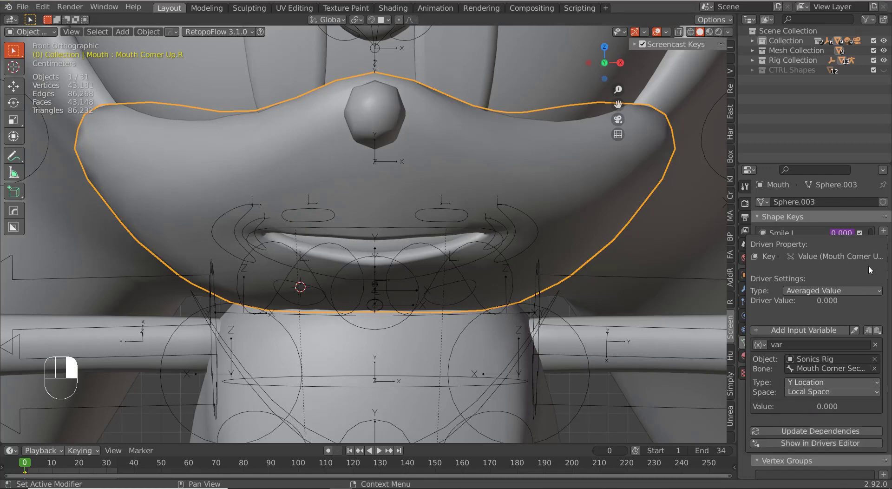
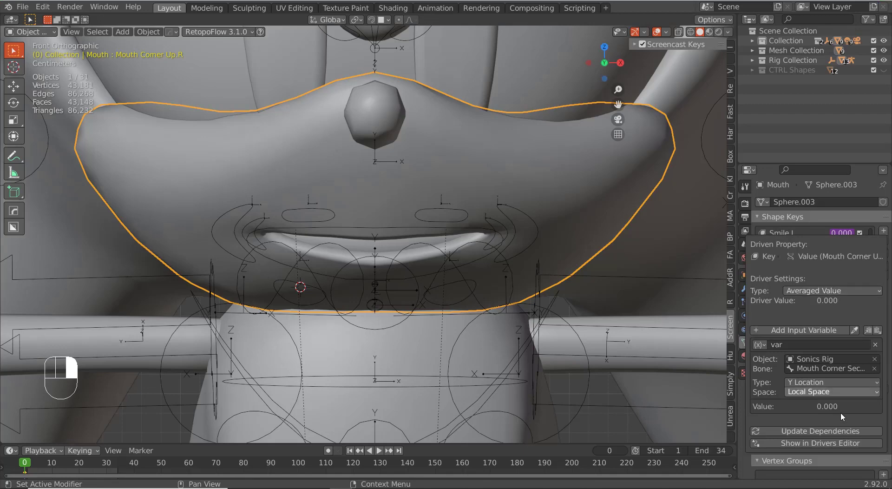
- Add a Generator modifier to the Mouth Corner Up.L driver curve in the Drivers Editor and set its x coefficient to -70
{"action": "left_click", "coordinate": [818, 442]}
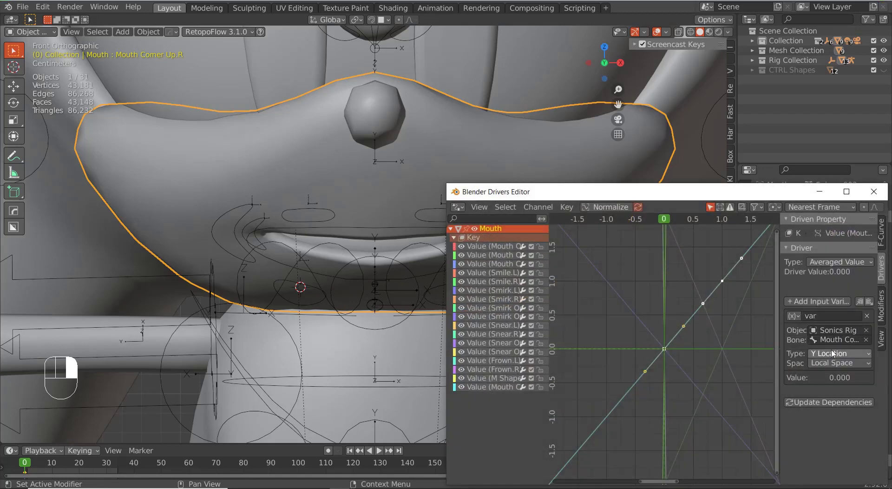
{"action": "left_click", "coordinate": [880, 312]}
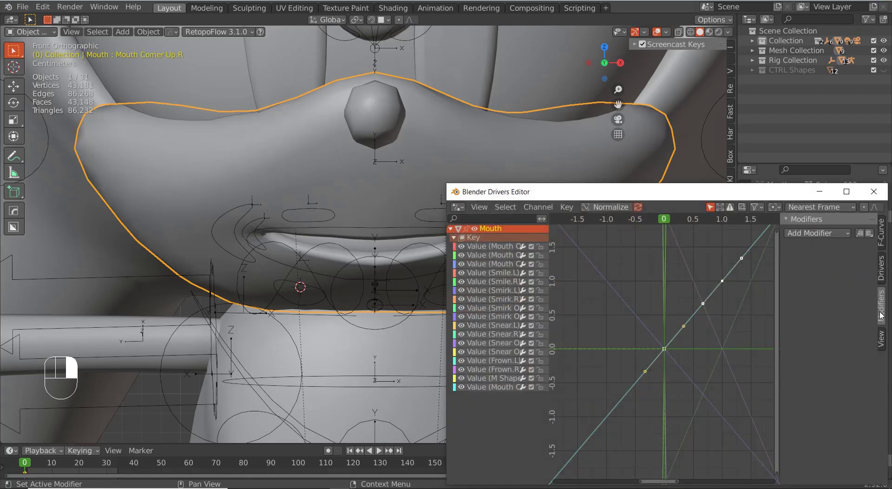
{"action": "left_click", "coordinate": [823, 236]}
{"action": "left_click", "coordinate": [501, 388]}
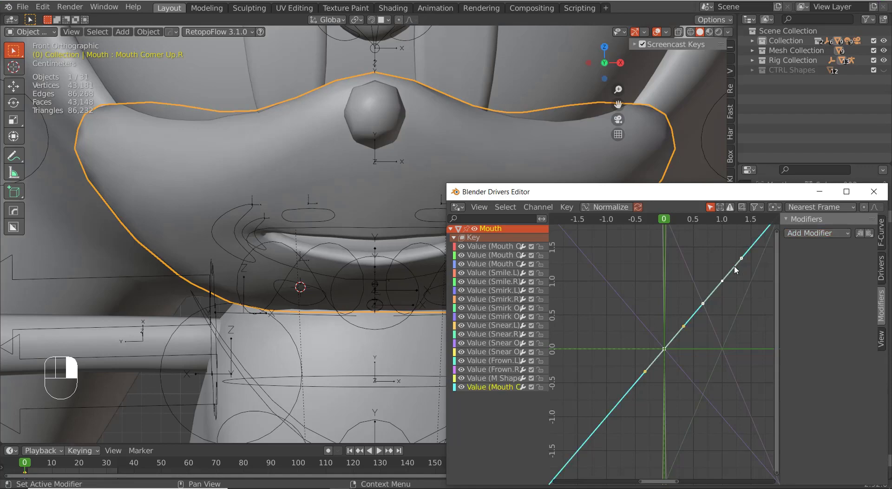
{"action": "left_click", "coordinate": [817, 233]}
{"action": "left_click", "coordinate": [795, 244]}
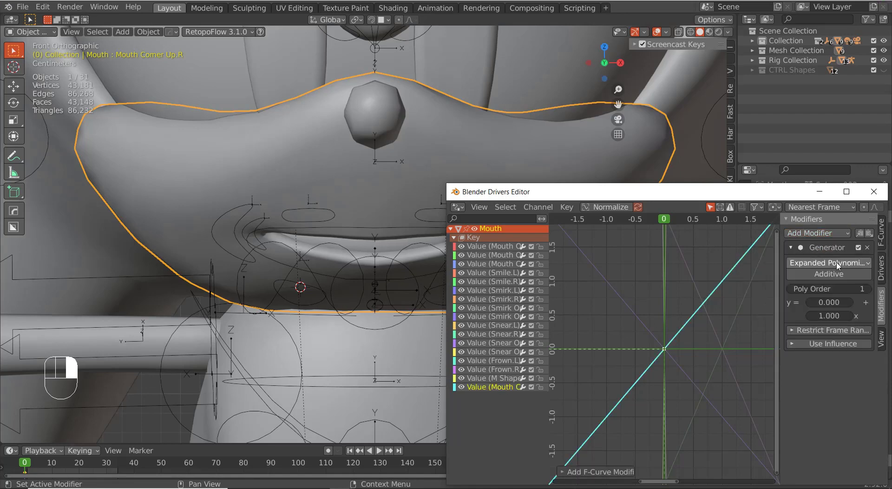
{"action": "left_click", "coordinate": [831, 315]}
{"action": "type", "text": "1.0"}
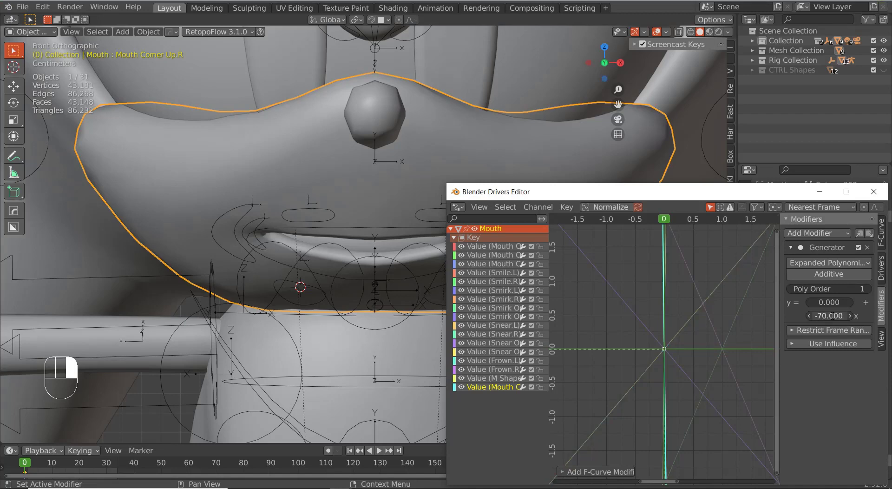
{"action": "left_click", "coordinate": [781, 197]}
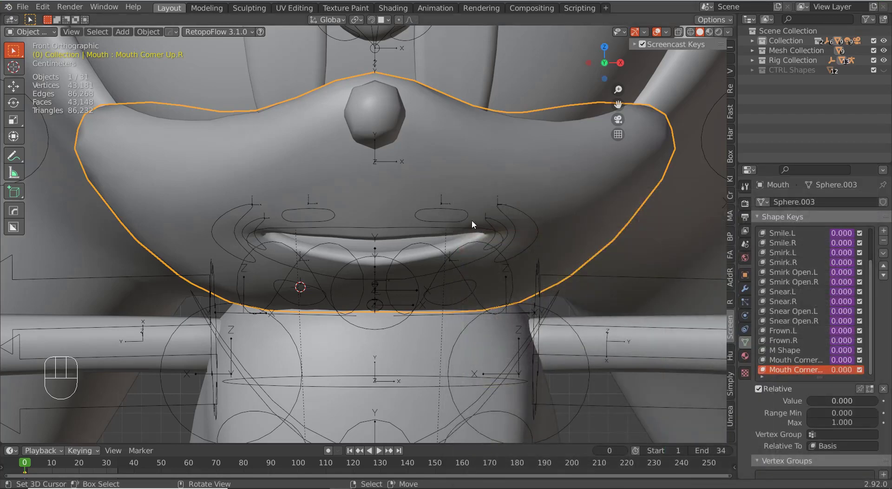
- Test the driver by moving Mouth Corner Secondary CTRL.L in Pose Mode, cancel the move, and reselect the mouth mesh in Object Mode
{"action": "left_click", "coordinate": [490, 220]}
{"action": "key", "text": "ctrl+Tab"}
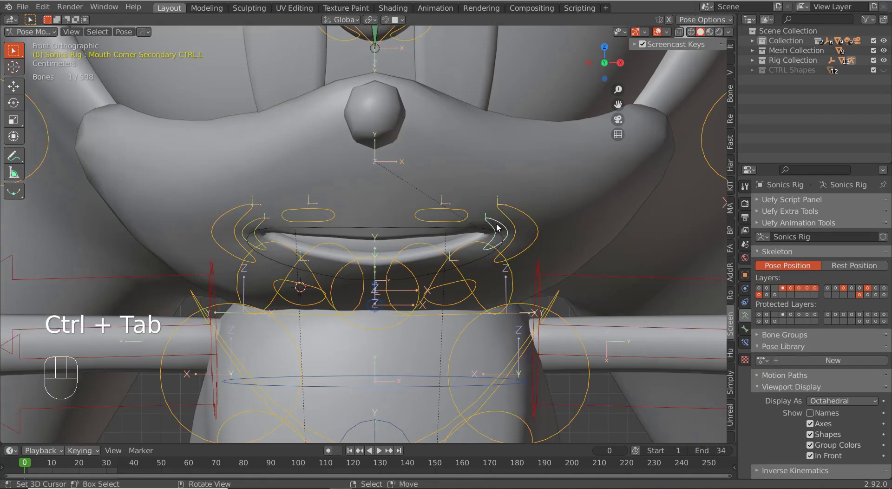
{"action": "key", "text": "g"}
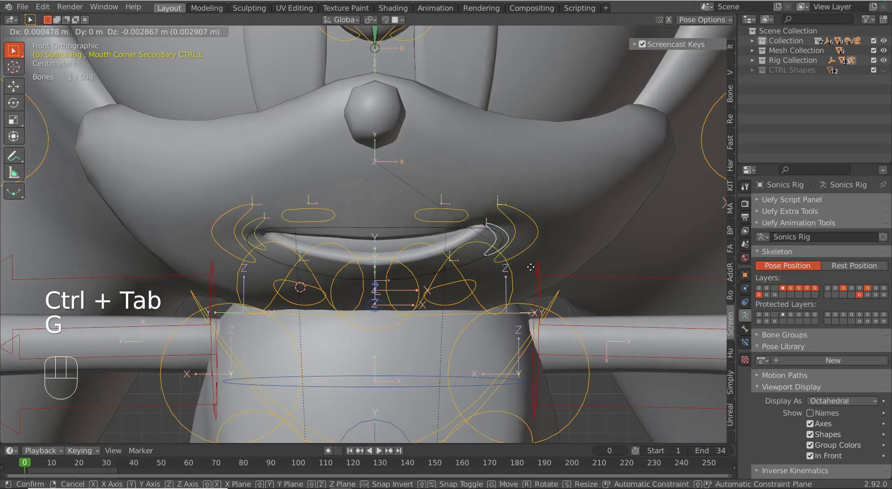
{"action": "right_click", "coordinate": [561, 218]}
{"action": "key", "text": "ctrl+Tab"}
{"action": "left_click", "coordinate": [565, 216]}
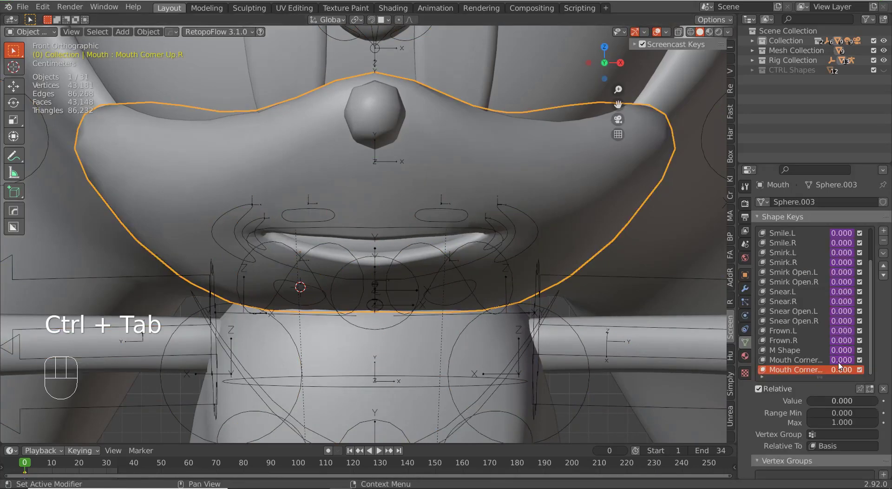
- Reopen the Mouth Corner Up.L driver curve's Generator modifier and set its x coefficient to 70
{"action": "right_click", "coordinate": [840, 362]}
{"action": "left_click", "coordinate": [840, 371]}
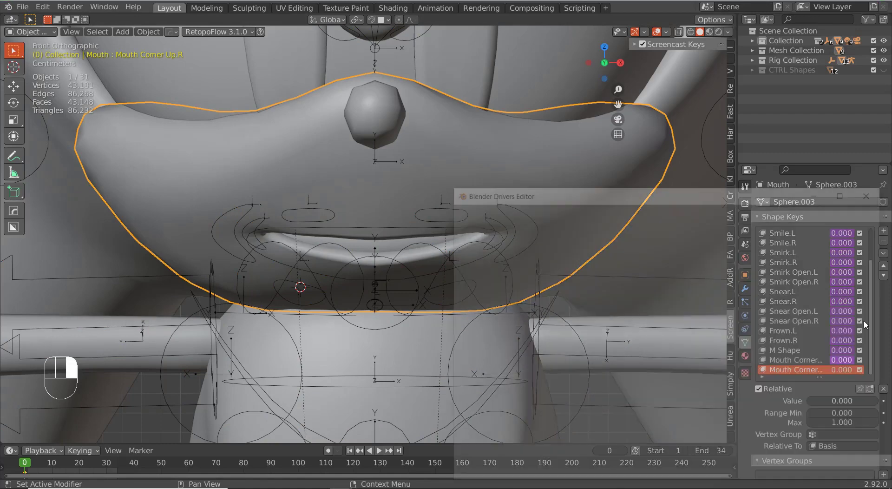
{"action": "left_click", "coordinate": [881, 307]}
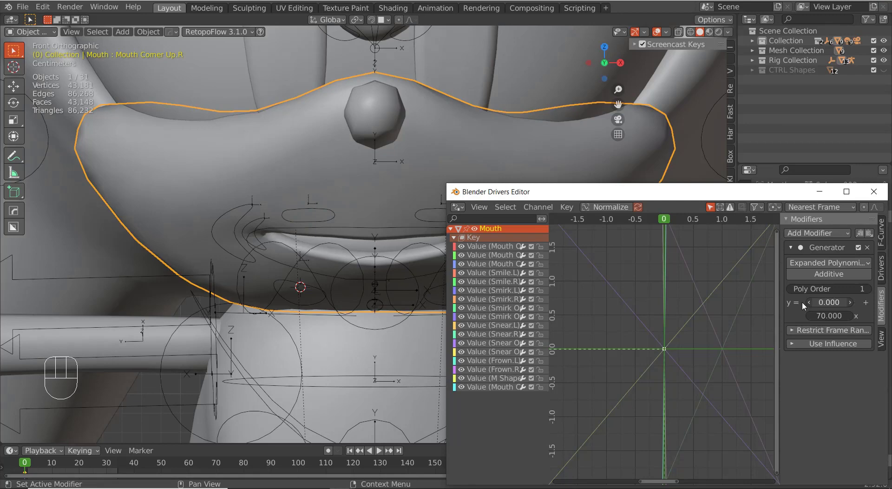
{"action": "left_click", "coordinate": [874, 191]}
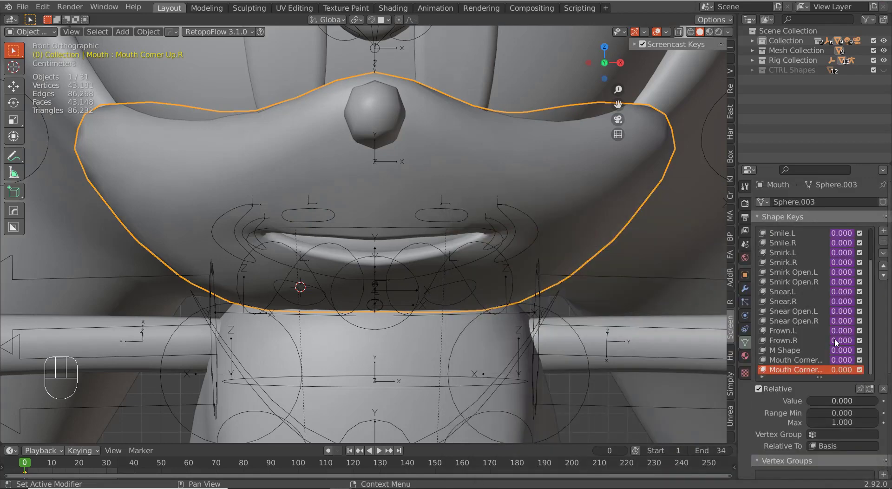
- Copy the driver from the Mouth Corner Up.L shape key and paste it onto Mouth Corner Up.R
{"action": "right_click", "coordinate": [842, 360]}
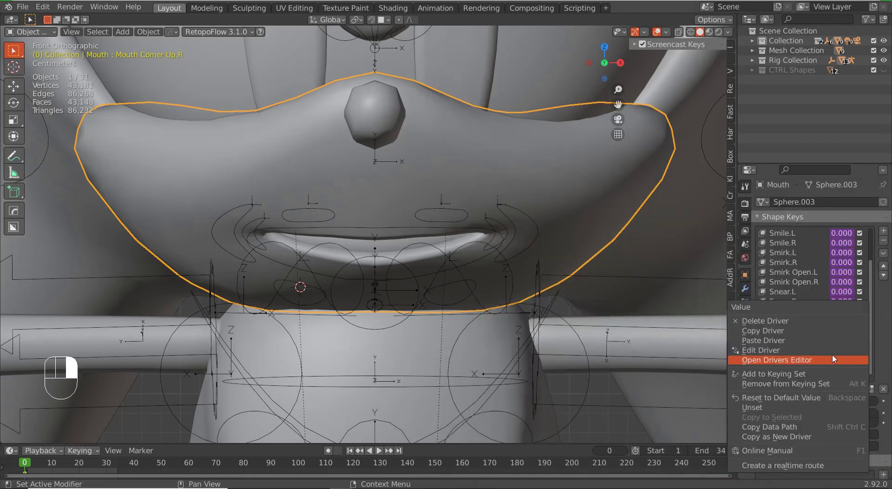
{"action": "left_click", "coordinate": [811, 335]}
{"action": "right_click", "coordinate": [836, 369]}
{"action": "left_click", "coordinate": [836, 367]}
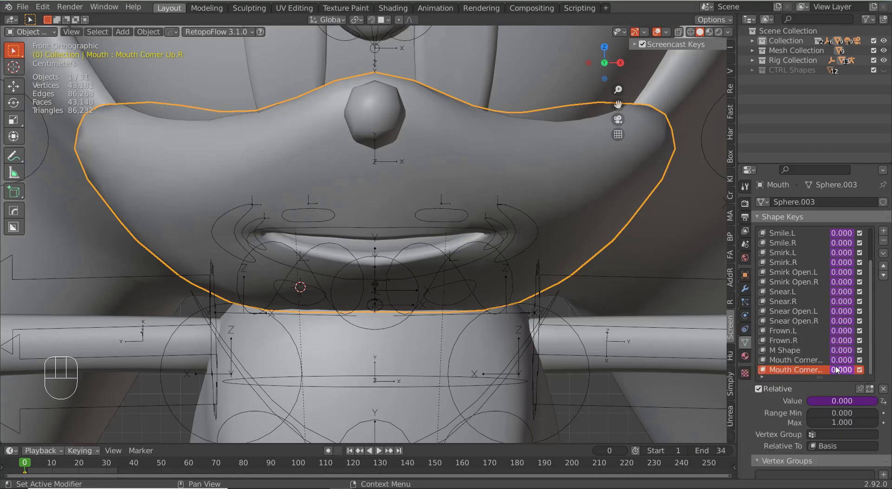
- Retarget the Mouth Corner Up.R driver variable to the bone Mouth Corner Secondary CTRL.R in the Drivers Editor
{"action": "right_click", "coordinate": [841, 371]}
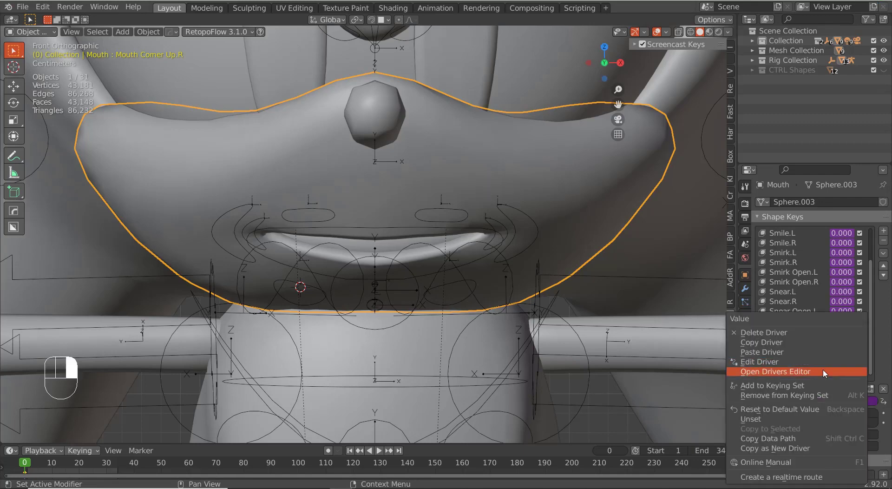
{"action": "left_click", "coordinate": [833, 373]}
{"action": "left_click", "coordinate": [836, 339]}
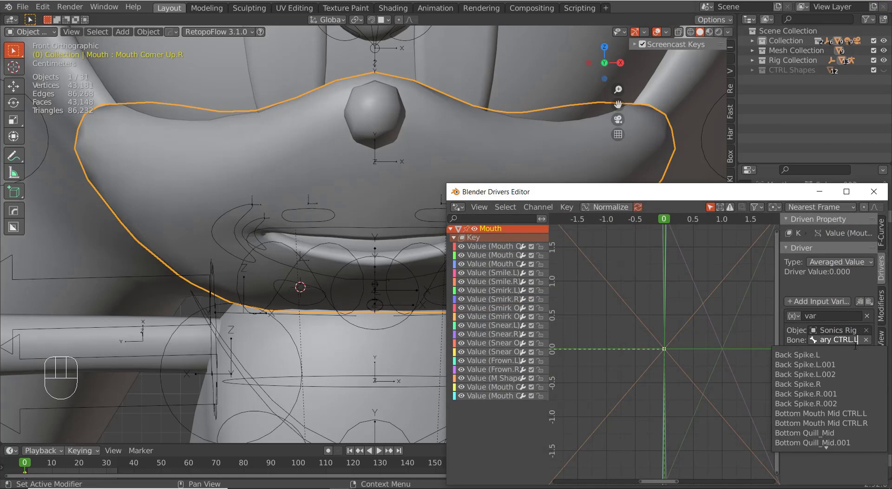
{"action": "key", "text": "BackSpace"}
{"action": "key", "text": "BackSpace"}
{"action": "type", "text": ".R"}
{"action": "key", "text": "Return"}
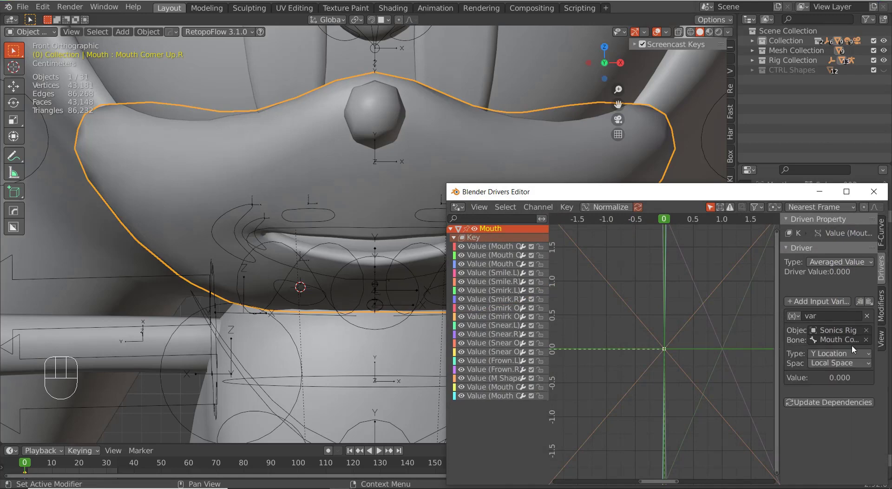
{"action": "left_click", "coordinate": [873, 191]}
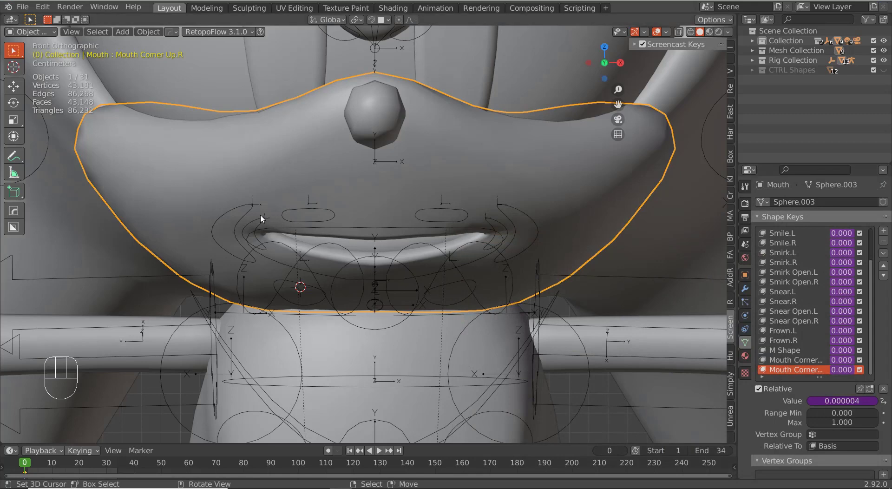
- Test both drivers by moving Mouth Corner Secondary CTRL.R and CTRL.L upward in Pose Mode, cancelling each move
{"action": "key", "text": "ctrl+Tab"}
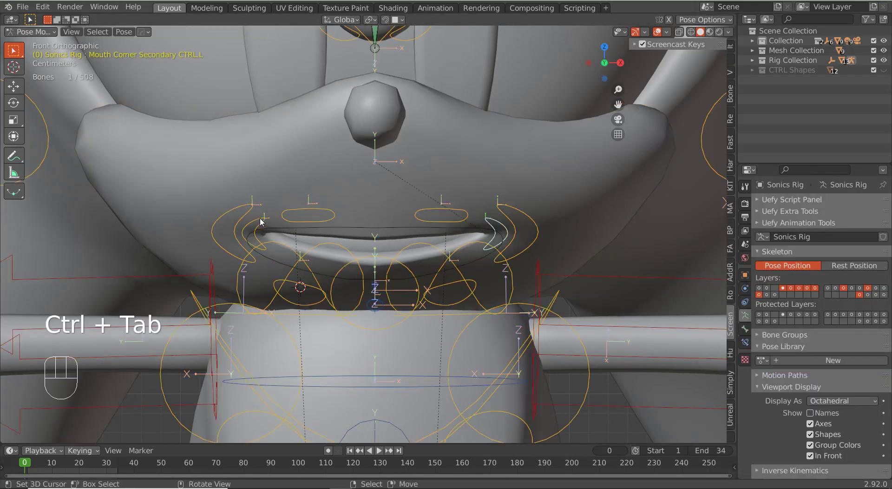
{"action": "key", "text": "g"}
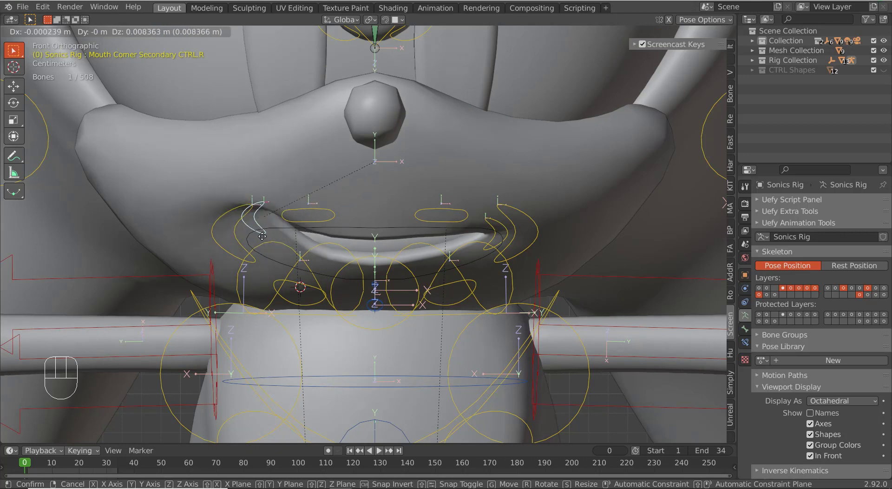
{"action": "left_click", "coordinate": [259, 261]}
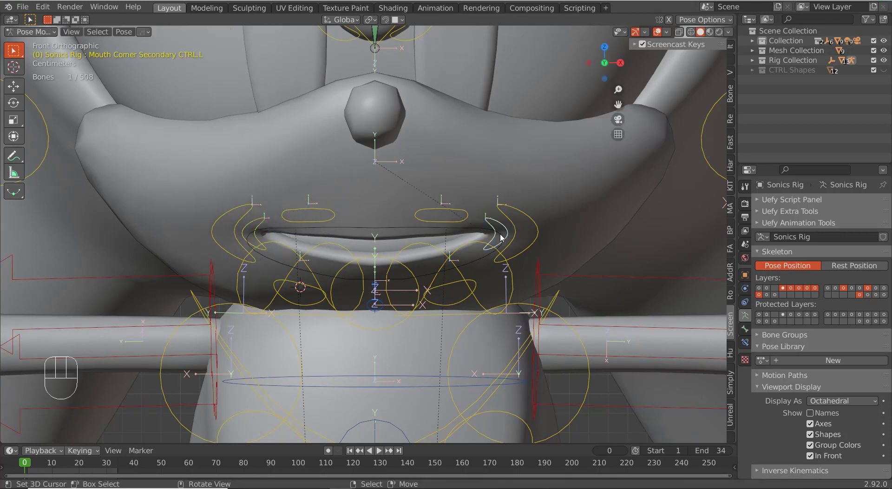
{"action": "key", "text": "g"}
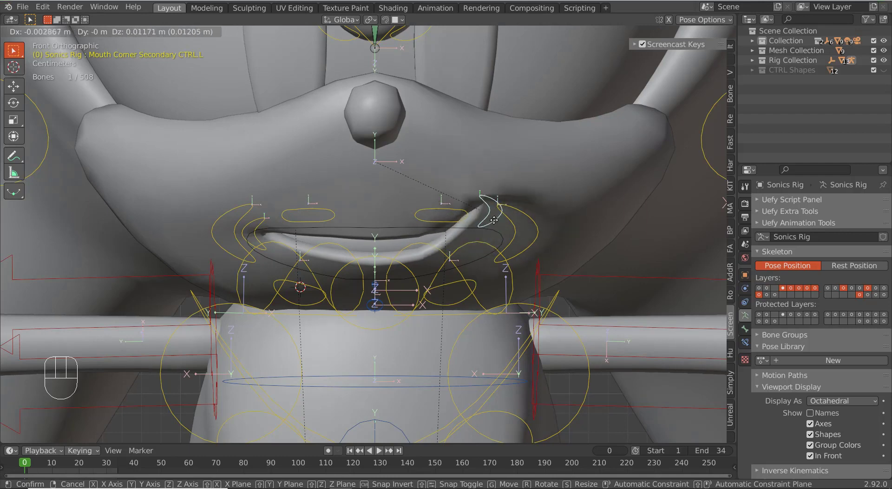
{"action": "right_click", "coordinate": [494, 220]}
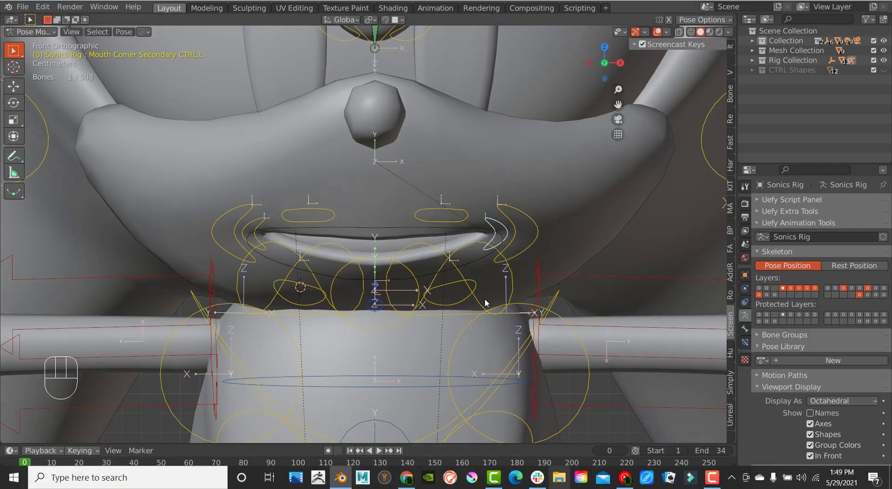
- Scale the Main Mouth CTRL bone along global Z to about 0.43 to test the corners on a nearly closed mouth
{"action": "scroll", "coordinate": [500, 227], "scroll_direction": "up", "scroll_amount": 1}
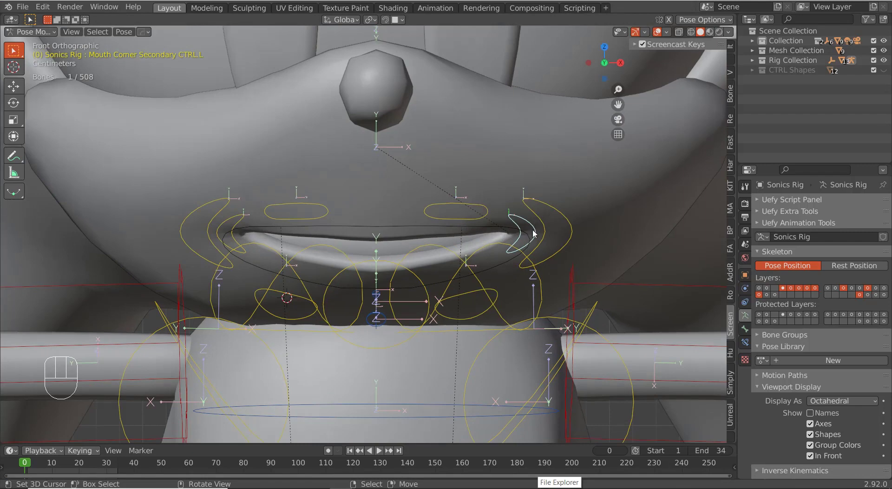
{"action": "left_click", "coordinate": [407, 224]}
{"action": "key", "text": "s"}
{"action": "key", "text": "z"}
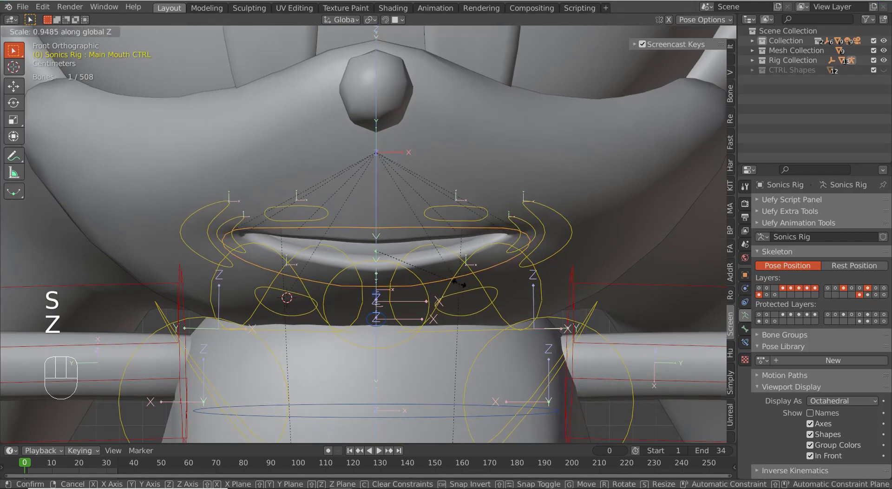
{"action": "left_click", "coordinate": [486, 250]}
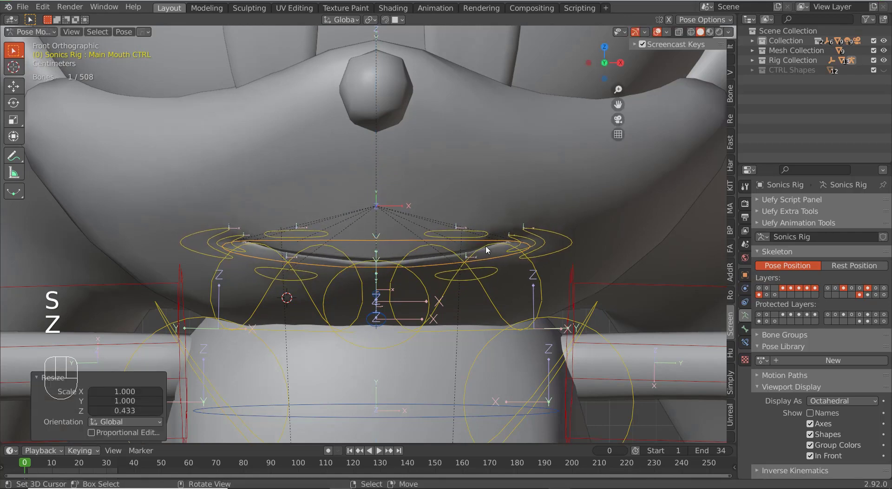
- Move Mouth Corner Secondary CTRL.L about -0.0016 m in X and 0.0036 m in Z, then nudge it about 0.0003 m in X
{"action": "left_click", "coordinate": [519, 236]}
{"action": "key", "text": "g"}
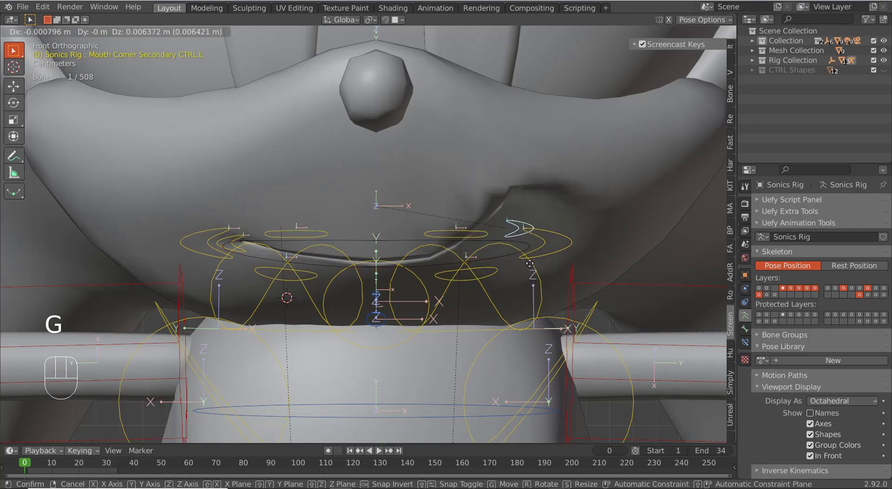
{"action": "left_click", "coordinate": [526, 282]}
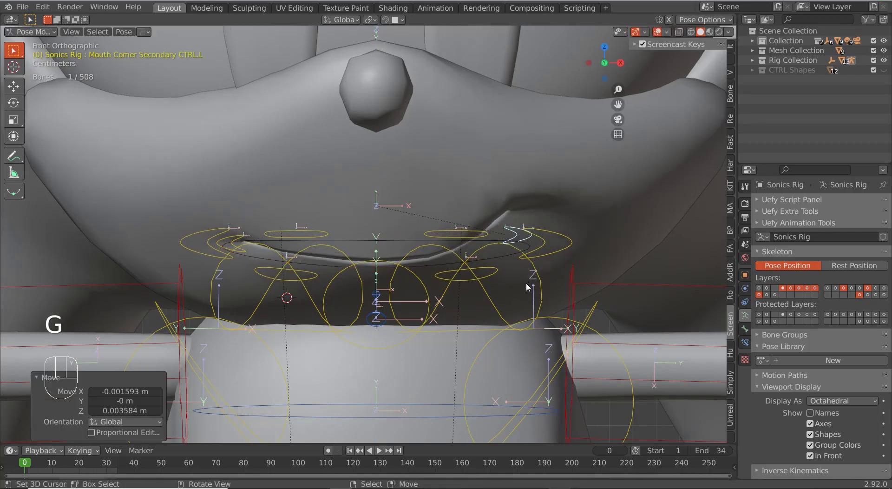
{"action": "middle_click_drag", "start_coordinate": [526, 282], "coordinate": [494, 276]}
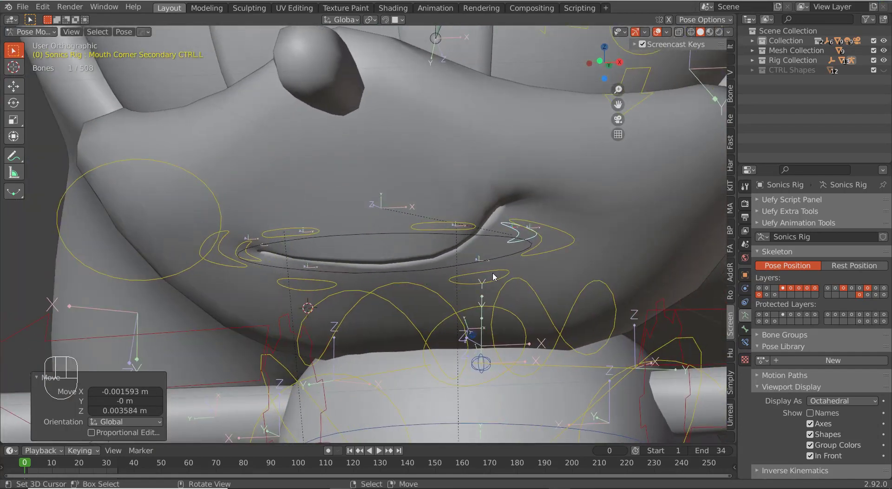
{"action": "key", "text": "KP_1"}
{"action": "scroll", "coordinate": [494, 276], "scroll_direction": "up", "scroll_amount": 5}
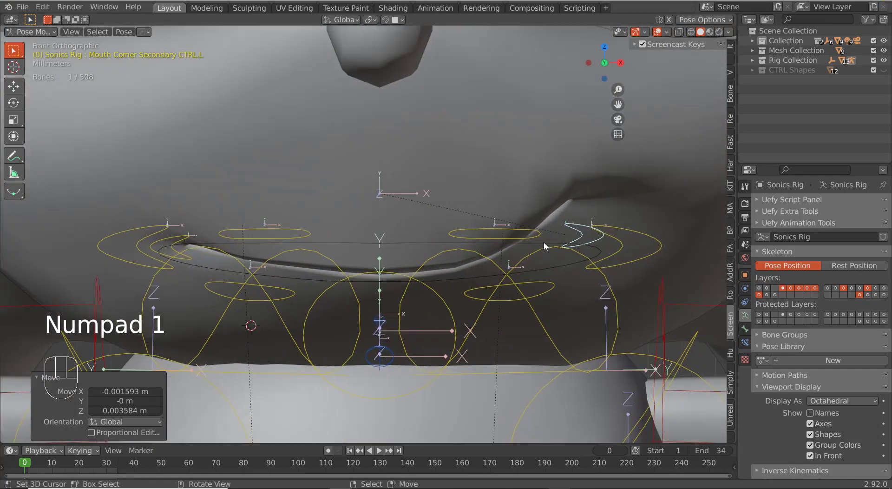
{"action": "key", "text": "g"}
{"action": "left_click", "coordinate": [456, 266]}
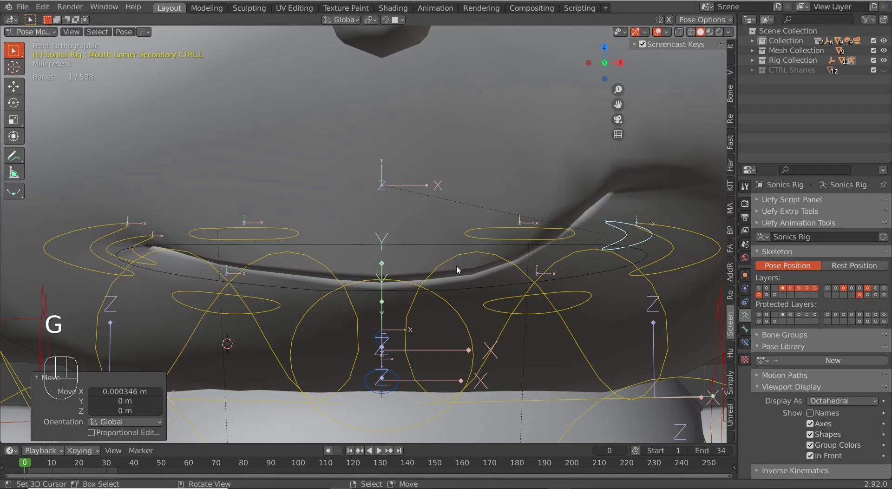
- Clear the scale of Main Mouth CTRL and the location of Mouth Corner Secondary CTRL.L, and deselect all bones
{"action": "left_click", "coordinate": [399, 245]}
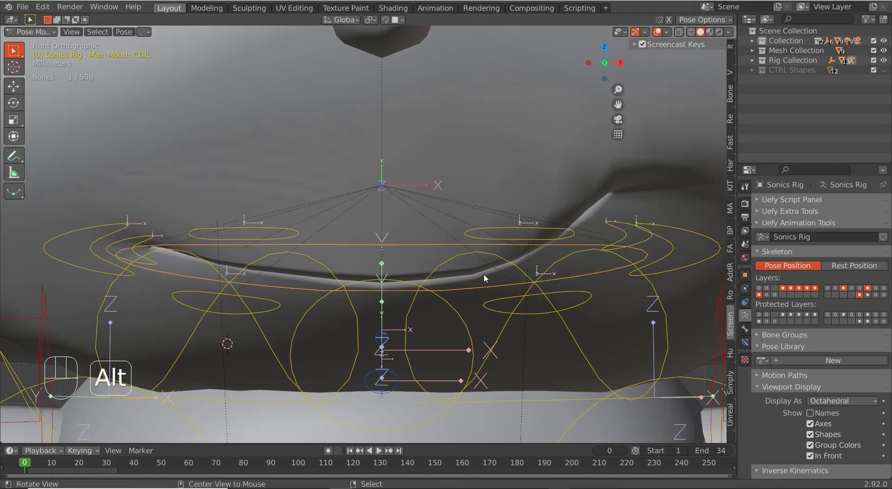
{"action": "key", "text": "alt+s"}
{"action": "left_click", "coordinate": [625, 208]}
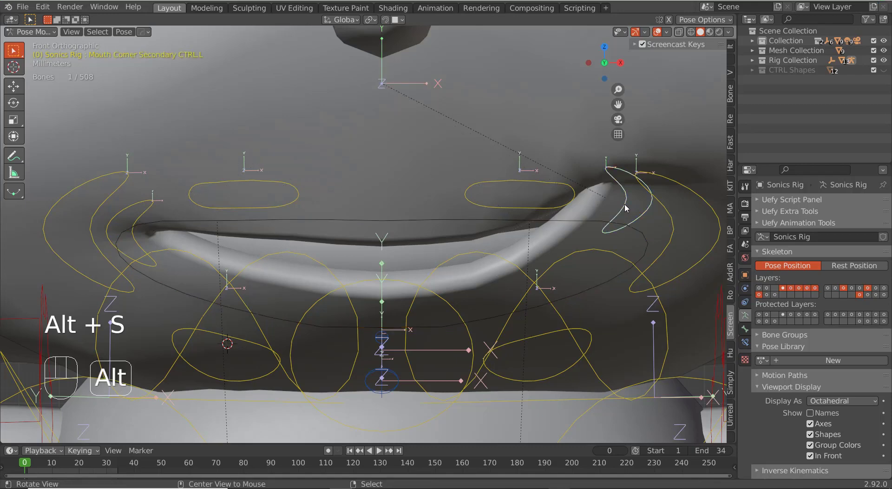
{"action": "key", "text": "alt+g"}
{"action": "left_click", "coordinate": [601, 203]}
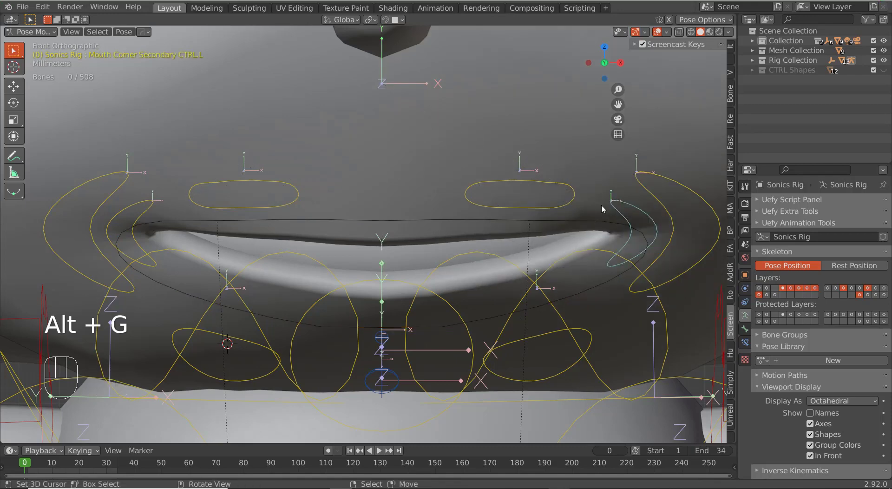
- Leave Pose Mode, select the Mouth mesh, add a new shape key to it and open the mesh for editing
{"action": "key", "text": "ctrl+Tab"}
{"action": "left_click", "coordinate": [598, 201]}
{"action": "key", "text": "Tab"}
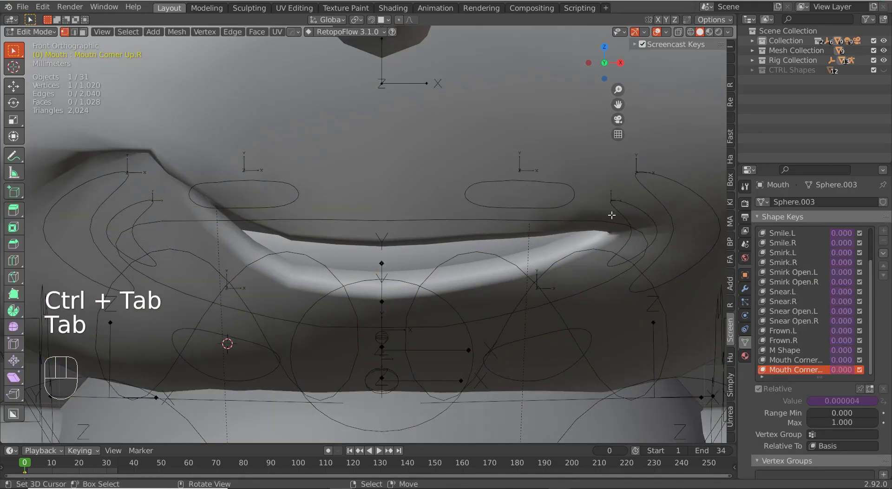
{"action": "key", "text": "Tab"}
{"action": "left_click", "coordinate": [883, 231]}
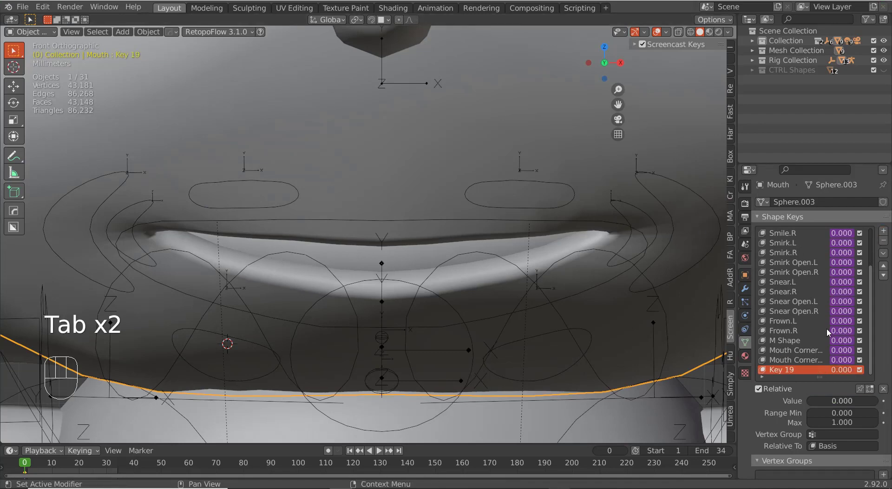
{"action": "key", "text": "Tab"}
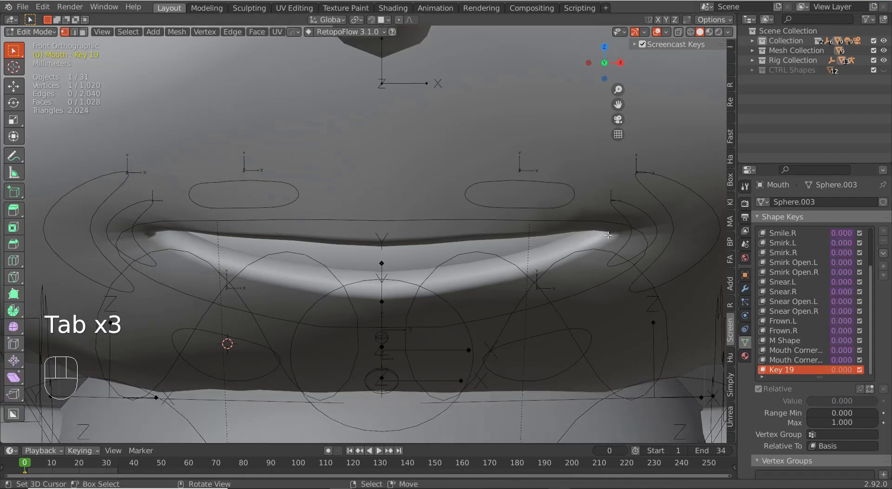
- Lower the left mouth-corner vertex about 0.0136 m along Z with smooth proportional editing at a falloff of about 0.034
{"action": "key", "text": "g"}
{"action": "key", "text": "z"}
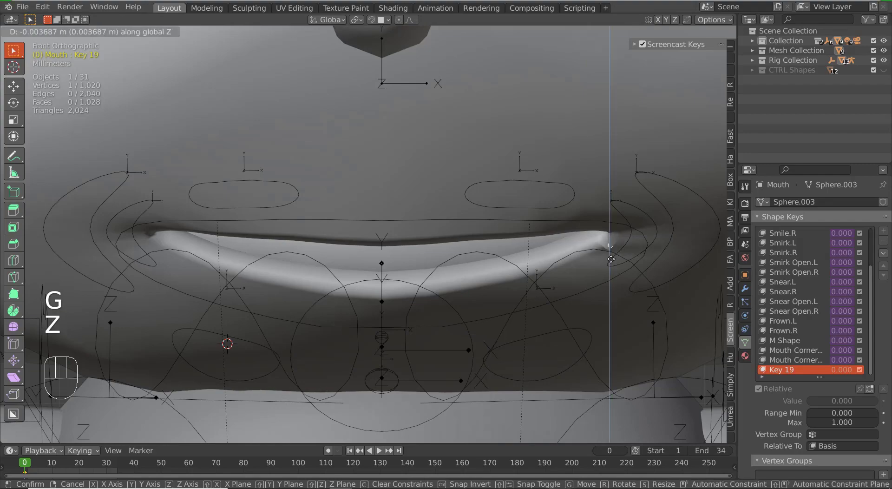
{"action": "key", "text": "o"}
{"action": "scroll", "coordinate": [611, 288], "scroll_direction": "down", "scroll_amount": 5}
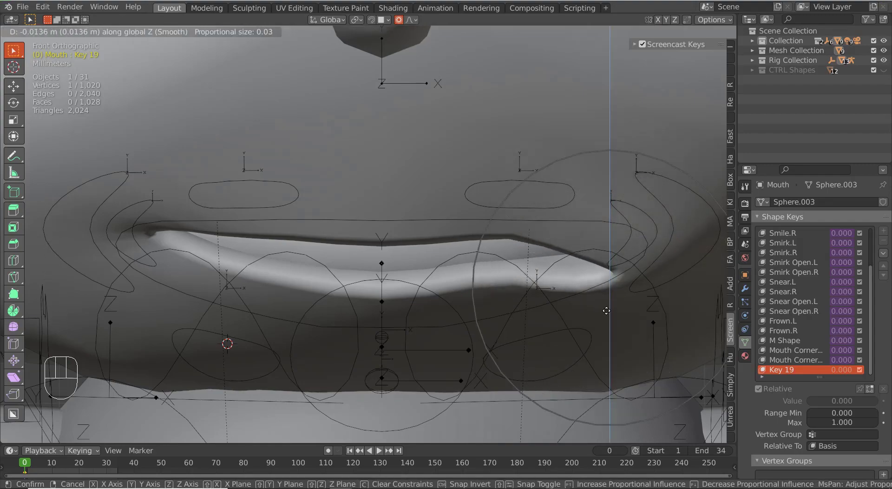
{"action": "left_click", "coordinate": [609, 309]}
- Push the lowered mouth corner back into the face from the side view, then rotate it about 25.6° from the front
{"action": "key", "text": "KP_3"}
{"action": "key", "text": "g"}
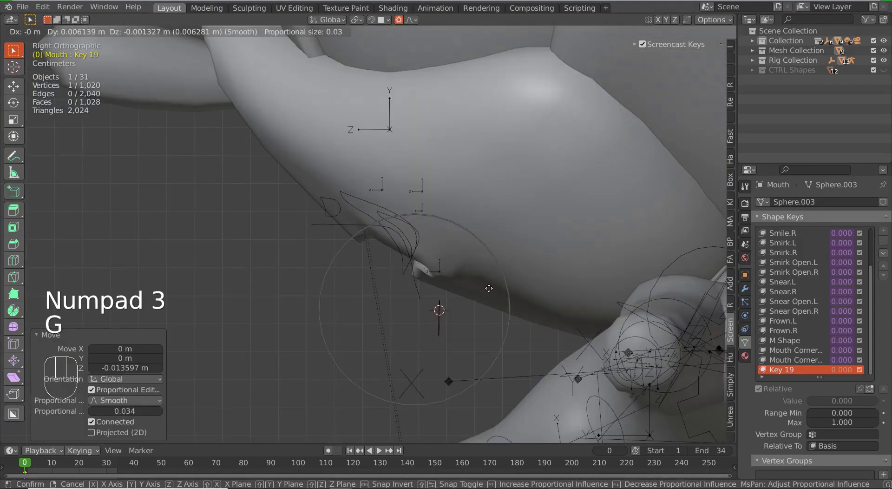
{"action": "left_click", "coordinate": [511, 269]}
{"action": "key", "text": "KP_1"}
{"action": "key", "text": "r"}
{"action": "left_click", "coordinate": [552, 319]}
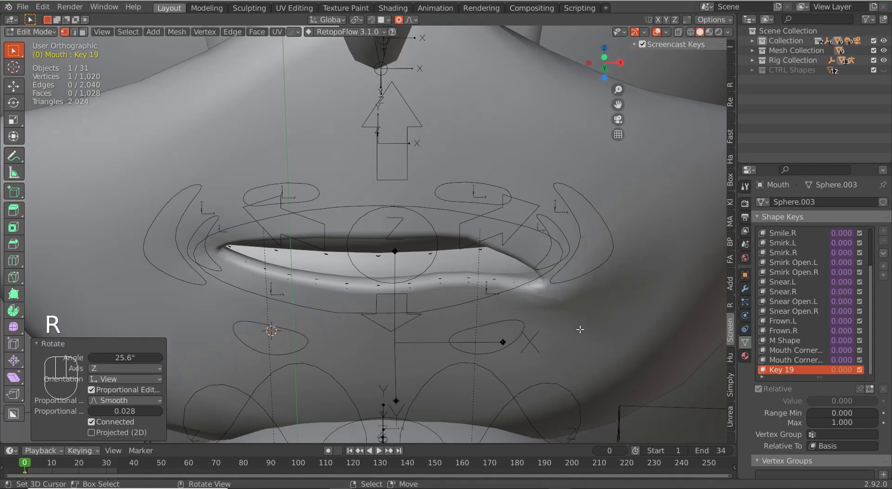
- Rotate the mouth corner about 10.3° more and lower it further along Z with a wider proportional falloff
{"action": "key", "text": "r"}
{"action": "key", "text": "g"}
{"action": "key", "text": "z"}
{"action": "scroll", "coordinate": [561, 335], "scroll_direction": "down", "scroll_amount": 8}
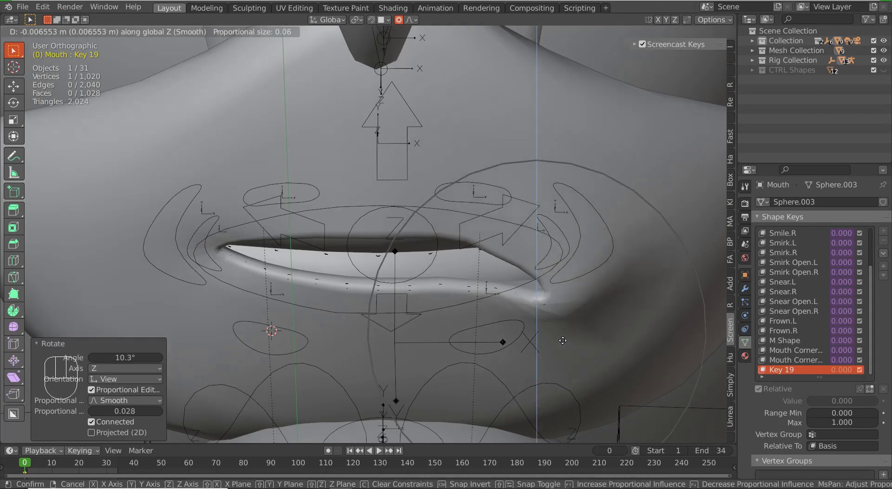
{"action": "left_click", "coordinate": [533, 324]}
- Adjust the lowered corner's depth along Y with a smaller falloff, then reposition it freely
{"action": "middle_click_drag", "start_coordinate": [533, 325], "coordinate": [572, 319]}
{"action": "key", "text": "g"}
{"action": "key", "text": "y"}
{"action": "scroll", "coordinate": [548, 305], "scroll_direction": "up", "scroll_amount": 3}
{"action": "left_click", "coordinate": [556, 304]}
{"action": "key", "text": "g"}
{"action": "left_click", "coordinate": [503, 308]}
- Rotate the lip area at the corner and refine it with small moves, the last about 0.0004 m in Y and -0.0009 m in Z
{"action": "key", "text": "r"}
{"action": "left_click", "coordinate": [514, 267]}
{"action": "key", "text": "g"}
{"action": "scroll", "coordinate": [513, 267], "scroll_direction": "up", "scroll_amount": 8}
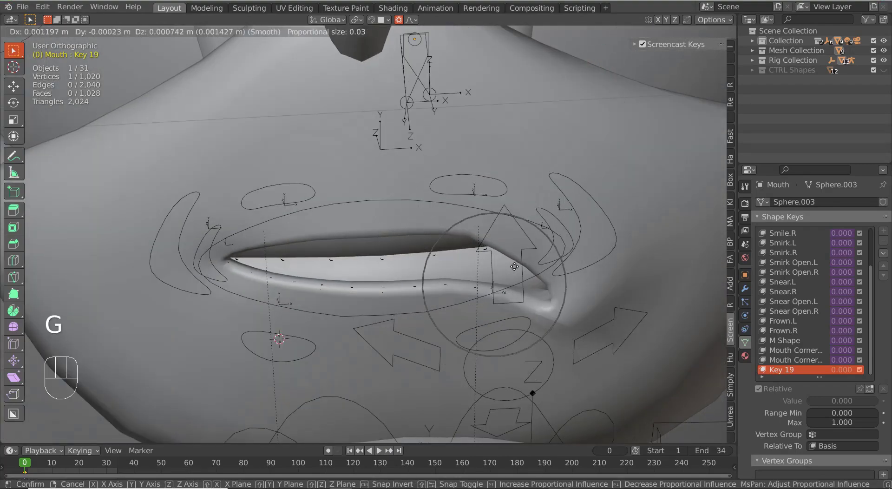
{"action": "left_click", "coordinate": [514, 267]}
{"action": "key", "text": "g"}
{"action": "left_click", "coordinate": [473, 243]}
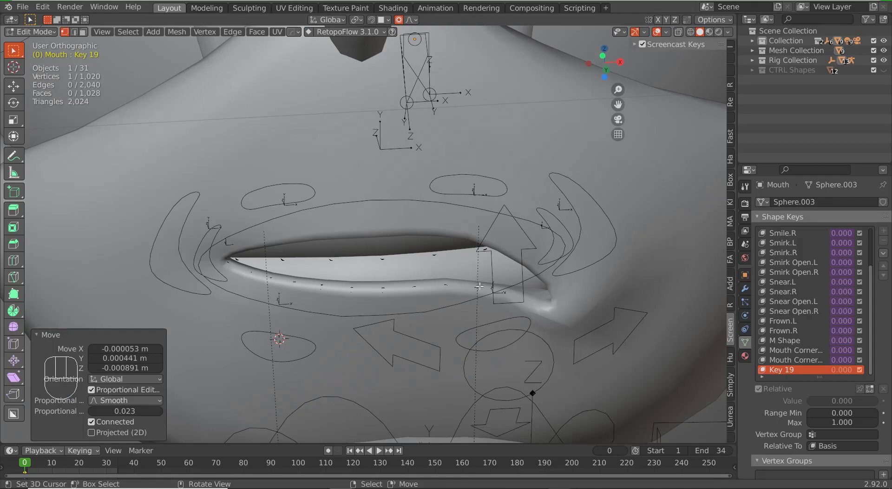
- Select the corner vertex and move it about 0.003 m in Y and -0.0016 m in Z with a falloff near 0.05
{"action": "key", "text": "KP_1"}
{"action": "scroll", "coordinate": [528, 266], "scroll_direction": "up", "scroll_amount": 1}
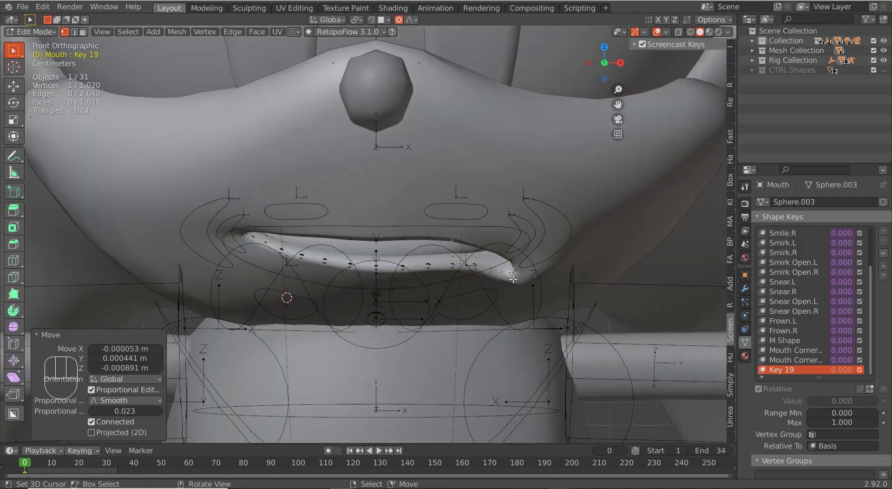
{"action": "right_click", "coordinate": [517, 281]}
{"action": "mouse_move", "coordinate": [516, 281]}
{"action": "middle_mouse_down"}
{"action": "mouse_move", "coordinate": [527, 223]}
{"action": "mouse_move", "coordinate": [533, 274]}
{"action": "middle_mouse_up"}
{"action": "key", "text": "g"}
{"action": "scroll", "coordinate": [533, 282], "scroll_direction": "down", "scroll_amount": 6}
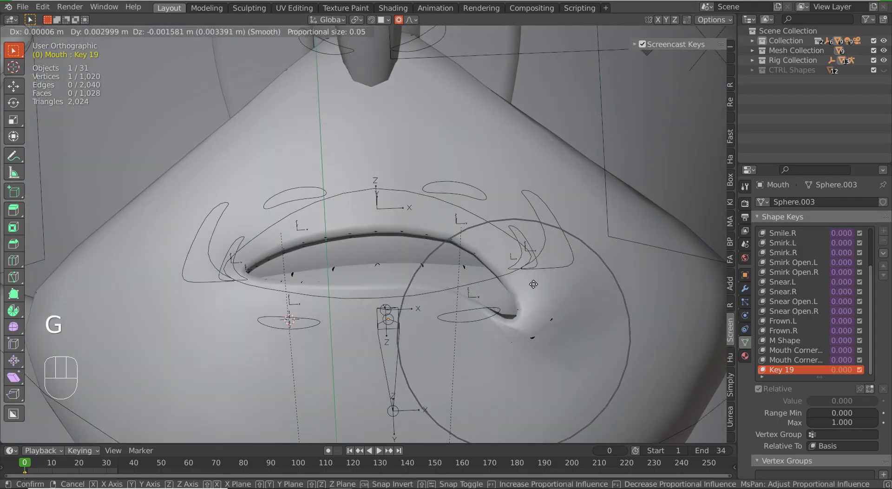
{"action": "left_click", "coordinate": [533, 282]}
- Leave mesh editing, set Key 19's value to 1.000 and inspect the lowered corner from the front and side
{"action": "key", "text": "Tab"}
{"action": "left_click_drag", "start_coordinate": [825, 400], "coordinate": [876, 400]}
{"action": "key", "text": "KP_1"}
{"action": "middle_click_drag", "start_coordinate": [578, 280], "coordinate": [498, 289]}
- Reposition the lowered corner vertex in the side view with a falloff of about 0.08, then return to Object Mode
{"action": "key", "text": "Tab"}
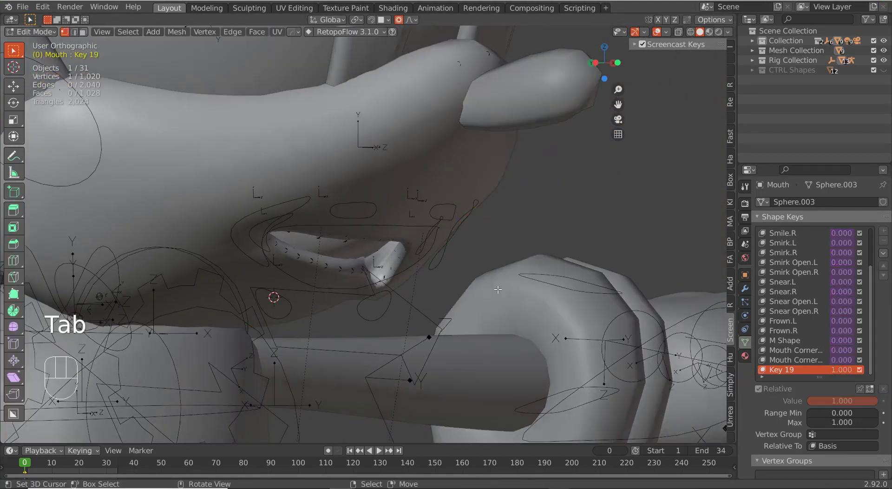
{"action": "key", "text": "g"}
{"action": "key", "text": "y"}
{"action": "right_click", "coordinate": [386, 299]}
{"action": "key", "text": "g"}
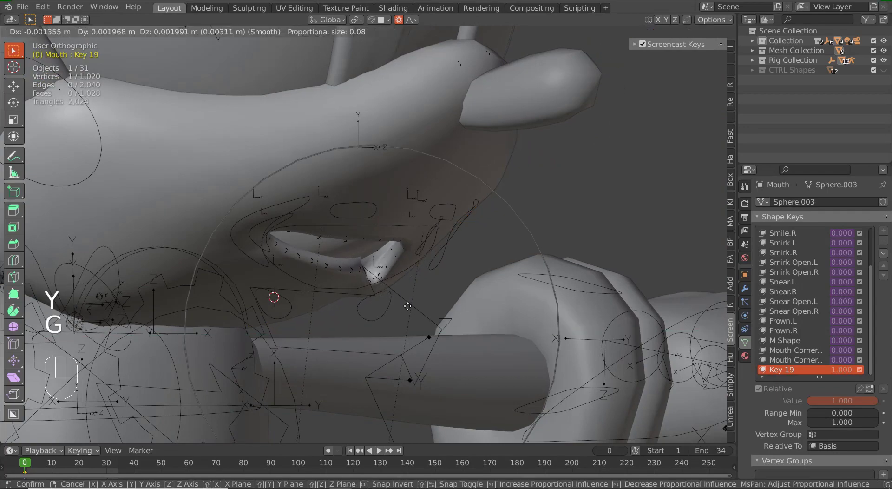
{"action": "left_click", "coordinate": [400, 299]}
{"action": "mouse_move", "coordinate": [399, 298]}
{"action": "middle_mouse_down"}
{"action": "mouse_move", "coordinate": [319, 285]}
{"action": "mouse_move", "coordinate": [384, 293]}
{"action": "middle_mouse_up"}
{"action": "key", "text": "Tab"}
- Create a new shape key from the current mix, mirror it, and reset Key 19's value to 0.000
{"action": "left_click", "coordinate": [883, 253]}
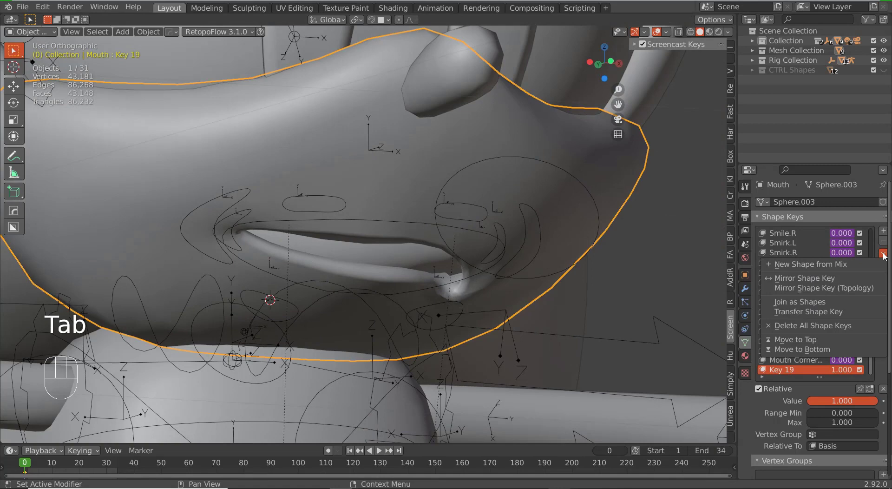
{"action": "left_click", "coordinate": [860, 263]}
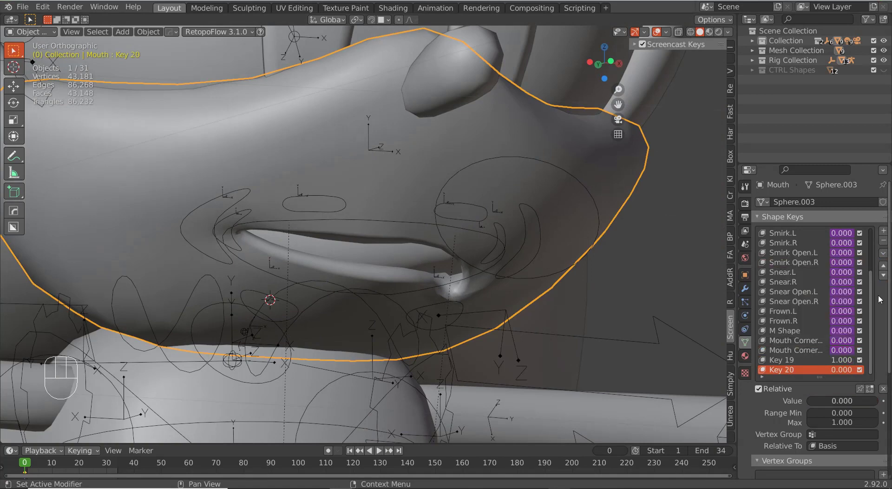
{"action": "left_click", "coordinate": [883, 255]}
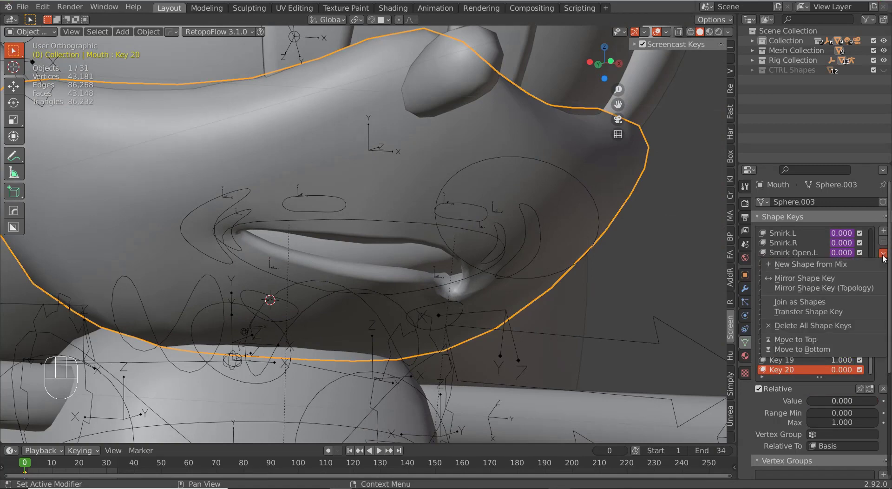
{"action": "left_click", "coordinate": [848, 279]}
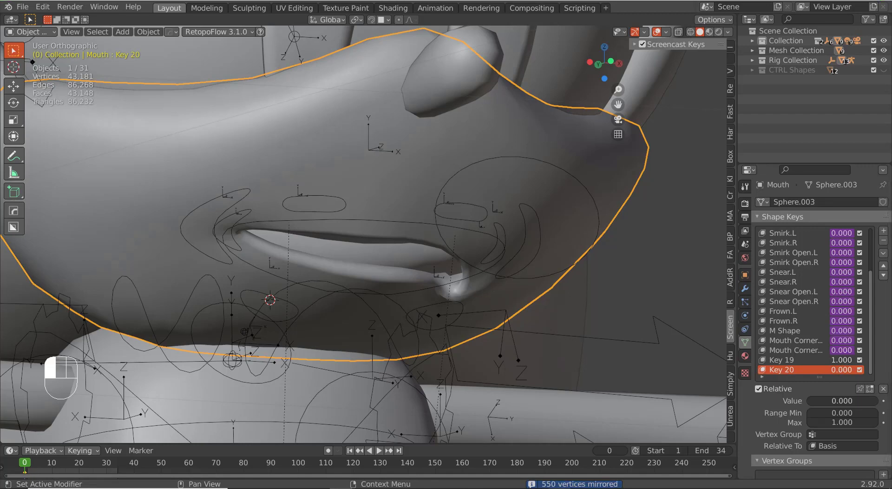
{"action": "mouse_move", "coordinate": [813, 400]}
{"action": "left_mouse_down"}
{"action": "mouse_move", "coordinate": [863, 400]}
{"action": "mouse_move", "coordinate": [810, 401]}
{"action": "left_mouse_up"}
{"action": "left_click_drag", "start_coordinate": [839, 361], "coordinate": [799, 361]}
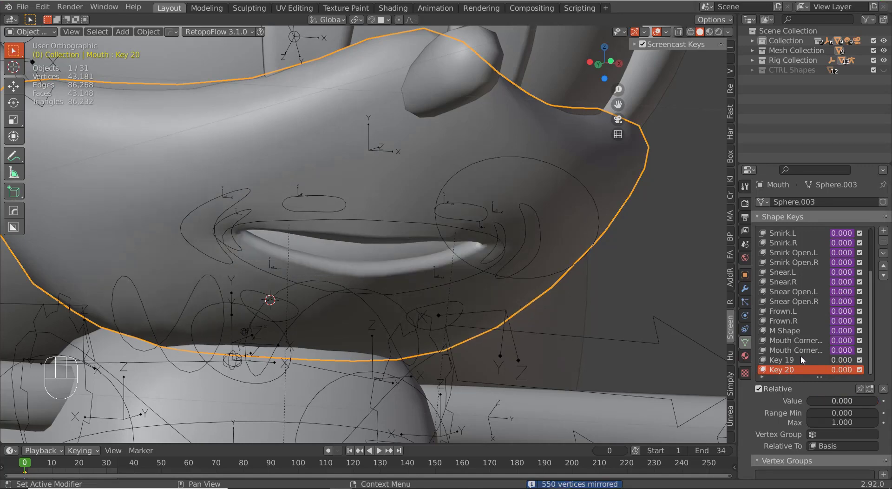
- Rename Key 19 as Mouth Corner Down.L and Key 20 as Mouth Corner Down.R
{"action": "left_click", "coordinate": [788, 360]}
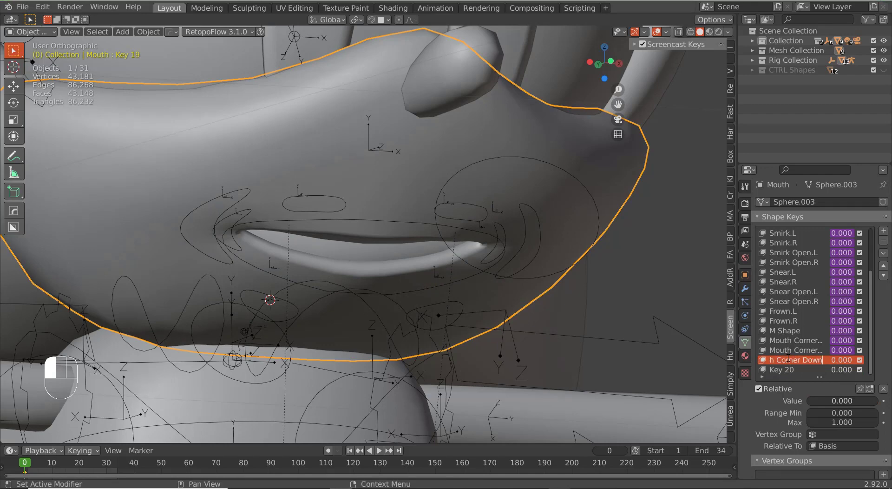
{"action": "double_click", "coordinate": [785, 369]}
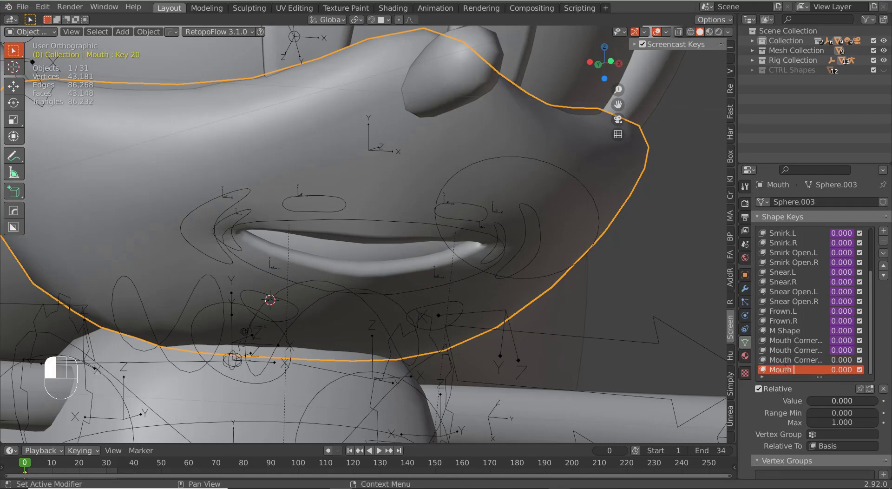
{"action": "type", "text": "Mouth Corner Down.R"}
{"action": "key", "text": "Return"}
- Add an Averaged Value driver to Mouth Corner Down.L's value with Sonics Rig as the target object
{"action": "right_click", "coordinate": [834, 362]}
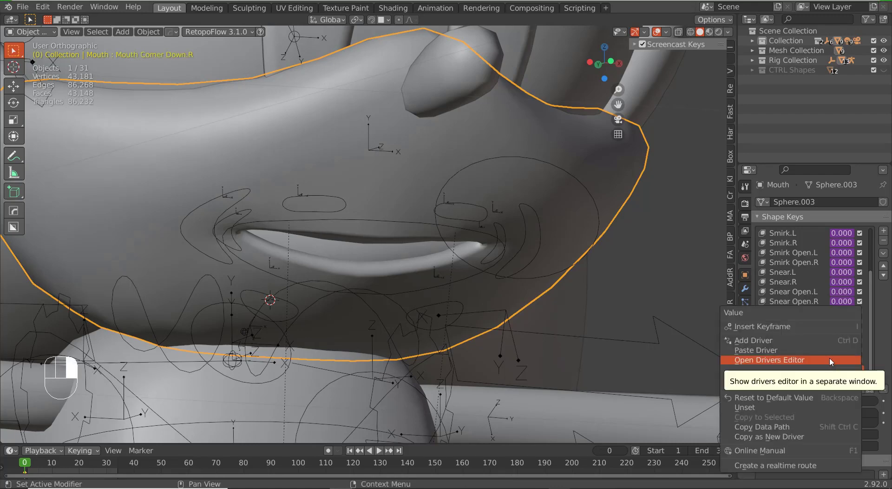
{"action": "left_click", "coordinate": [821, 345]}
{"action": "left_click", "coordinate": [841, 291]}
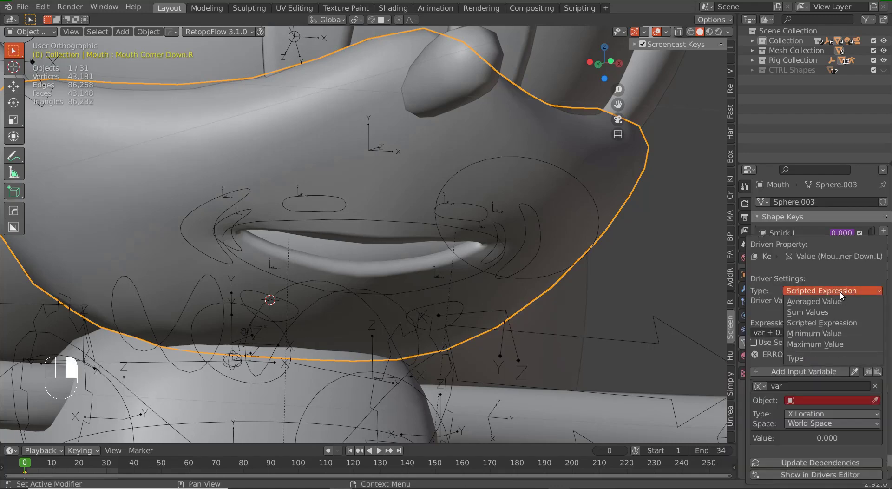
{"action": "left_click", "coordinate": [838, 301]}
{"action": "left_click", "coordinate": [817, 368]}
{"action": "type", "text": "Sonic"}
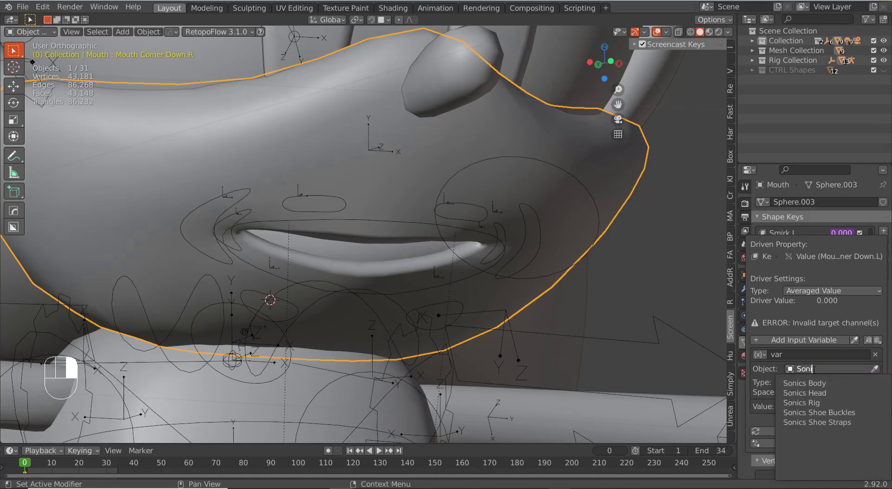
{"action": "key", "text": "BackSpace"}
{"action": "key", "text": "Down"}
{"action": "key", "text": "Down"}
{"action": "key", "text": "Return"}
- Drive Mouth Corner Down.L from the Y Location of Mouth Corner Secondary CTRL.L in Local Space
{"action": "left_click", "coordinate": [814, 370]}
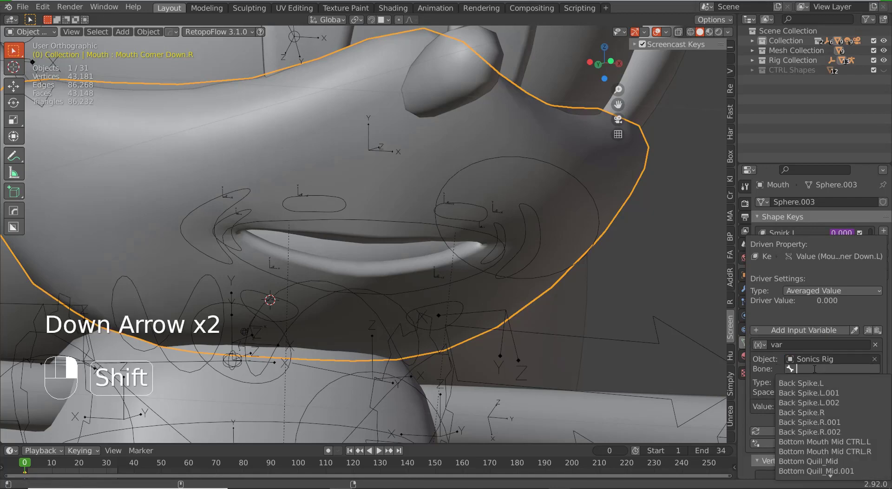
{"action": "type", "text": "Sec"}
{"action": "left_click", "coordinate": [811, 383]}
{"action": "left_click", "coordinate": [808, 381]}
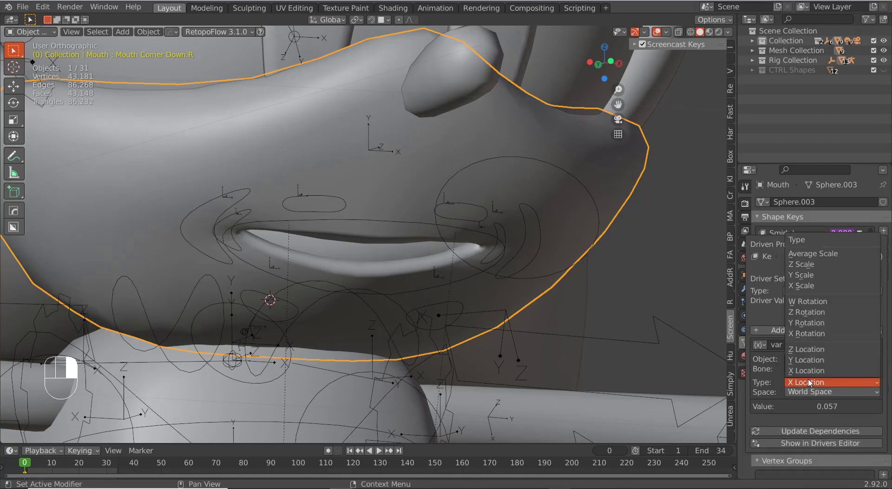
{"action": "left_click", "coordinate": [808, 359]}
{"action": "left_click", "coordinate": [811, 392]}
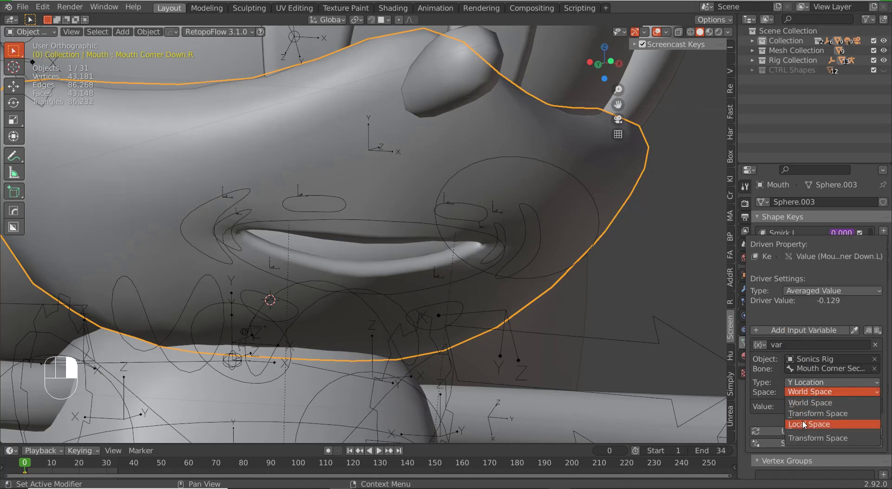
{"action": "left_click", "coordinate": [799, 422]}
- Add a Generator modifier to Mouth Corner Down.L's driver curve and edit its x coefficient in the Drivers Editor
{"action": "left_click", "coordinate": [795, 442]}
{"action": "left_click", "coordinate": [881, 310]}
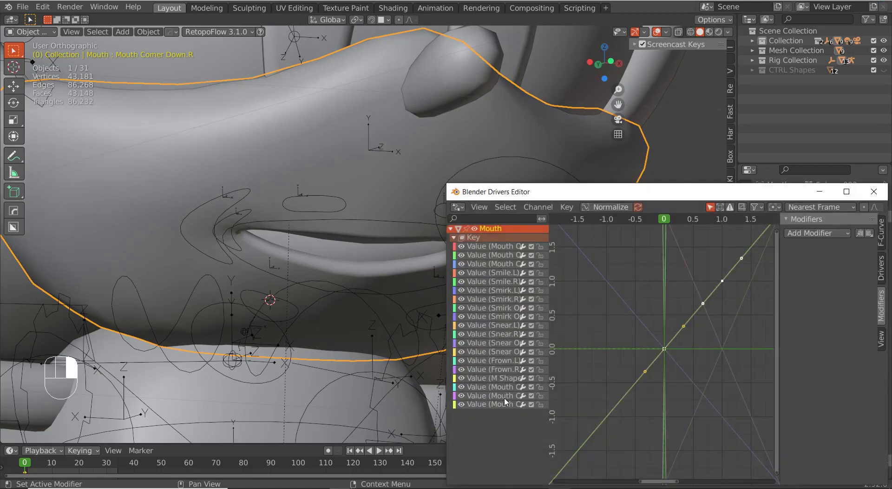
{"action": "left_click", "coordinate": [818, 232]}
{"action": "left_click", "coordinate": [811, 244]}
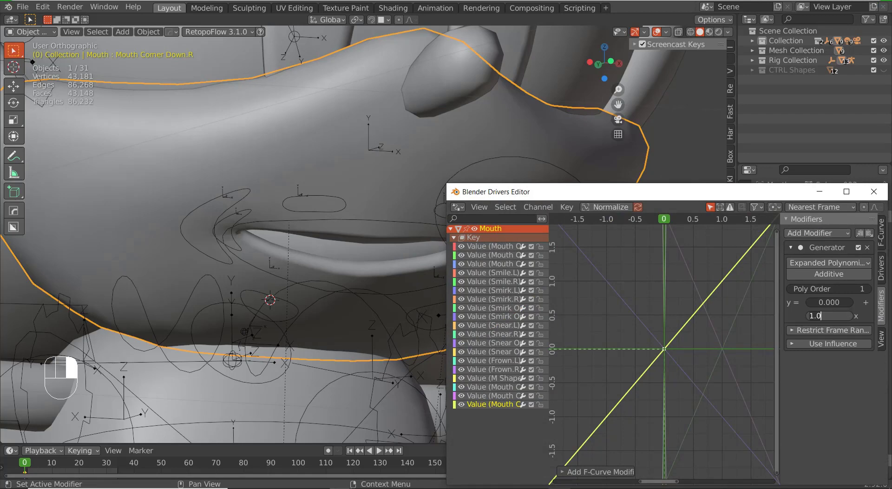
{"action": "left_click", "coordinate": [873, 192]}
- Copy the driver from Mouth Corner Down.L to the value of Mouth Corner Down.R
{"action": "right_click", "coordinate": [838, 360]}
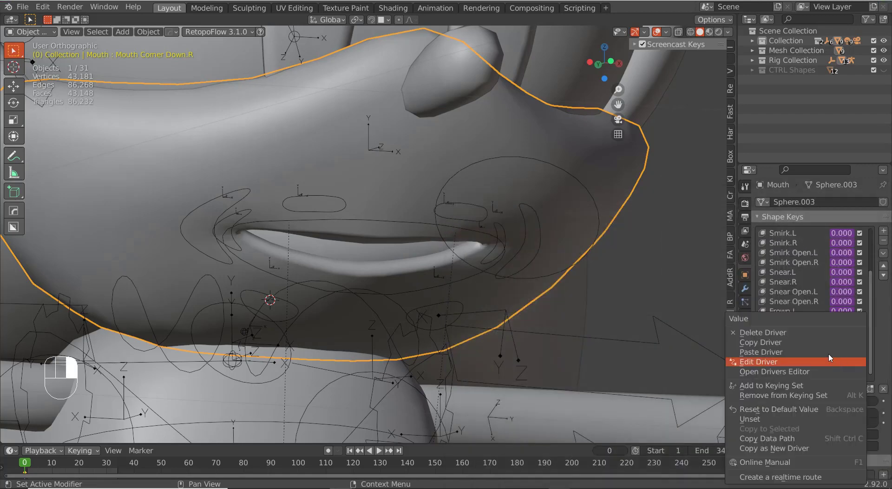
{"action": "left_click", "coordinate": [823, 343]}
{"action": "right_click", "coordinate": [839, 370]}
{"action": "left_click", "coordinate": [820, 366]}
- Change the bone in Mouth Corner Down.R's driver to Mouth Corner Secondary CTRL.R and close the Drivers Editor
{"action": "right_click", "coordinate": [839, 370]}
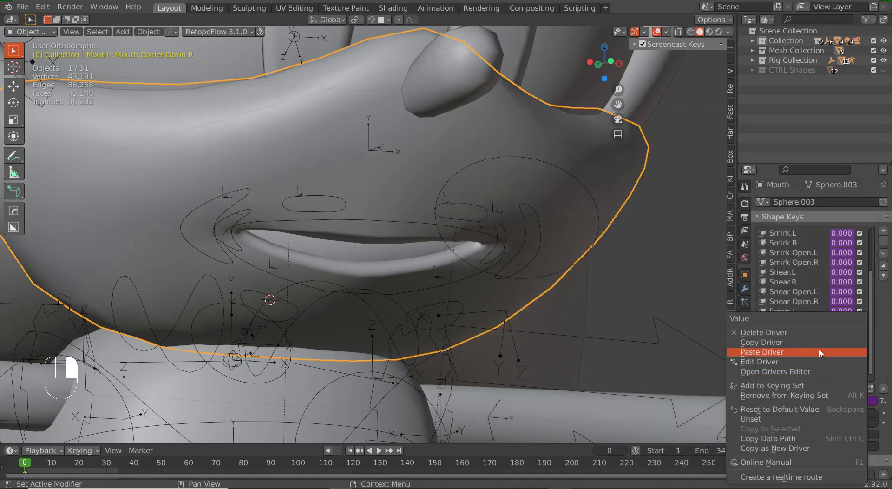
{"action": "left_click", "coordinate": [817, 371]}
{"action": "left_click", "coordinate": [836, 340]}
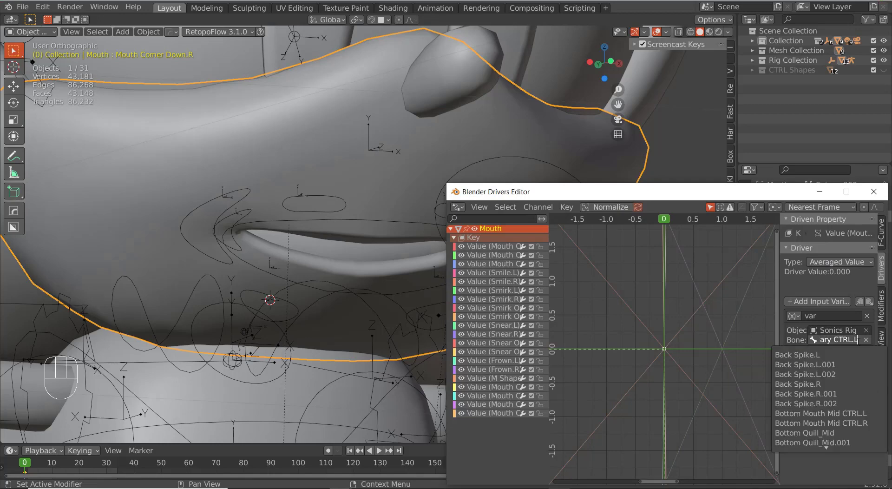
{"action": "key", "text": "Return"}
{"action": "left_click", "coordinate": [873, 191]}
- Put the Sonics Rig into Pose Mode and test-move Mouth Corner Secondary CTRL.L and Mouth Corner Secondary CTRL.R
{"action": "left_click", "coordinate": [502, 224]}
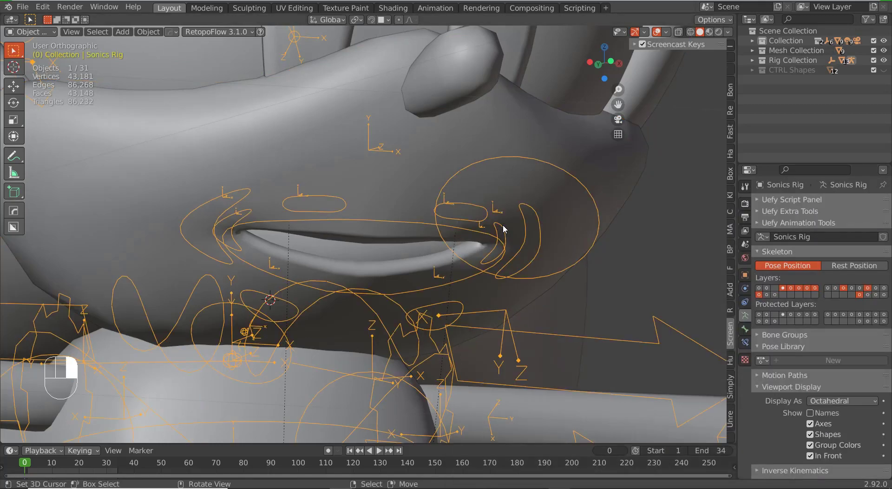
{"action": "key", "text": "ctrl+Tab"}
{"action": "key", "text": "g"}
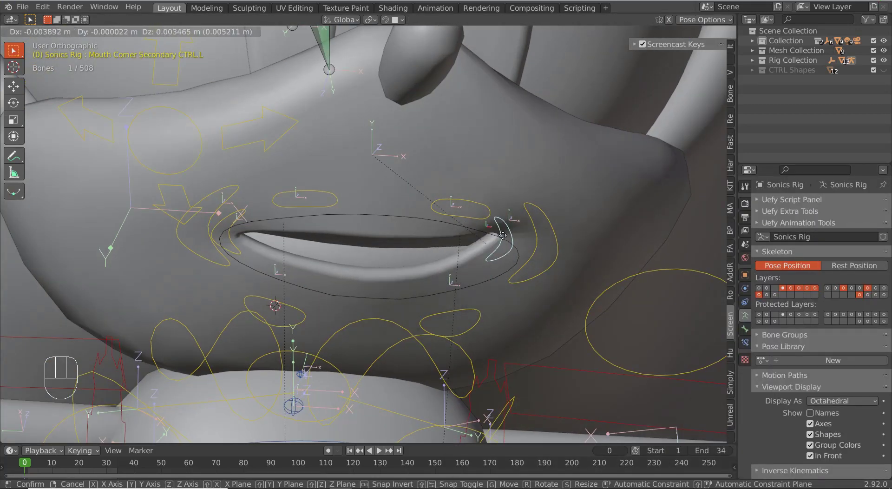
{"action": "left_click", "coordinate": [508, 251]}
{"action": "right_click", "coordinate": [232, 217]}
{"action": "key", "text": "g"}
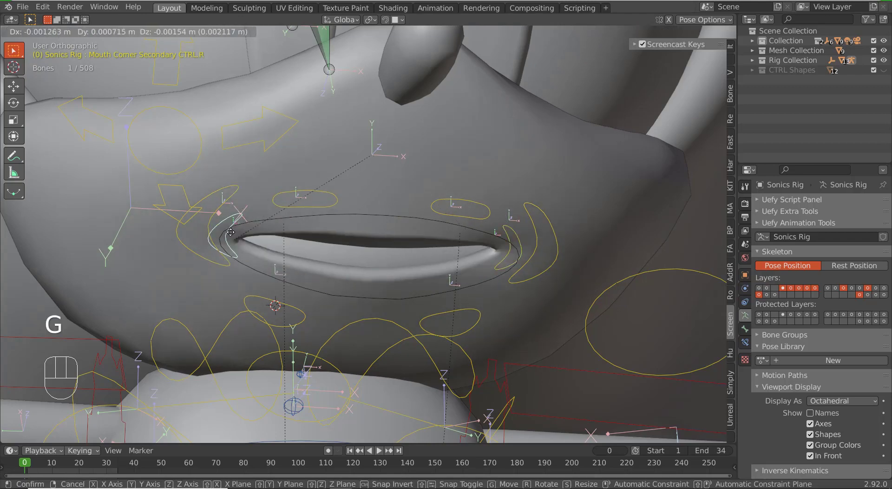
{"action": "right_click", "coordinate": [243, 187]}
{"action": "middle_click_drag", "start_coordinate": [362, 245], "coordinate": [374, 249]}
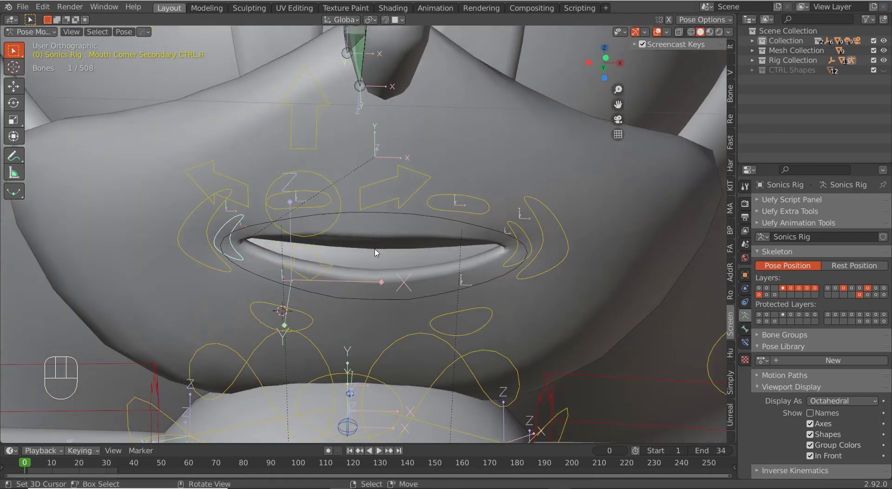
- Test the mouth deformation by moving Main Mouth CTRL freely and along the global X axis, cancelling both moves
{"action": "right_click", "coordinate": [408, 218]}
{"action": "scroll", "coordinate": [425, 259], "scroll_direction": "down", "scroll_amount": 2}
{"action": "middle_click_drag", "start_coordinate": [462, 286], "coordinate": [422, 280]}
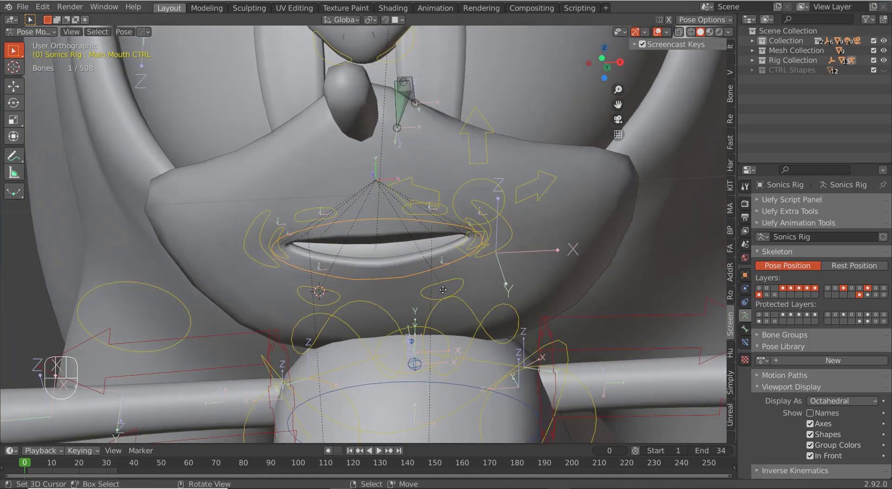
{"action": "key", "text": "g"}
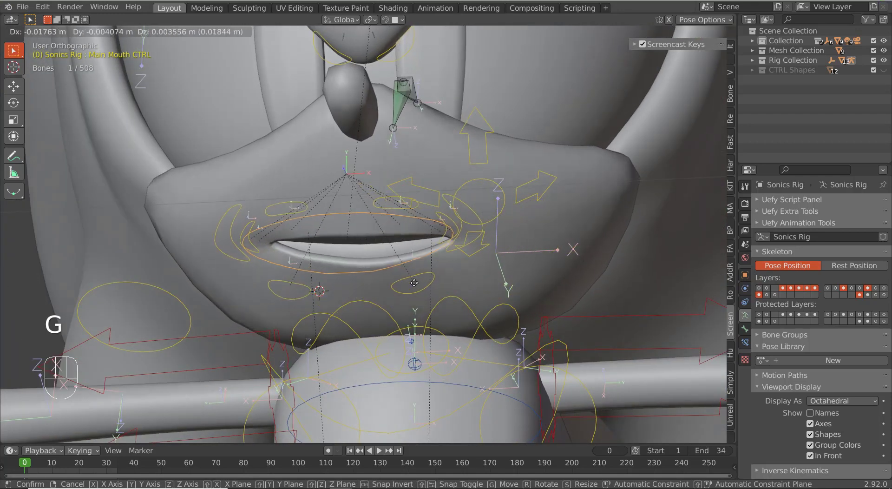
{"action": "right_click", "coordinate": [427, 307]}
{"action": "middle_click_drag", "start_coordinate": [427, 307], "coordinate": [408, 307]}
{"action": "key", "text": "g"}
{"action": "key", "text": "x"}
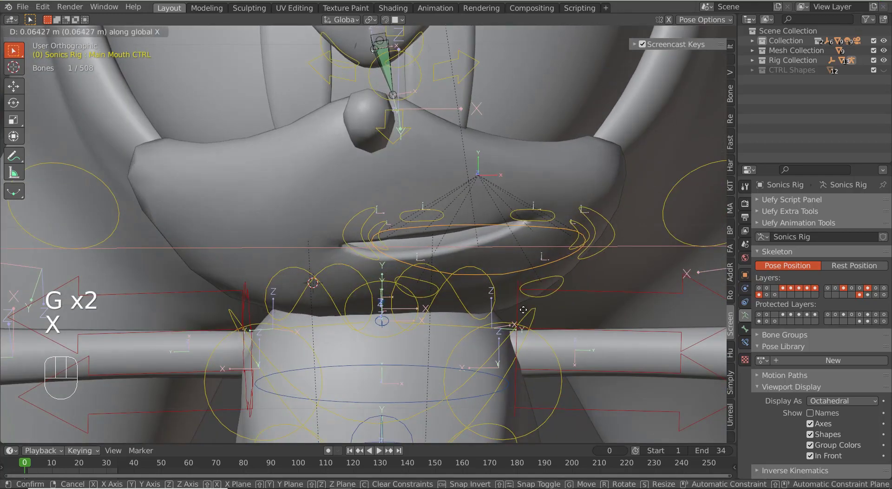
{"action": "right_click", "coordinate": [466, 299]}
- Move the Mouth Rotation TGT and Mouth Rotation ORG bones to the hidden second-to-last bone layer
{"action": "scroll", "coordinate": [467, 298], "scroll_direction": "down", "scroll_amount": 4}
{"action": "mouse_move", "coordinate": [466, 298]}
{"action": "middle_mouse_down"}
{"action": "mouse_move", "coordinate": [411, 297]}
{"action": "mouse_move", "coordinate": [479, 297]}
{"action": "mouse_move", "coordinate": [453, 297]}
{"action": "middle_mouse_up"}
{"action": "scroll", "coordinate": [463, 297], "scroll_direction": "down", "scroll_amount": 3}
{"action": "scroll", "coordinate": [449, 155], "scroll_direction": "up", "scroll_amount": 5}
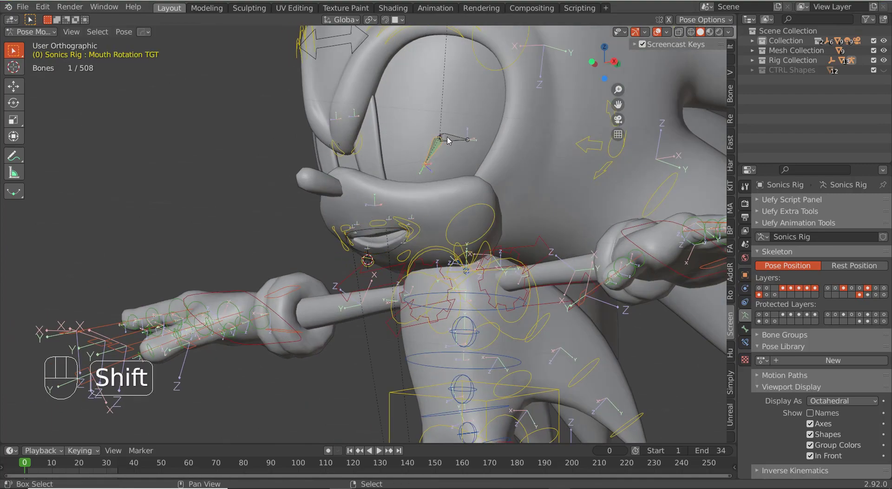
{"action": "scroll", "coordinate": [442, 164], "scroll_direction": "down", "scroll_amount": 2}
{"action": "middle_click_drag", "start_coordinate": [434, 179], "coordinate": [442, 160]}
{"action": "key", "text": "m"}
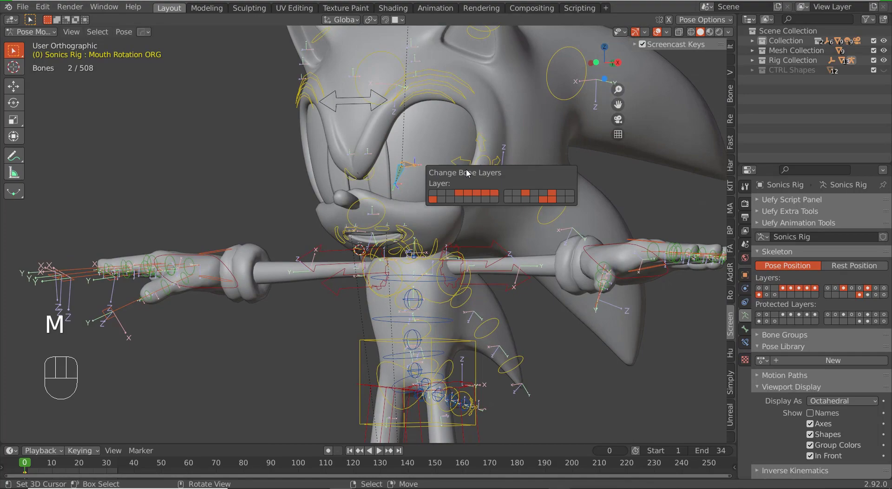
{"action": "left_click", "coordinate": [560, 200]}
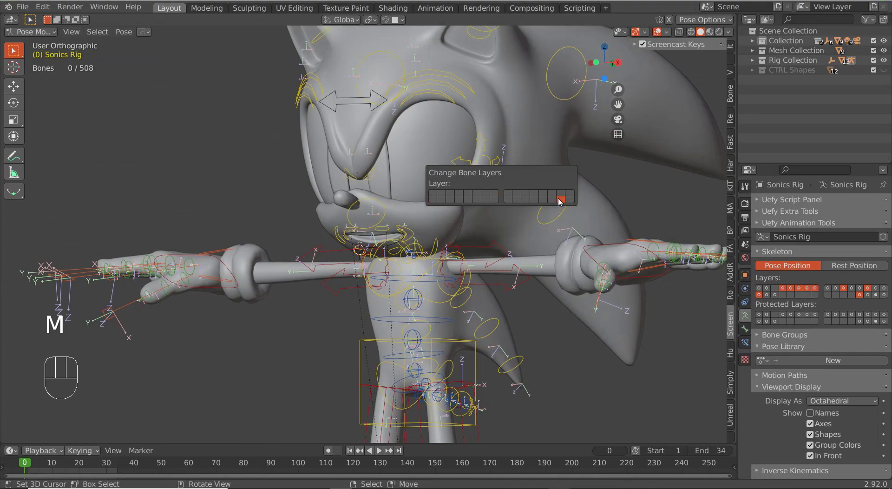
{"action": "middle_click_drag", "start_coordinate": [414, 210], "coordinate": [438, 207]}
{"action": "scroll", "coordinate": [424, 214], "scroll_direction": "down", "scroll_amount": 5}
{"action": "scroll", "coordinate": [432, 224], "scroll_direction": "up", "scroll_amount": 8}
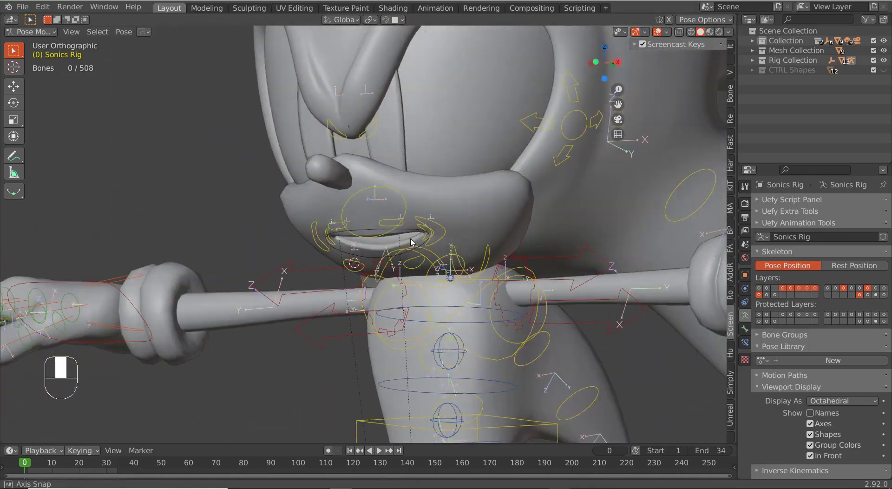
{"action": "scroll", "coordinate": [420, 241], "scroll_direction": "up", "scroll_amount": 2}
{"action": "mouse_move", "coordinate": [410, 242]}
{"action": "middle_mouse_down"}
{"action": "mouse_move", "coordinate": [422, 239]}
{"action": "mouse_move", "coordinate": [421, 248]}
{"action": "middle_mouse_up"}
{"action": "middle_click_drag", "start_coordinate": [421, 248], "coordinate": [389, 252]}
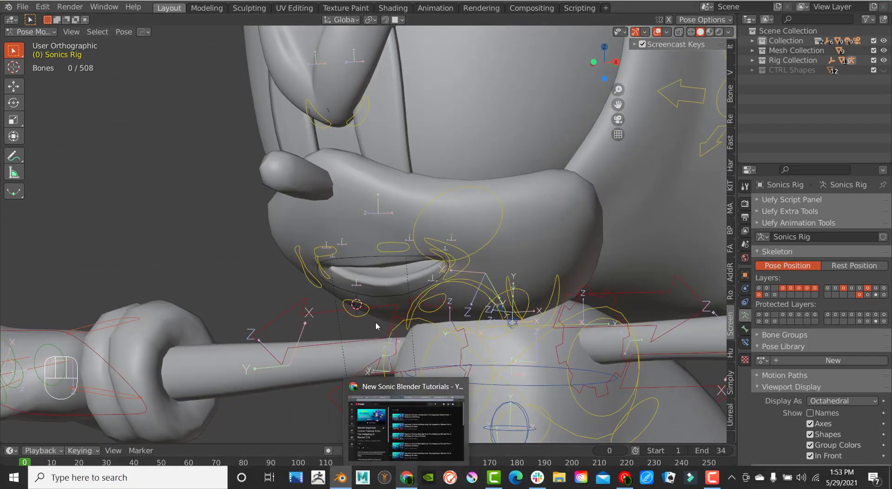
{"action": "middle_click_drag", "start_coordinate": [375, 321], "coordinate": [388, 230]}
{"action": "scroll", "coordinate": [414, 233], "scroll_direction": "down", "scroll_amount": 3}
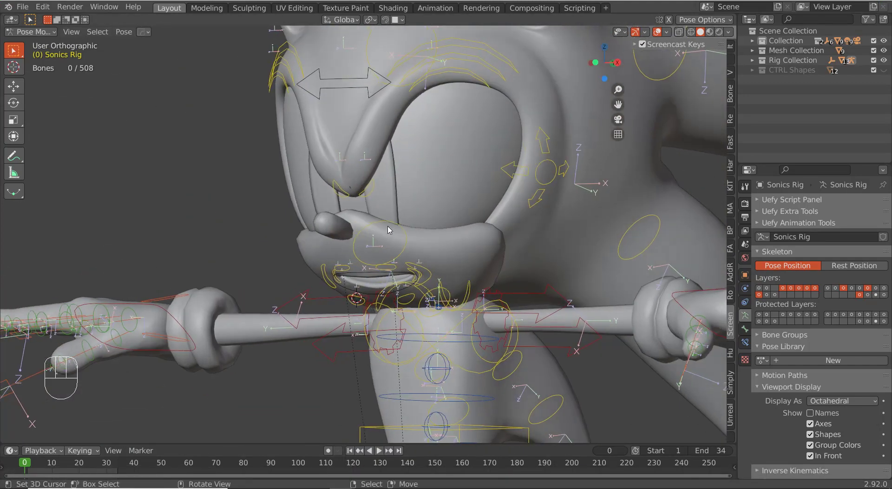
- Return to Object Mode and test how Eyeball.L deforms by moving it across the eye, cancelling the moves
{"action": "key", "text": "ctrl+Tab"}
{"action": "right_click", "coordinate": [395, 204]}
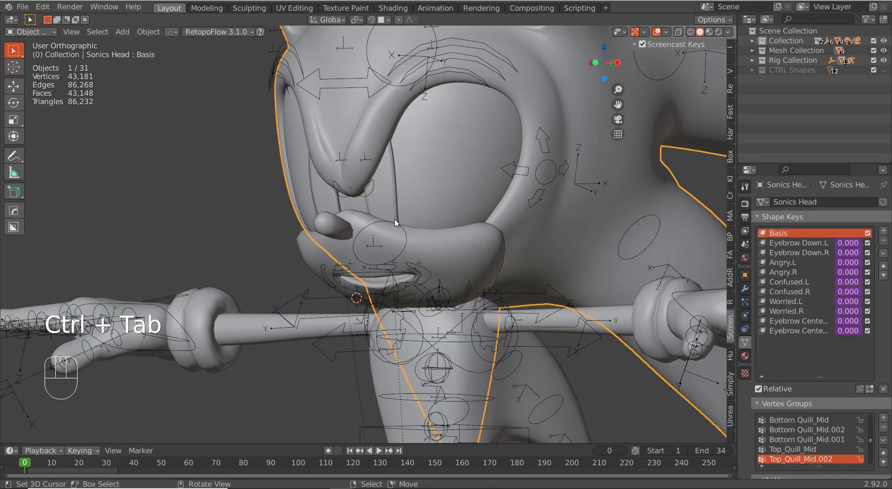
{"action": "right_click", "coordinate": [395, 209]}
{"action": "middle_click_drag", "start_coordinate": [395, 208], "coordinate": [397, 225]}
{"action": "key", "text": "g"}
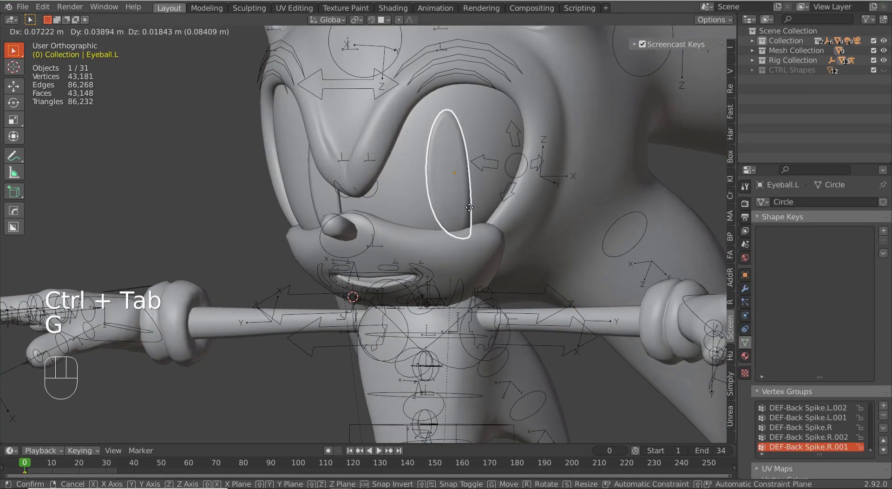
{"action": "right_click", "coordinate": [474, 185]}
{"action": "middle_click_drag", "start_coordinate": [474, 184], "coordinate": [420, 189]}
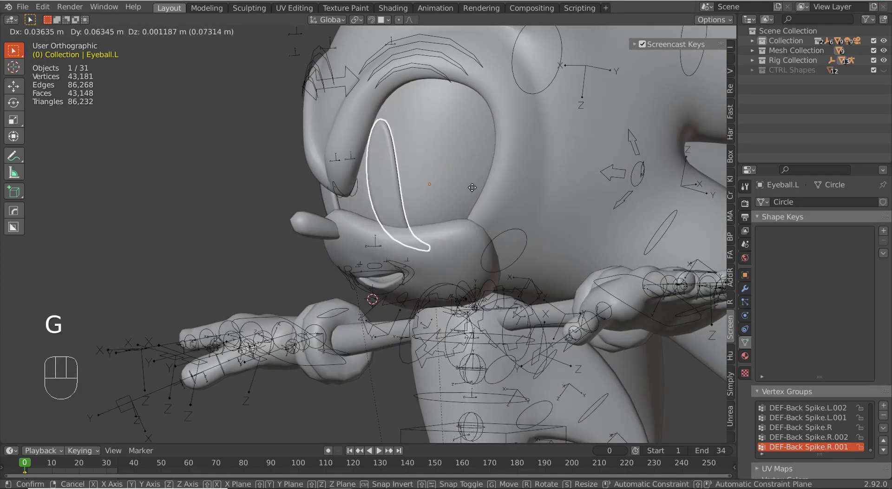
{"action": "left_click", "coordinate": [501, 174]}
{"action": "middle_click_drag", "start_coordinate": [501, 174], "coordinate": [422, 268]}
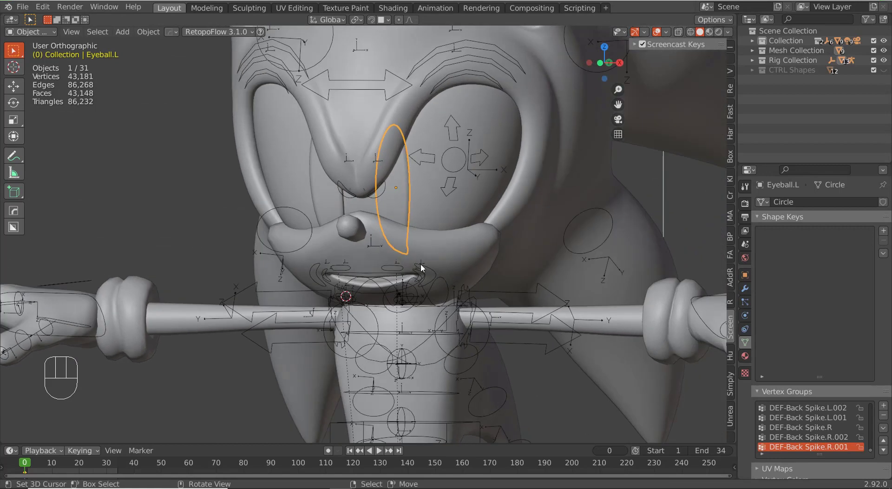
- Pose the rig in front view, moving Main Mouth CTRL about 0.066 m in X and 0.018 m in Z
{"action": "left_click", "coordinate": [422, 268]}
{"action": "key", "text": "ctrl+Tab"}
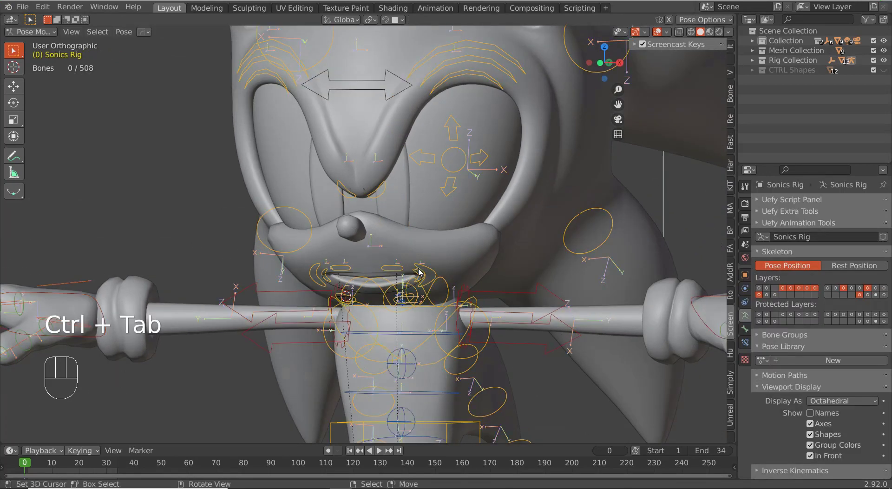
{"action": "key", "text": "KP_1"}
{"action": "key", "text": "g"}
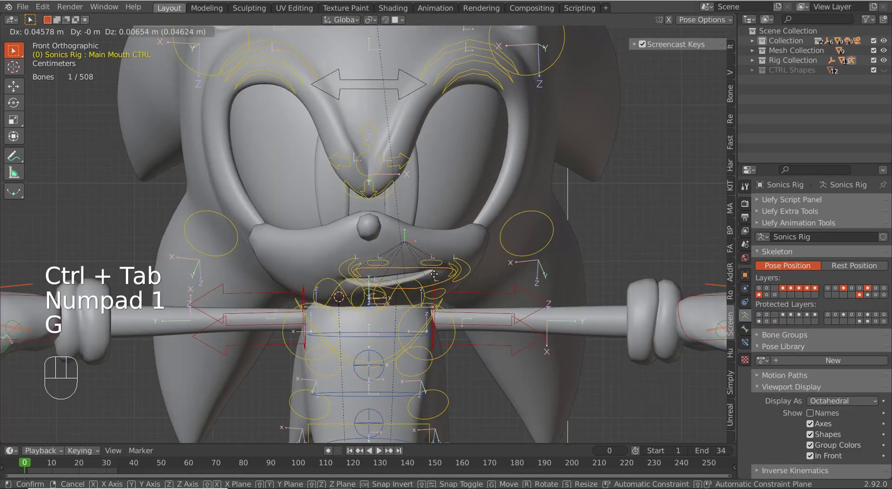
{"action": "left_click", "coordinate": [443, 266]}
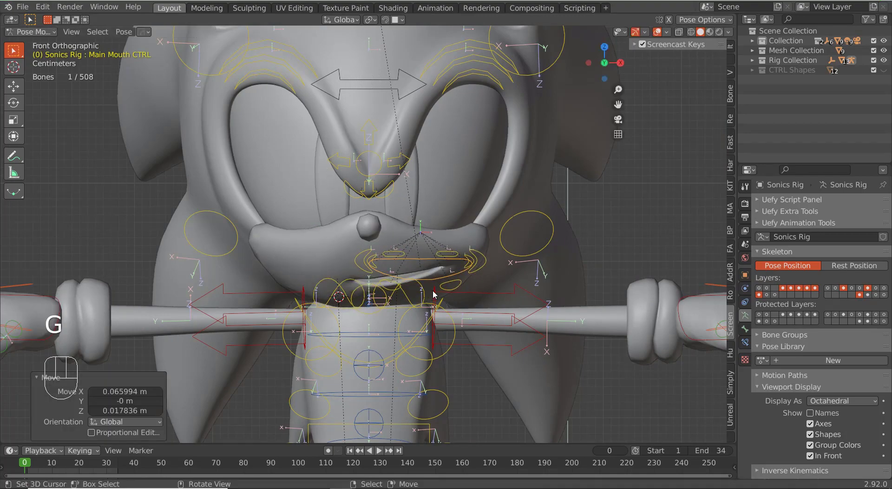
- Rotate Main Mouth CTRL by about -5.8° around the view axis
{"action": "scroll", "coordinate": [460, 307], "scroll_direction": "up", "scroll_amount": 3}
{"action": "middle_click_drag", "start_coordinate": [463, 314], "coordinate": [448, 307]}
{"action": "scroll", "coordinate": [452, 309], "scroll_direction": "up", "scroll_amount": 1}
{"action": "key", "text": "r"}
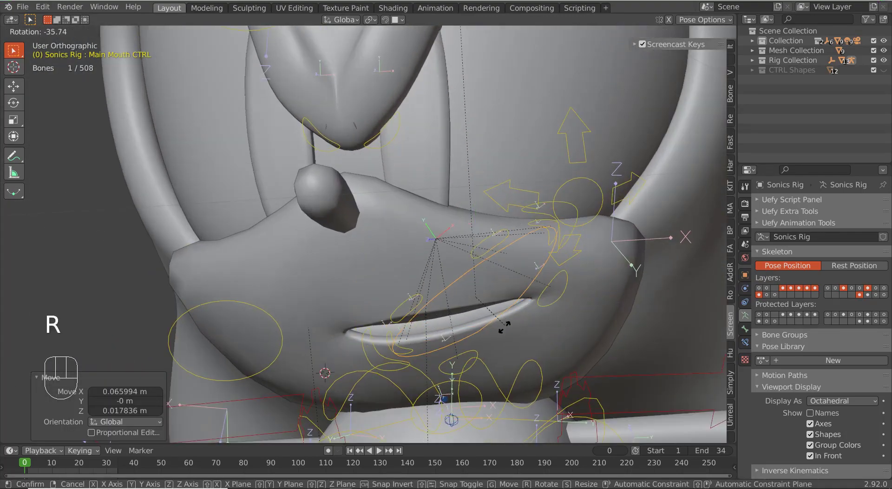
{"action": "left_click", "coordinate": [488, 343]}
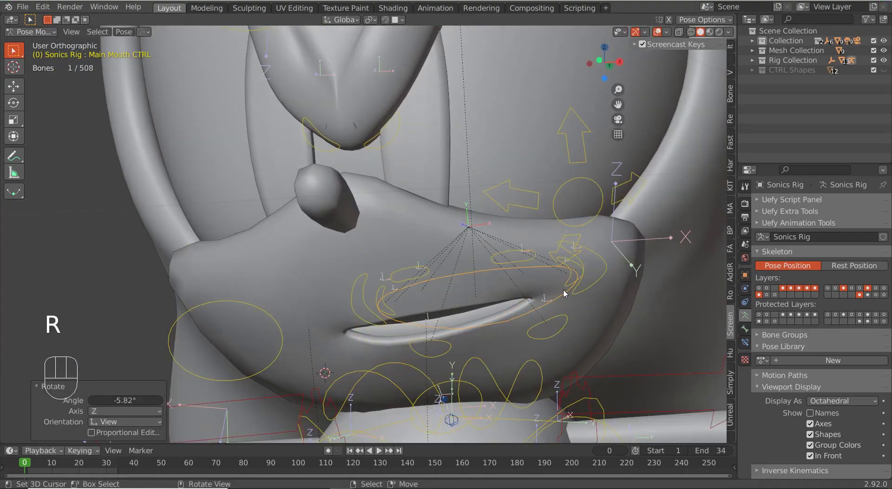
- Try moving Mouth Corner Secondary CTRL.L and scaling Main Mouth CTRL uniformly and along global Z
{"action": "left_click", "coordinate": [582, 274]}
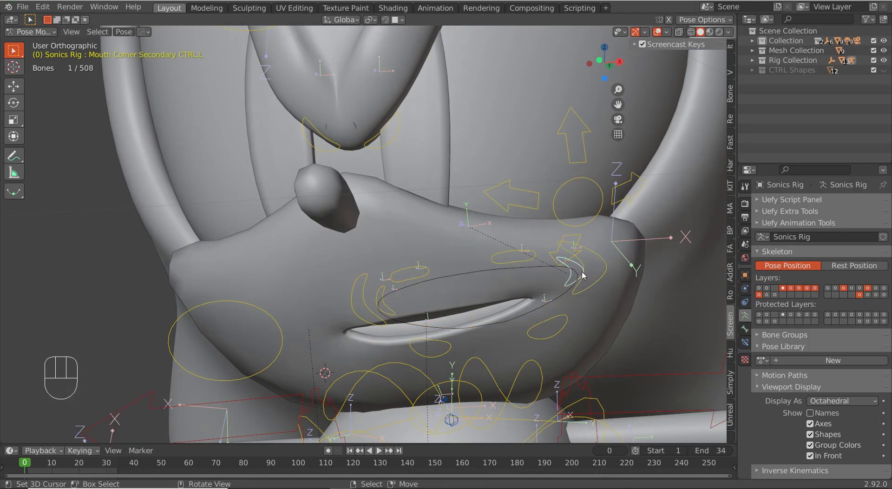
{"action": "key", "text": "g"}
{"action": "left_click", "coordinate": [557, 286]}
{"action": "key", "text": "s"}
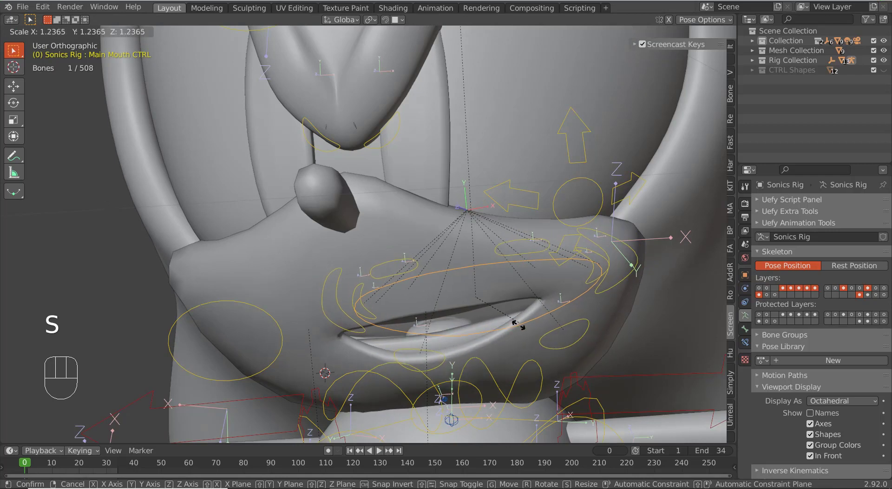
{"action": "right_click", "coordinate": [512, 331]}
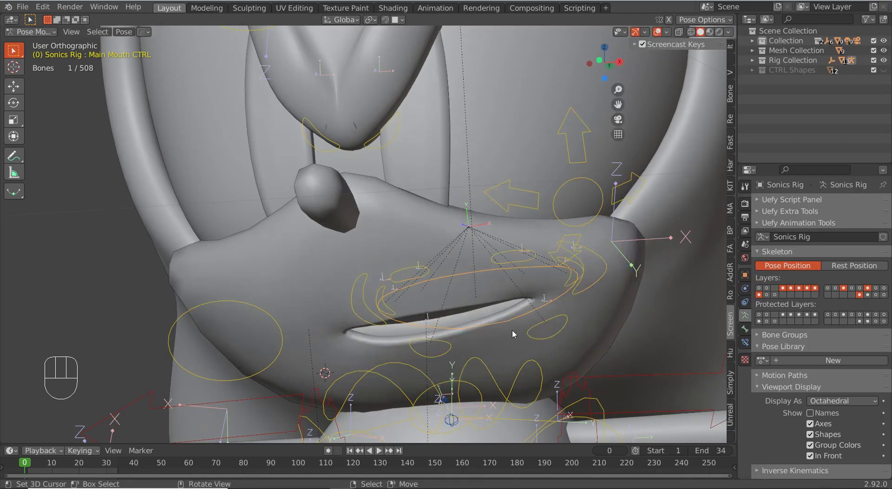
{"action": "key", "text": "z"}
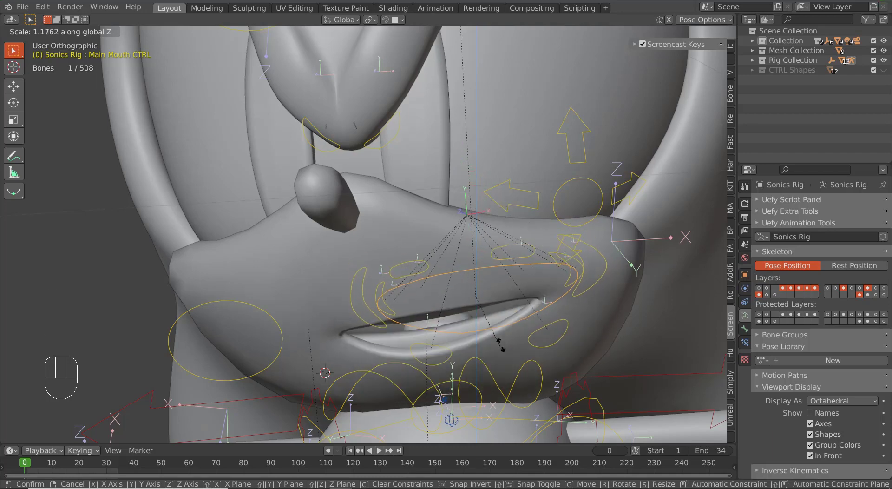
{"action": "right_click", "coordinate": [515, 306]}
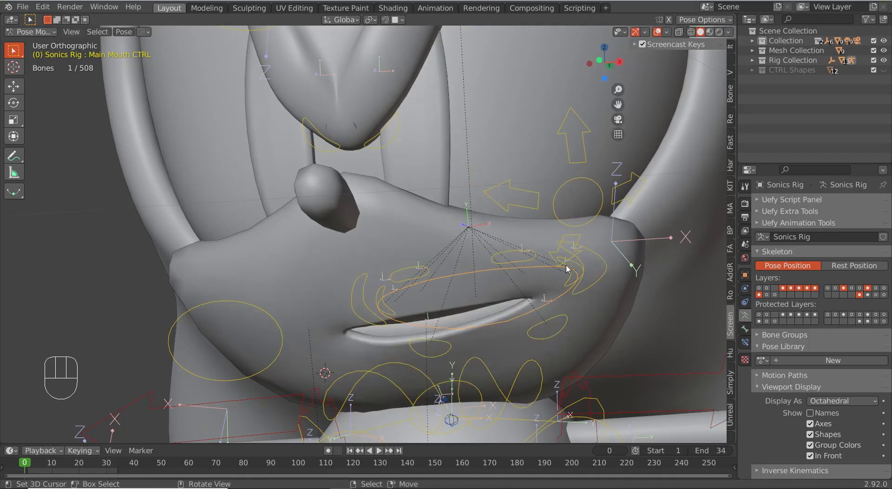
- Lower Mouth Corner Secondary CTRL.L by about 0.012 m and select Main Mouth CTRL
{"action": "key", "text": "g"}
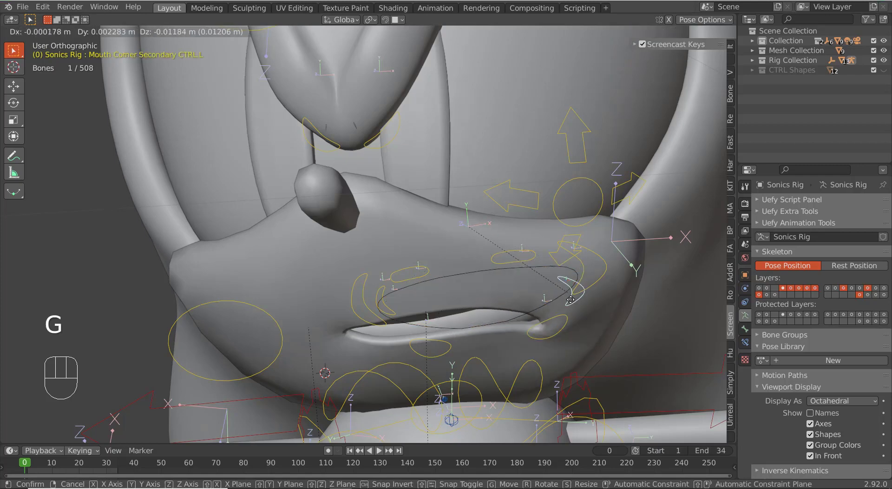
{"action": "left_click", "coordinate": [536, 322]}
{"action": "left_click", "coordinate": [525, 318]}
- Try scaling Main Mouth CTRL to about 0.49 along global Z, and undo the scaling
{"action": "key", "text": "s"}
{"action": "key", "text": "z"}
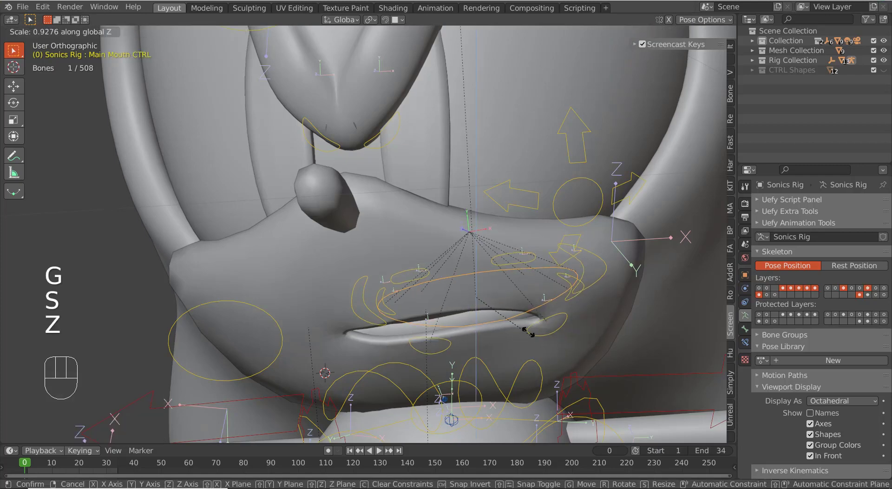
{"action": "left_click", "coordinate": [510, 306]}
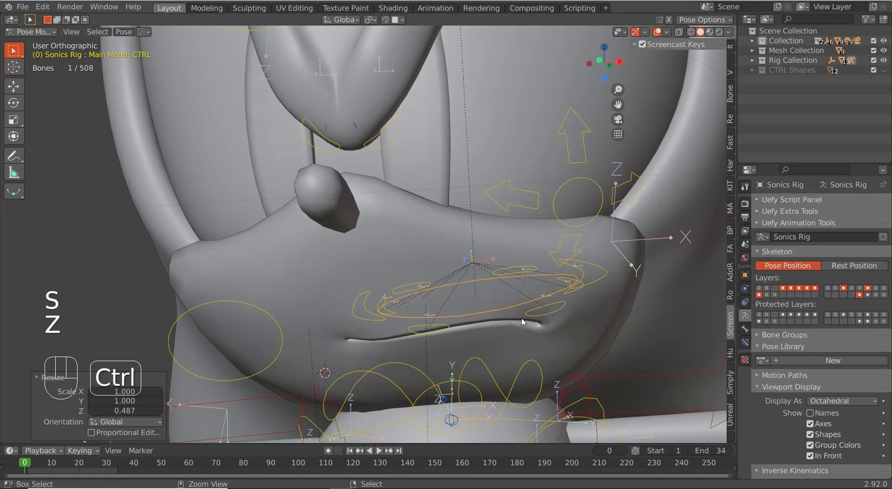
{"action": "key", "text": "ctrl+z"}
- Scale Main Mouth CTRL down along its local Y axis until the lips close
{"action": "key", "text": "s"}
{"action": "key", "text": "y"}
{"action": "key", "text": "y"}
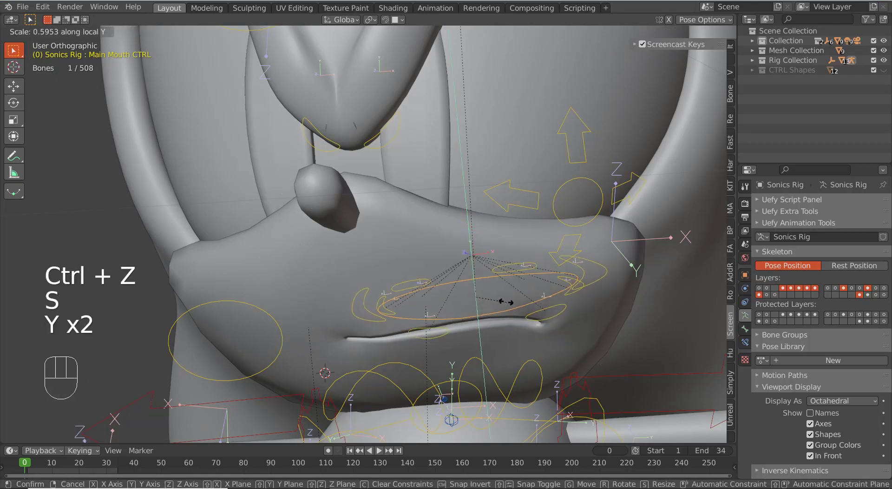
{"action": "left_click", "coordinate": [502, 298]}
- Shift Mouth Corner Secondary CTRL.L inward by about 0.001 m and lower Mouth Corner Secondary CTRL.R by about 0.003 m
{"action": "left_click", "coordinate": [579, 288]}
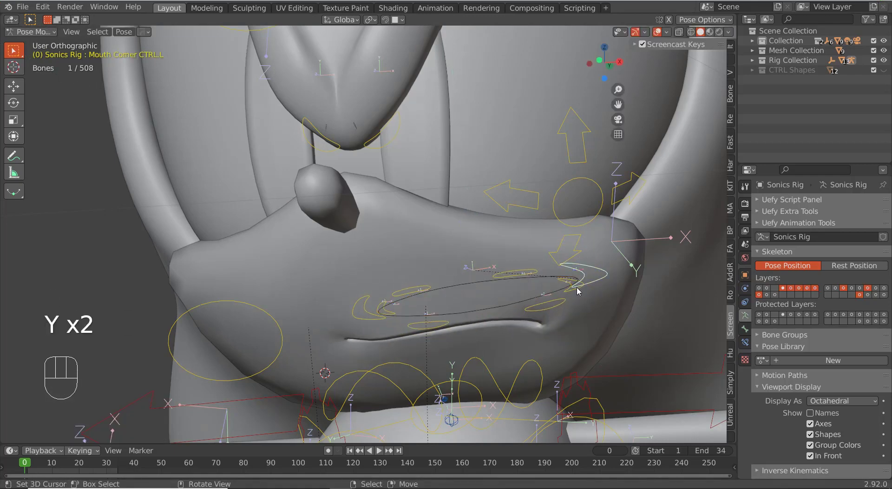
{"action": "key", "text": "g"}
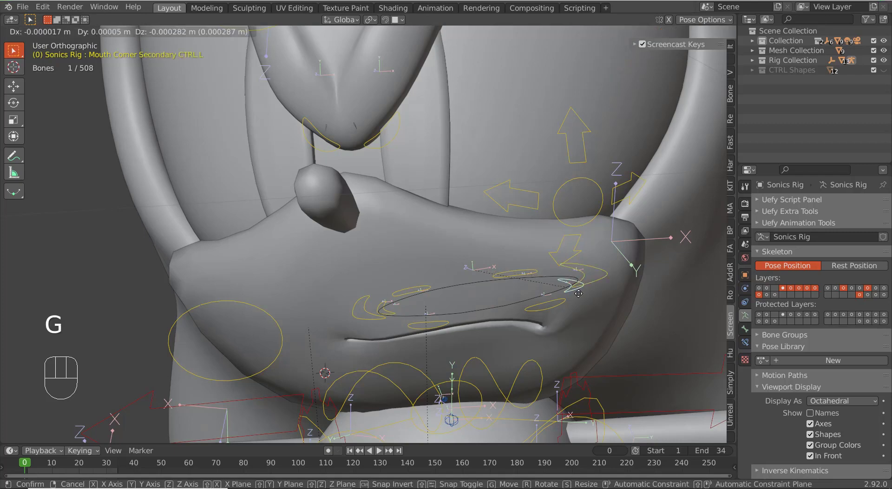
{"action": "left_click", "coordinate": [575, 290]}
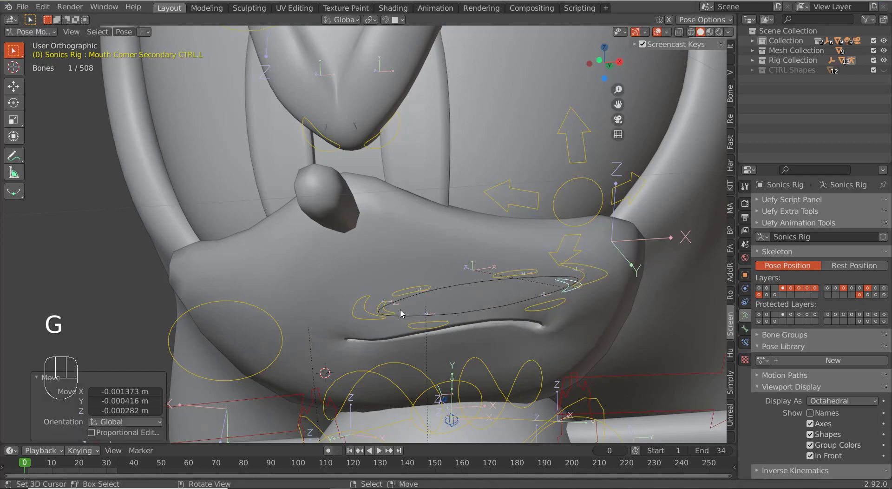
{"action": "left_click", "coordinate": [389, 314]}
{"action": "key", "text": "g"}
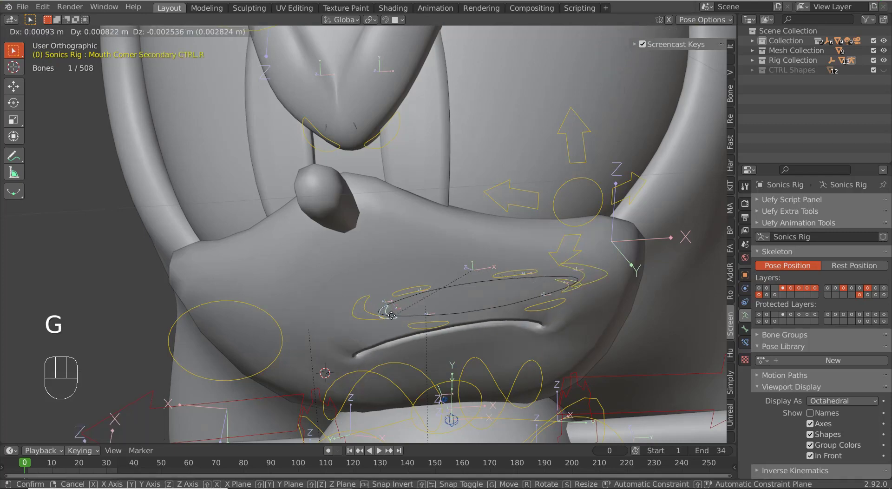
{"action": "left_click", "coordinate": [391, 315]}
- Raise Mouth Corner Secondary CTRL.L by about 0.005 m to pull that mouth corner upward
{"action": "scroll", "coordinate": [398, 327], "scroll_direction": "down", "scroll_amount": 2}
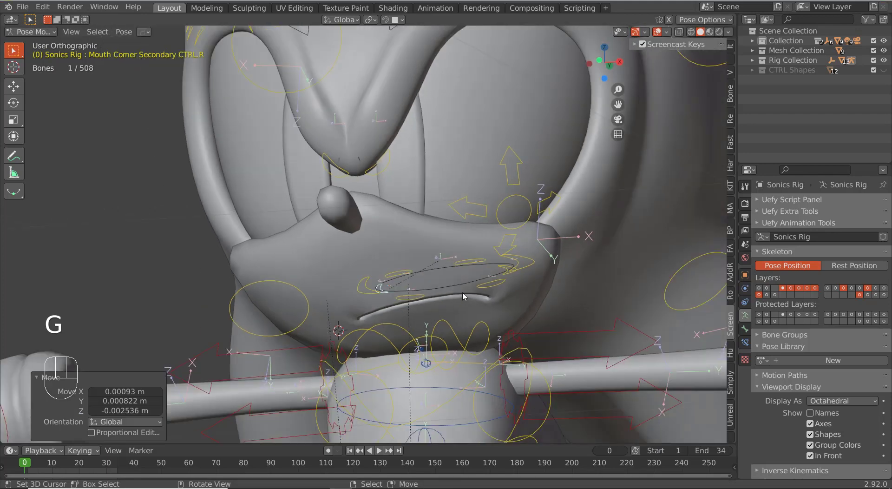
{"action": "left_click", "coordinate": [507, 270]}
{"action": "key", "text": "g"}
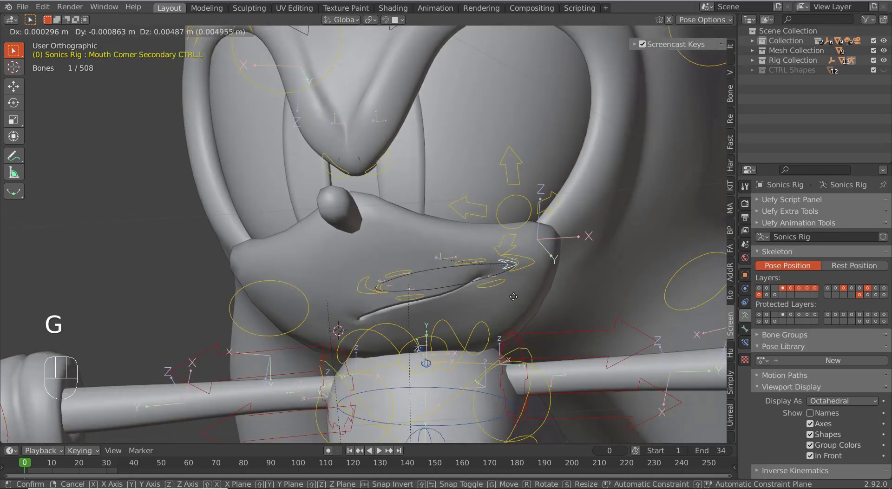
{"action": "left_click", "coordinate": [513, 296]}
- Scale Main Mouth CTRL by about 2.52 along global Z to part the lips
{"action": "scroll", "coordinate": [470, 306], "scroll_direction": "down", "scroll_amount": 3}
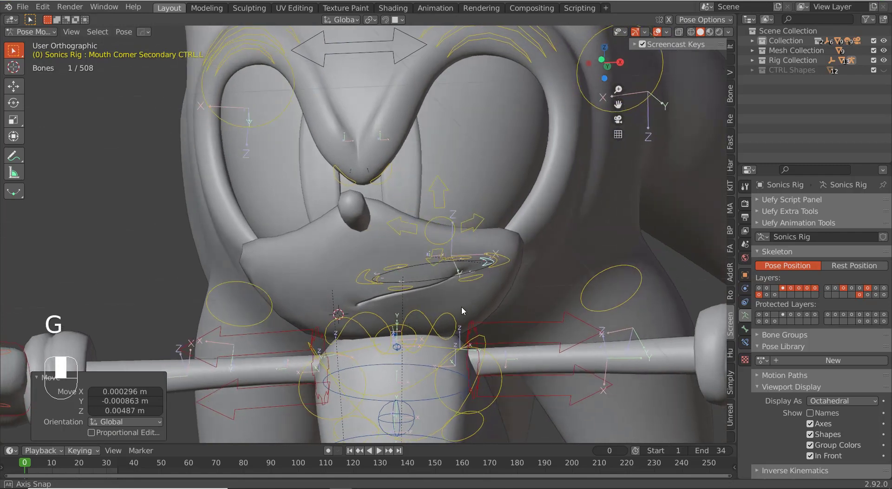
{"action": "scroll", "coordinate": [445, 296], "scroll_direction": "up", "scroll_amount": 2}
{"action": "left_click", "coordinate": [457, 302]}
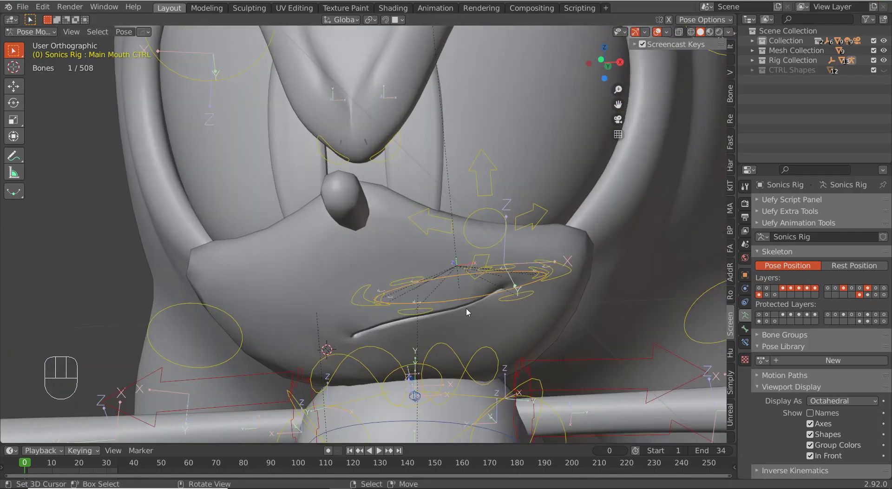
{"action": "key", "text": "s"}
{"action": "key", "text": "x"}
{"action": "key", "text": "z"}
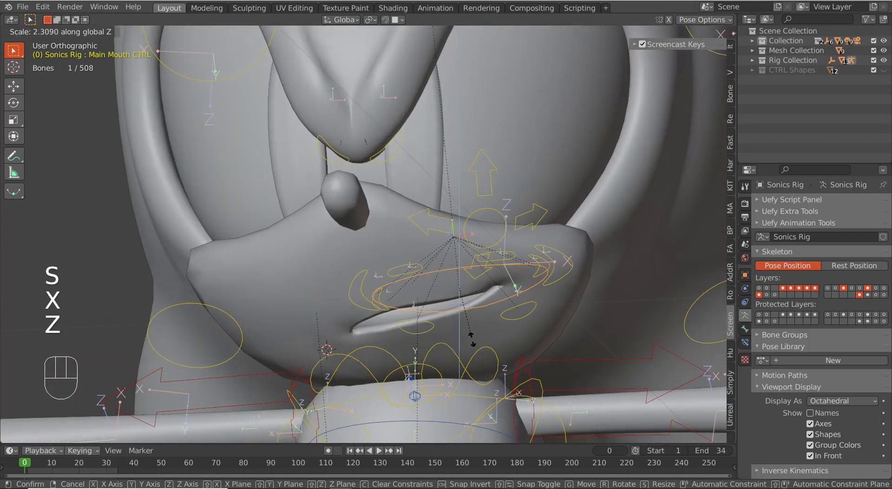
{"action": "left_click", "coordinate": [466, 321]}
- Select all visible pose bones and clear their location and rotation
{"action": "scroll", "coordinate": [451, 321], "scroll_direction": "down", "scroll_amount": 3}
{"action": "scroll", "coordinate": [448, 320], "scroll_direction": "up", "scroll_amount": 2}
{"action": "scroll", "coordinate": [449, 321], "scroll_direction": "down", "scroll_amount": 5}
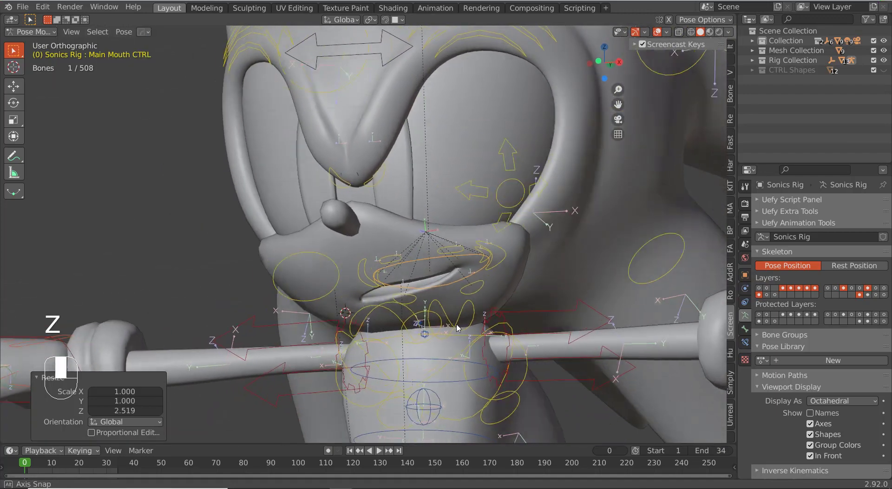
{"action": "key", "text": "a"}
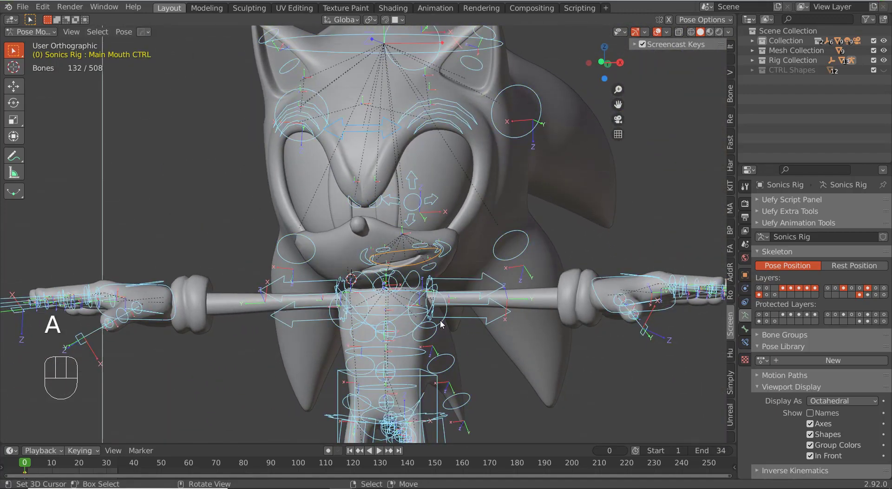
{"action": "key", "text": "alt+g"}
{"action": "scroll", "coordinate": [435, 323], "scroll_direction": "down", "scroll_amount": 4}
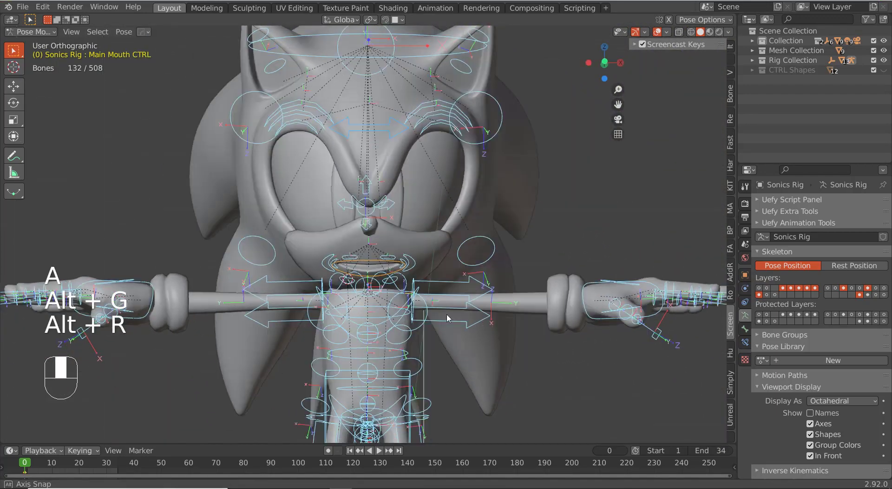
{"action": "middle_click_drag", "start_coordinate": [475, 314], "coordinate": [429, 319]}
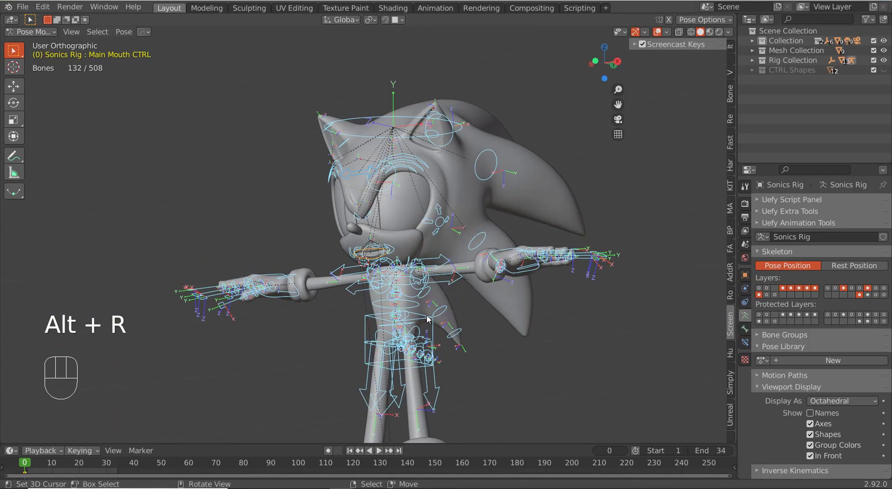